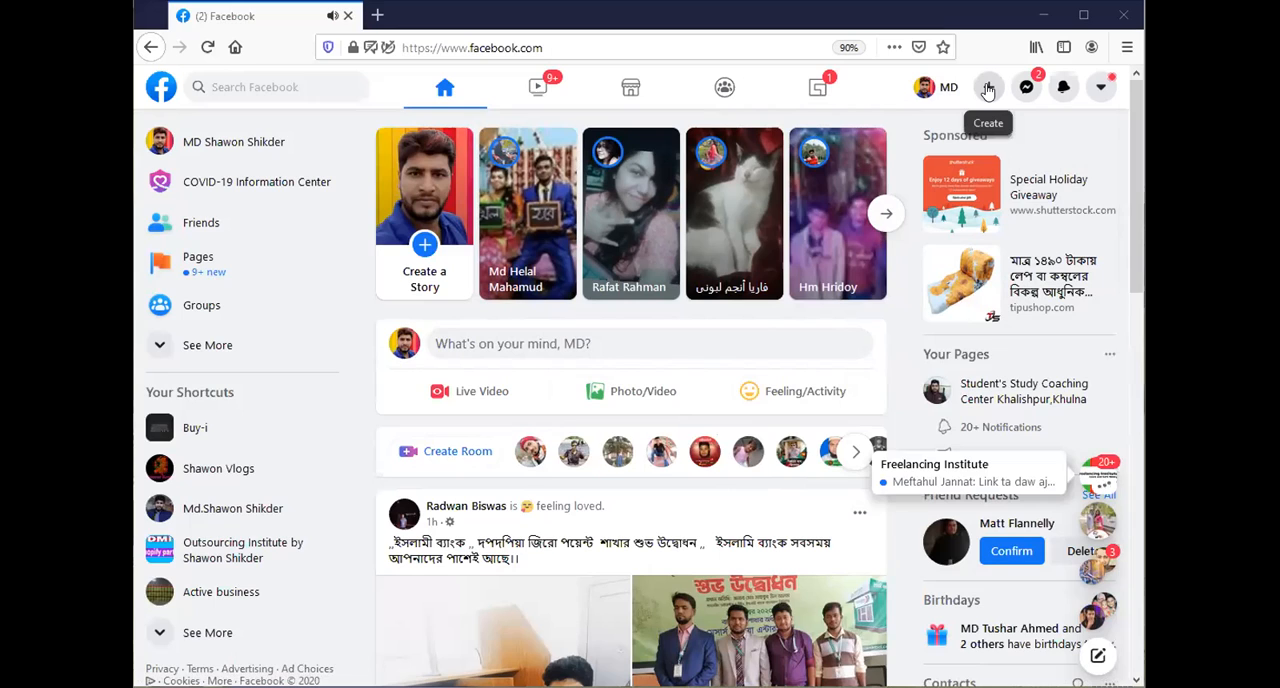
# Start creating a new Facebook Page.
pyautogui.click(988, 91)
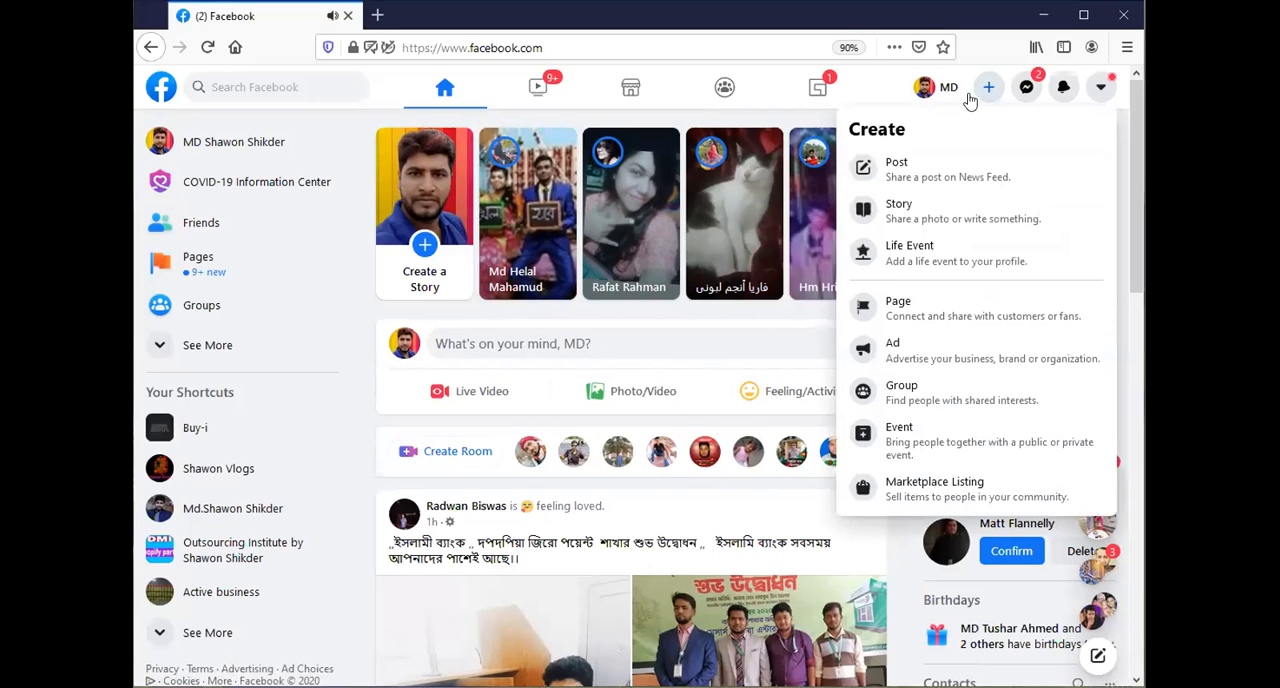
pyautogui.click(932, 308)
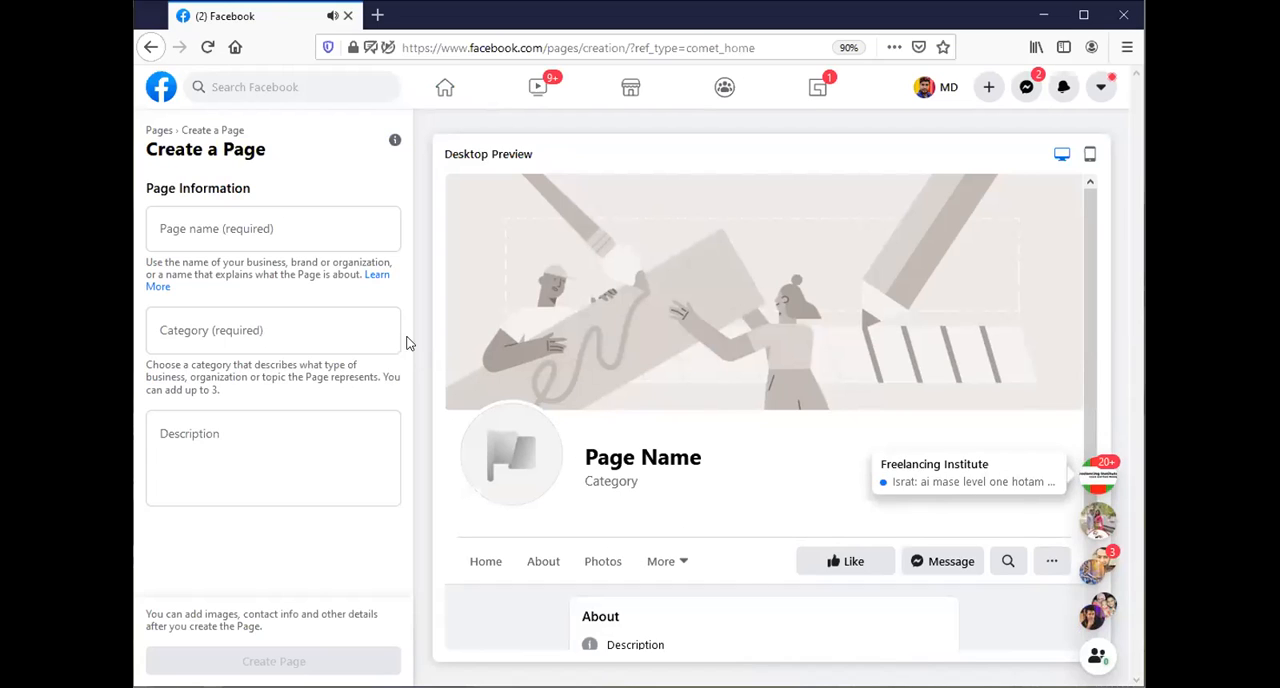
pyautogui.tripleClick(285, 143)
pyautogui.click(297, 170)
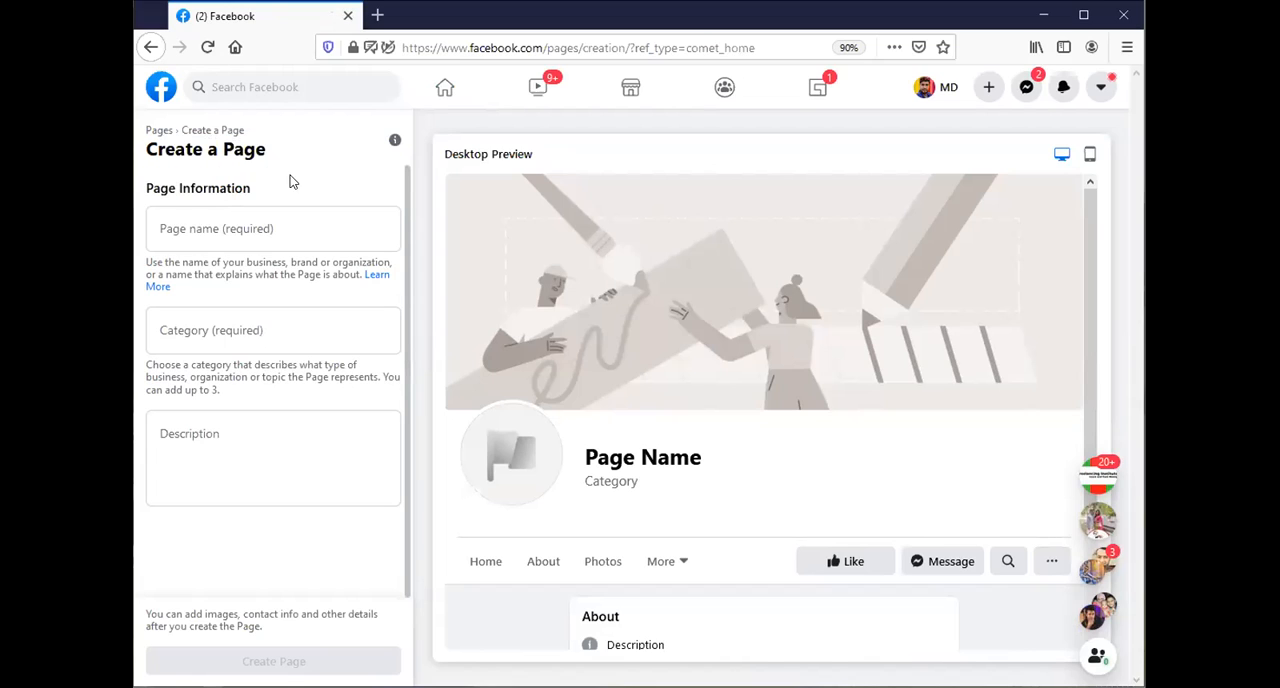
# Name the page "Suma Clothing Store".
pyautogui.click(193, 225)
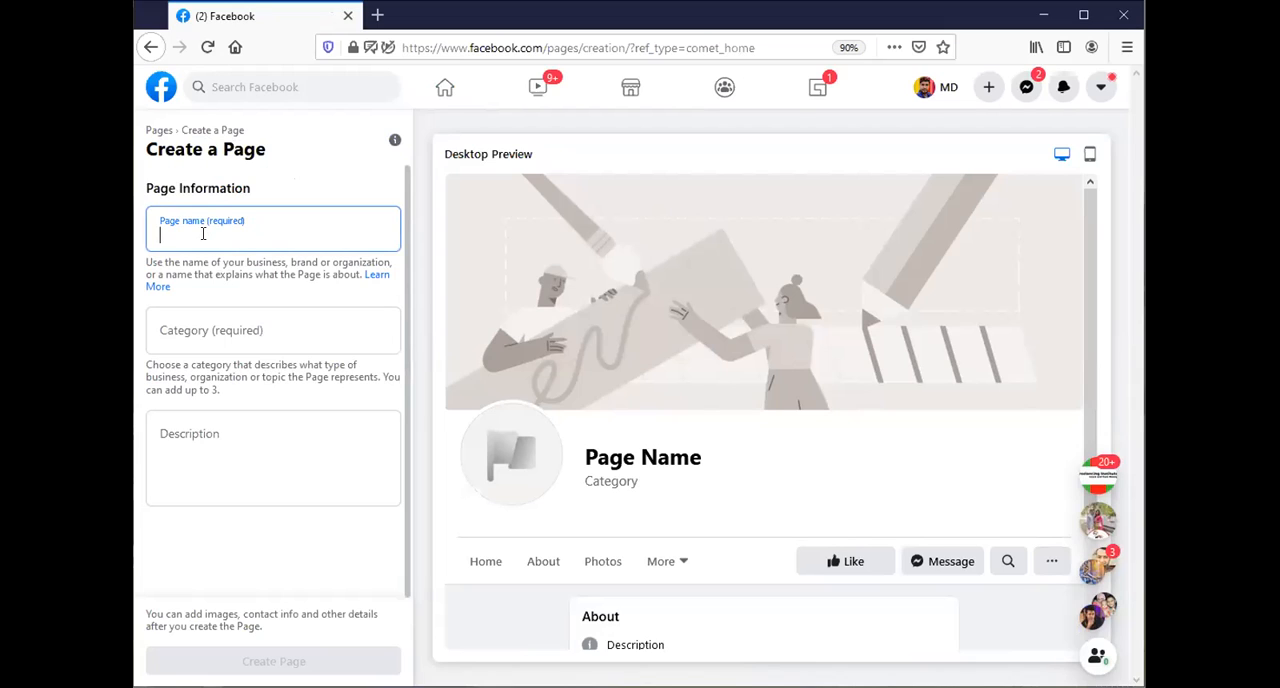
pyautogui.write('Suma C')
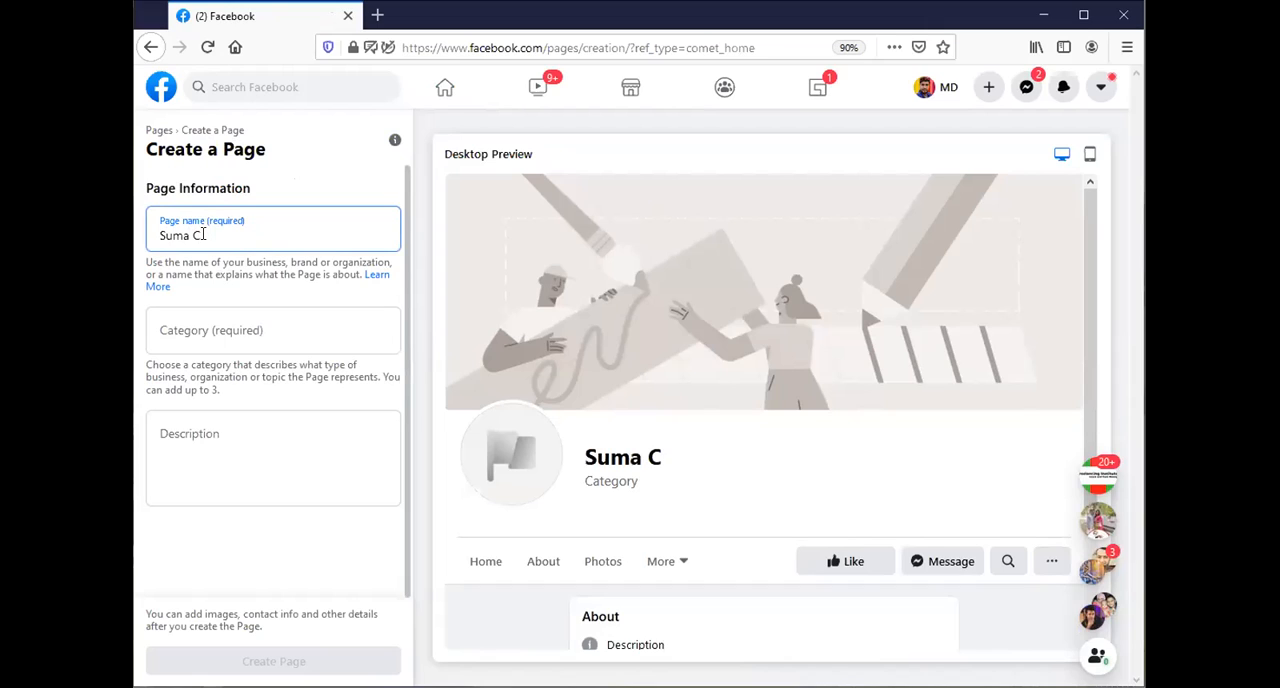
pyautogui.write('lothi')
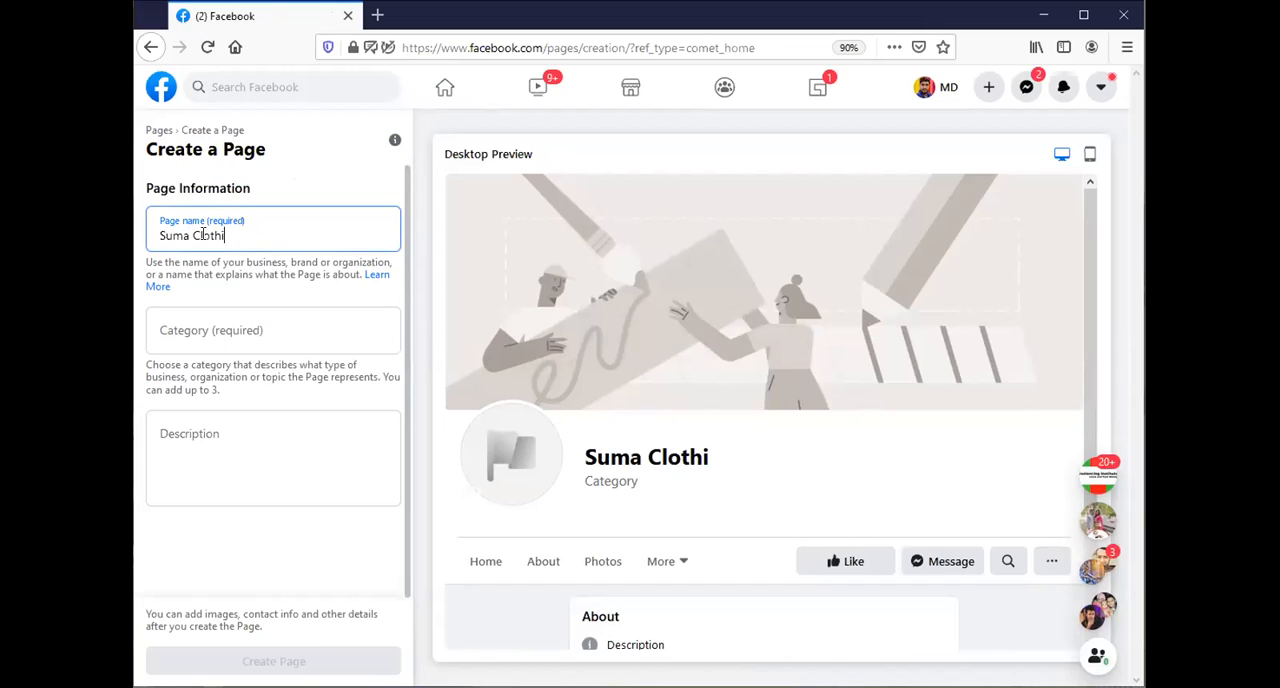
pyautogui.write('ng Store')
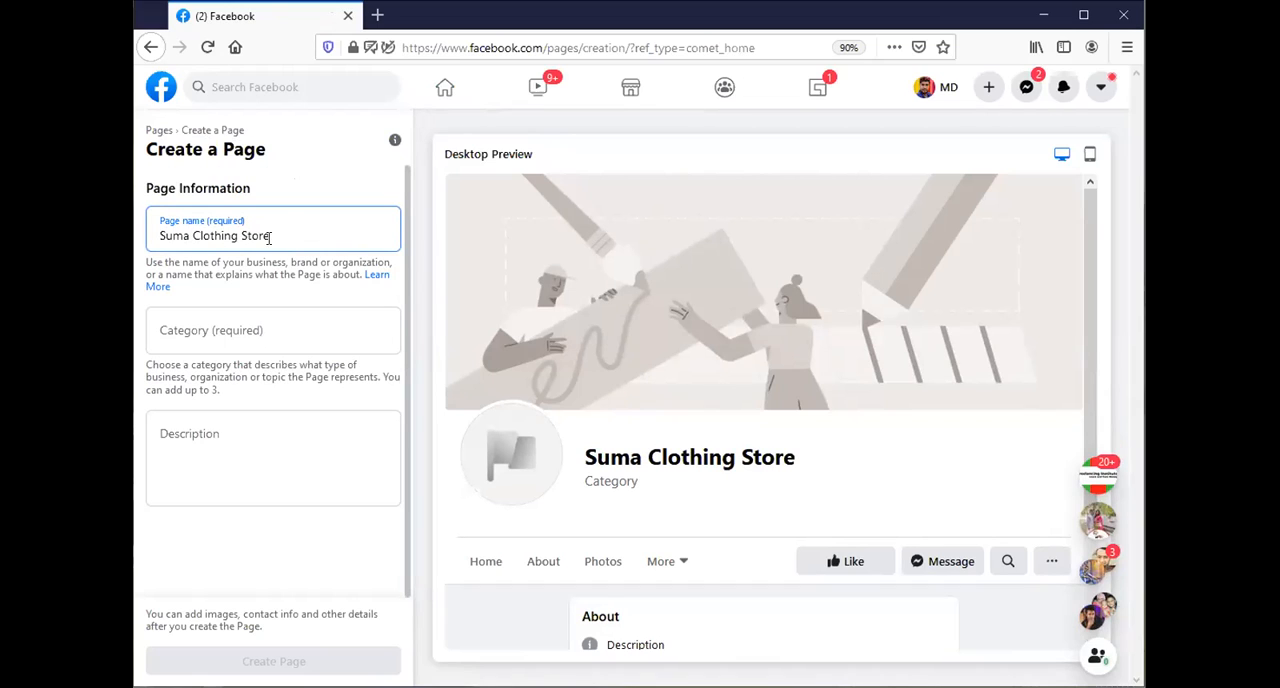
pyautogui.hotkey('ctrl', 'shift', 'Left')
pyautogui.hotkey('ctrl', 'shift', 'Left')
pyautogui.hotkey('ctrl', 'shift', 'Left')
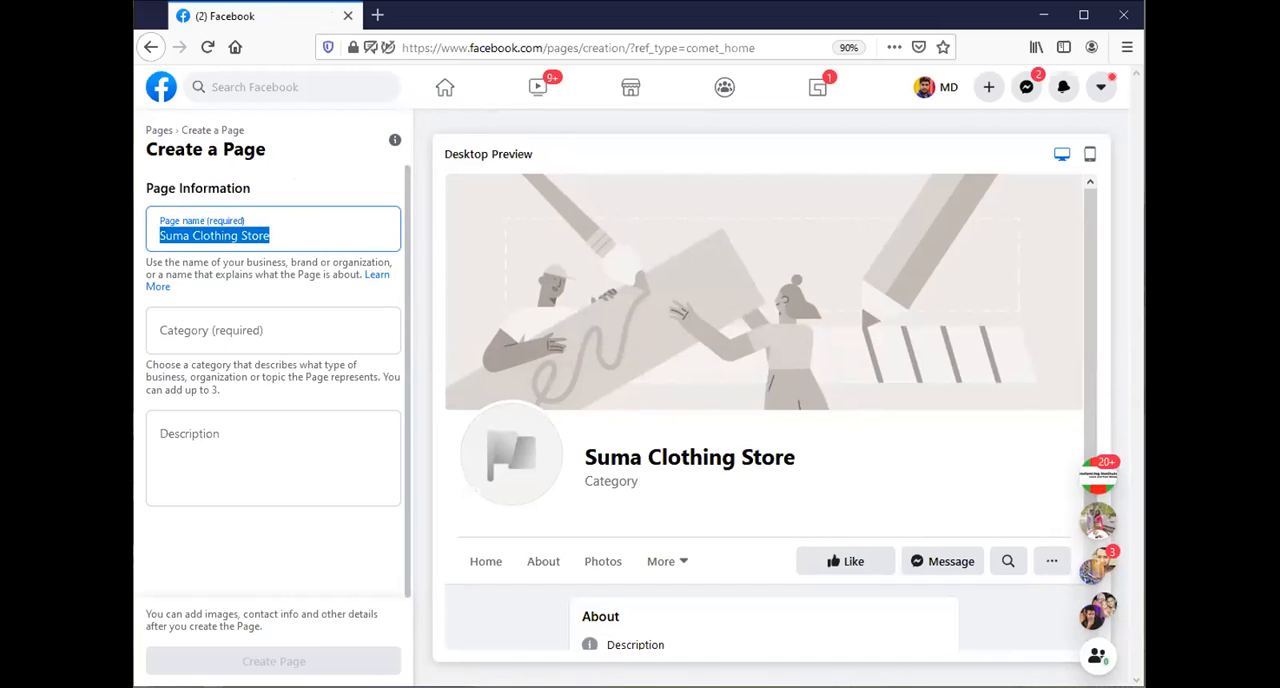
pyautogui.hotkey('ctrl', 'shift', 'Right')
pyautogui.hotkey('ctrl', 'shift', 'Right')
pyautogui.hotkey('ctrl', 'shift', 'Left')
pyautogui.hotkey('ctrl', 'shift', 'Left')
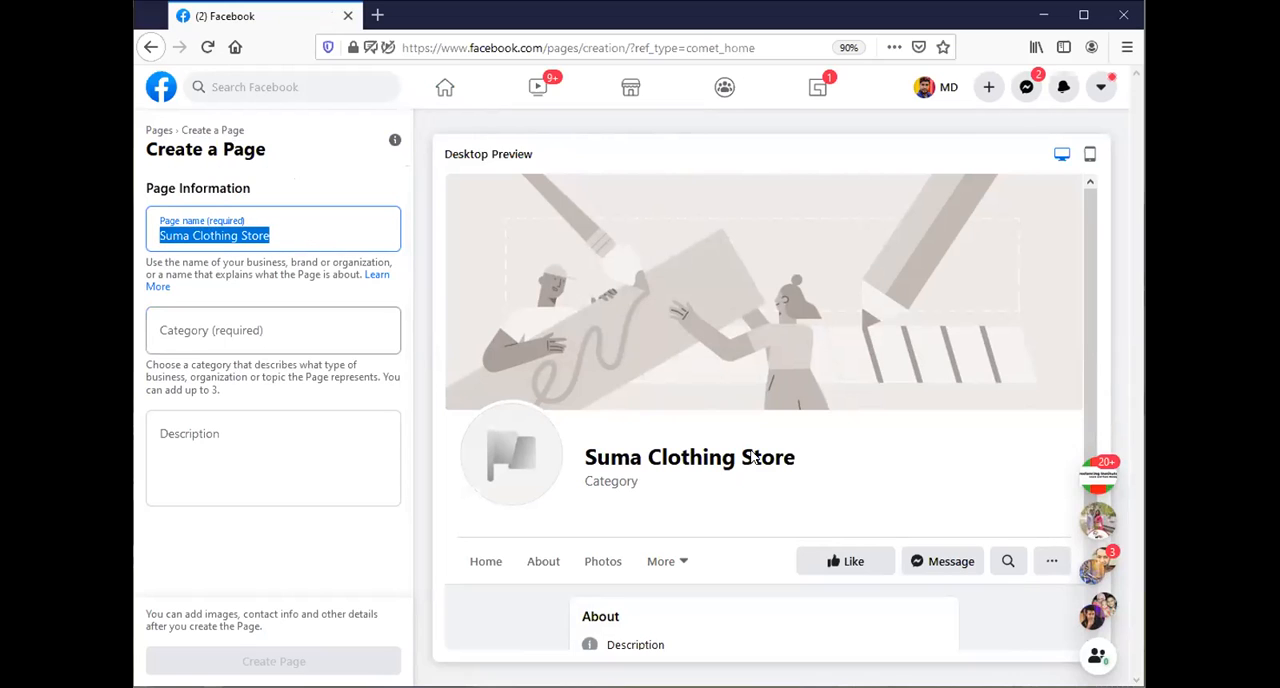
pyautogui.moveTo(800, 457); pyautogui.dragTo(571, 440)
# Copy "Clothing Store" from the page name into the category search and choose the Clothing Store category.
pyautogui.click(246, 317)
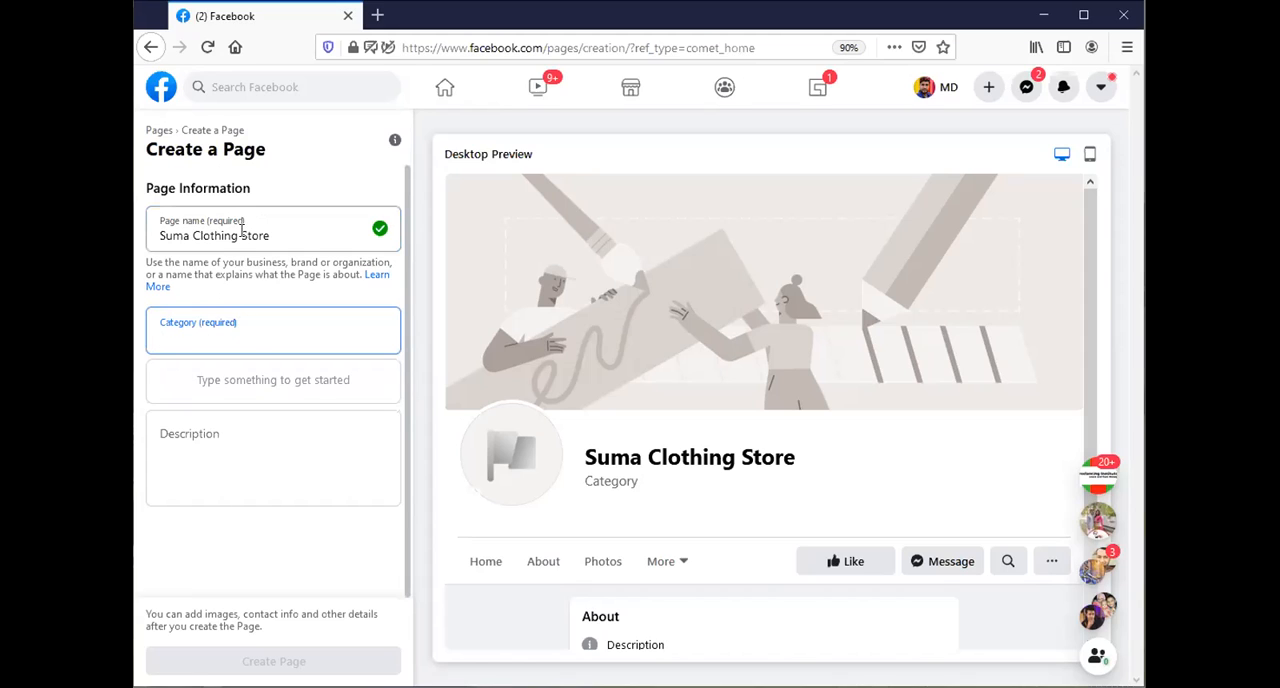
pyautogui.moveTo(268, 235); pyautogui.dragTo(192, 235)
pyautogui.hotkey('ctrl', 'c')
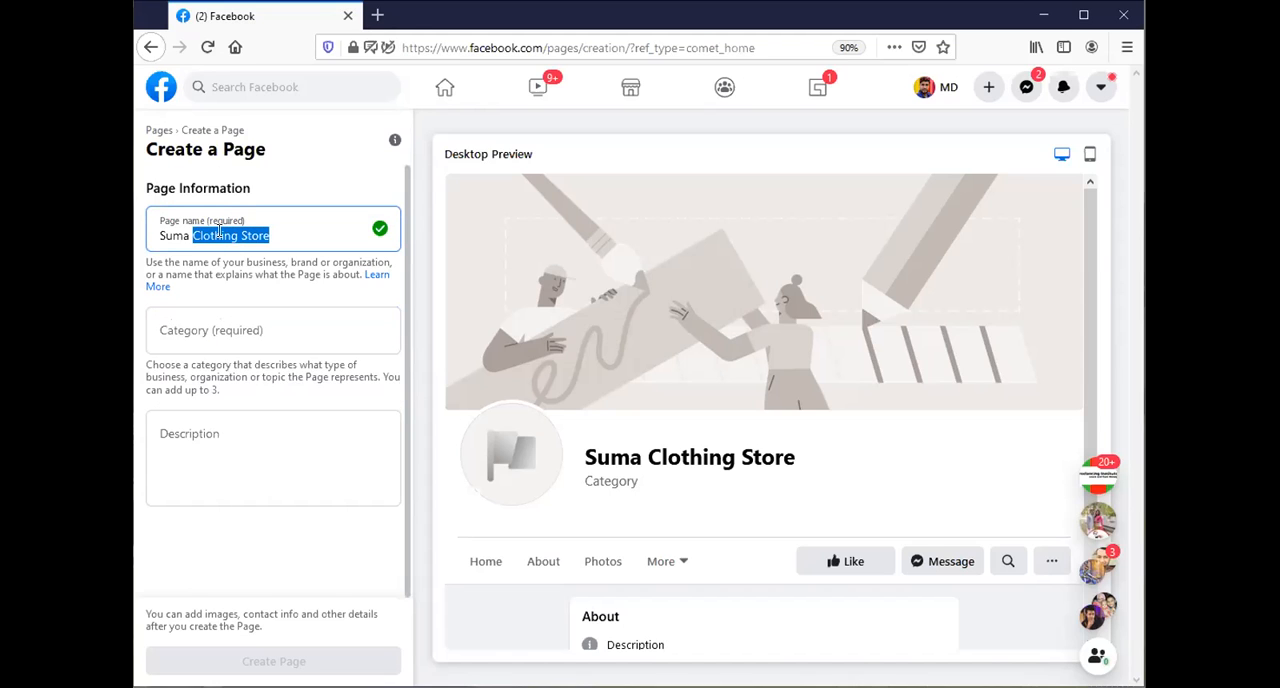
pyautogui.rightClick(222, 236)
pyautogui.click(263, 289)
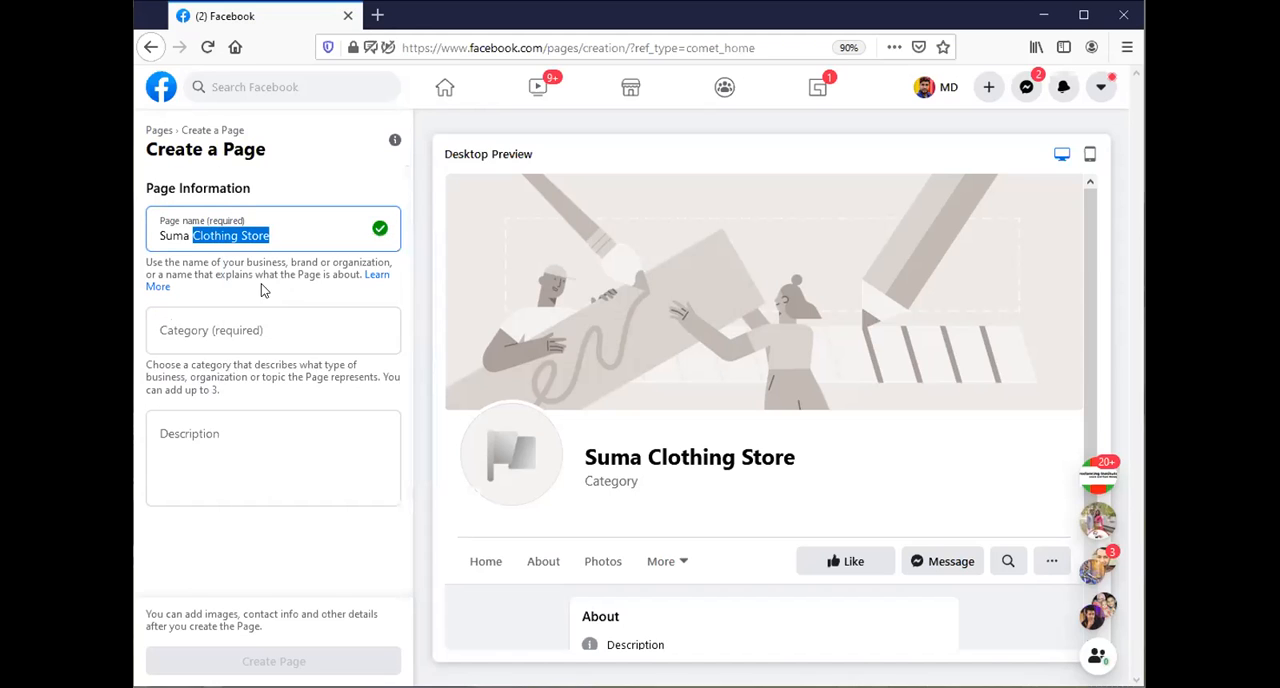
pyautogui.click(228, 328)
pyautogui.rightClick(228, 330)
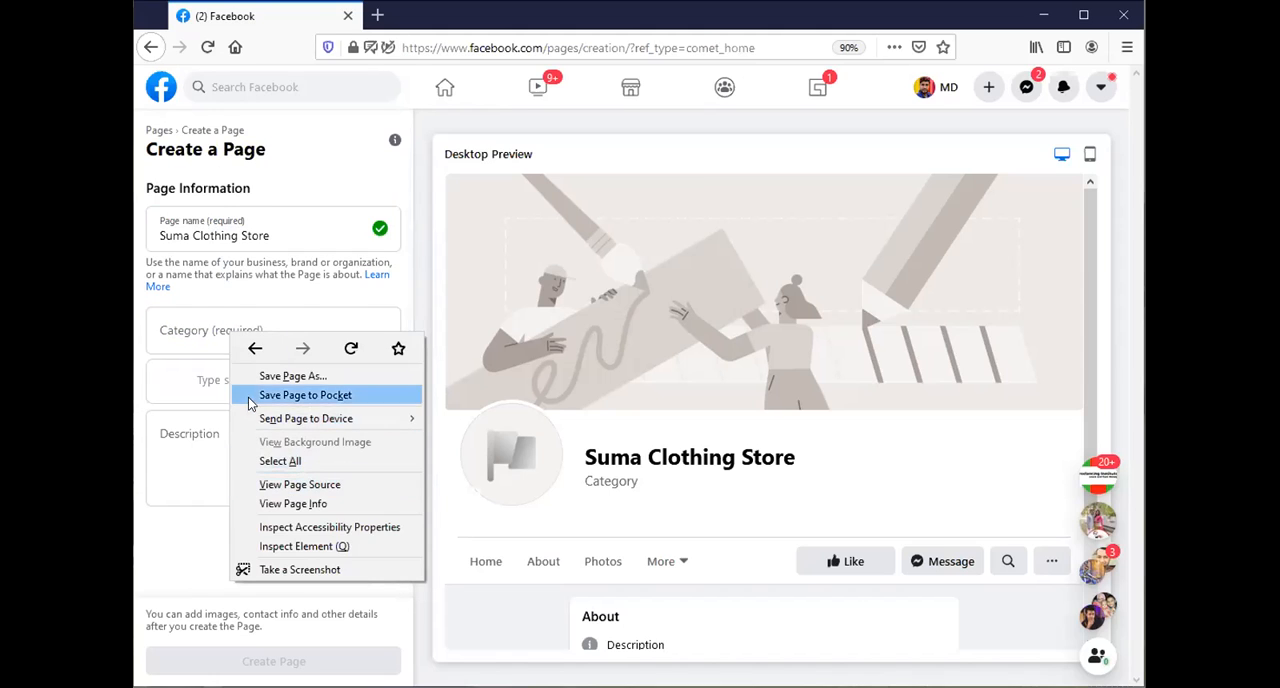
pyautogui.click(185, 340)
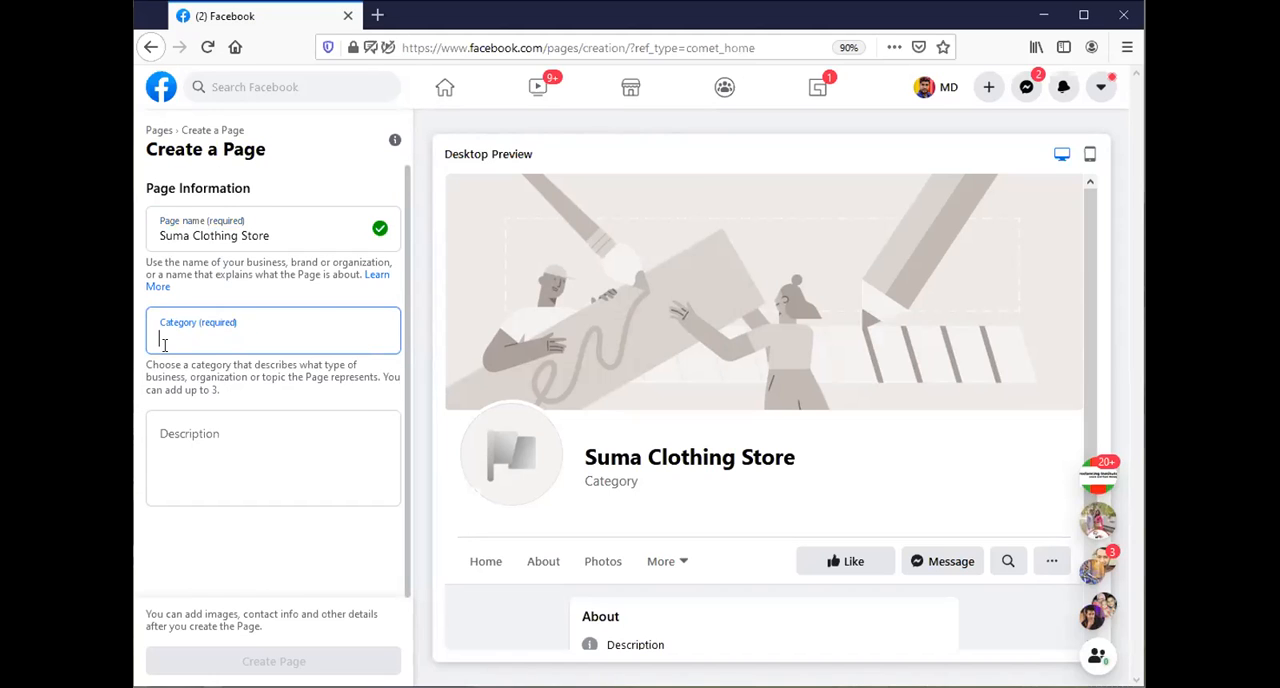
pyautogui.rightClick(183, 340)
pyautogui.click(232, 420)
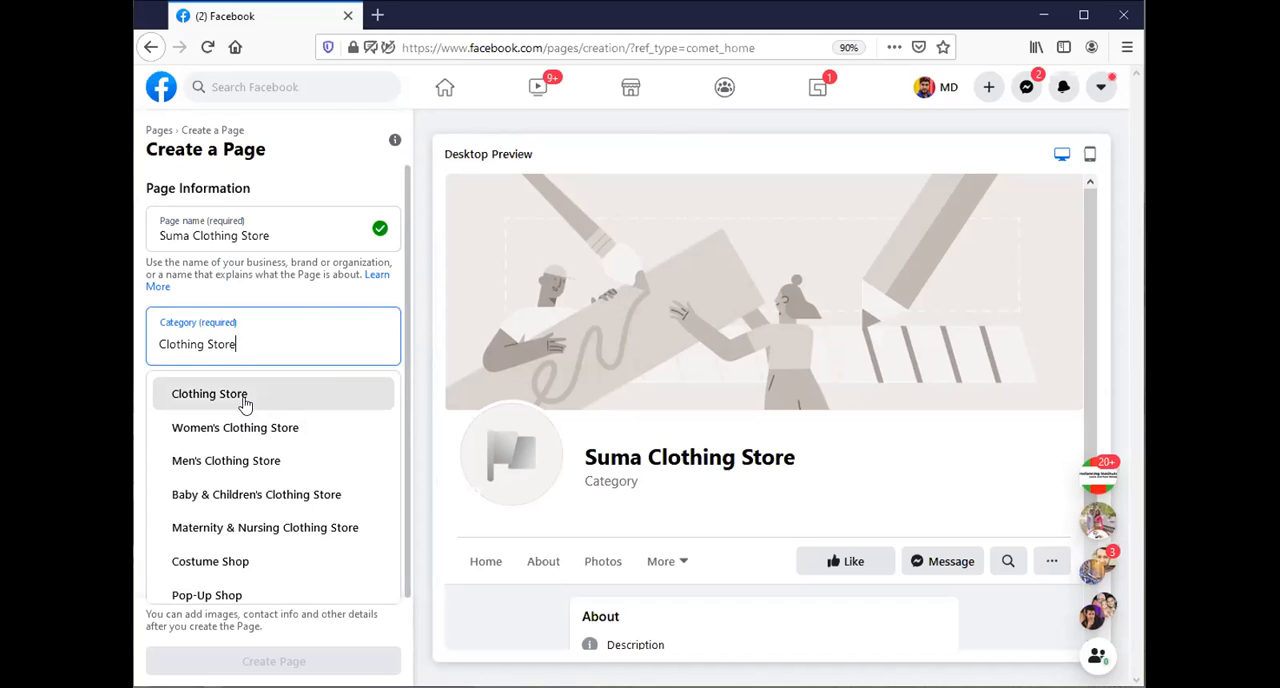
pyautogui.click(243, 399)
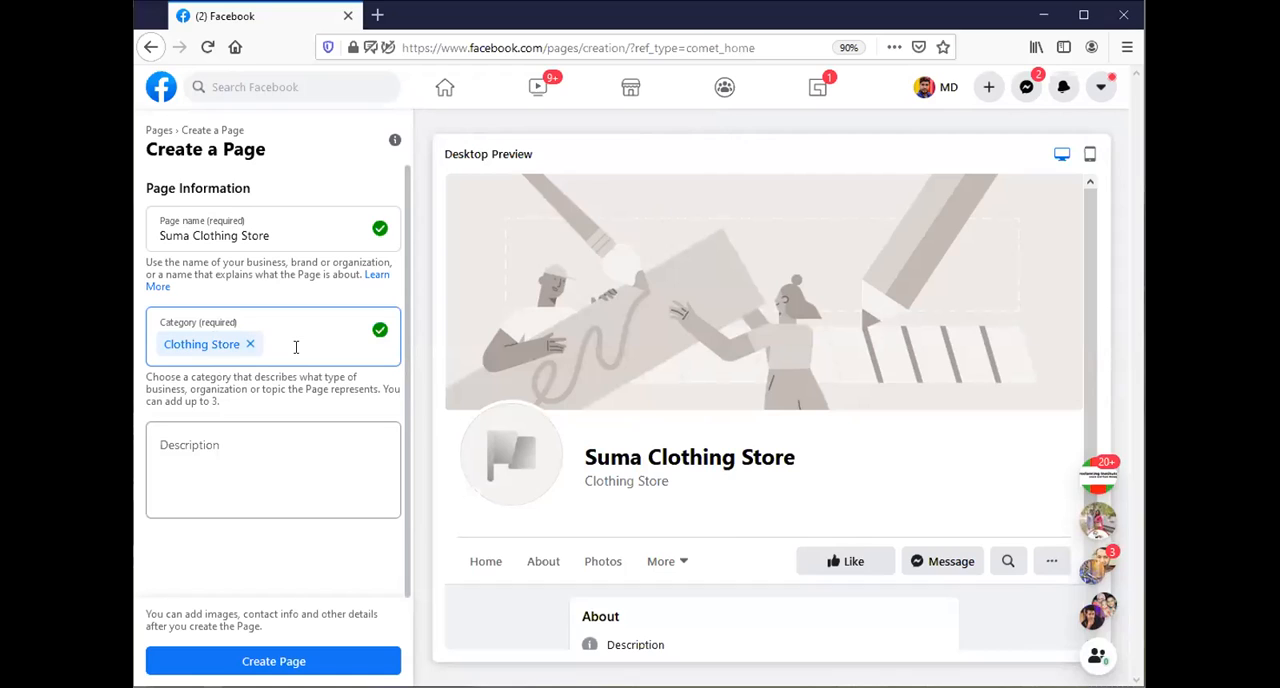
# Copy the full page name "Suma Clothing Store" into the page description.
pyautogui.click(195, 447)
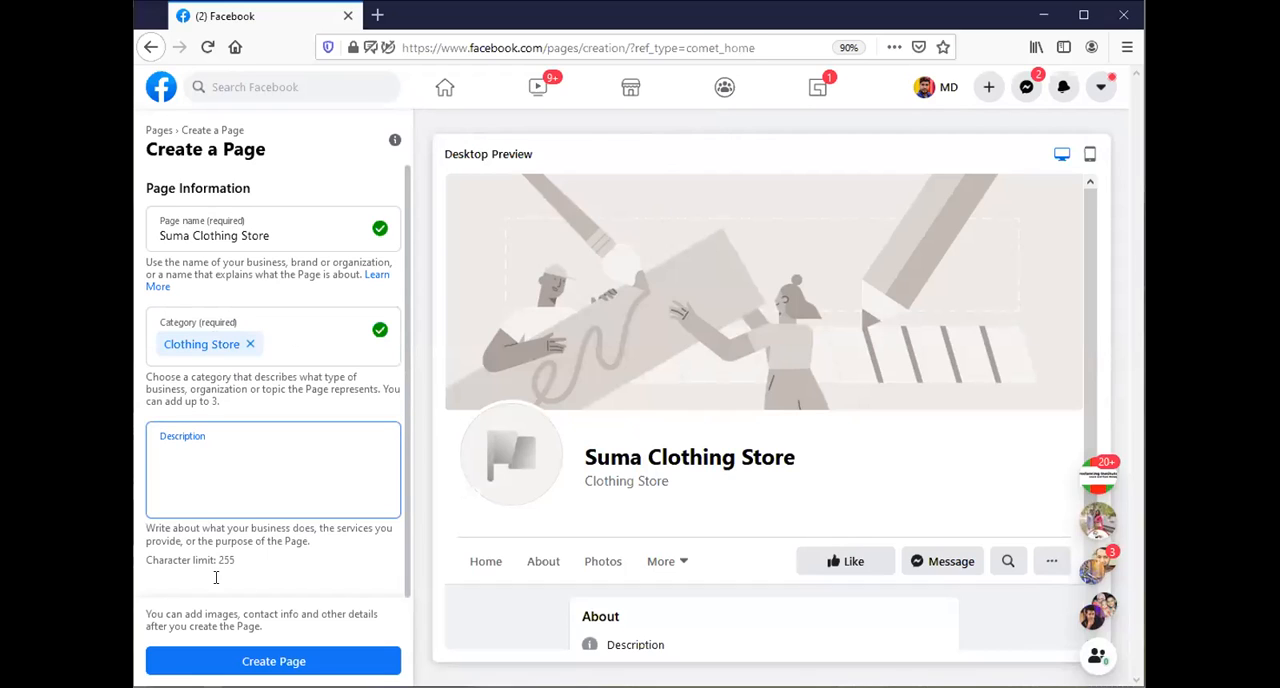
pyautogui.moveTo(236, 560); pyautogui.dragTo(213, 559)
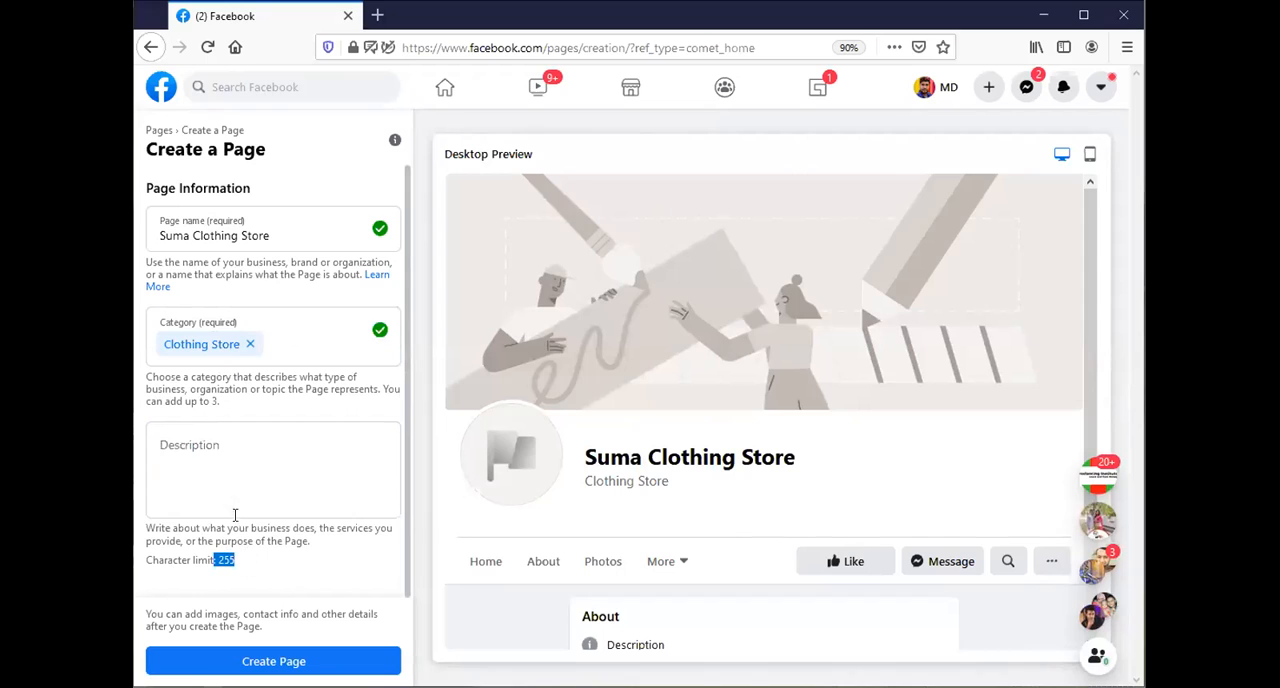
pyautogui.click(193, 451)
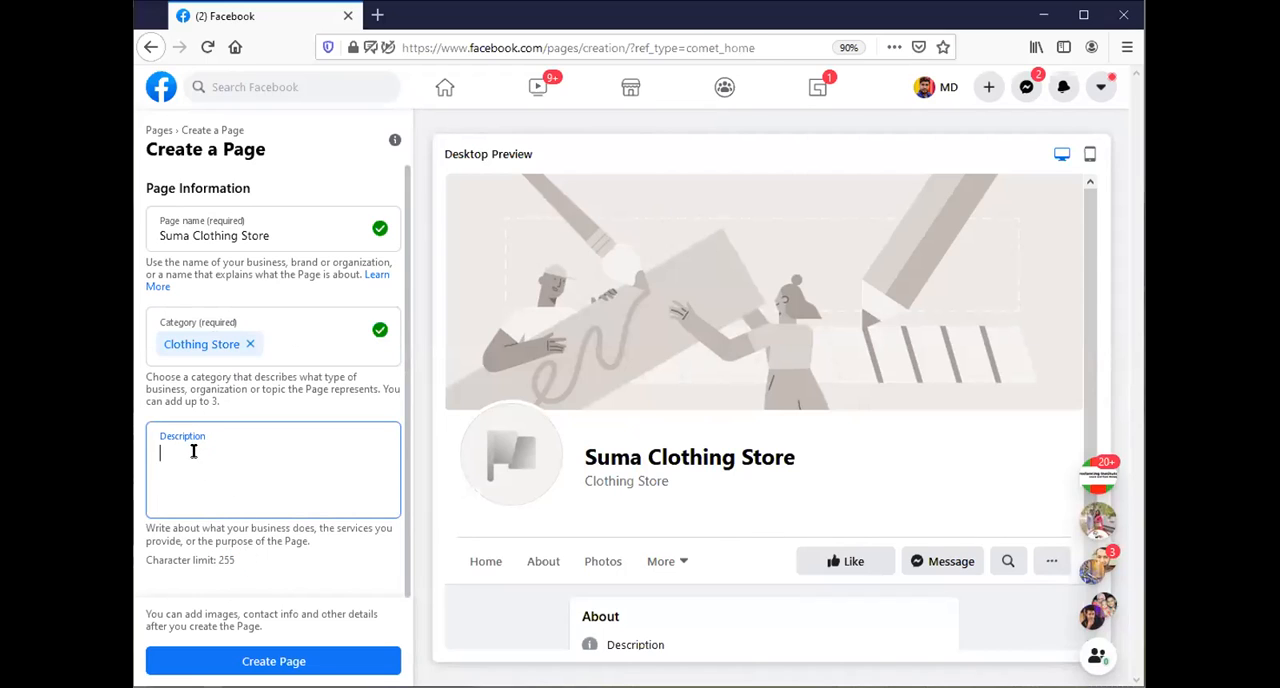
pyautogui.tripleClick(228, 236)
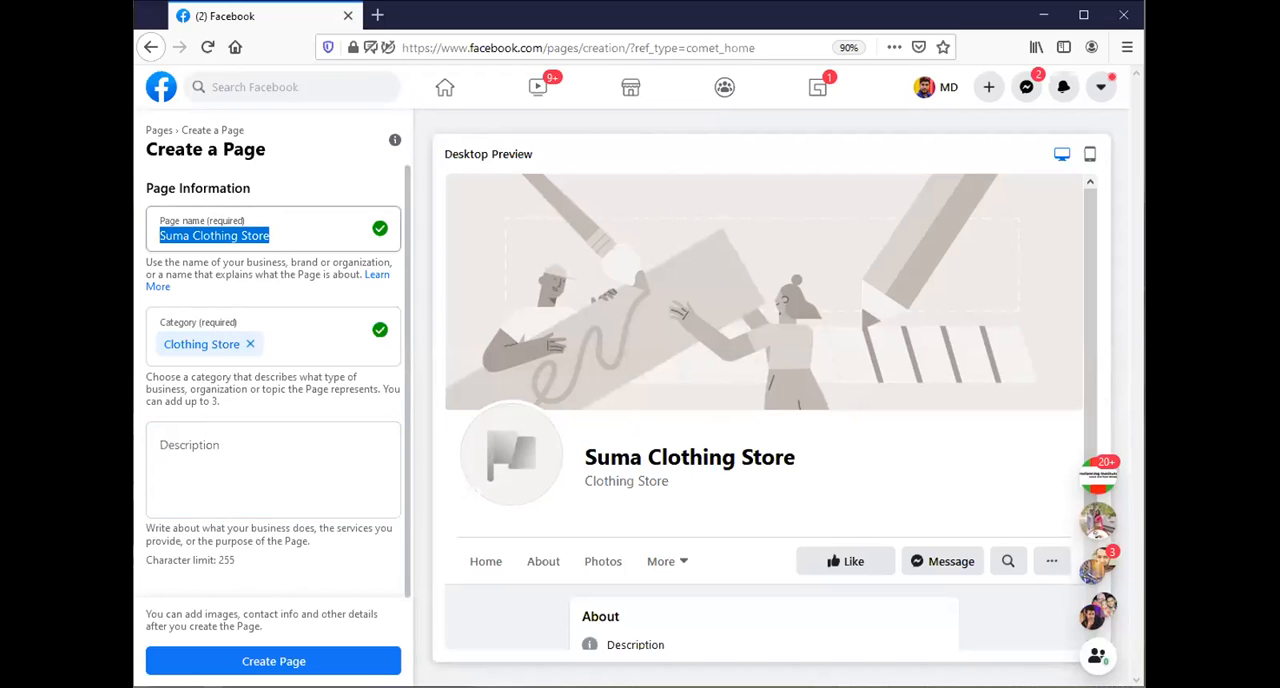
pyautogui.rightClick(186, 242)
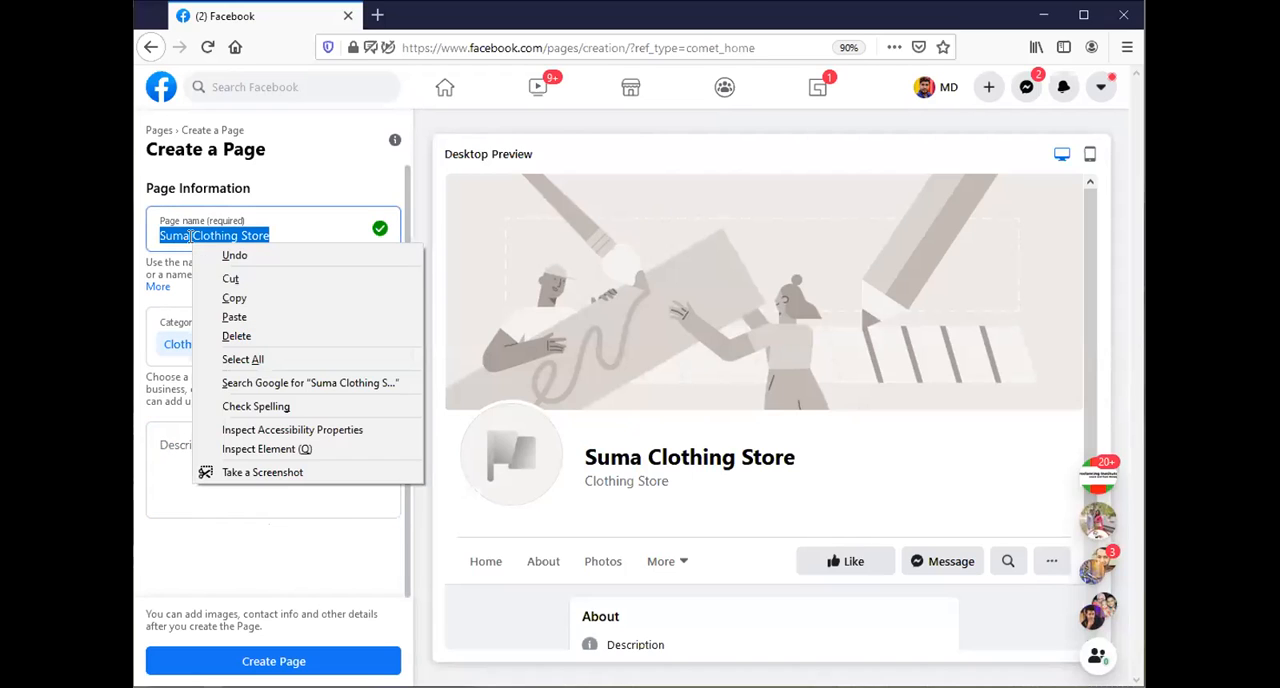
pyautogui.click(238, 296)
pyautogui.click(232, 442)
pyautogui.rightClick(222, 448)
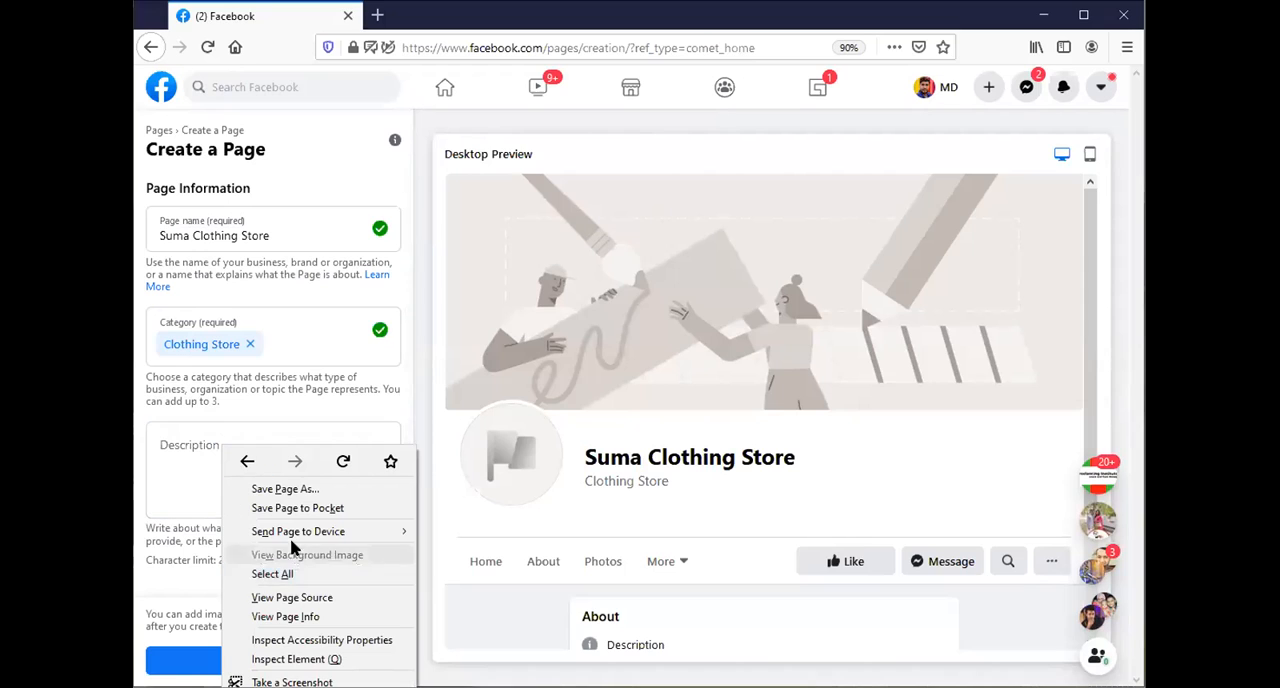
pyautogui.click(161, 452)
pyautogui.rightClick(180, 462)
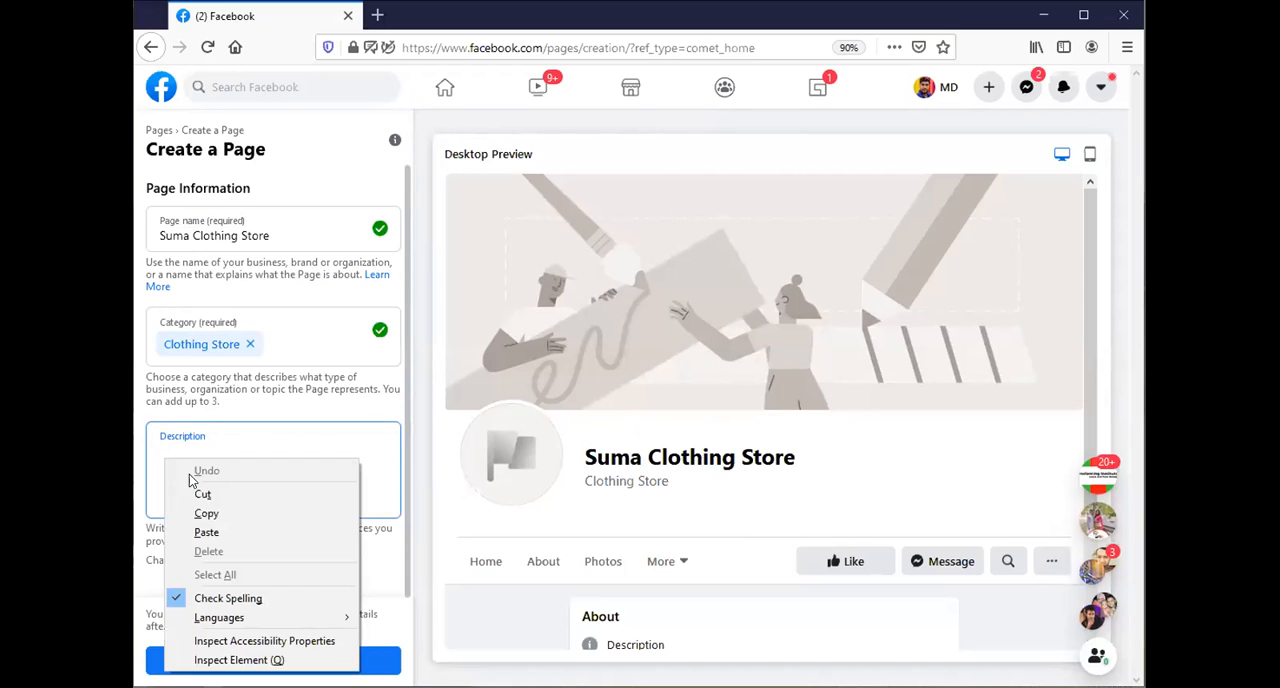
pyautogui.click(234, 531)
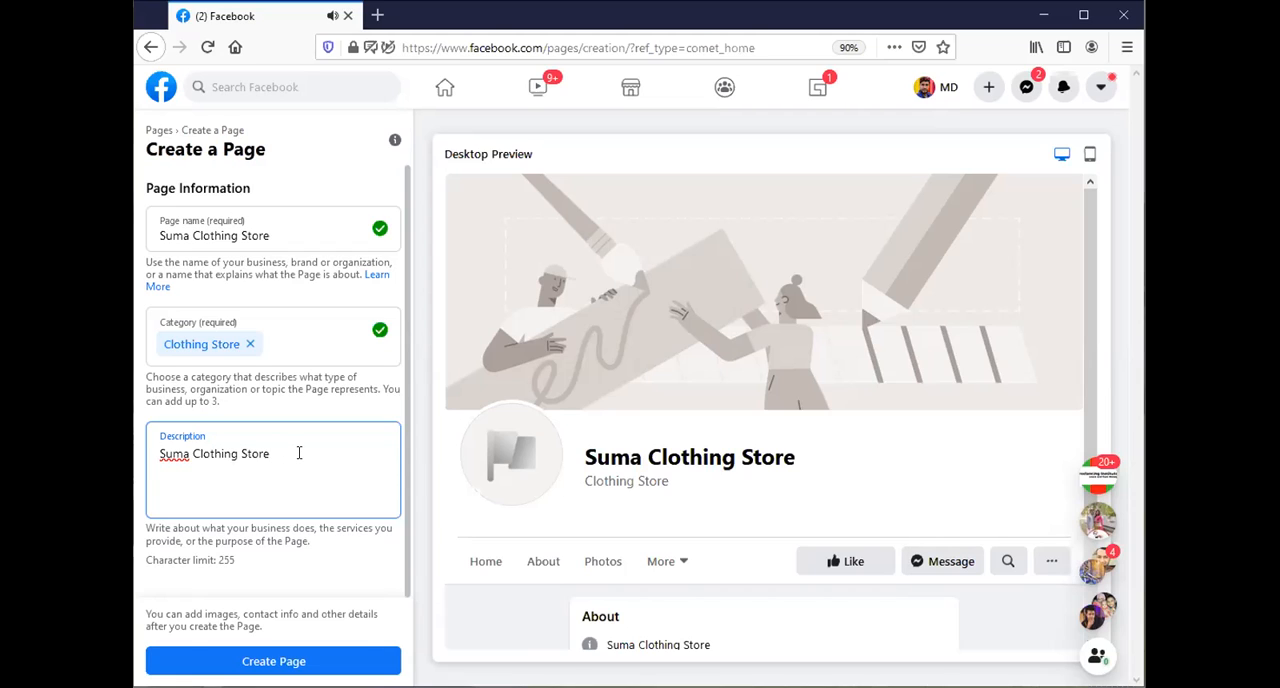
# Add the location "Khalishpur,khulna" after the store name in the description.
pyautogui.write('Khalishpur,khulna')
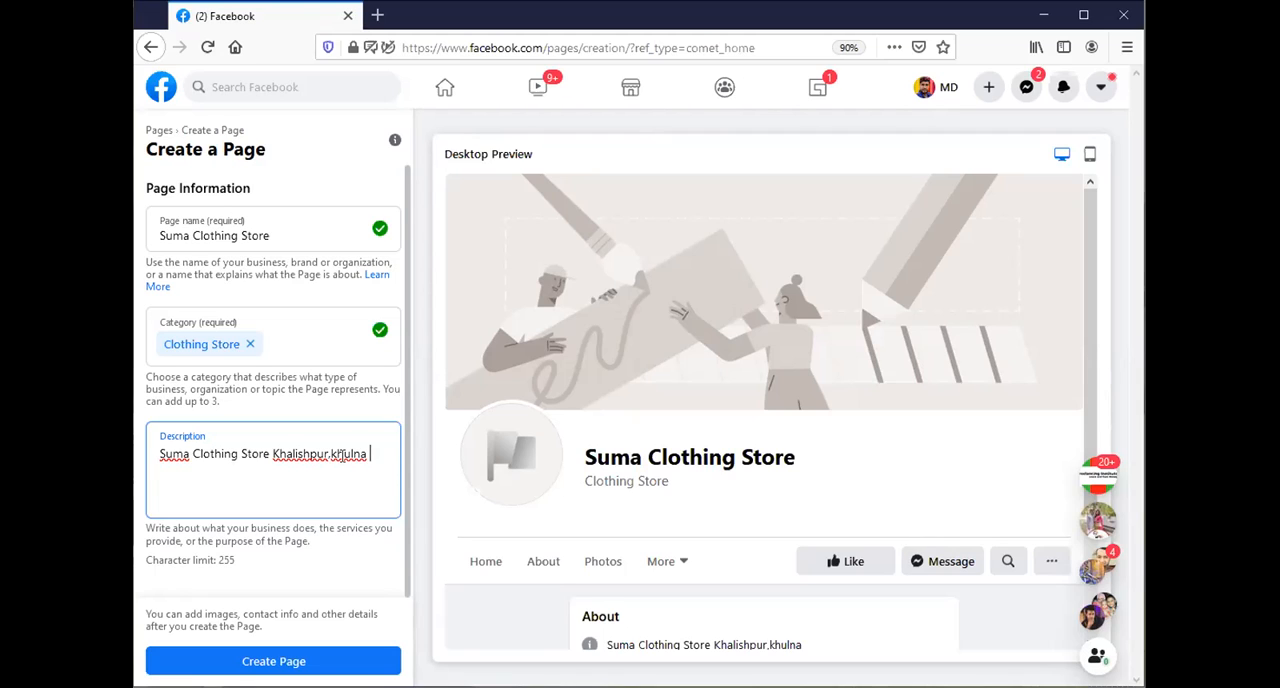
pyautogui.write(' We very responsive to our')
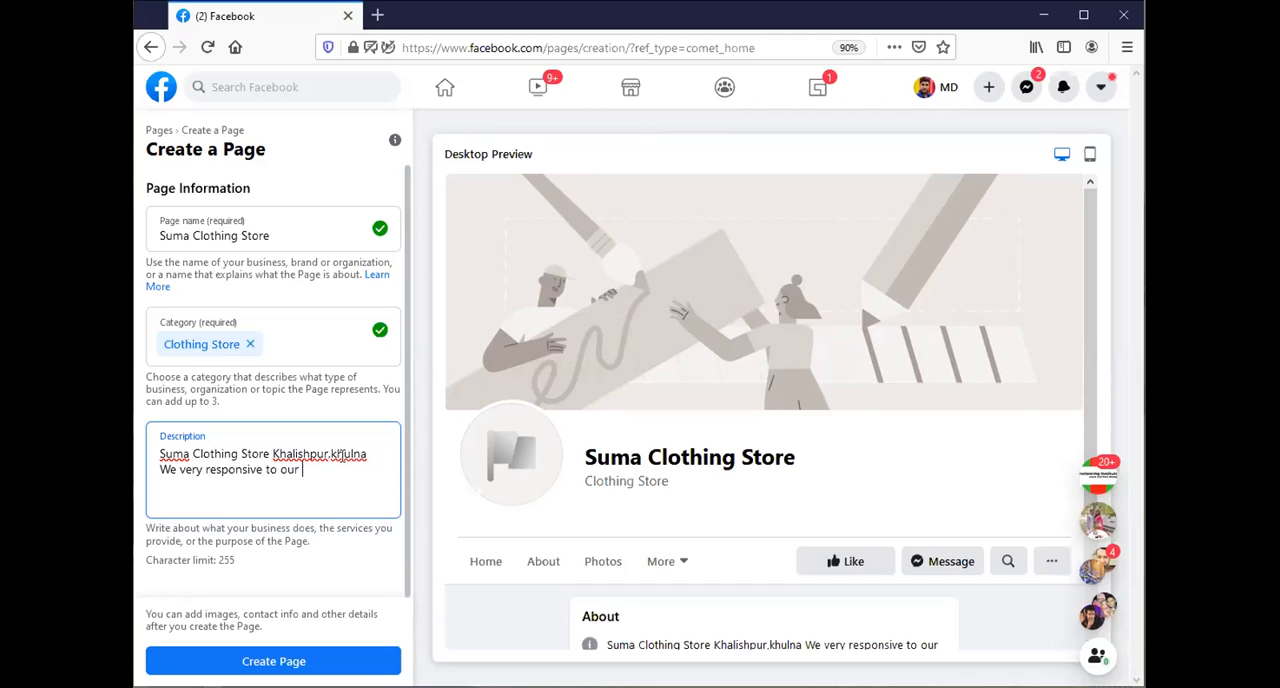
pyautogui.write(' R')
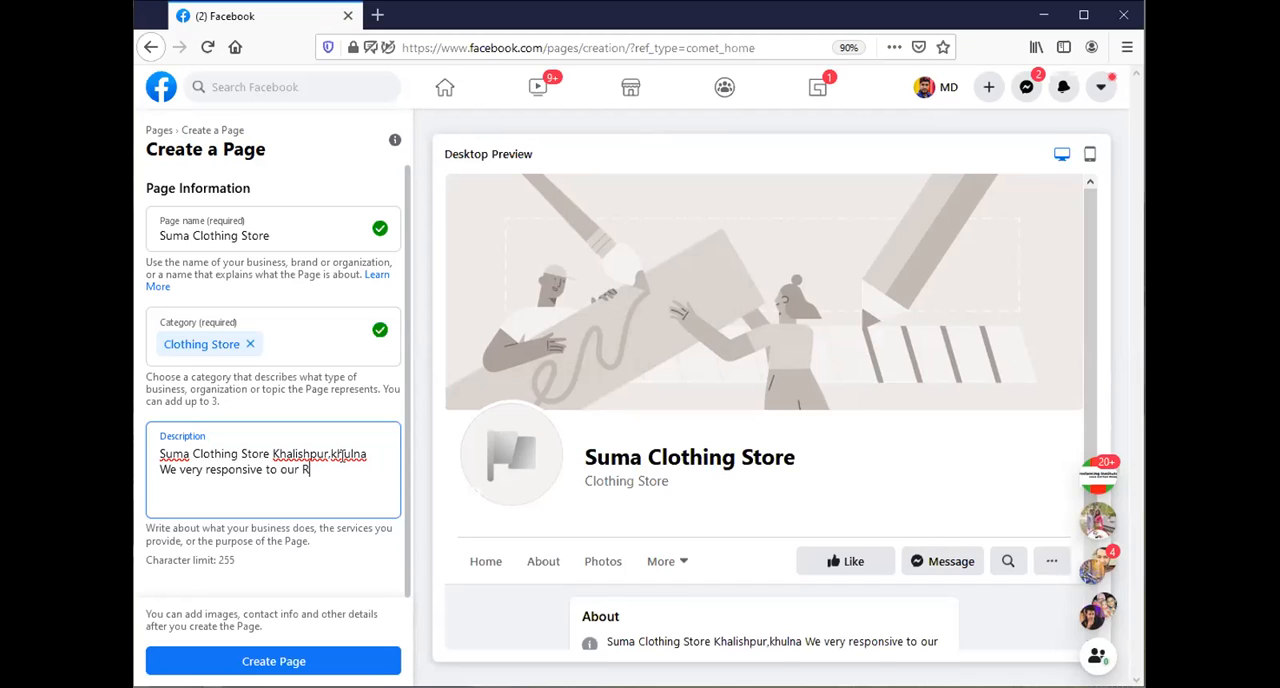
# Add the sentence "We very responsive to our Real customers." to the description, correcting the spelling of "customers".
pyautogui.press('BackSpace')
pyautogui.write('Real customars')
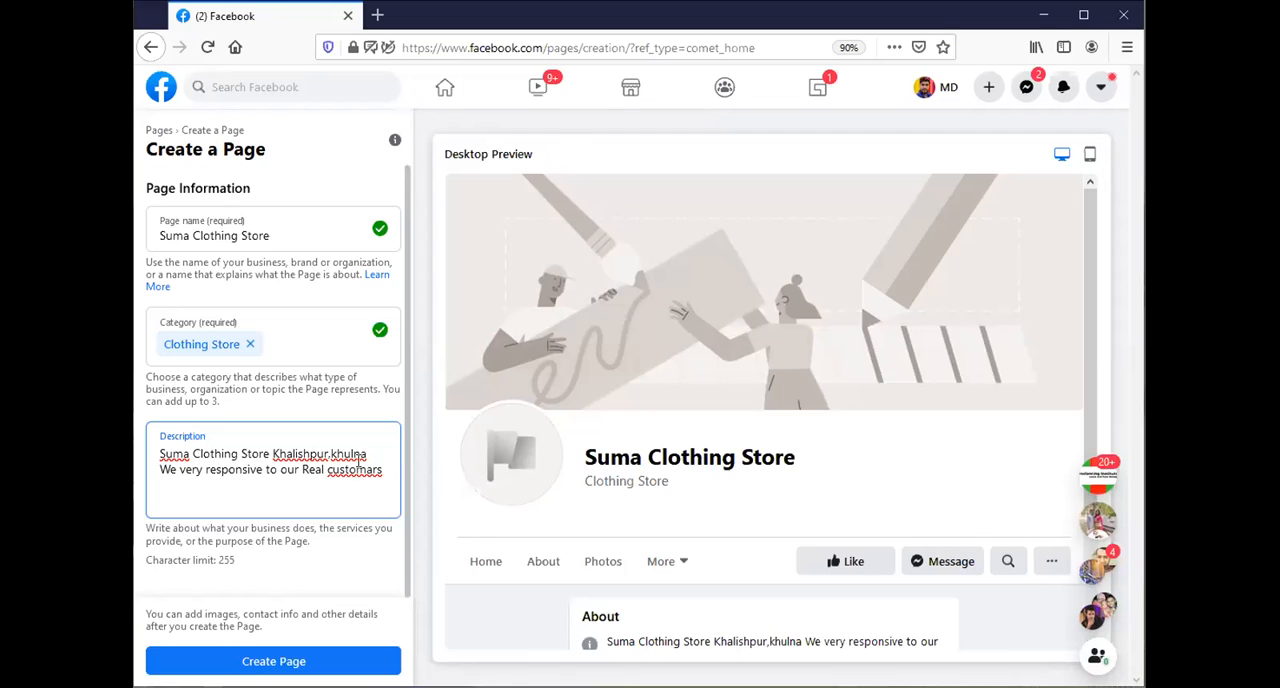
pyautogui.rightClick(358, 462)
pyautogui.click(424, 143)
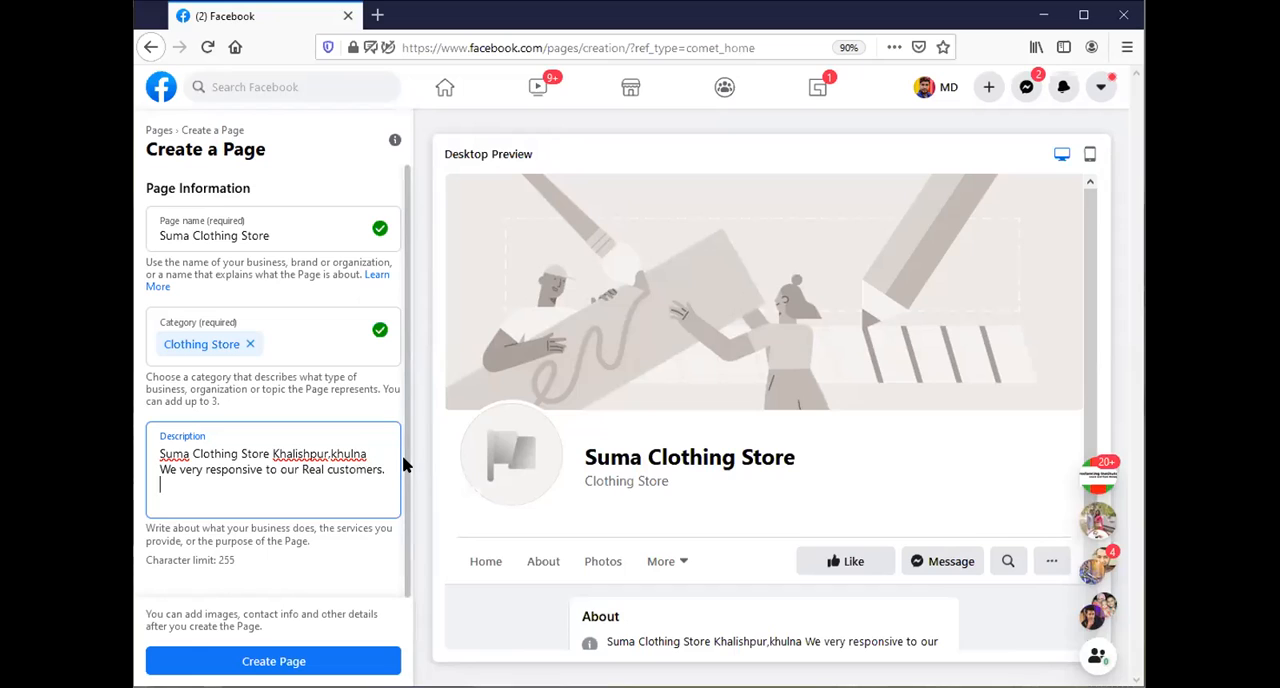
# Add the closing sentence "We have Many item for men and women." to the description.
pyautogui.write('We have Many item')
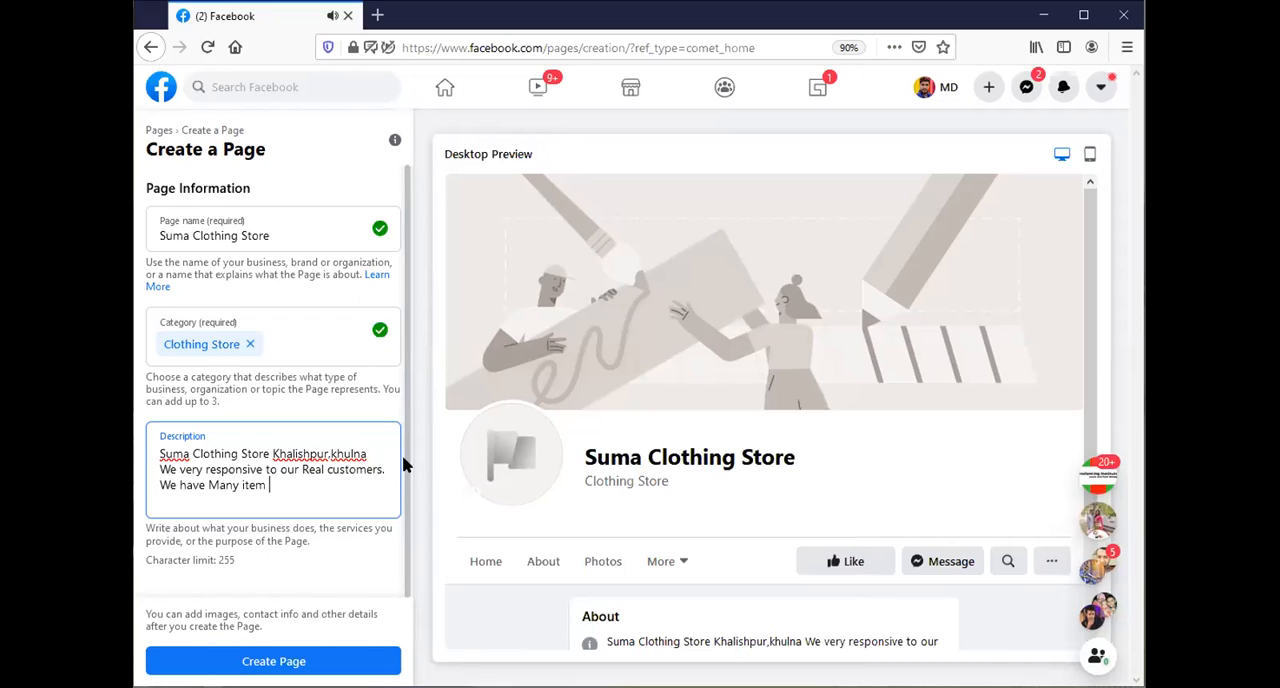
pyautogui.write('for')
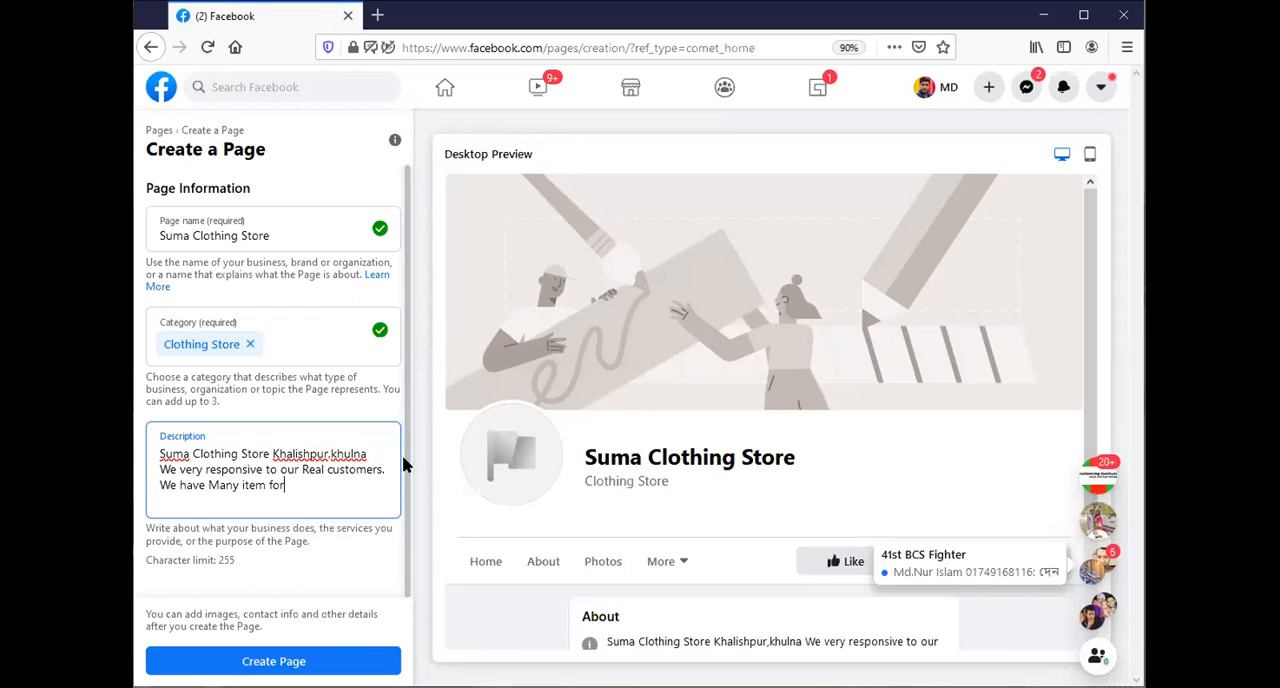
pyautogui.write(' men and women.')
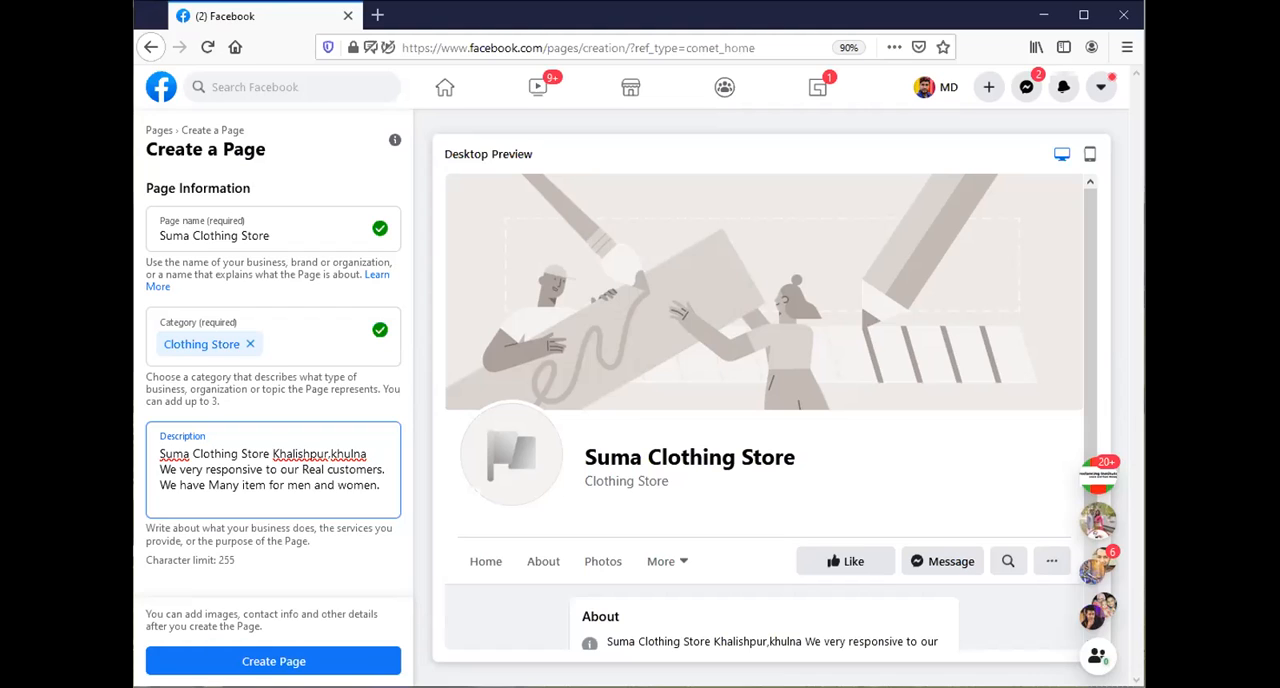
pyautogui.click(418, 468)
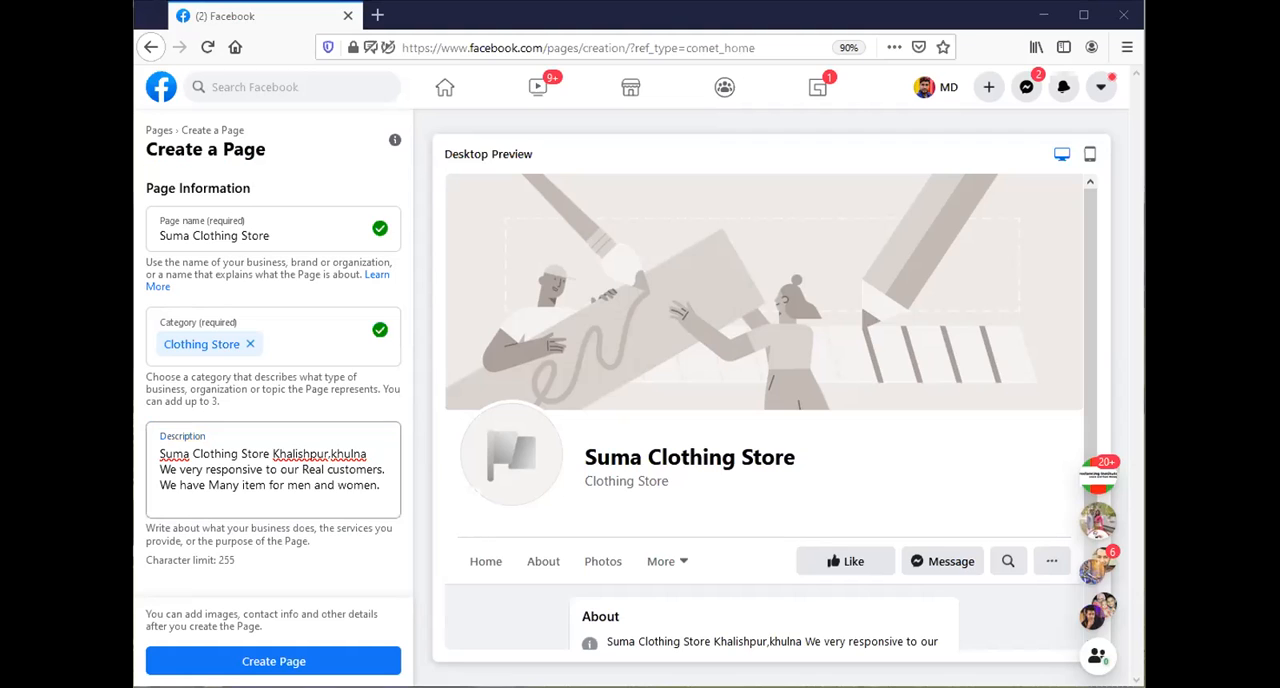
# Create the page with the entered name, category and description, and go to its profile photo setting.
pyautogui.click(272, 661)
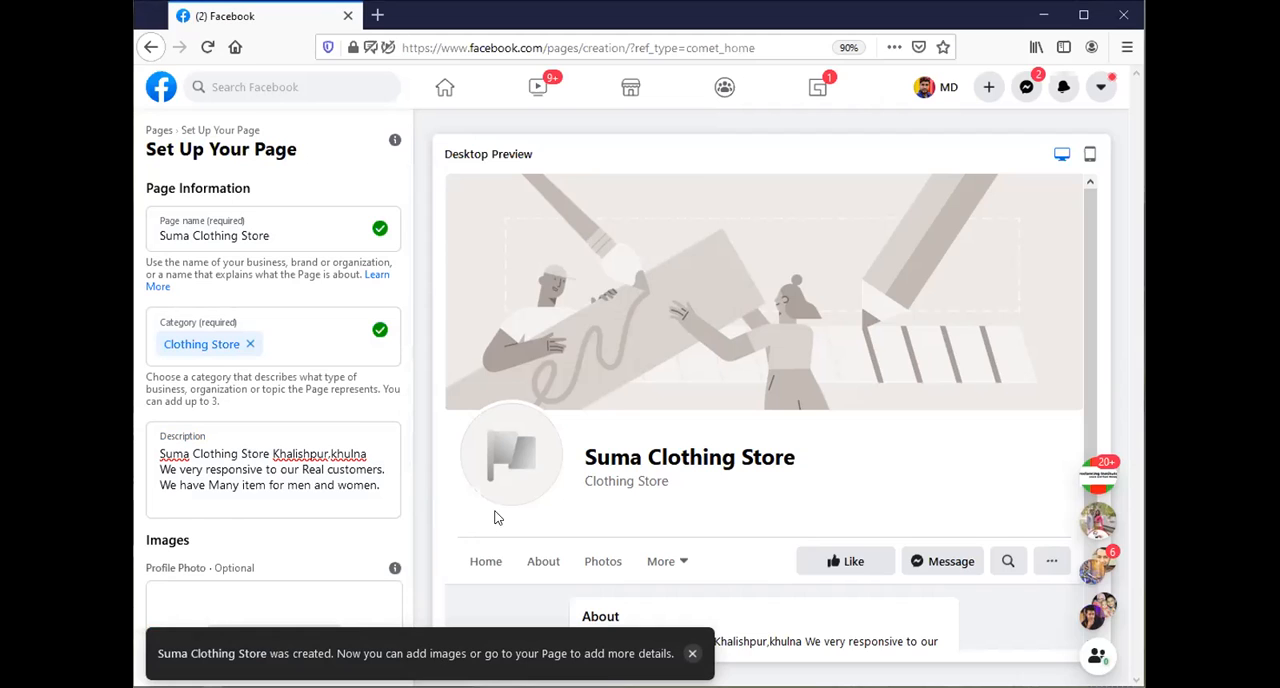
pyautogui.scroll(-3, 498, 517)
pyautogui.scroll(-3, 310, 424)
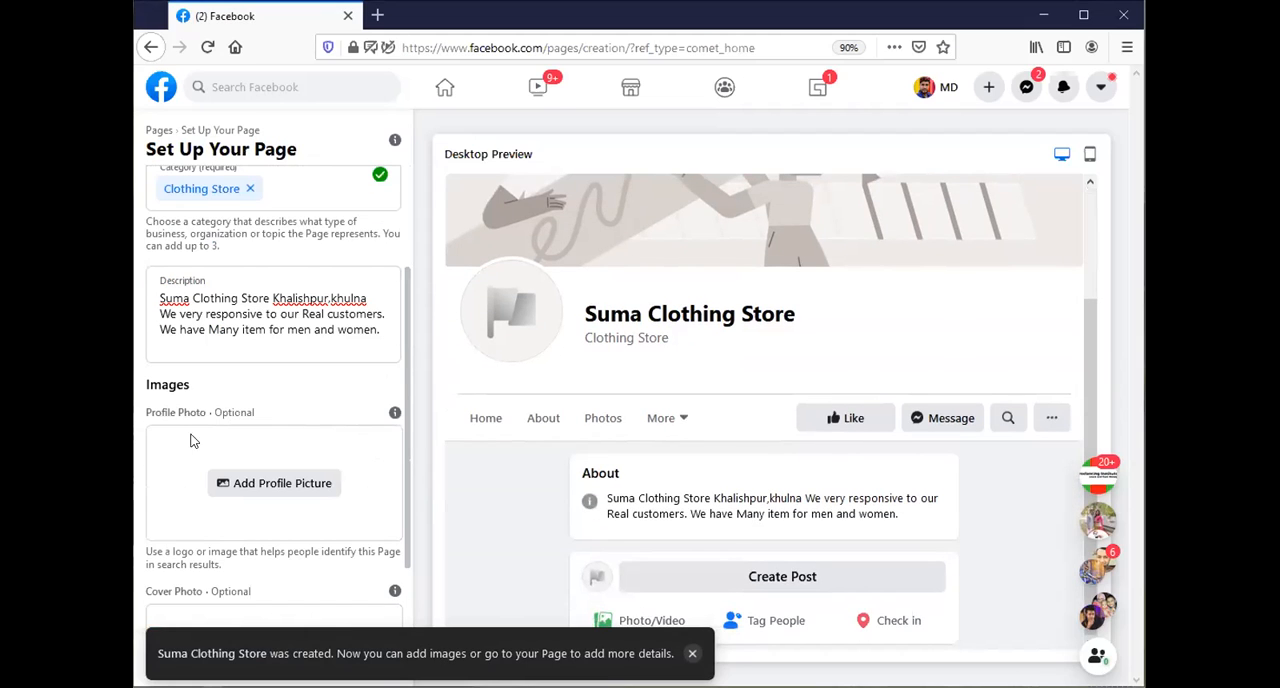
# Examine the new page's desktop preview and the profile and cover photo sections of its setup form.
pyautogui.scroll(-1, 218, 444)
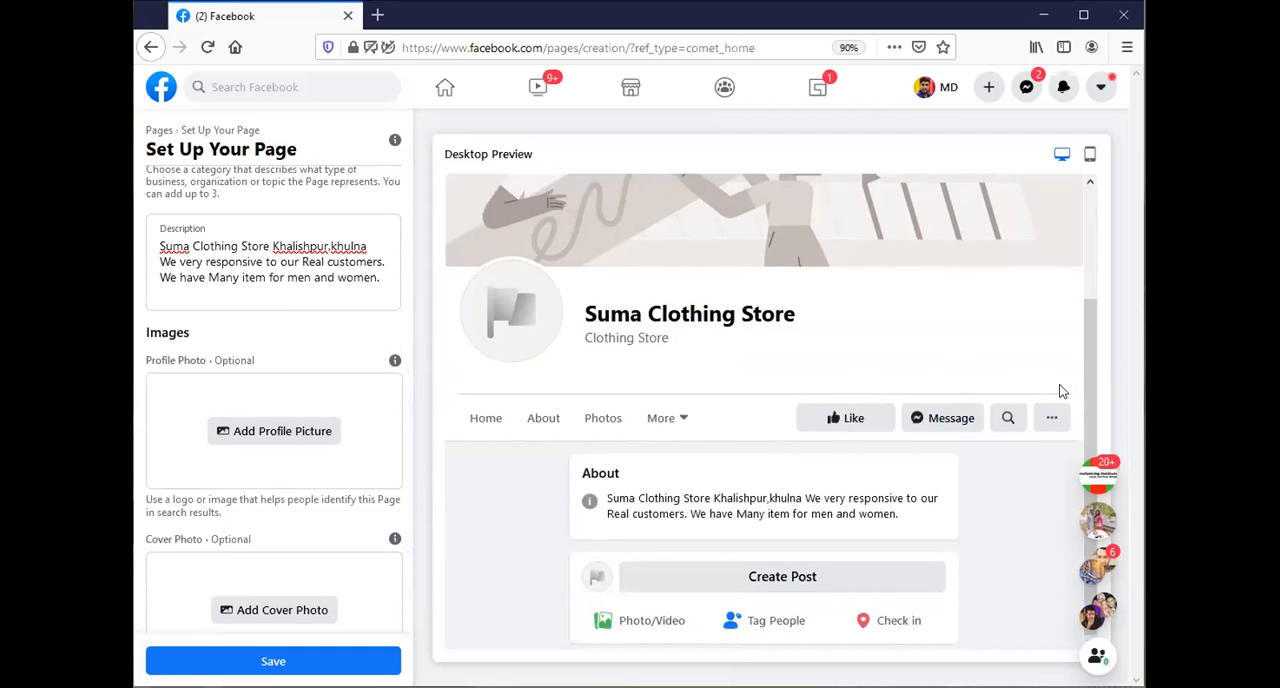
pyautogui.scroll(3, 1057, 269)
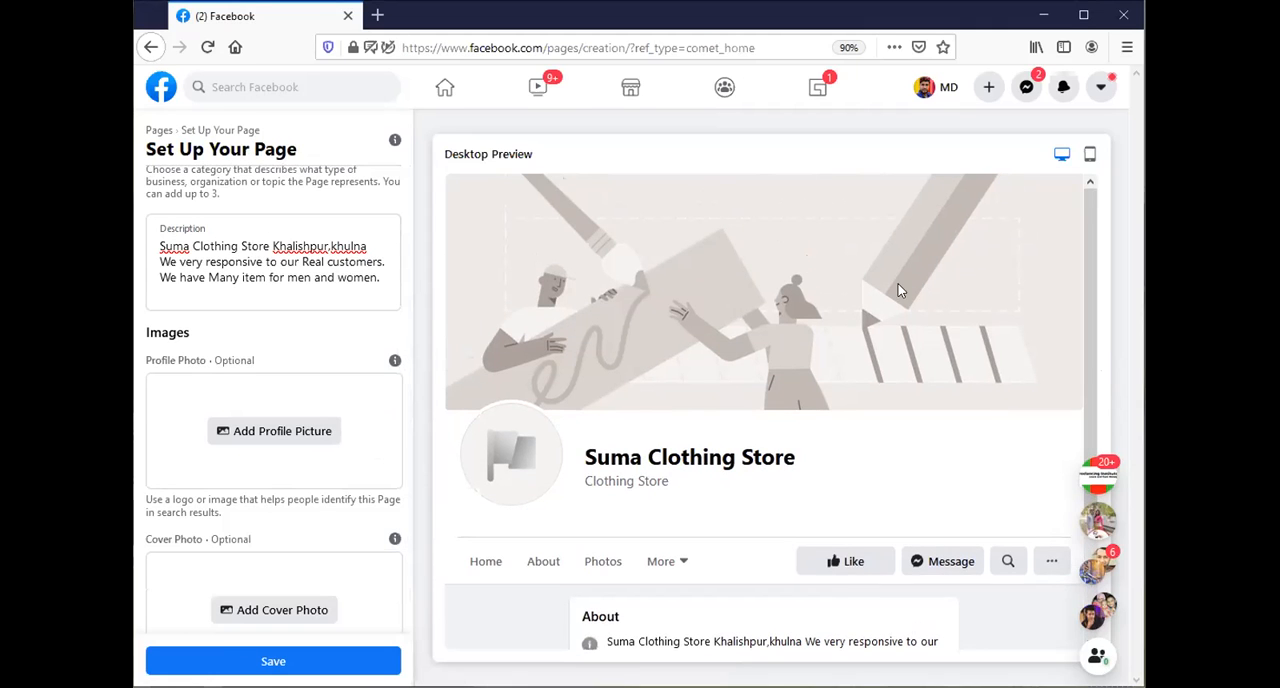
pyautogui.moveTo(722, 288); pyautogui.dragTo(706, 381)
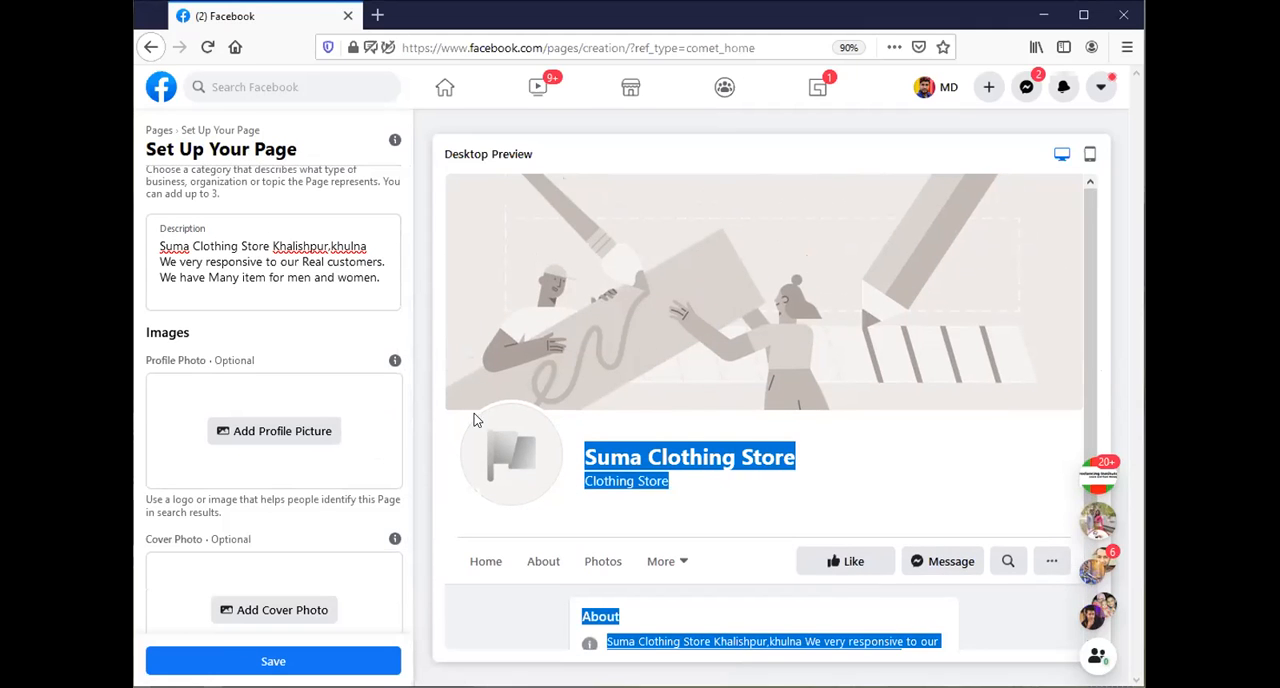
pyautogui.scroll(-1, 452, 398)
pyautogui.scroll(-1, 268, 432)
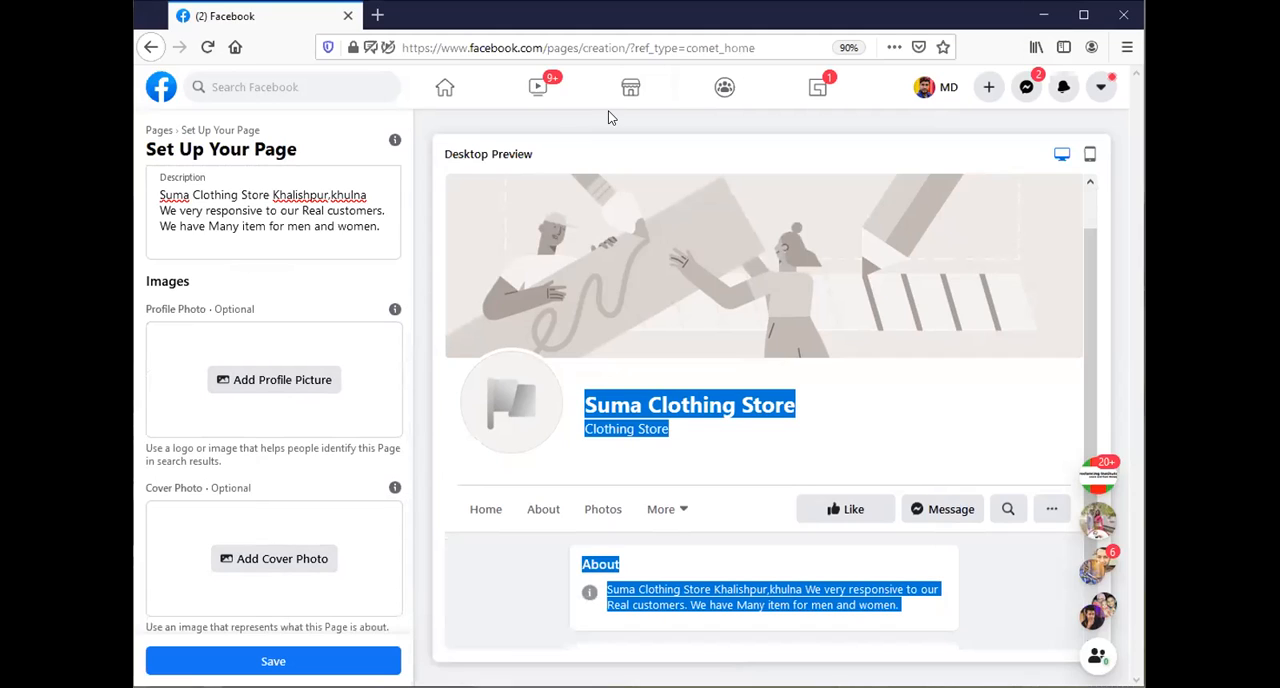
# Switch to the Chrome browser window and bring up the Canva page with all designs.
pyautogui.hotkey('alt', 'Tab')
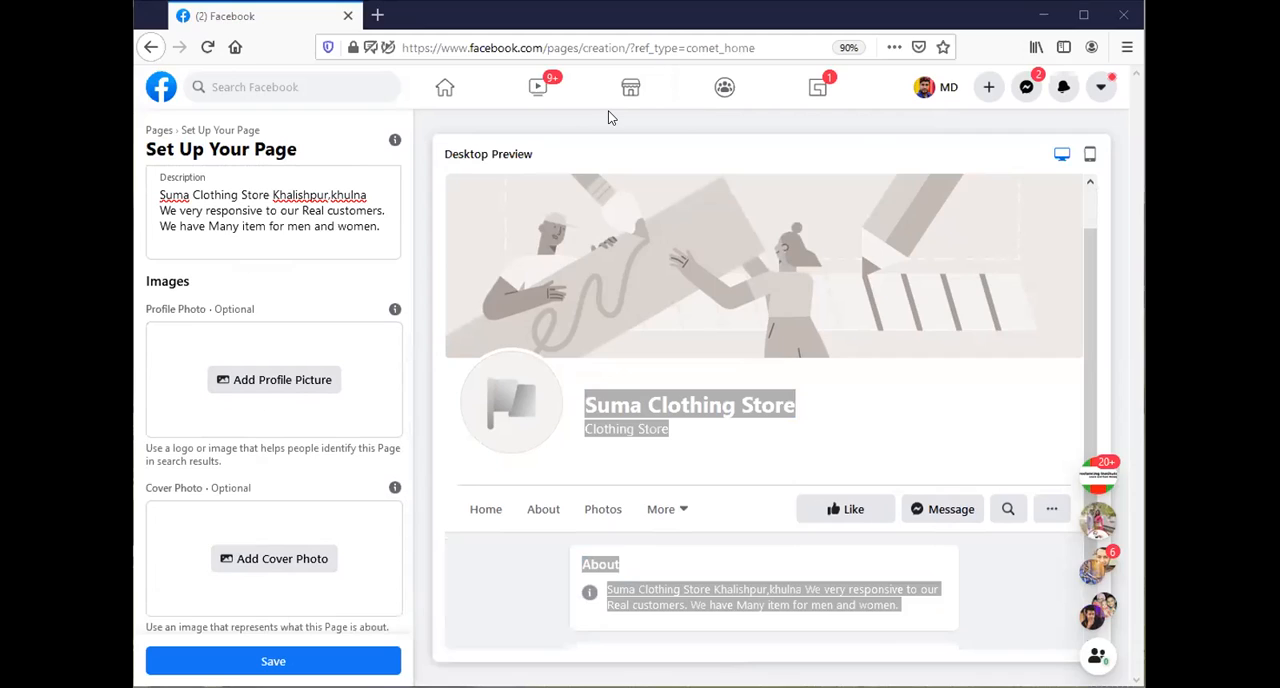
pyautogui.hotkey('alt', 'Tab')
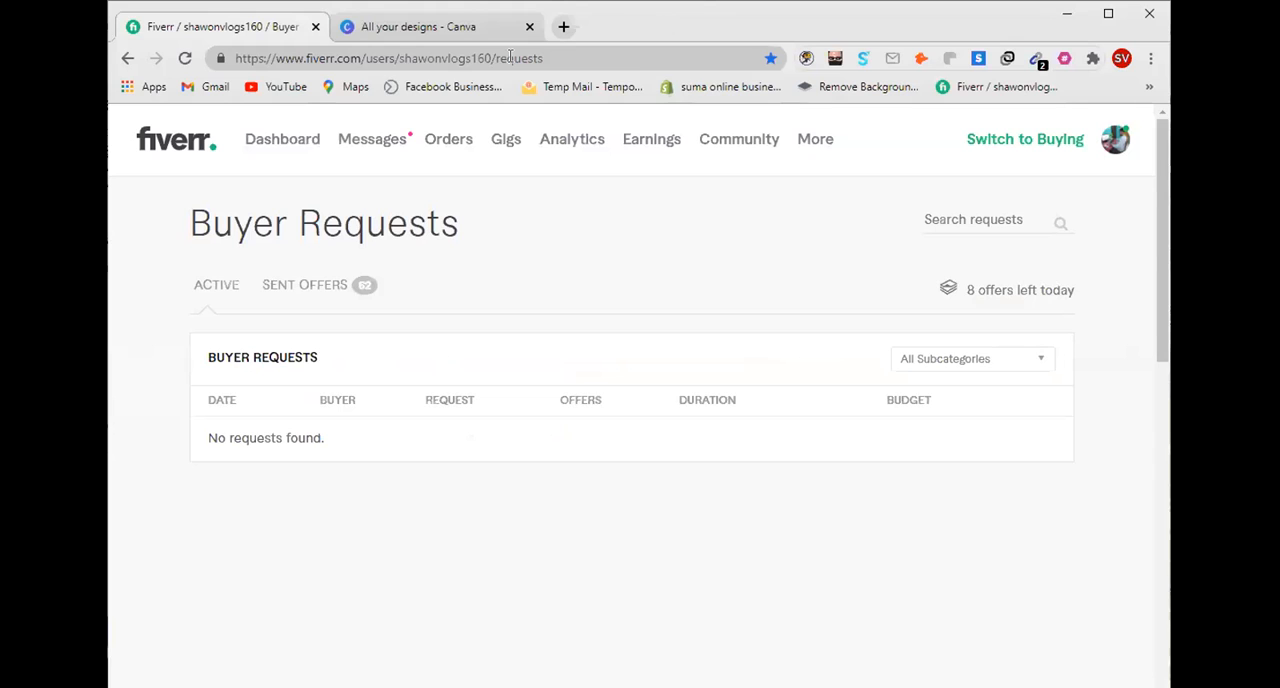
pyautogui.click(468, 27)
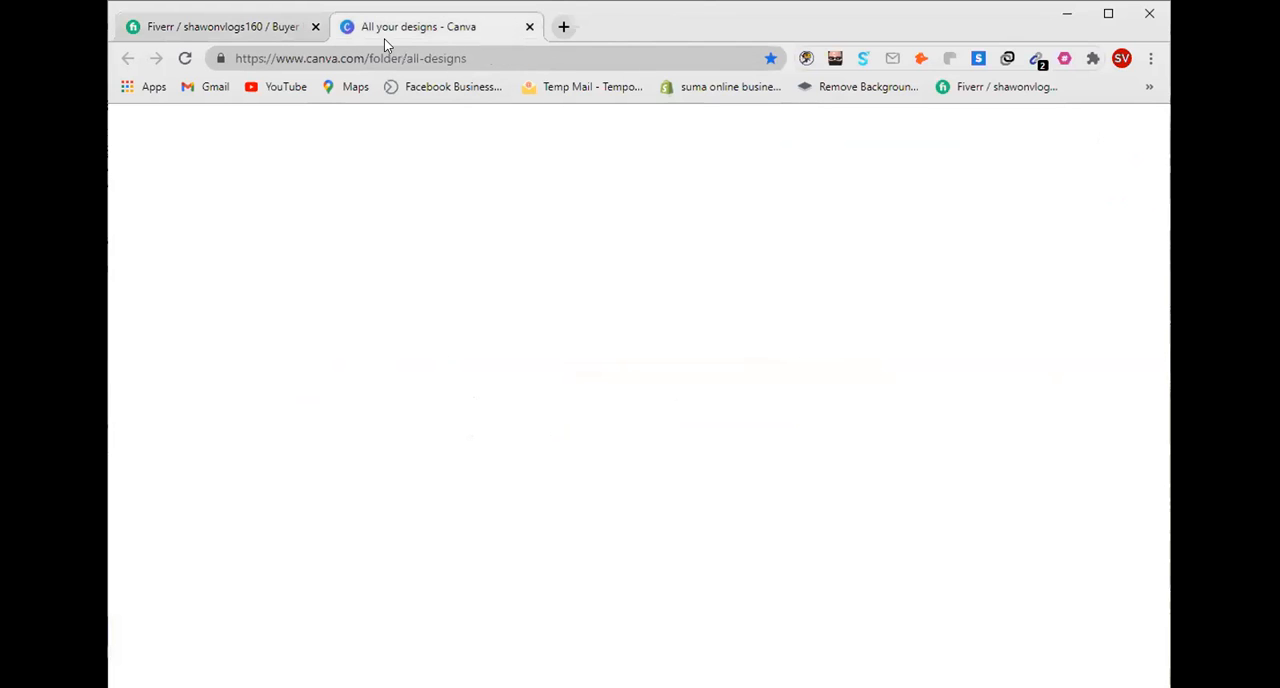
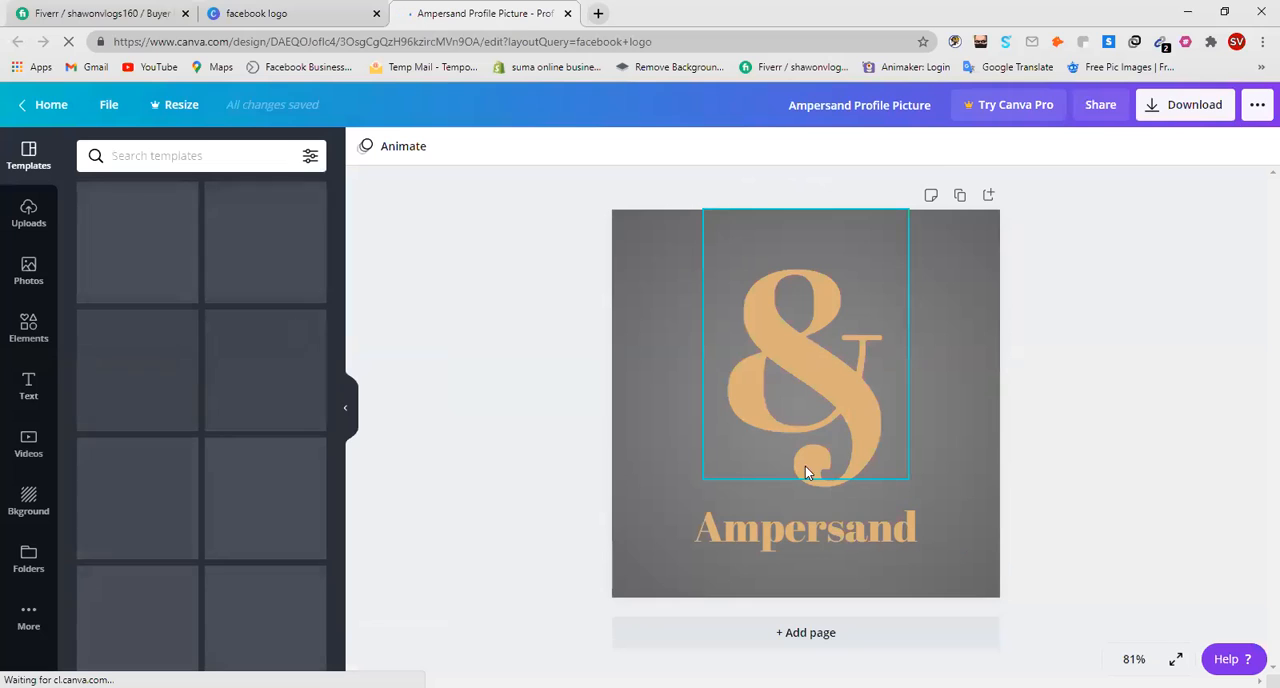
# Delete the "Ampersand" text and add a new heading reading "Clothing Store".
pyautogui.click(818, 535)
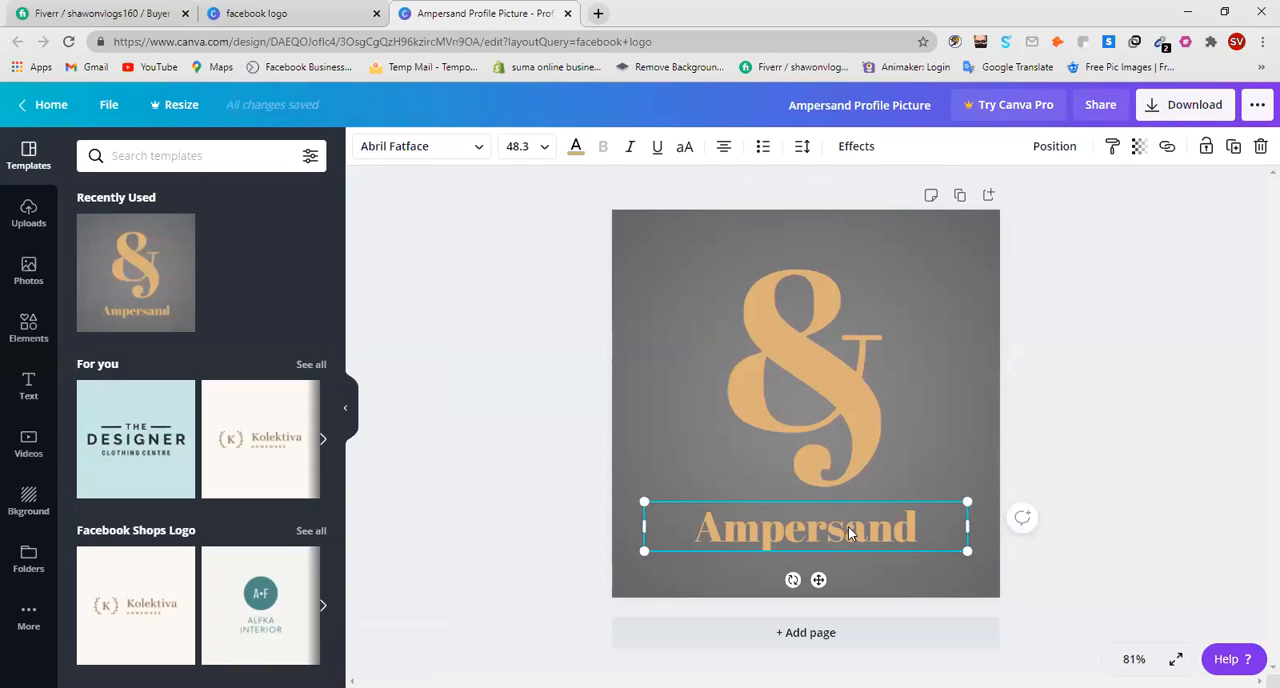
pyautogui.press('Delete')
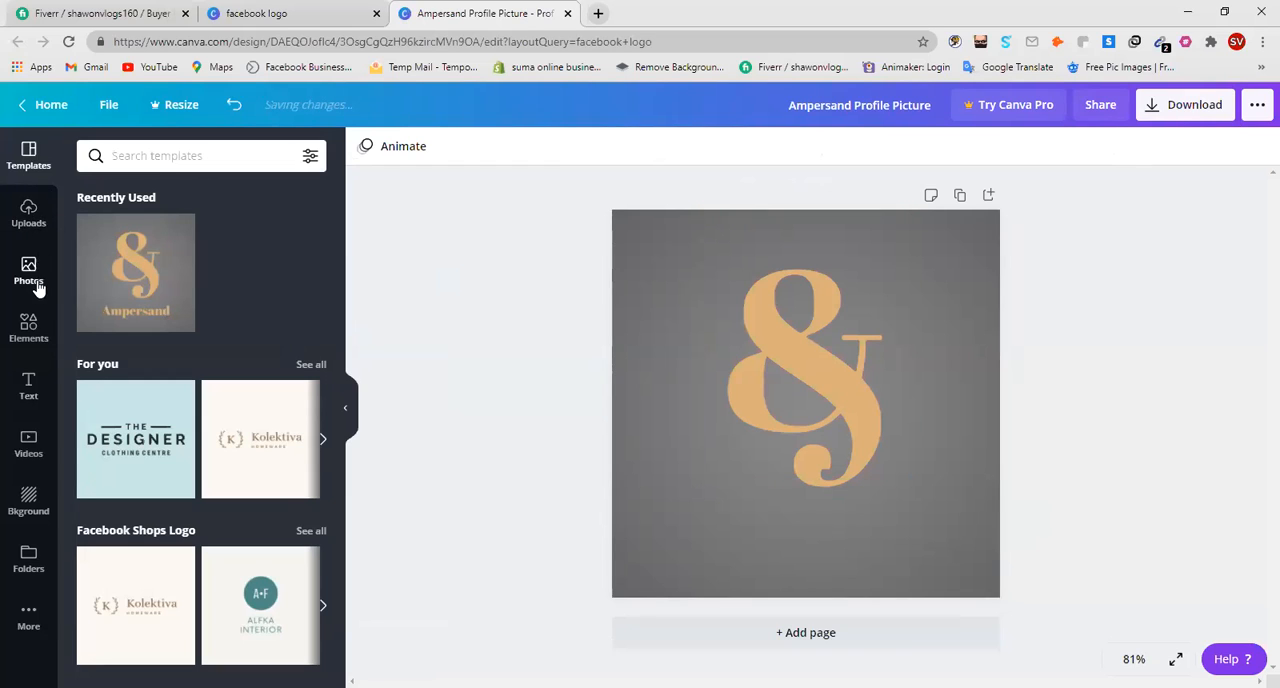
pyautogui.click(28, 388)
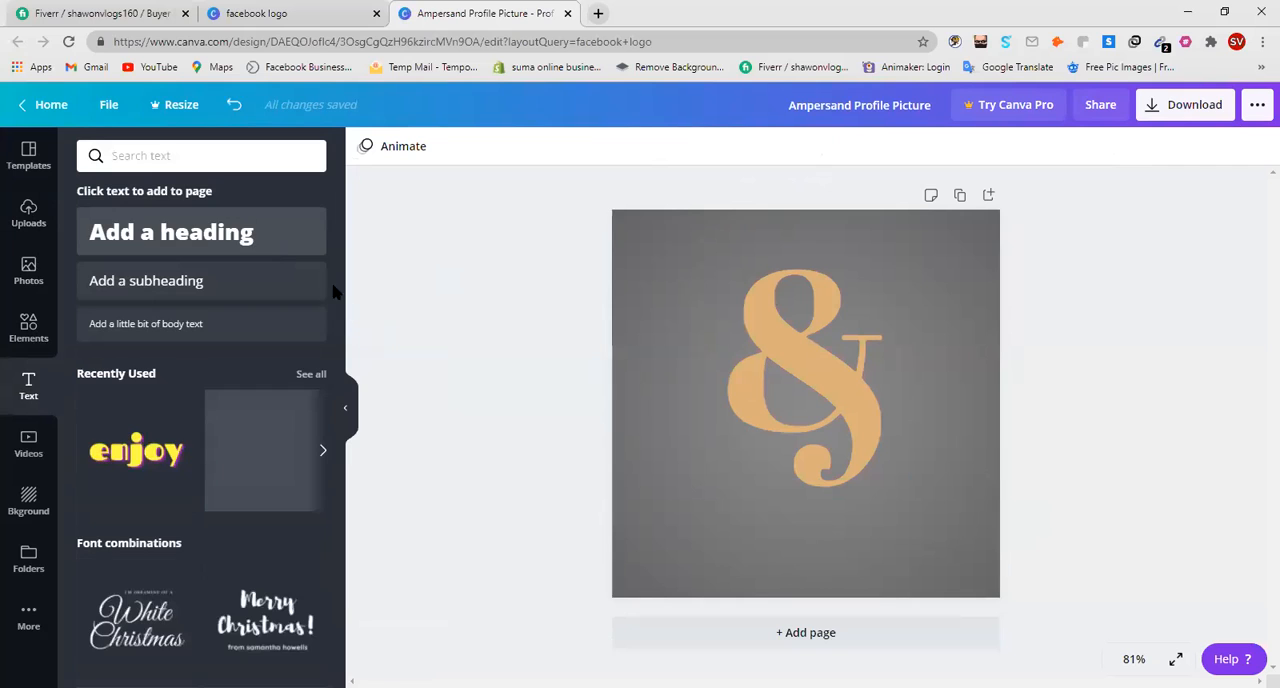
pyautogui.click(193, 238)
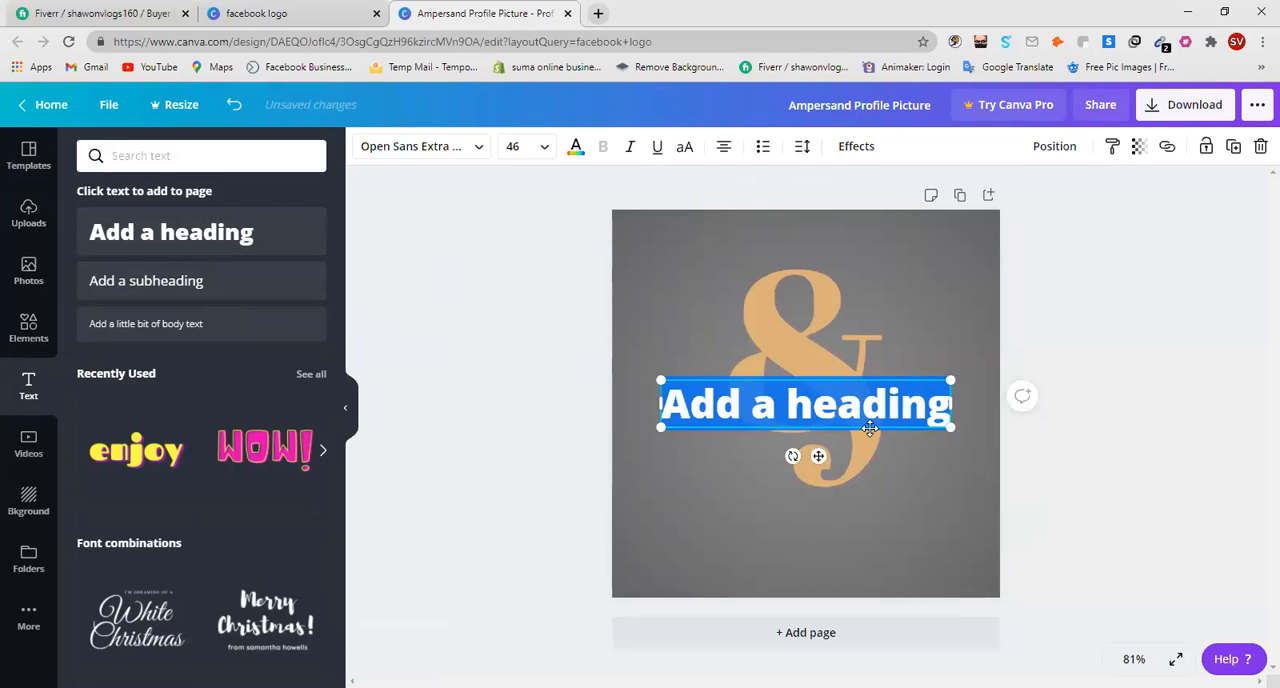
pyautogui.press('BackSpace')
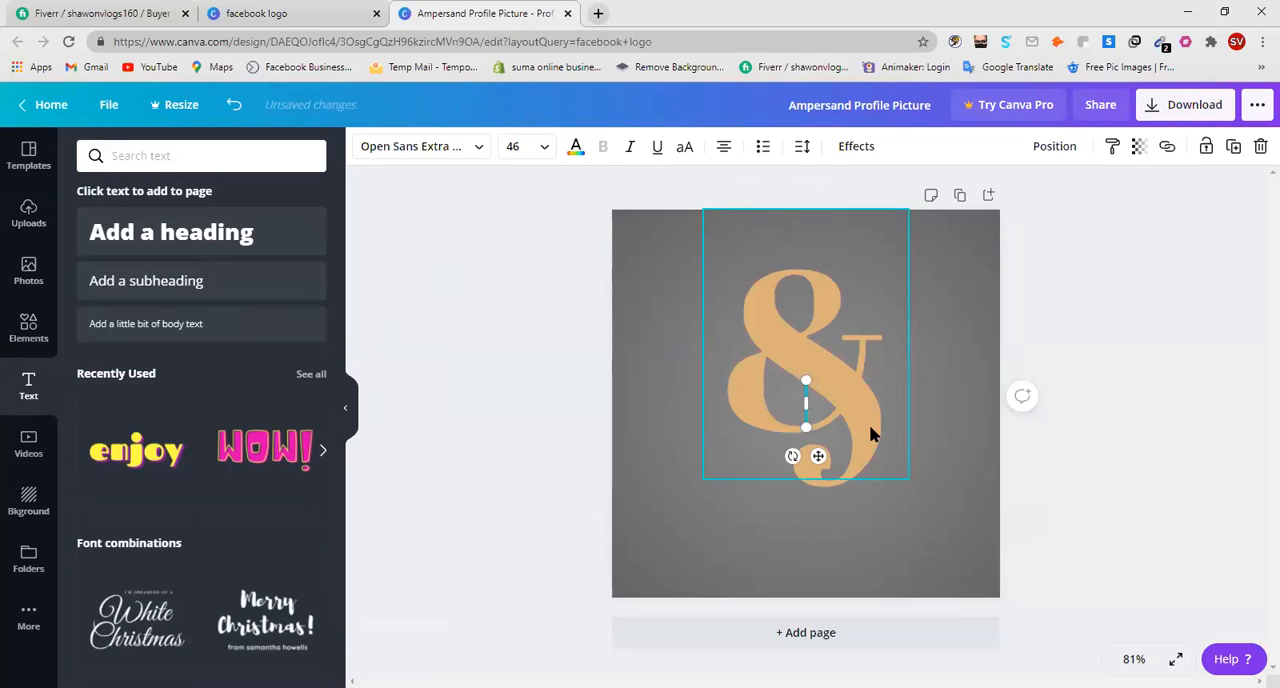
pyautogui.write('Clothing')
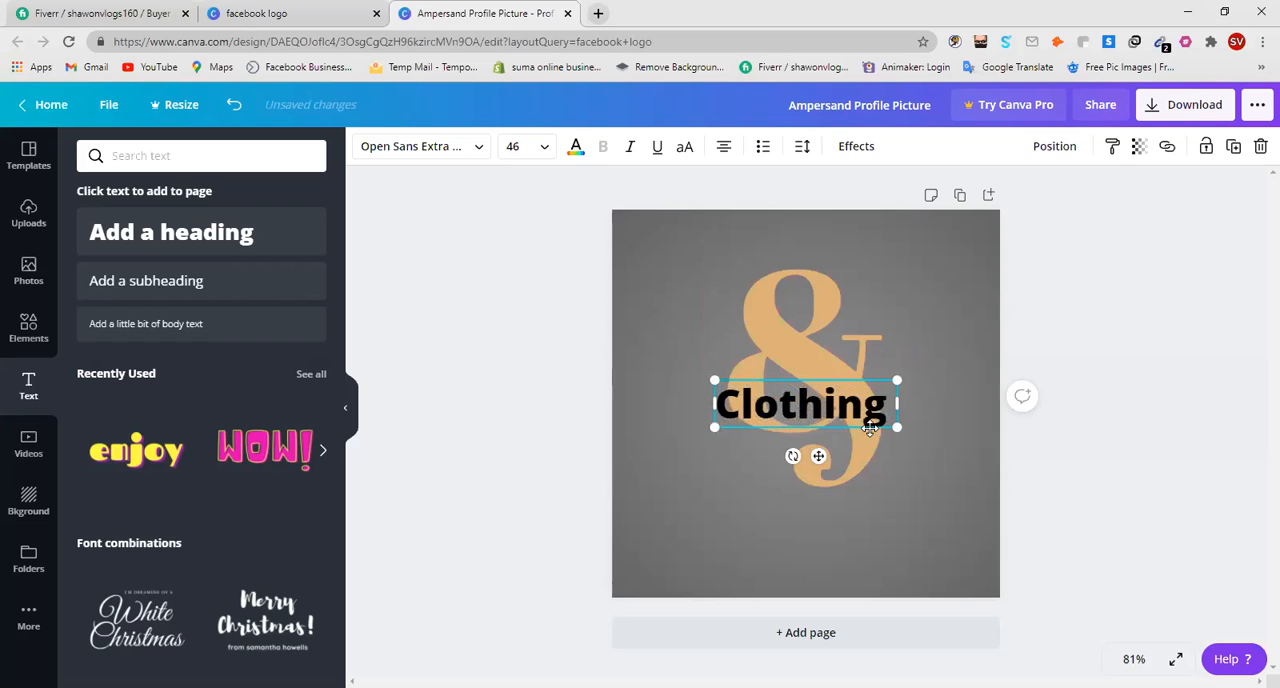
pyautogui.write(' Store')
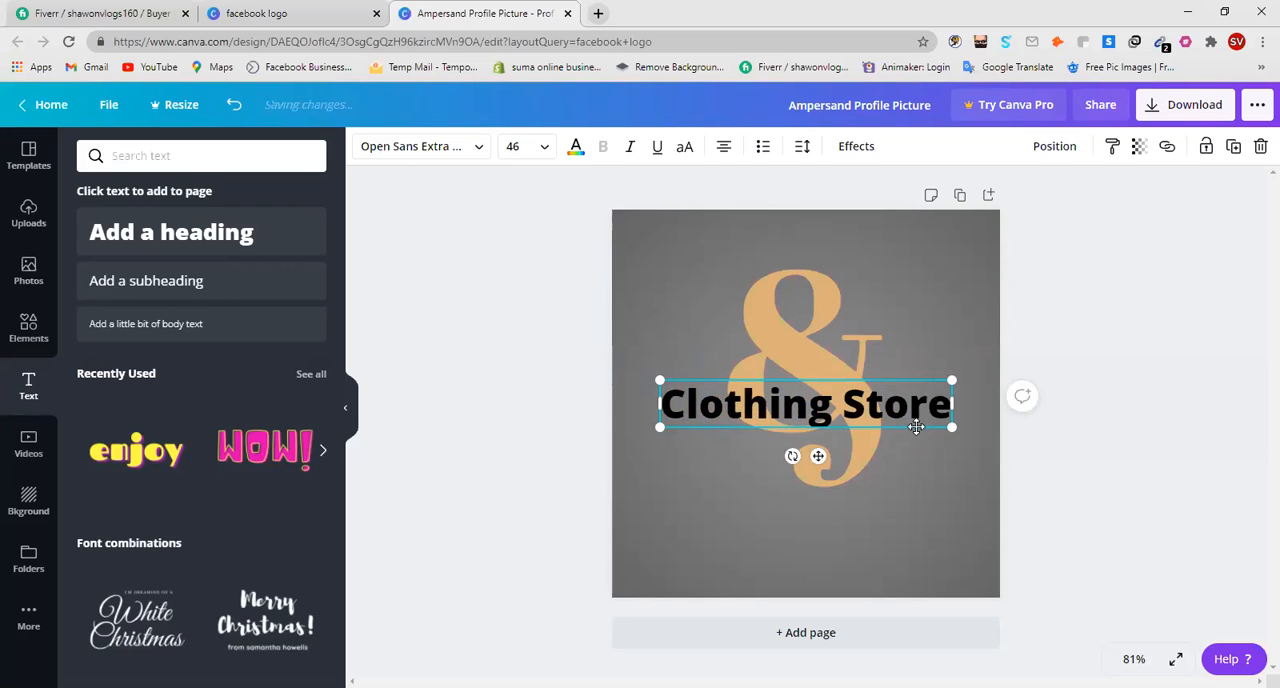
# Place the "Clothing Store" heading just below the ampersand symbol and shrink it to about font size 32.4.
pyautogui.moveTo(912, 431); pyautogui.dragTo(916, 530)
pyautogui.moveTo(671, 531); pyautogui.dragTo(712, 517)
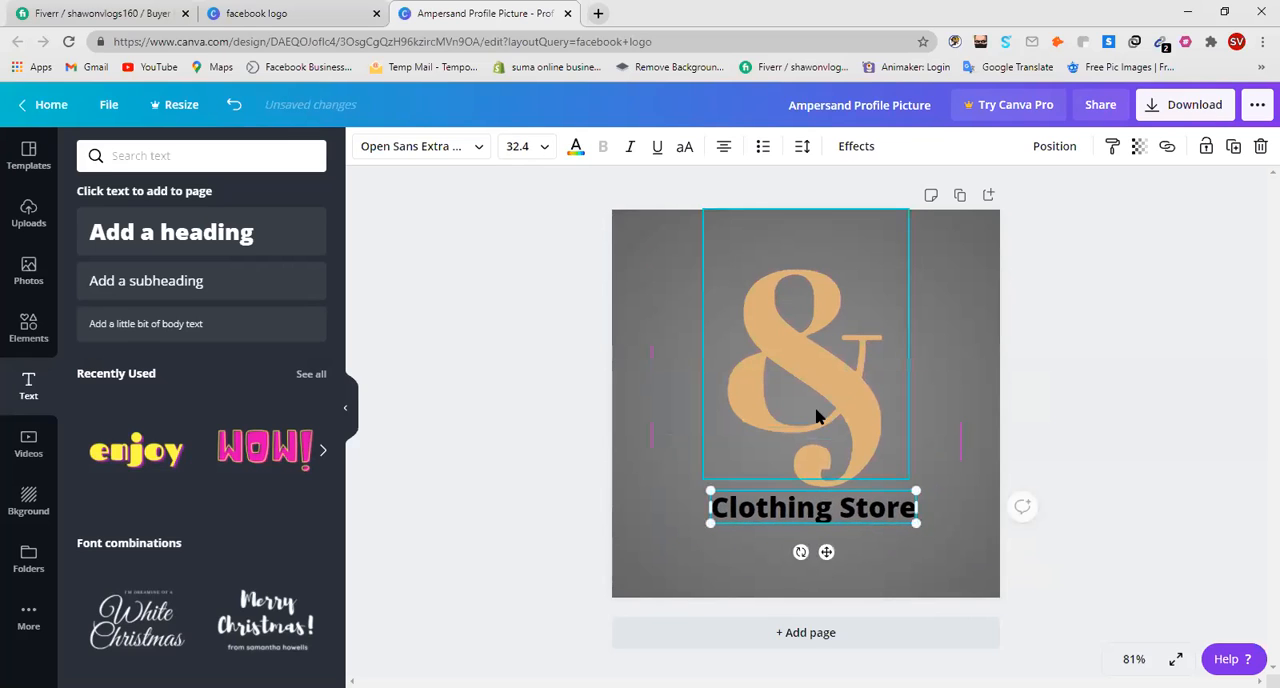
# Recolour the "Clothing Store" heading with a custom bright yellow.
pyautogui.doubleClick(857, 510)
pyautogui.click(857, 510)
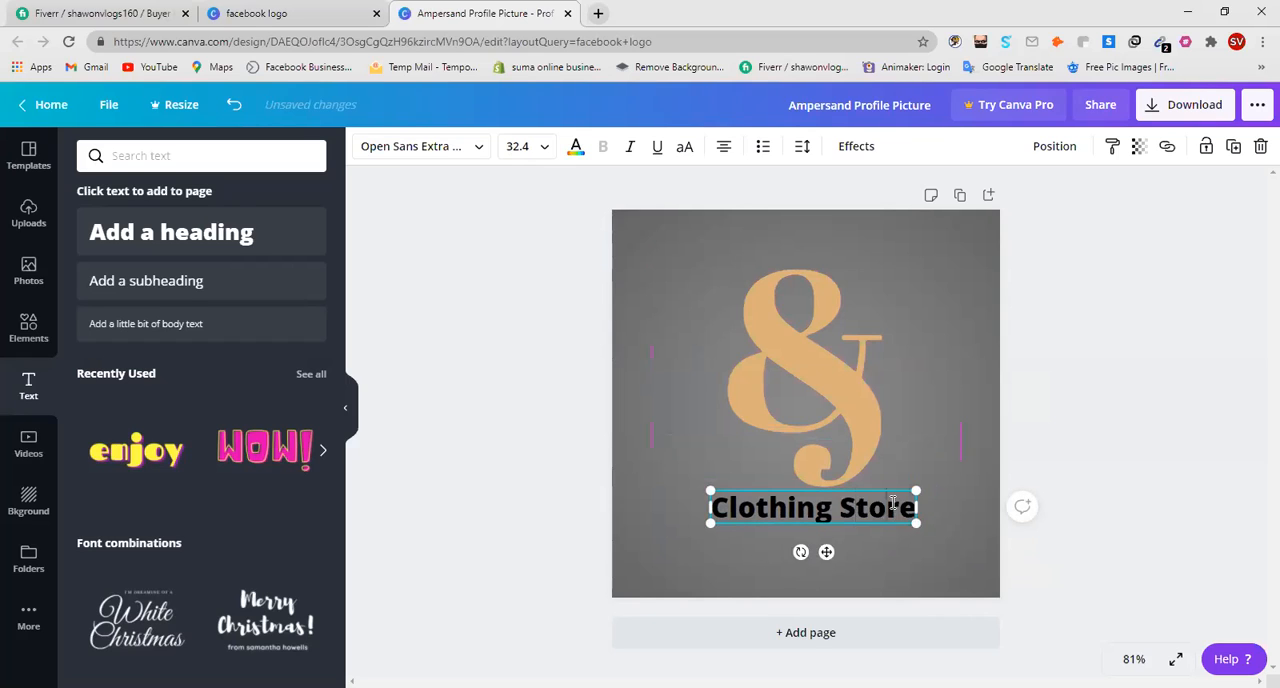
pyautogui.tripleClick(893, 503)
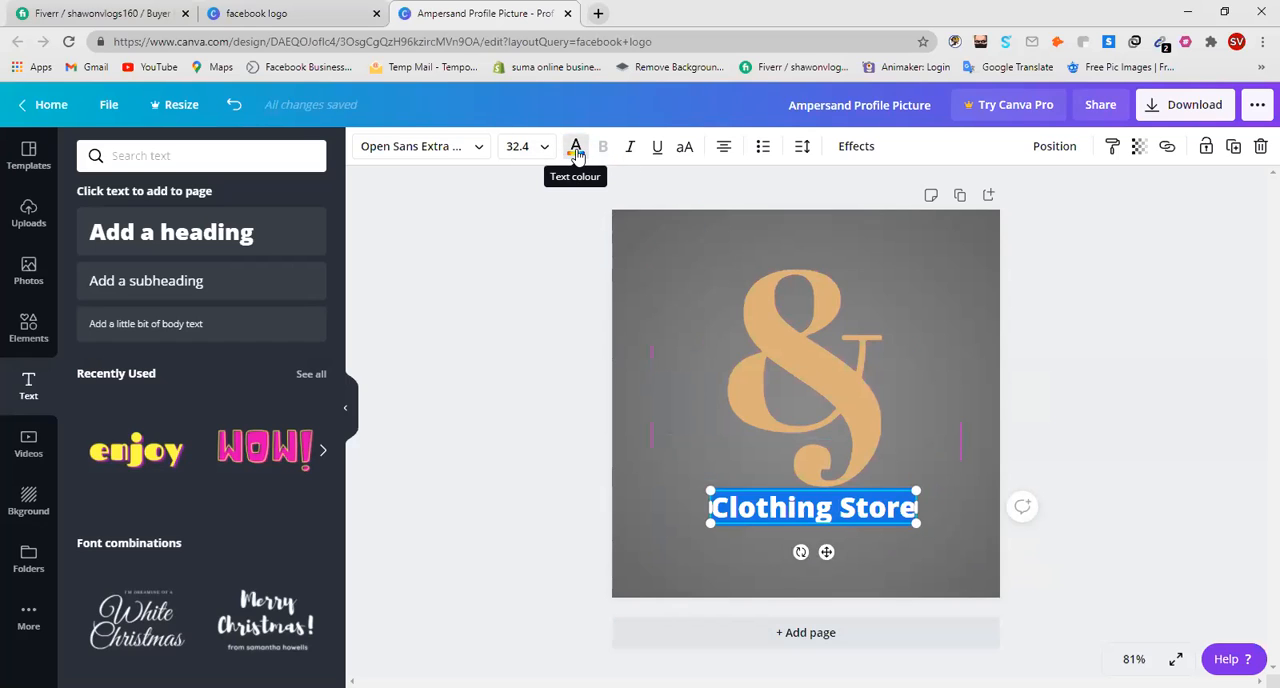
pyautogui.click(577, 152)
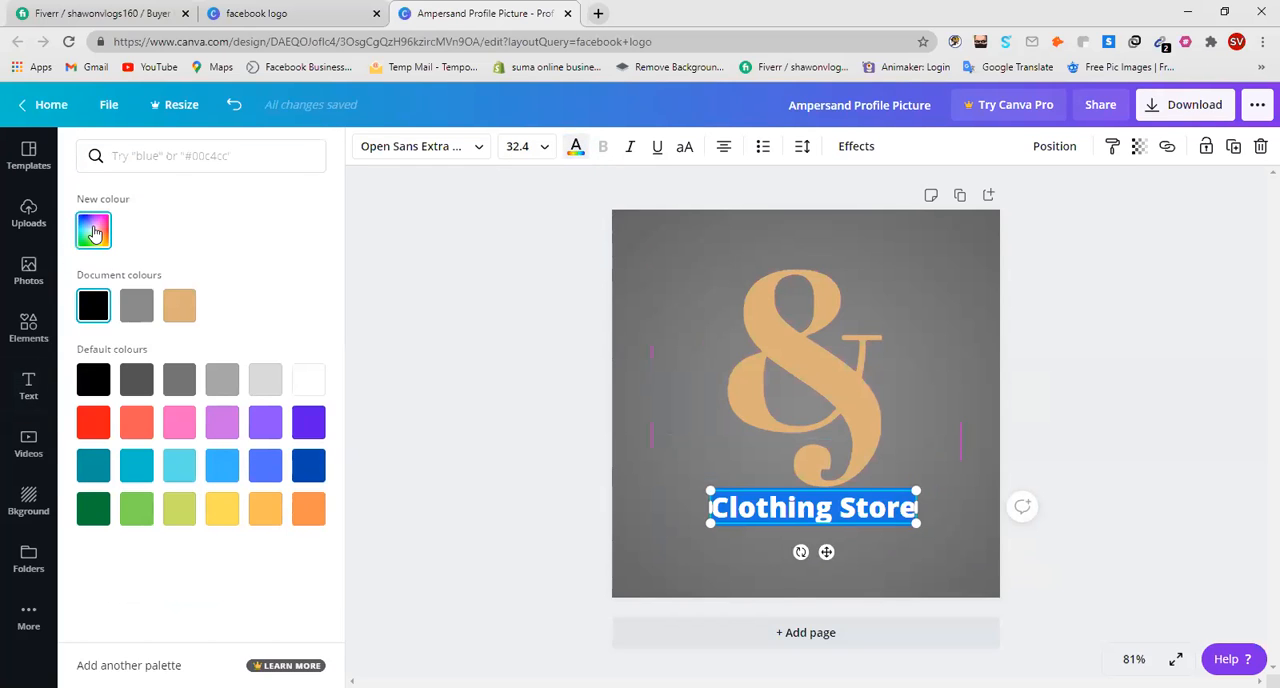
pyautogui.click(95, 233)
pyautogui.moveTo(276, 292); pyautogui.dragTo(176, 372)
pyautogui.moveTo(274, 306); pyautogui.dragTo(203, 293)
pyautogui.moveTo(170, 369); pyautogui.dragTo(138, 372)
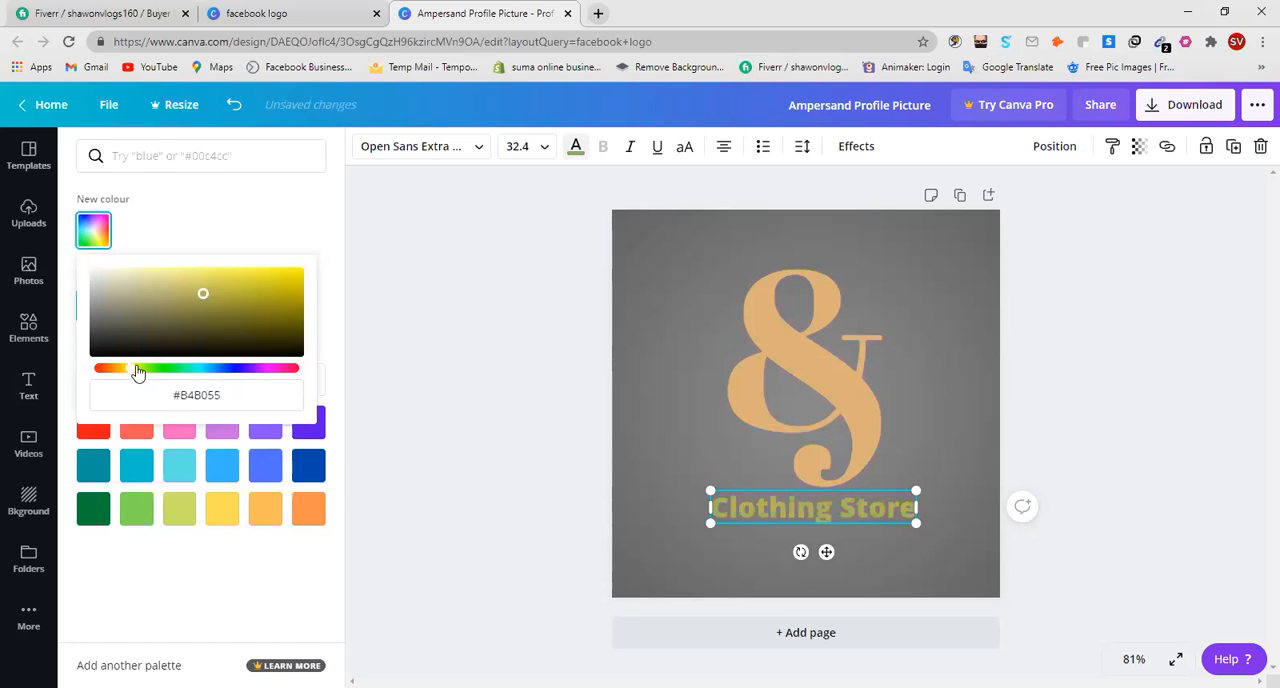
pyautogui.click(285, 273)
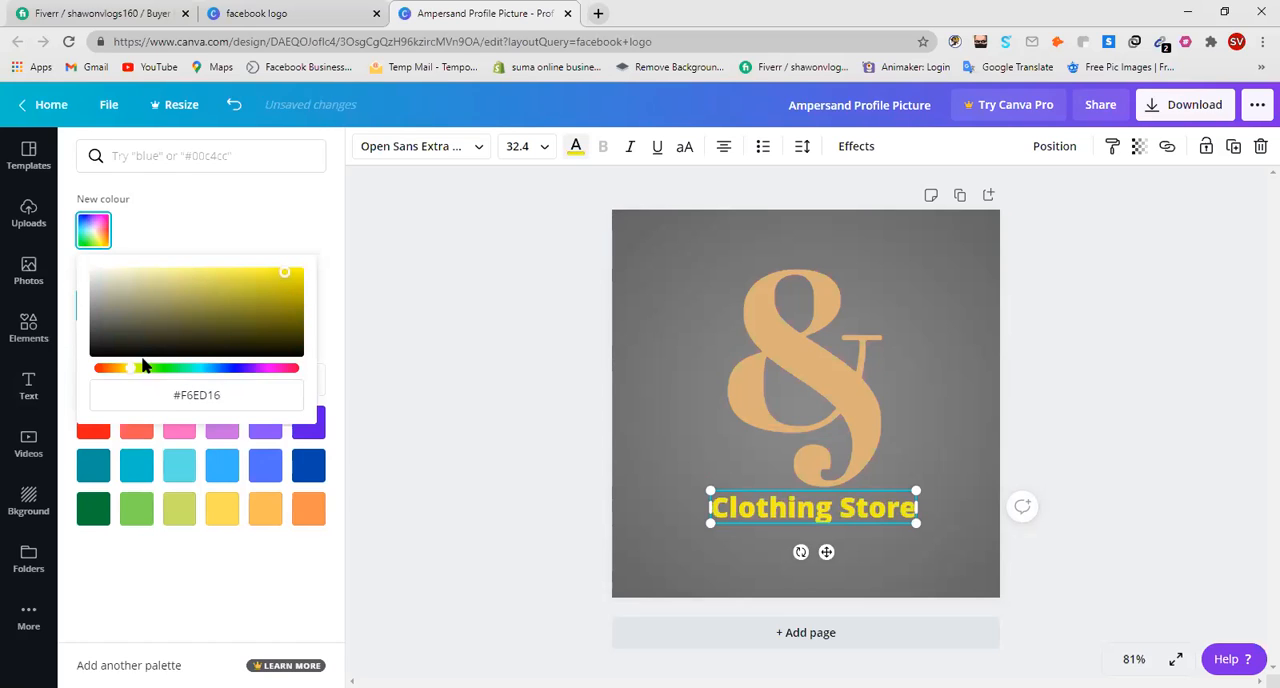
pyautogui.click(296, 275)
pyautogui.moveTo(252, 286); pyautogui.dragTo(301, 272)
pyautogui.click(950, 442)
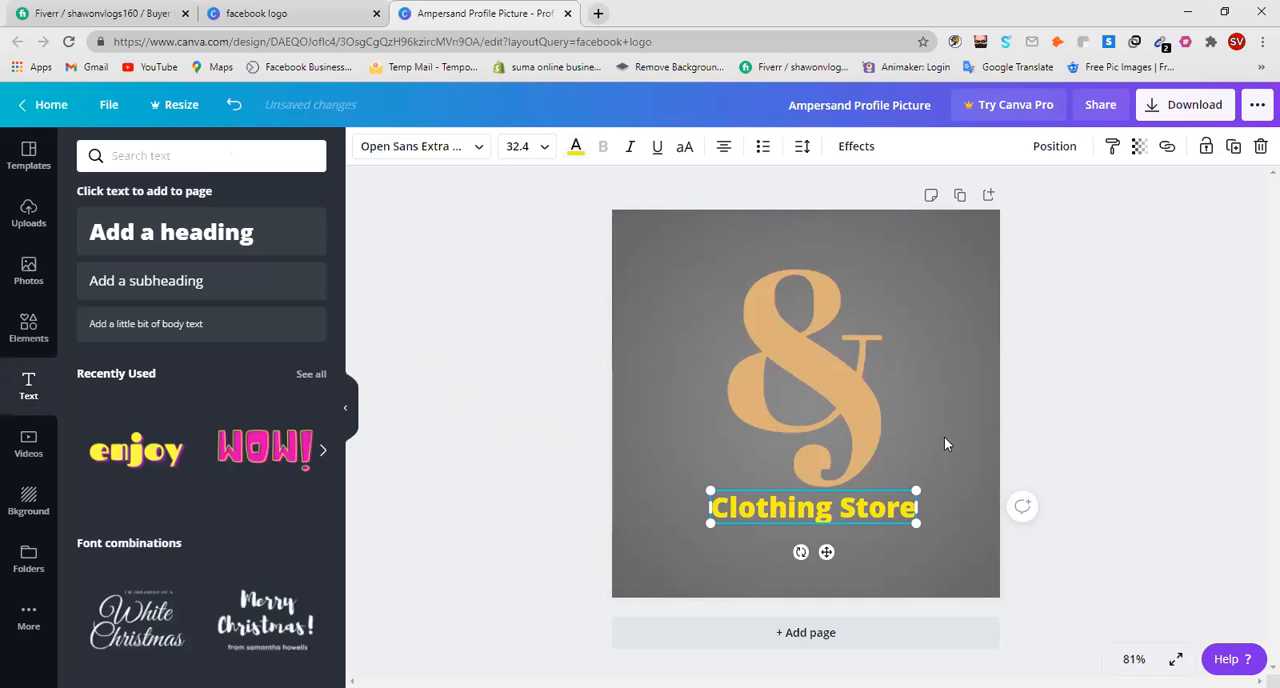
# Try the default palette's reds, purples, blues, greens and light yellow on the large ampersand symbol.
pyautogui.click(846, 394)
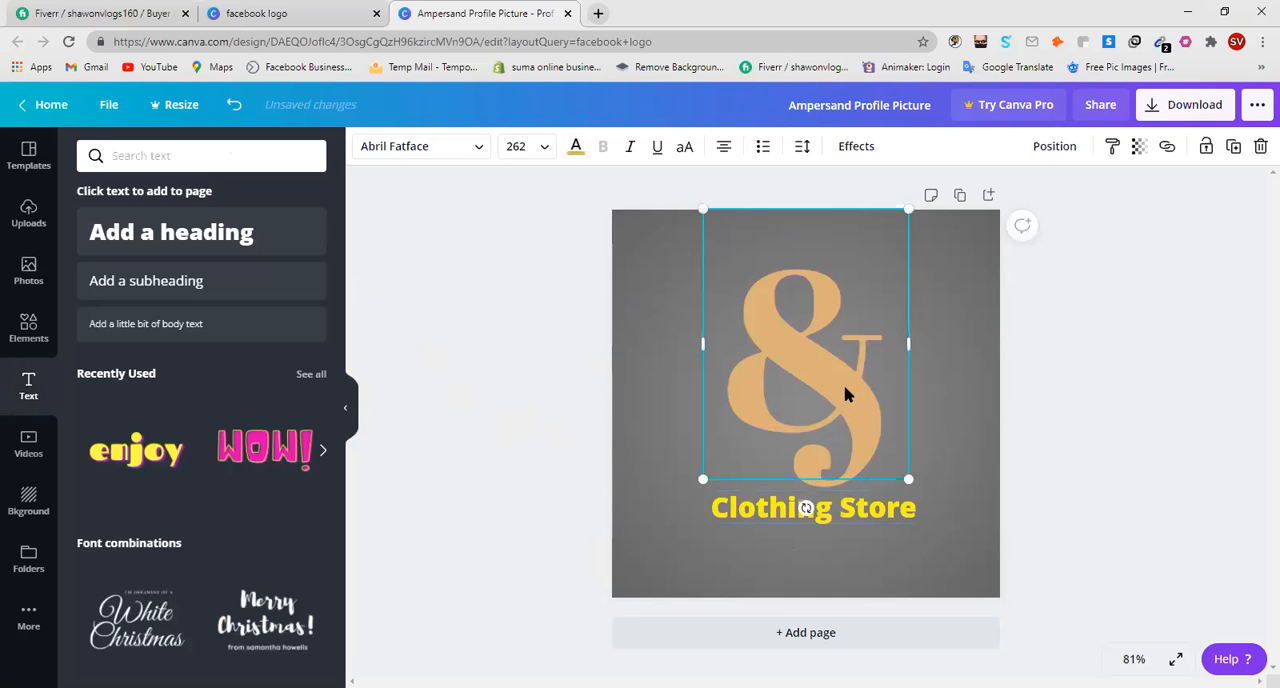
pyautogui.click(838, 388)
pyautogui.click(575, 148)
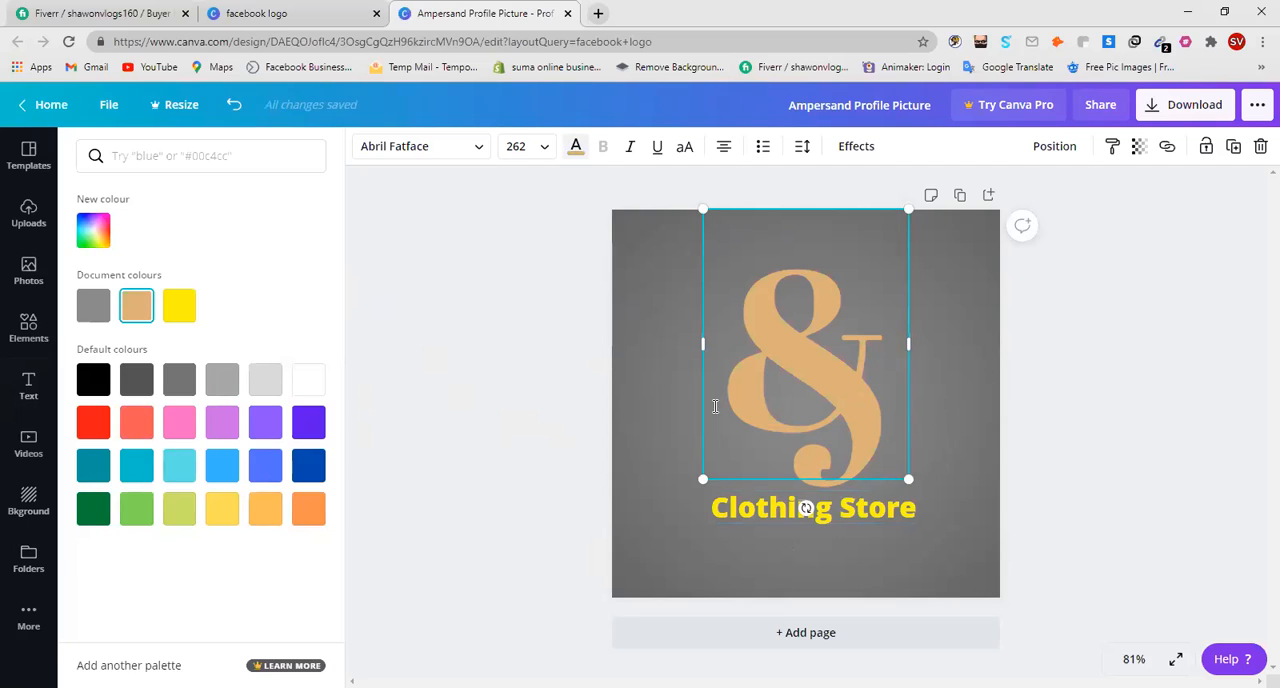
pyautogui.click(93, 424)
pyautogui.click(136, 426)
pyautogui.click(180, 428)
pyautogui.click(224, 430)
pyautogui.click(265, 426)
pyautogui.click(308, 426)
pyautogui.click(306, 466)
pyautogui.click(266, 466)
pyautogui.click(220, 466)
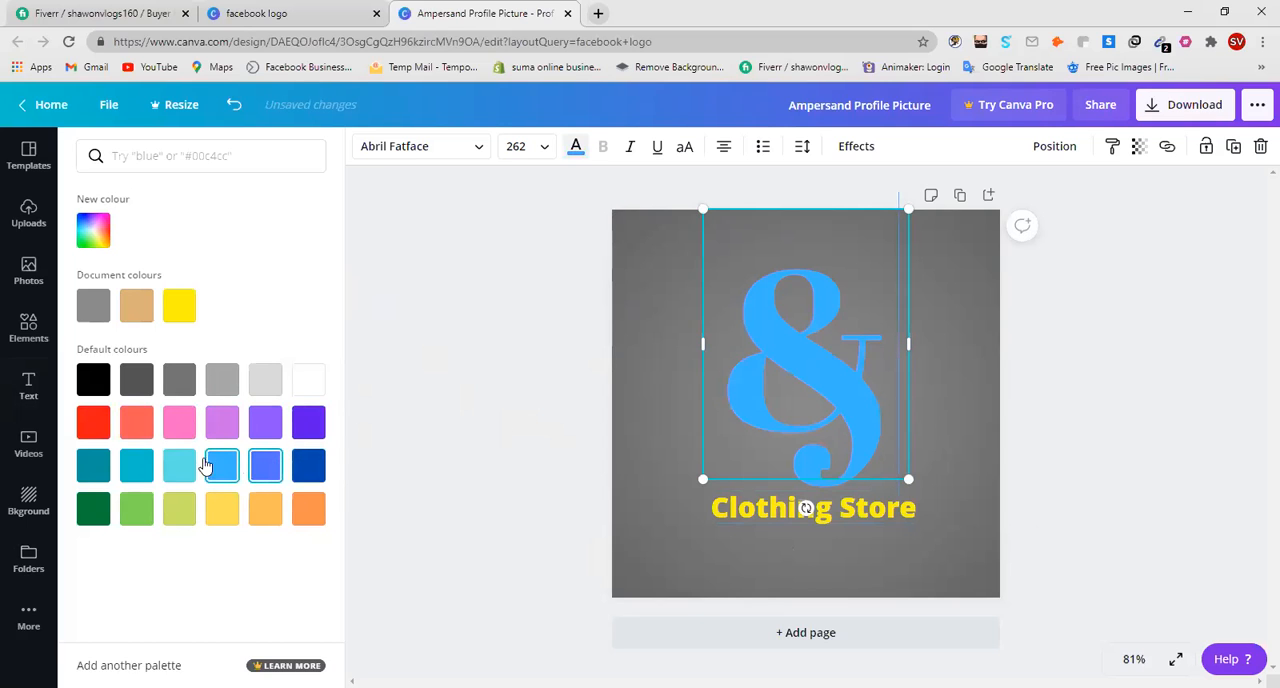
pyautogui.click(172, 468)
pyautogui.click(136, 466)
pyautogui.click(95, 470)
pyautogui.click(97, 514)
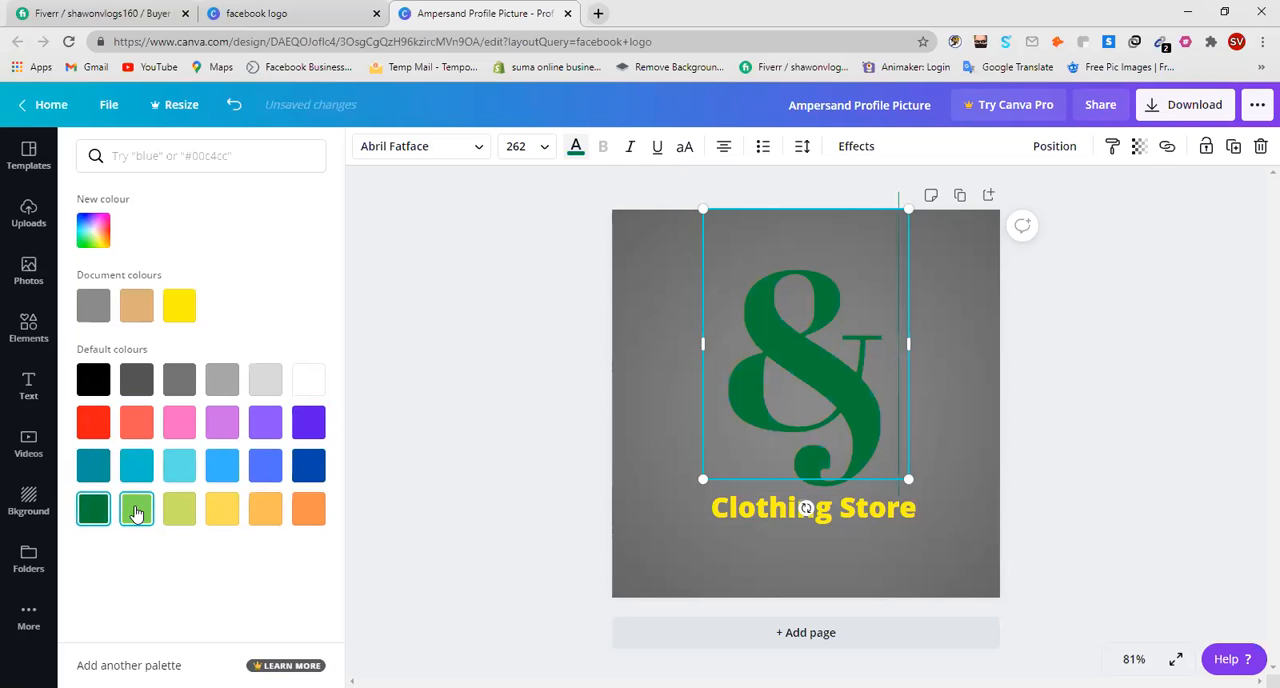
pyautogui.click(136, 512)
pyautogui.click(182, 510)
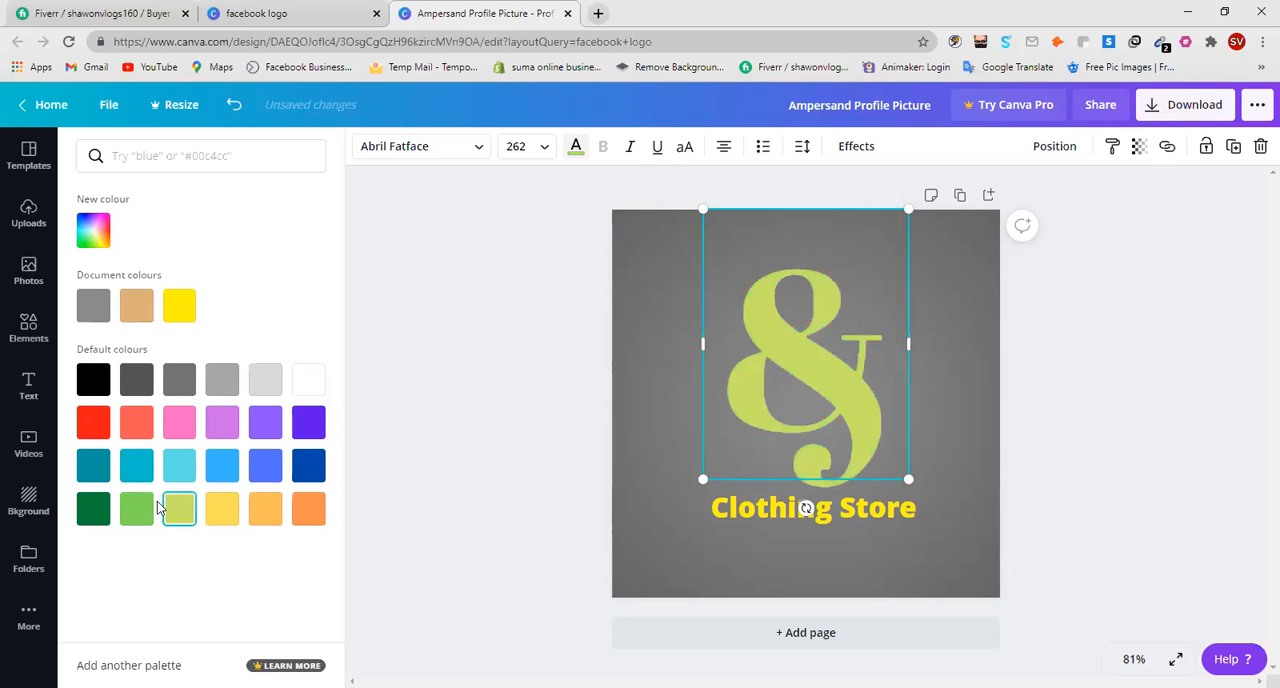
pyautogui.click(225, 510)
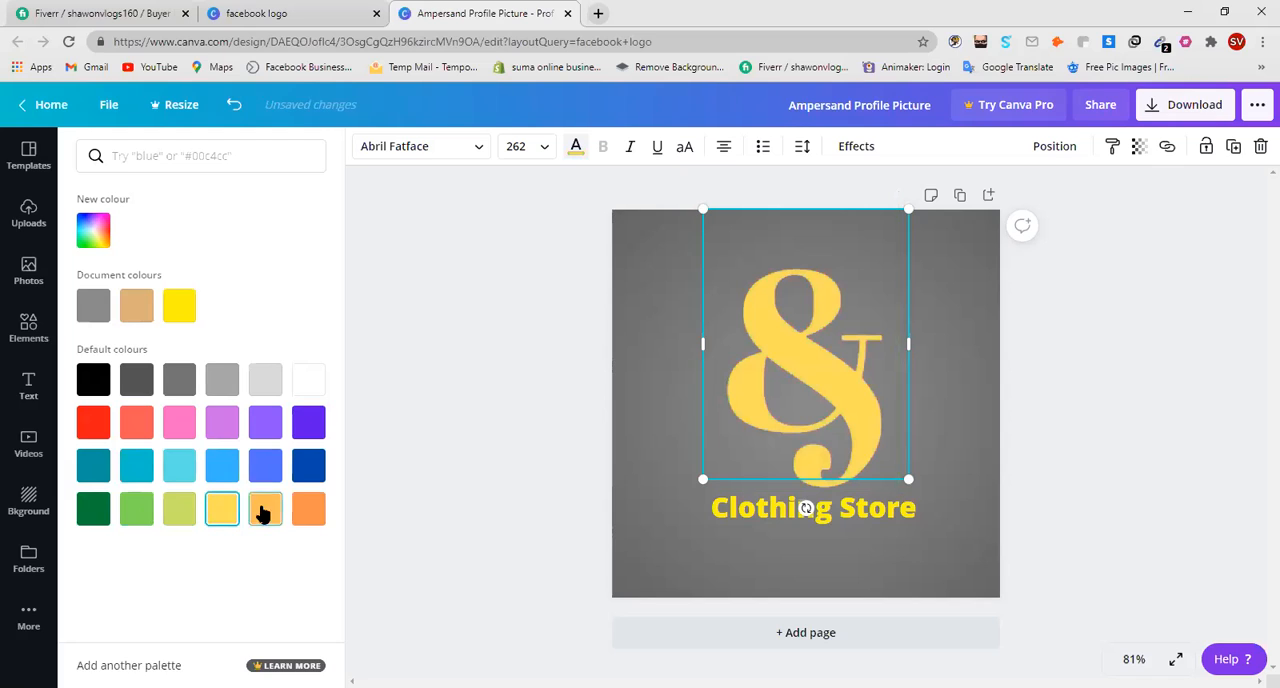
# Give the ampersand symbol the custom golden yellow colour #F8CA0F and deselect it.
pyautogui.click(93, 230)
pyautogui.click(213, 304)
pyautogui.click(292, 274)
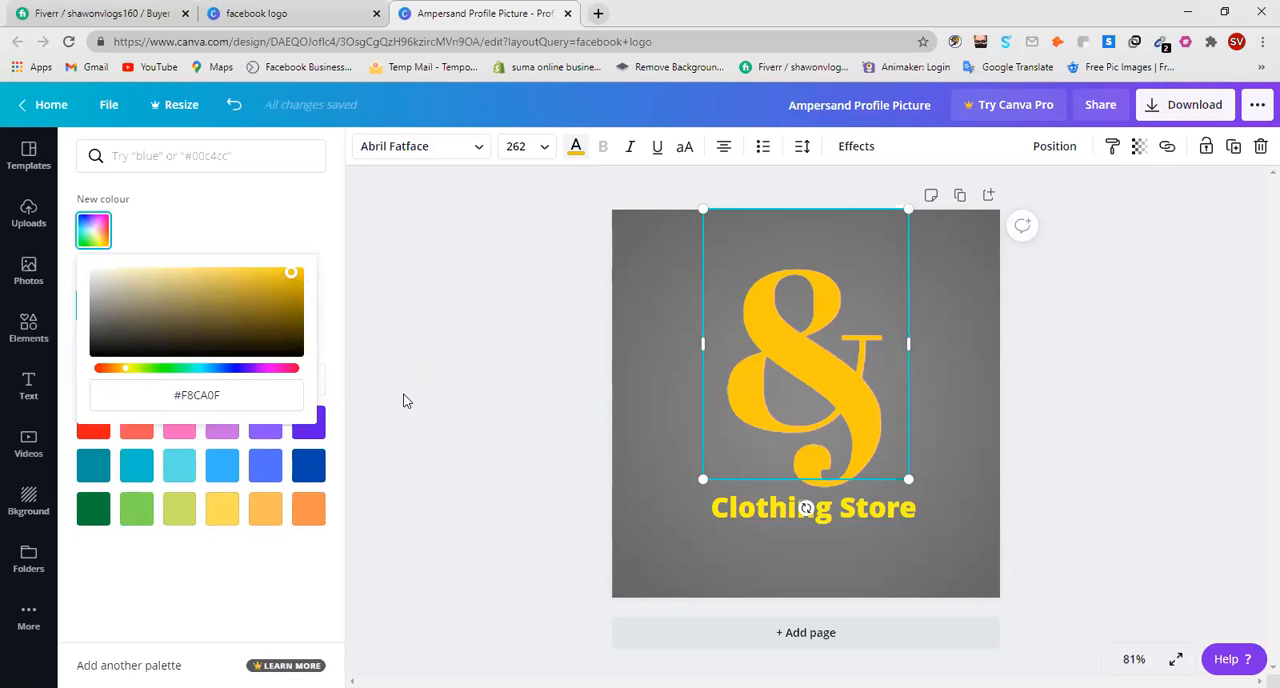
pyautogui.click(858, 515)
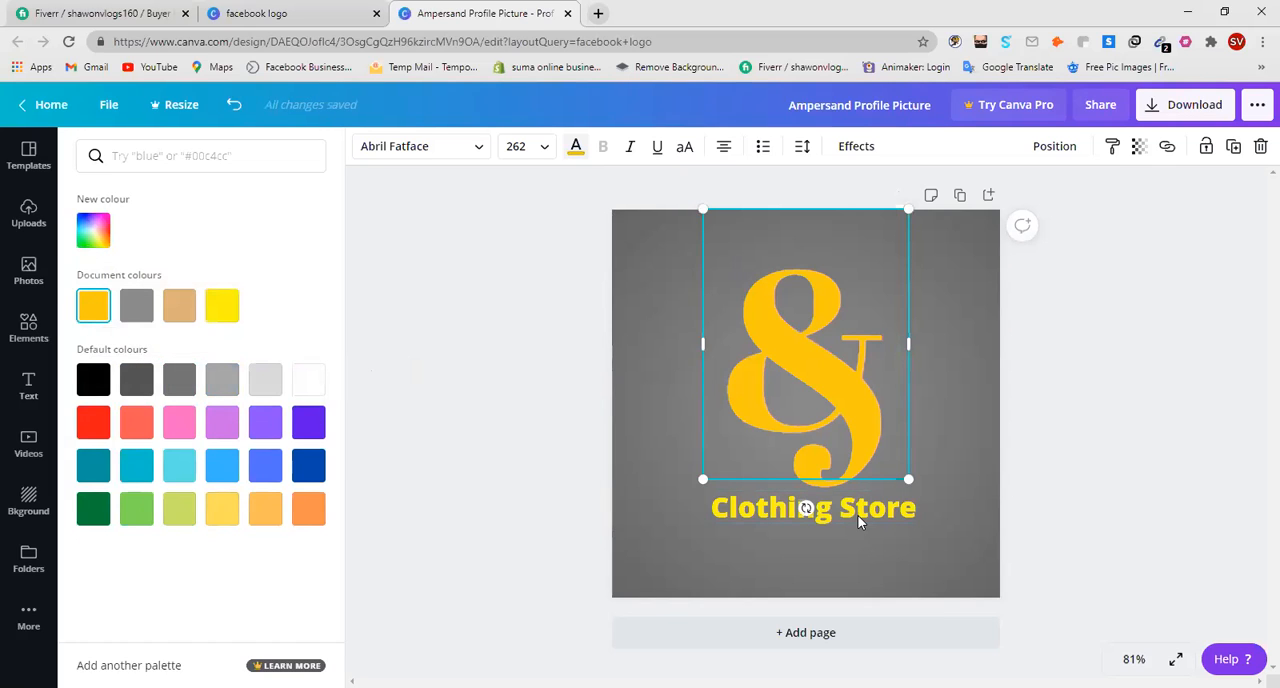
pyautogui.click(936, 540)
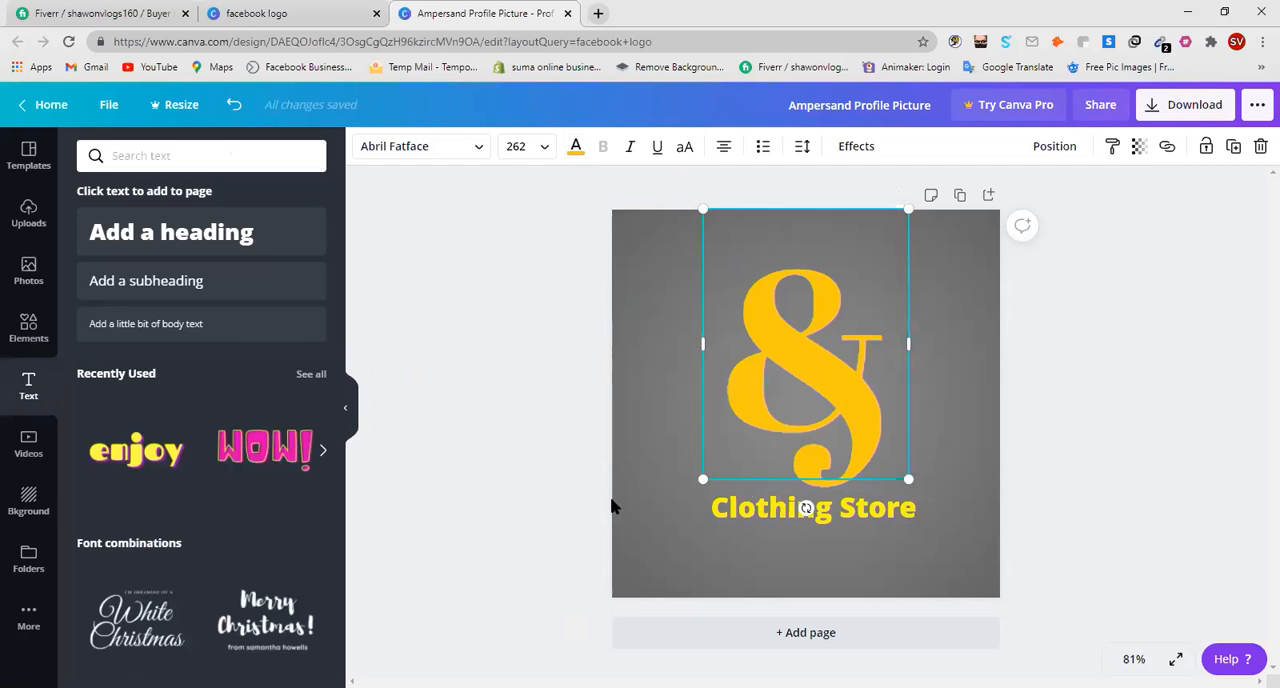
pyautogui.click(658, 497)
pyautogui.click(557, 266)
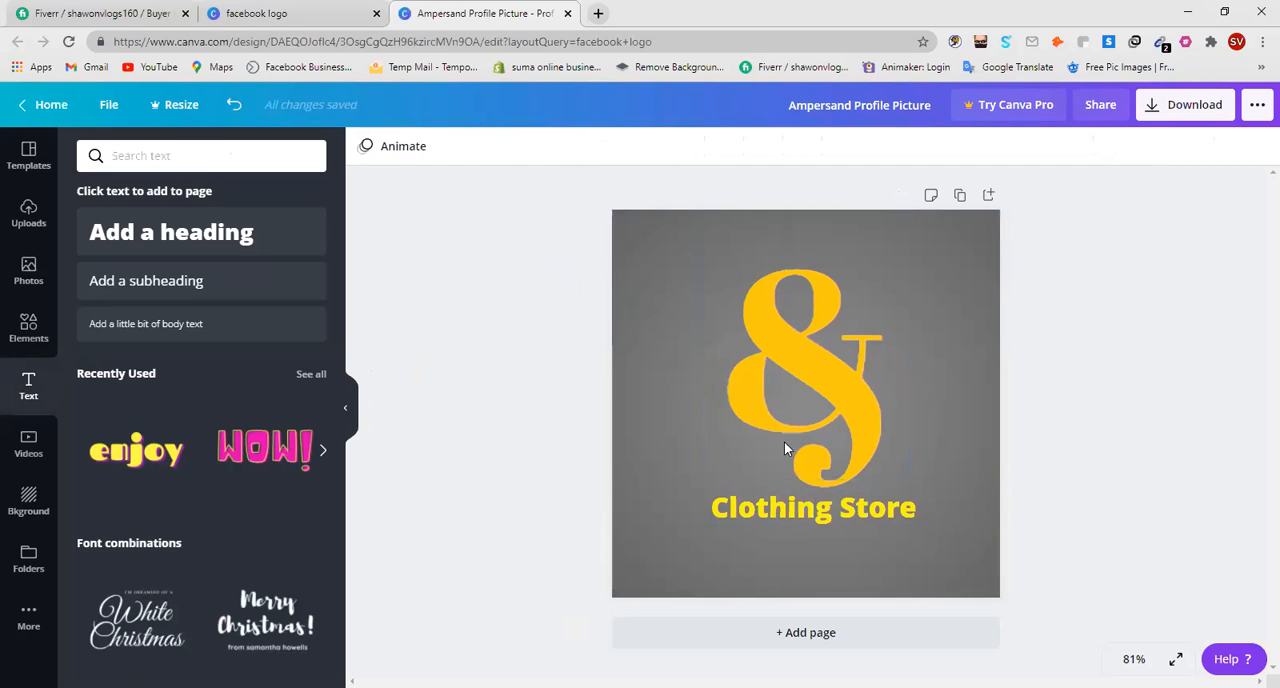
# Try red and several custom colours, including purple, pink, green and yellow, on the "Clothing Store" heading.
pyautogui.click(824, 513)
pyautogui.doubleClick(824, 513)
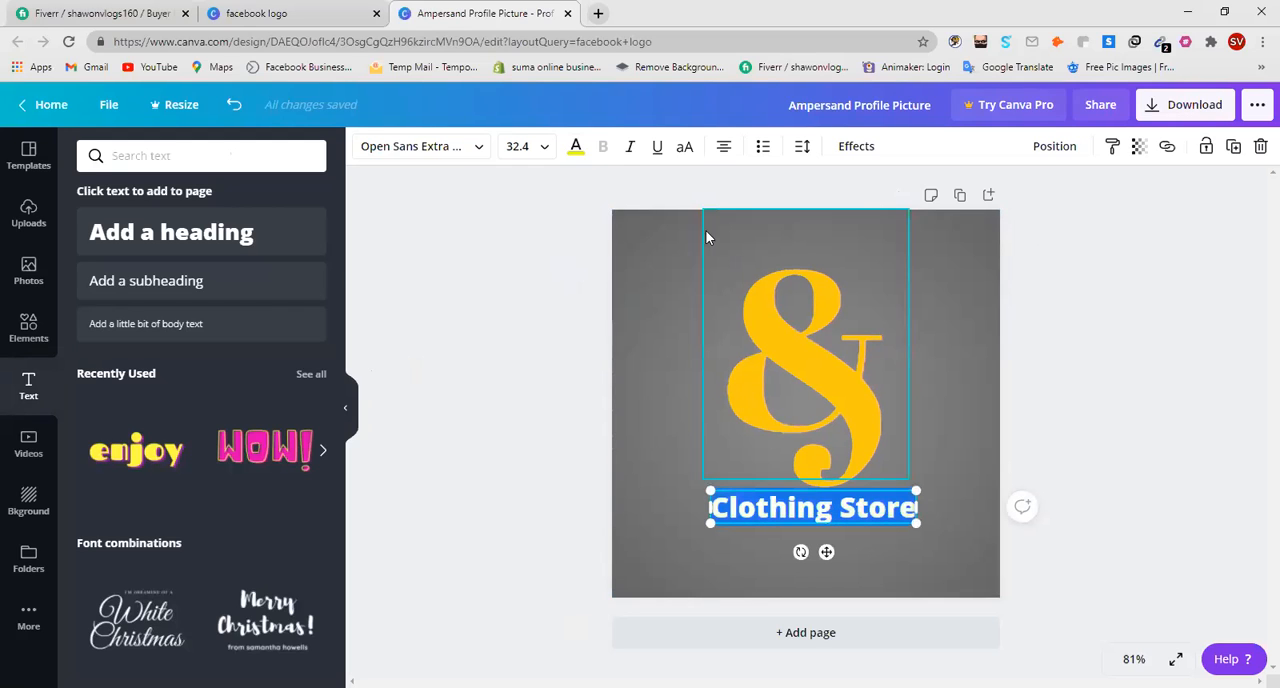
pyautogui.click(576, 148)
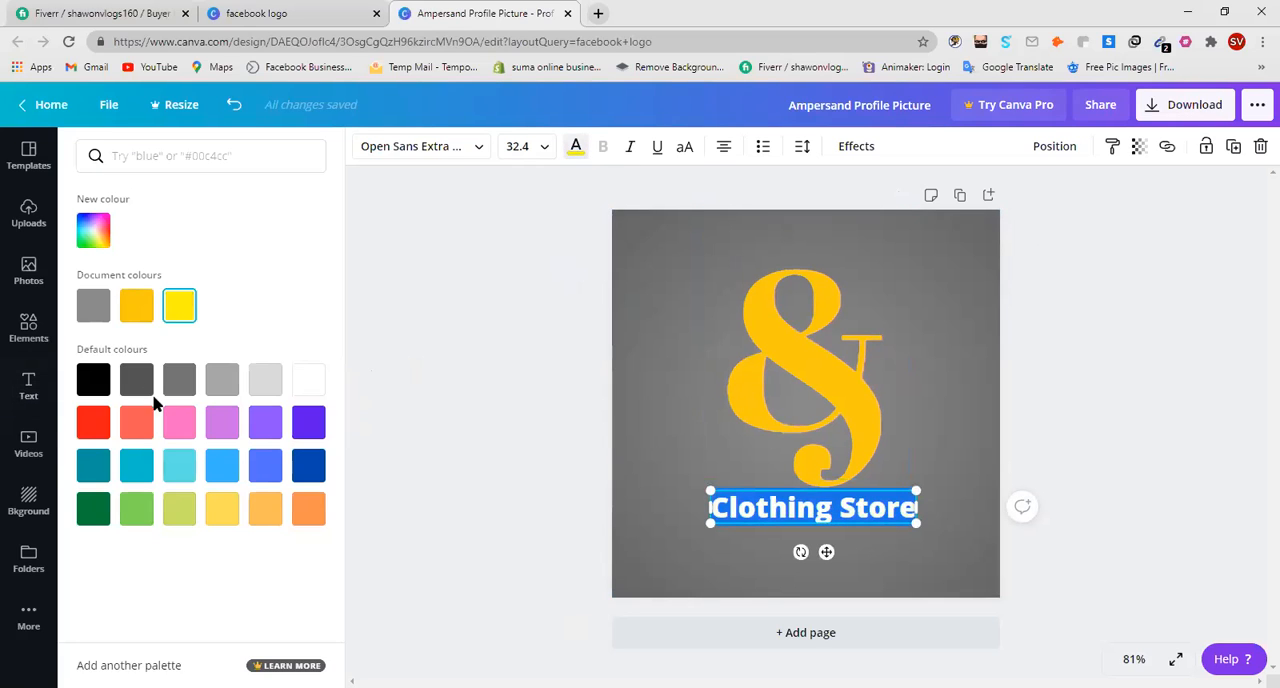
pyautogui.click(93, 422)
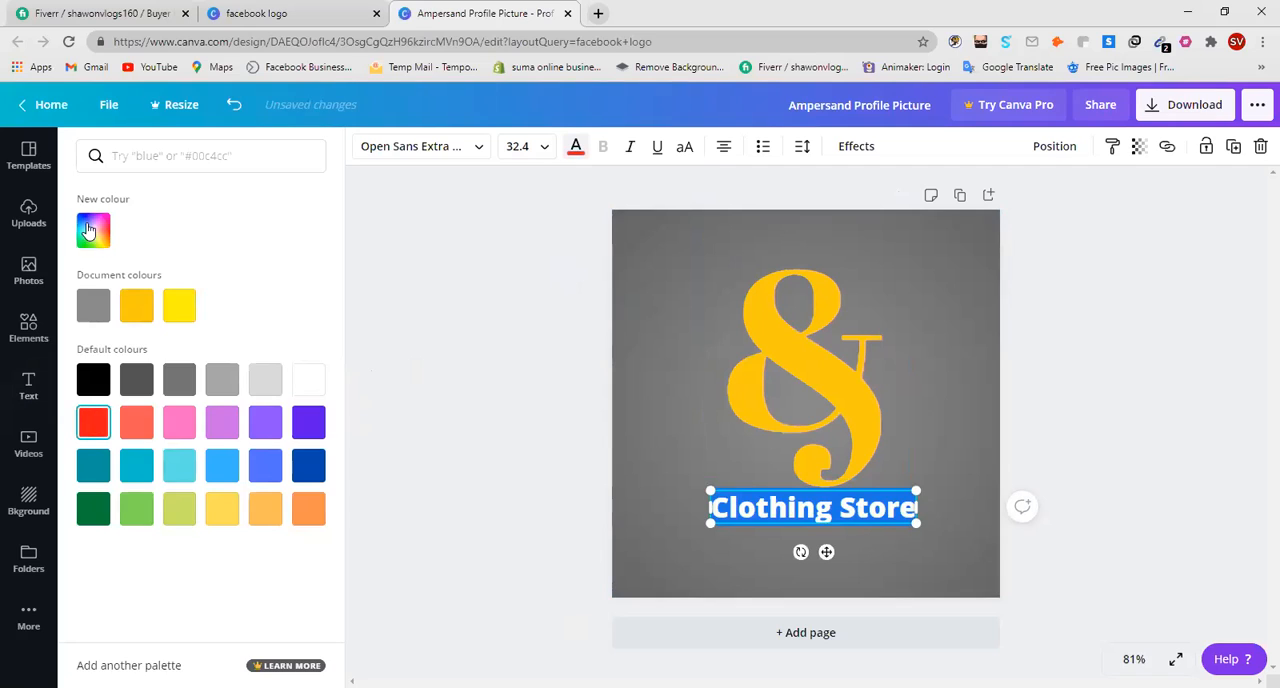
pyautogui.click(93, 230)
pyautogui.moveTo(265, 305)
pyautogui.mouseDown()
pyautogui.moveTo(271, 265)
pyautogui.moveTo(232, 305)
pyautogui.mouseUp()
pyautogui.click(237, 370)
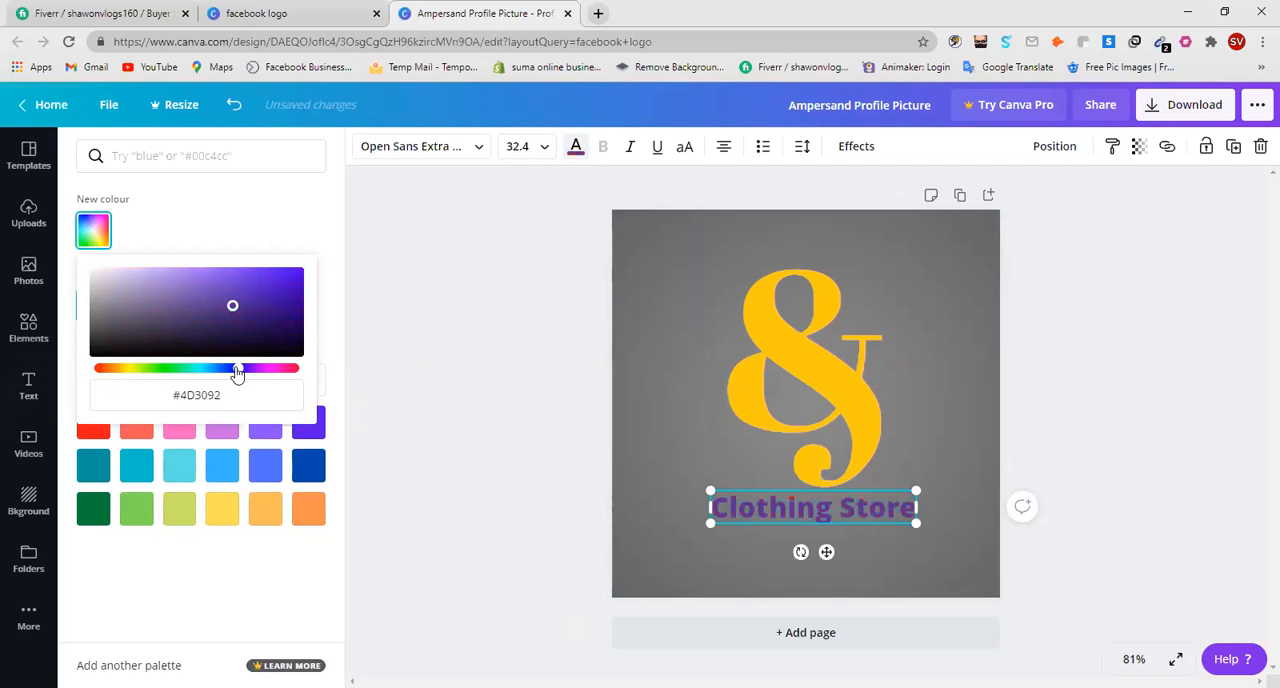
pyautogui.moveTo(255, 377); pyautogui.dragTo(274, 377)
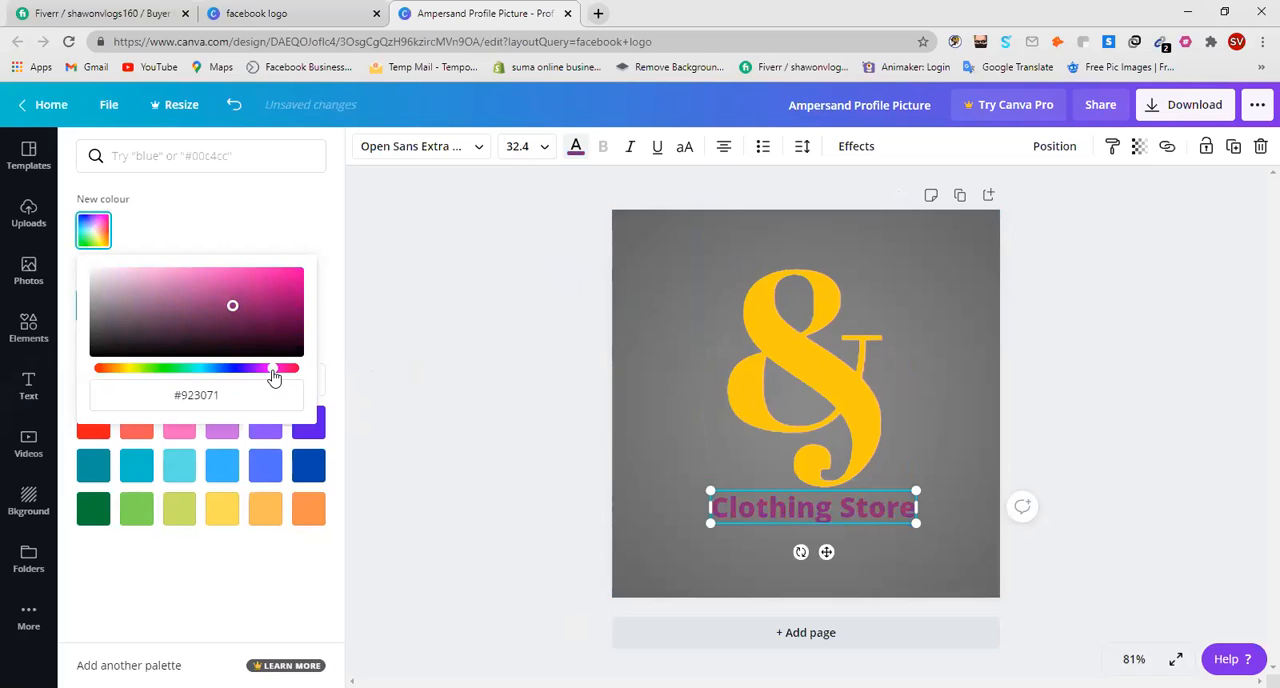
pyautogui.click(284, 273)
pyautogui.click(177, 370)
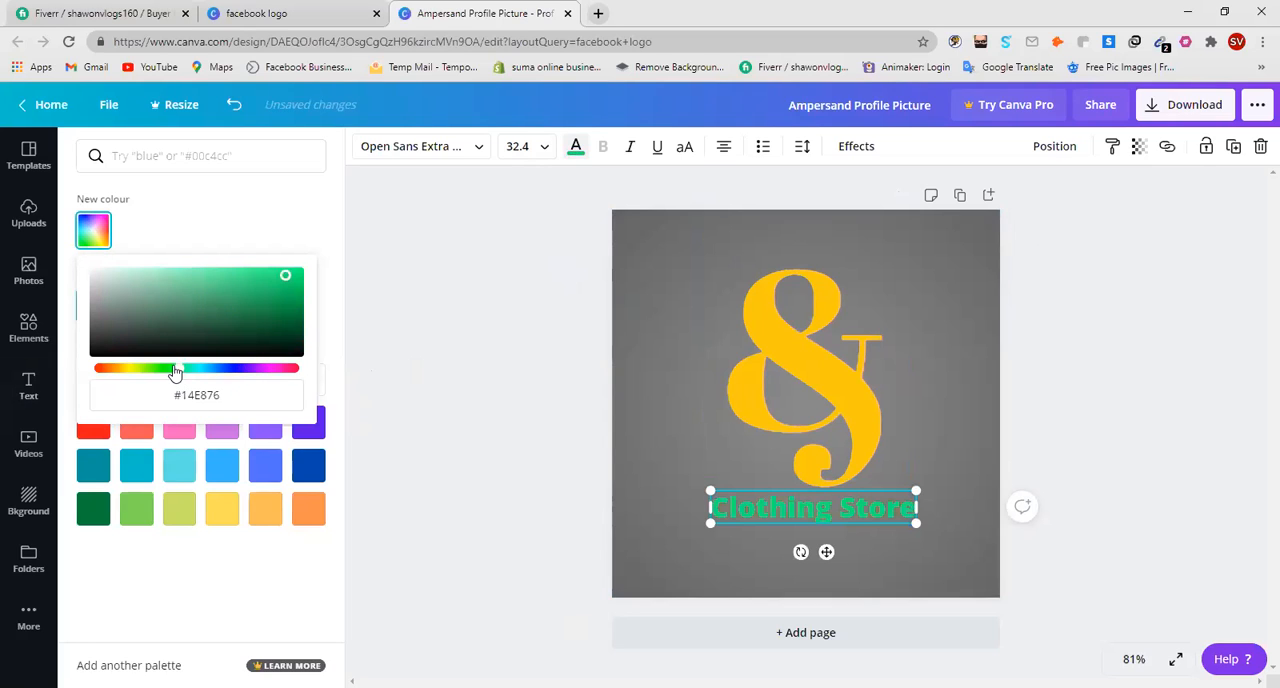
pyautogui.moveTo(252, 275)
pyautogui.mouseDown()
pyautogui.moveTo(296, 273)
pyautogui.moveTo(200, 271)
pyautogui.moveTo(164, 296)
pyautogui.mouseUp()
pyautogui.click(129, 369)
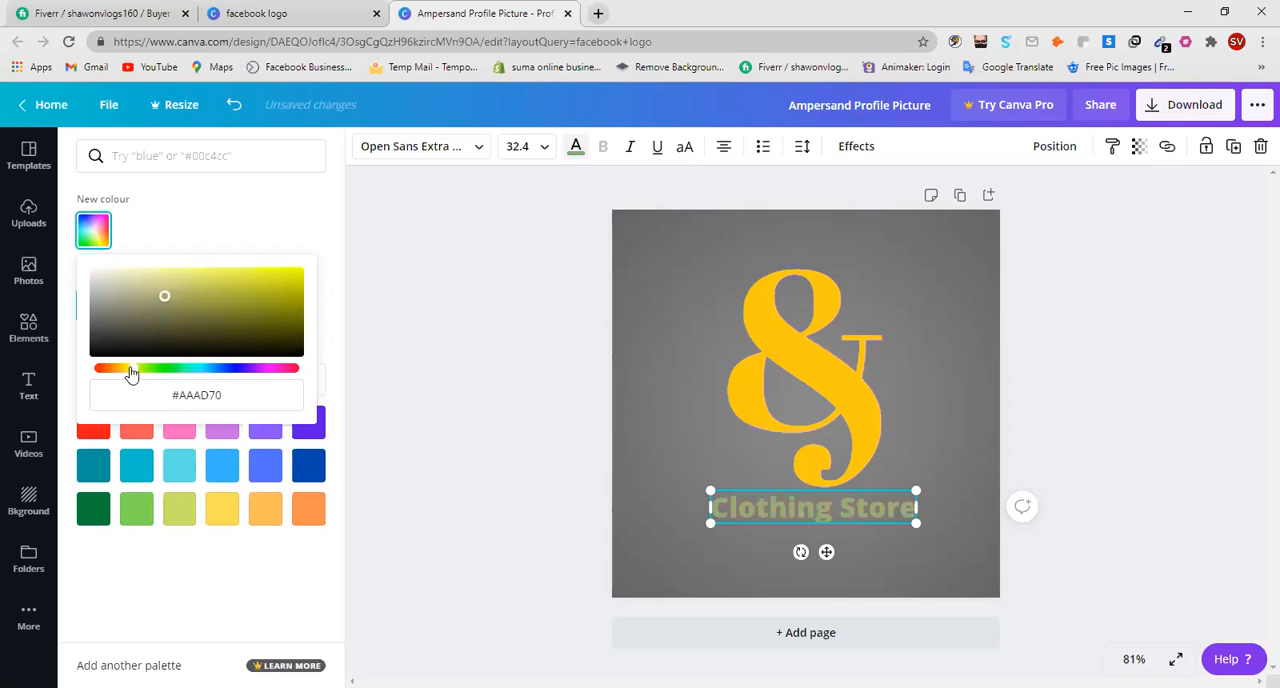
pyautogui.moveTo(243, 316); pyautogui.dragTo(285, 280)
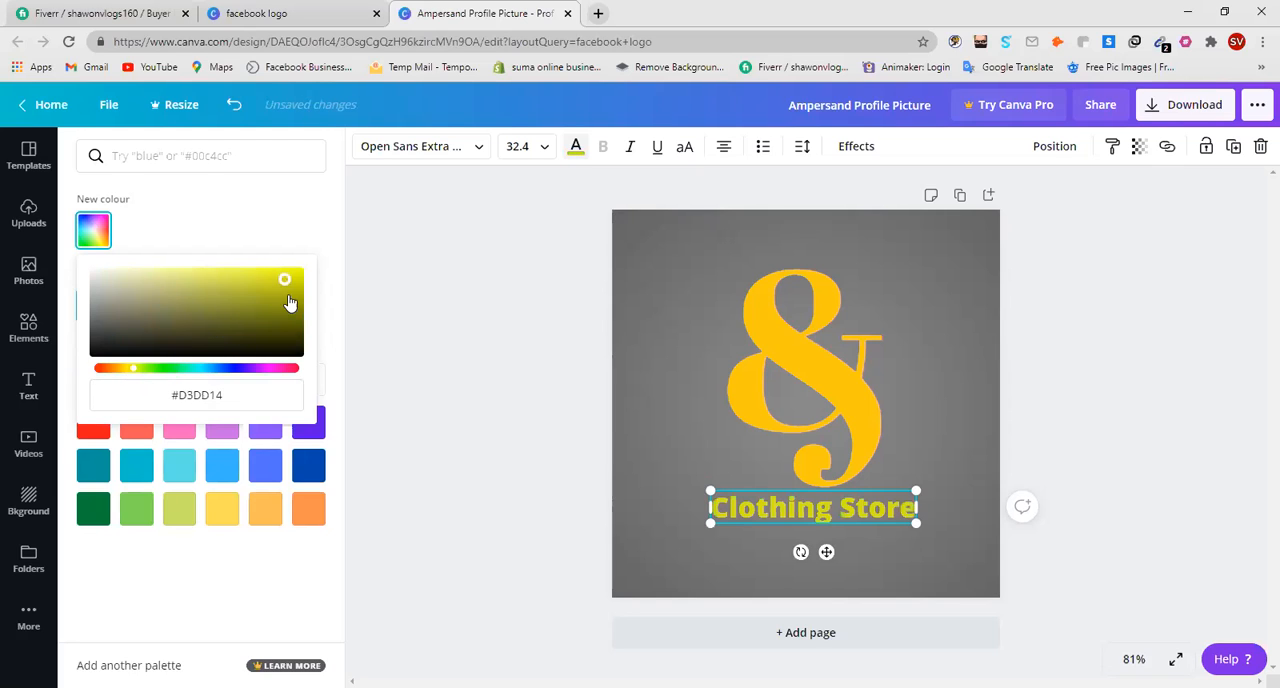
pyautogui.click(291, 368)
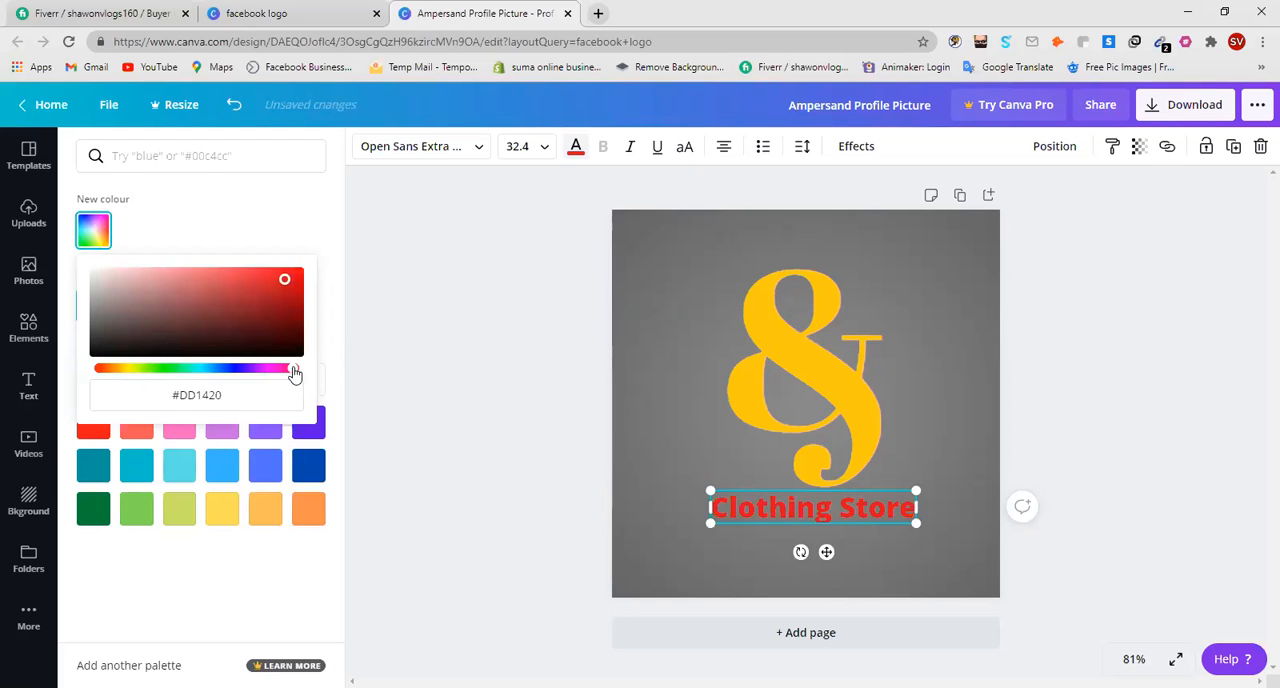
# Try the default palette's dark blue, orange, light orange, yellow and dark green on the "Clothing Store" heading.
pyautogui.click(318, 460)
pyautogui.click(318, 515)
pyautogui.click(273, 514)
pyautogui.click(230, 511)
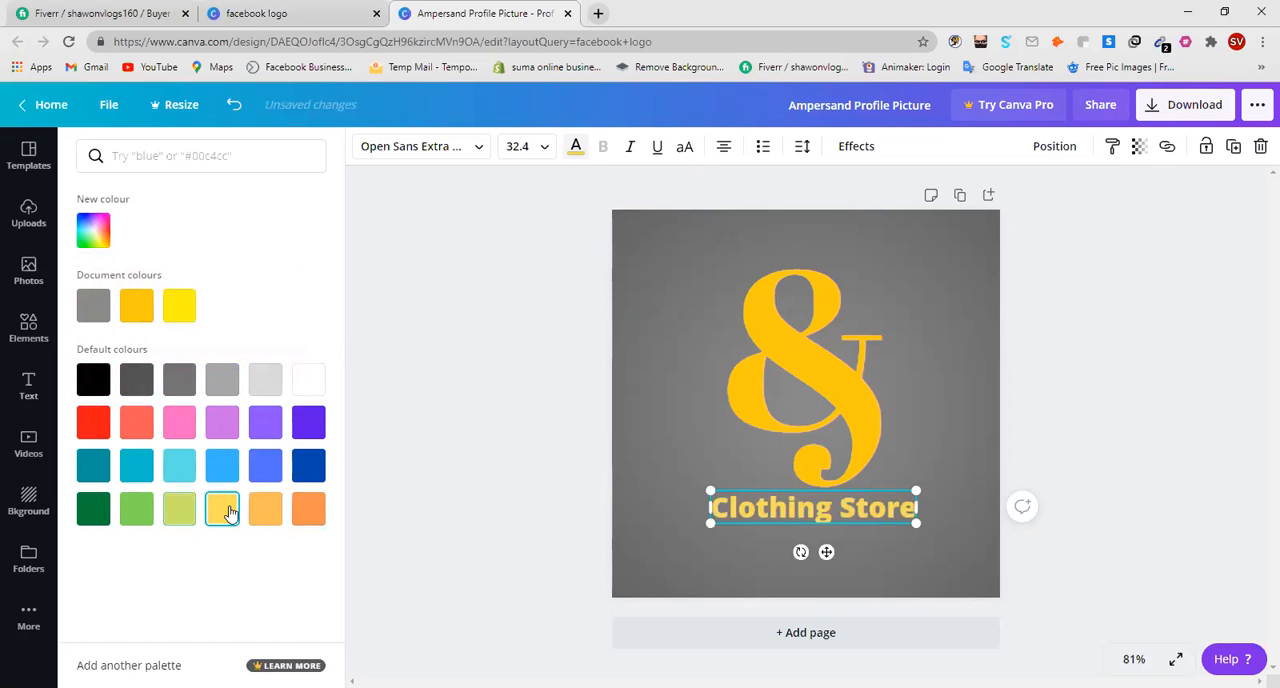
pyautogui.click(92, 512)
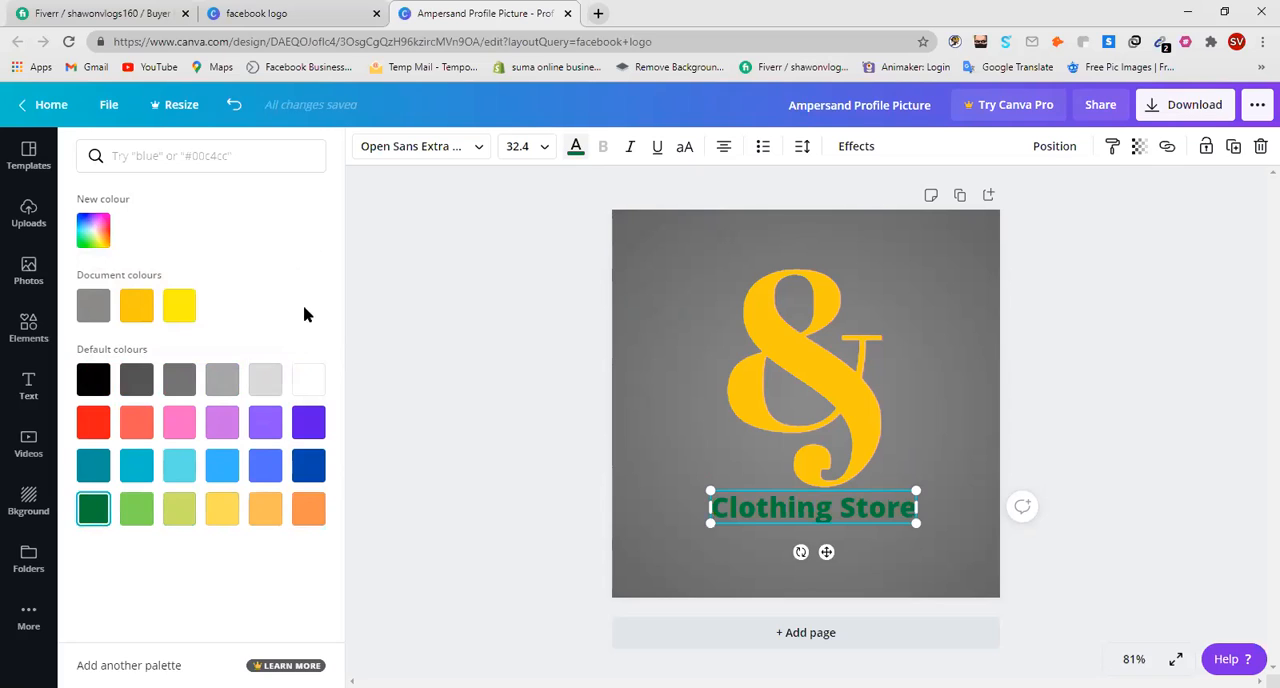
# Colour the "Clothing Store" heading black and deselect everything, leaving the background uncropped.
pyautogui.click(93, 378)
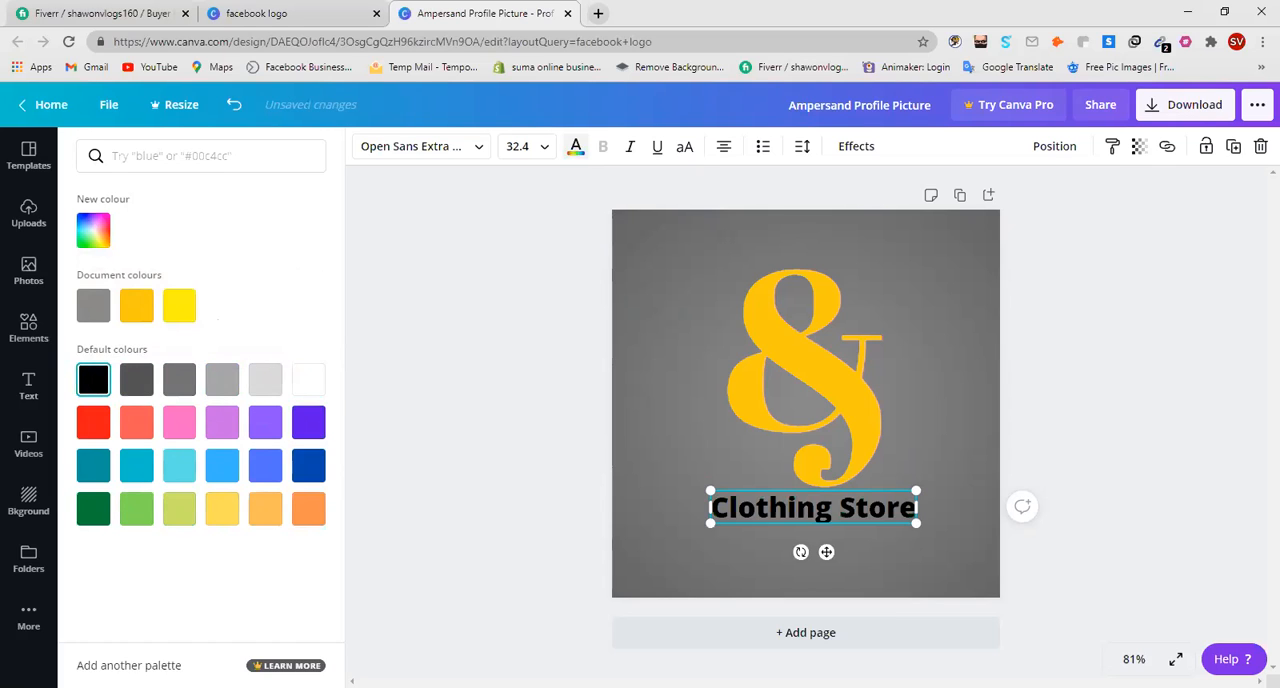
pyautogui.click(925, 454)
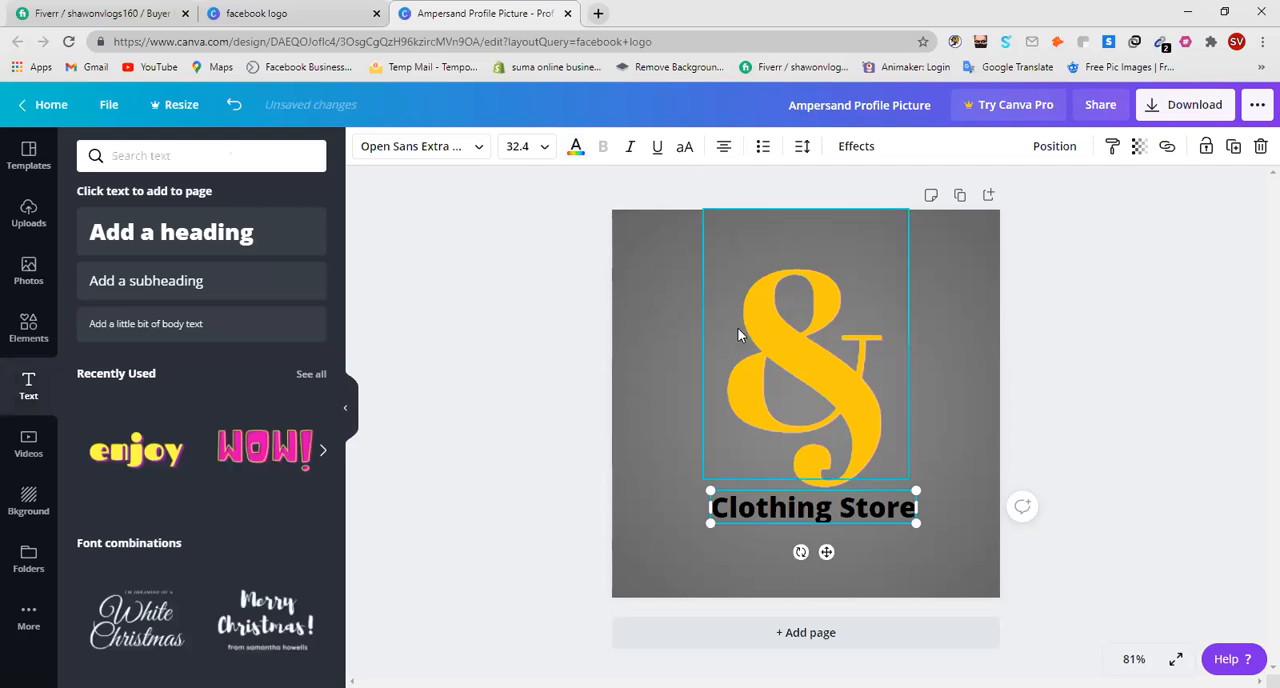
pyautogui.click(610, 236)
pyautogui.click(642, 285)
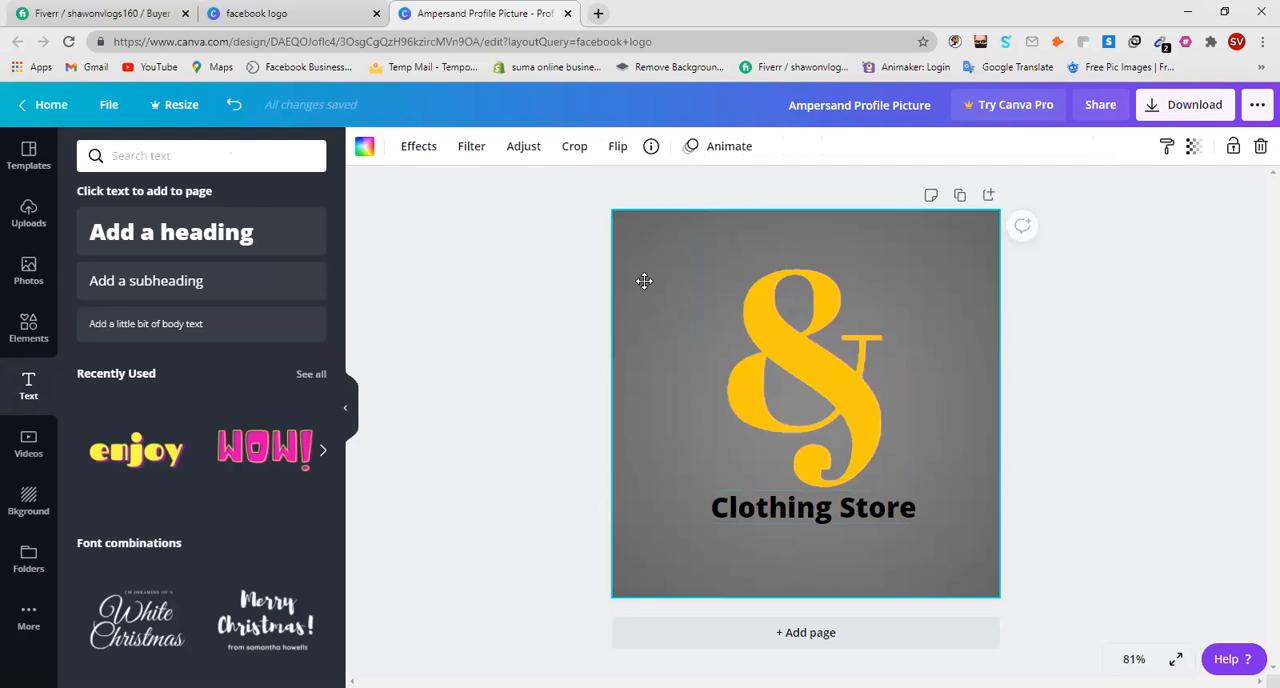
pyautogui.doubleClick(645, 284)
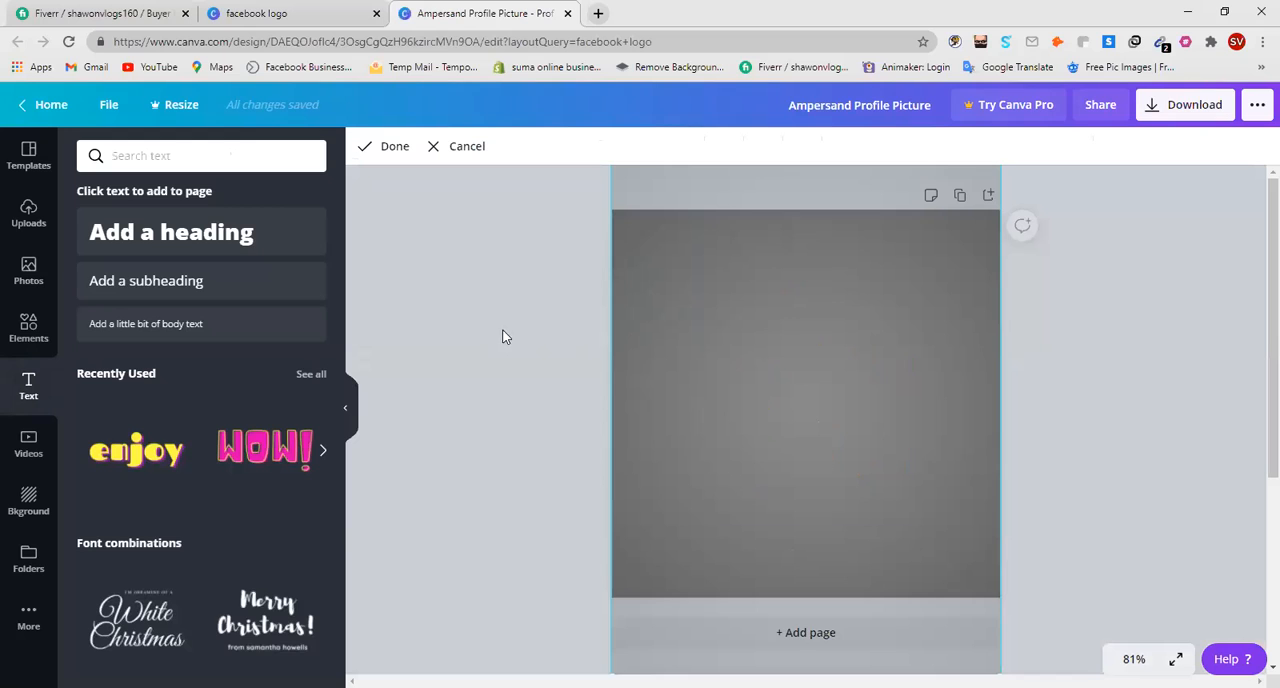
pyautogui.click(1210, 368)
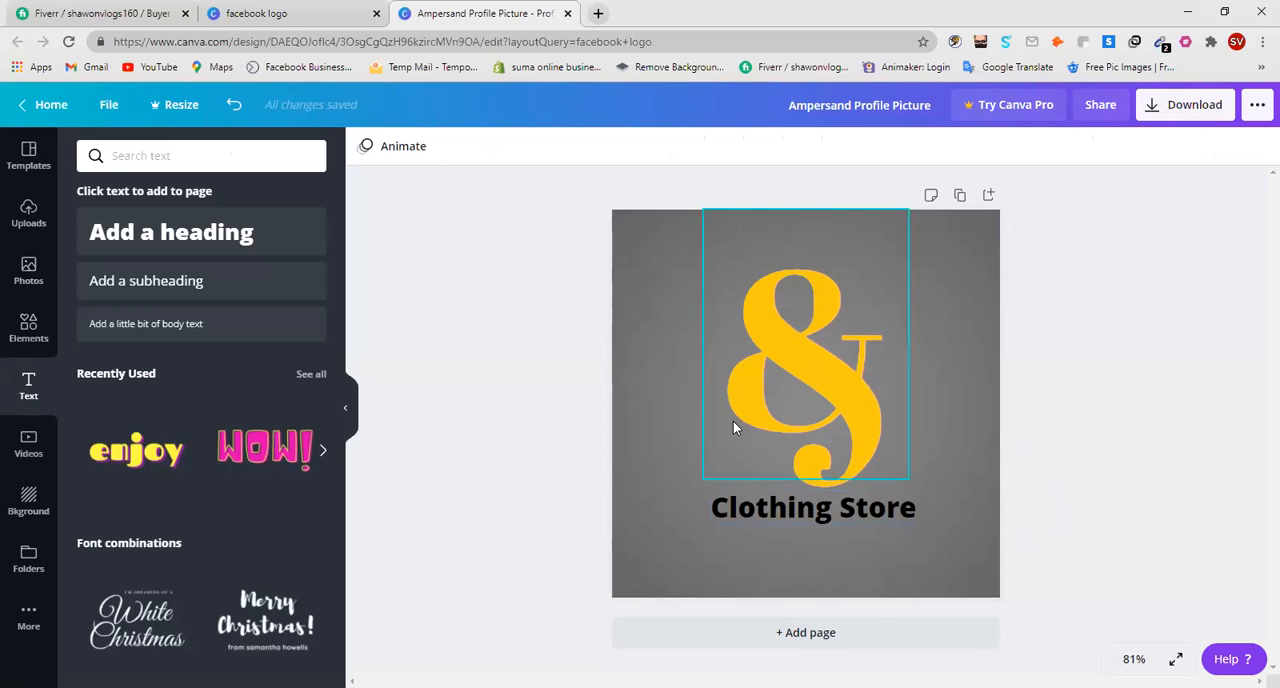
# Download the finished ampersand profile picture as a PNG image.
pyautogui.click(1193, 106)
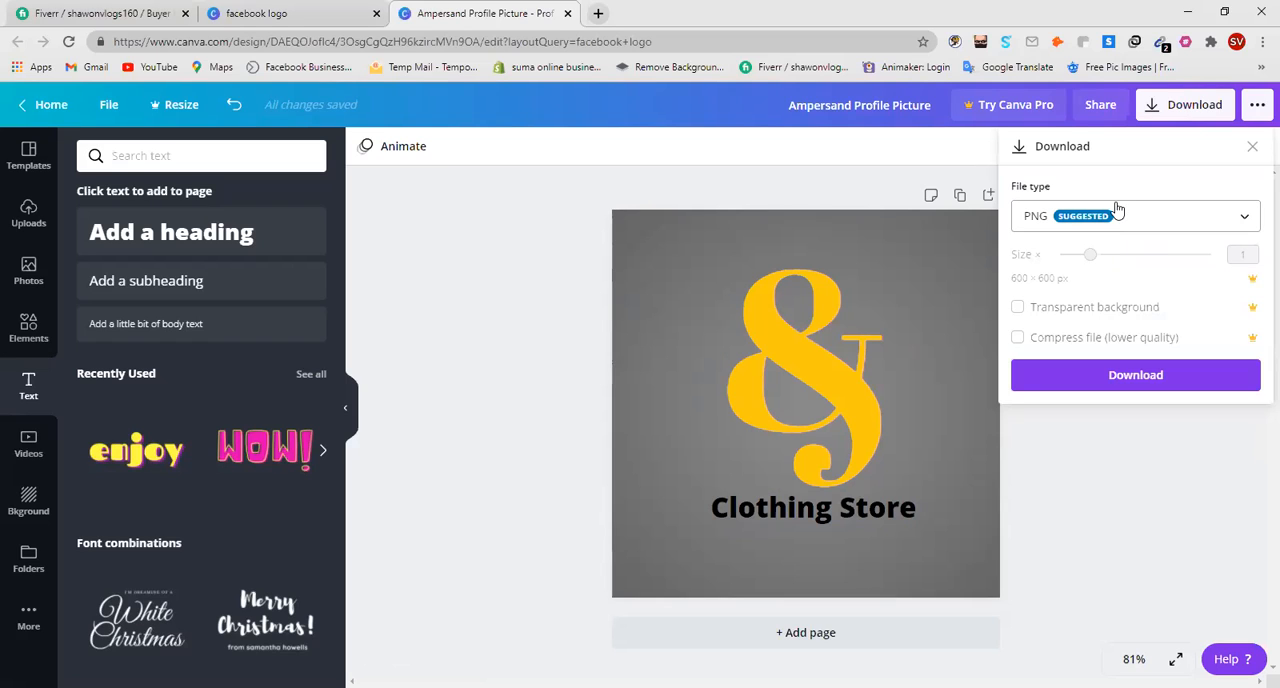
pyautogui.click(1235, 221)
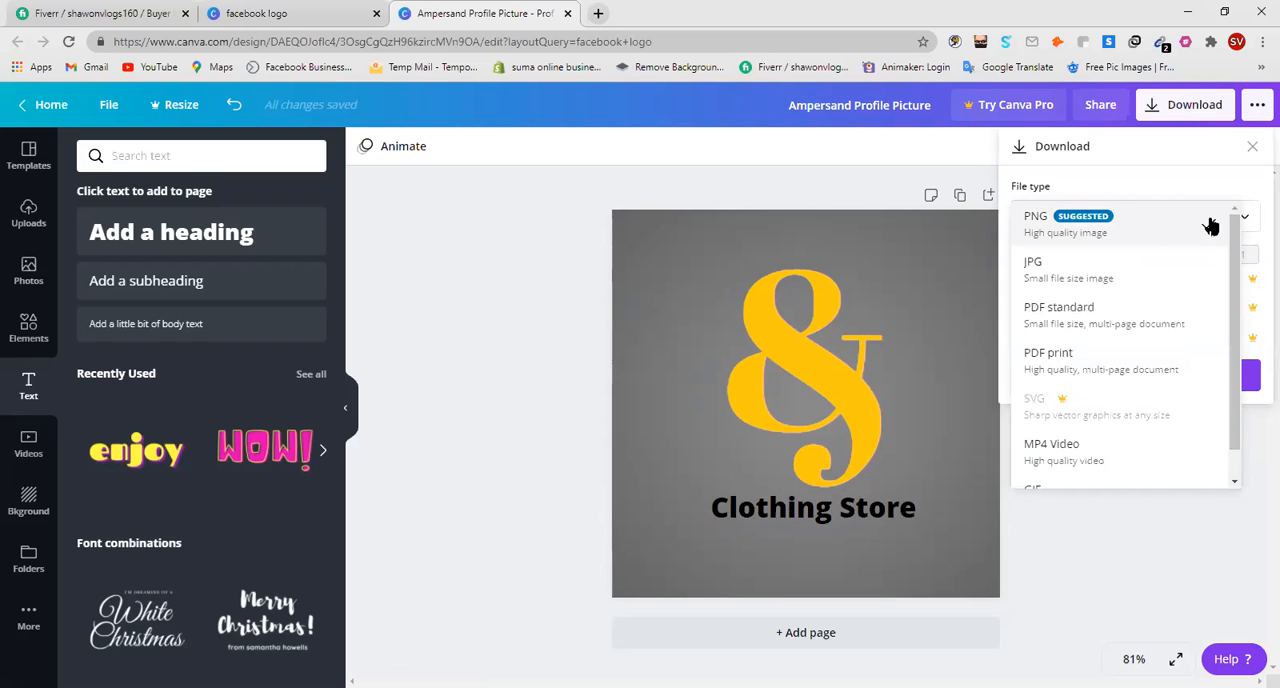
pyautogui.click(1148, 224)
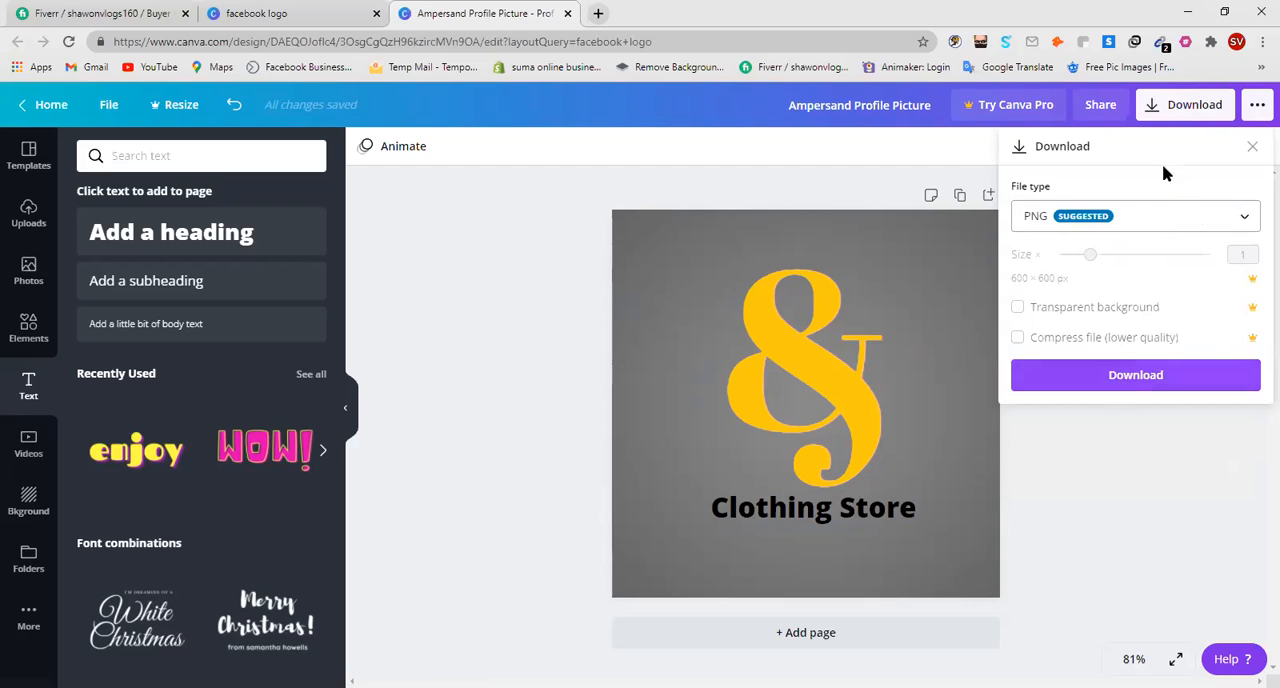
pyautogui.click(1141, 376)
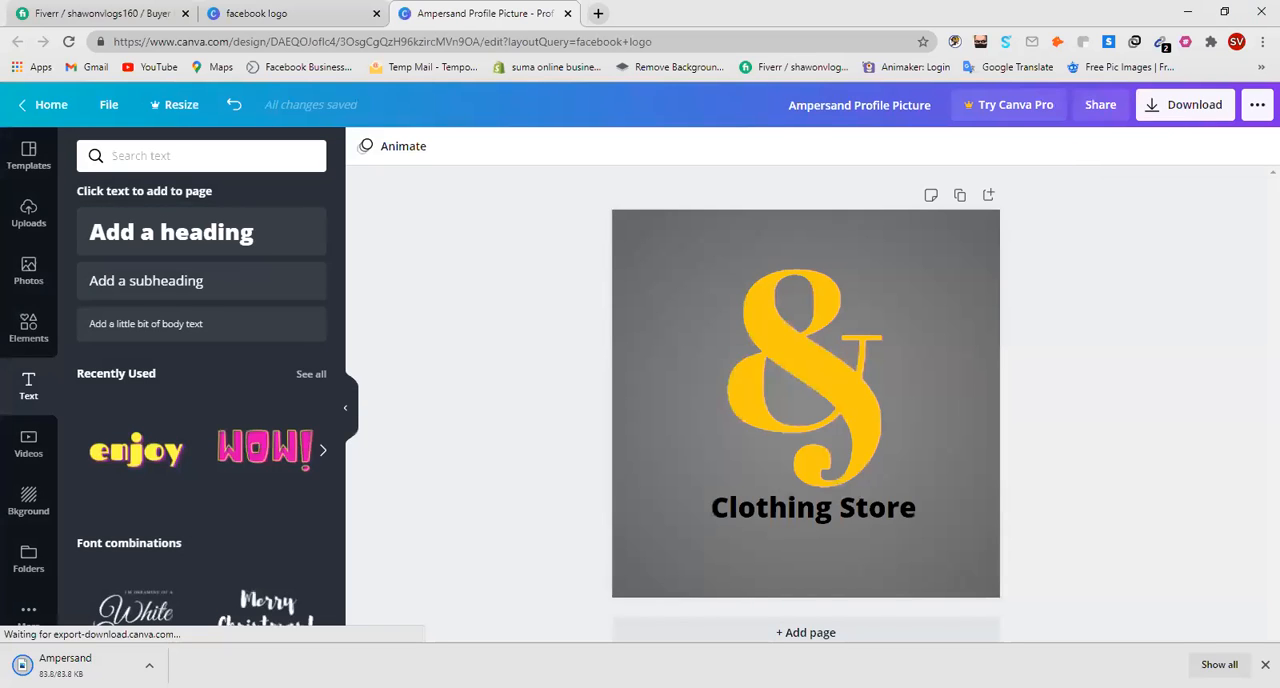
pyautogui.doubleClick(903, 13)
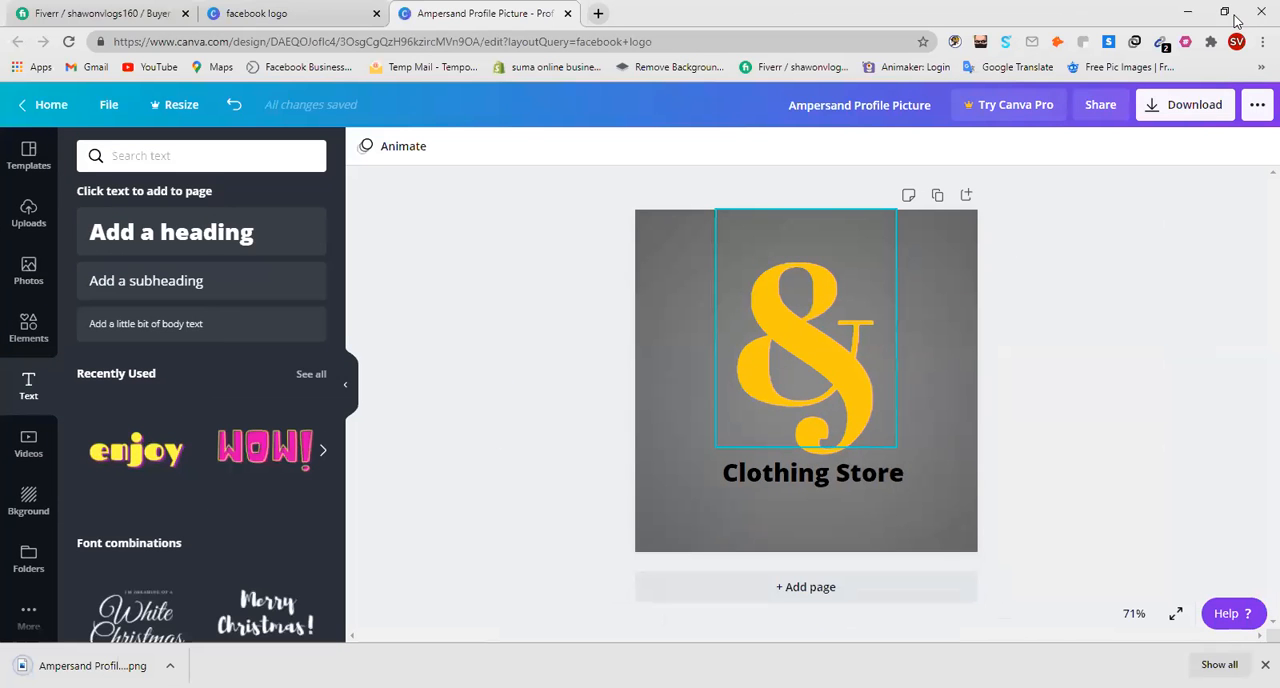
pyautogui.click(1224, 12)
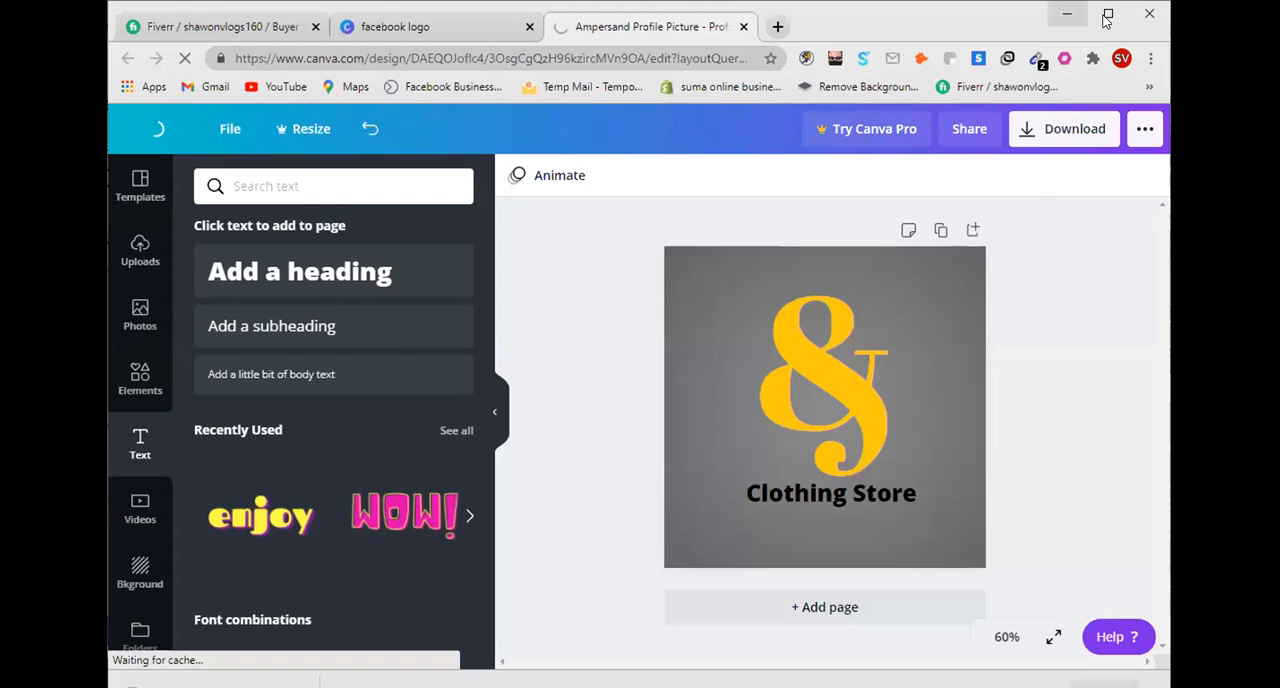
pyautogui.click(1107, 16)
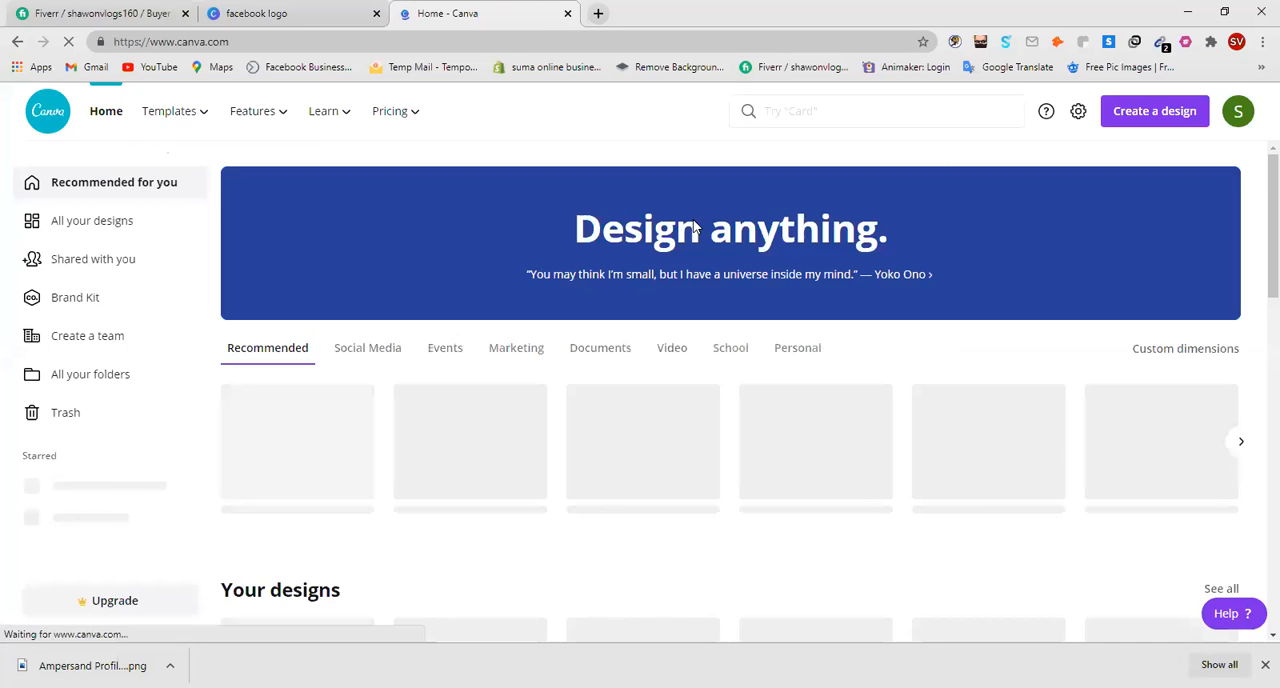
# Search the template library for "Facebook Cover Photo".
pyautogui.click(800, 111)
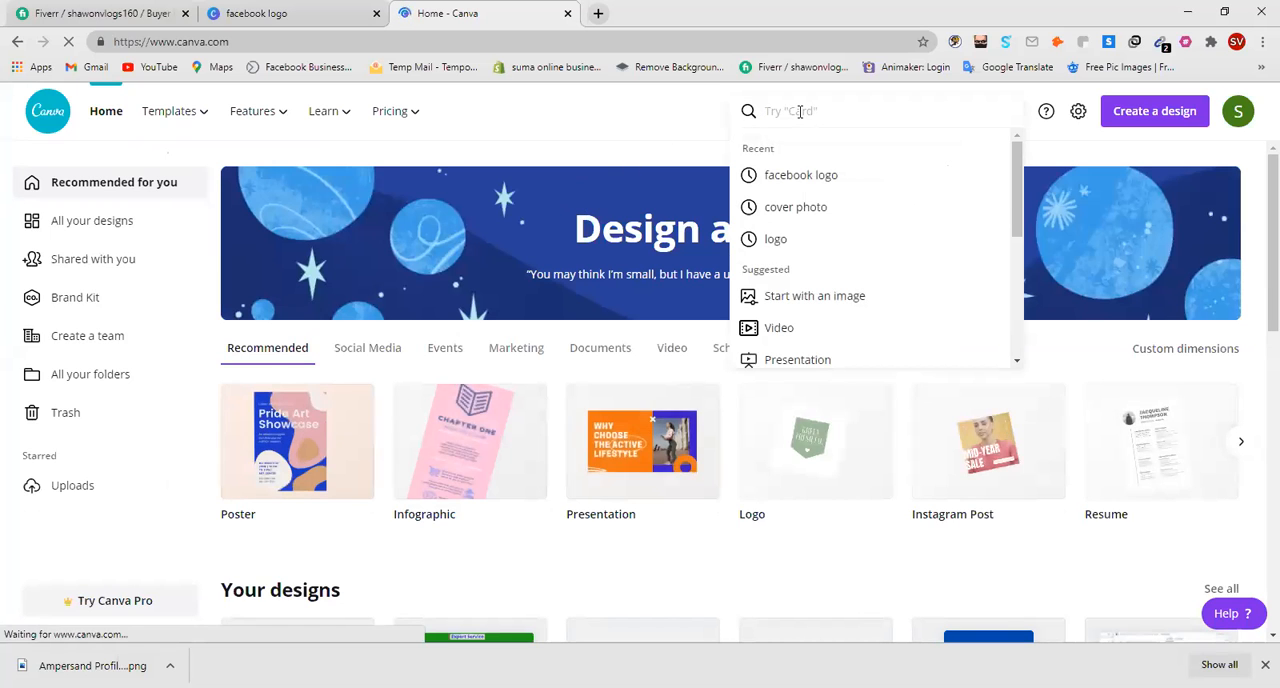
pyautogui.write('Facebook')
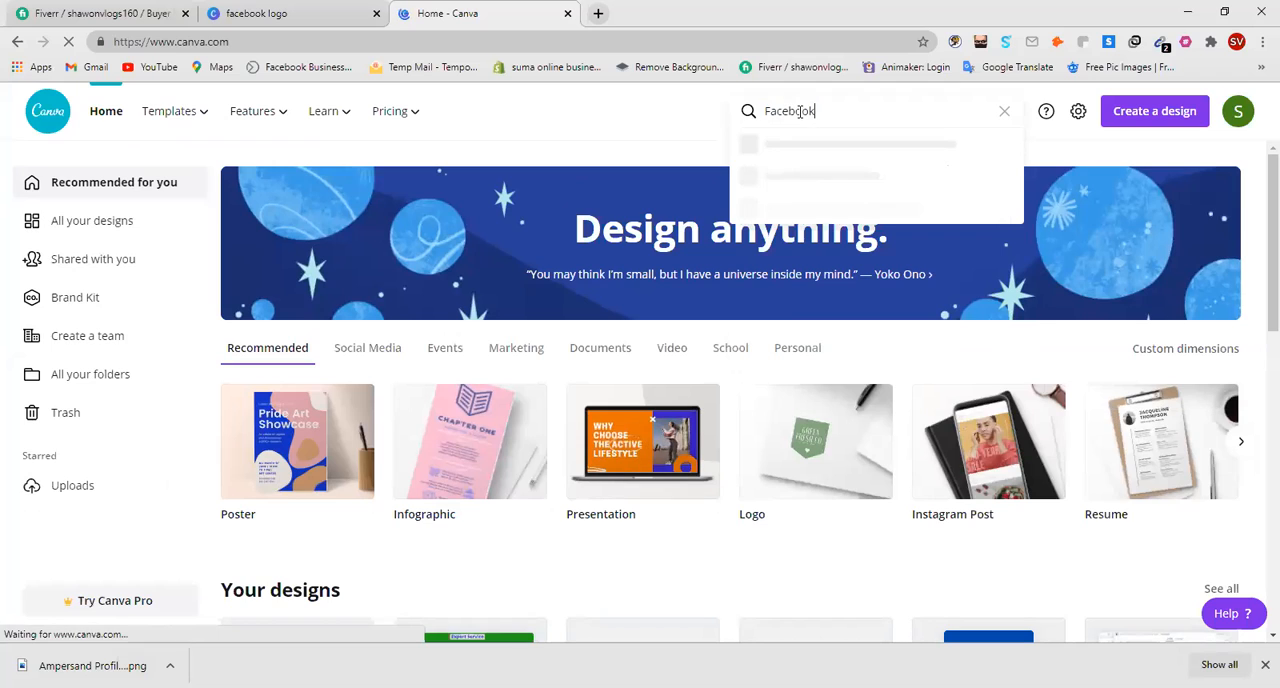
pyautogui.write(' Cover')
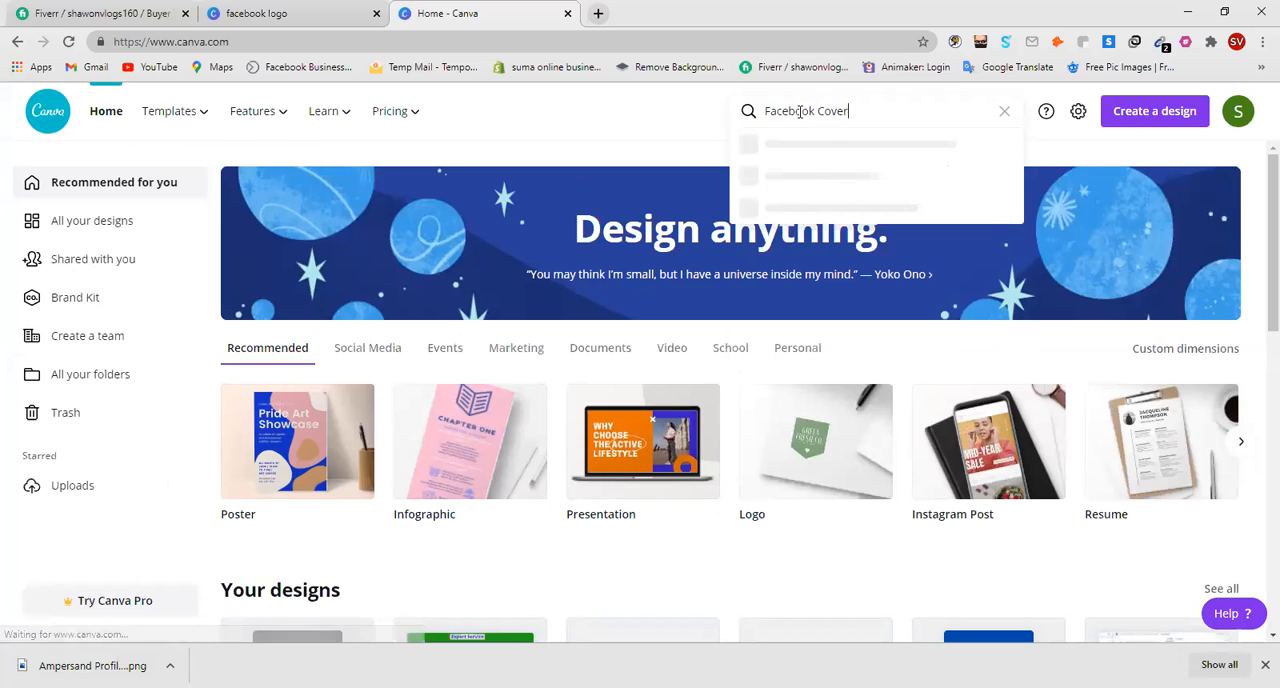
pyautogui.write(' Photo')
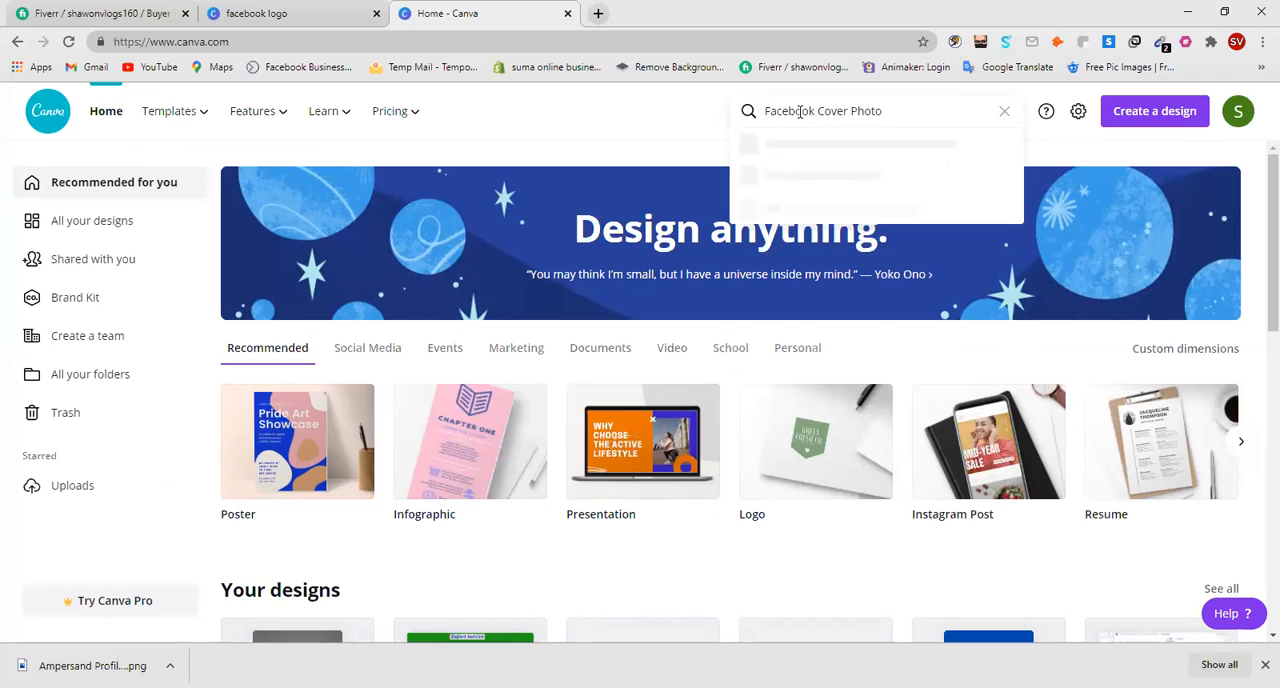
pyautogui.press('Return')
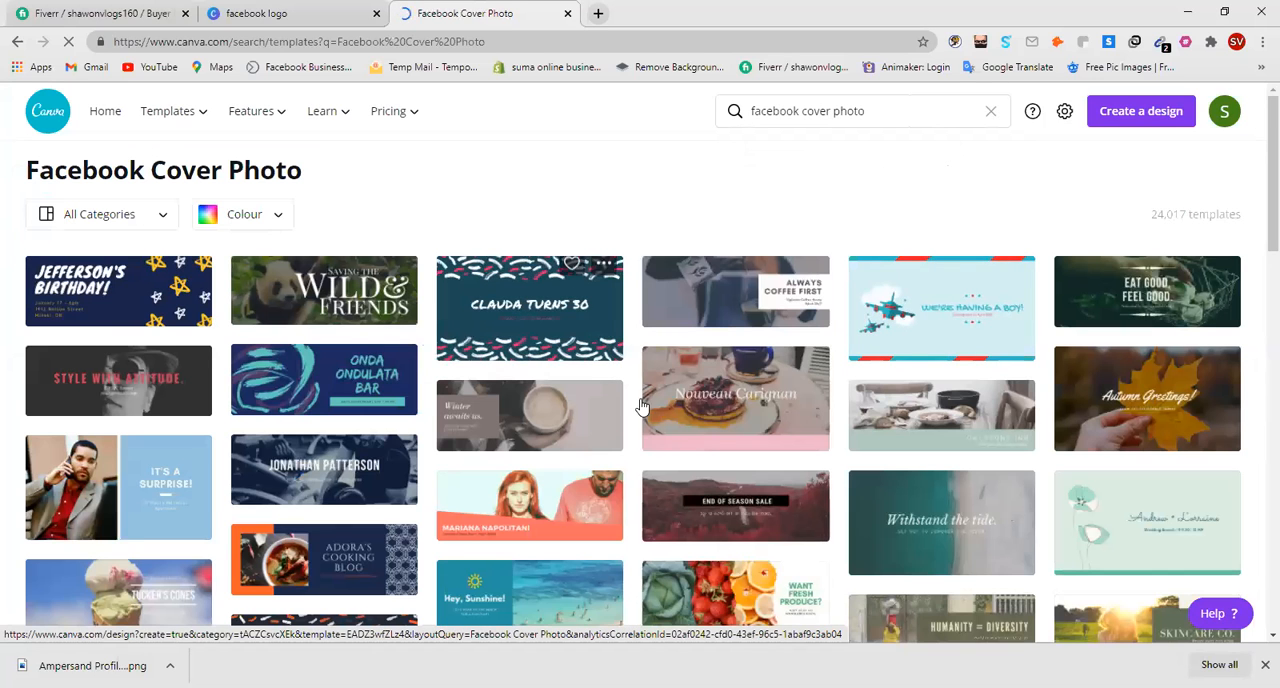
# Open the summer sunset Facebook cover template showing people on a white cliff by the sea.
pyautogui.scroll(-1, 328, 483)
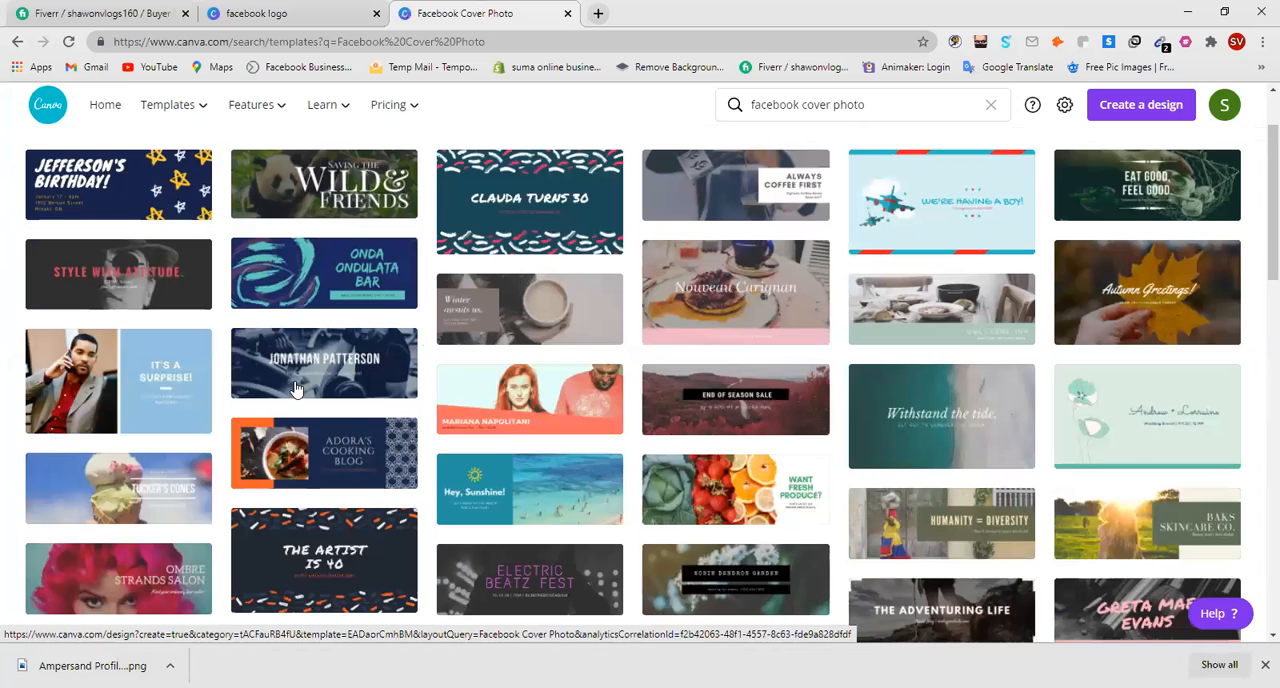
pyautogui.scroll(-3, 940, 335)
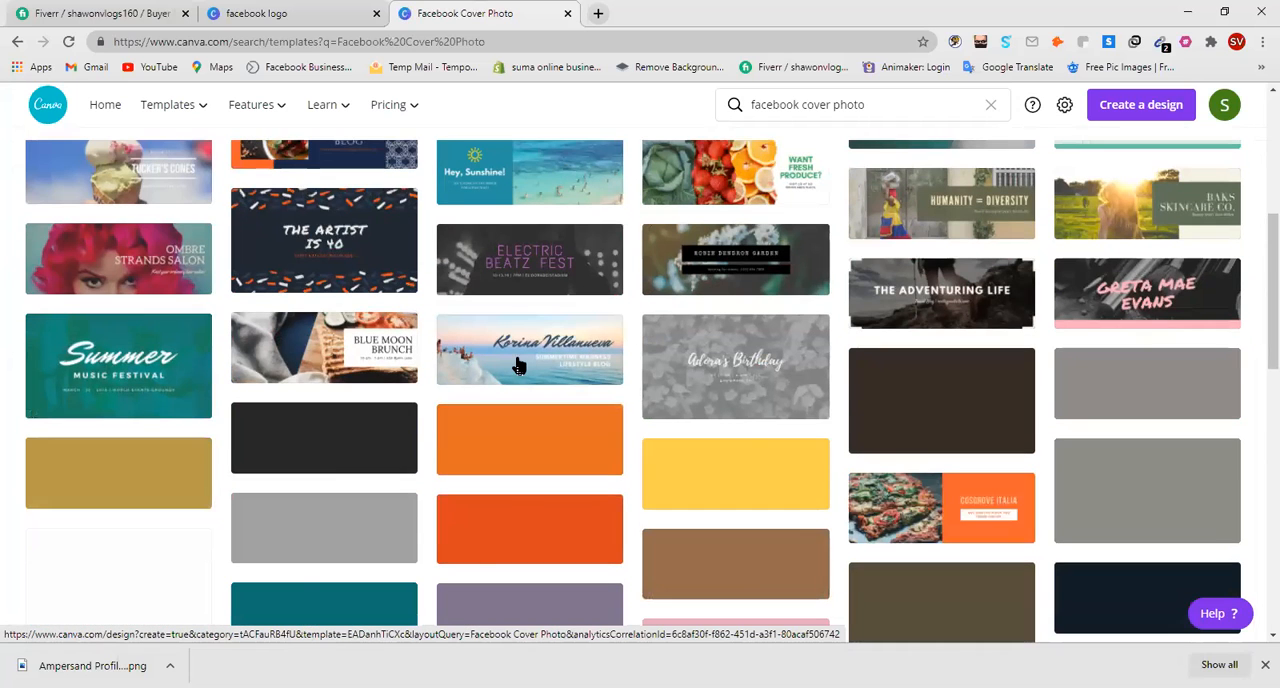
pyautogui.click(519, 366)
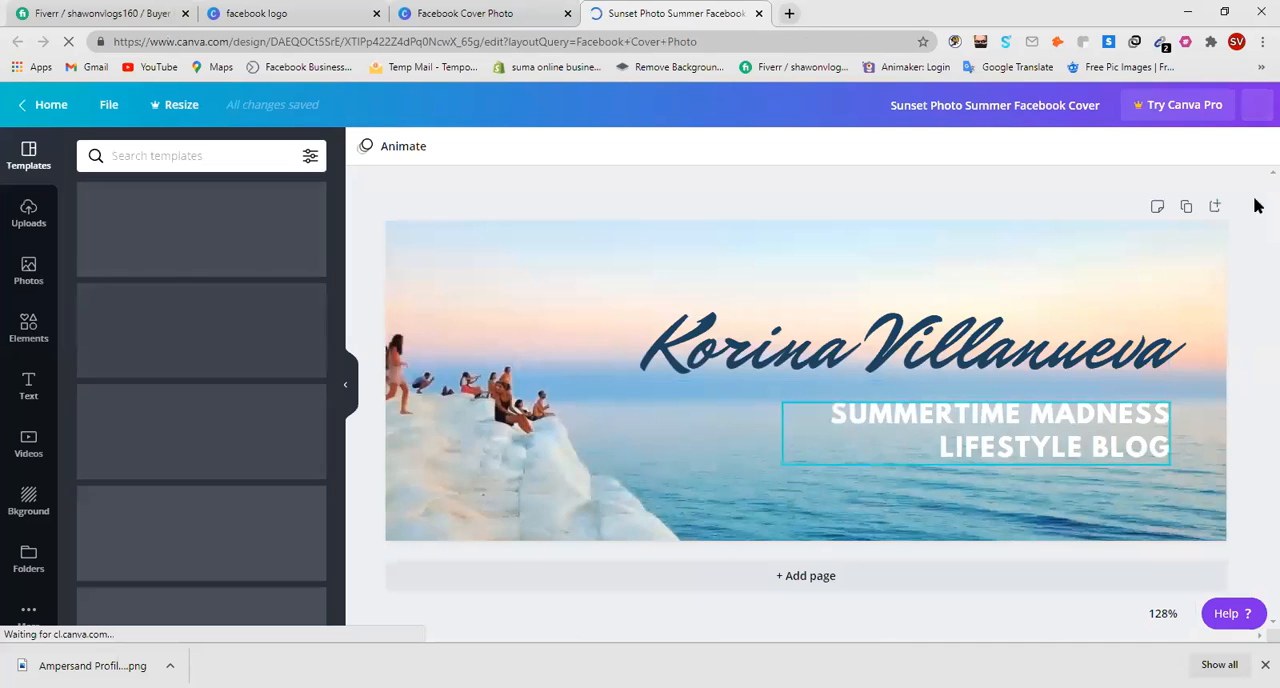
pyautogui.click(966, 449)
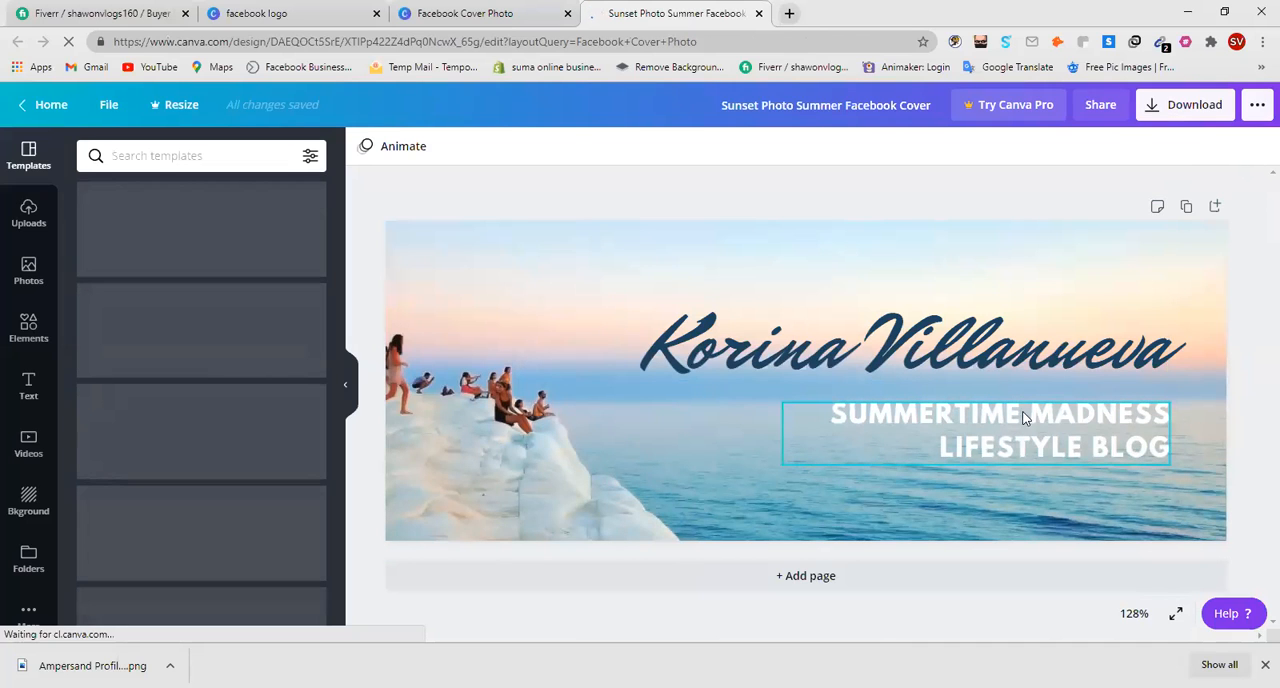
pyautogui.click(1192, 106)
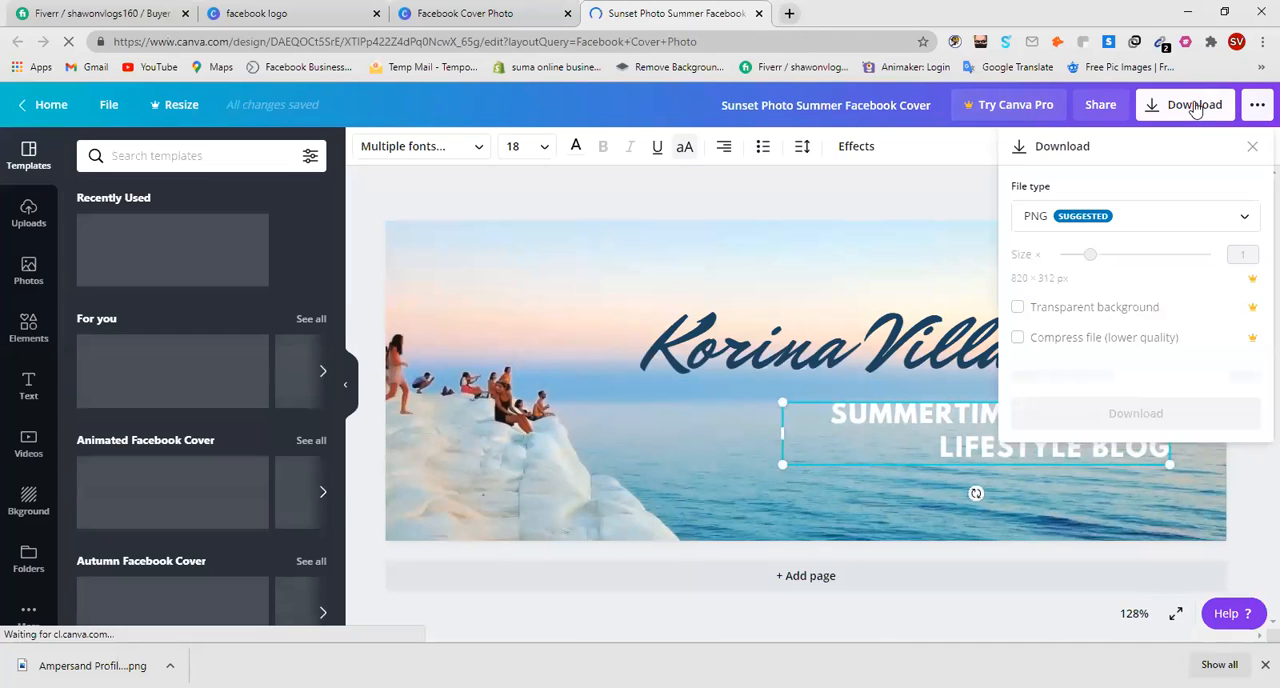
pyautogui.click(933, 198)
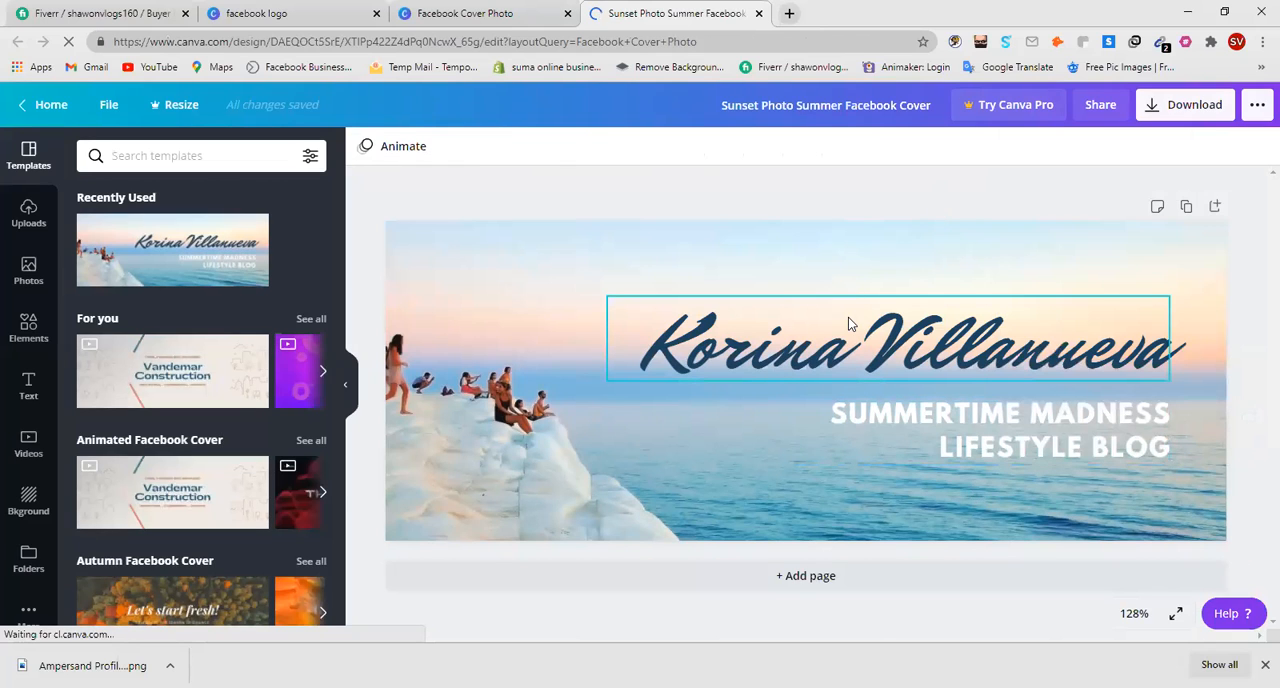
# Replace the large script name on the sunset cover with the text "Suma Clothing".
pyautogui.click(853, 343)
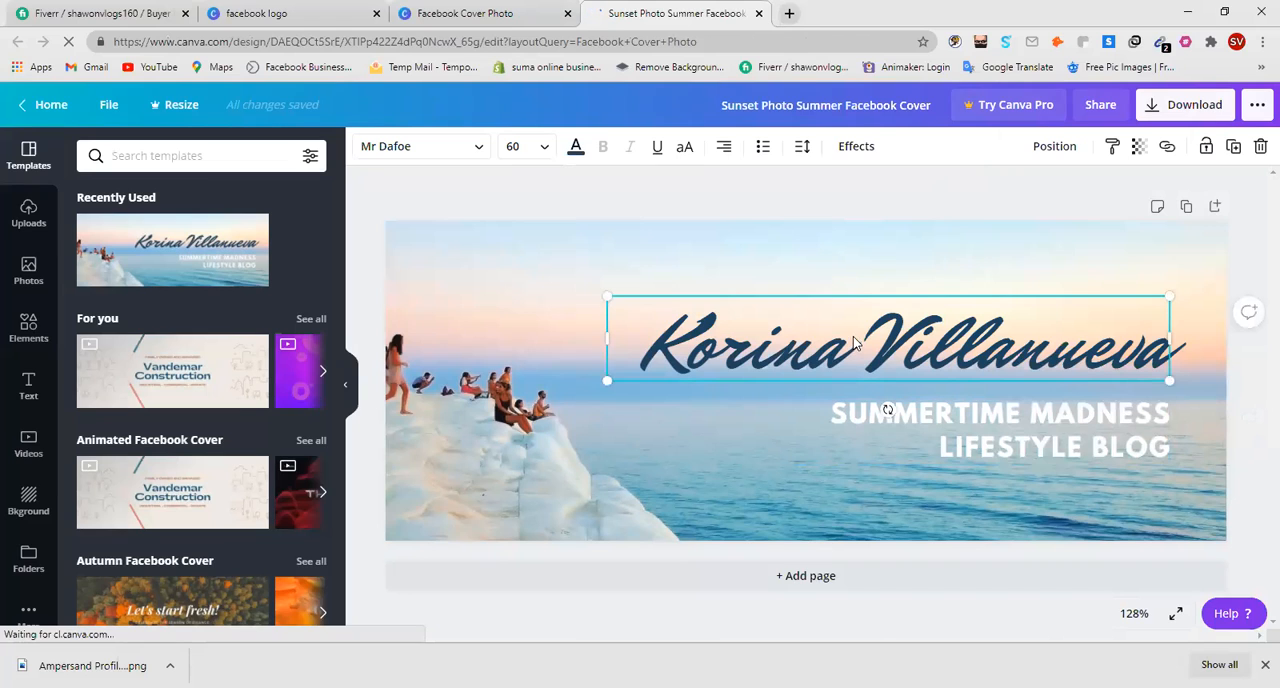
pyautogui.doubleClick(855, 338)
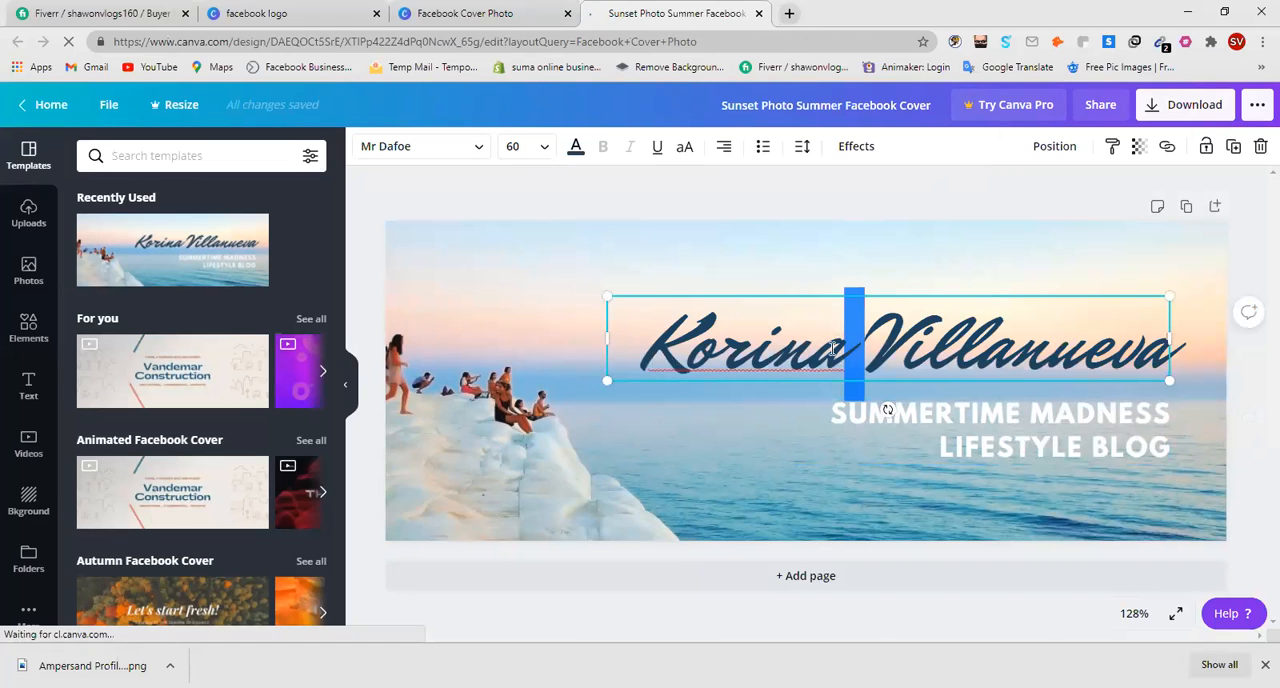
pyautogui.moveTo(1050, 350); pyautogui.dragTo(581, 360)
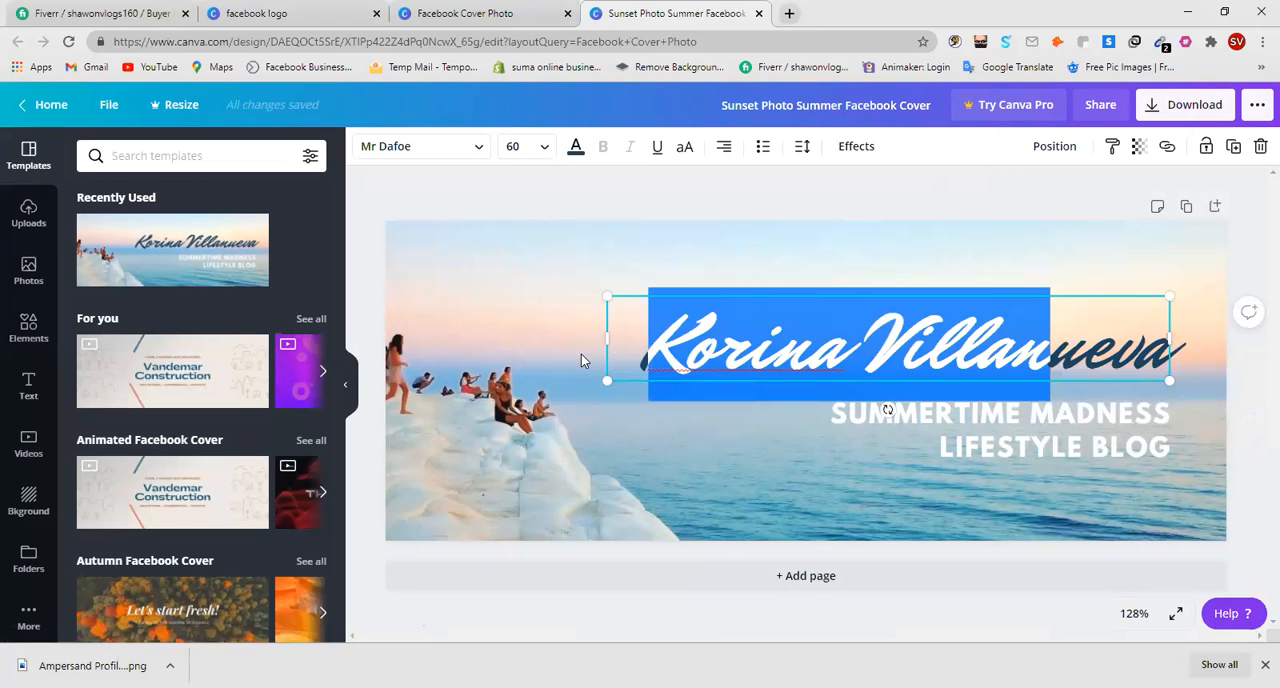
pyautogui.press('BackSpace')
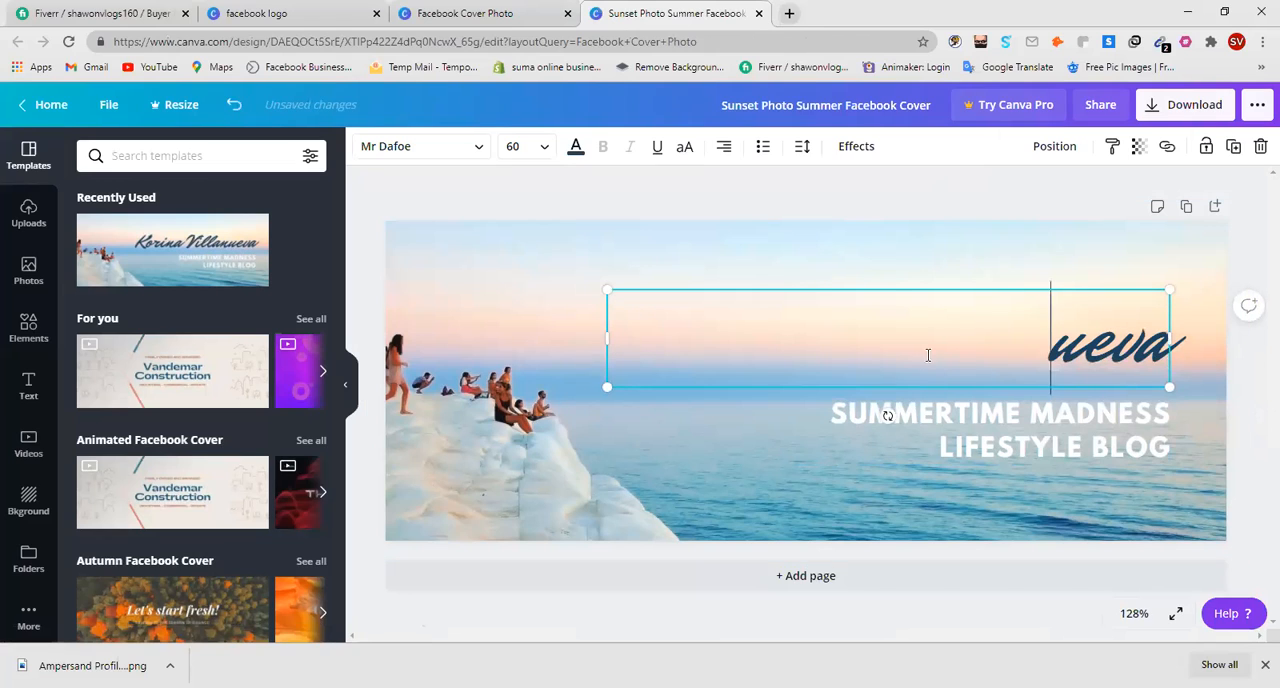
pyautogui.moveTo(928, 356); pyautogui.dragTo(1258, 328)
pyautogui.press('BackSpace')
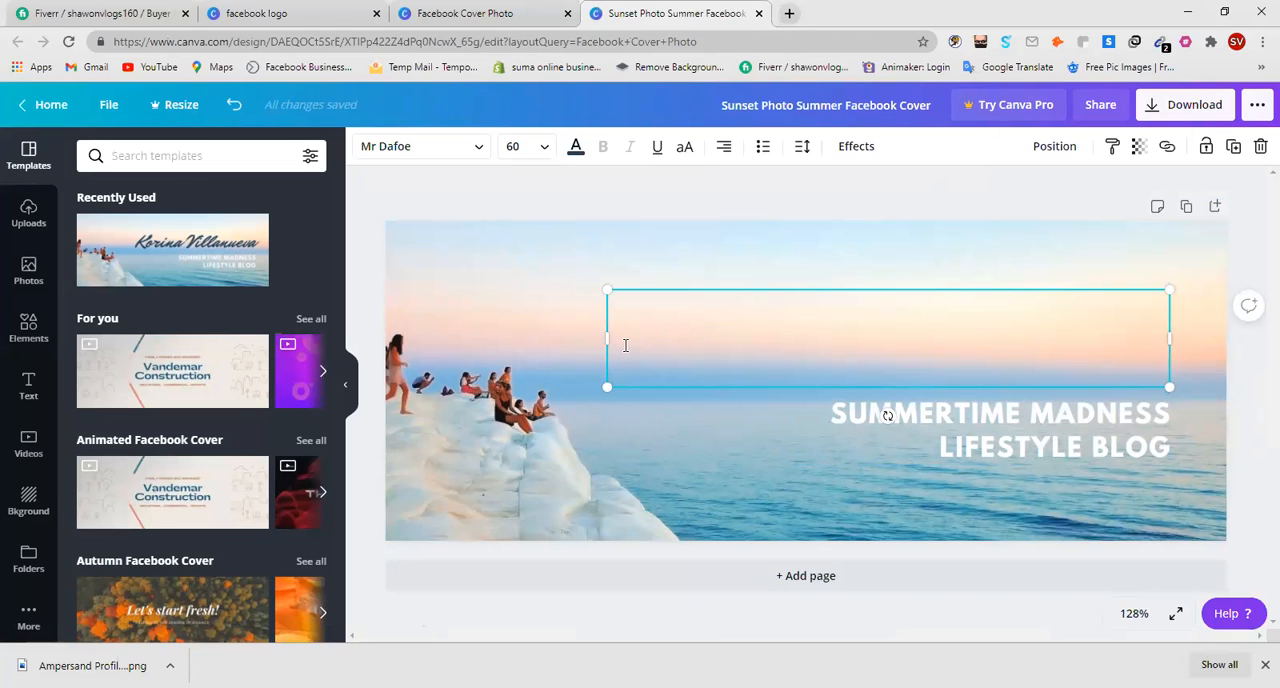
pyautogui.write('S')
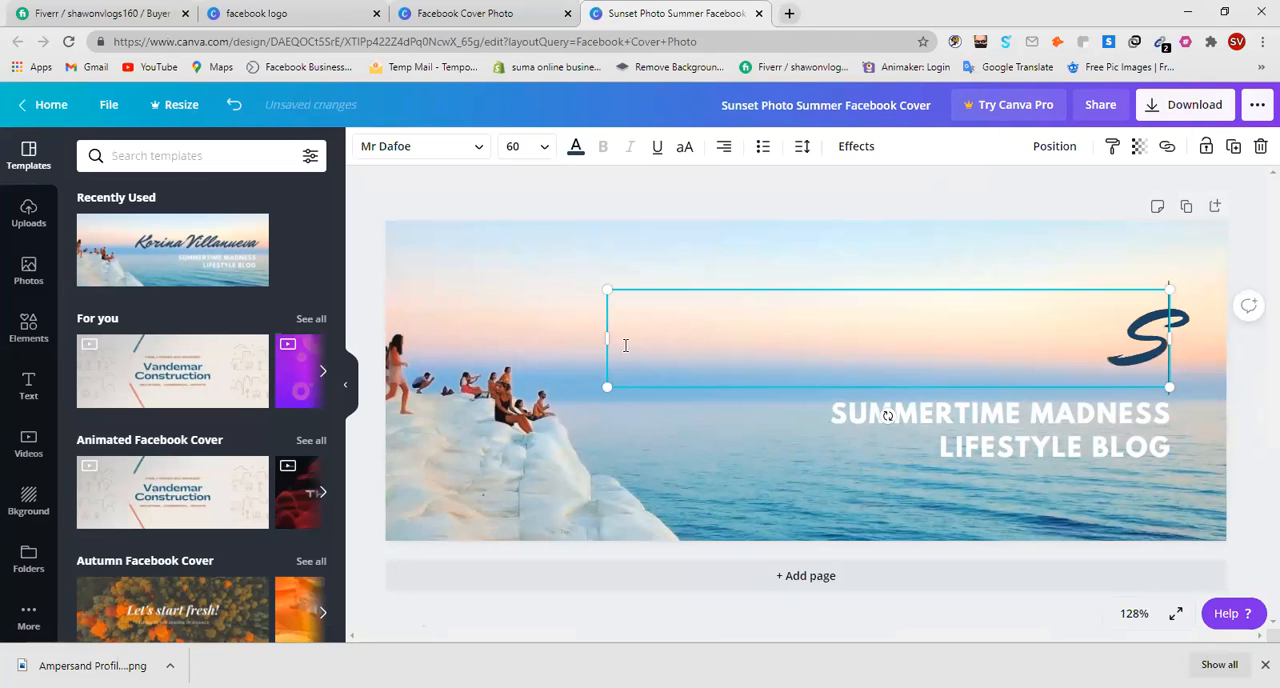
pyautogui.write('uma')
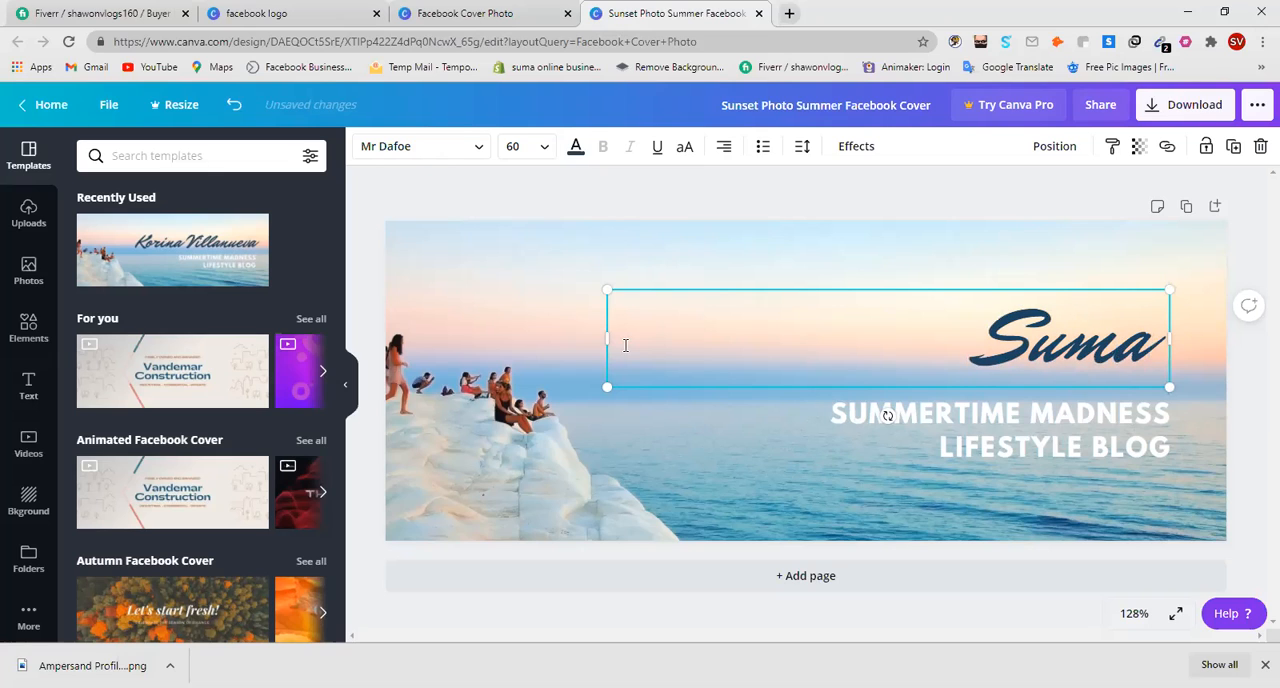
pyautogui.write(' Cli')
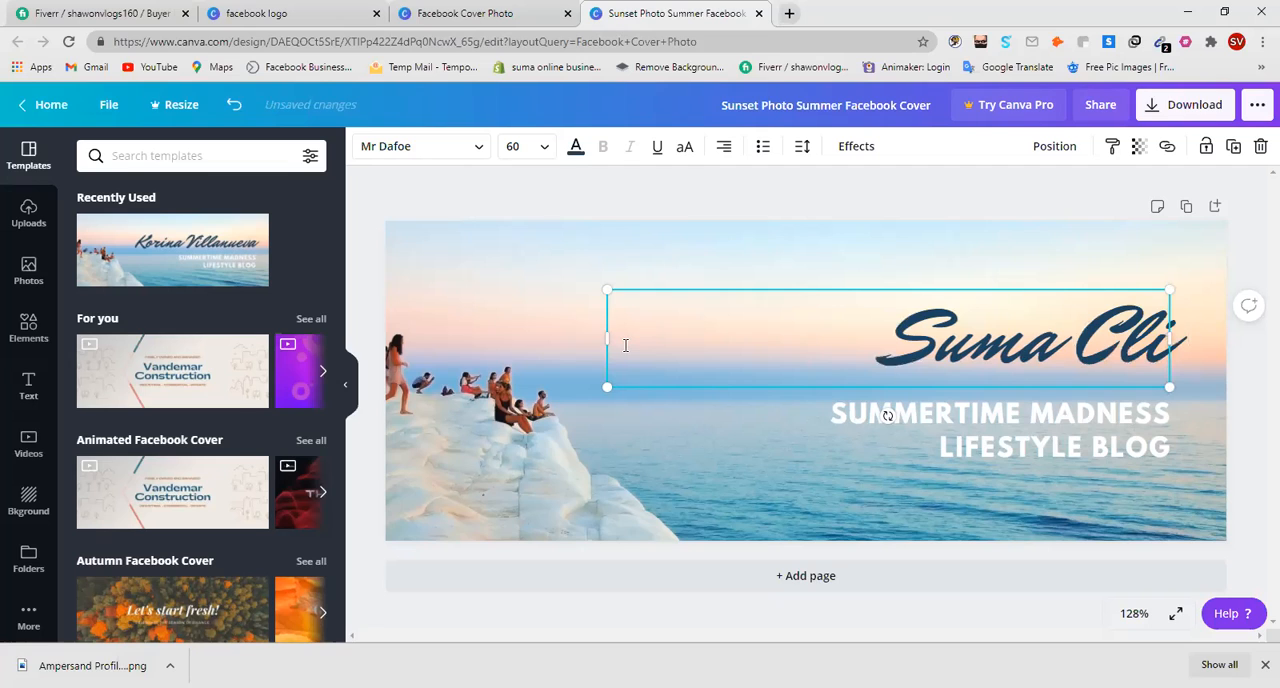
pyautogui.press('BackSpace')
pyautogui.write('ot')
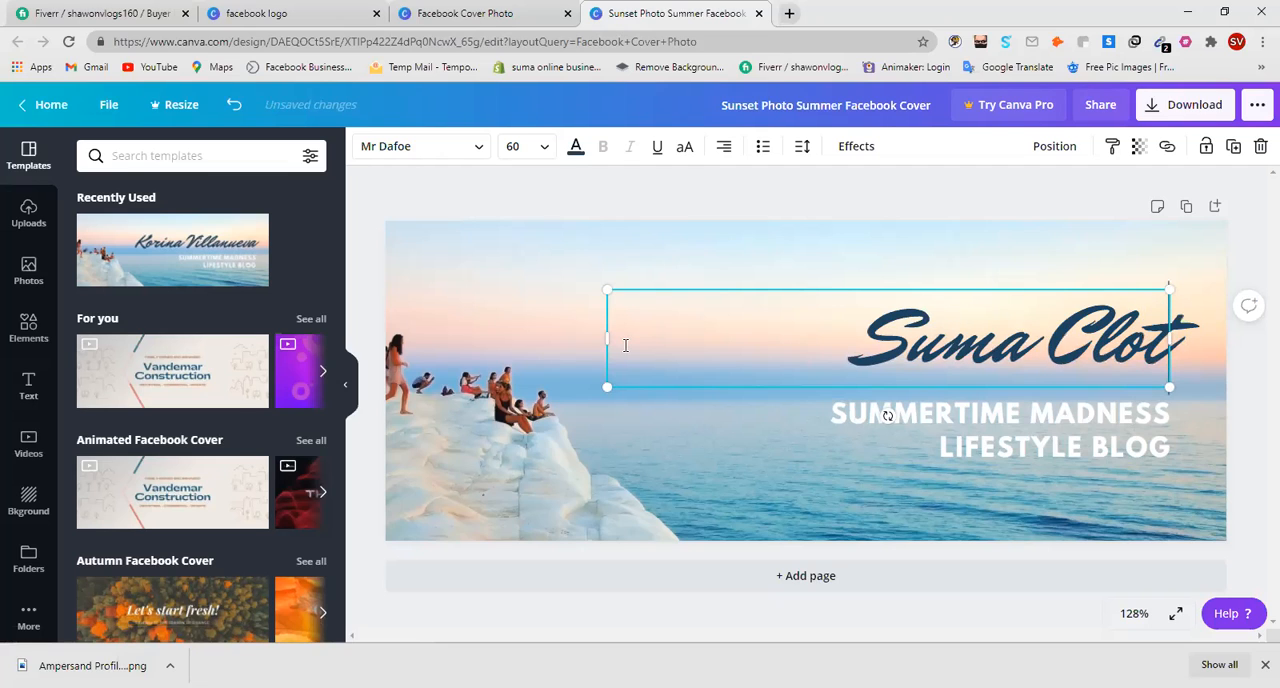
pyautogui.write('hing')
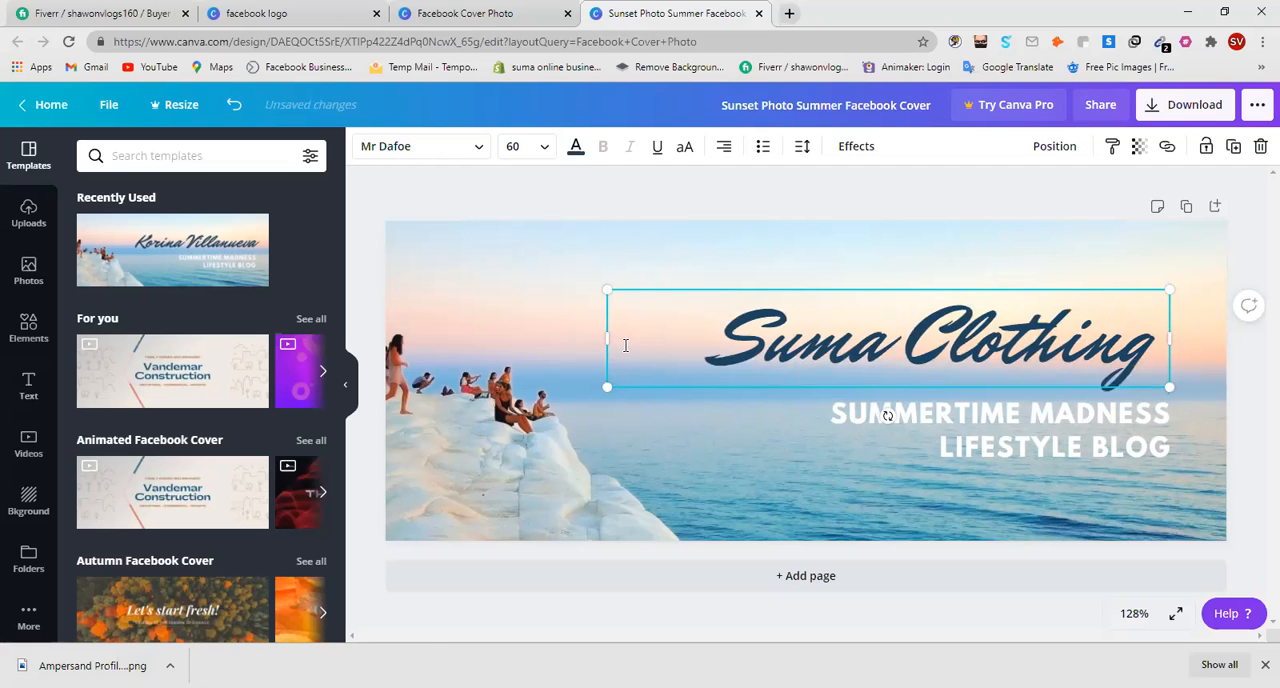
pyautogui.write(' Store')
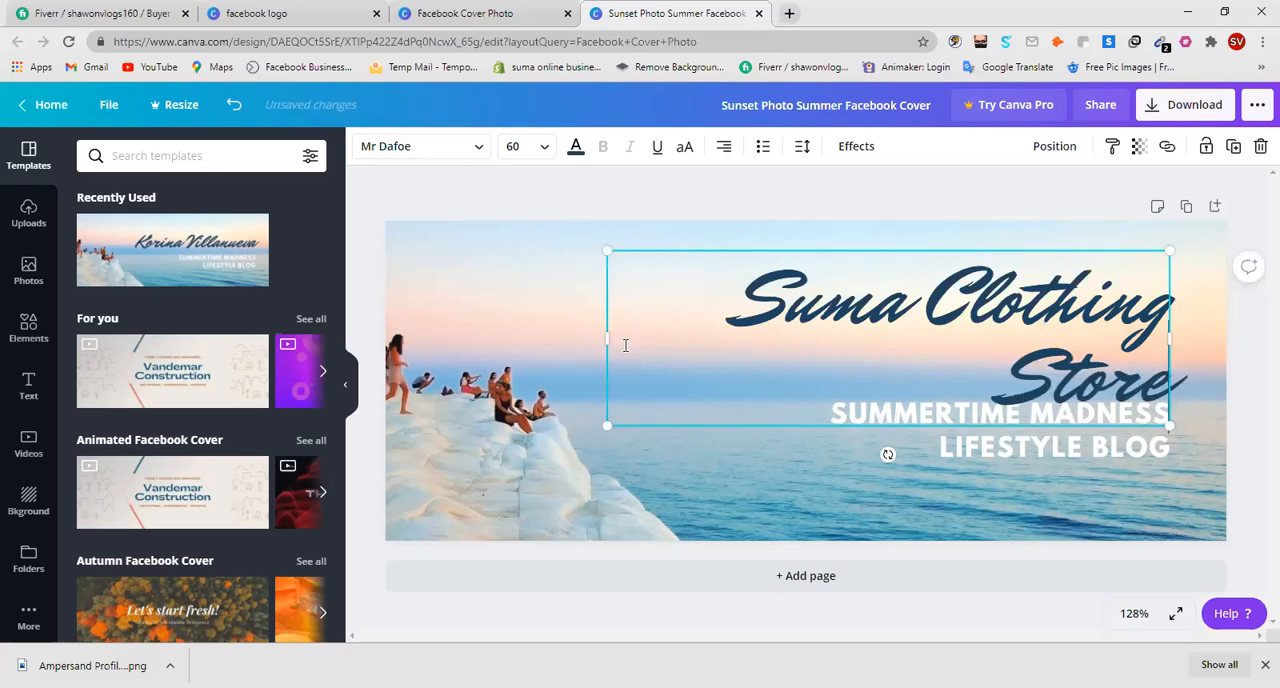
# Add "Store" to the script title and fit it on one line at font size 48.5.
pyautogui.click(746, 293)
pyautogui.moveTo(609, 251); pyautogui.dragTo(714, 285)
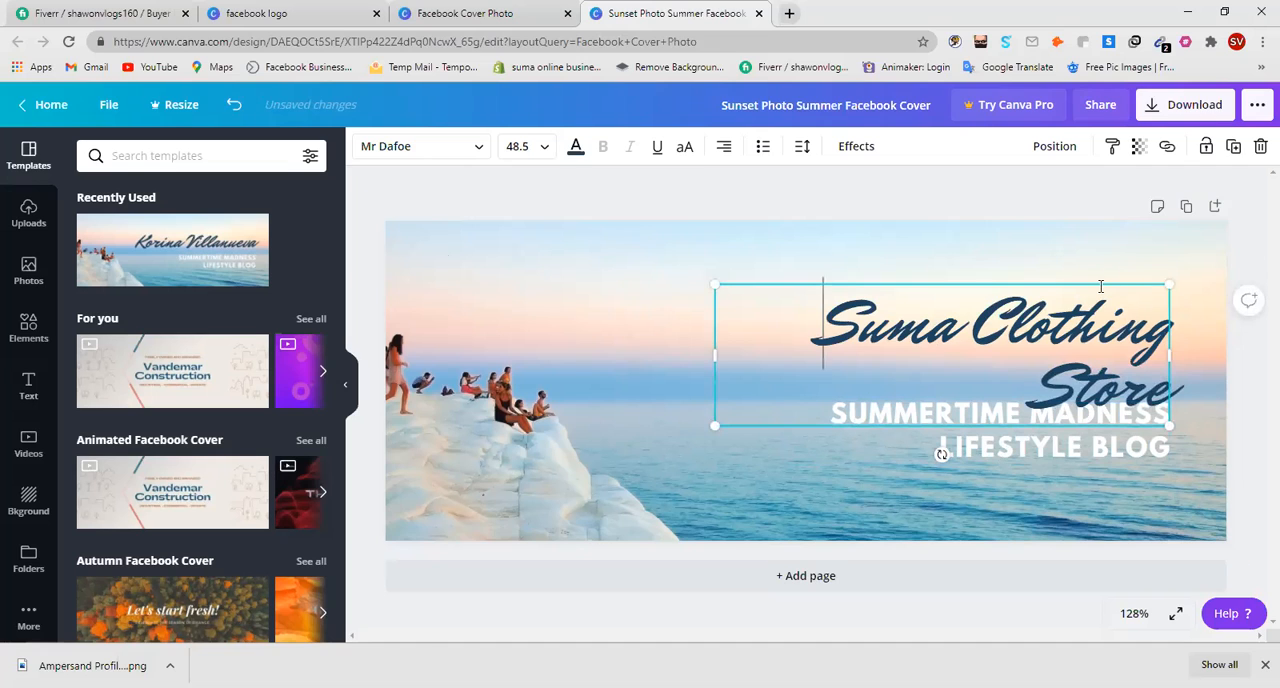
pyautogui.moveTo(1117, 281); pyautogui.dragTo(844, 257)
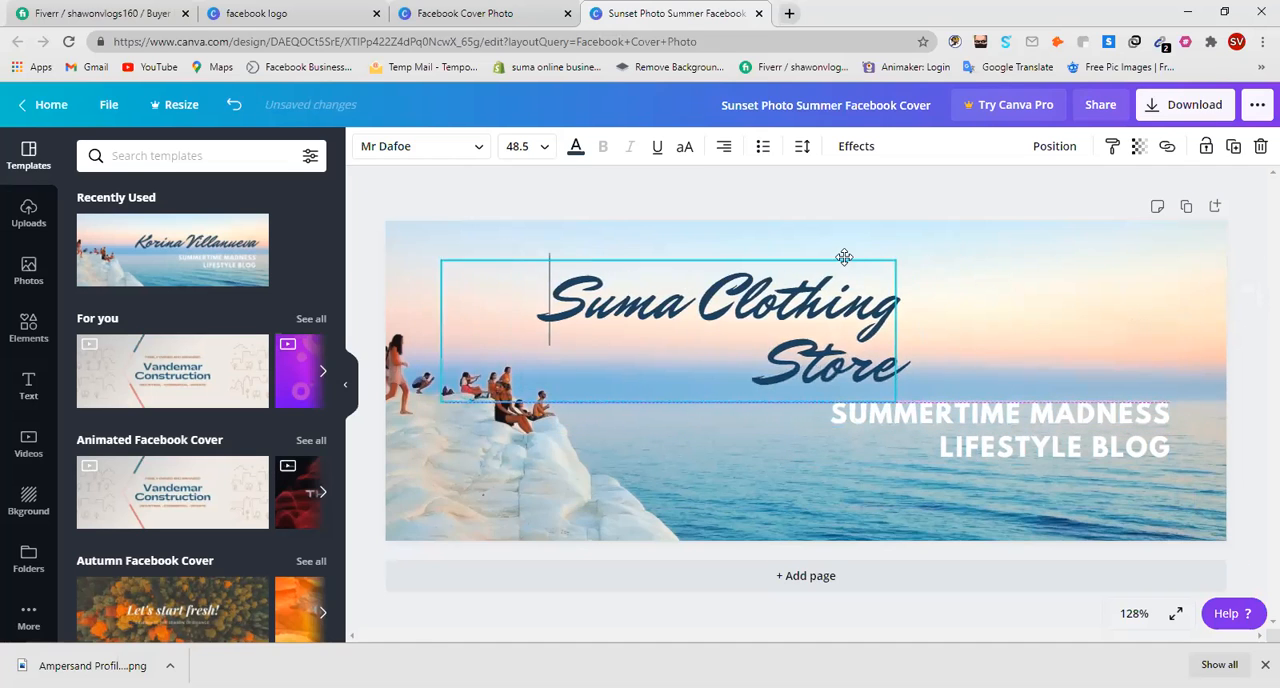
pyautogui.moveTo(897, 323); pyautogui.dragTo(1011, 335)
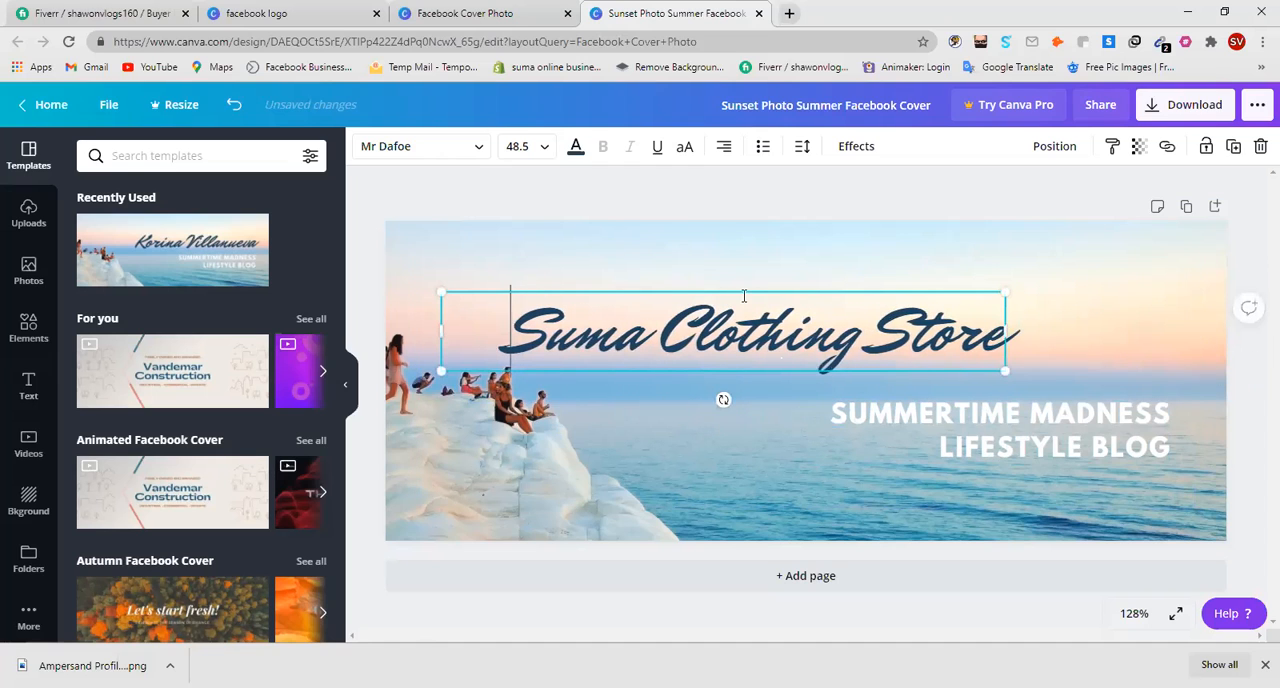
# Move the script title to the upper edge of the cover and enlarge it to font size 58.2.
pyautogui.moveTo(746, 288); pyautogui.dragTo(799, 228)
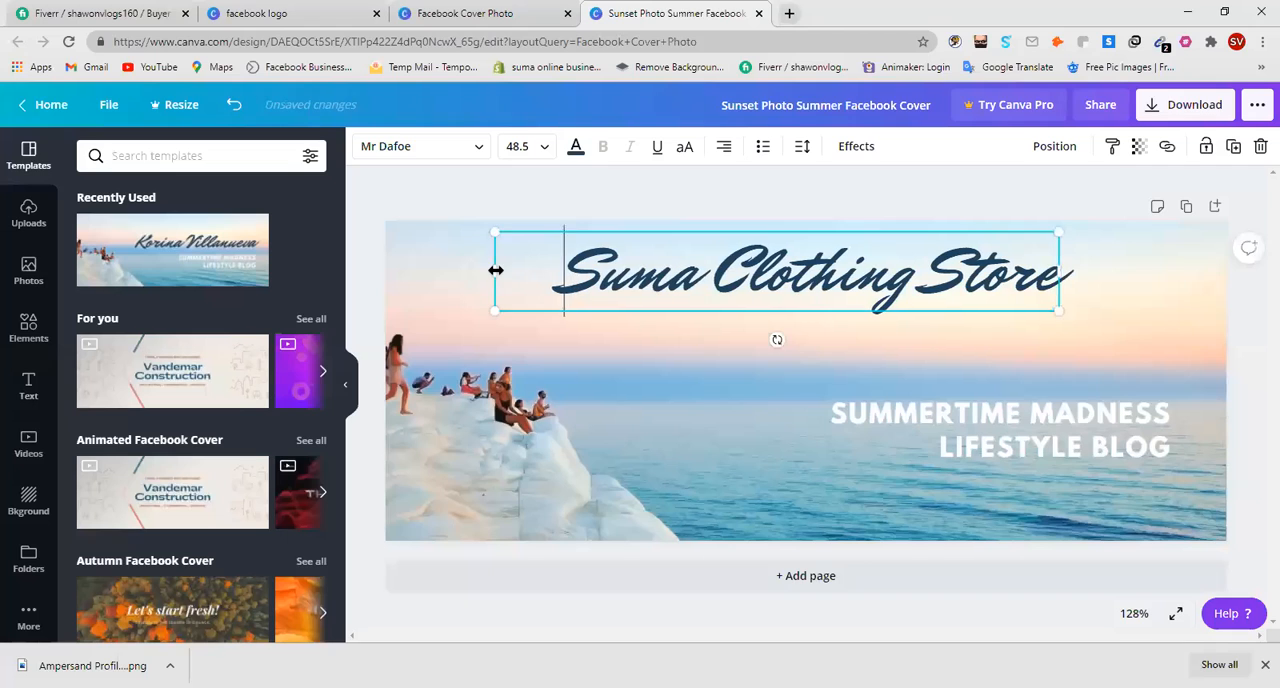
pyautogui.moveTo(470, 270); pyautogui.dragTo(417, 271)
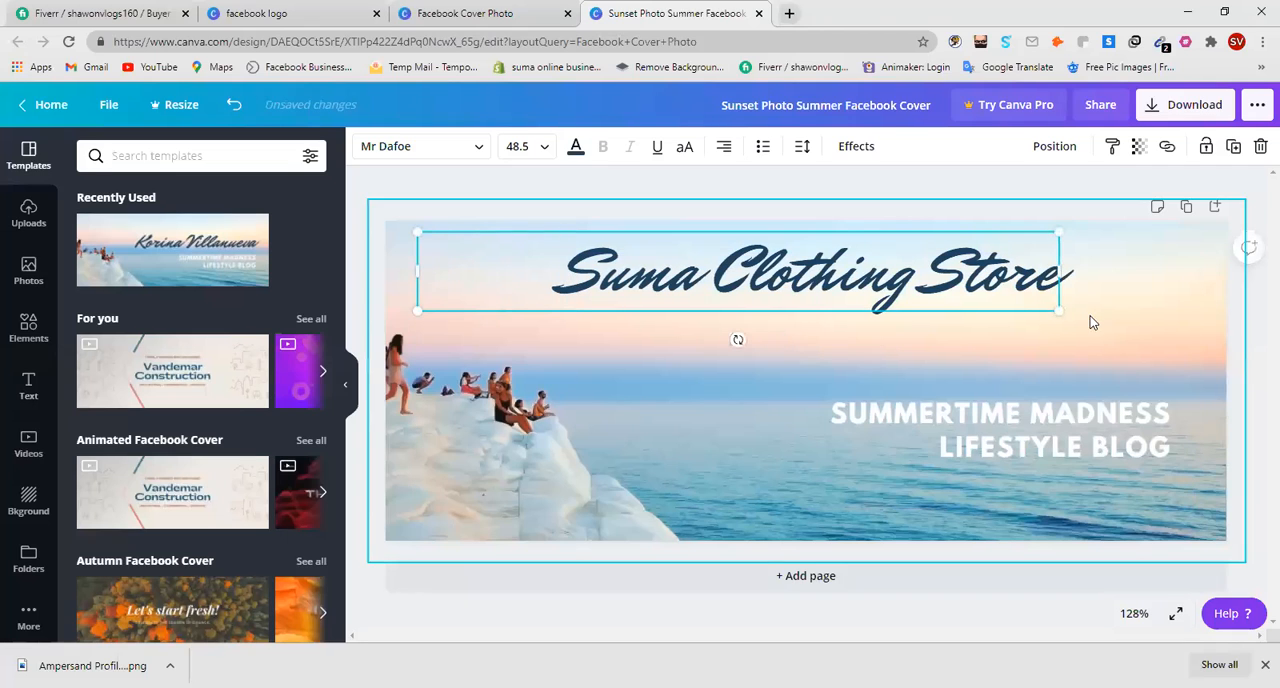
pyautogui.moveTo(1066, 281); pyautogui.dragTo(1122, 281)
pyautogui.moveTo(880, 223); pyautogui.dragTo(807, 225)
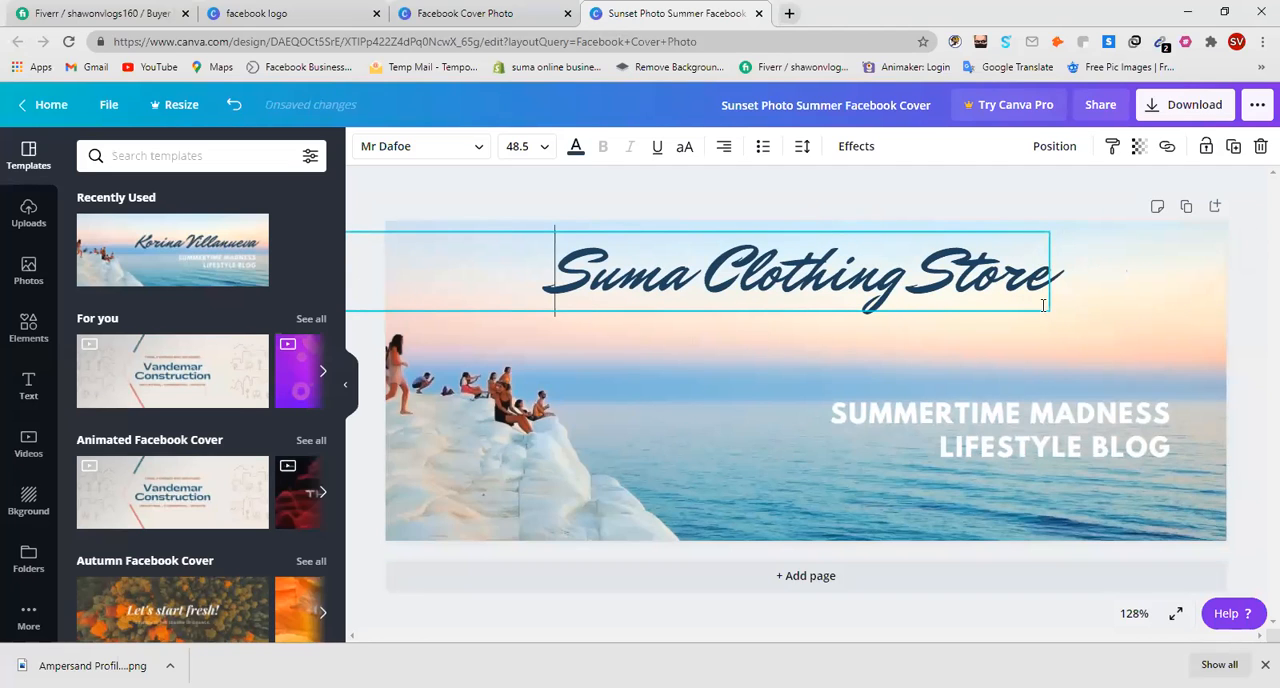
pyautogui.moveTo(1046, 309); pyautogui.dragTo(1187, 352)
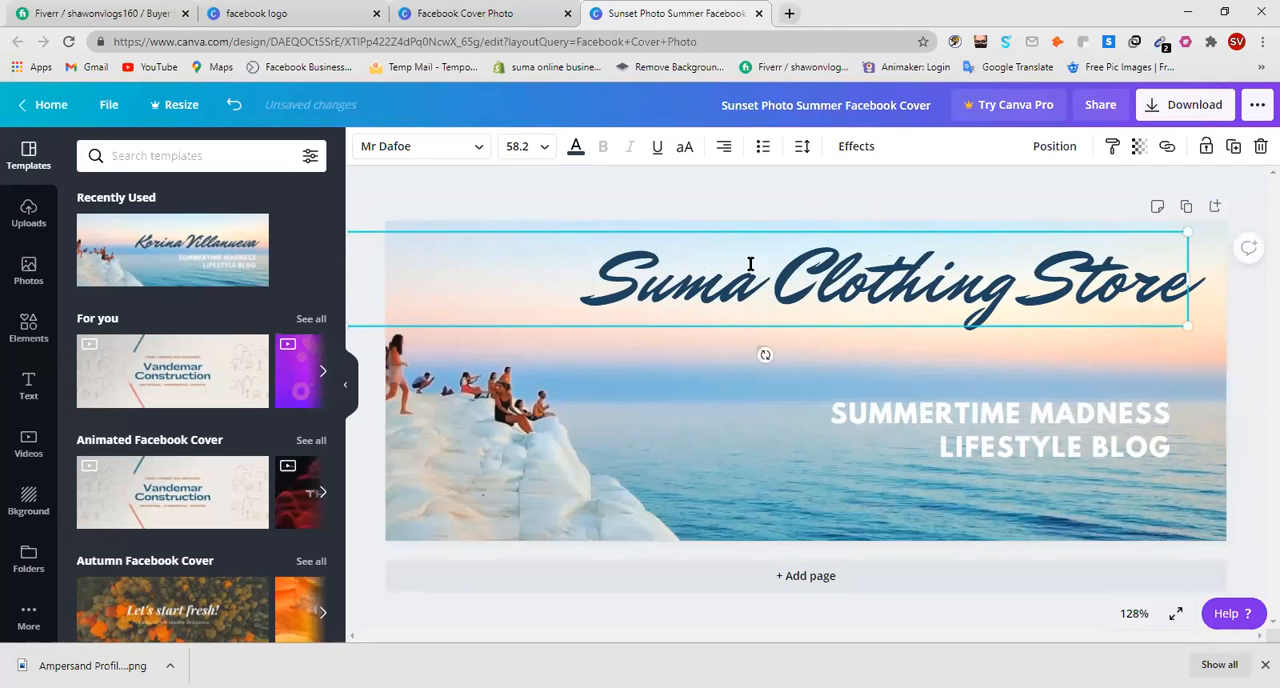
# Try the fonts Horizon, Open Sans Extra Bold, Archivo Black, League Spartan and Eczar SemiBold on the whole title.
pyautogui.doubleClick(803, 289)
pyautogui.tripleClick(803, 289)
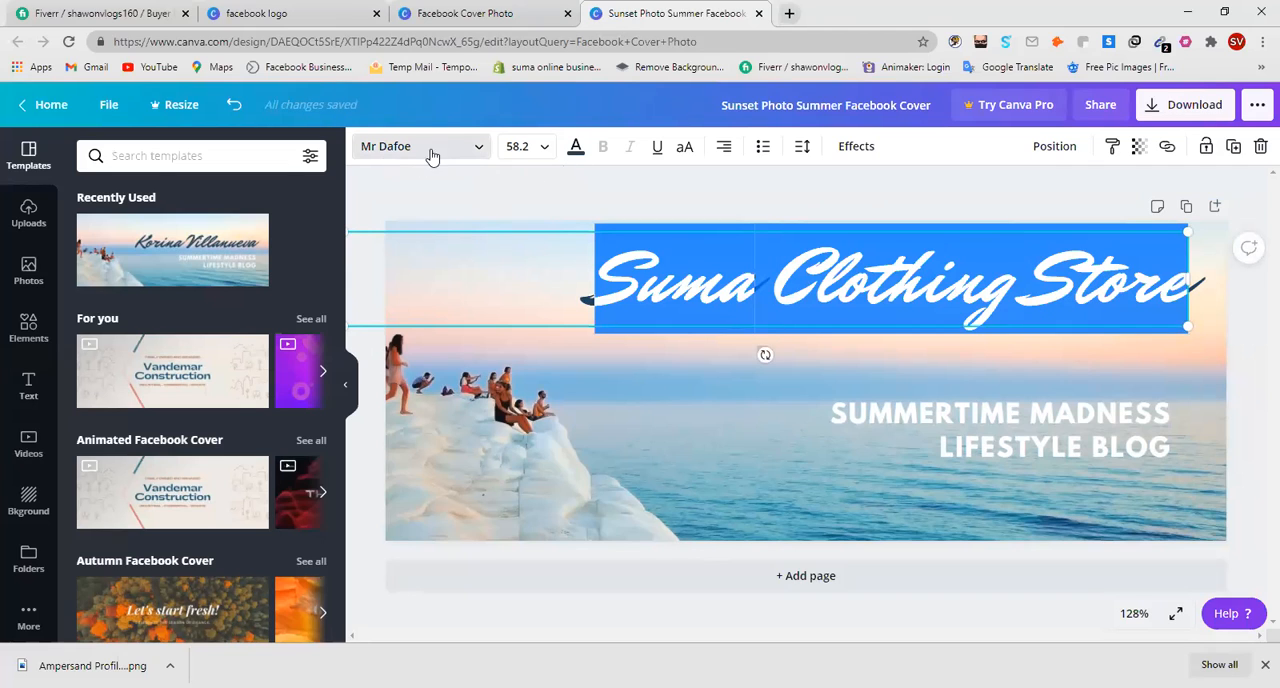
pyautogui.click(475, 148)
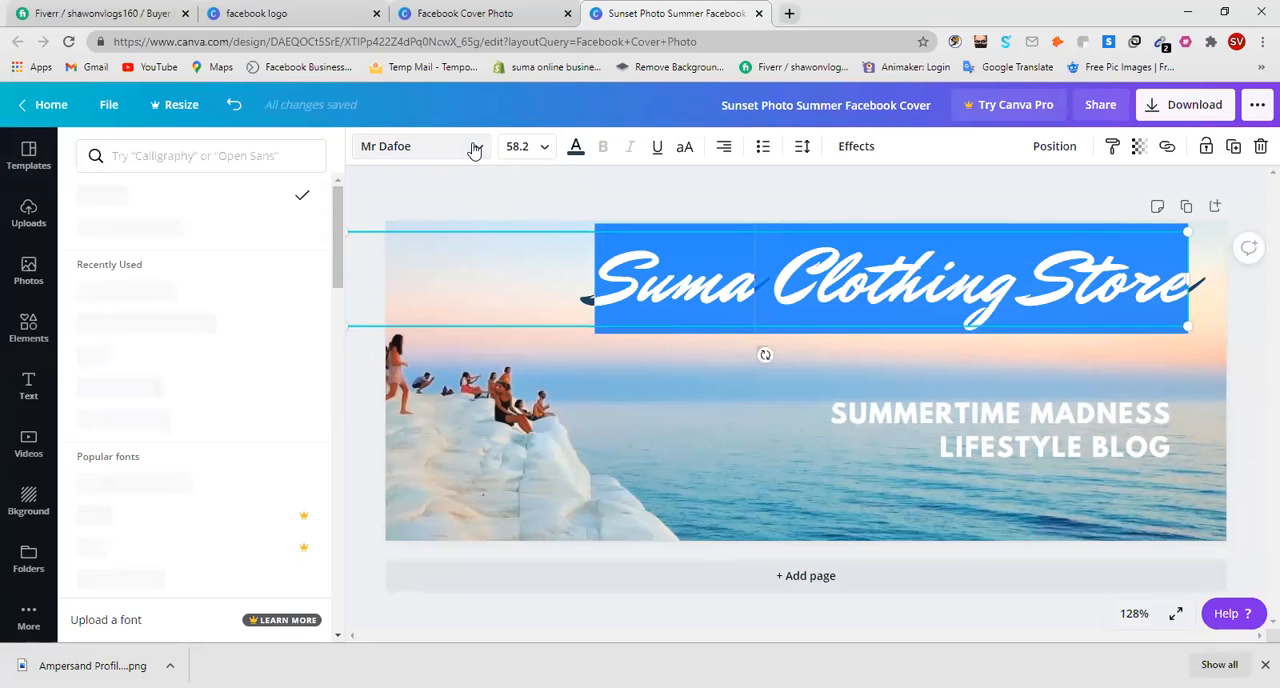
pyautogui.click(167, 390)
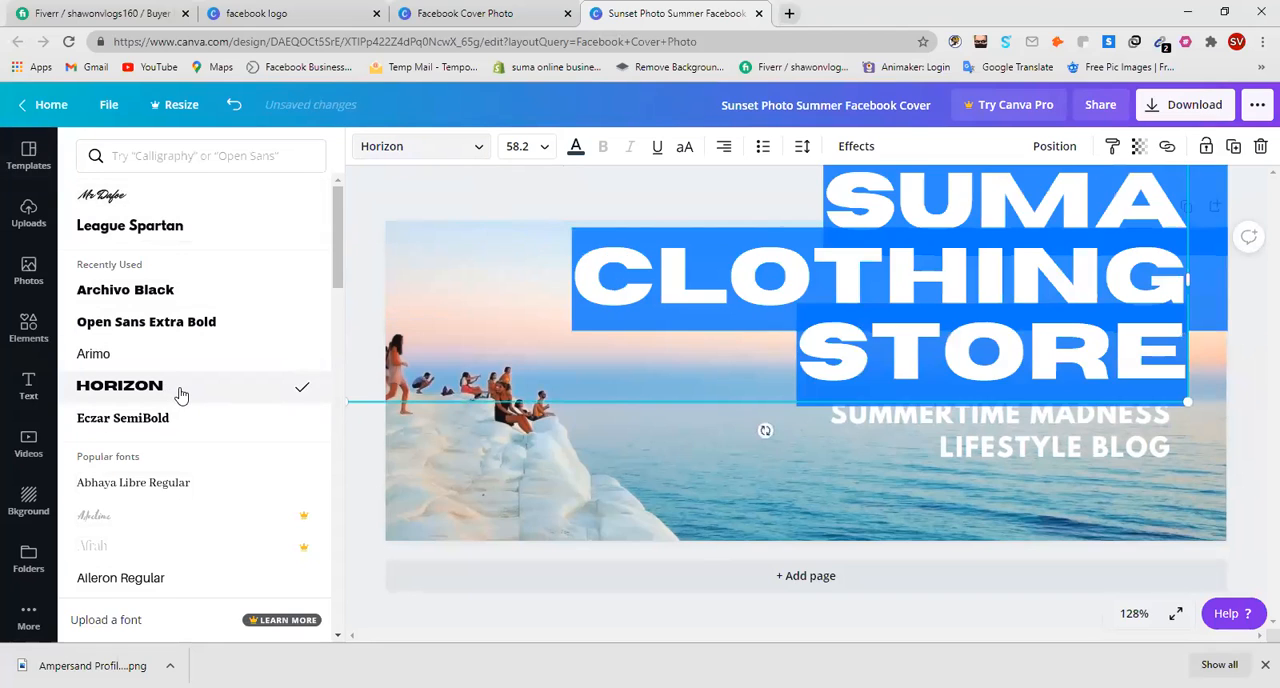
pyautogui.click(195, 324)
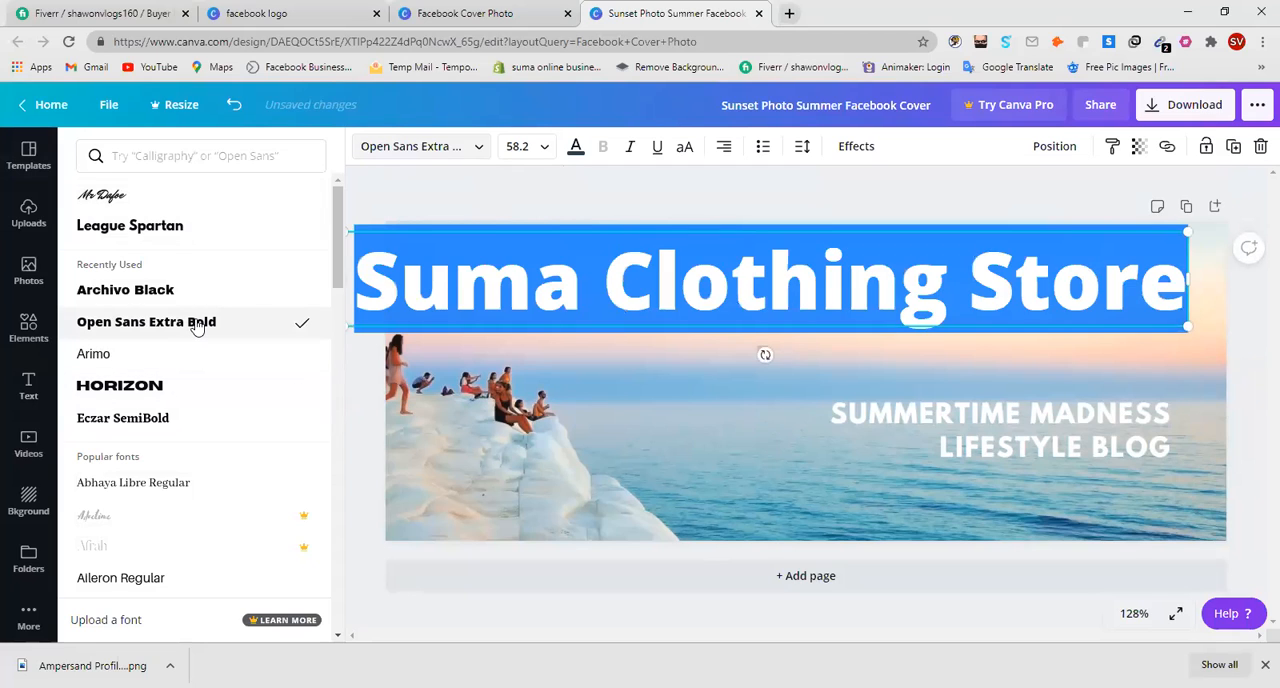
pyautogui.click(199, 289)
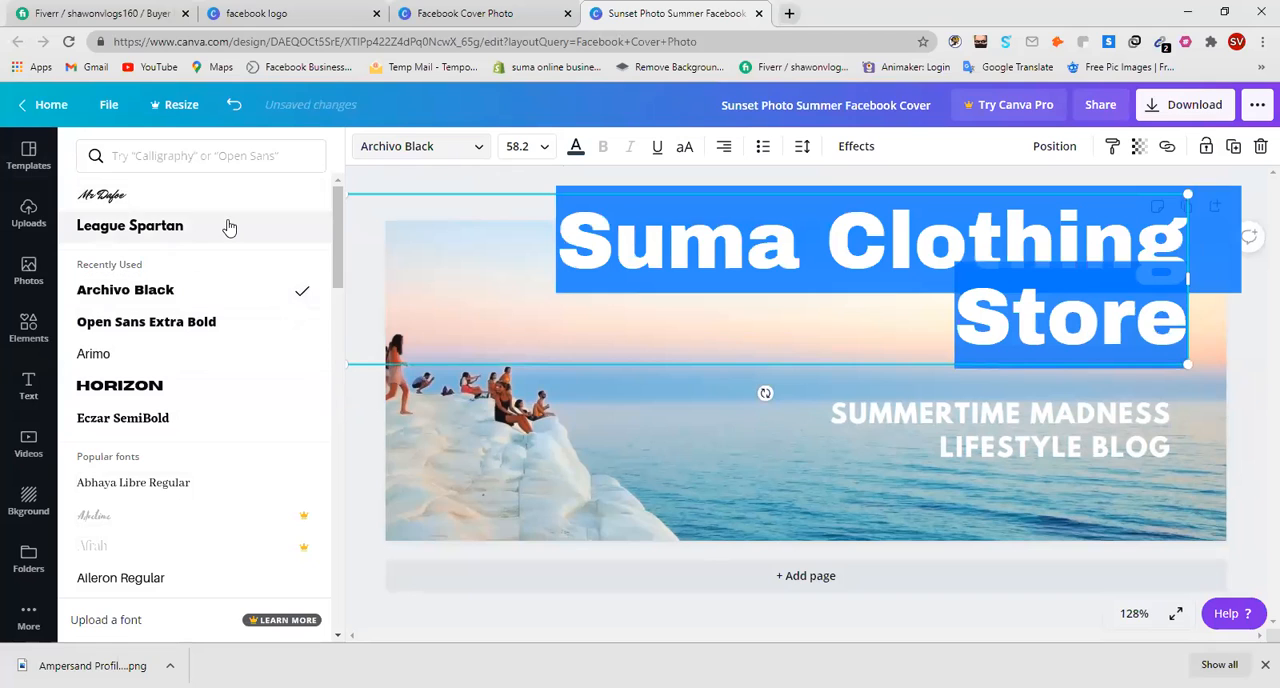
pyautogui.click(229, 226)
pyautogui.click(221, 419)
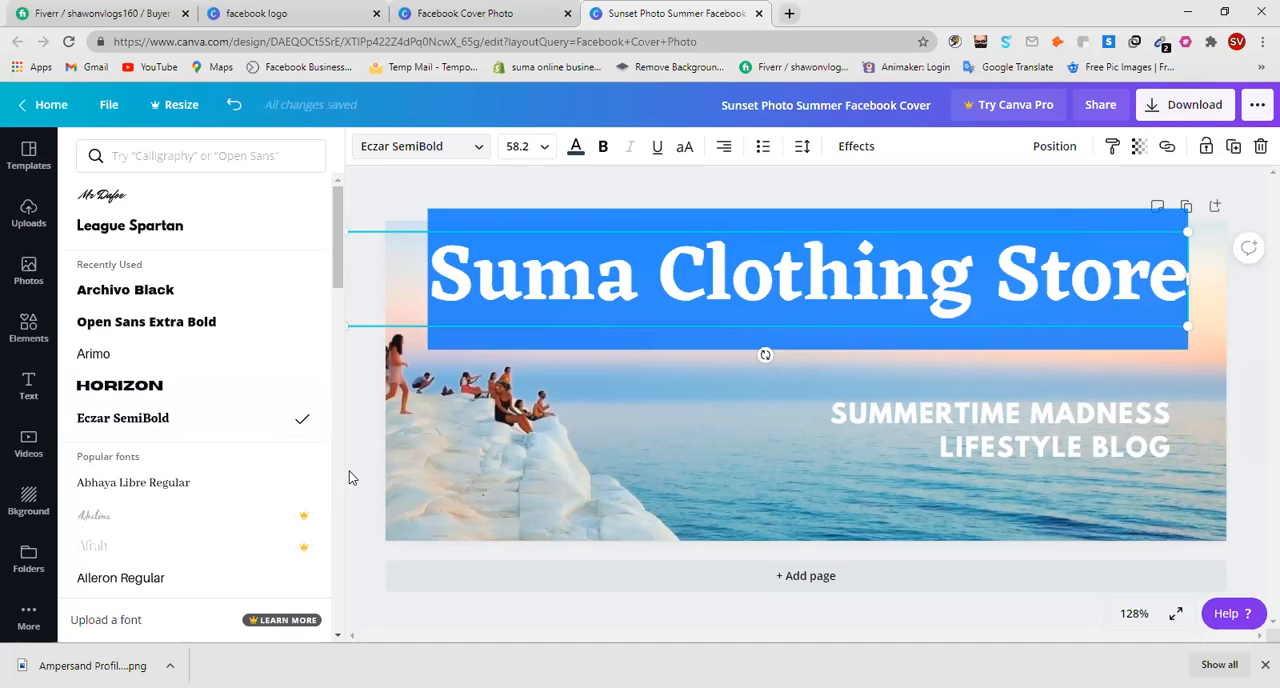
# Undo the title's font, size and placement changes and part of the added word "Store".
pyautogui.hotkey('ctrl', 'z')
pyautogui.hotkey('ctrl', 'z')
pyautogui.hotkey('ctrl', 'z')
pyautogui.hotkey('ctrl', 'z')
pyautogui.hotkey('ctrl', 'z')
pyautogui.hotkey('ctrl', 'z')
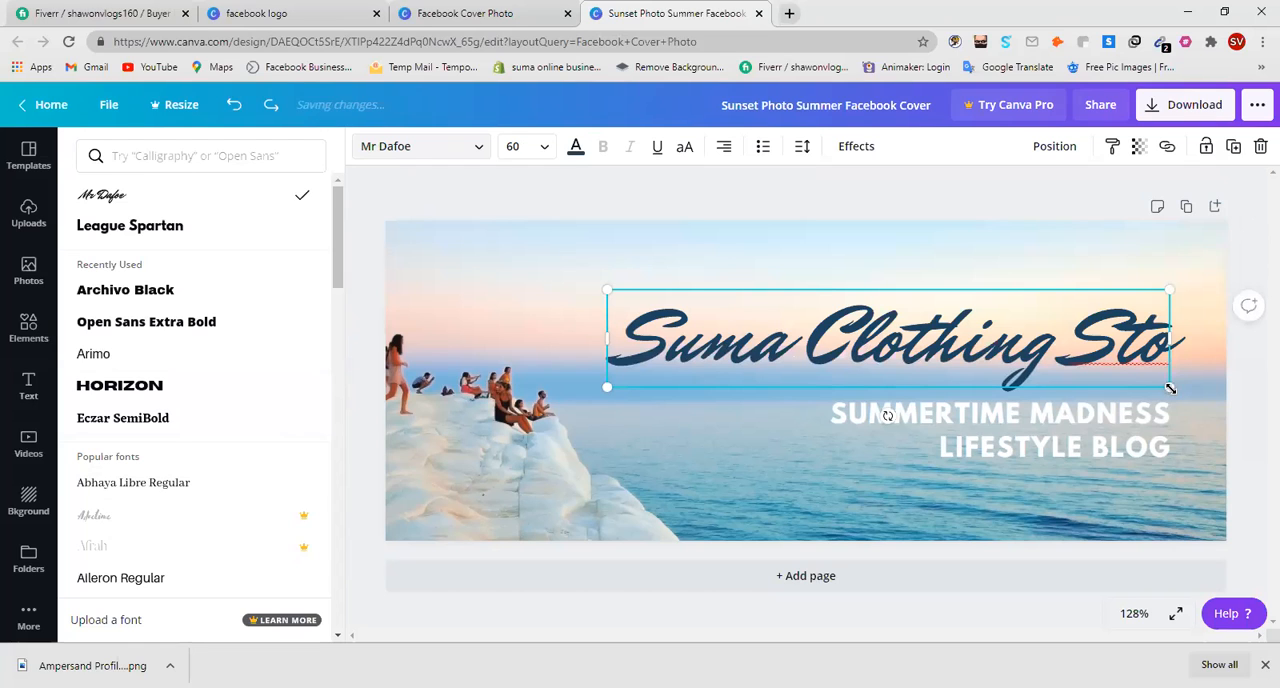
# Try shifting the partial title toward the cliff side of the cover and resizing it to font size 63.5.
pyautogui.moveTo(1170, 388); pyautogui.dragTo(1224, 394)
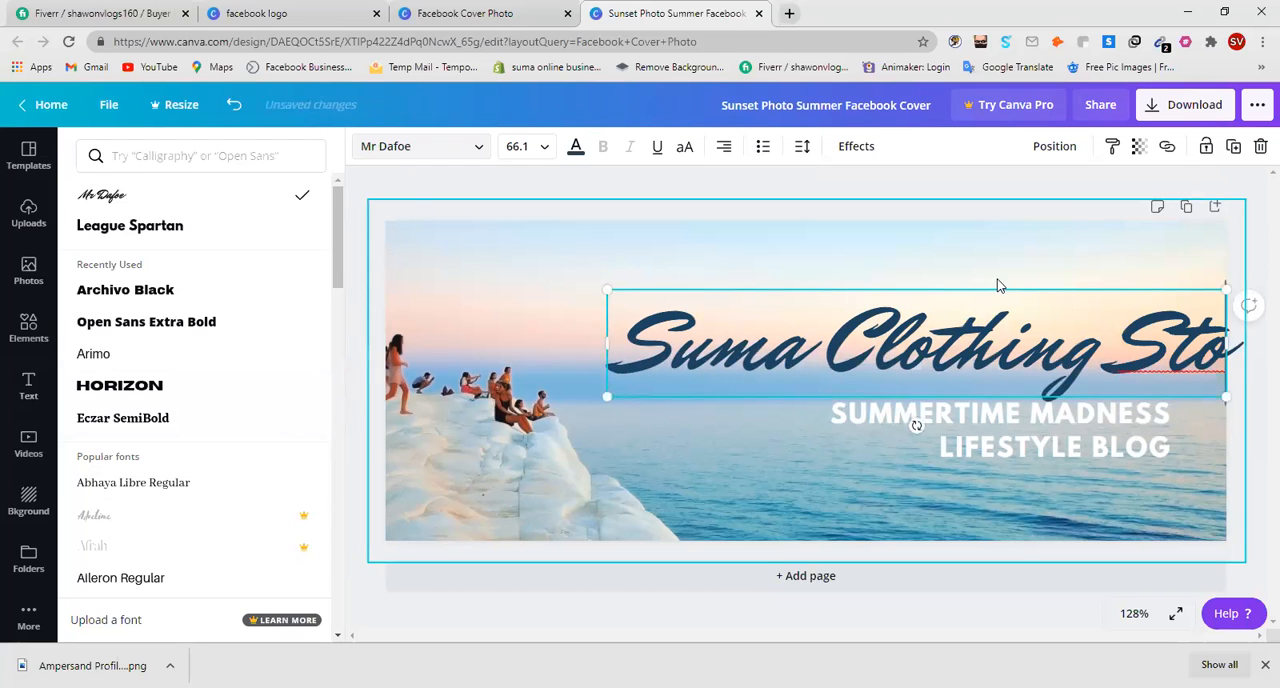
pyautogui.moveTo(1015, 291); pyautogui.dragTo(856, 254)
pyautogui.moveTo(1062, 313); pyautogui.dragTo(995, 320)
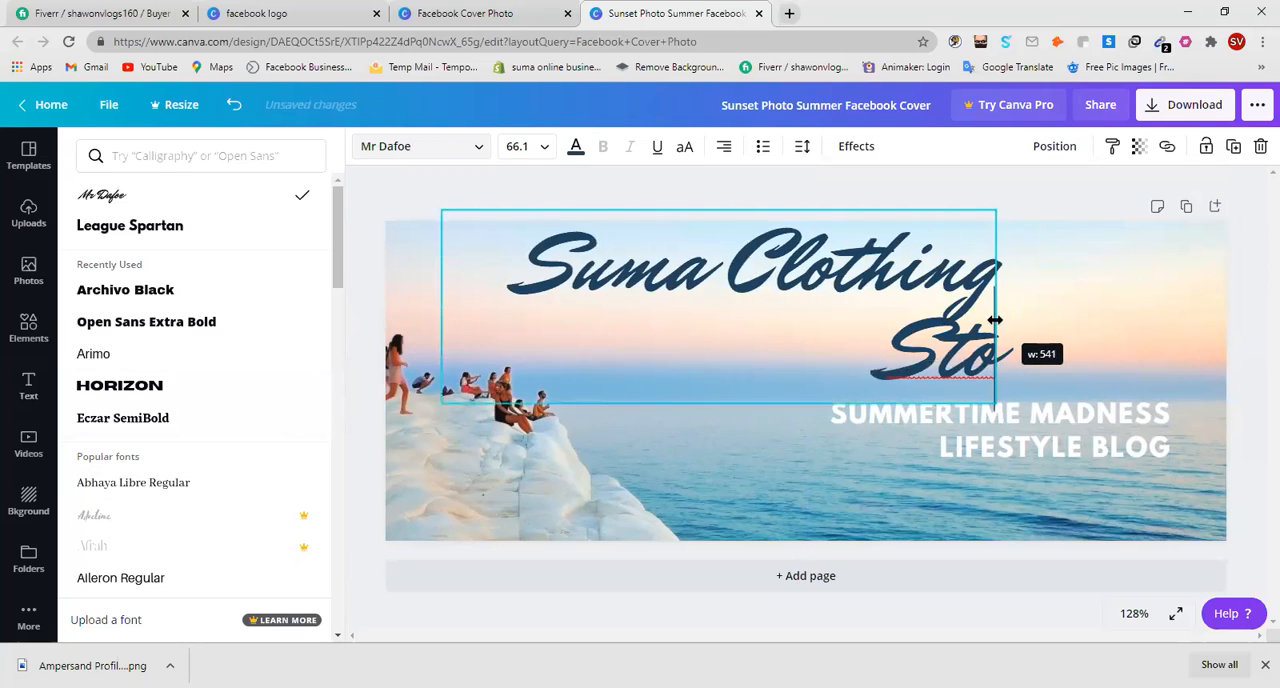
pyautogui.moveTo(1001, 405); pyautogui.dragTo(1060, 400)
pyautogui.doubleClick(935, 288)
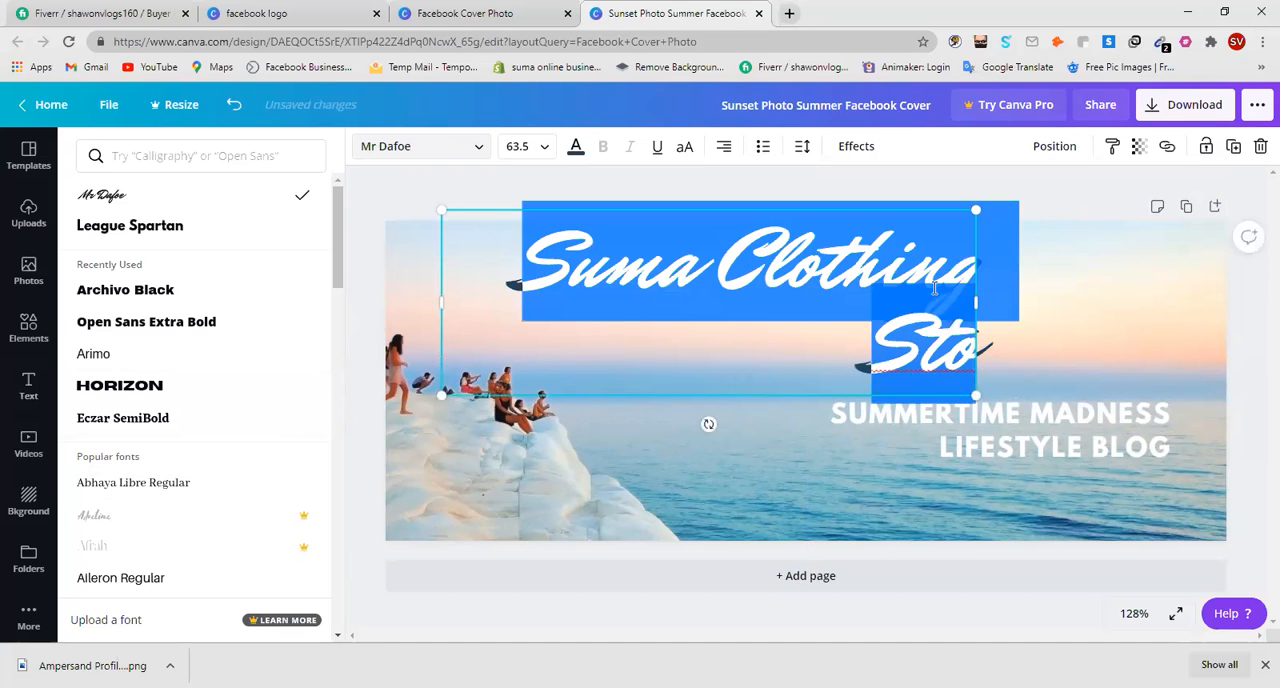
# Undo the title's resizing and its typed words back to "Suma".
pyautogui.hotkey('ctrl', 'z')
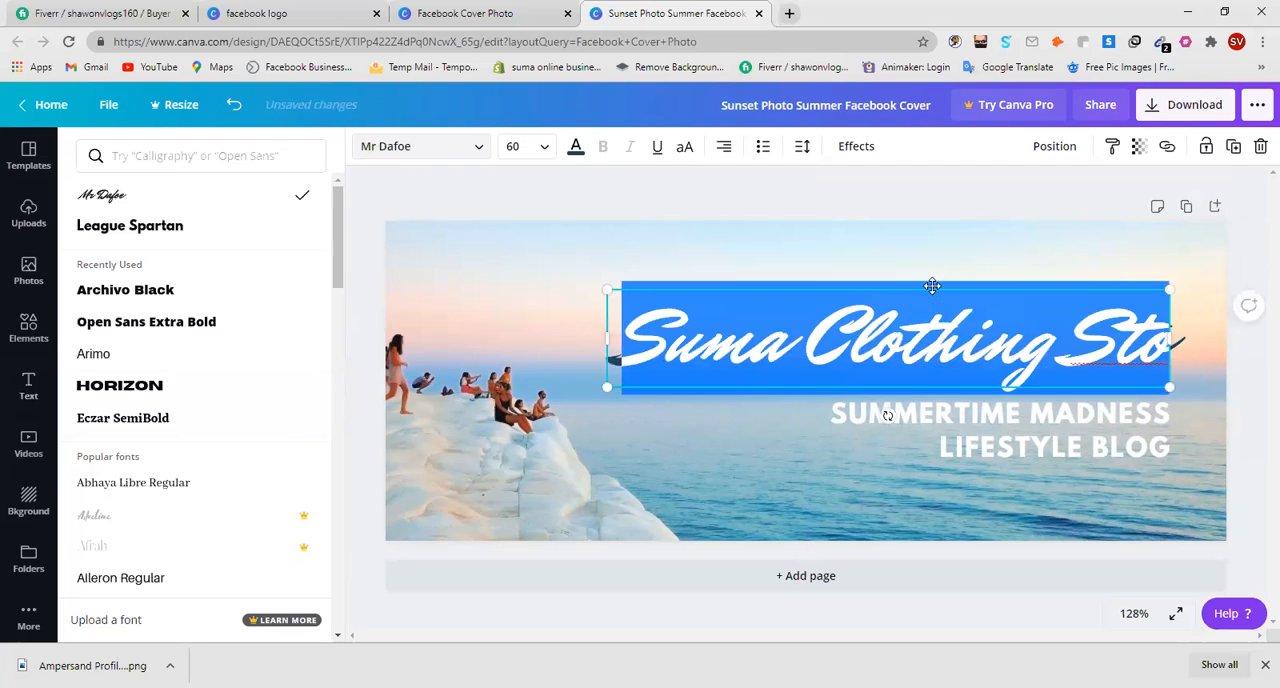
pyautogui.hotkey('ctrl', 'z')
pyautogui.hotkey('ctrl', 'z')
pyautogui.hotkey('ctrl', 'z')
pyautogui.hotkey('ctrl', 'z')
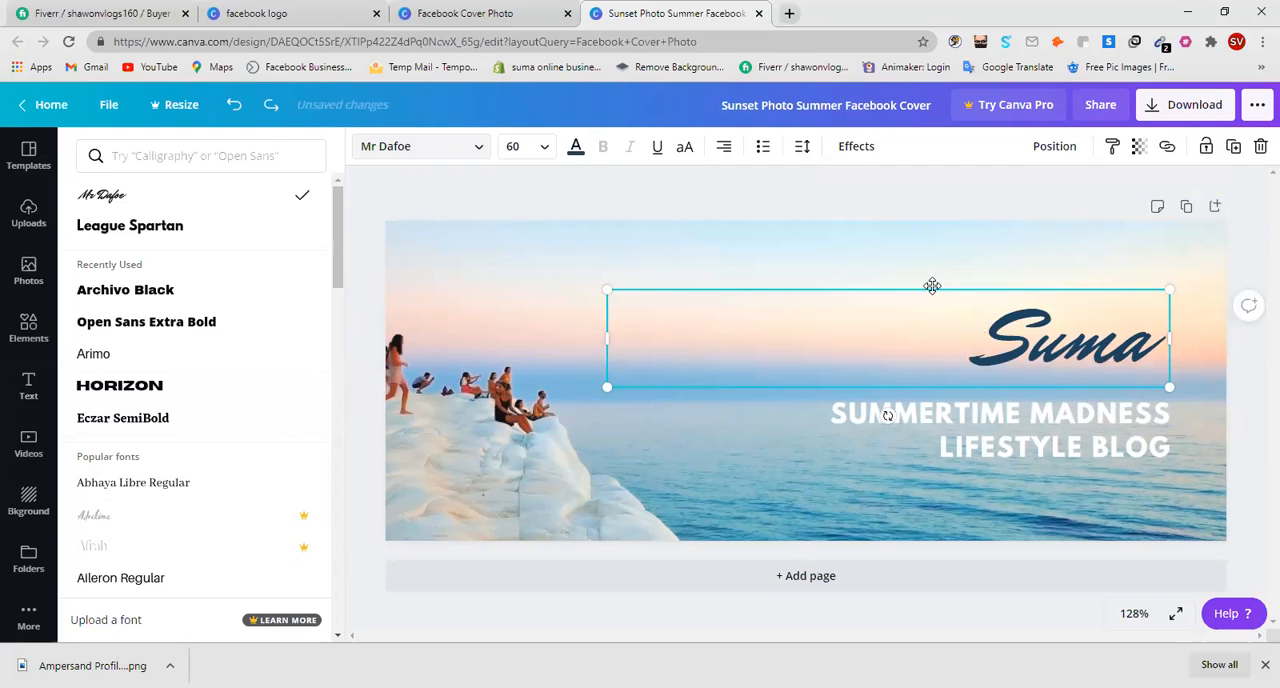
# Complete the title after "Suma" with the words "Clothing Storer".
pyautogui.write('C')
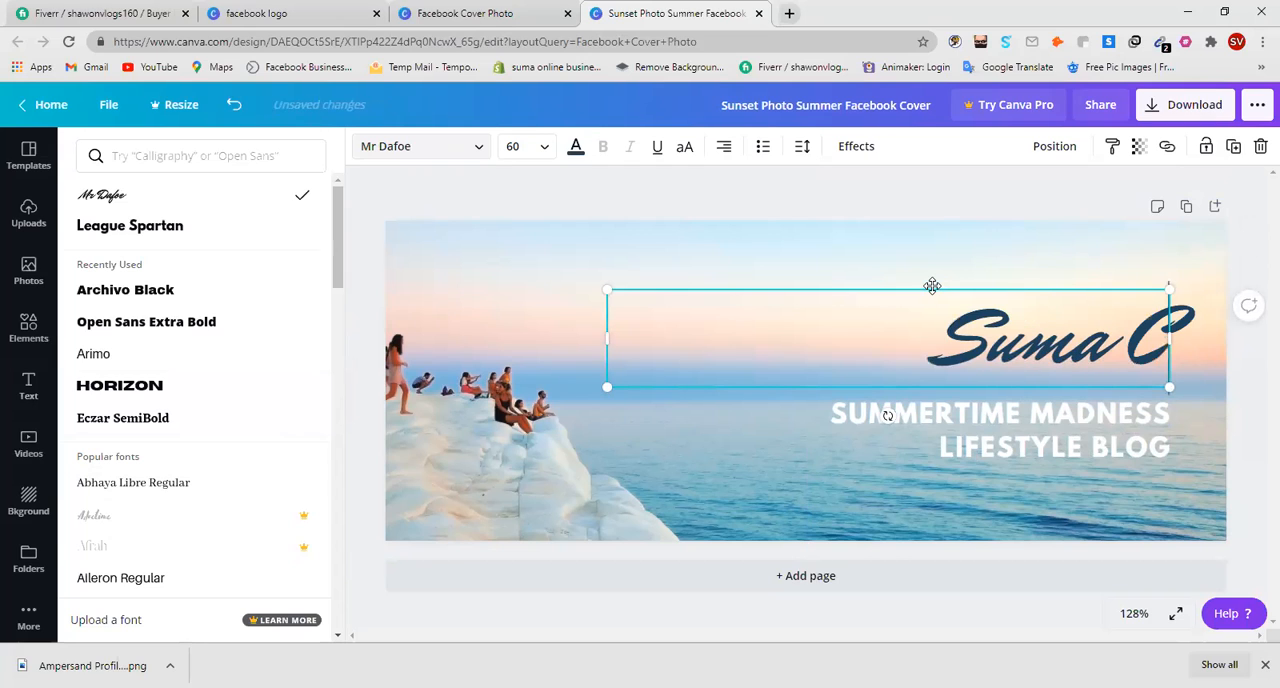
pyautogui.write('lothing')
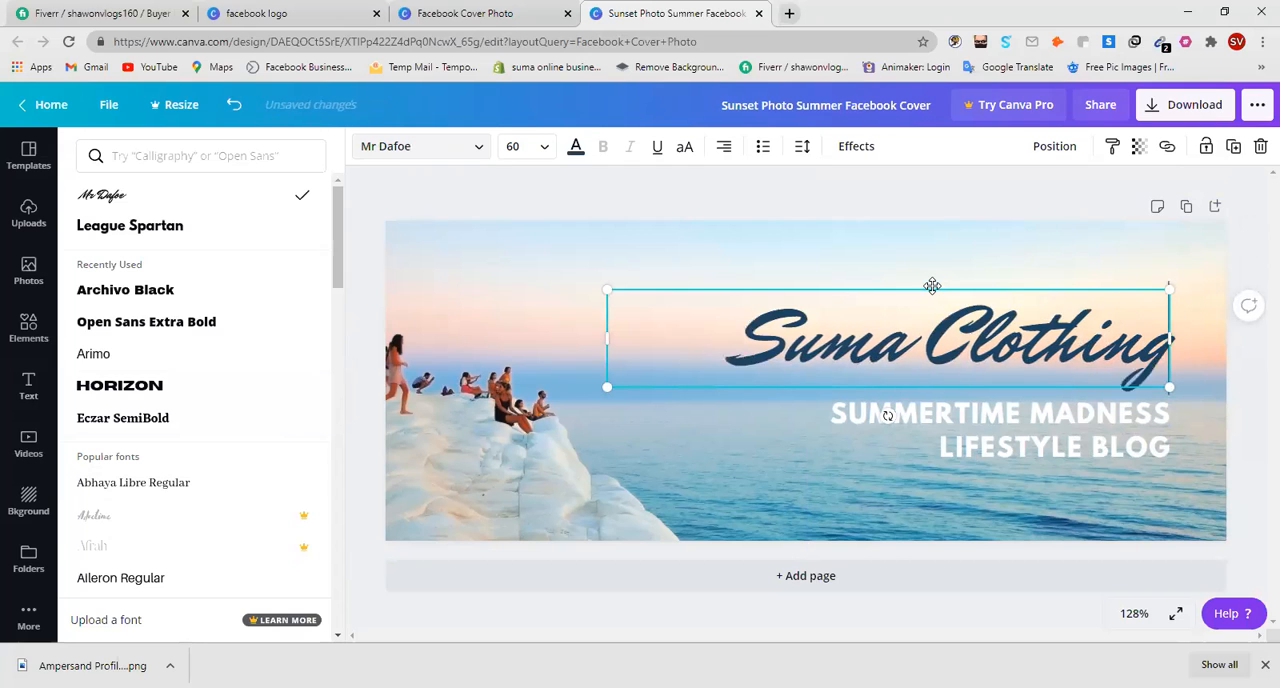
pyautogui.write(' Storer')
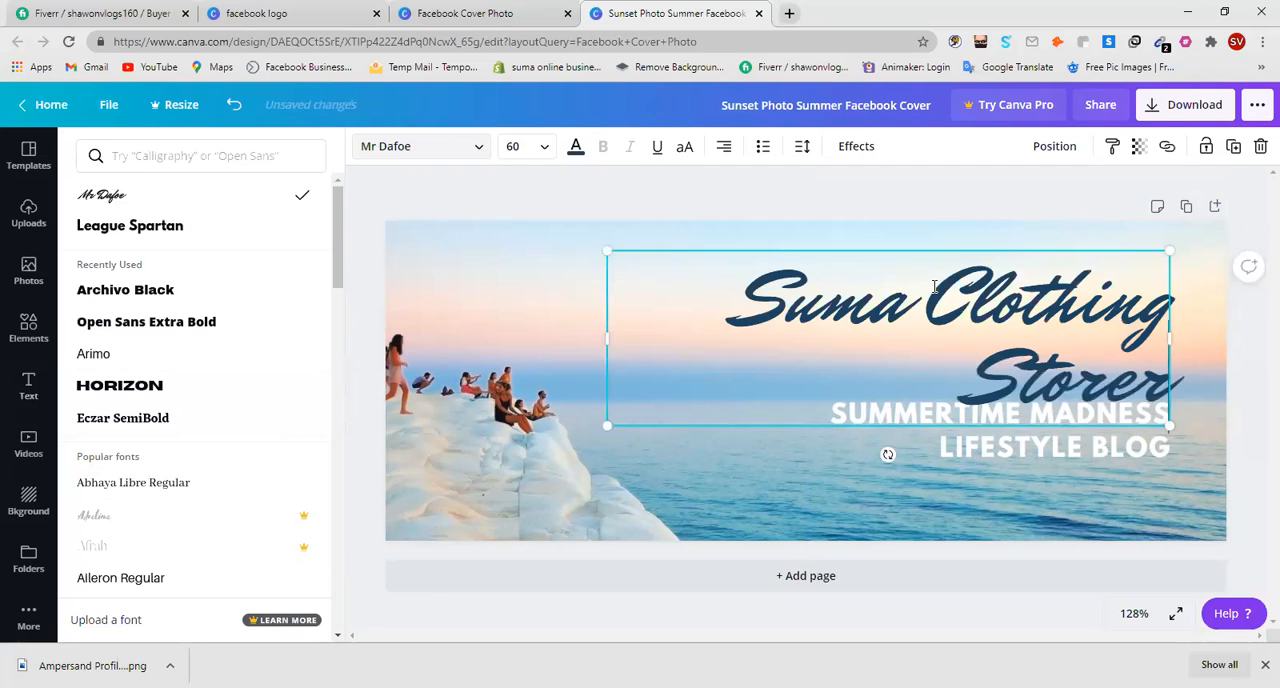
# Enlarge the title to font size 63.4 and place it on one line along the cover's upper edge.
pyautogui.moveTo(1010, 247); pyautogui.dragTo(759, 228)
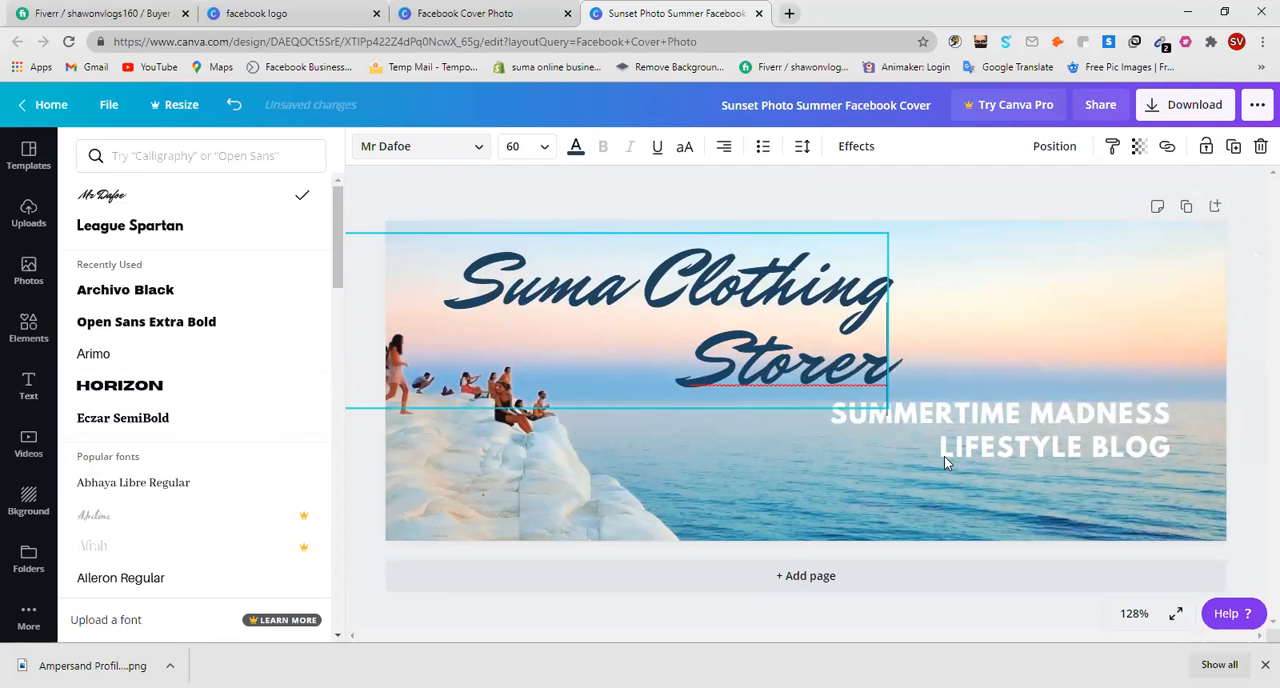
pyautogui.moveTo(889, 408); pyautogui.dragTo(920, 412)
pyautogui.moveTo(1040, 318); pyautogui.dragTo(1082, 322)
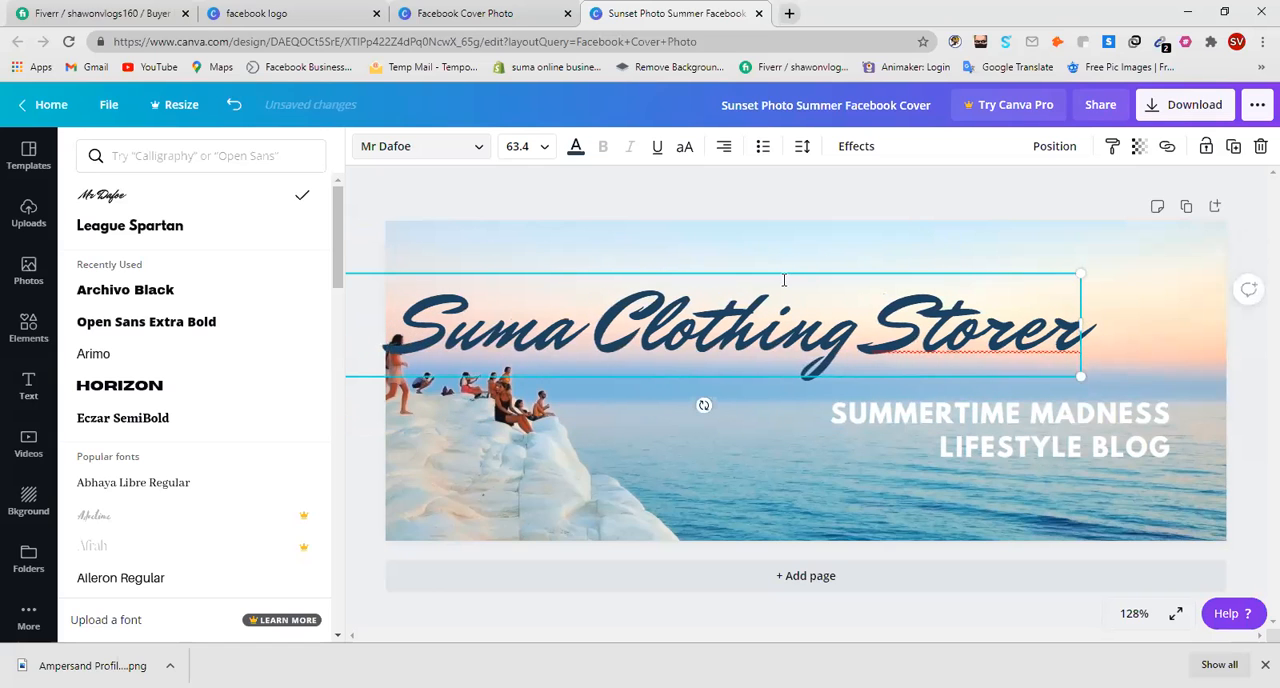
pyautogui.moveTo(782, 266); pyautogui.dragTo(876, 217)
pyautogui.click(757, 376)
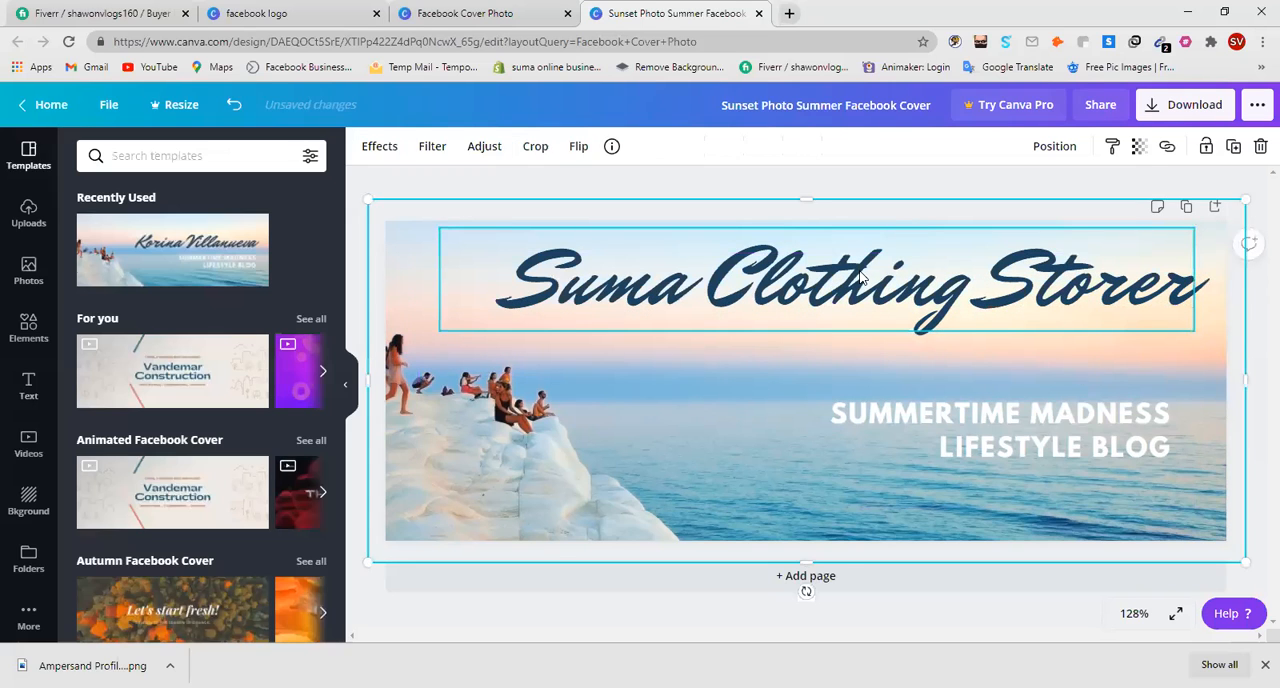
# Give the whole title text a custom dark magenta colour, #57073E.
pyautogui.doubleClick(860, 276)
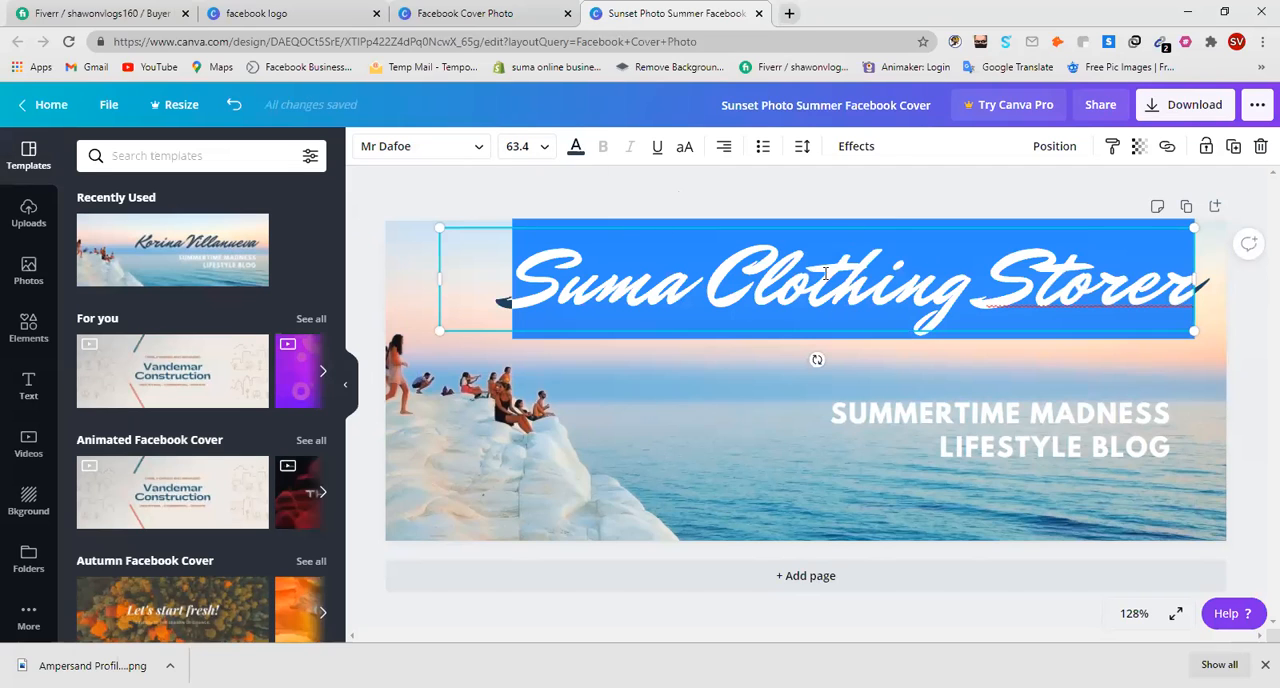
pyautogui.click(578, 152)
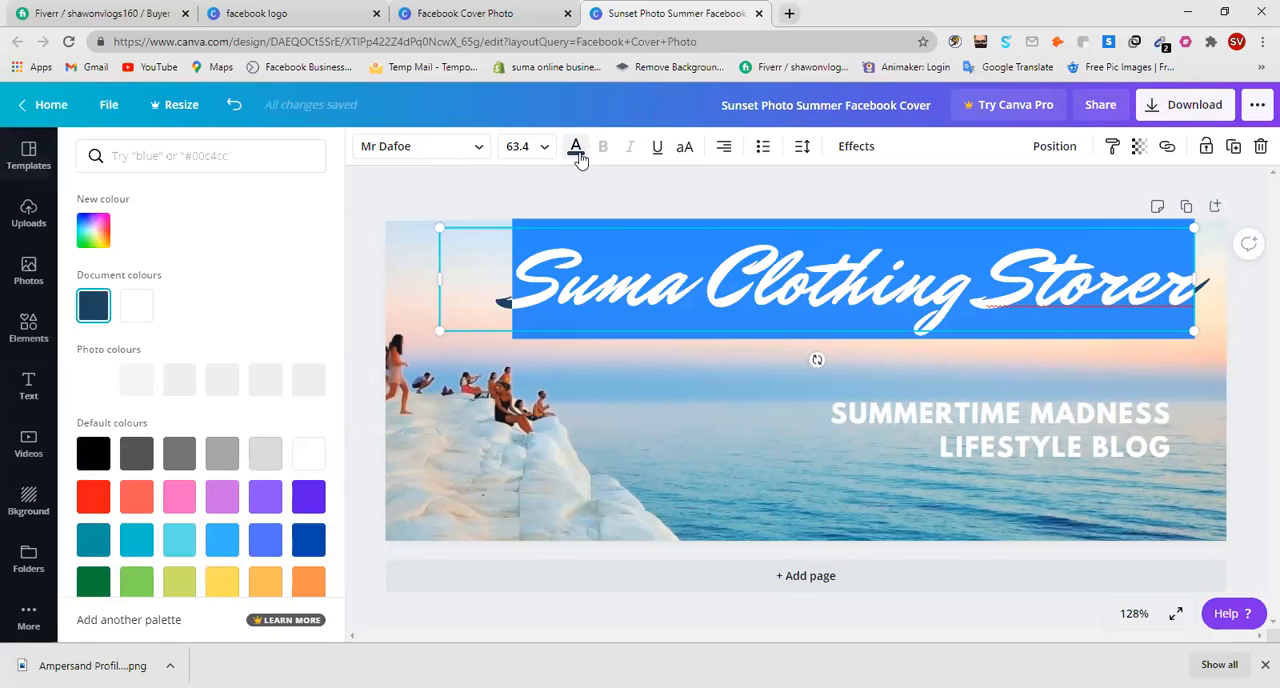
pyautogui.click(95, 230)
pyautogui.click(274, 295)
pyautogui.click(285, 326)
pyautogui.click(275, 369)
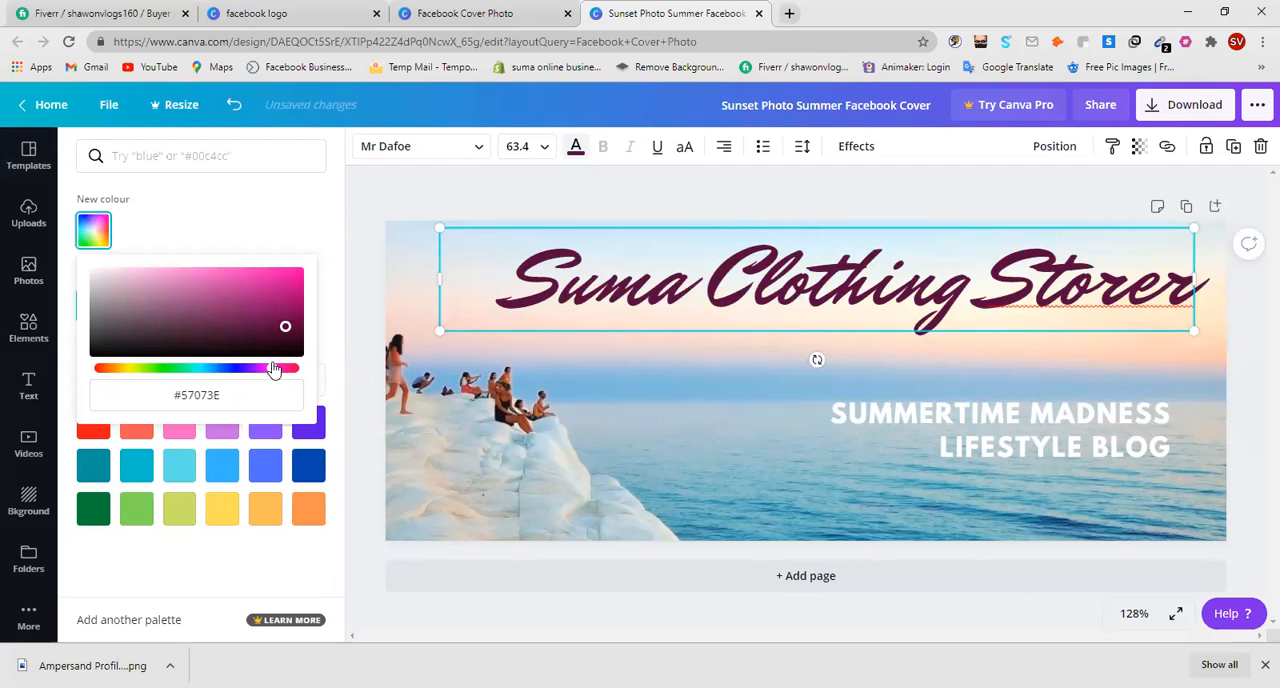
# Try other custom shades on the title, ending with bright green #09F475.
pyautogui.click(283, 282)
pyautogui.click(284, 272)
pyautogui.moveTo(259, 281)
pyautogui.mouseDown()
pyautogui.moveTo(206, 289)
pyautogui.moveTo(176, 311)
pyautogui.mouseUp()
pyautogui.click(276, 279)
pyautogui.moveTo(186, 369); pyautogui.dragTo(178, 371)
pyautogui.moveTo(286, 294); pyautogui.dragTo(296, 275)
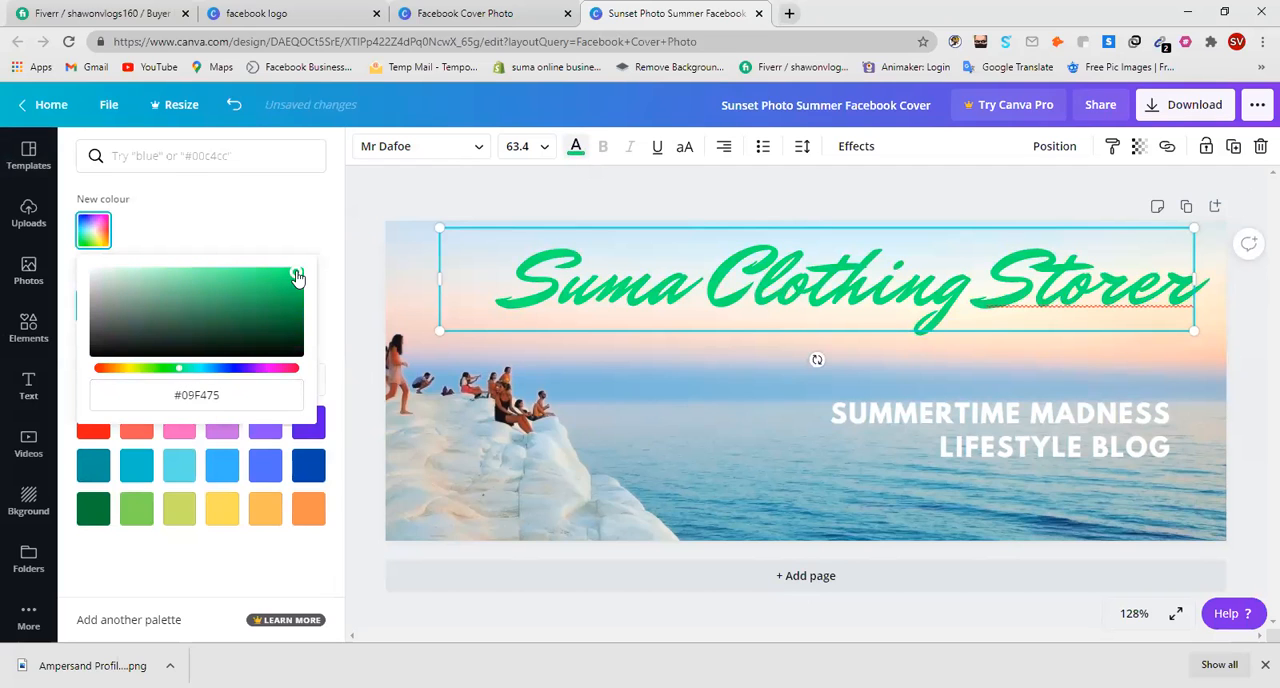
# Try a turquoise custom colour, #0FE6E0, on the title.
pyautogui.moveTo(160, 374)
pyautogui.mouseDown()
pyautogui.moveTo(129, 371)
pyautogui.moveTo(196, 368)
pyautogui.mouseUp()
pyautogui.click(303, 286)
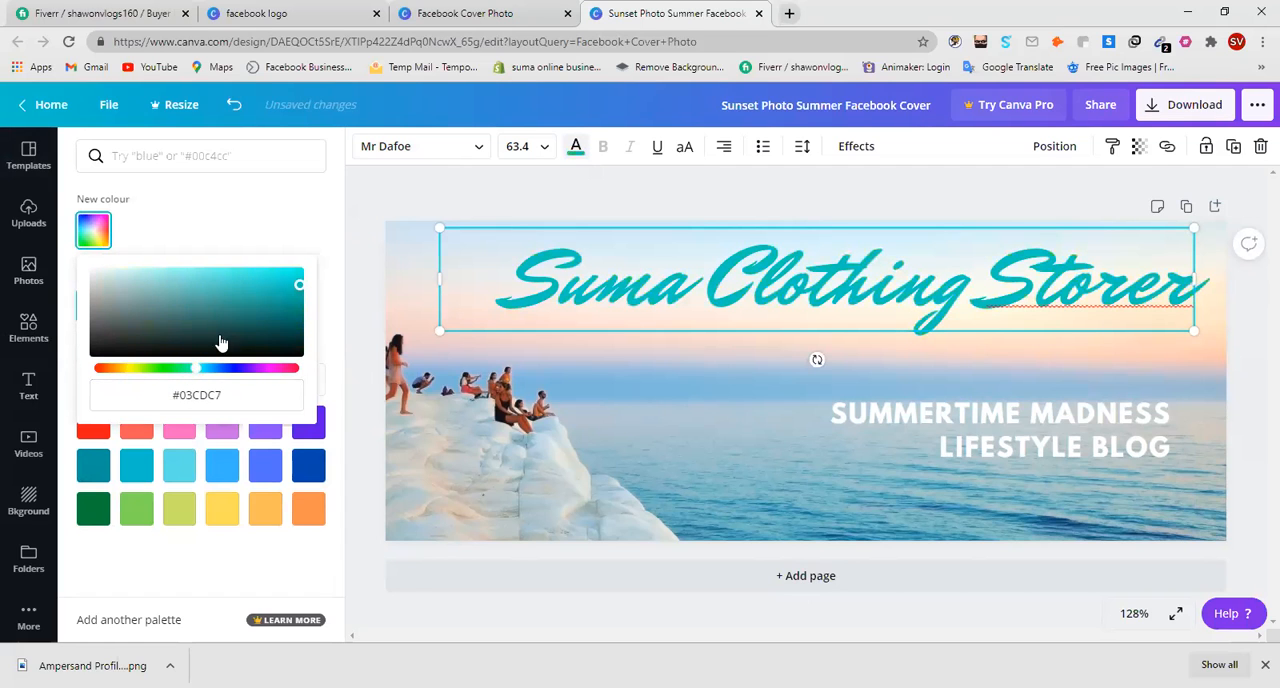
pyautogui.click(289, 276)
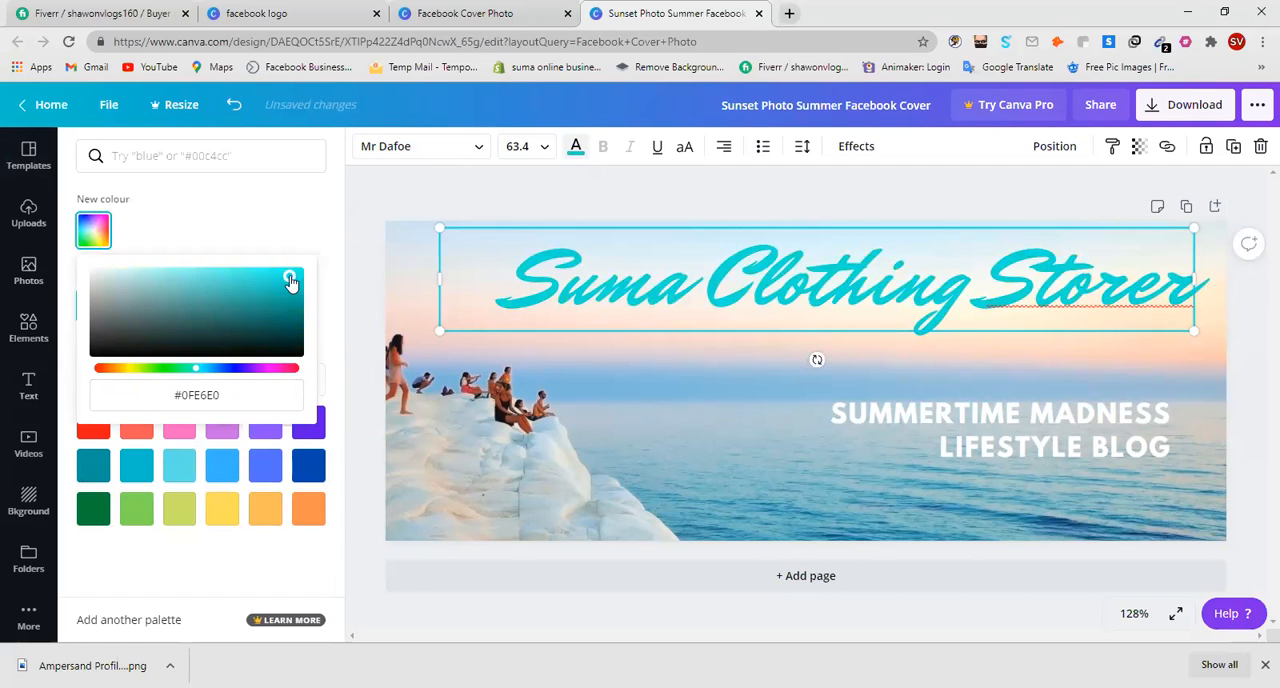
# Change the title's custom colour to a bright purple close to #880FE6.
pyautogui.click(247, 370)
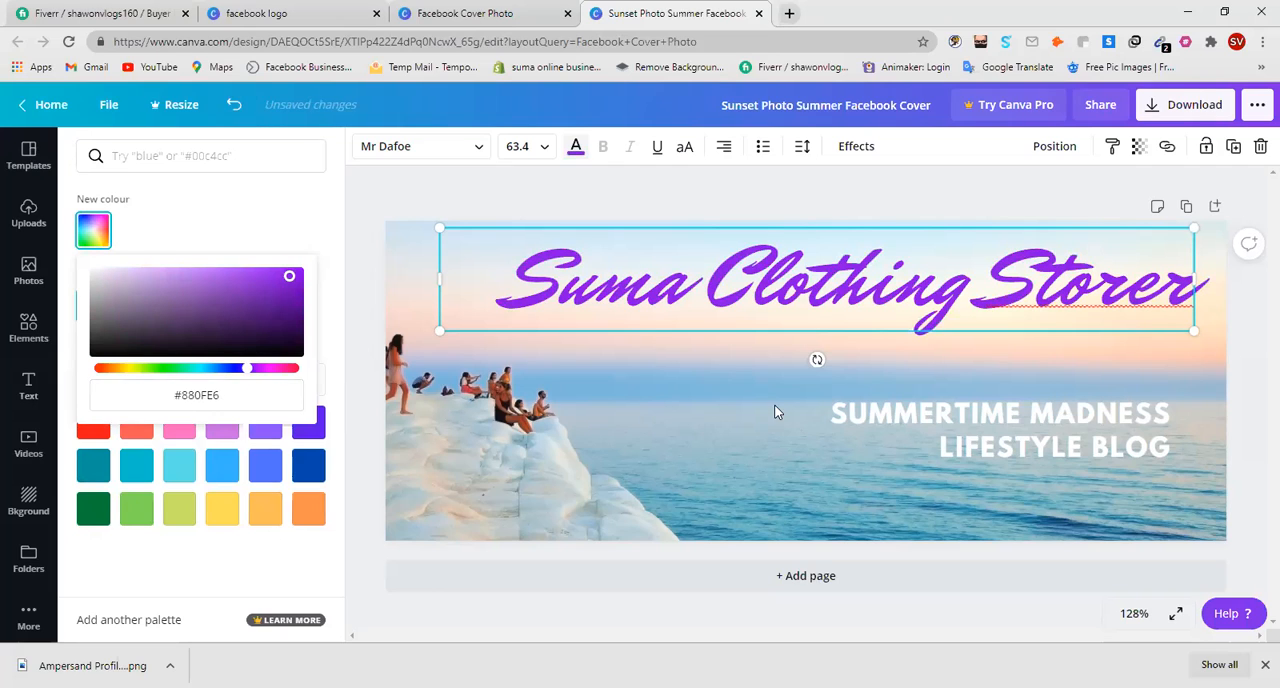
pyautogui.click(282, 276)
pyautogui.click(694, 407)
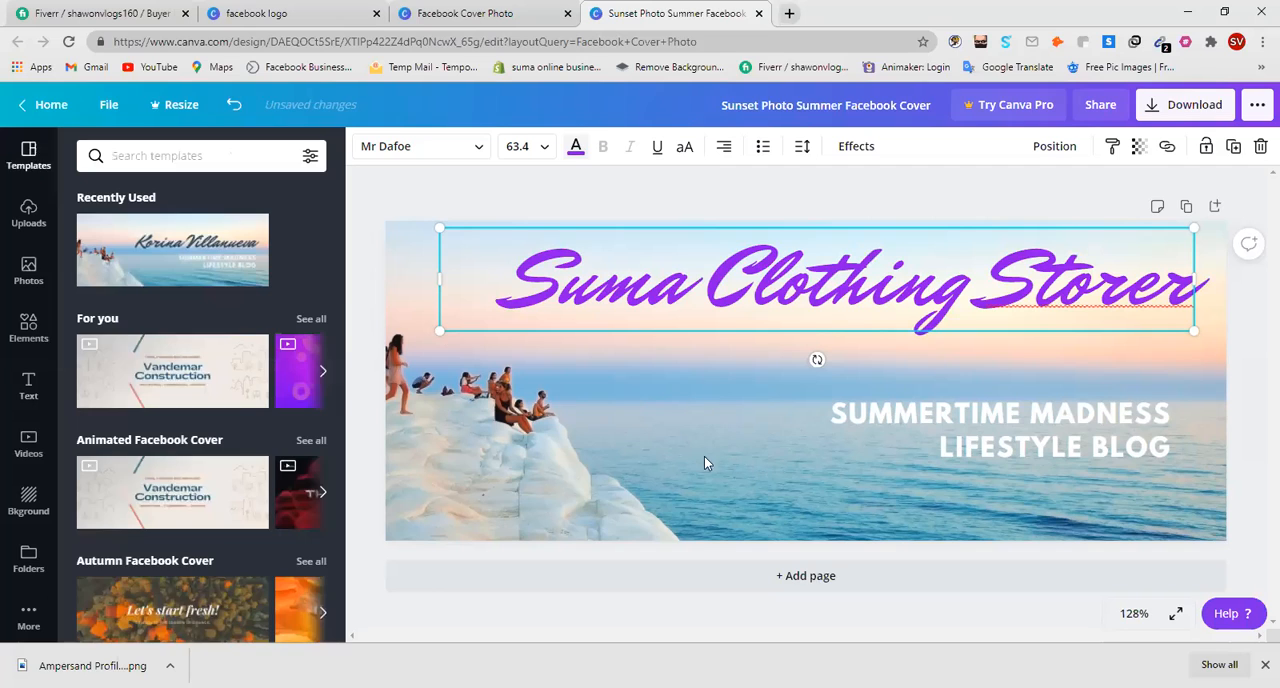
# Clear both lines of the "Summertime Madness Lifestyle Blog" text and move its empty text box up towards the title.
pyautogui.tripleClick(1040, 430)
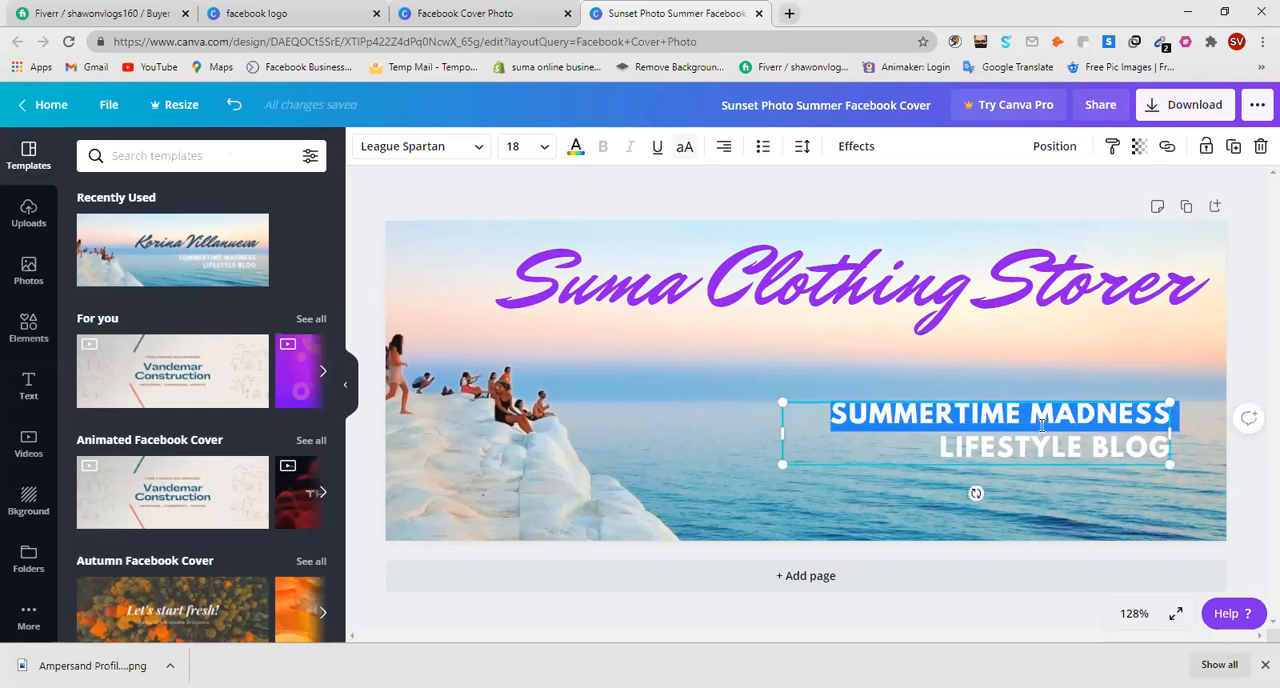
pyautogui.press('BackSpace')
pyautogui.tripleClick(1108, 428)
pyautogui.press('BackSpace')
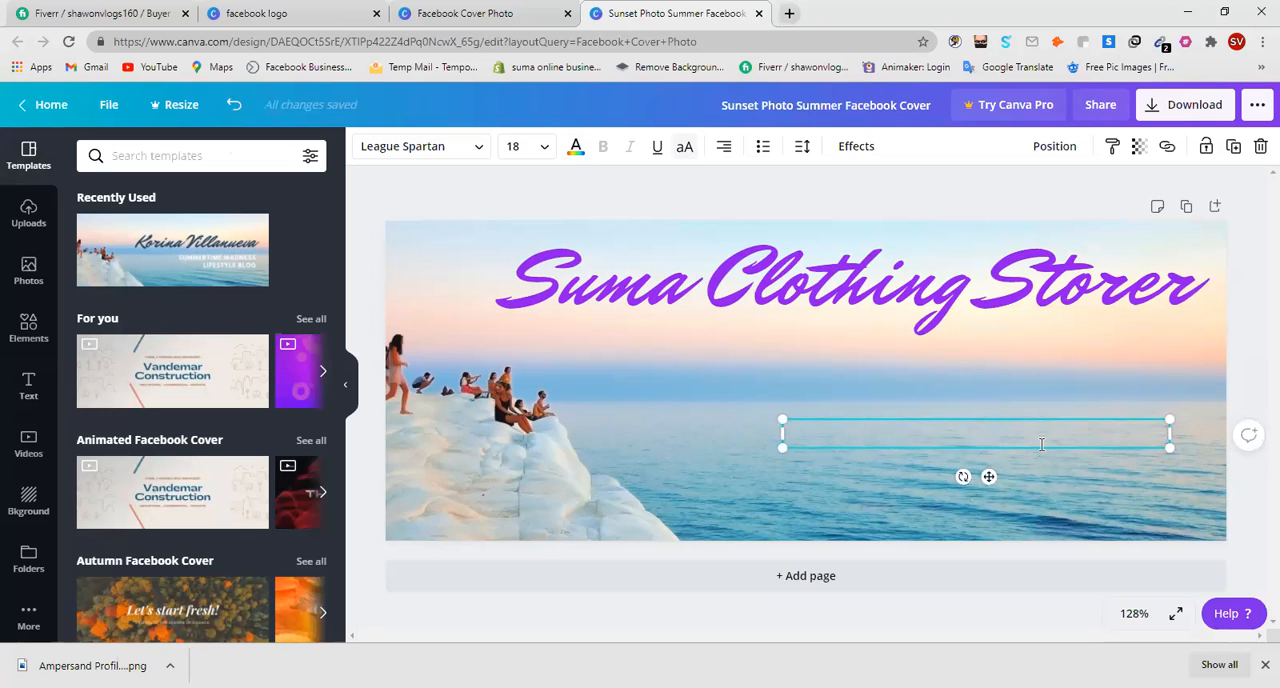
pyautogui.moveTo(993, 476); pyautogui.dragTo(992, 423)
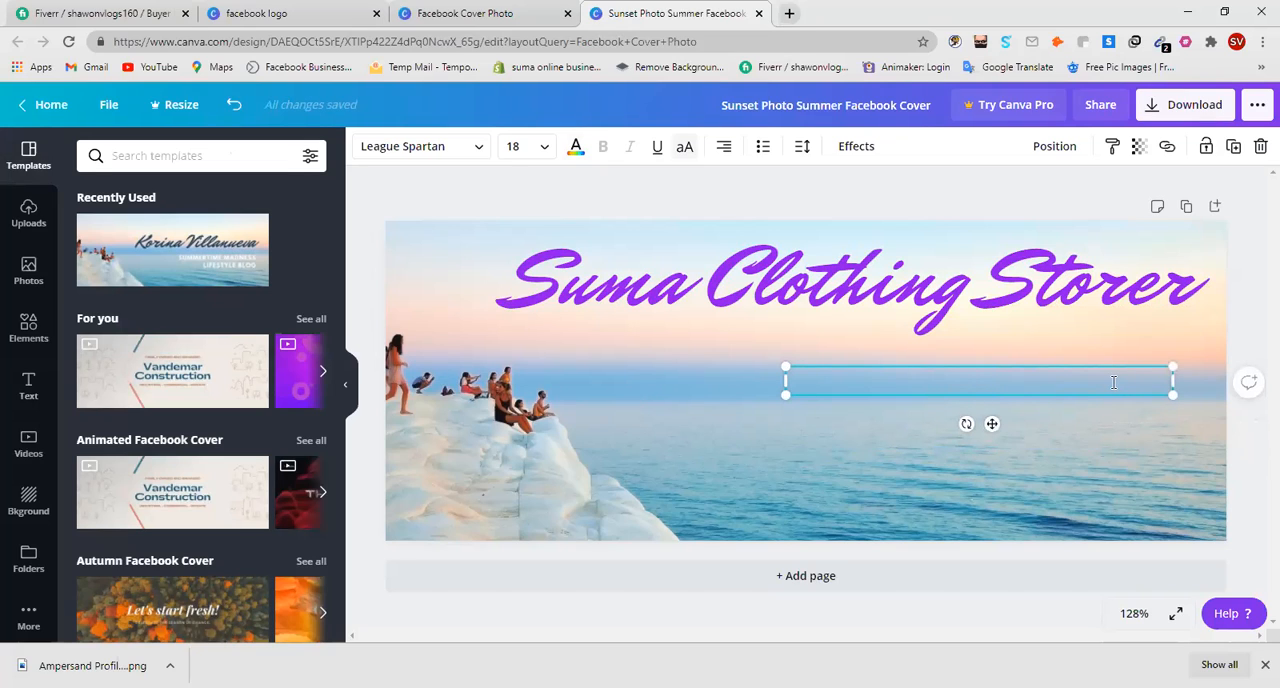
# Enter "contact us" in the emptied text box and enlarge it slightly to font size 18.7.
pyautogui.write('com')
pyautogui.press('BackSpace')
pyautogui.write('ntact us')
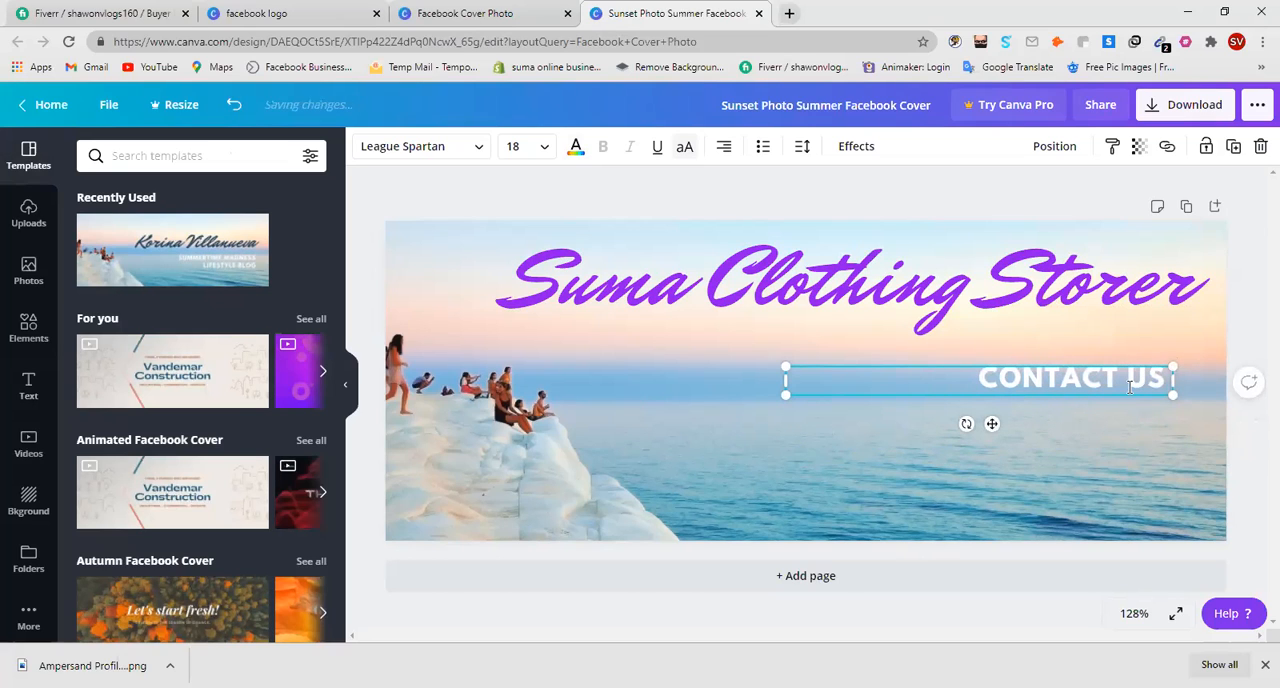
pyautogui.moveTo(1183, 397); pyautogui.dragTo(1190, 398)
# Try custom green shades on the whole "CONTACT US" text, ending with the very dark green #041403.
pyautogui.doubleClick(1150, 377)
pyautogui.tripleClick(1150, 377)
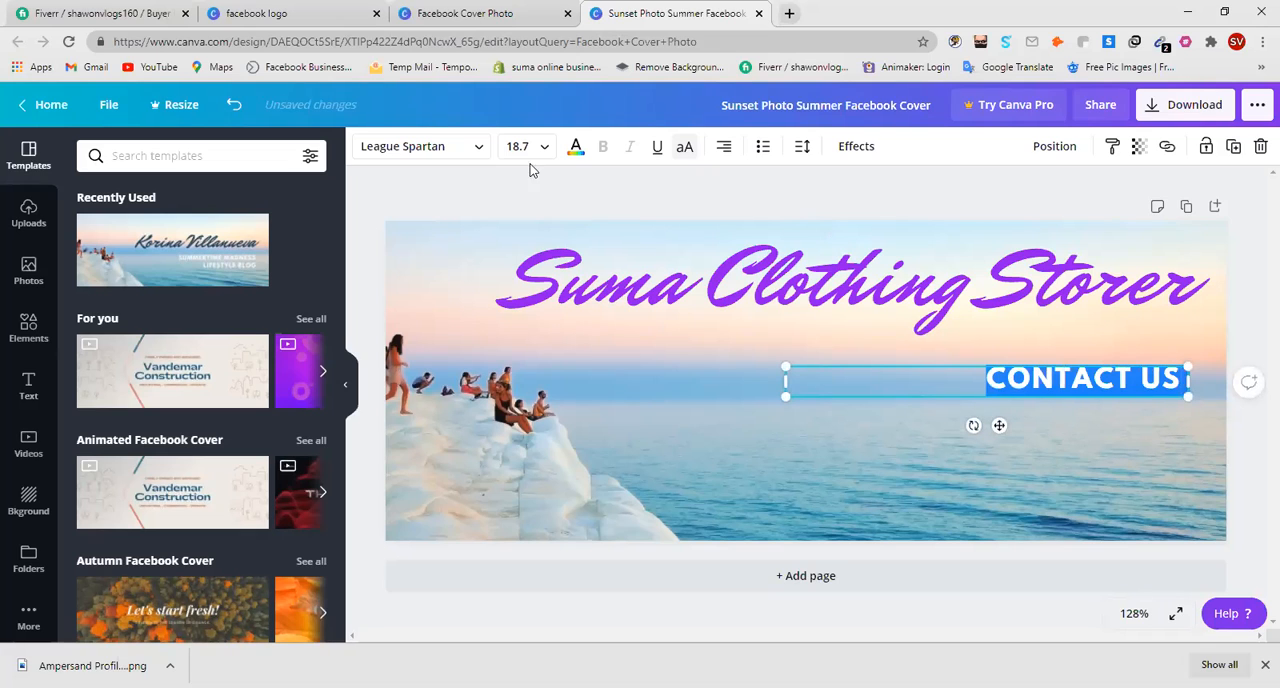
pyautogui.click(575, 148)
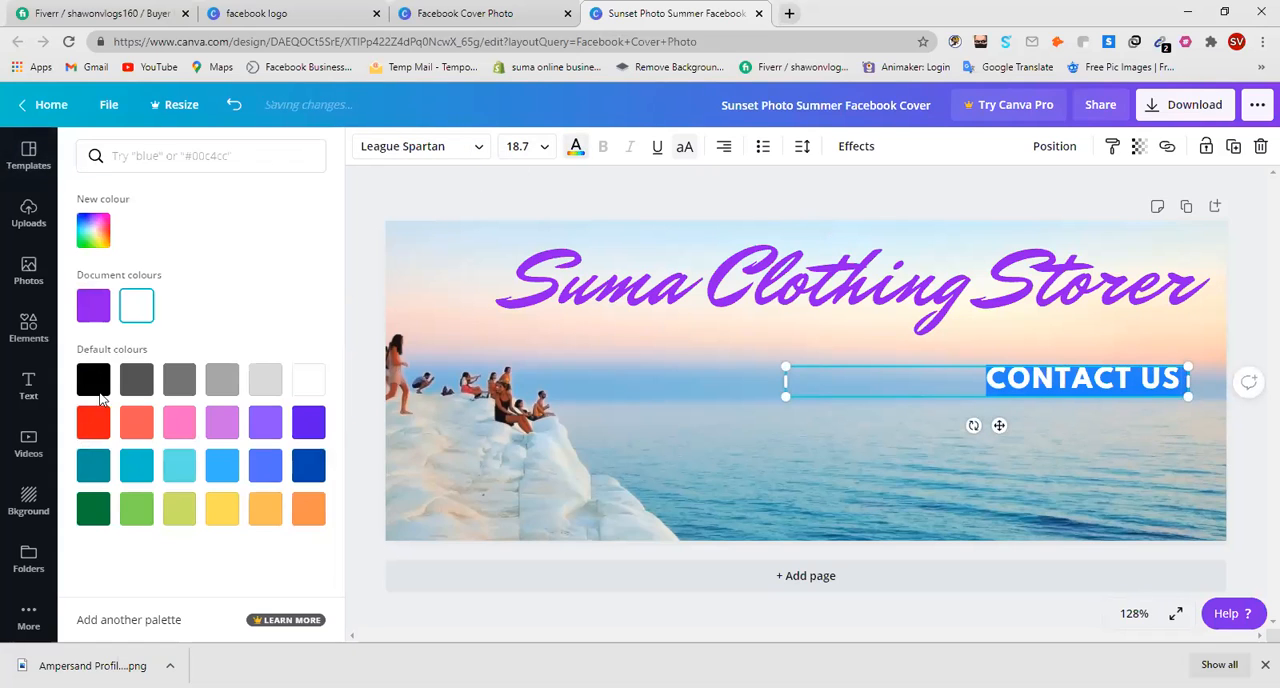
pyautogui.click(95, 232)
pyautogui.moveTo(250, 310); pyautogui.dragTo(267, 281)
pyautogui.moveTo(197, 368); pyautogui.dragTo(161, 369)
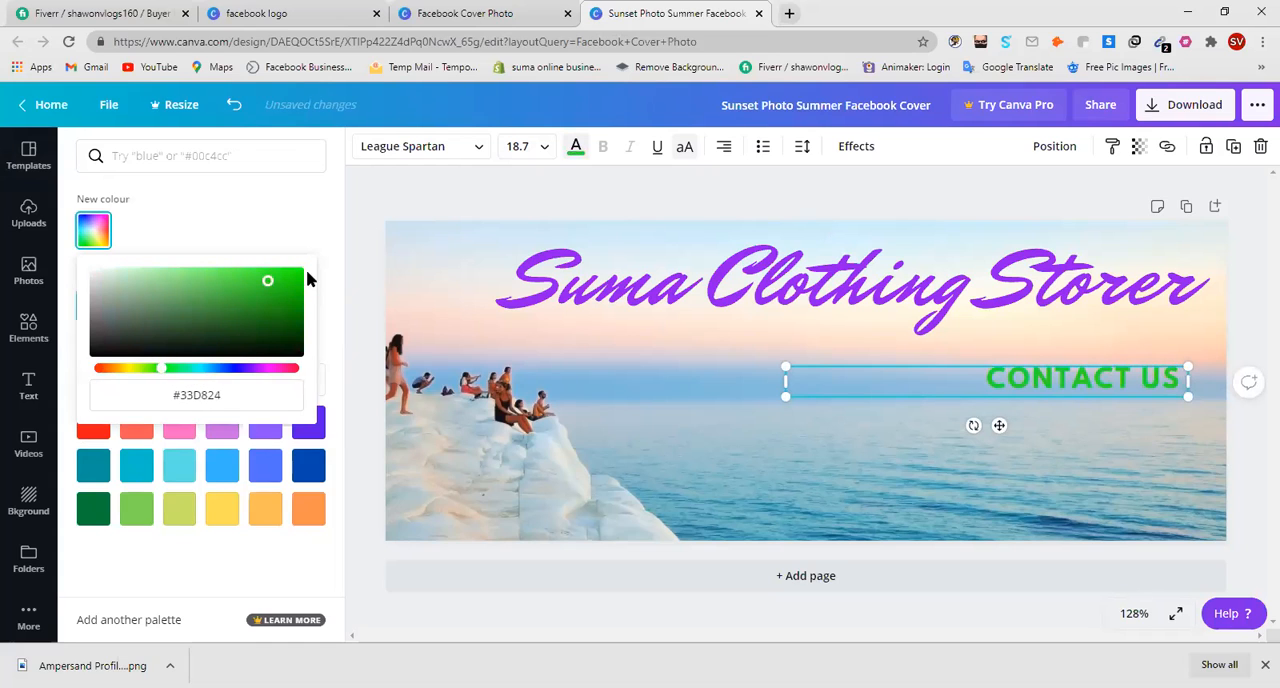
pyautogui.moveTo(293, 289); pyautogui.dragTo(278, 353)
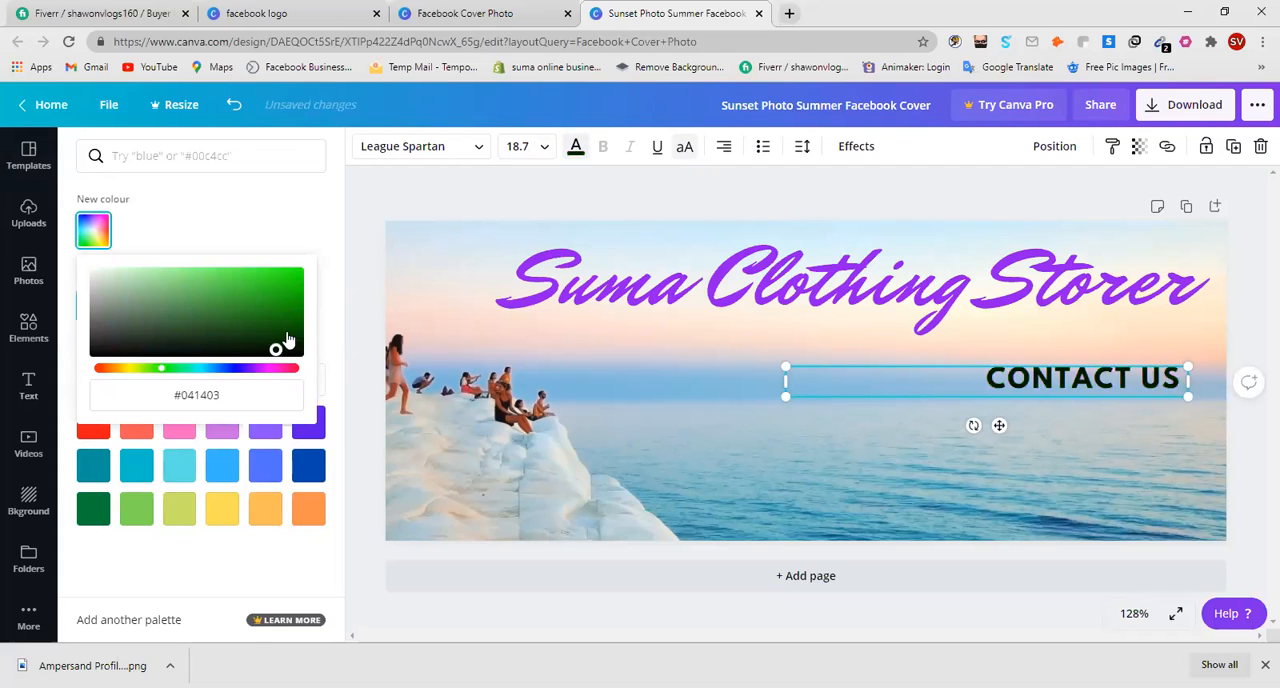
# Try a custom violet, #611BF4, and a near-black yellow shade, #0B0B06, on the "CONTACT US" text.
pyautogui.click(270, 368)
pyautogui.click(242, 368)
pyautogui.moveTo(262, 310); pyautogui.dragTo(279, 272)
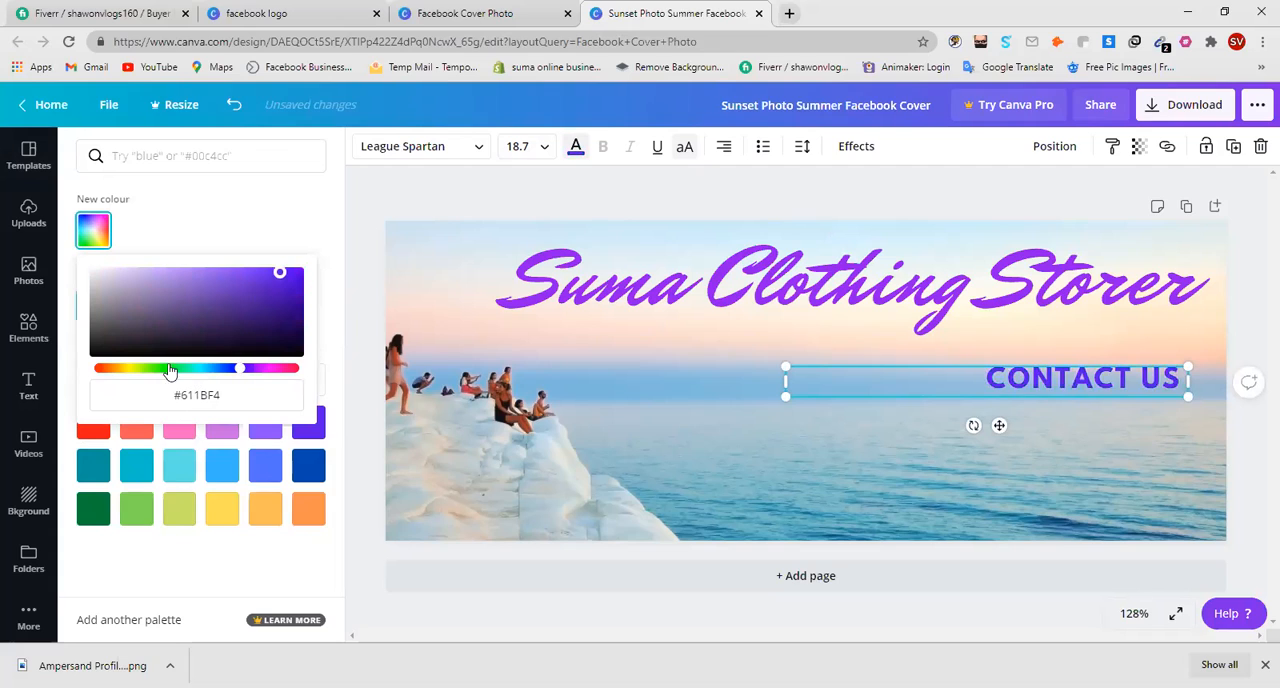
pyautogui.click(131, 368)
pyautogui.click(263, 288)
pyautogui.moveTo(263, 288); pyautogui.dragTo(195, 355)
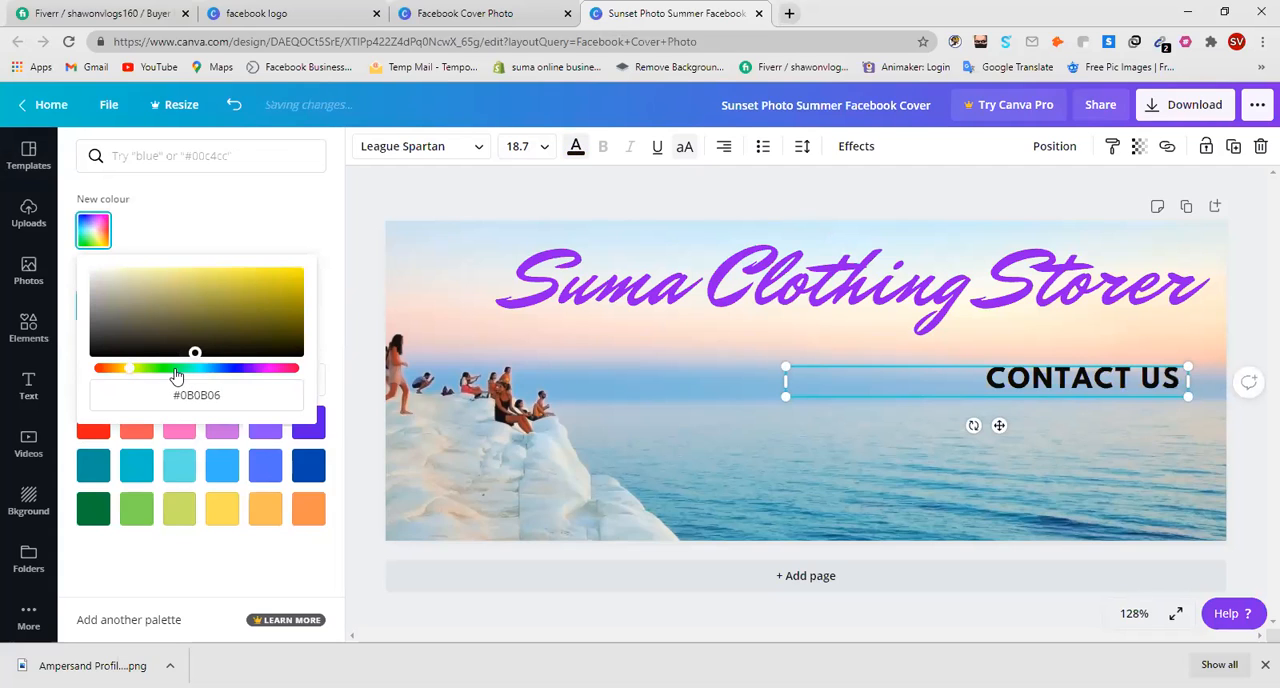
pyautogui.click(175, 368)
# Try several default colours on "CONTACT US", including blue, purple, pink, red, grey and orange, ending with yellow.
pyautogui.click(220, 466)
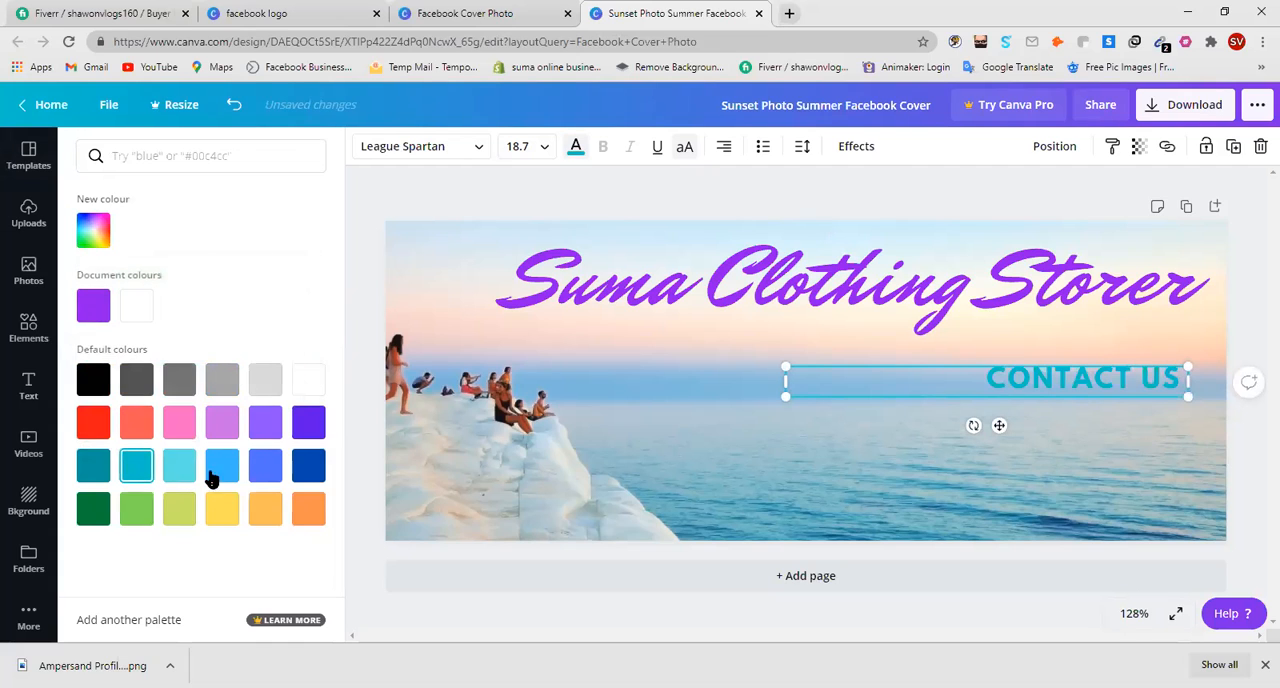
pyautogui.click(265, 421)
pyautogui.click(179, 421)
pyautogui.click(136, 425)
pyautogui.click(100, 421)
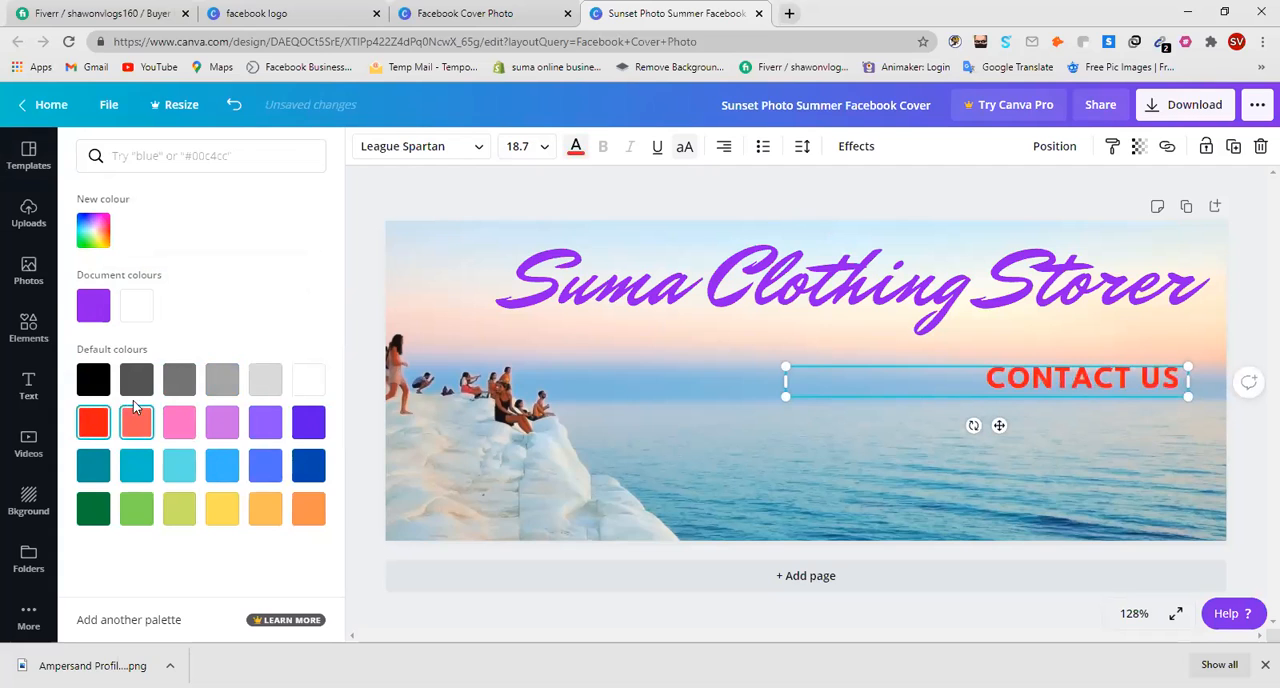
pyautogui.click(140, 386)
pyautogui.click(172, 387)
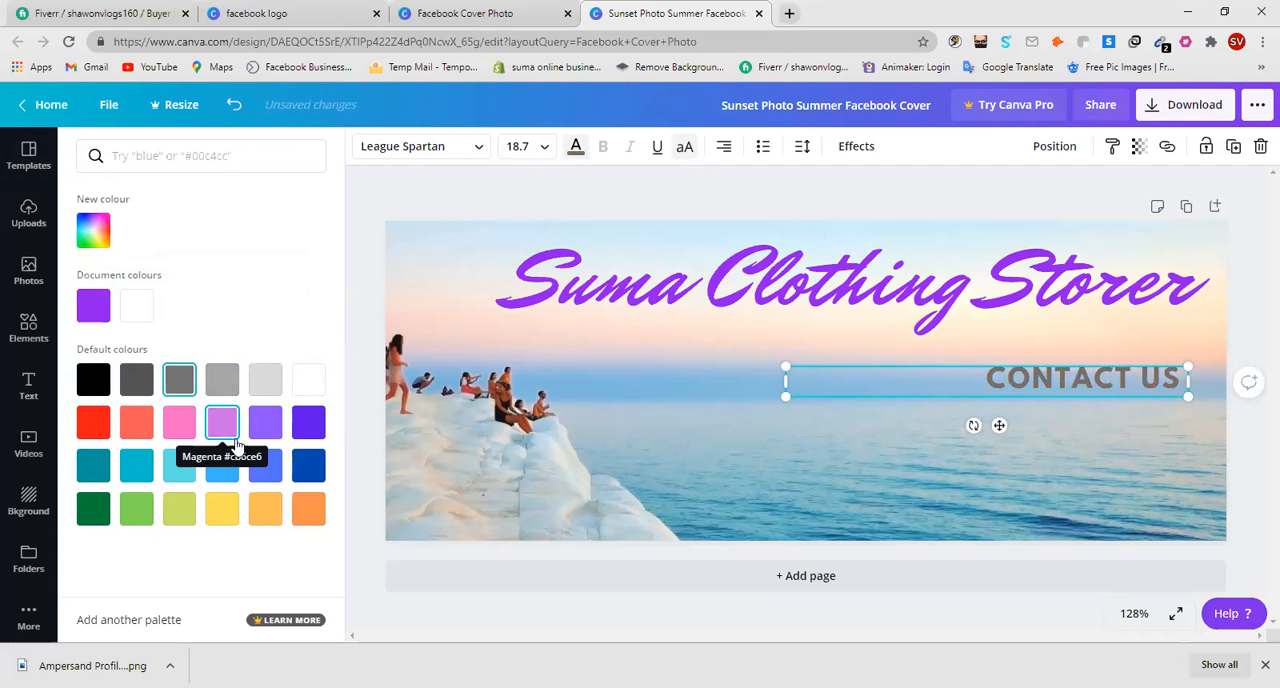
pyautogui.click(309, 510)
pyautogui.click(262, 508)
pyautogui.click(218, 508)
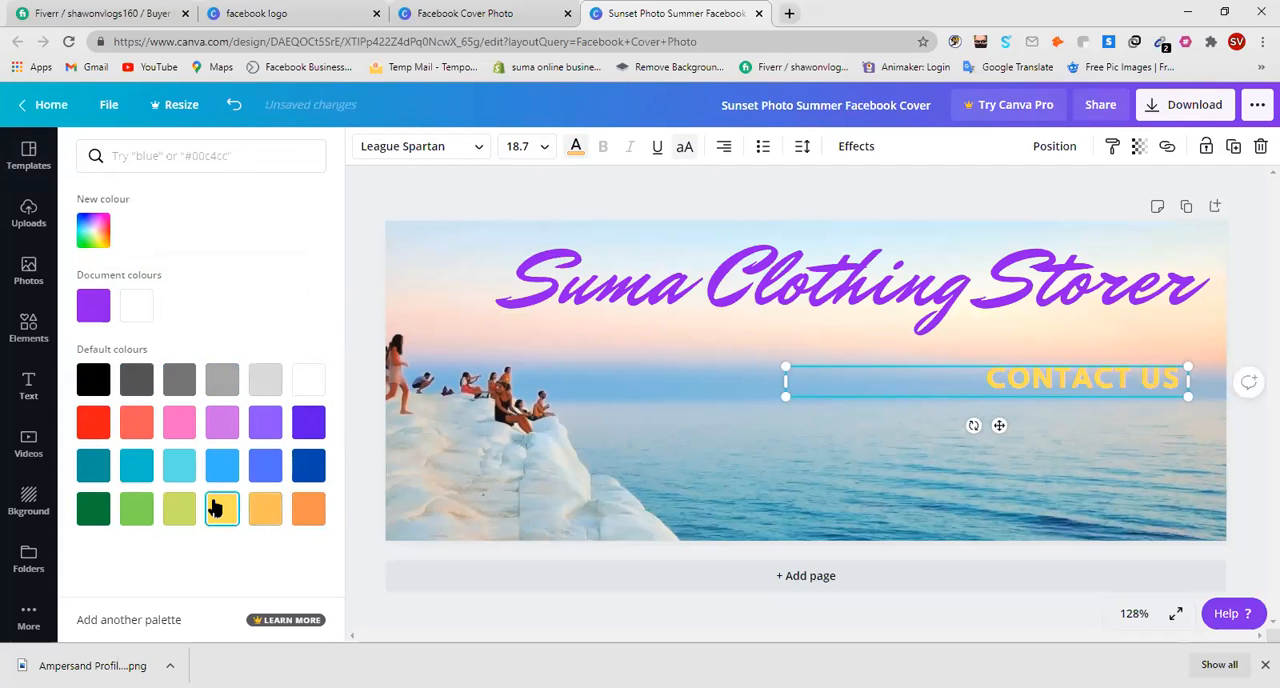
# Give "CONTACT US" a near-black custom purple, #0B0112, starting from the title's purple.
pyautogui.click(93, 305)
pyautogui.click(100, 240)
pyautogui.moveTo(168, 338); pyautogui.dragTo(154, 281)
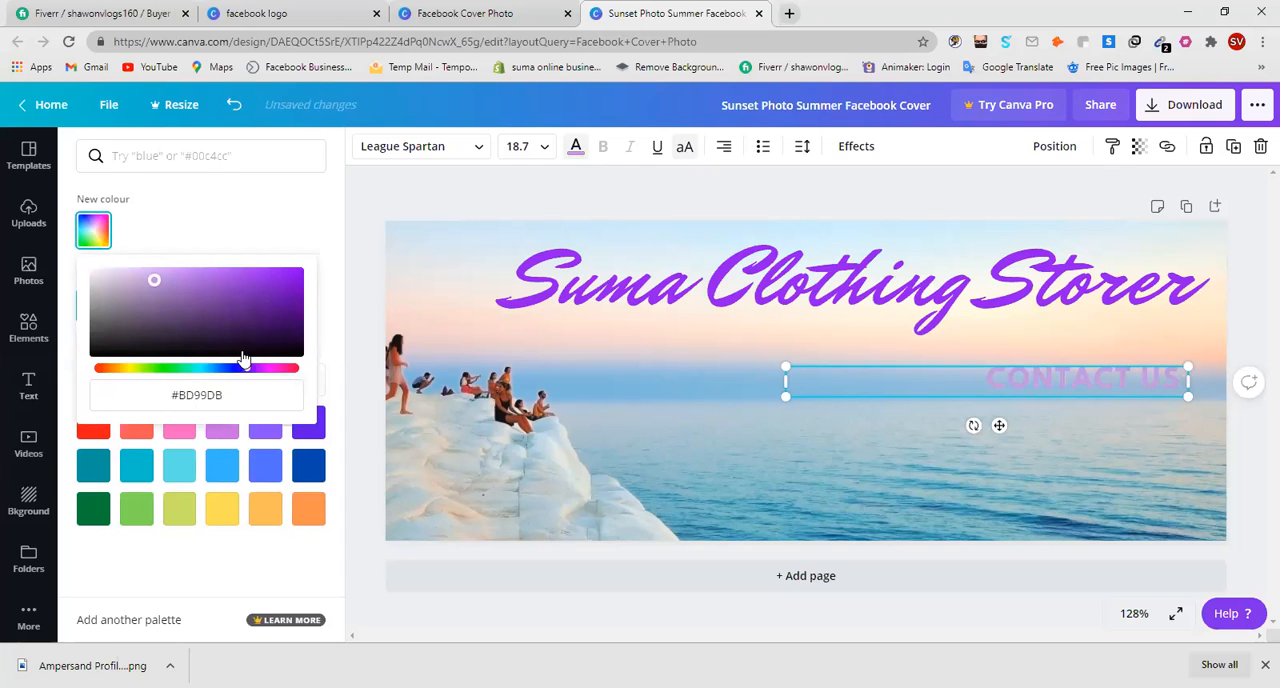
pyautogui.click(288, 353)
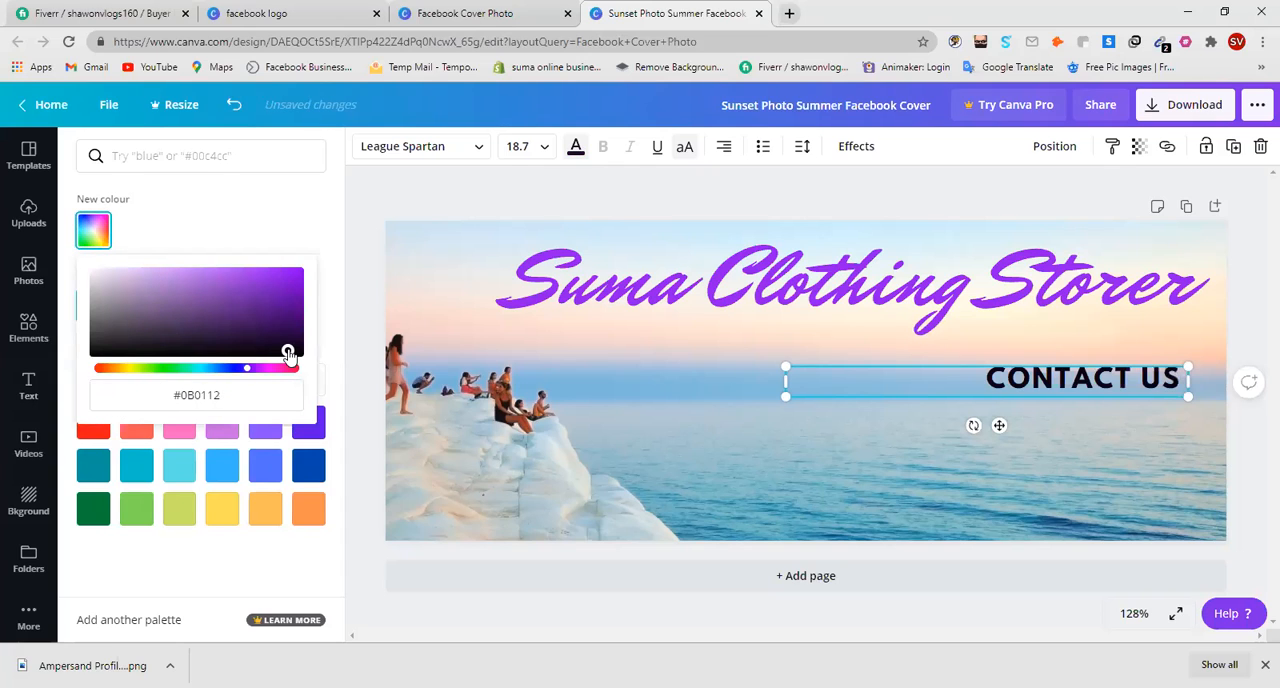
pyautogui.click(1117, 451)
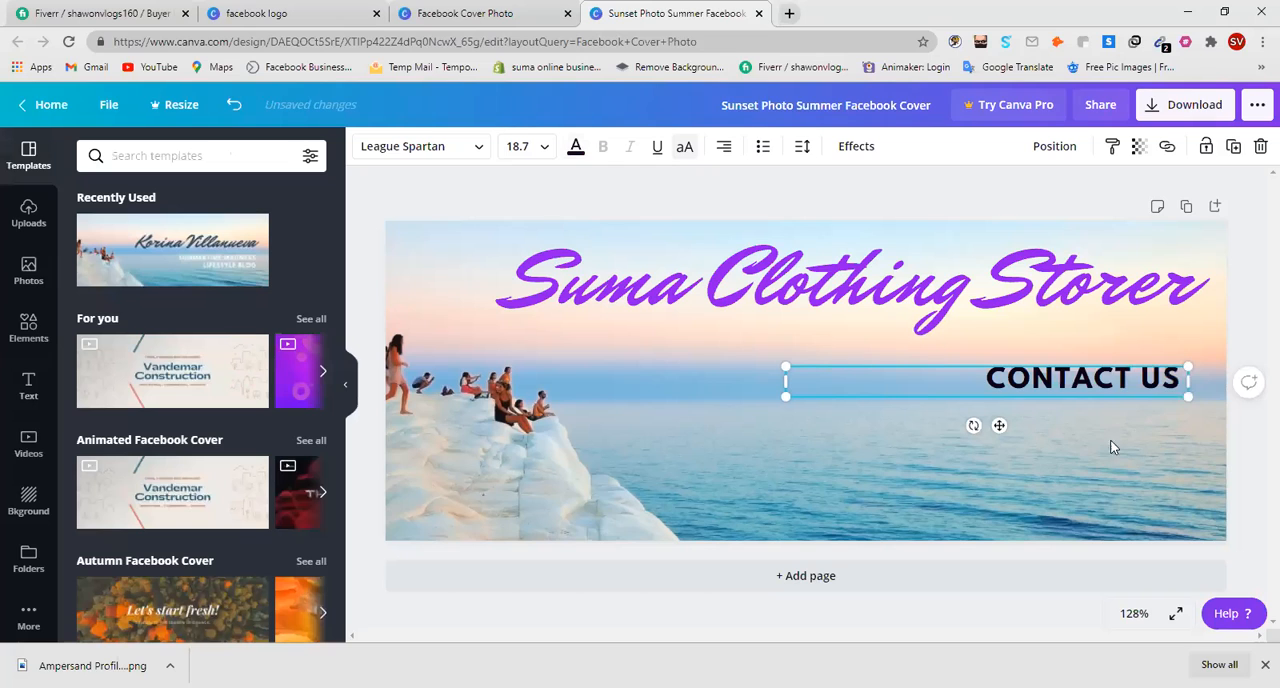
# Add a heading text with the store's contact phone number on its second line, without the stray leading parenthesis.
pyautogui.click(16, 393)
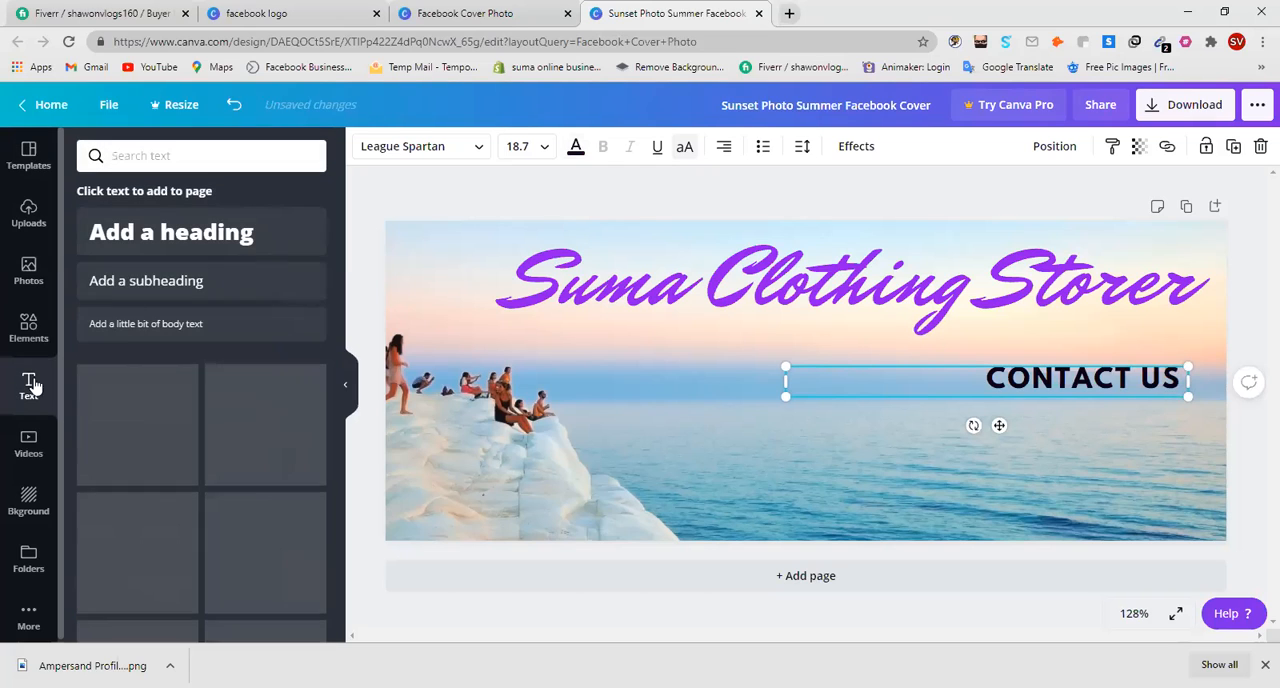
pyautogui.click(191, 243)
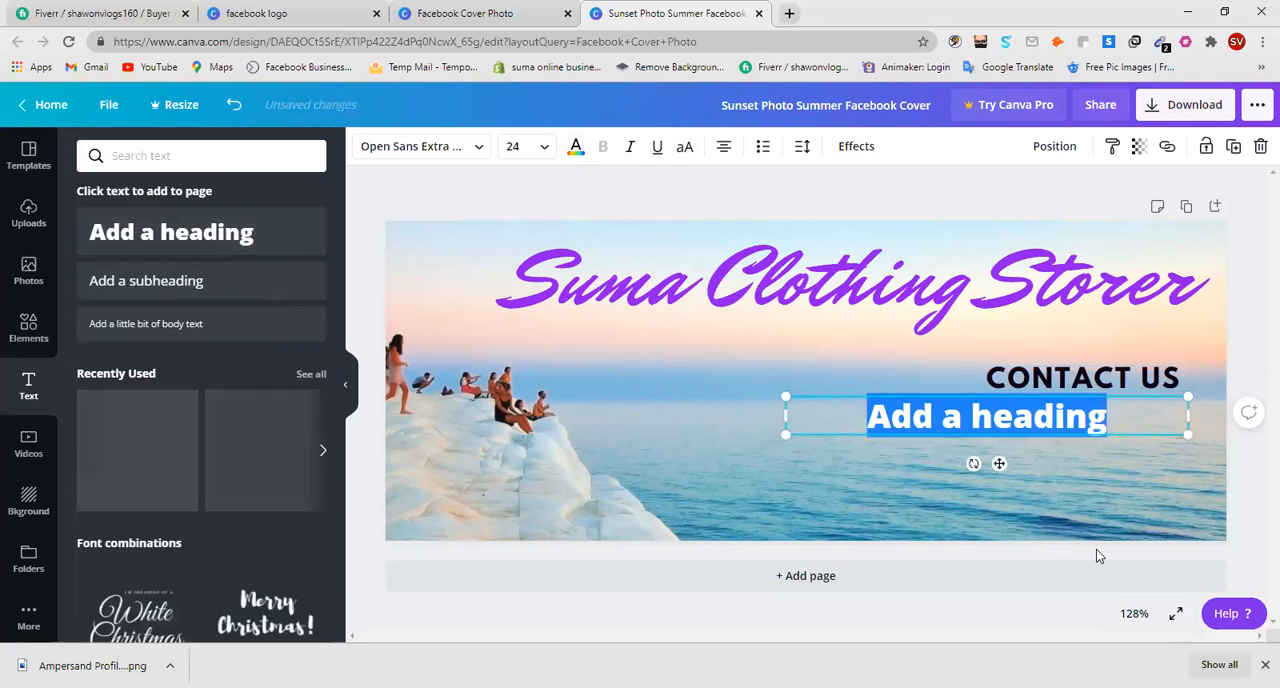
pyautogui.press('Return')
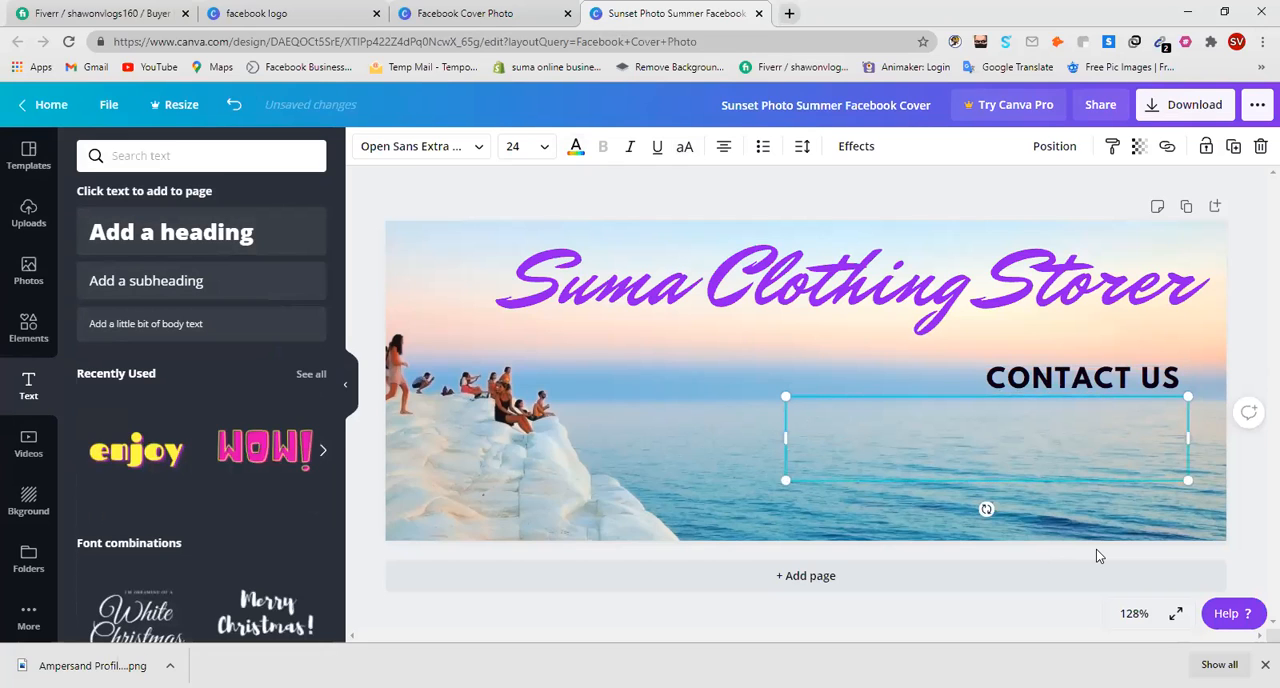
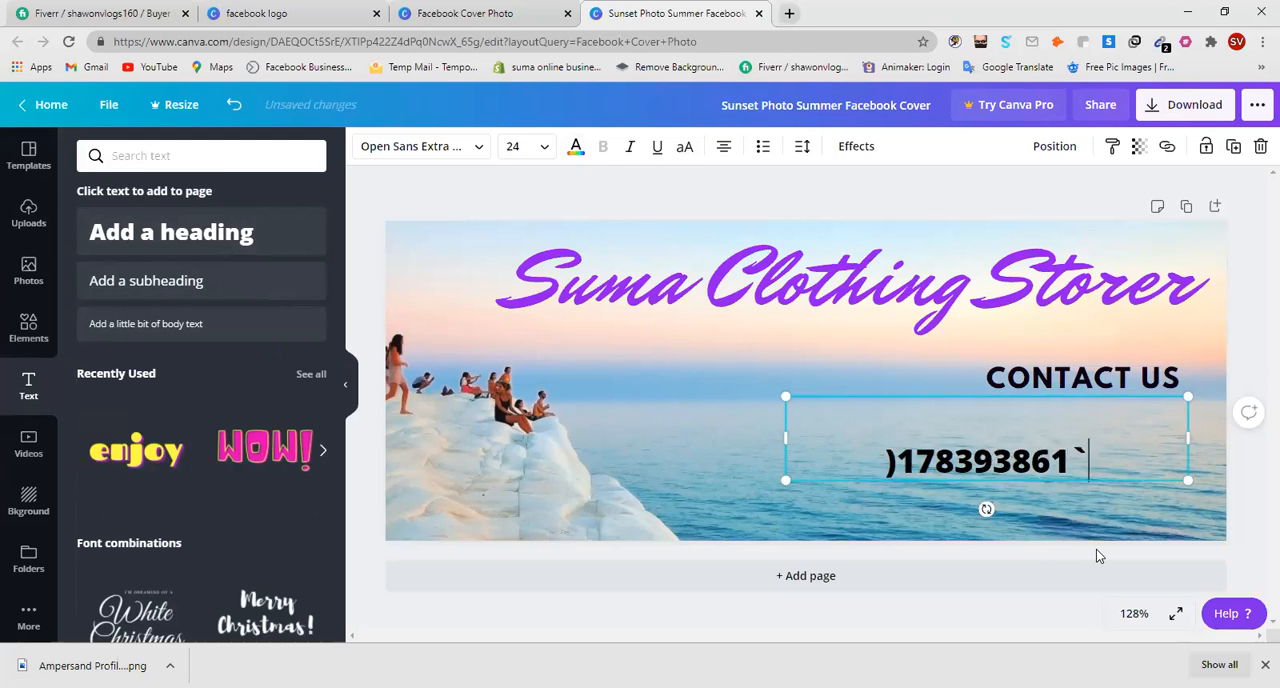
pyautogui.write('122')
pyautogui.press('BackSpace')
pyautogui.press('BackSpace')
pyautogui.press('BackSpace')
pyautogui.press('BackSpace')
pyautogui.press('BackSpace')
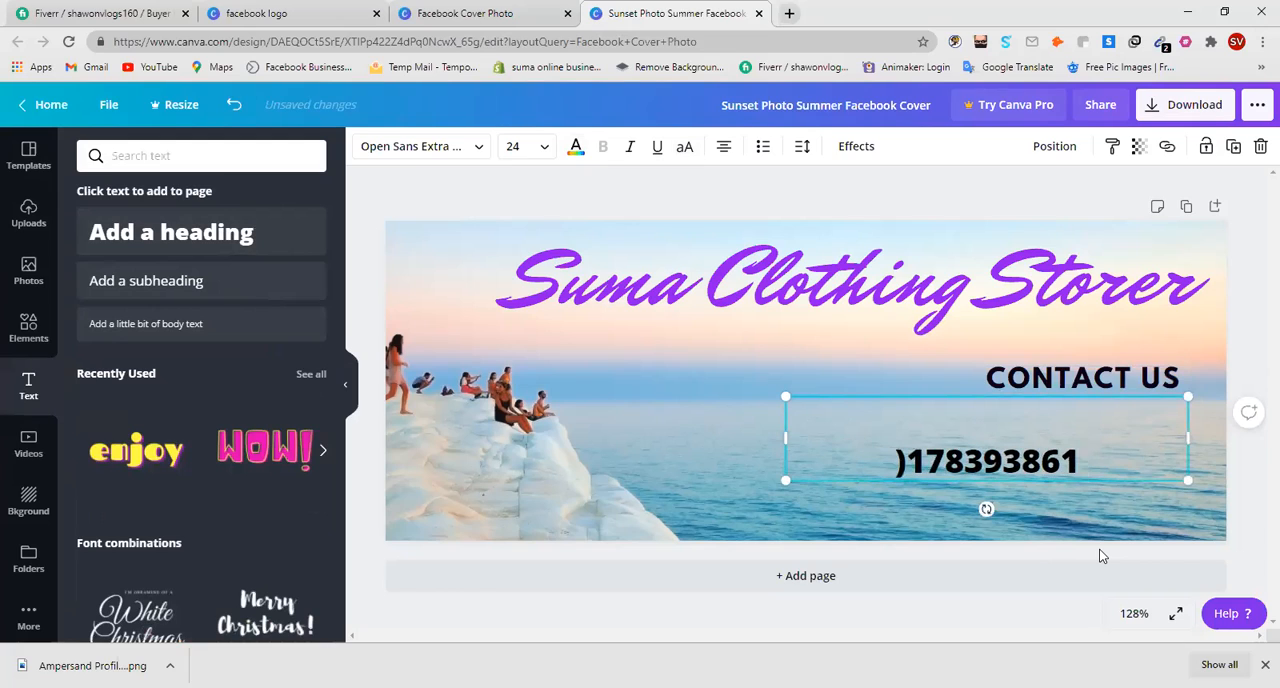
pyautogui.write('2')
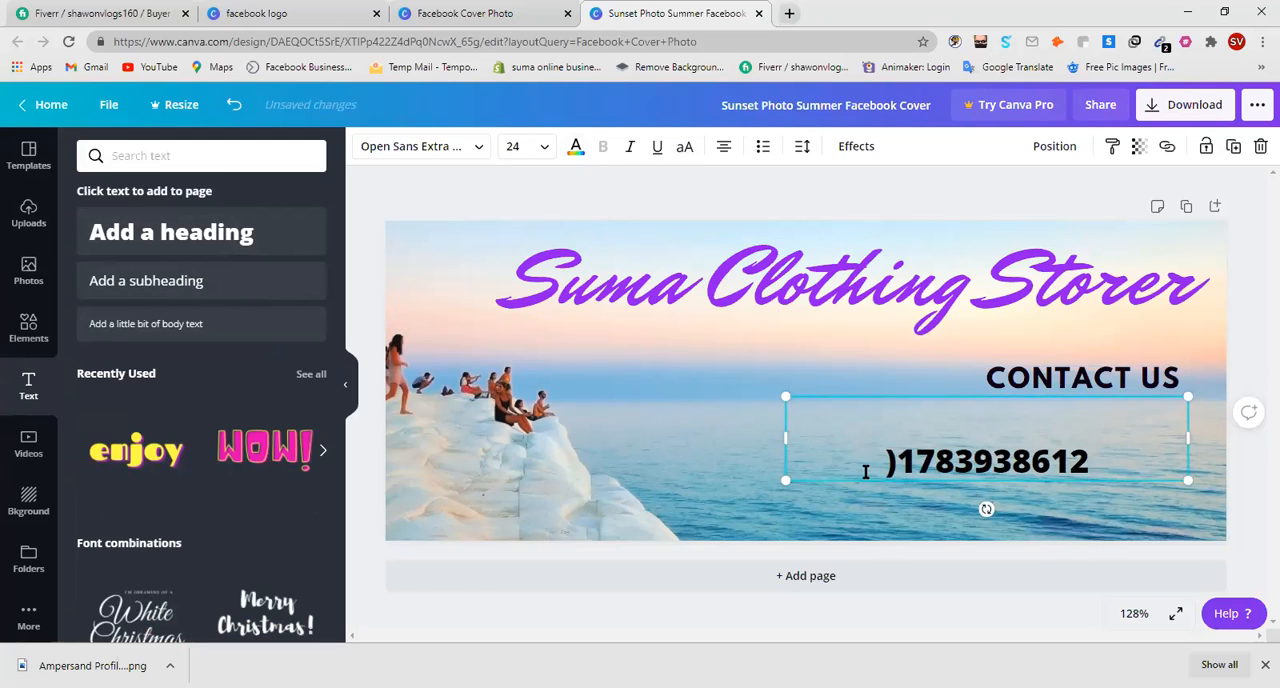
pyautogui.press('BackSpace')
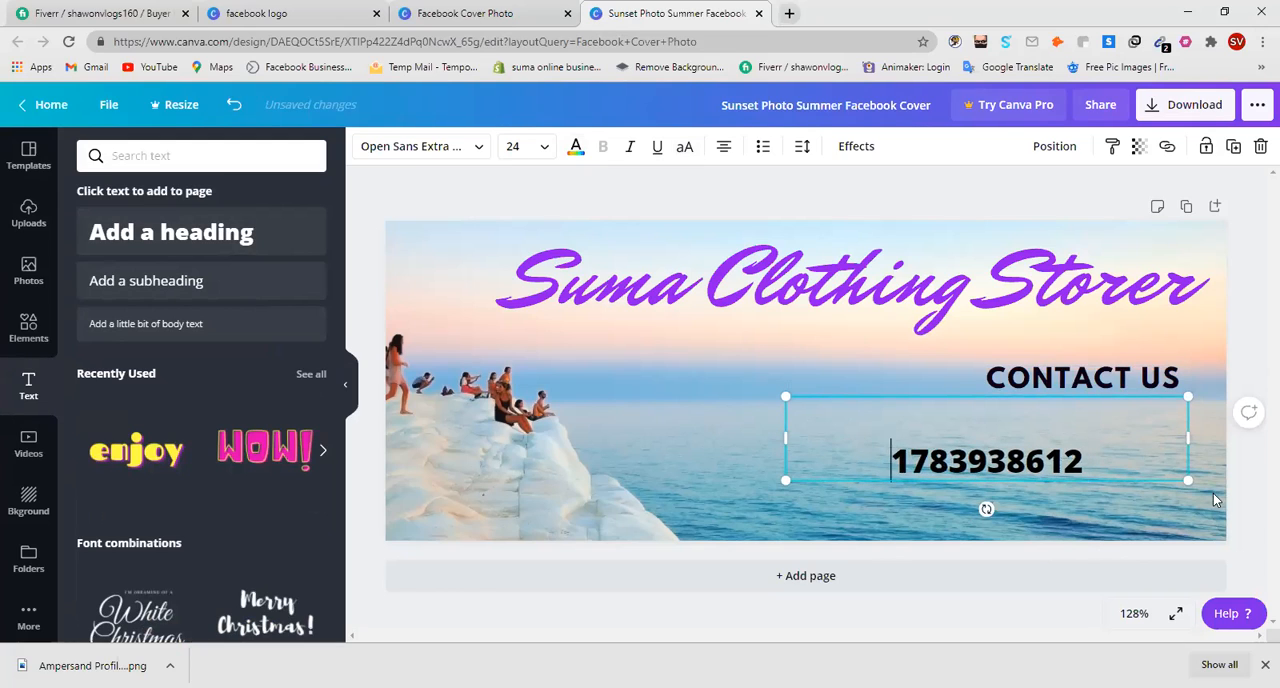
# Shrink the phone number text to size 13.5 and place it directly below "CONTACT US".
pyautogui.moveTo(1140, 456); pyautogui.dragTo(1055, 480)
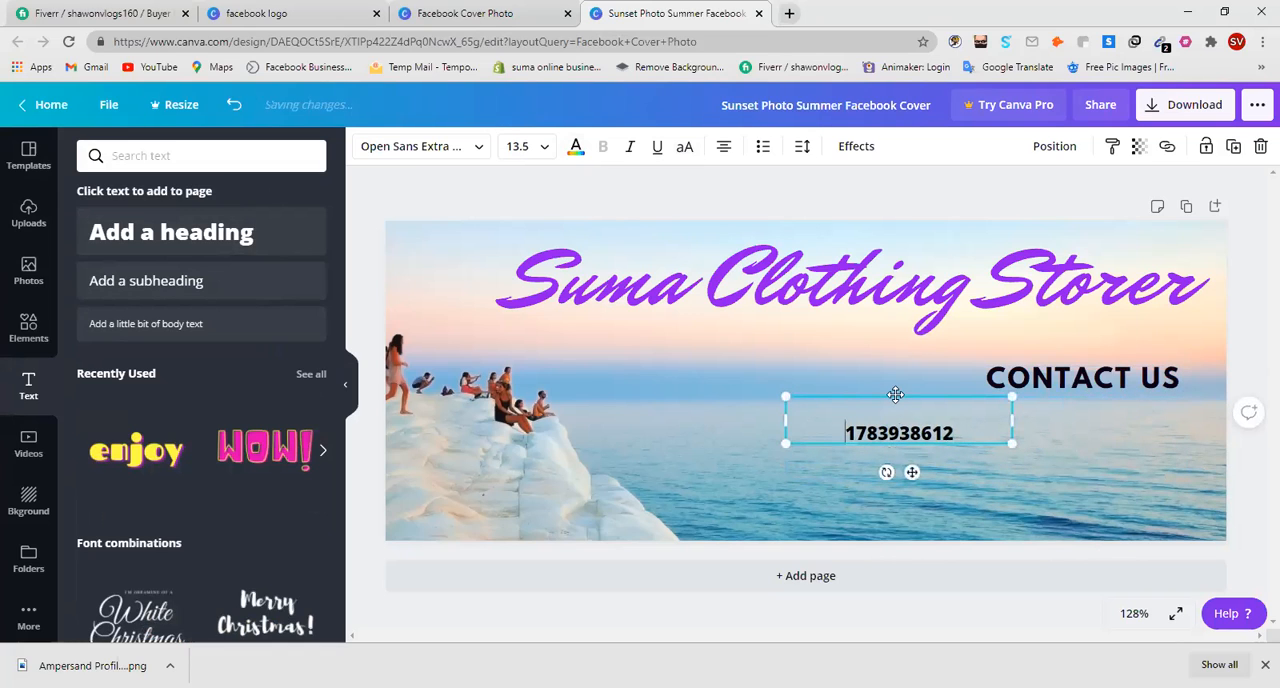
pyautogui.moveTo(895, 395); pyautogui.dragTo(1088, 383)
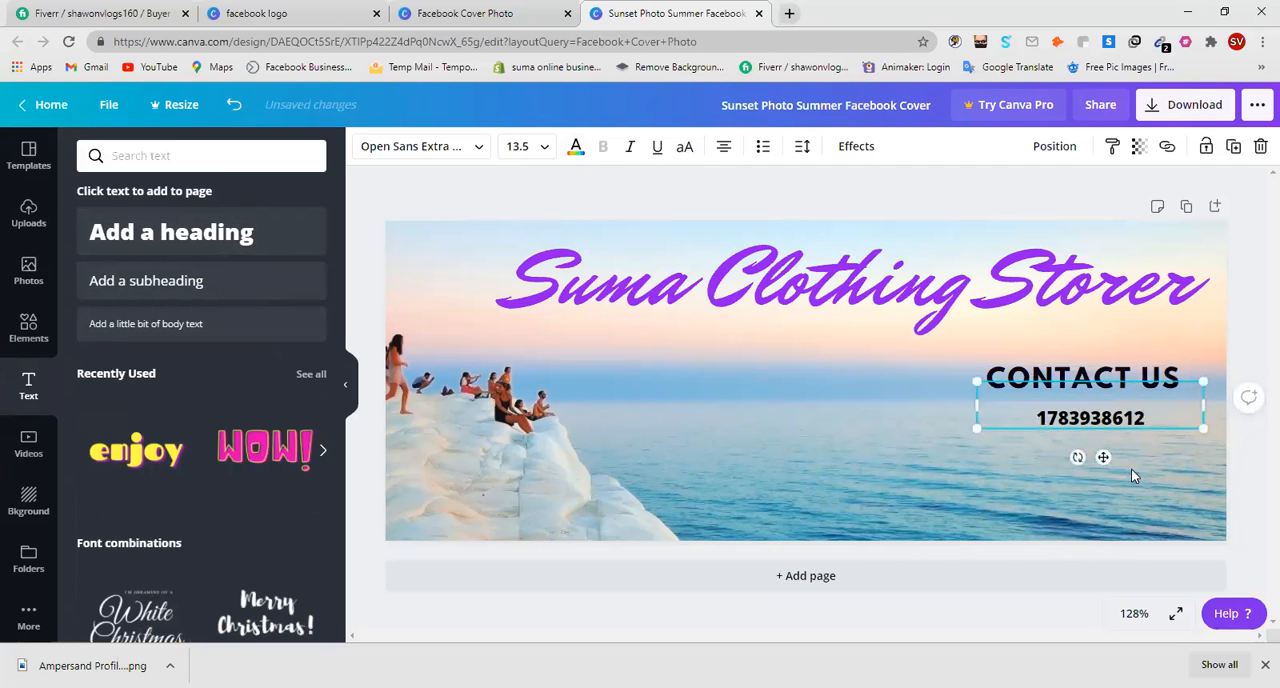
pyautogui.click(1134, 468)
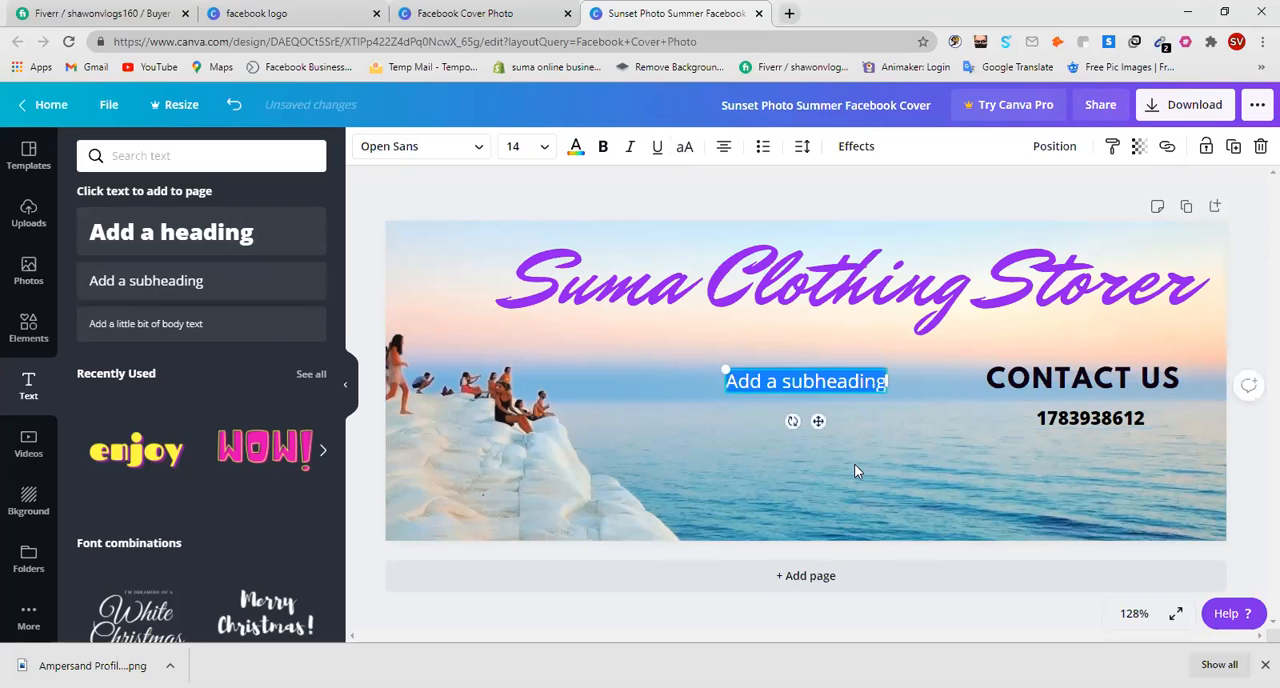
# Enter "Mail" as a subheading and place it below the phone number at size 24.2 in a widened text box.
pyautogui.press('BackSpace')
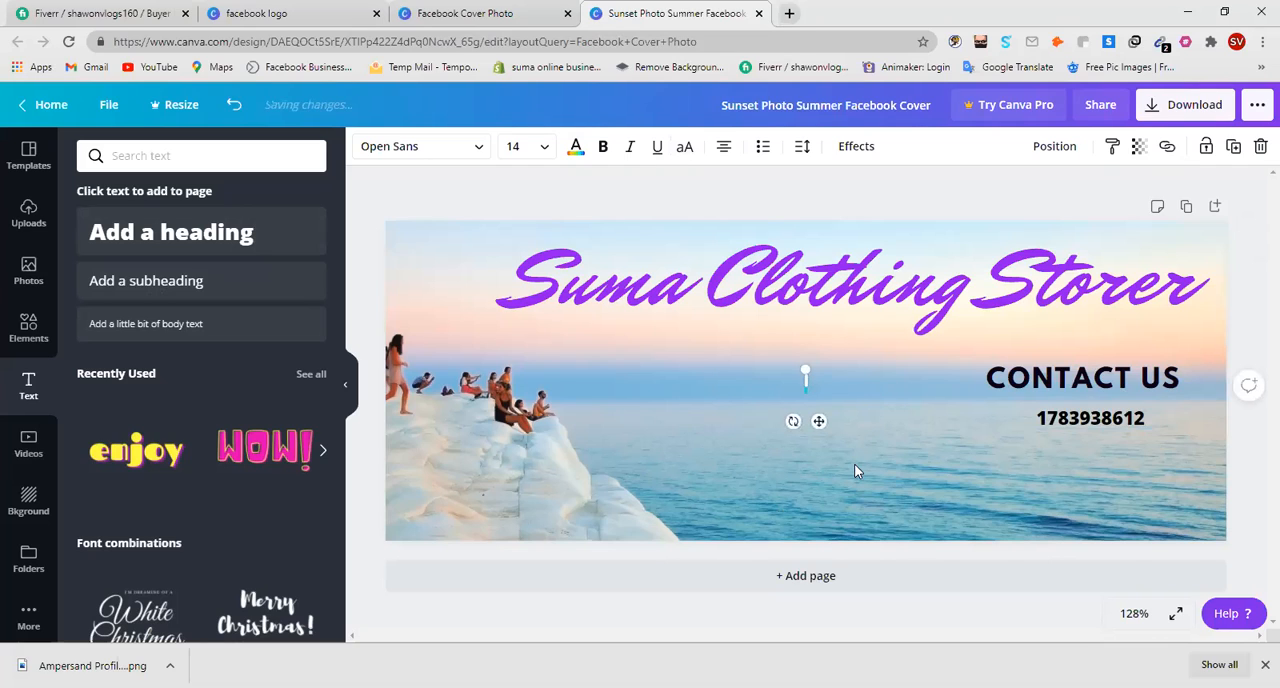
pyautogui.write('Mail')
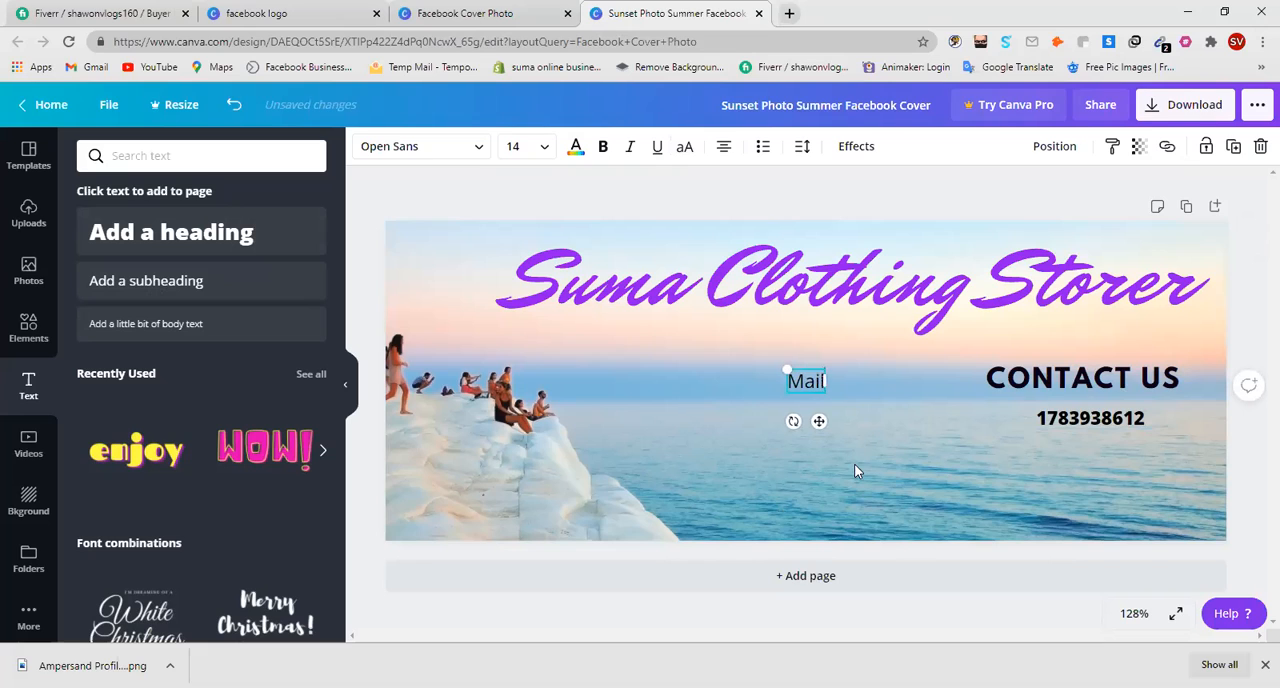
pyautogui.moveTo(818, 421); pyautogui.dragTo(1145, 477)
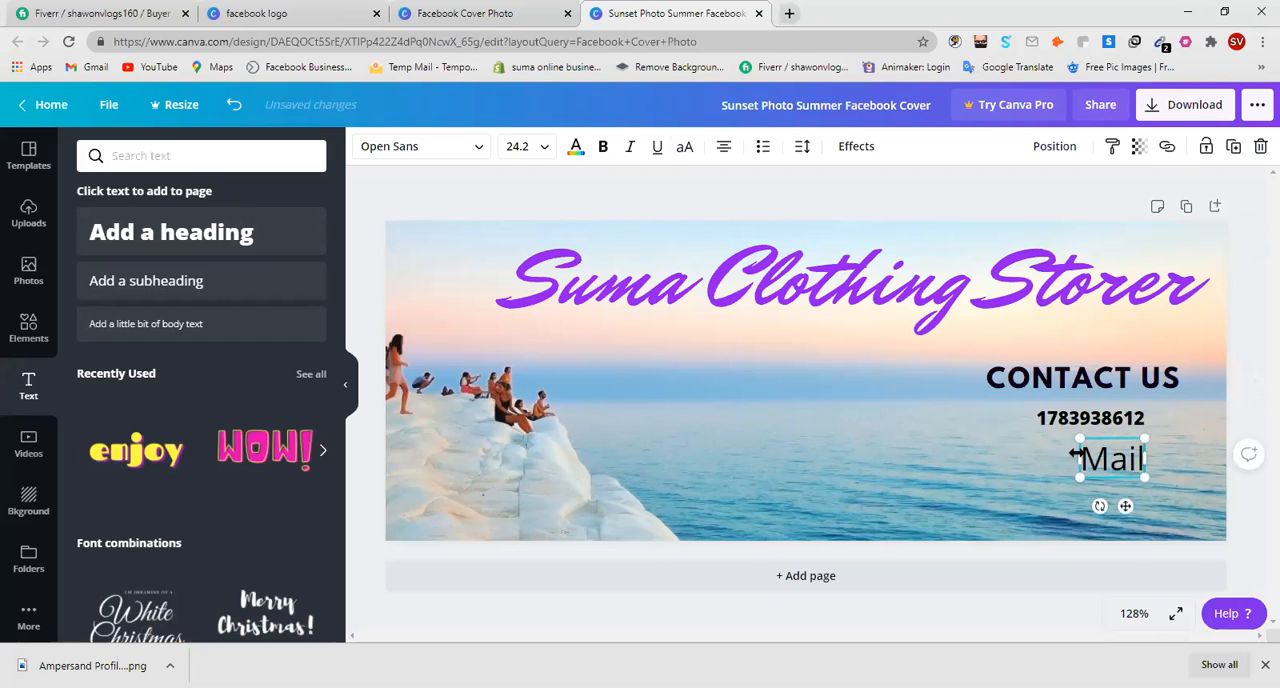
pyautogui.moveTo(1073, 455); pyautogui.dragTo(1034, 457)
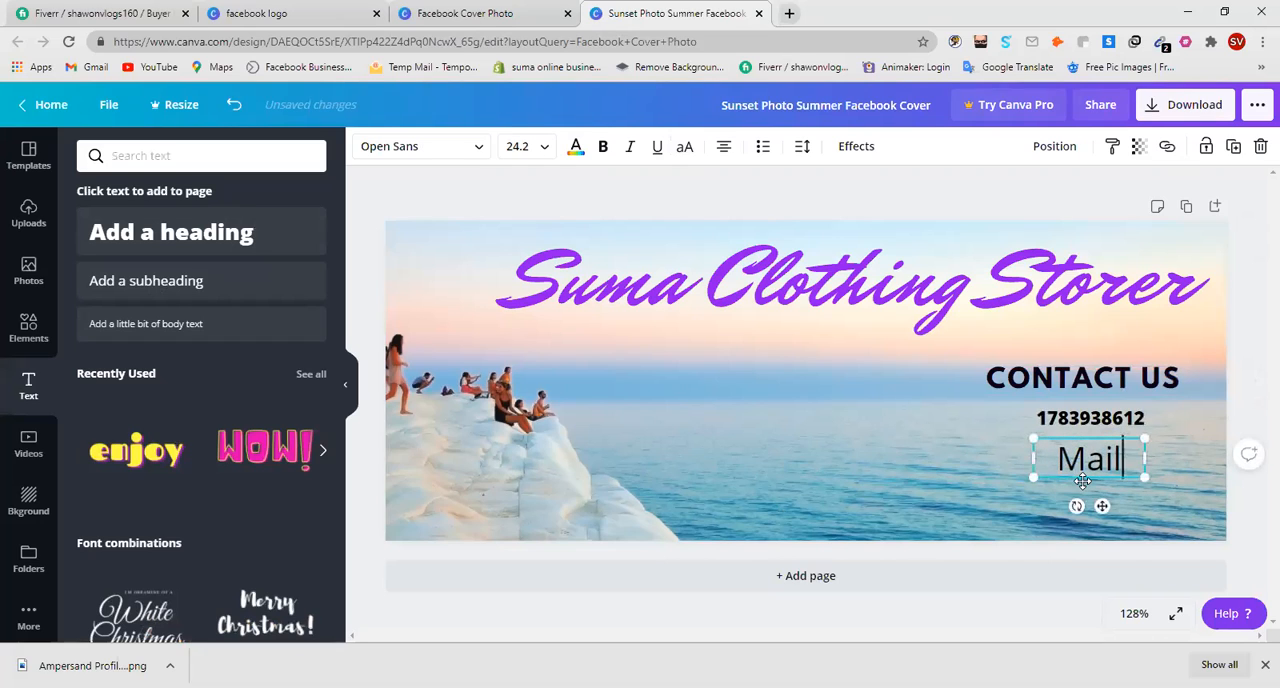
# Make the whole "Mail" text bold and deselect it.
pyautogui.click(1095, 461)
pyautogui.moveTo(1123, 459); pyautogui.dragTo(1028, 452)
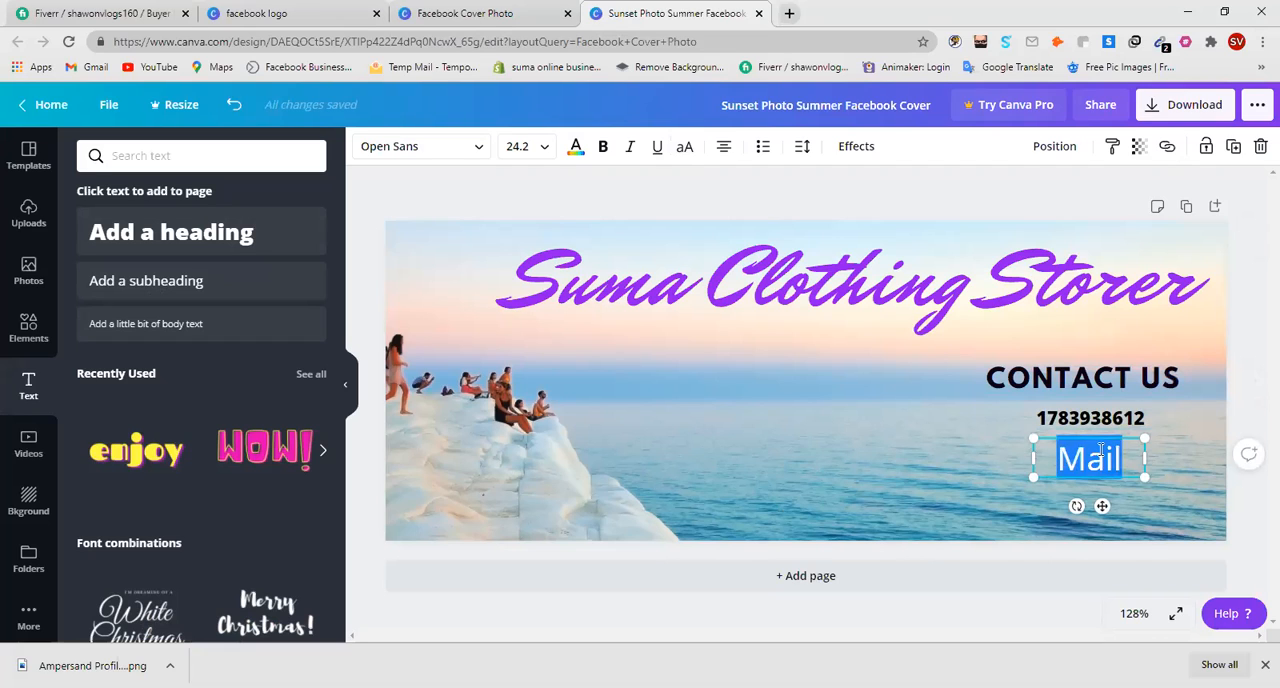
pyautogui.click(602, 147)
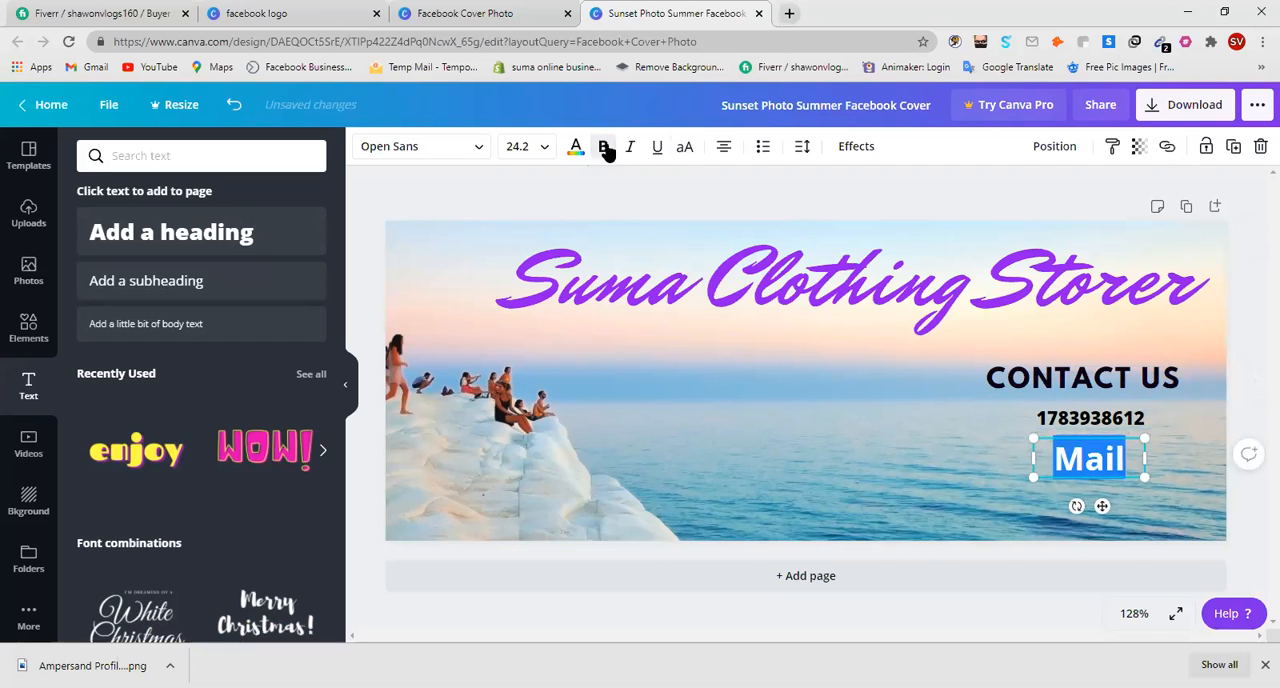
pyautogui.click(1177, 481)
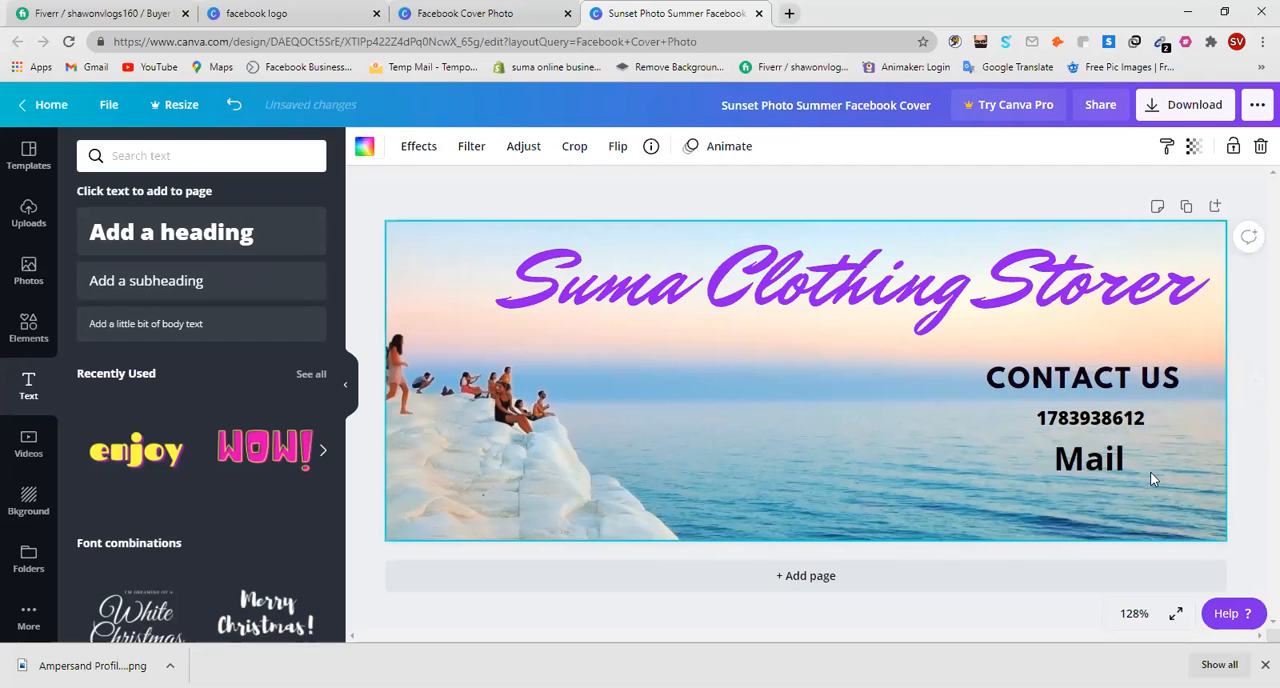
# Add a subheading text with the store's contact e-mail address, place it directly below "Mail" and deselect it.
pyautogui.click(170, 288)
pyautogui.press('BackSpace')
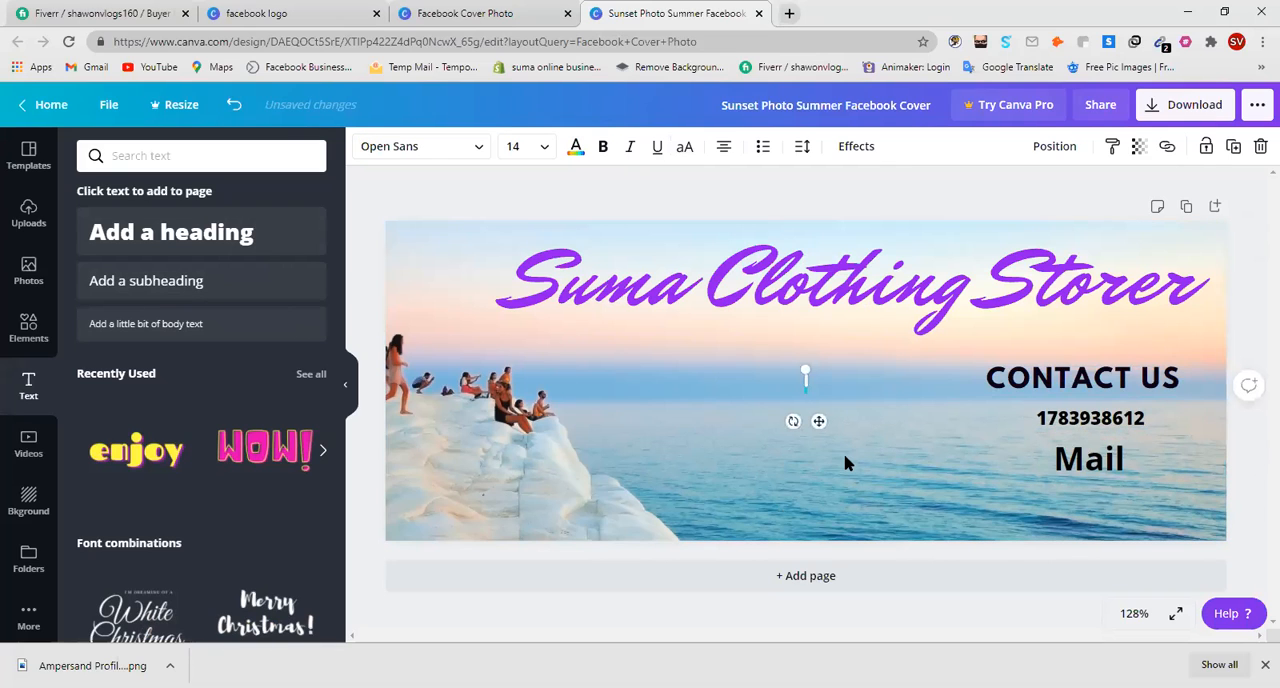
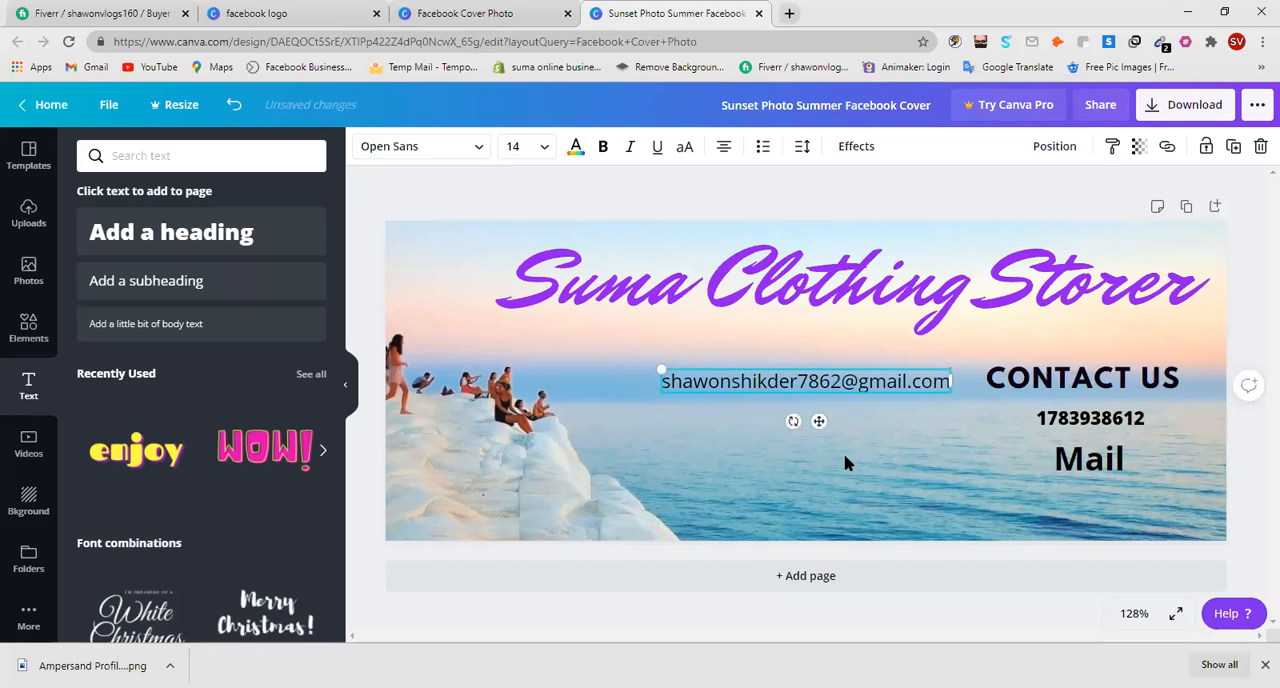
pyautogui.moveTo(818, 421); pyautogui.dragTo(1084, 518)
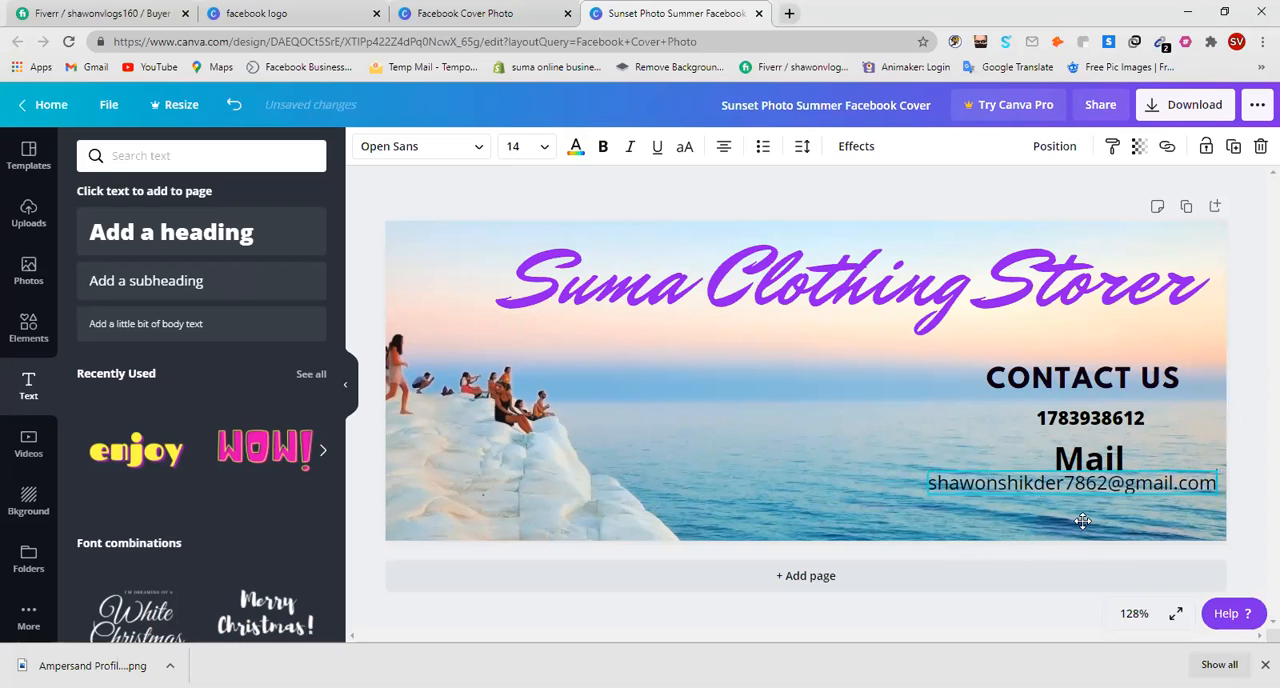
pyautogui.click(756, 482)
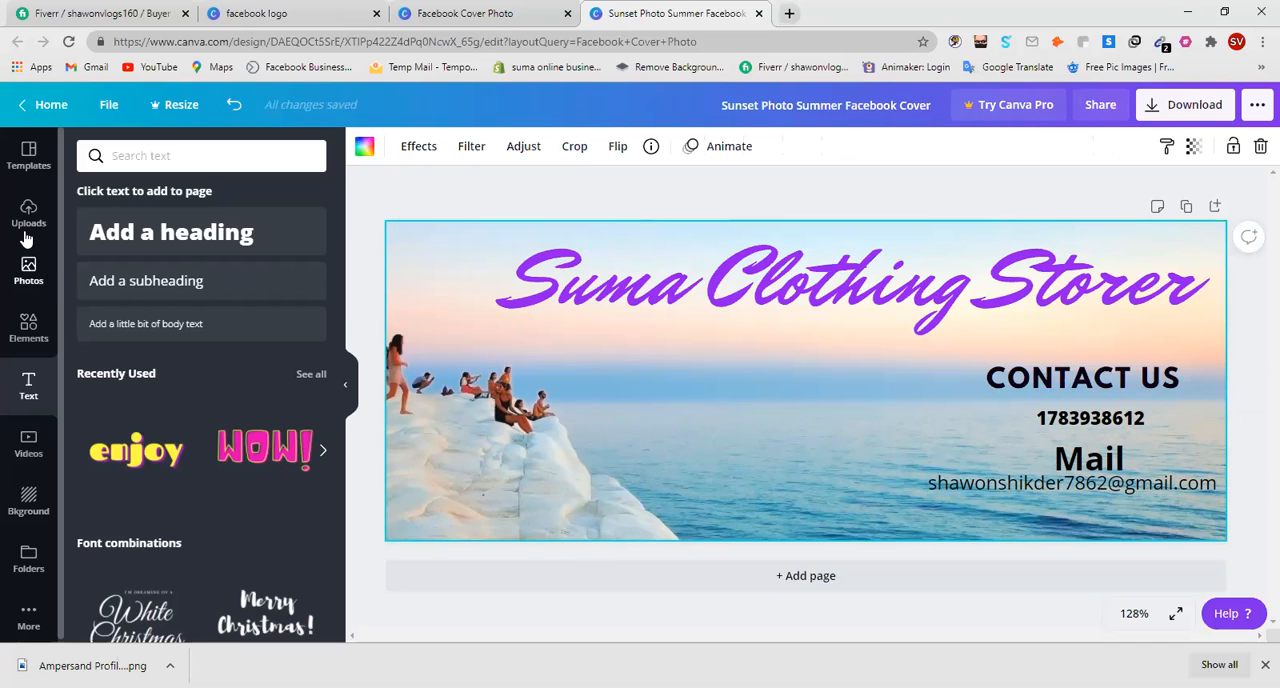
# Try an enlarged pink-and-orange ring element over the sea beside the rocks, and remove it.
pyautogui.click(27, 336)
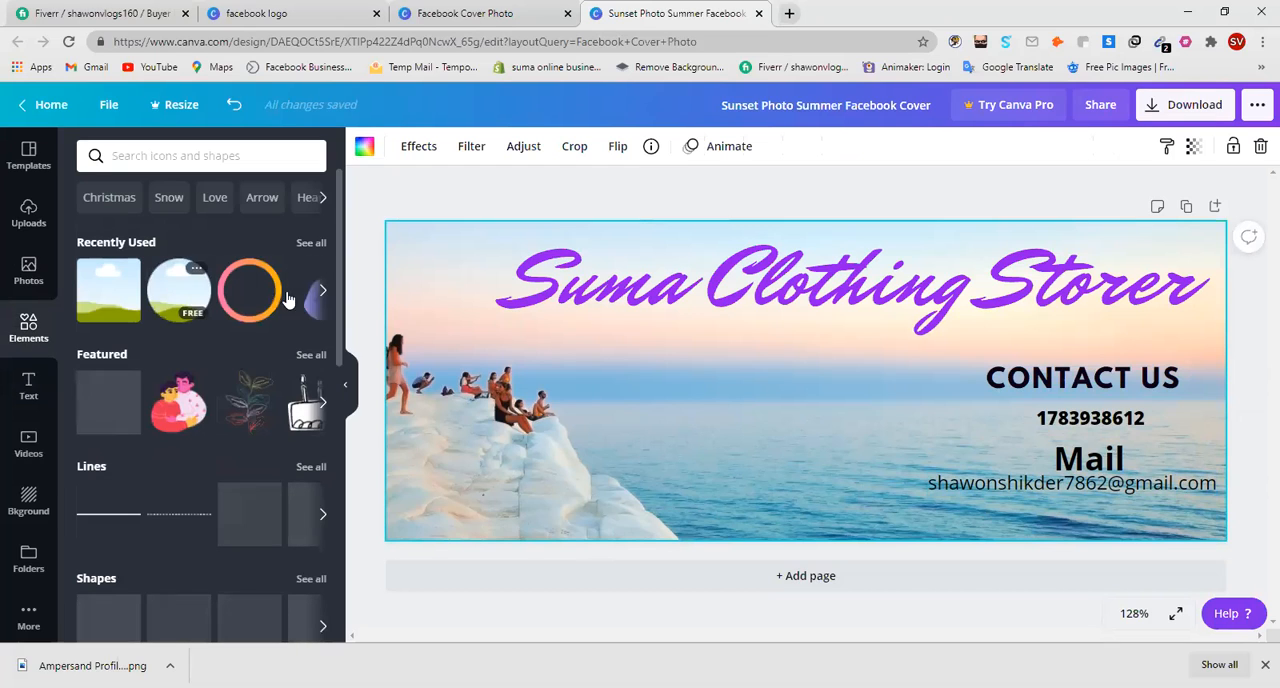
pyautogui.scroll(-1, 230, 455)
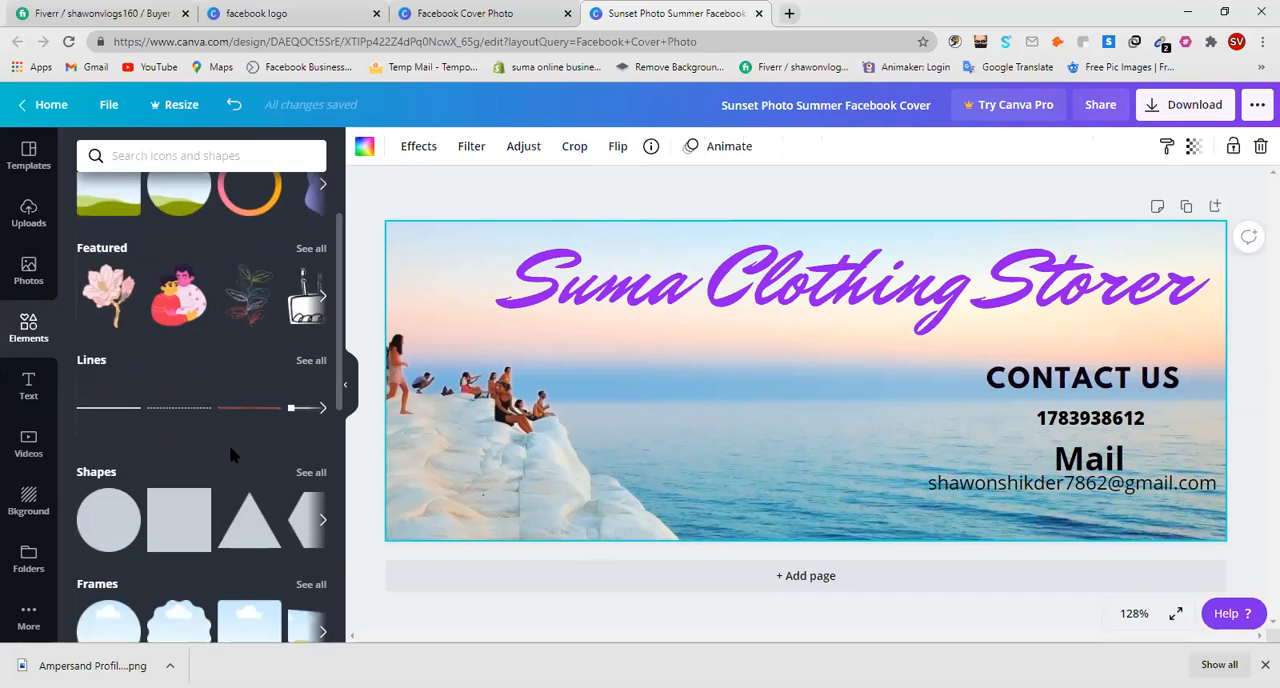
pyautogui.click(323, 298)
pyautogui.click(323, 298)
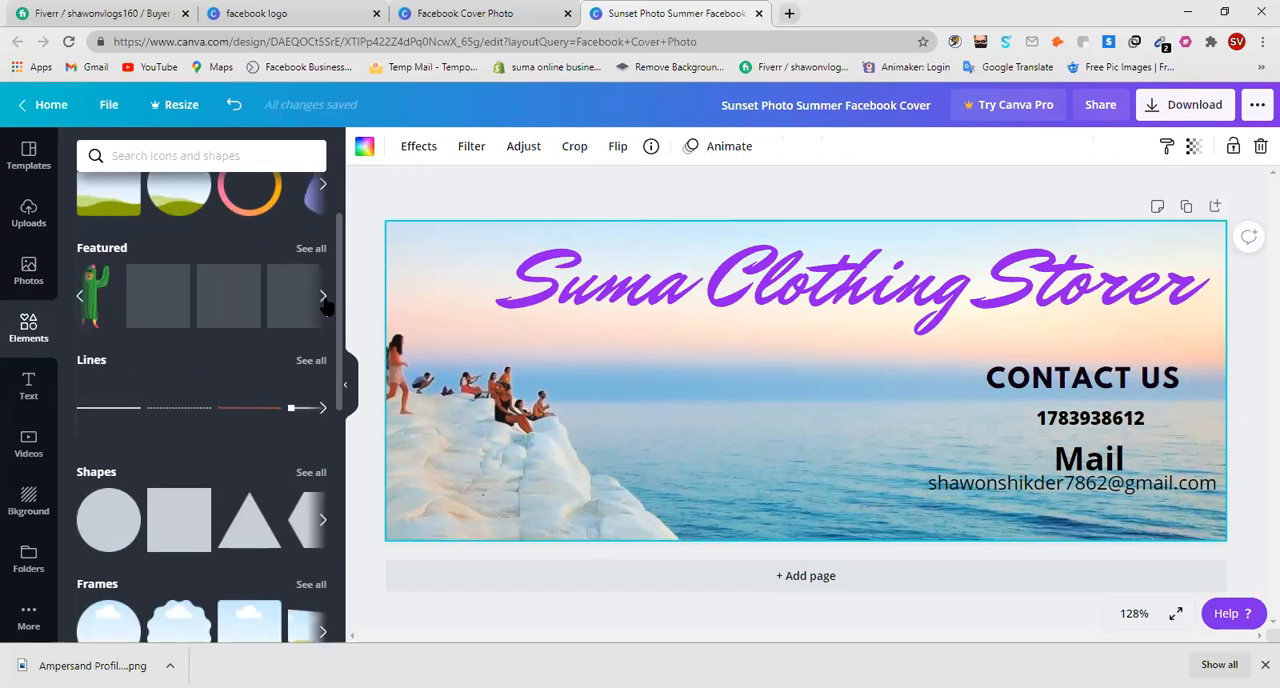
pyautogui.scroll(2, 306, 363)
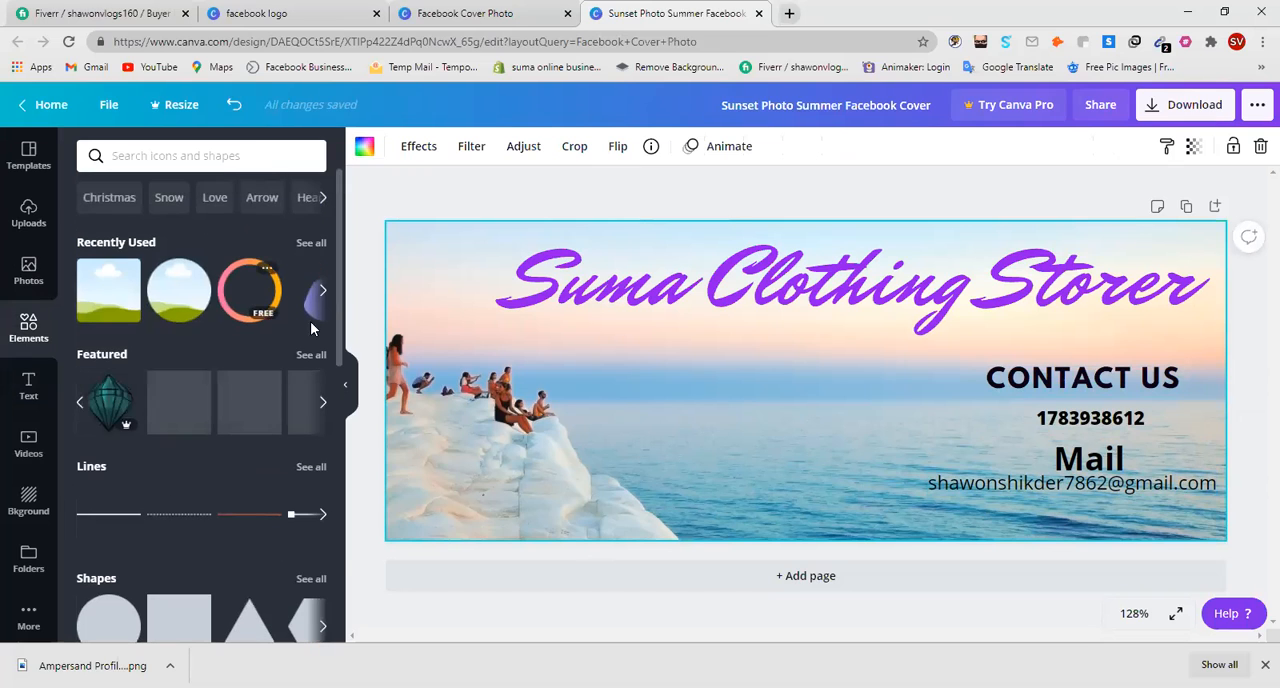
pyautogui.click(260, 311)
pyautogui.moveTo(800, 411); pyautogui.dragTo(630, 433)
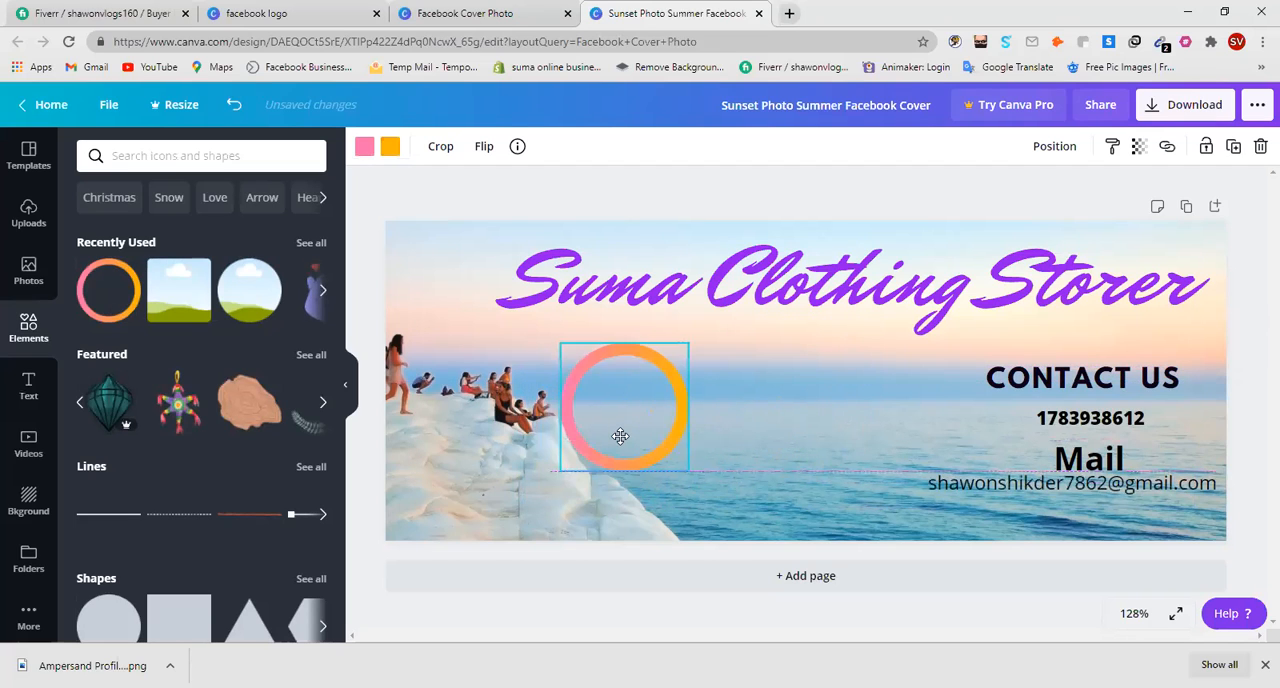
pyautogui.moveTo(691, 472)
pyautogui.mouseDown()
pyautogui.moveTo(780, 521)
pyautogui.moveTo(714, 470)
pyautogui.mouseUp()
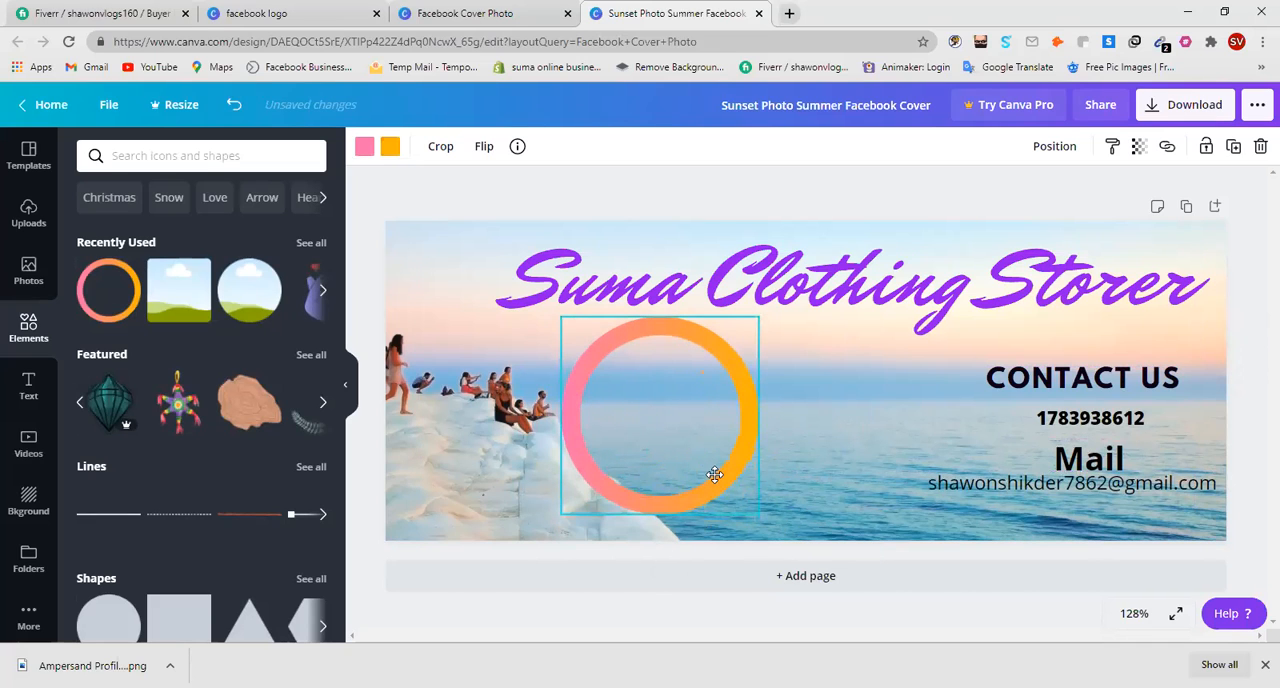
pyautogui.press('Delete')
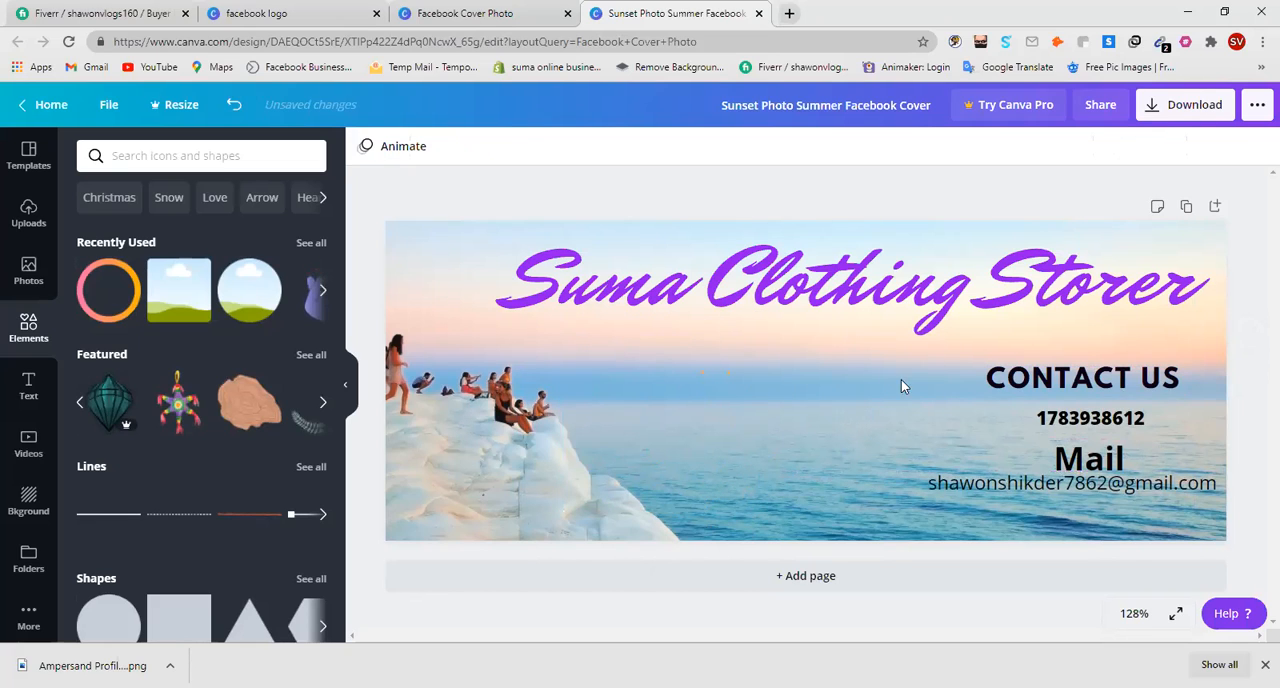
# Download the finished cover design as a PNG and dismiss the Content Planner offer.
pyautogui.click(1178, 108)
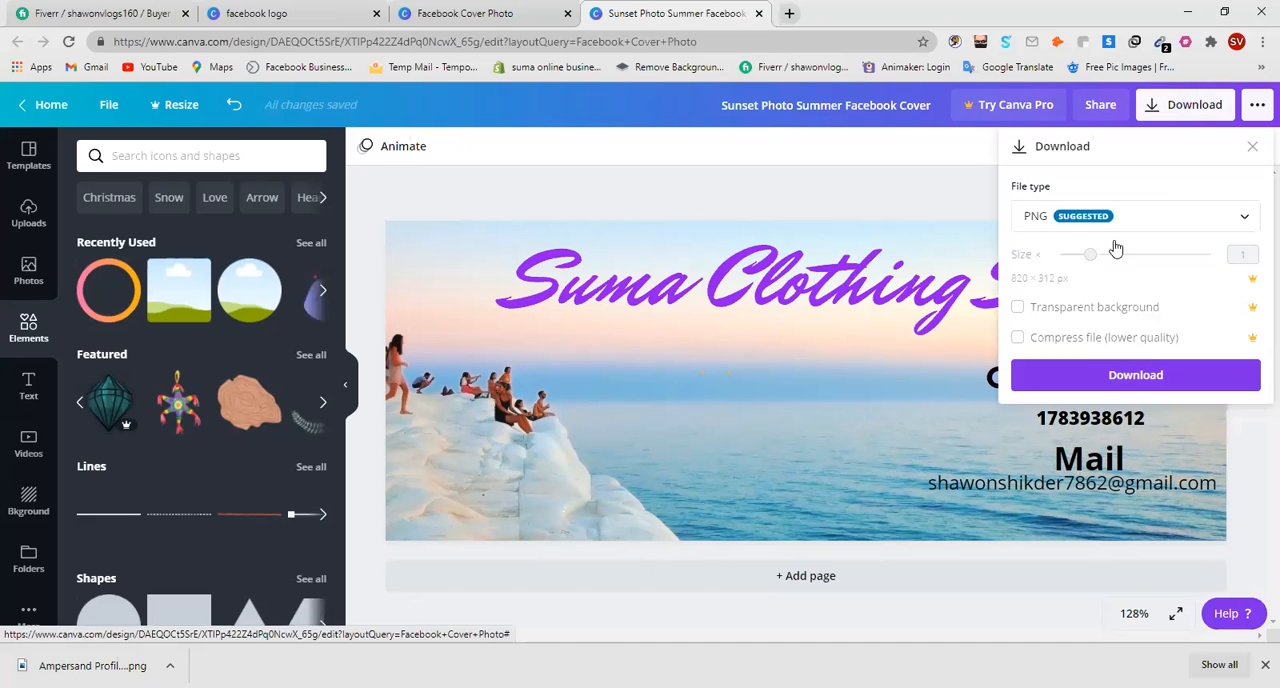
pyautogui.click(1130, 377)
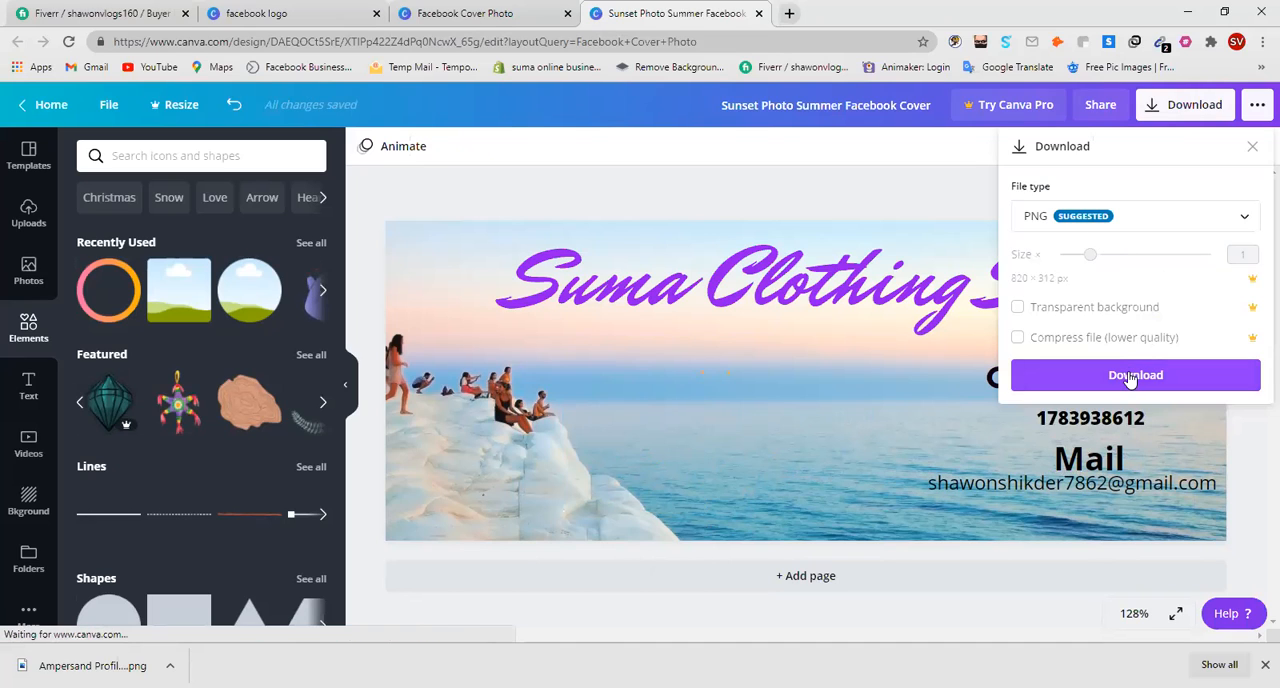
pyautogui.click(1130, 377)
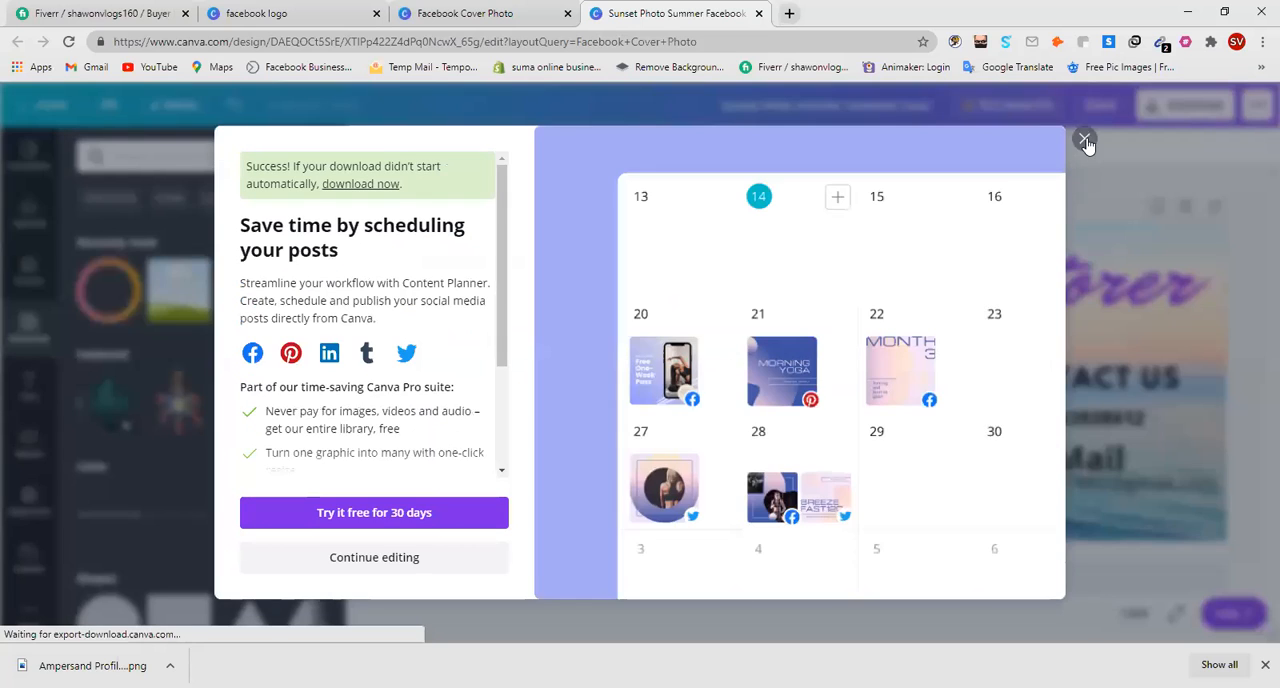
pyautogui.click(1085, 139)
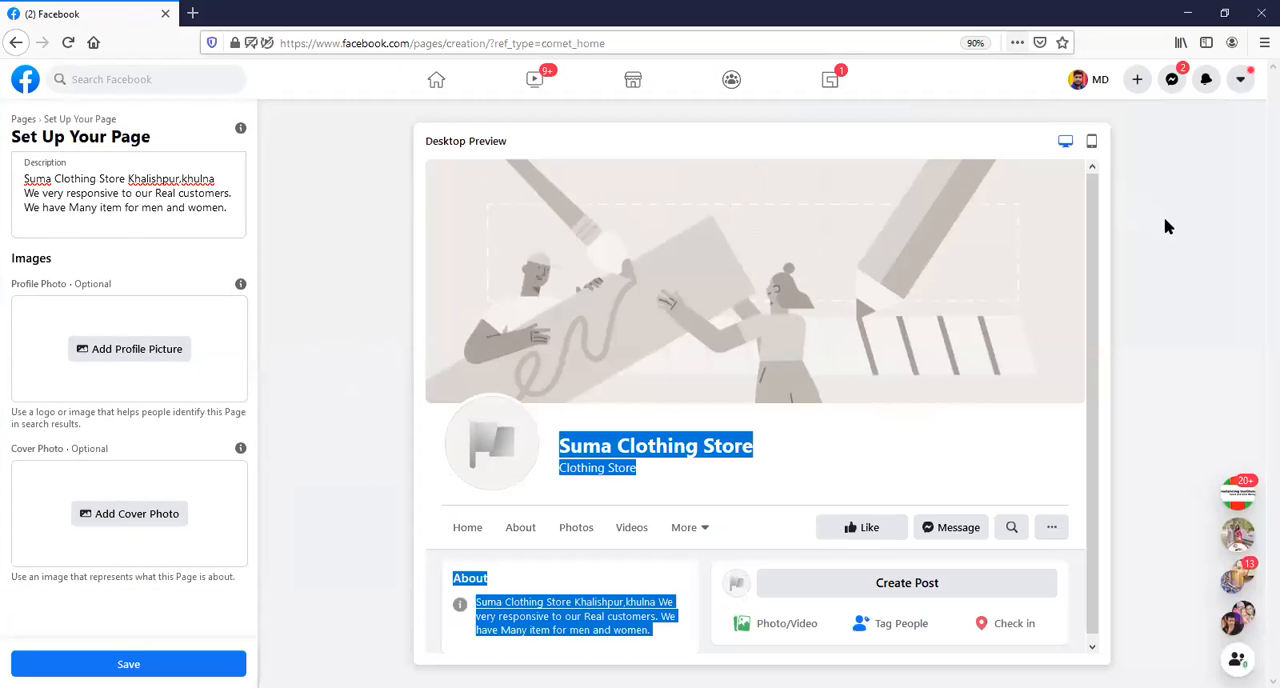
# Switch to the Facebook page setup in Firefox and upload "Ampersand Profile Picture" from Downloads as the profile photo.
pyautogui.click(1002, 267)
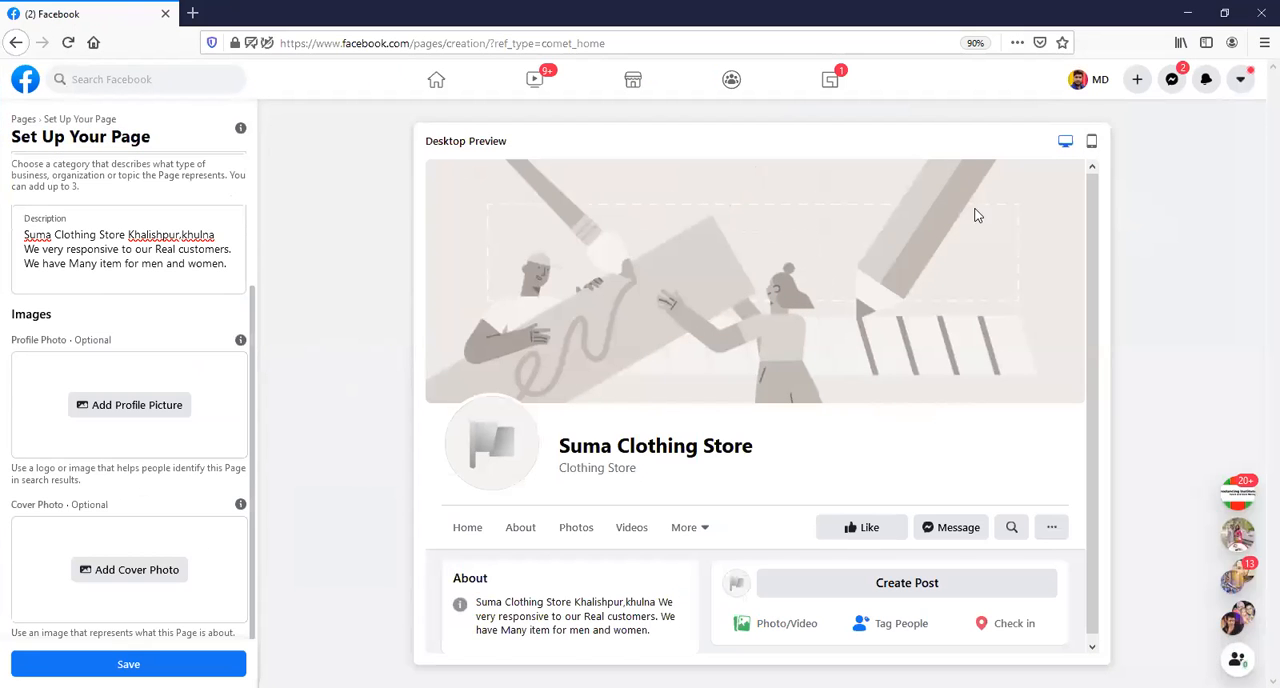
pyautogui.click(1227, 12)
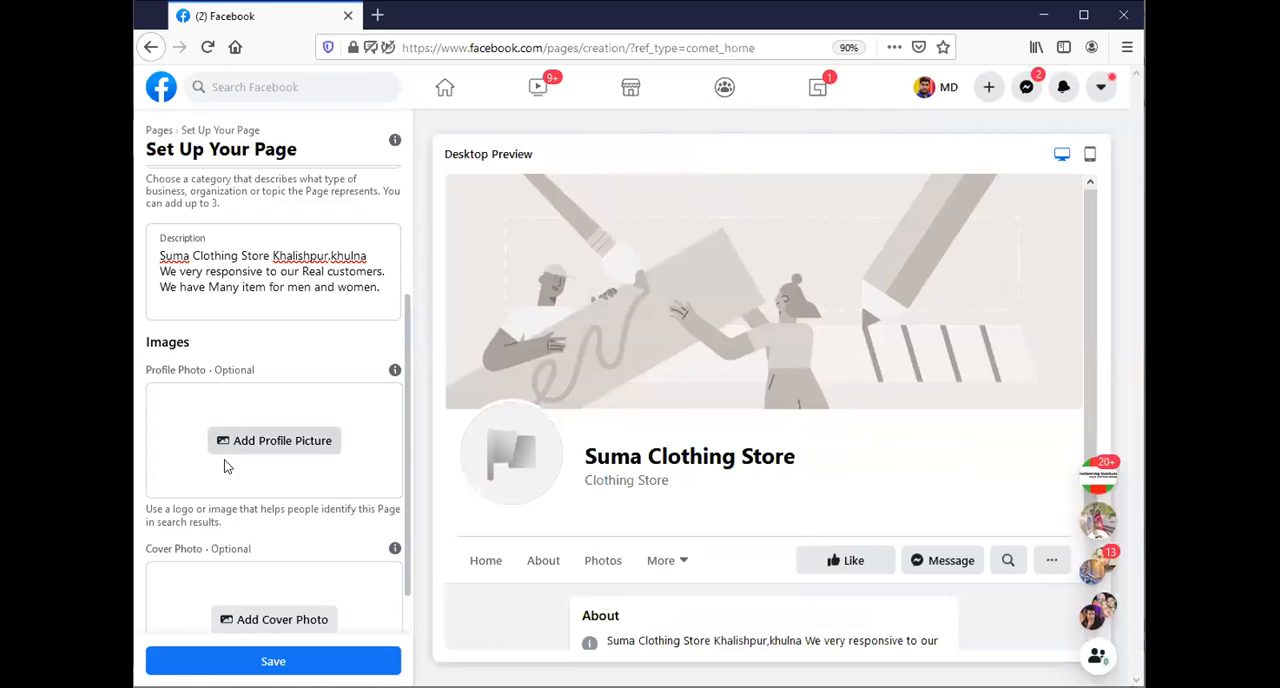
pyautogui.click(254, 446)
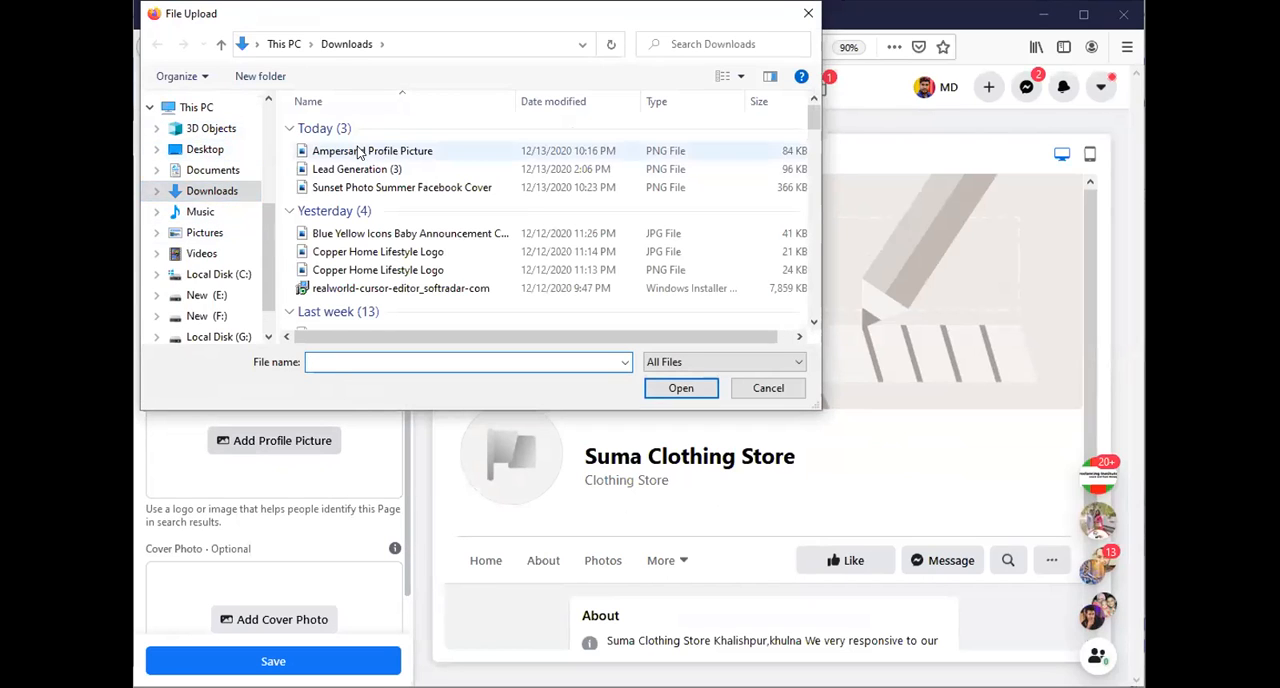
pyautogui.click(438, 155)
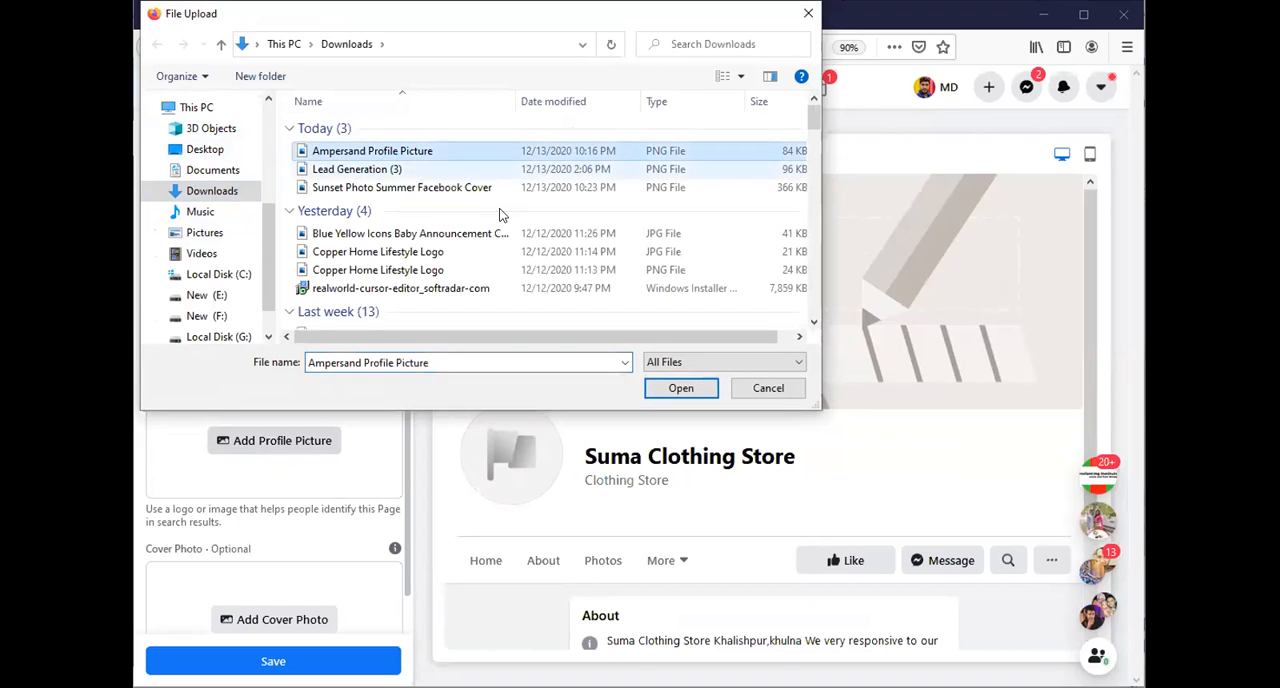
pyautogui.click(672, 392)
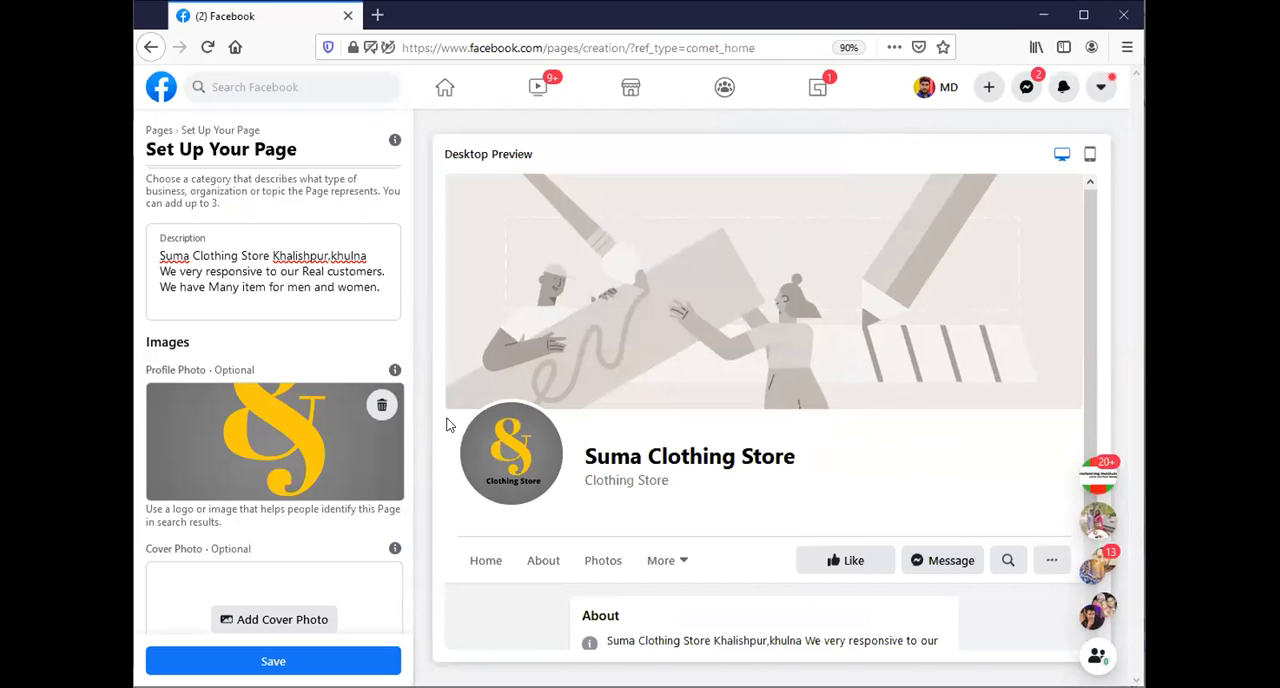
# Upload "Sunset Photo Summer Facebook Cover" from Downloads as the page's cover photo.
pyautogui.scroll(-2, 451, 379)
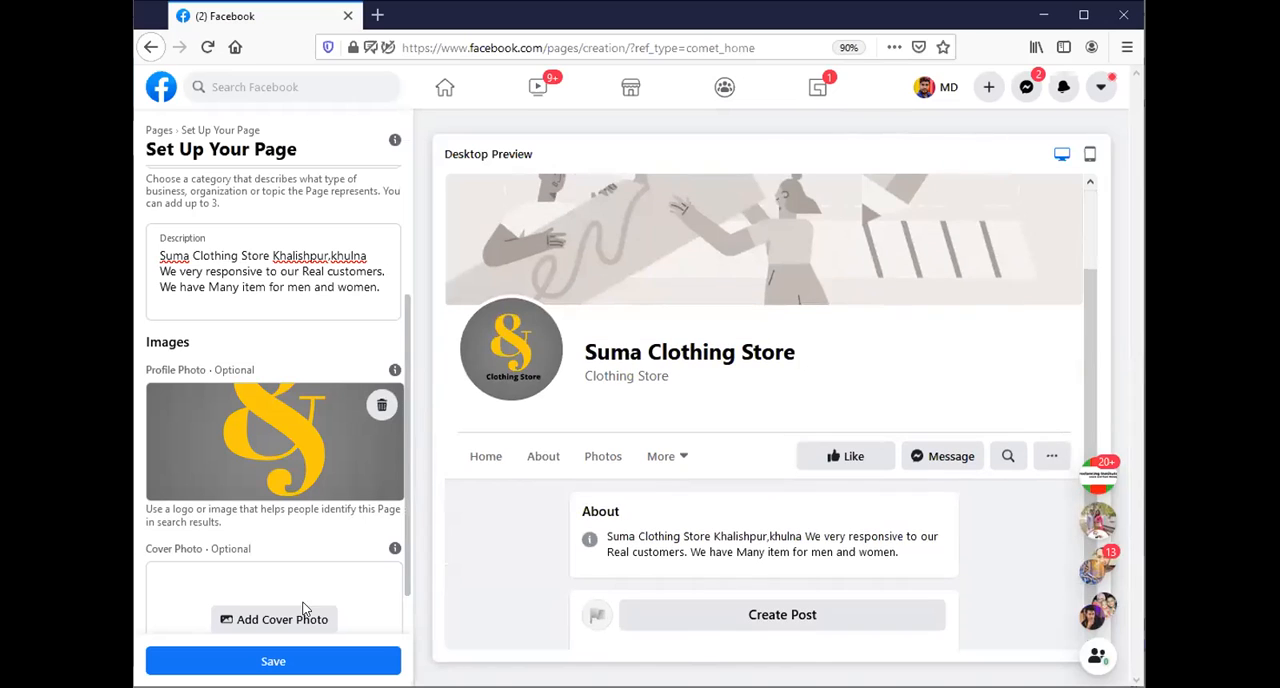
pyautogui.click(295, 618)
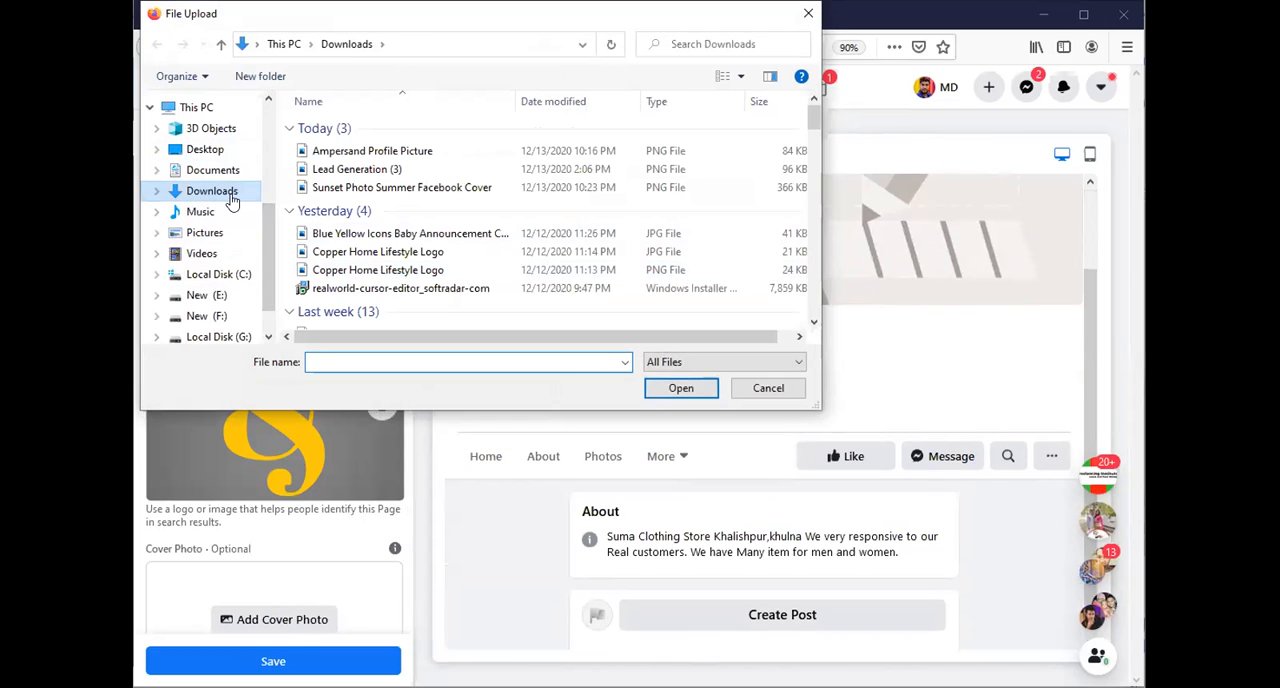
pyautogui.click(421, 190)
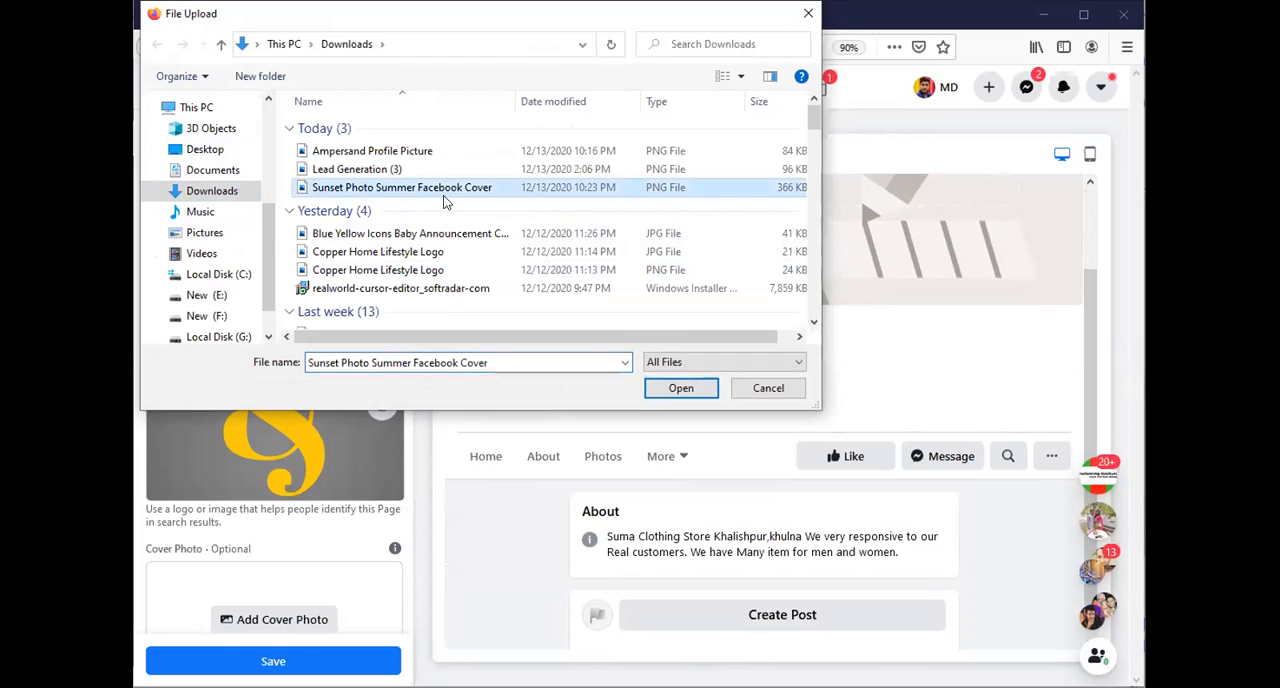
pyautogui.click(670, 389)
pyautogui.click(664, 392)
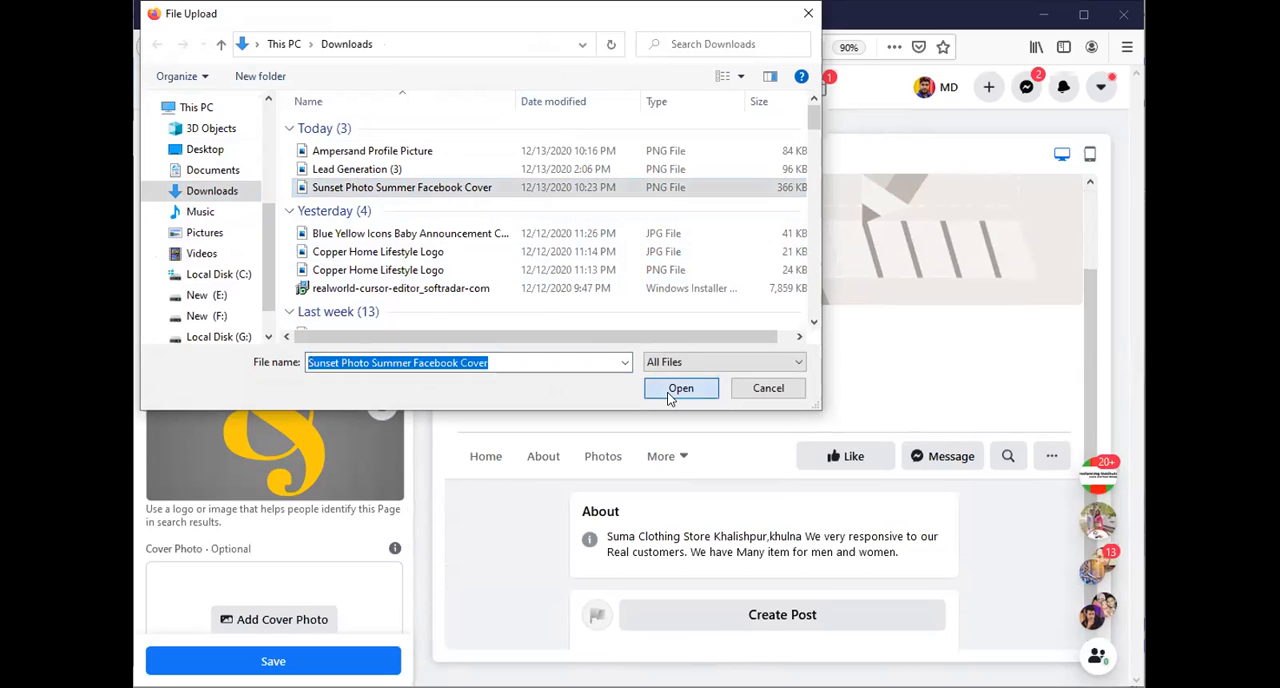
pyautogui.scroll(-1, 236, 573)
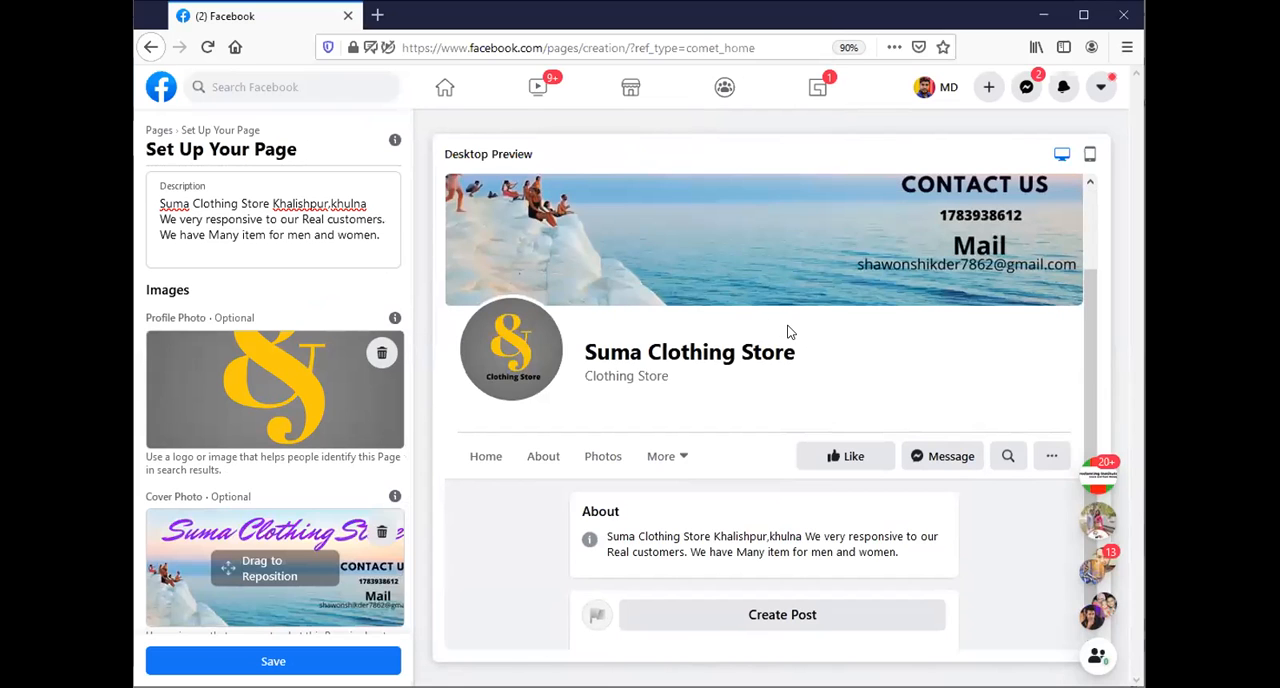
# Review the page preview with both images and save the page setup.
pyautogui.scroll(2, 787, 335)
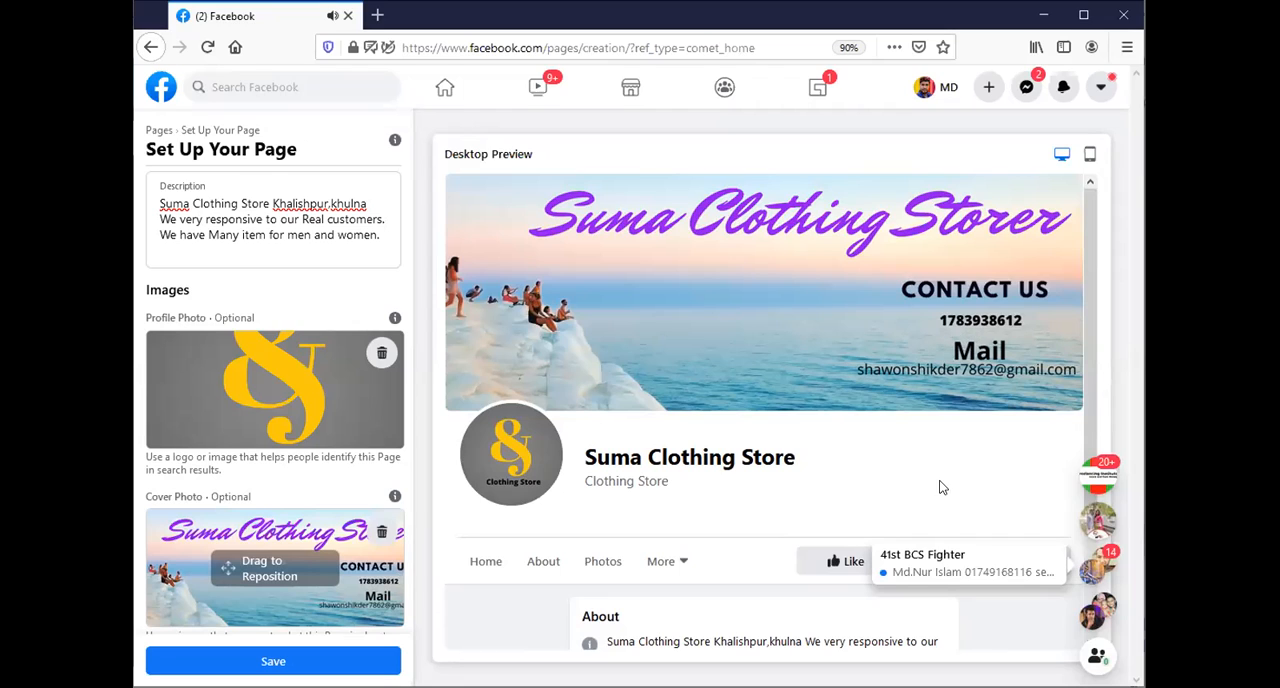
pyautogui.scroll(-1, 340, 487)
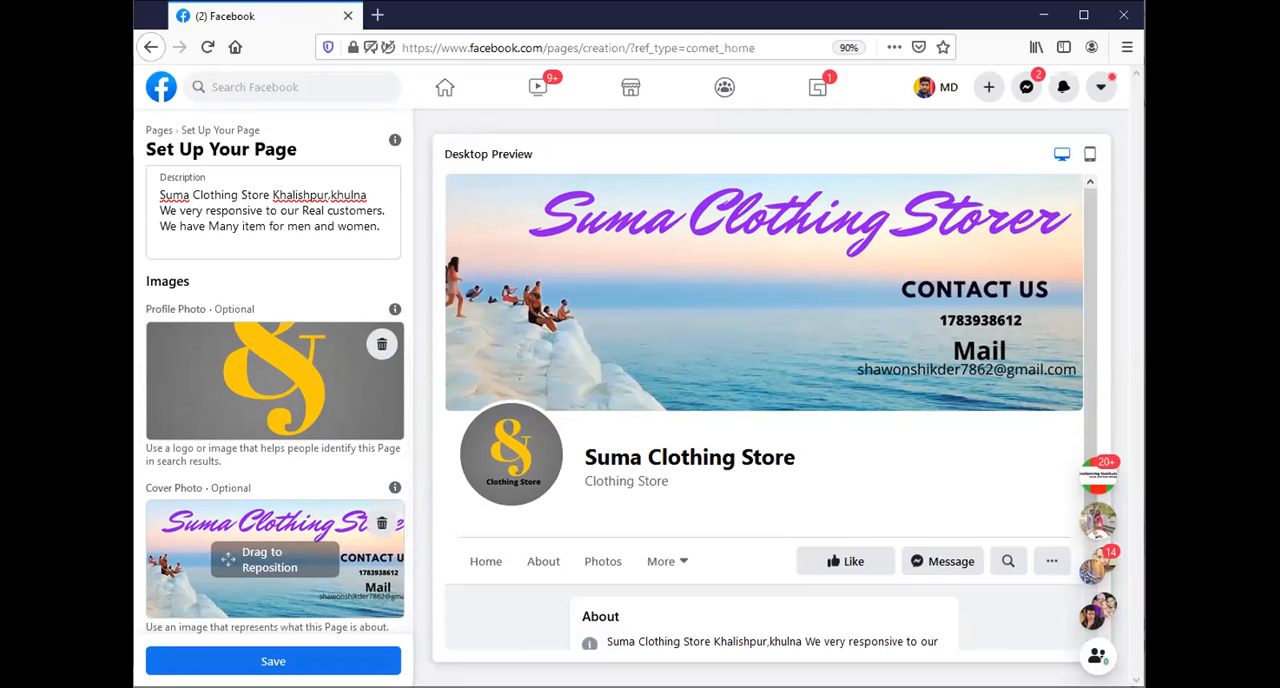
pyautogui.click(262, 660)
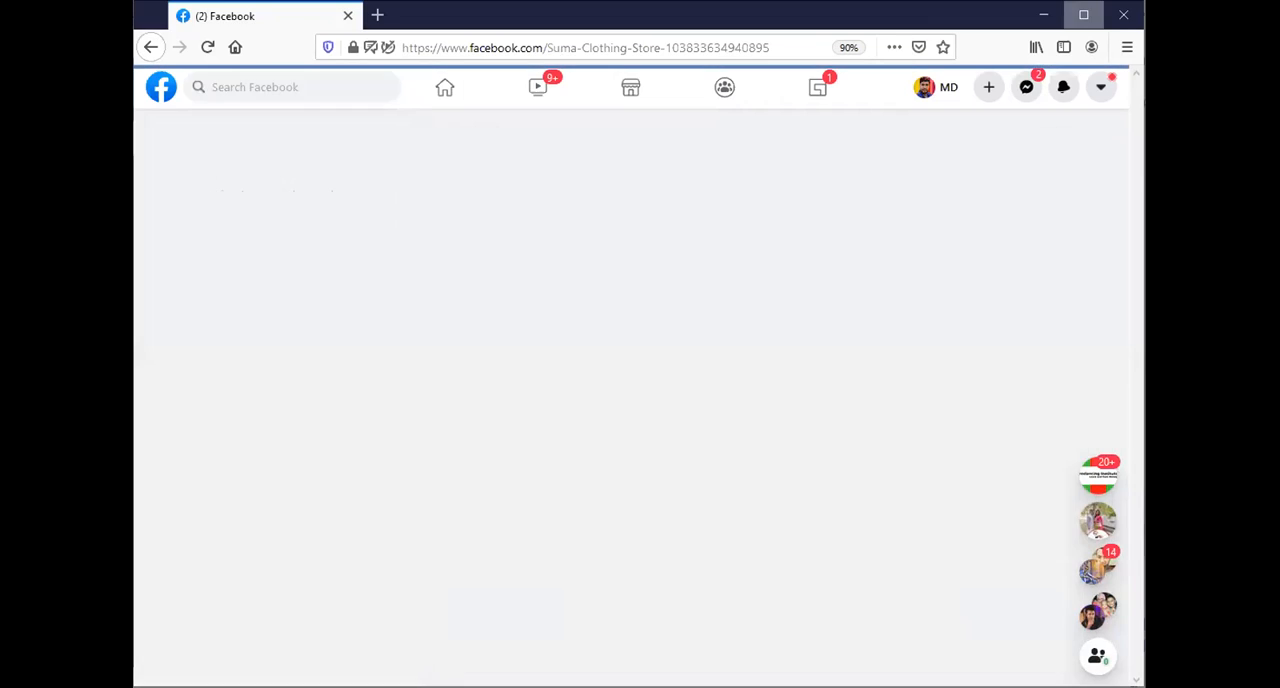
# Maximize the browser window and open a new post for the Suma Clothing Store page.
pyautogui.click(1083, 14)
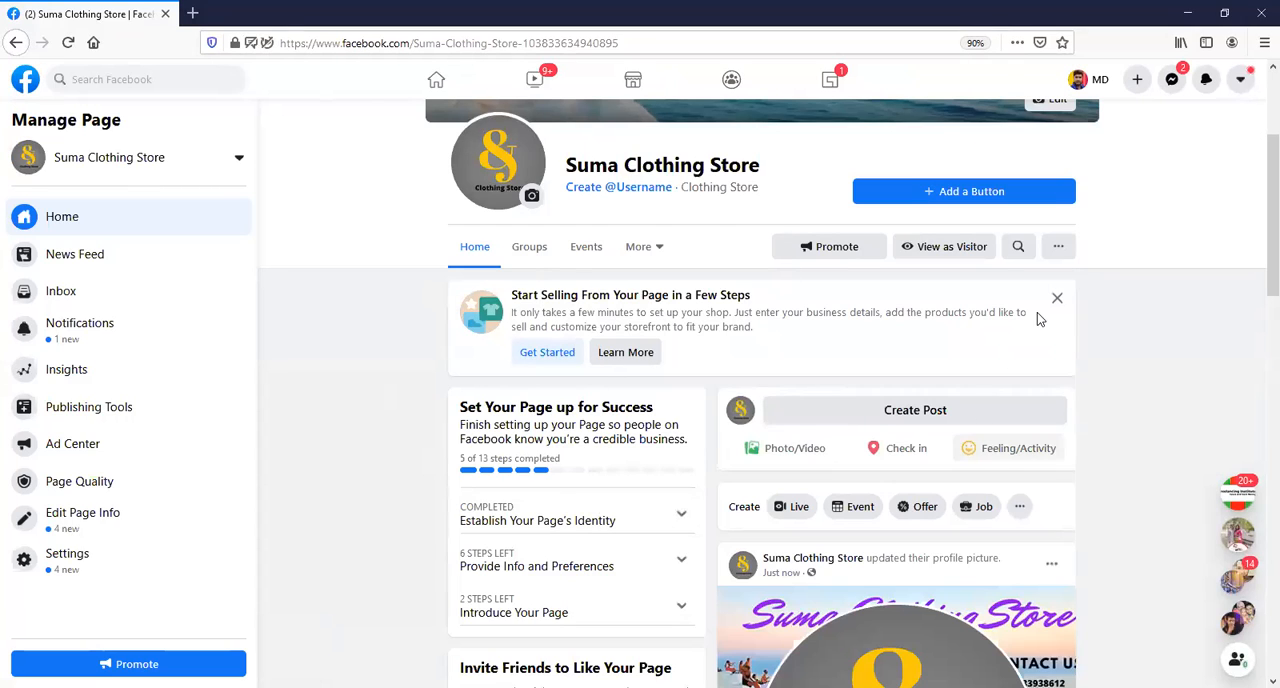
pyautogui.click(921, 417)
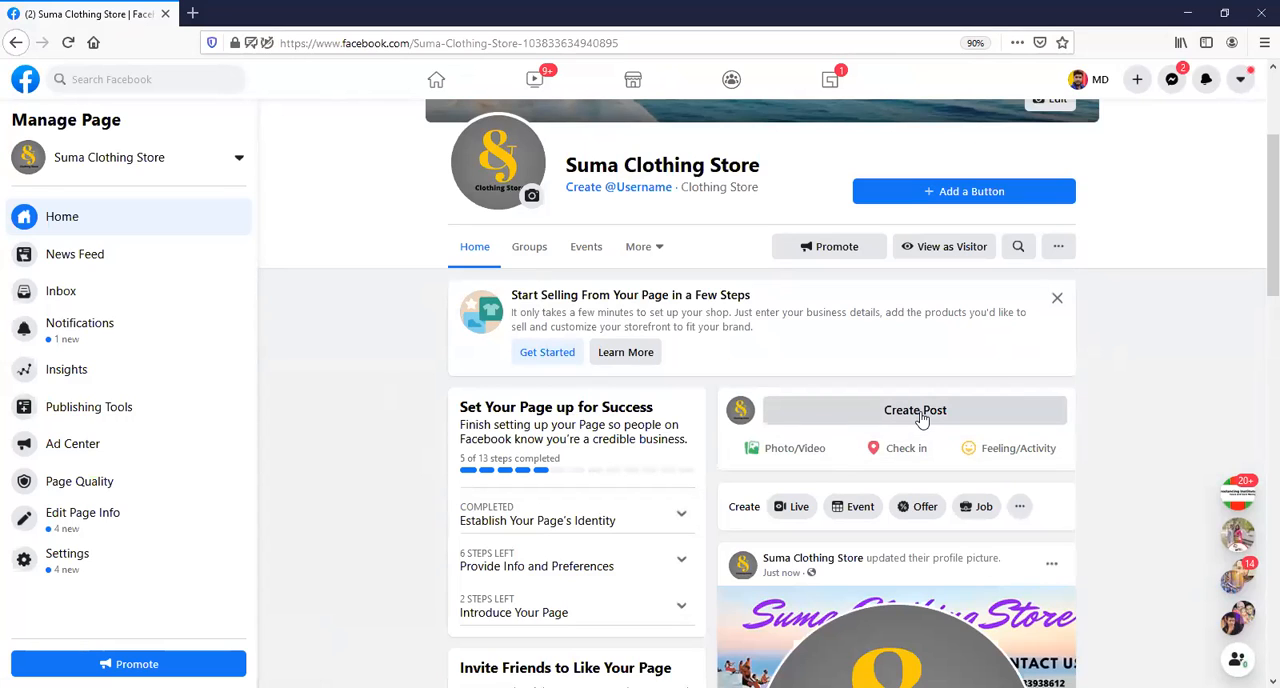
pyautogui.click(921, 417)
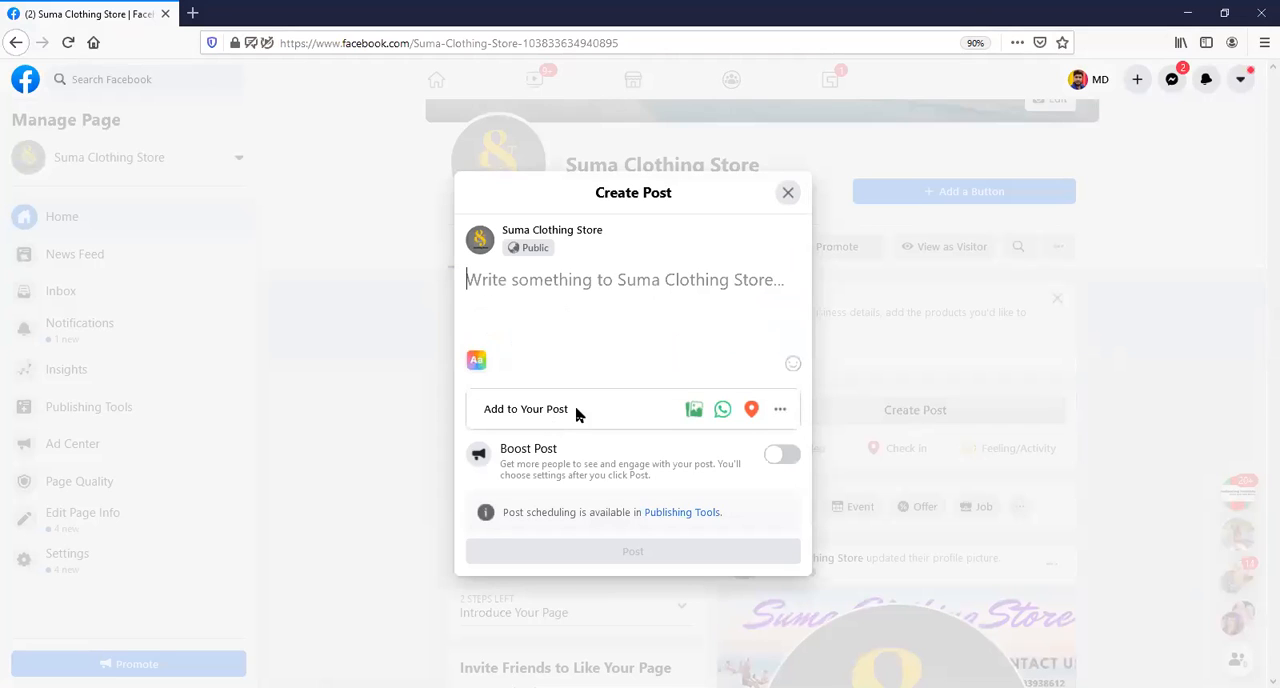
# Add the "Sunset Photo Summer Facebook Cover" image from Downloads to the new post.
pyautogui.click(700, 418)
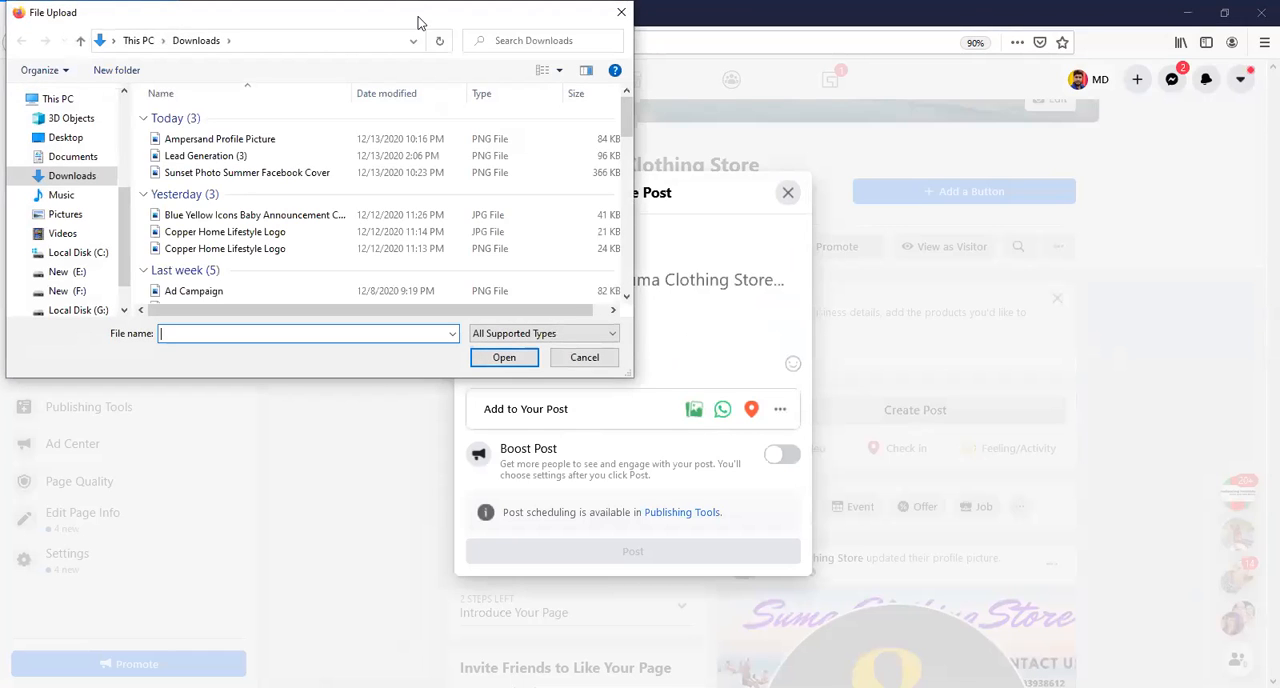
pyautogui.moveTo(418, 22); pyautogui.dragTo(706, 112)
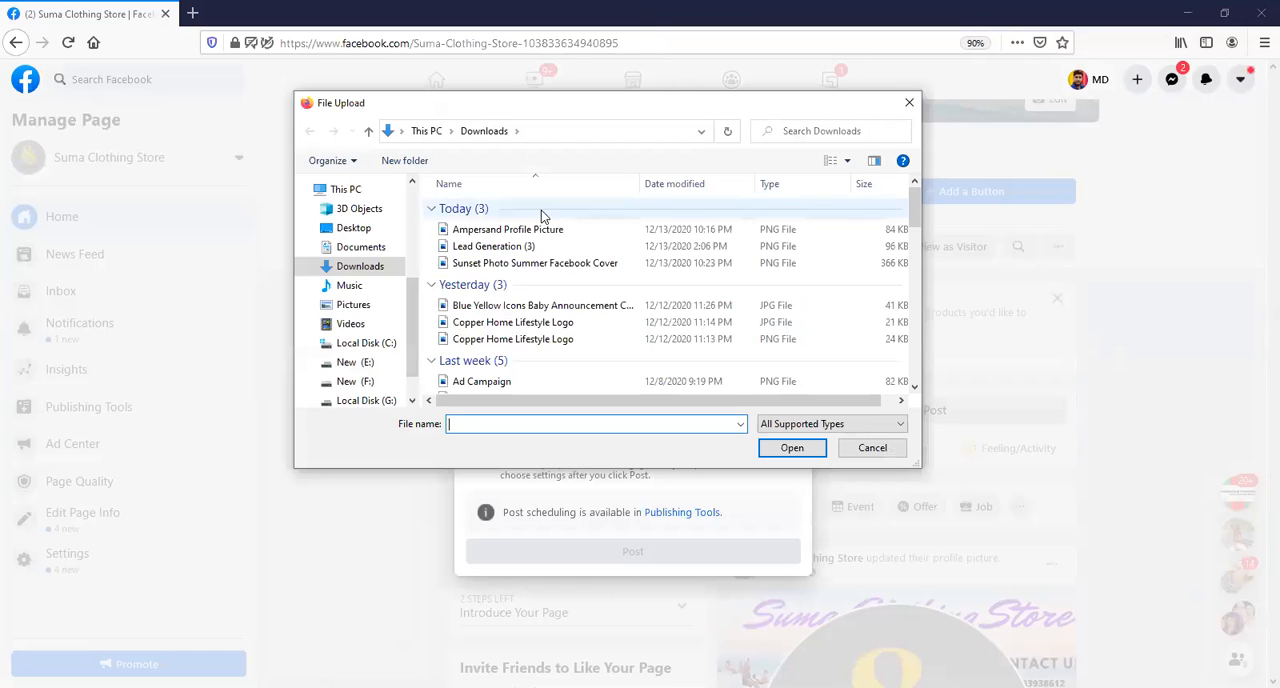
pyautogui.click(563, 264)
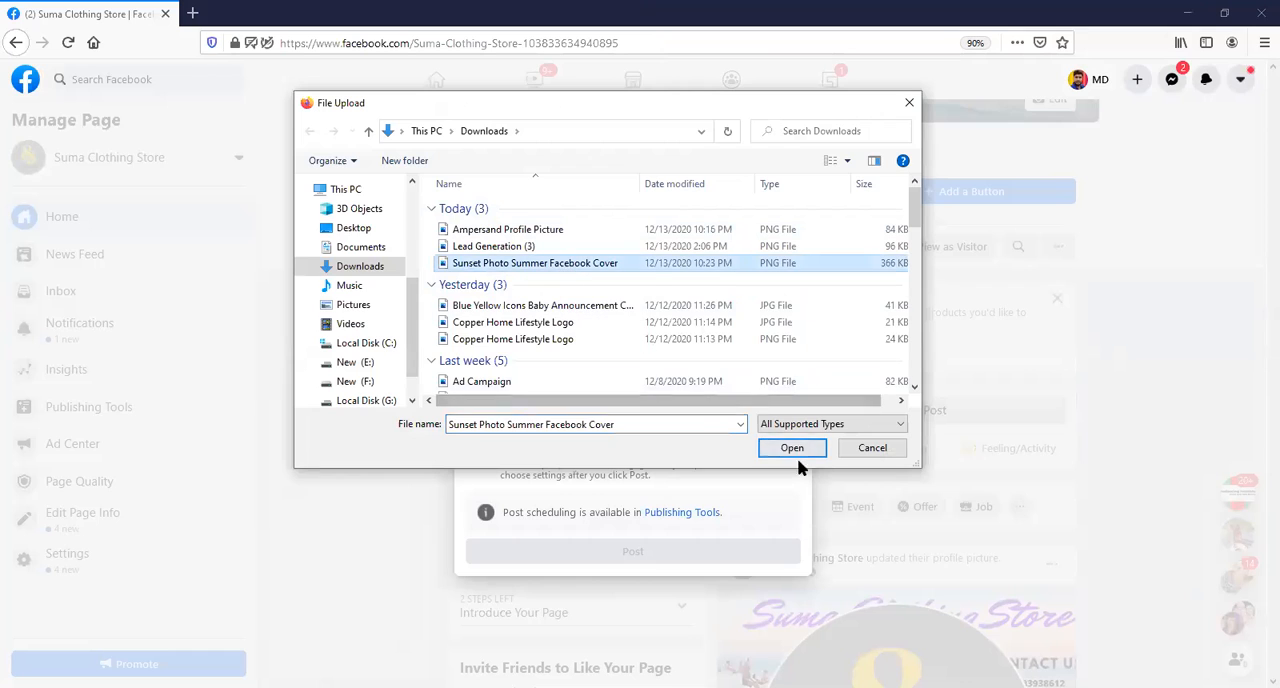
pyautogui.click(797, 450)
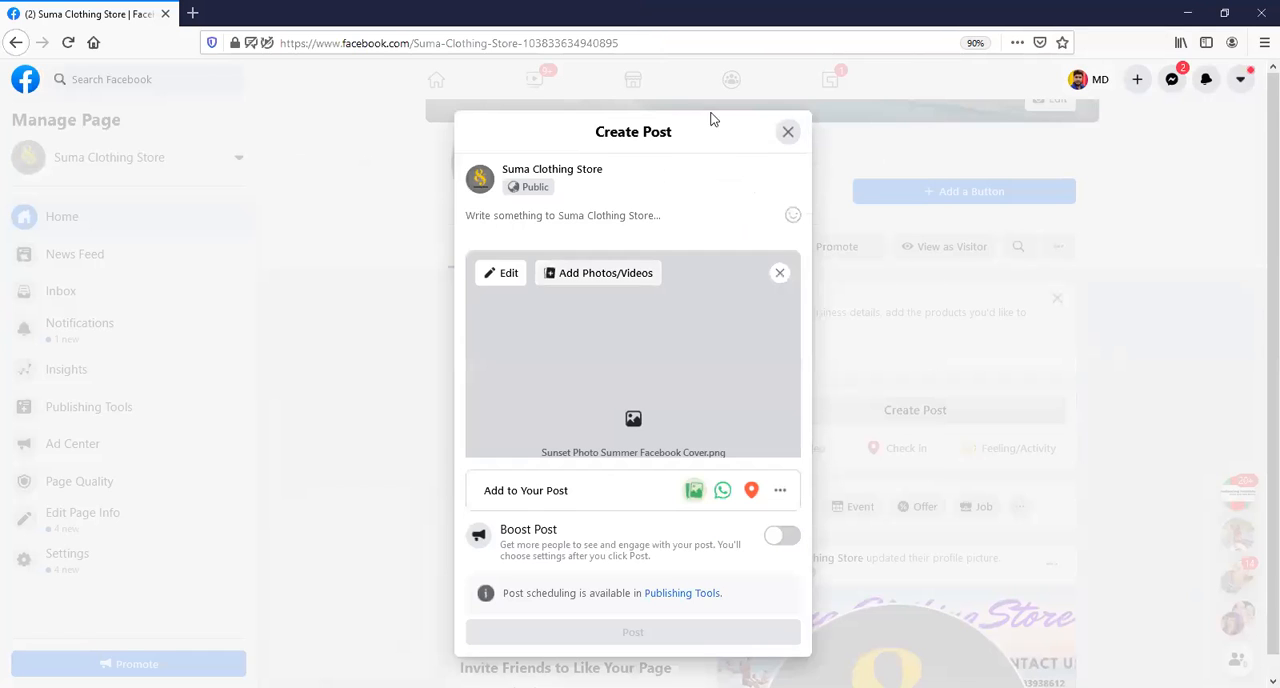
# Caption the post "Clothing Store" and publish it on the page.
pyautogui.click(576, 216)
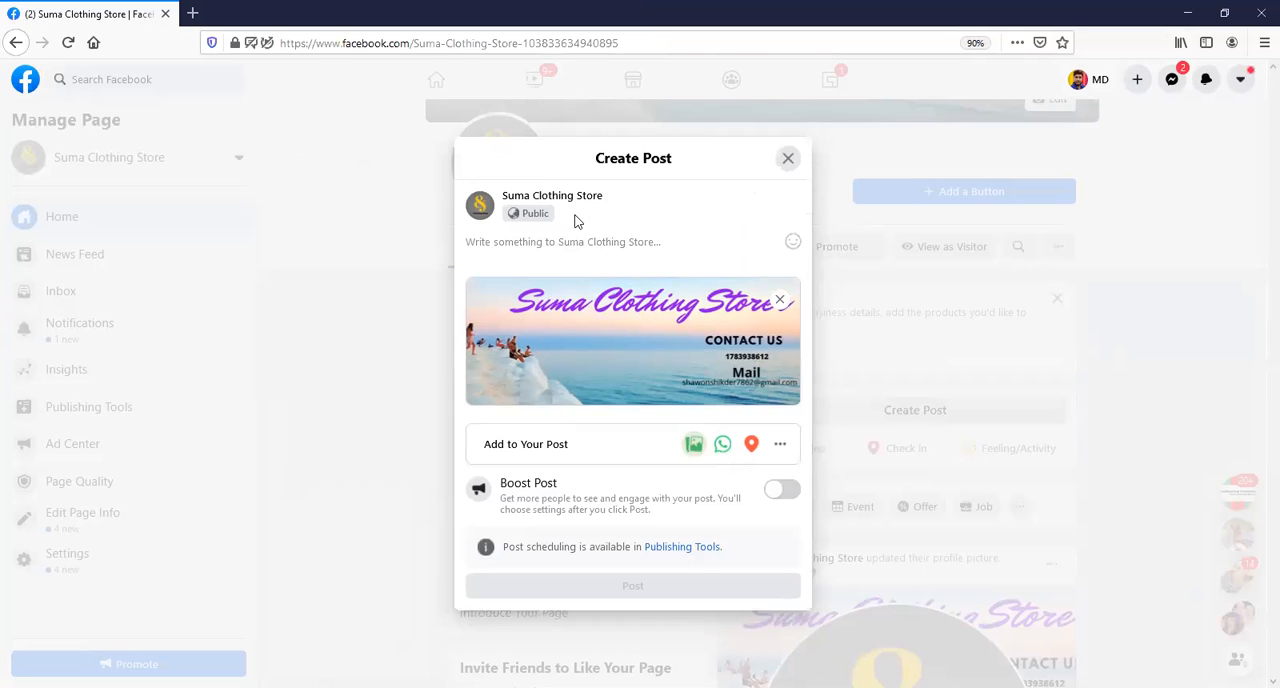
pyautogui.write('Clothing Store')
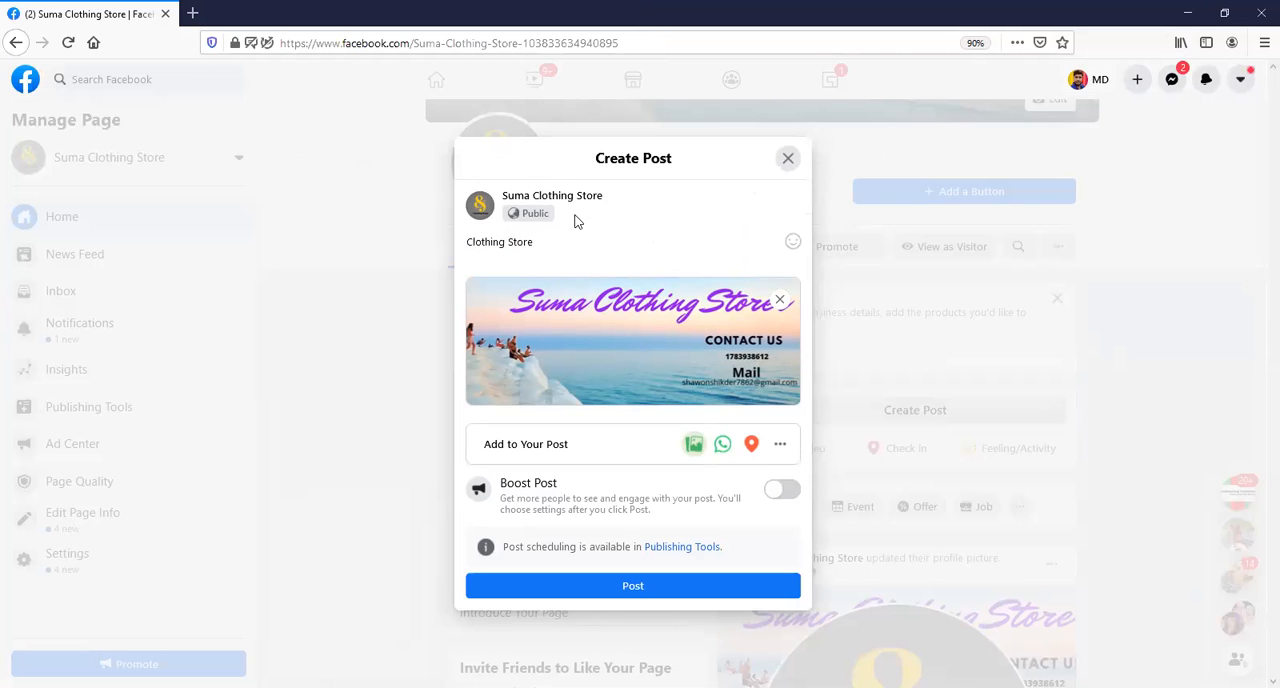
pyautogui.click(608, 588)
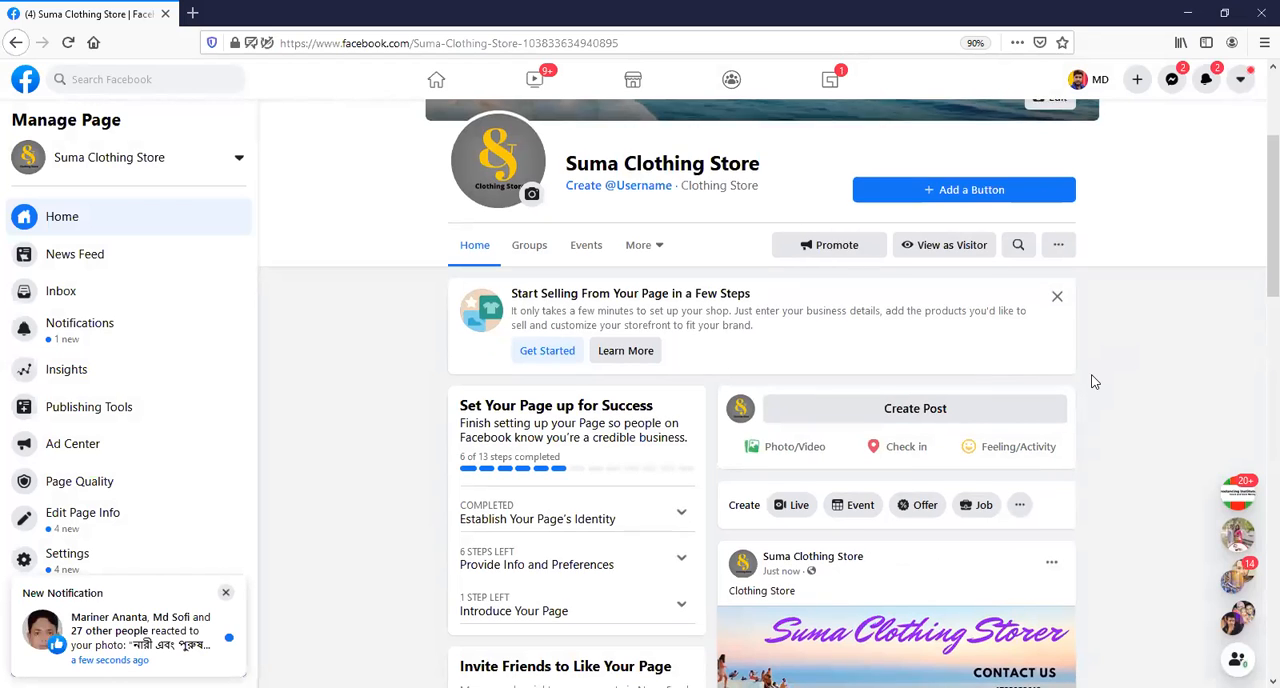
# Find the newly published "Clothing Store" post in the page feed and like it as Suma Clothing Store.
pyautogui.scroll(-2, 1092, 386)
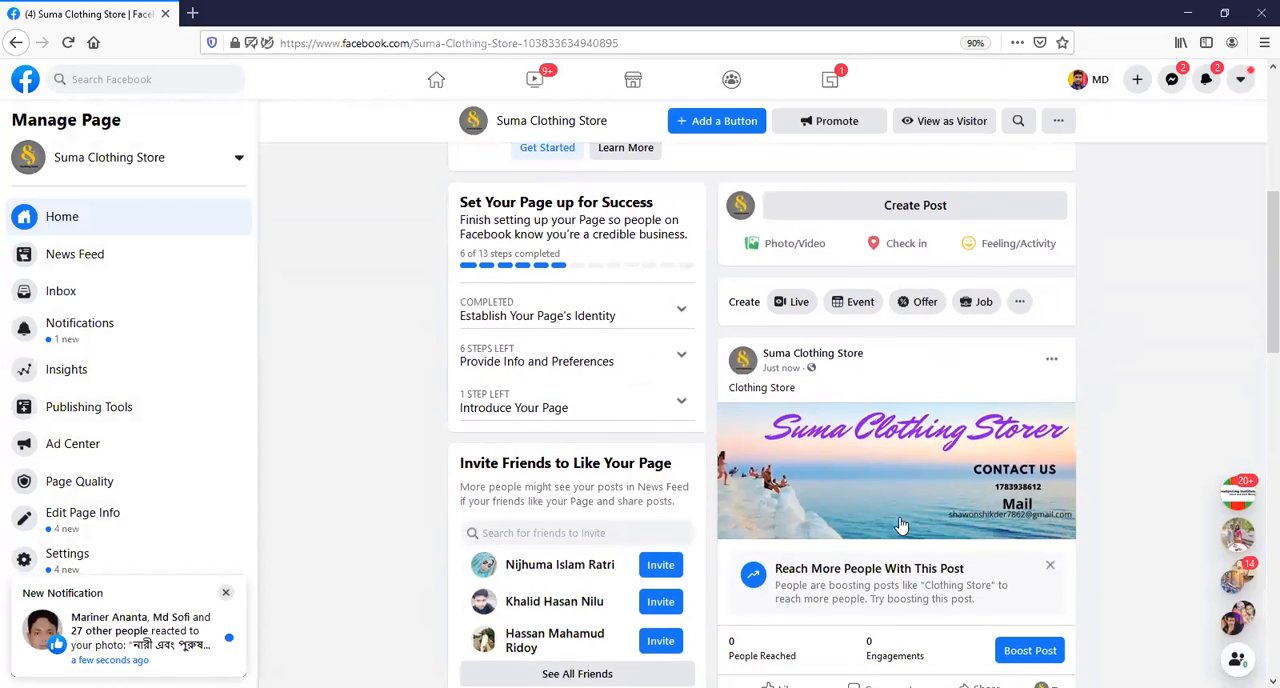
pyautogui.scroll(-3, 840, 538)
pyautogui.click(805, 535)
pyautogui.scroll(-2, 870, 520)
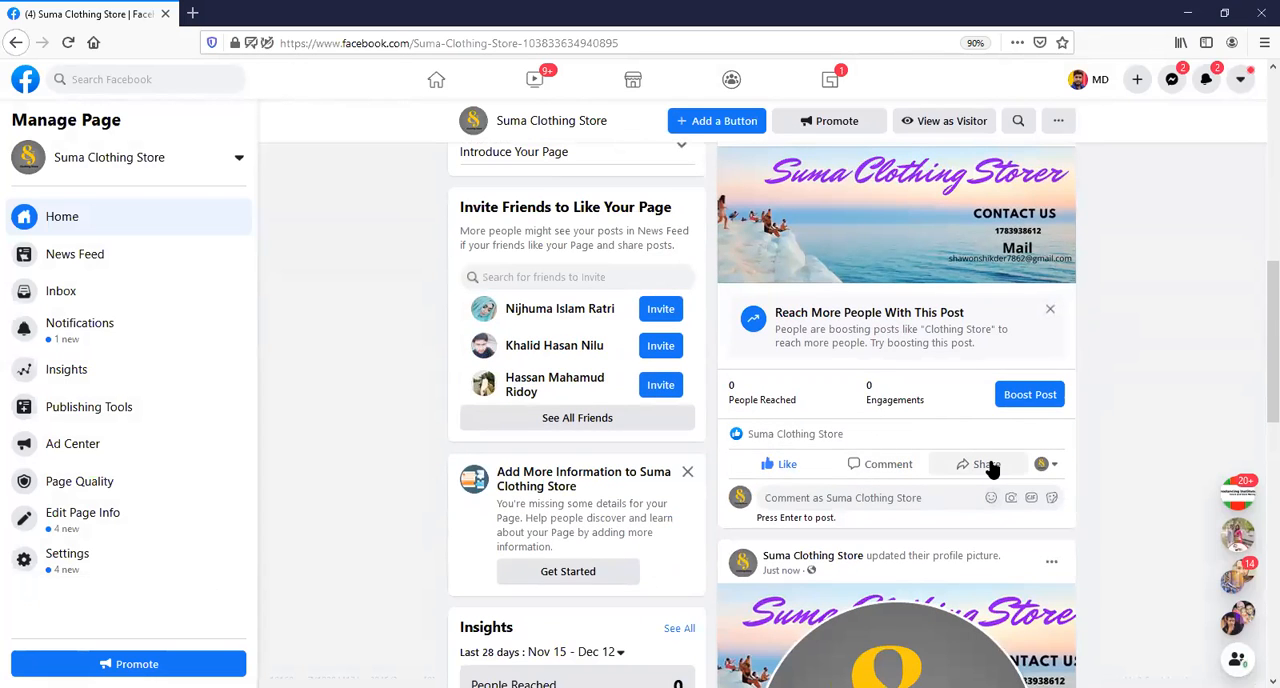
# Invite all three suggested friends to like the page.
pyautogui.click(663, 381)
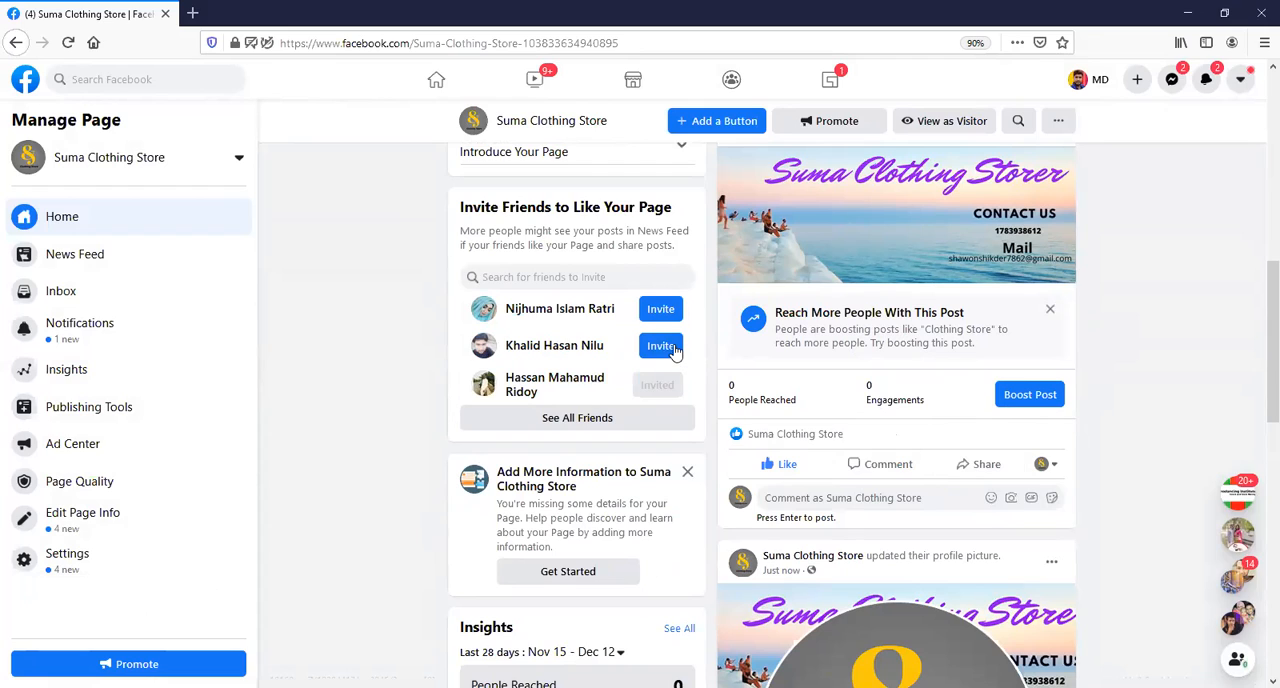
pyautogui.click(665, 343)
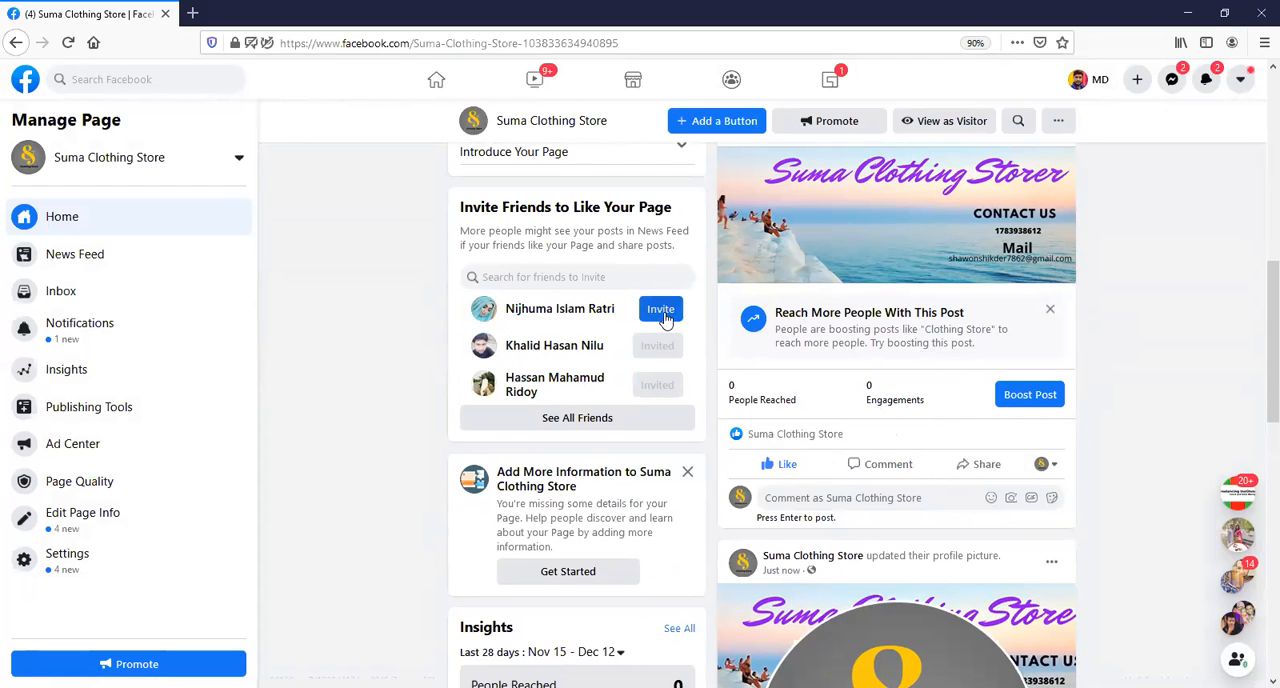
pyautogui.click(662, 314)
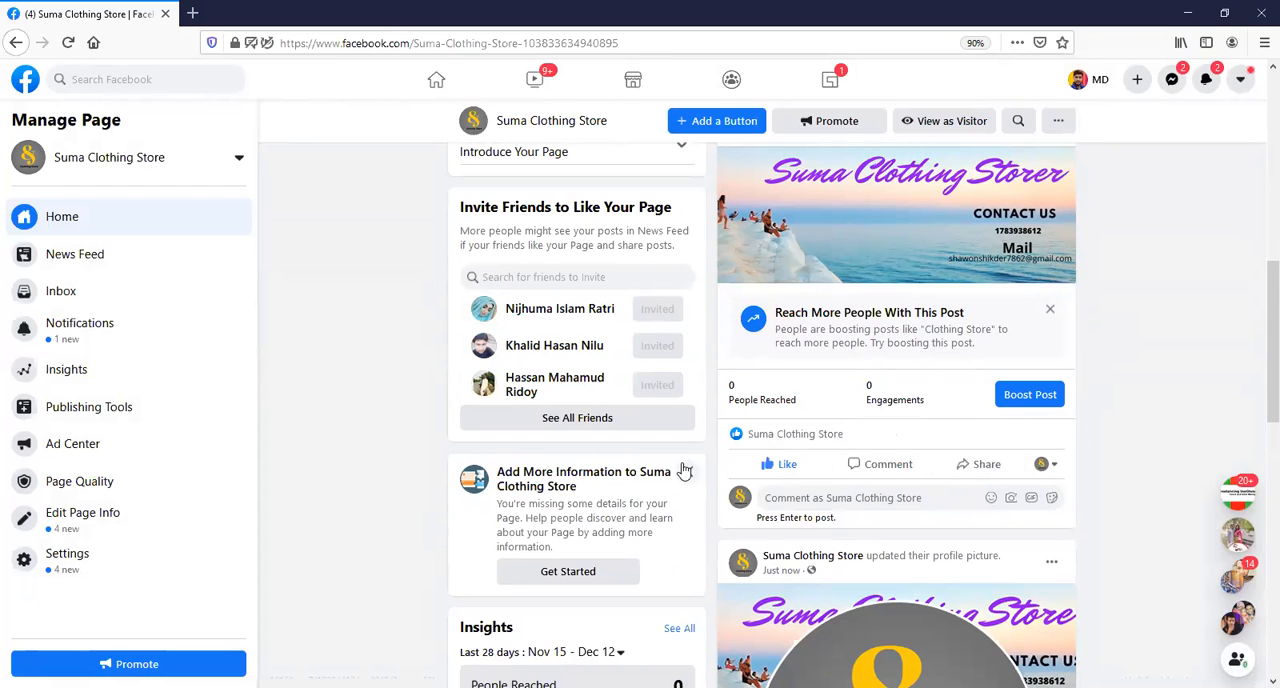
# Open the full list of friends to invite and select the first 47 not-yet-invited friends in order.
pyautogui.click(620, 419)
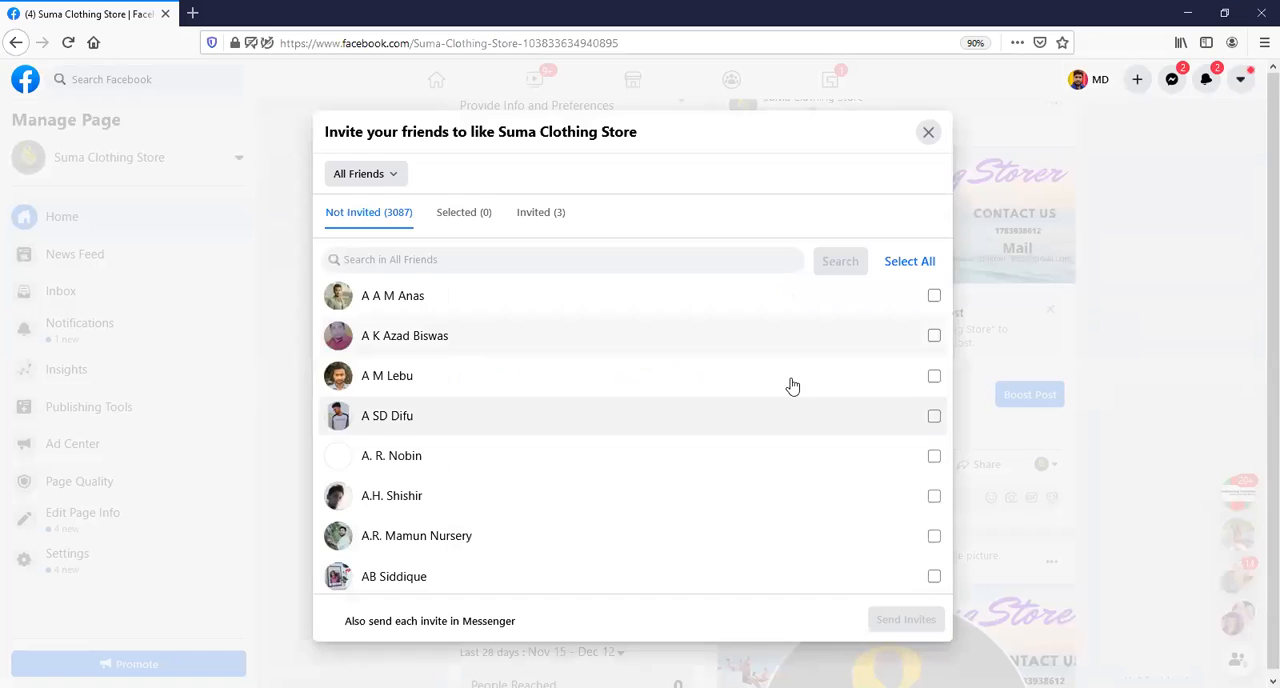
pyautogui.click(933, 297)
pyautogui.click(933, 336)
pyautogui.click(932, 376)
pyautogui.click(934, 418)
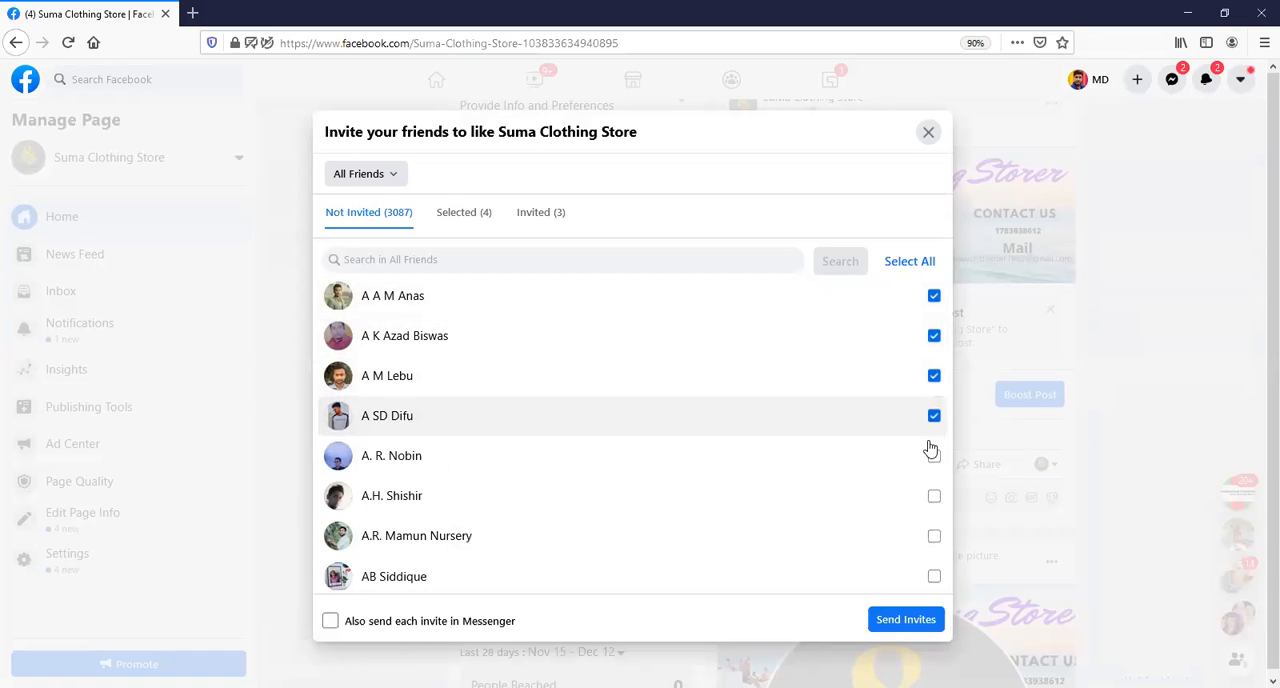
pyautogui.click(932, 457)
pyautogui.click(933, 498)
pyautogui.click(933, 536)
pyautogui.click(933, 576)
pyautogui.scroll(-2, 900, 490)
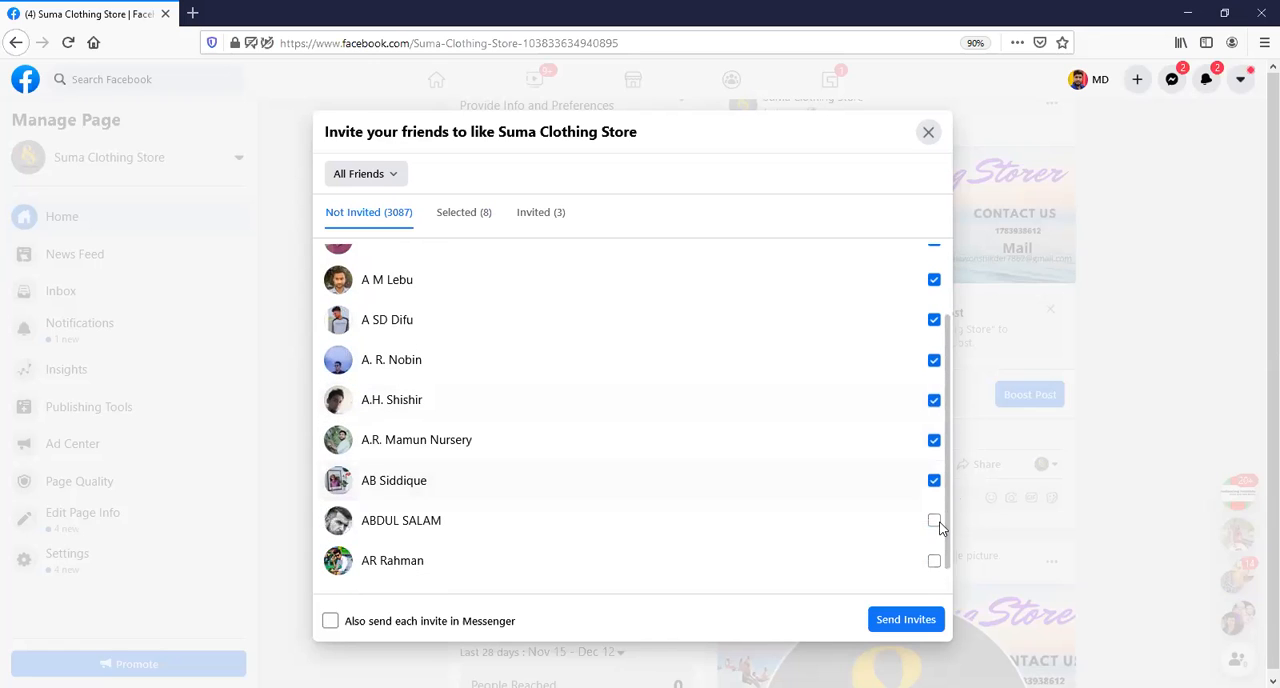
pyautogui.click(933, 521)
pyautogui.scroll(-1, 877, 502)
pyautogui.click(933, 528)
pyautogui.click(933, 569)
pyautogui.scroll(-3, 880, 490)
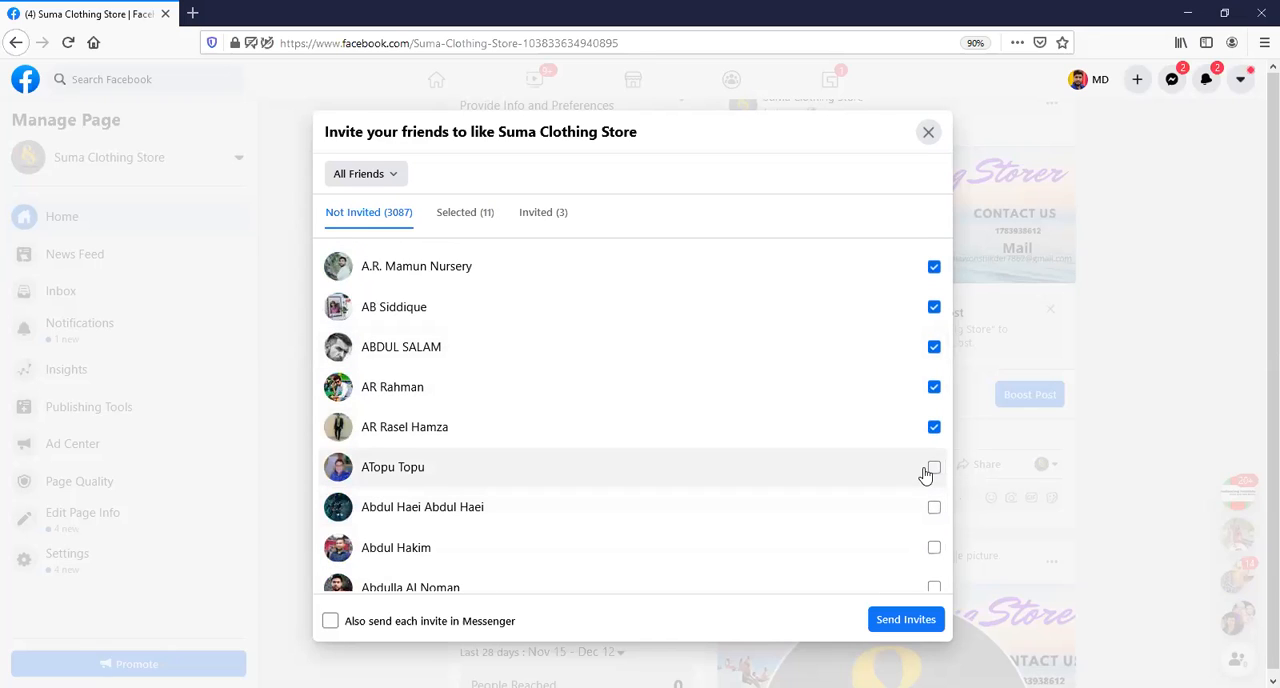
pyautogui.click(933, 467)
pyautogui.click(933, 507)
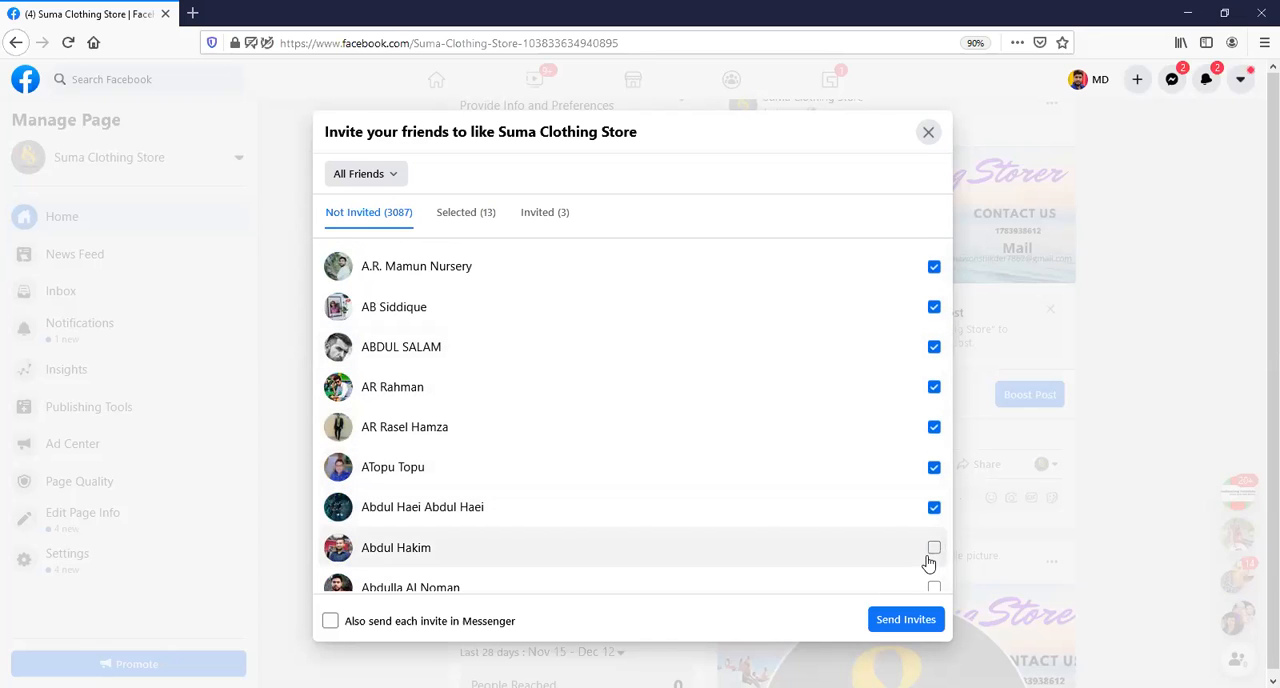
pyautogui.click(934, 548)
pyautogui.click(933, 586)
pyautogui.scroll(-3, 907, 530)
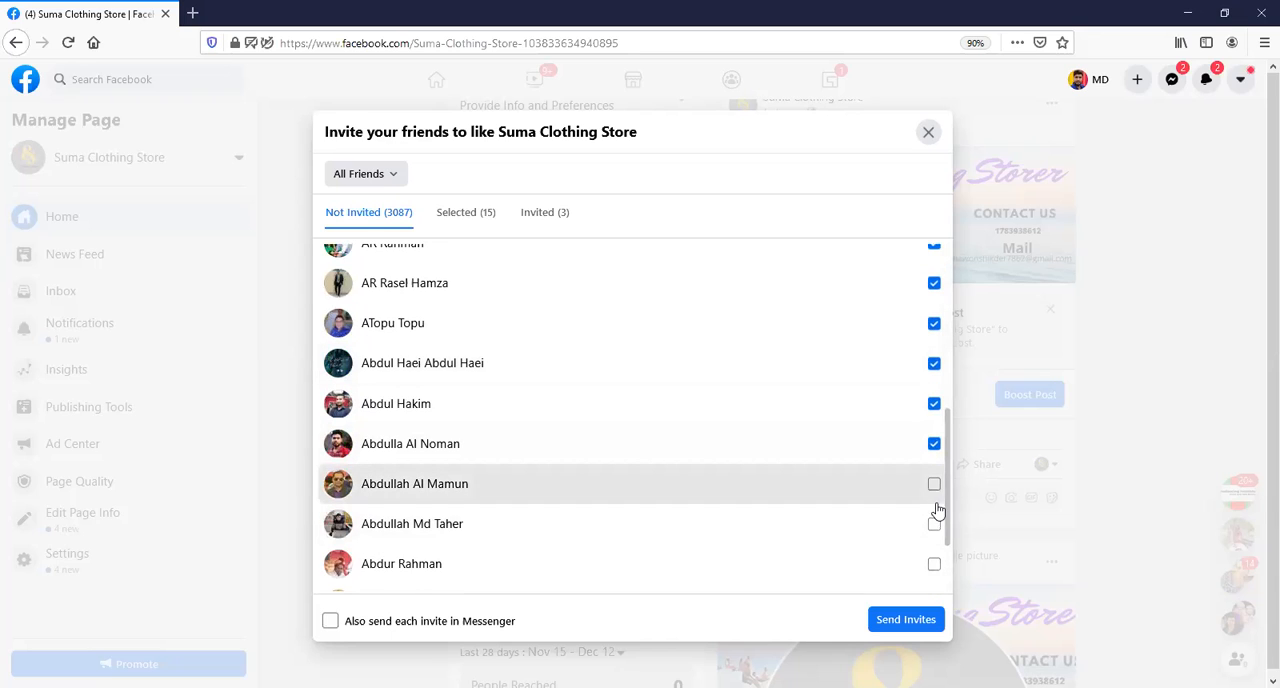
pyautogui.click(933, 488)
pyautogui.click(933, 524)
pyautogui.click(933, 566)
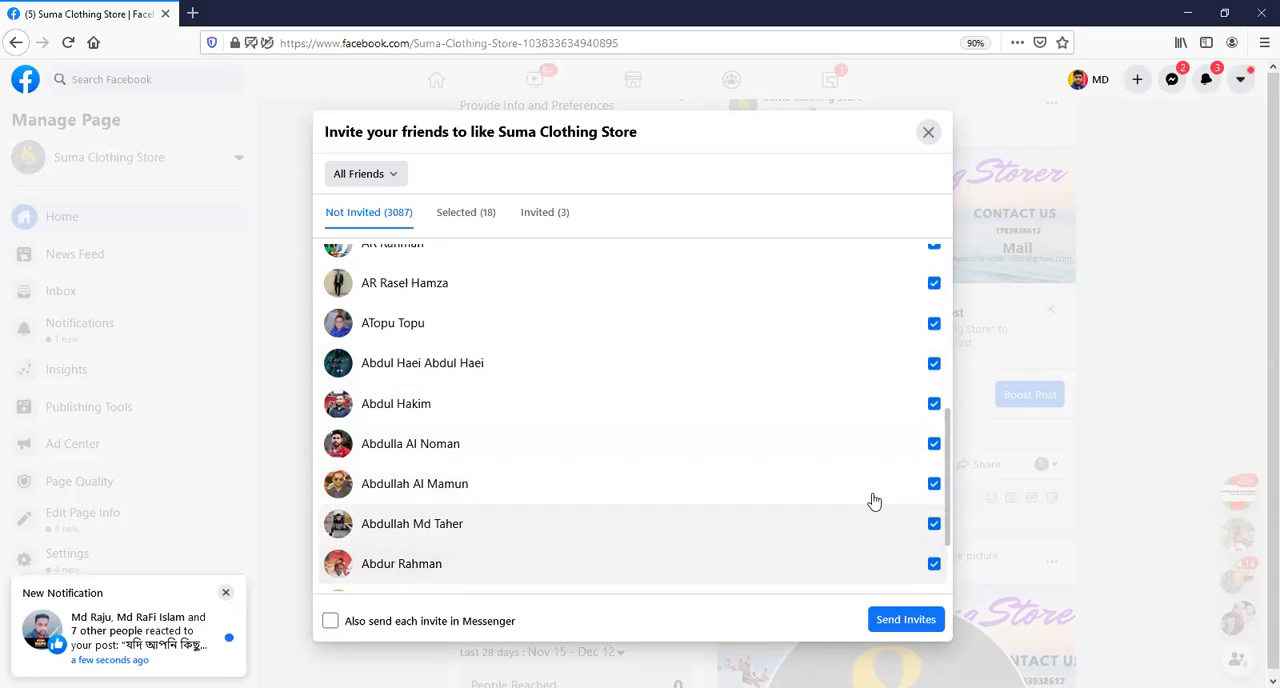
pyautogui.scroll(-2, 871, 503)
pyautogui.click(934, 511)
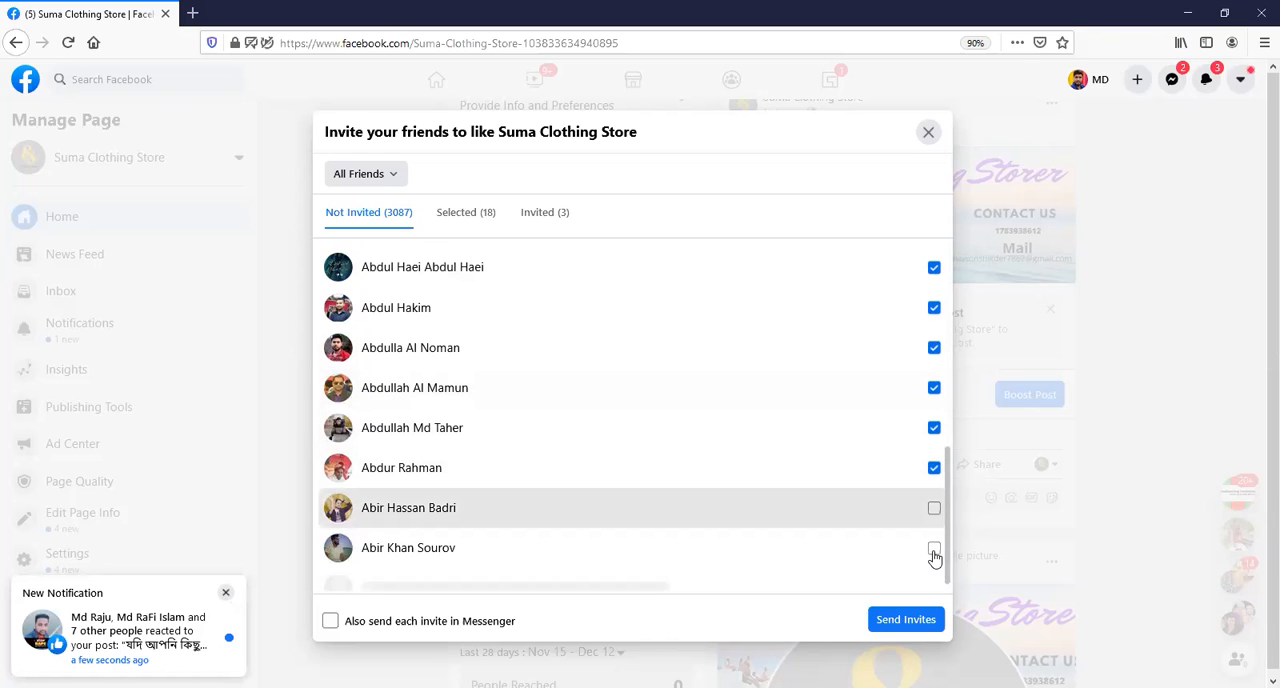
pyautogui.click(934, 550)
pyautogui.scroll(-3, 936, 520)
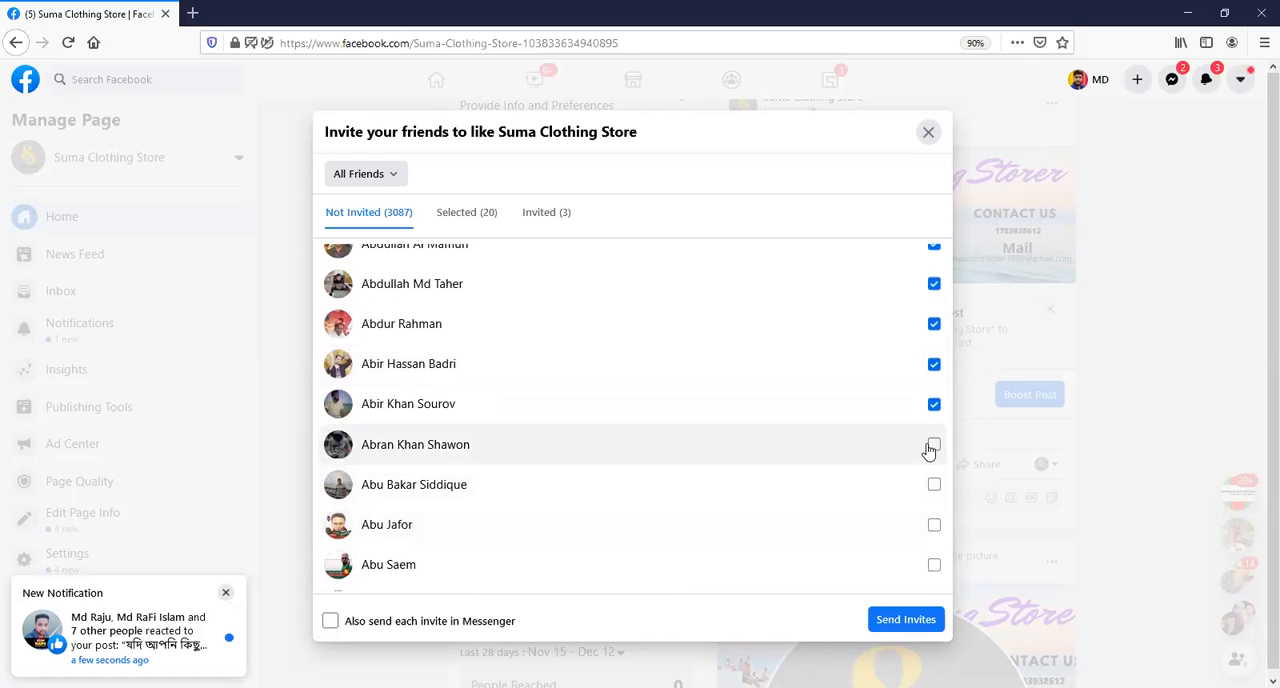
pyautogui.click(933, 444)
pyautogui.click(933, 485)
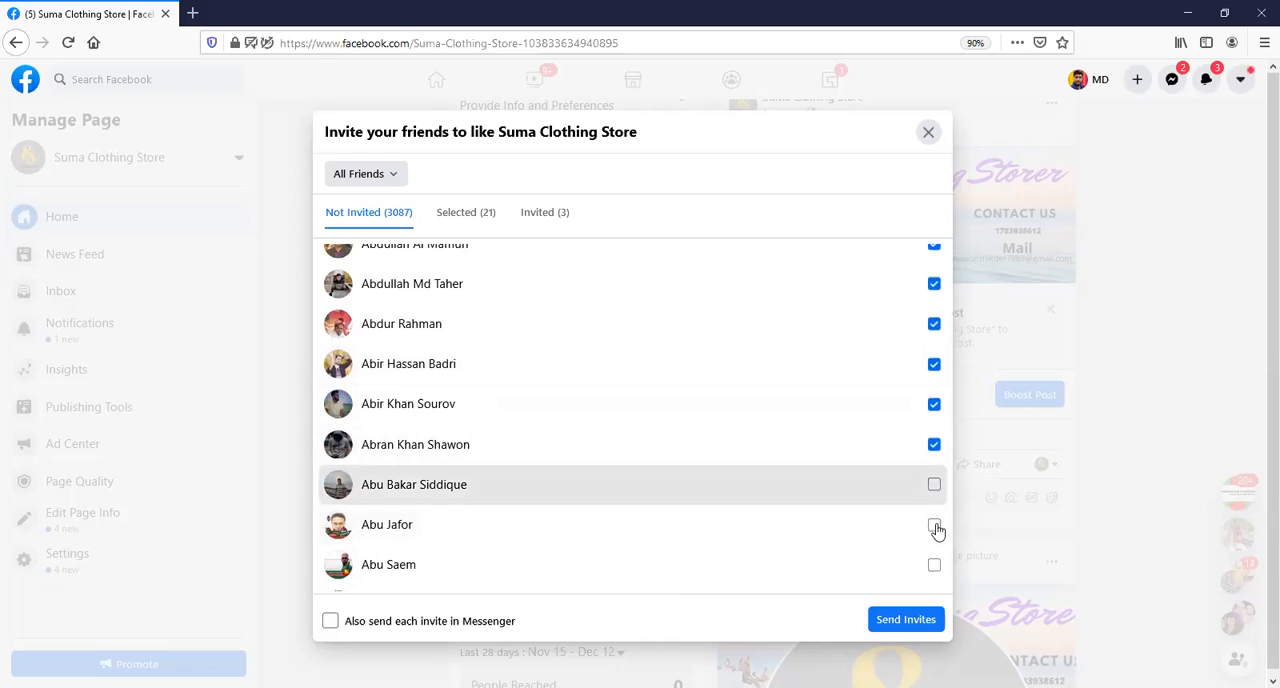
pyautogui.click(934, 526)
pyautogui.click(936, 564)
pyautogui.scroll(-2, 904, 525)
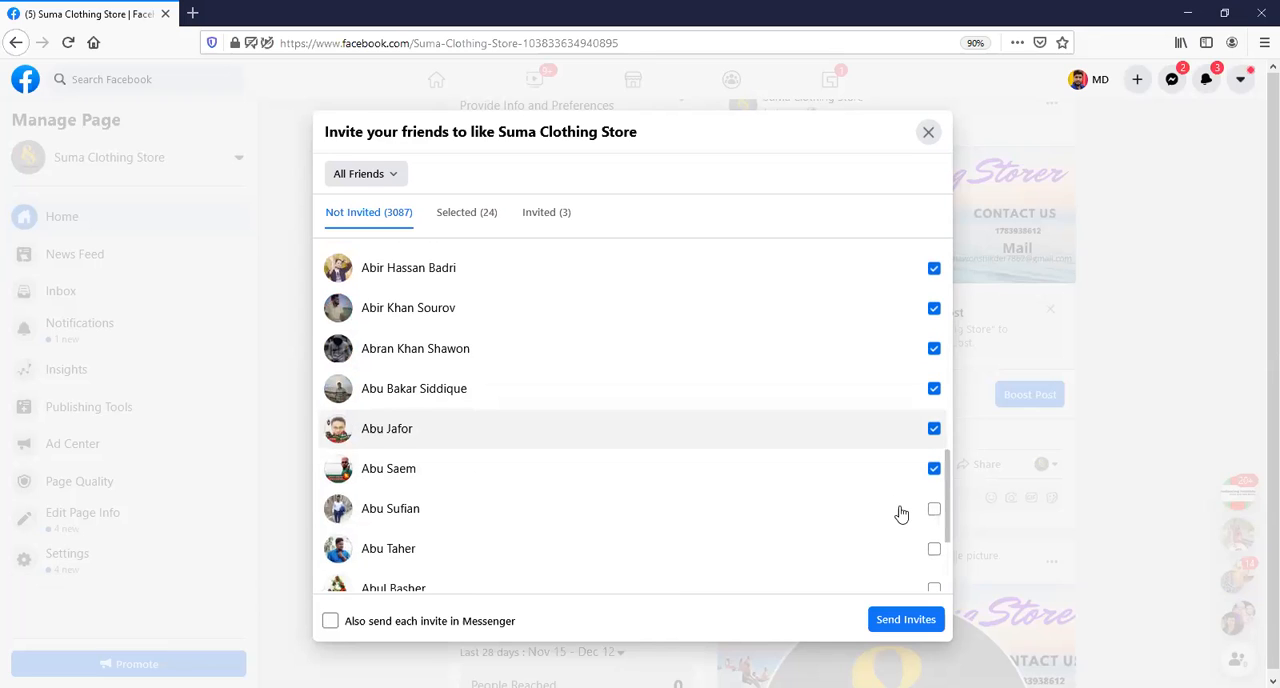
pyautogui.click(933, 509)
pyautogui.click(932, 551)
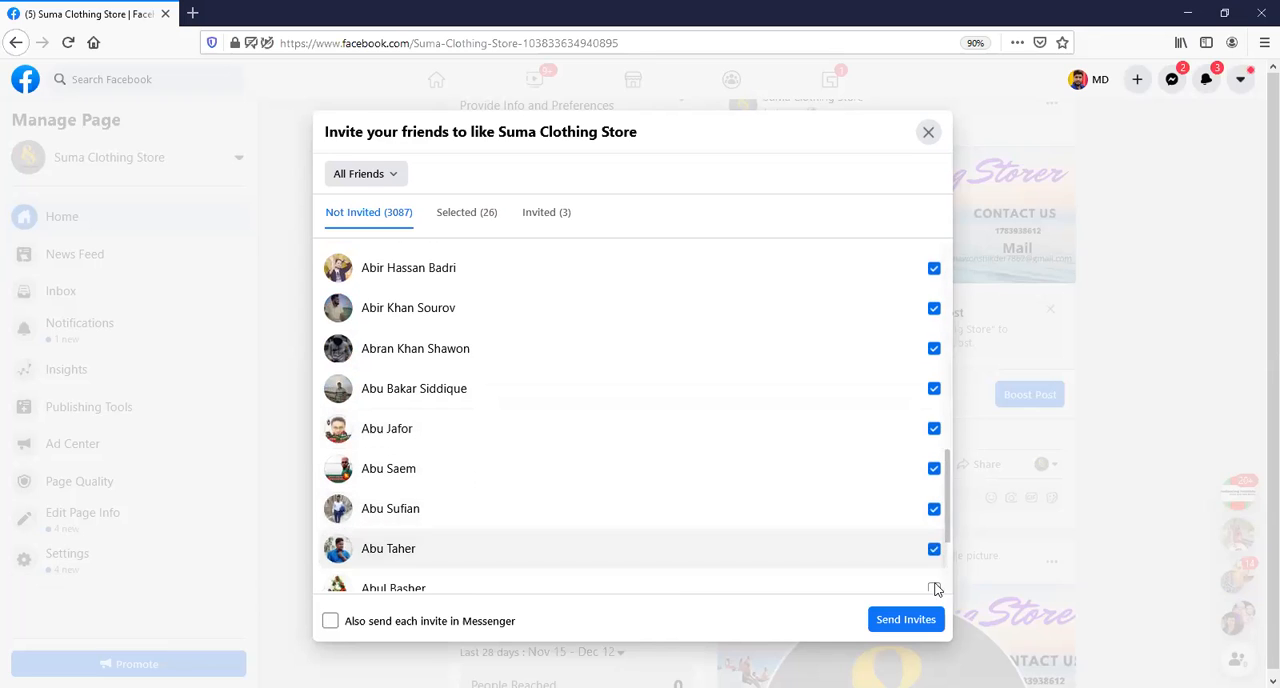
pyautogui.click(933, 588)
pyautogui.scroll(-3, 914, 512)
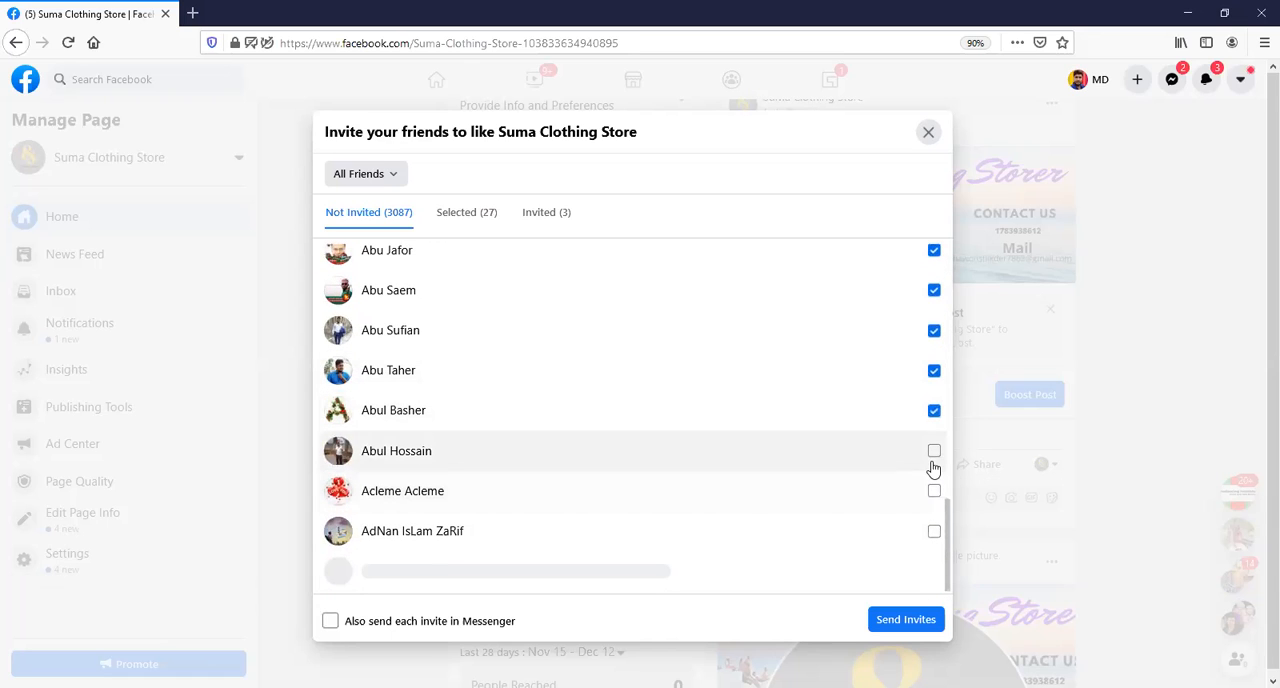
pyautogui.click(932, 458)
pyautogui.click(932, 505)
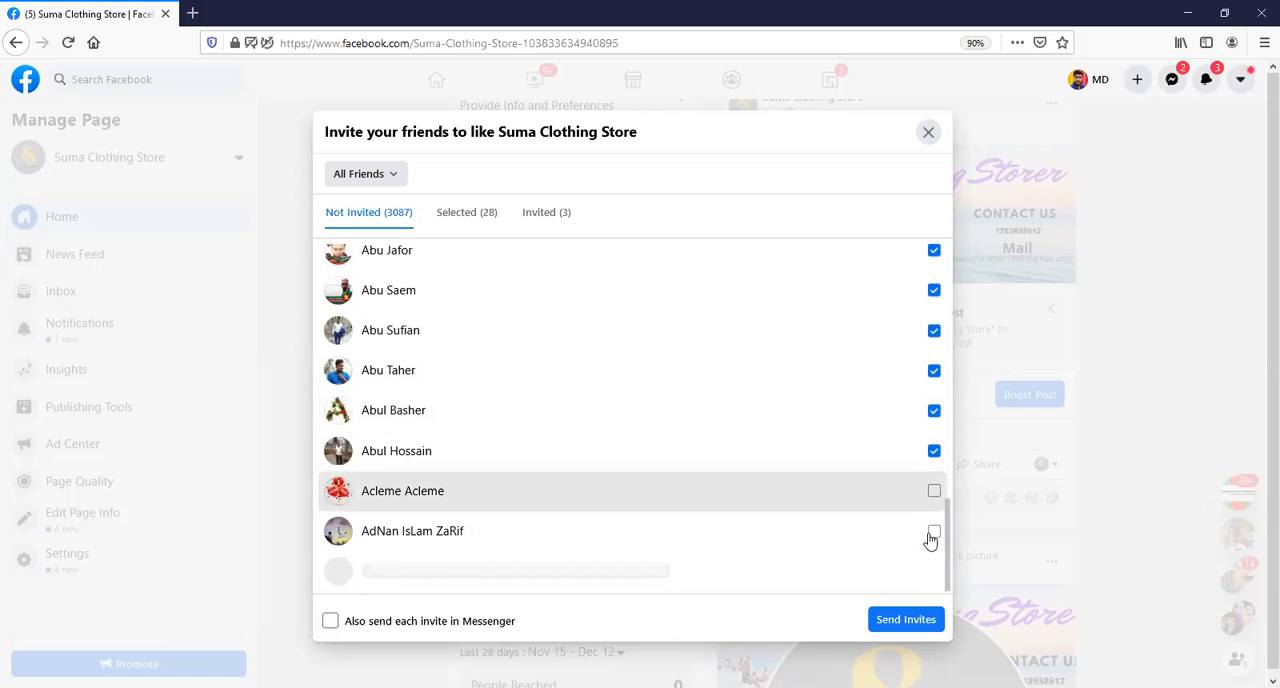
pyautogui.click(934, 531)
pyautogui.click(934, 571)
pyautogui.scroll(-2, 922, 555)
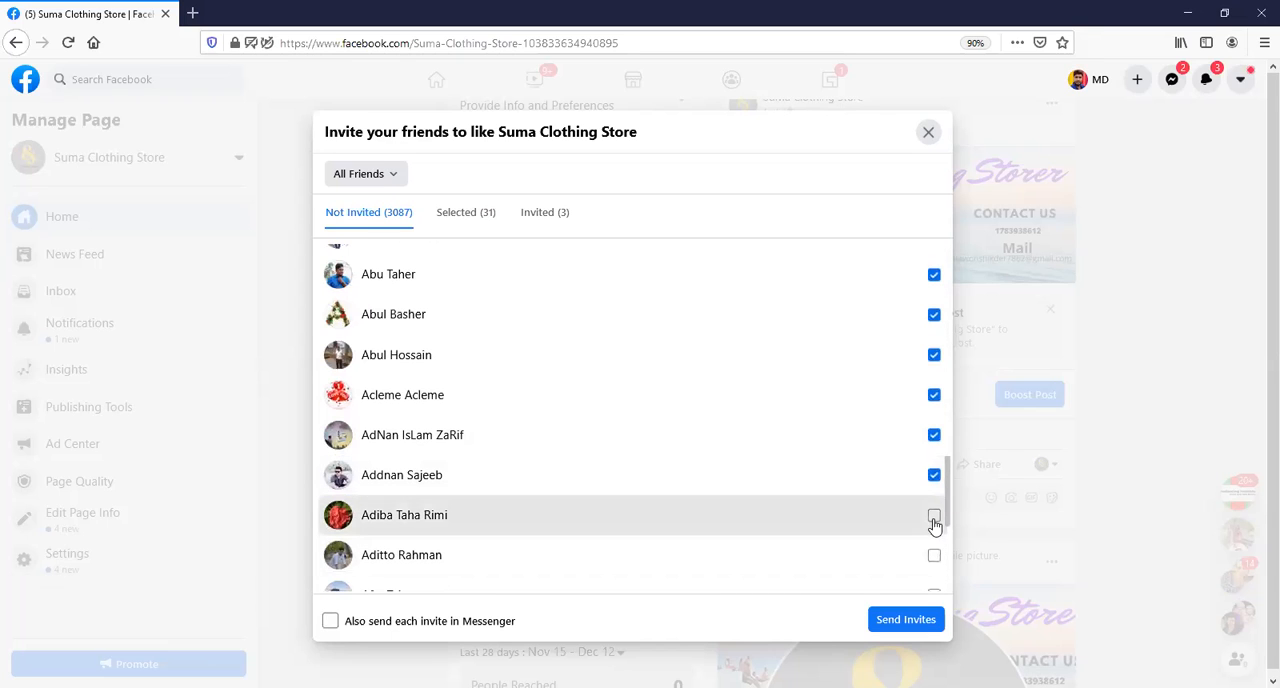
pyautogui.click(934, 518)
pyautogui.click(934, 556)
pyautogui.scroll(-3, 932, 575)
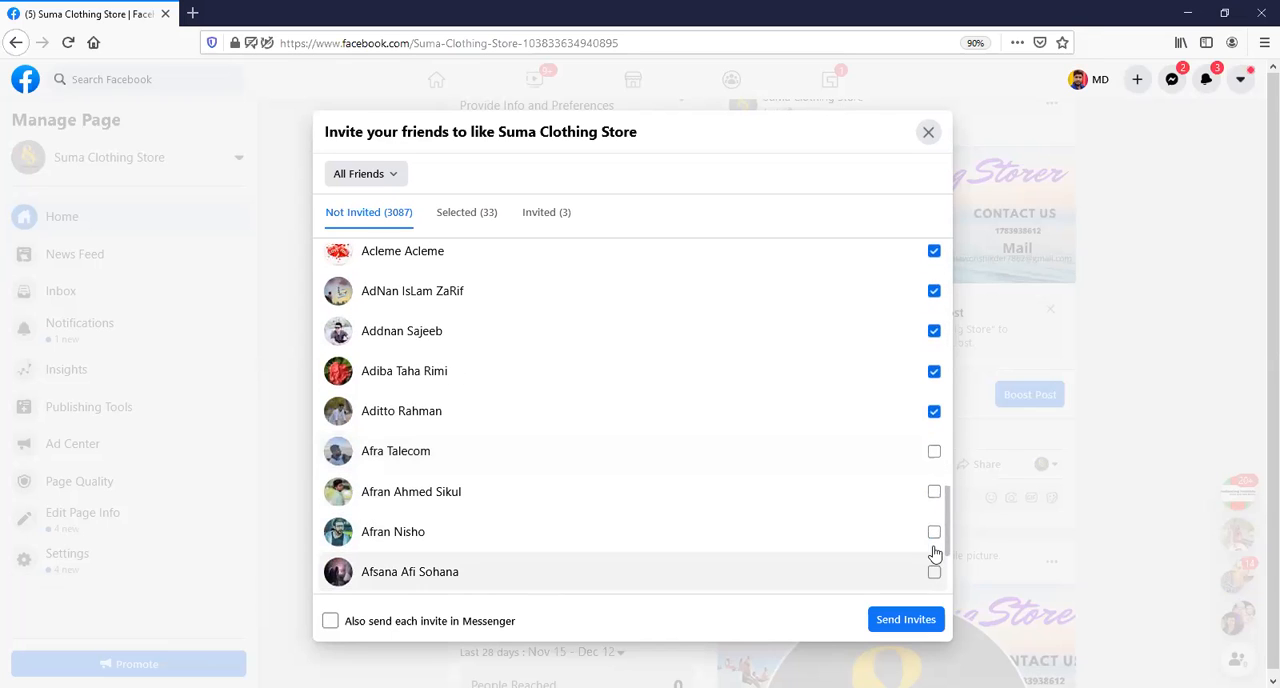
pyautogui.click(934, 453)
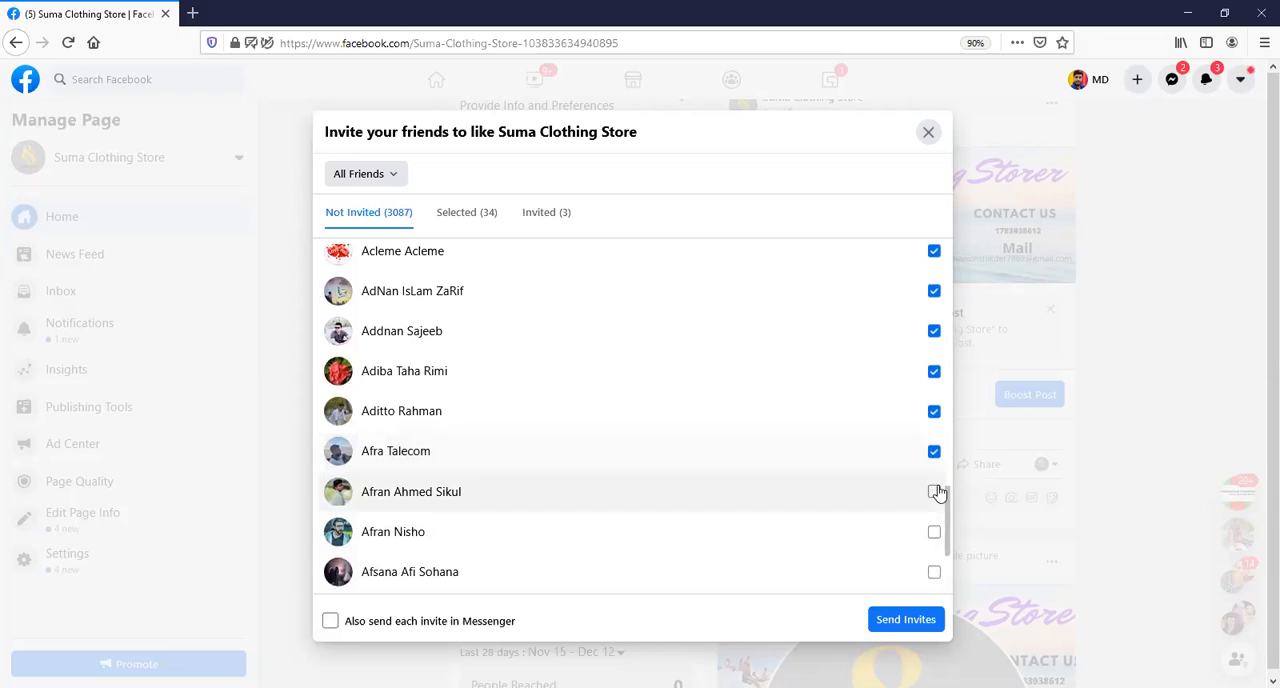
pyautogui.click(936, 494)
pyautogui.click(934, 531)
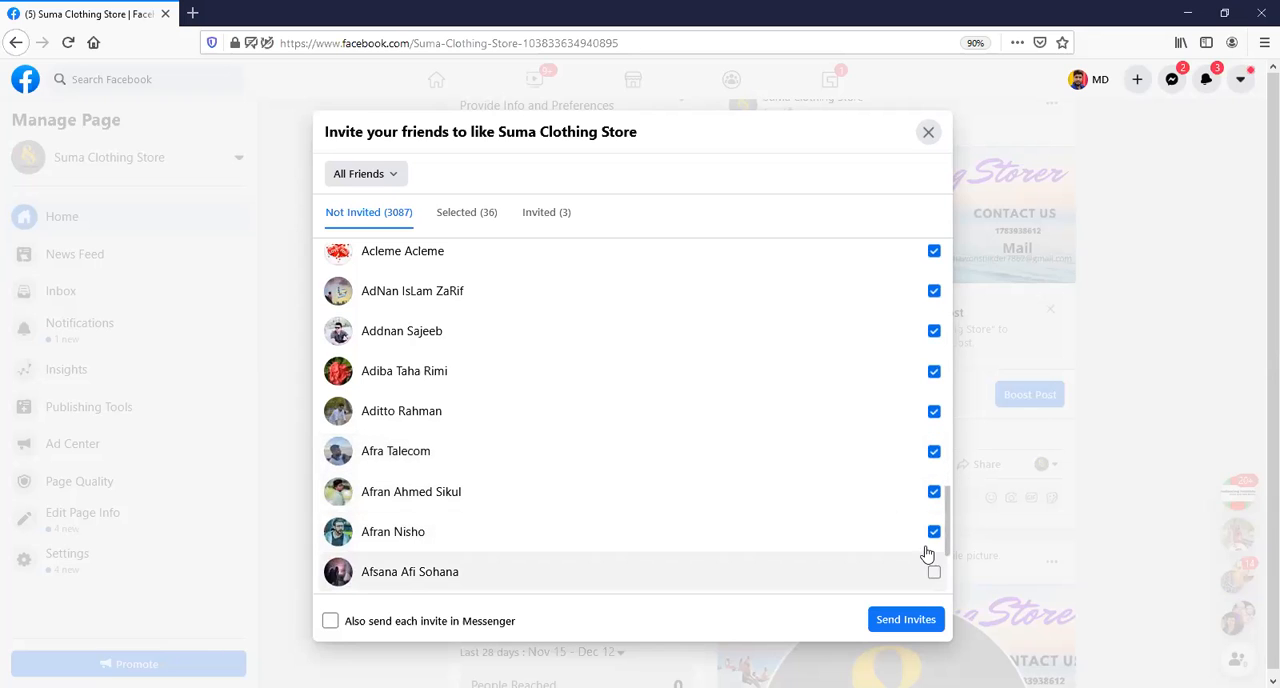
pyautogui.click(936, 572)
pyautogui.scroll(-3, 920, 551)
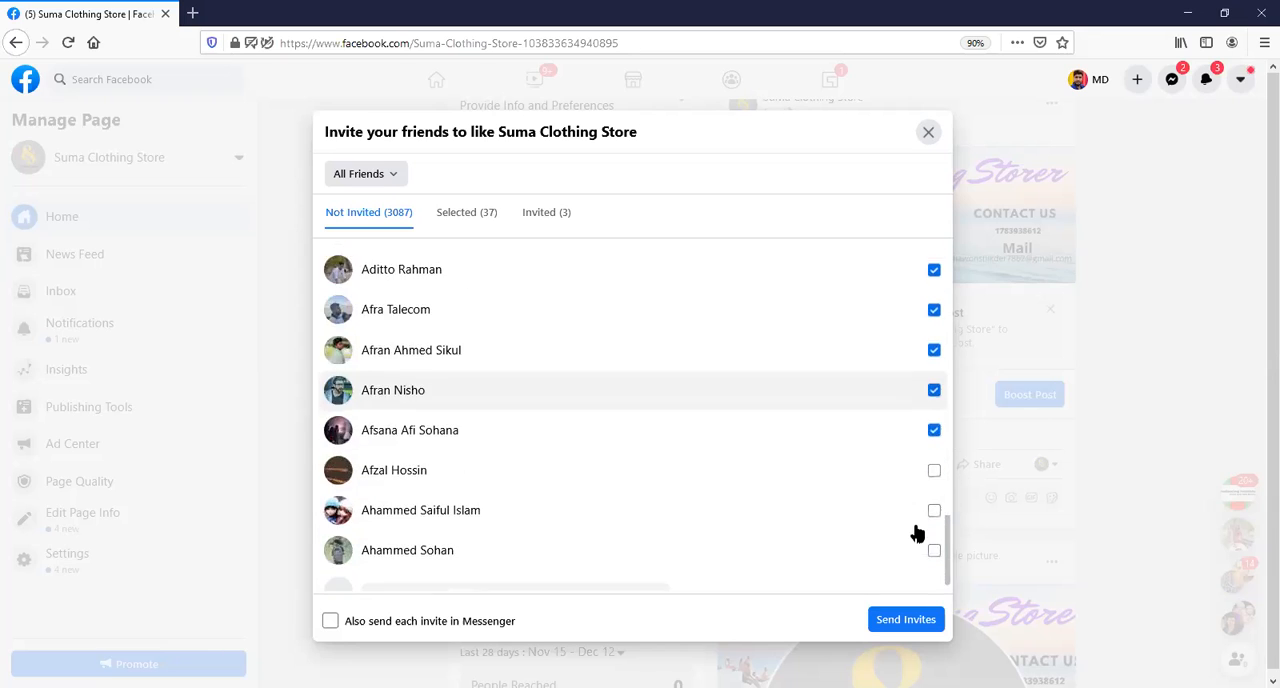
pyautogui.click(933, 470)
pyautogui.click(934, 509)
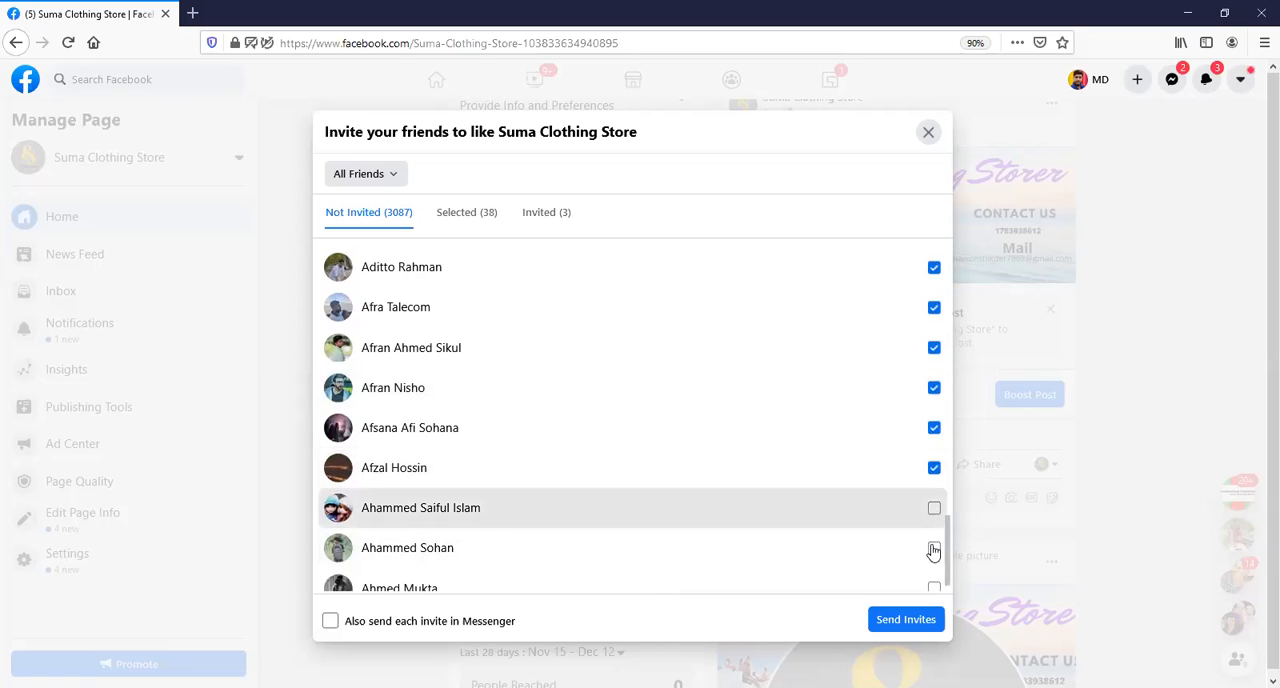
pyautogui.click(933, 549)
pyautogui.scroll(-3, 925, 535)
pyautogui.click(933, 446)
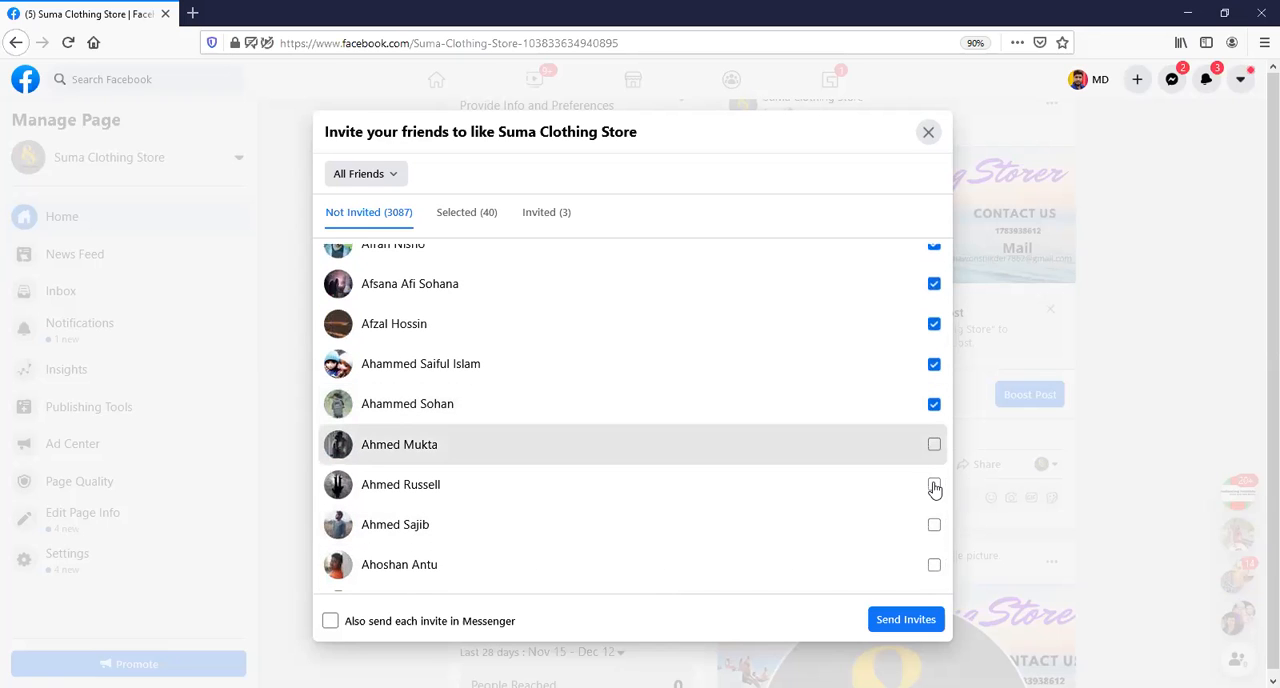
pyautogui.click(934, 484)
pyautogui.click(934, 524)
pyautogui.click(934, 564)
pyautogui.scroll(-1, 920, 558)
pyautogui.scroll(-1, 920, 558)
pyautogui.click(934, 509)
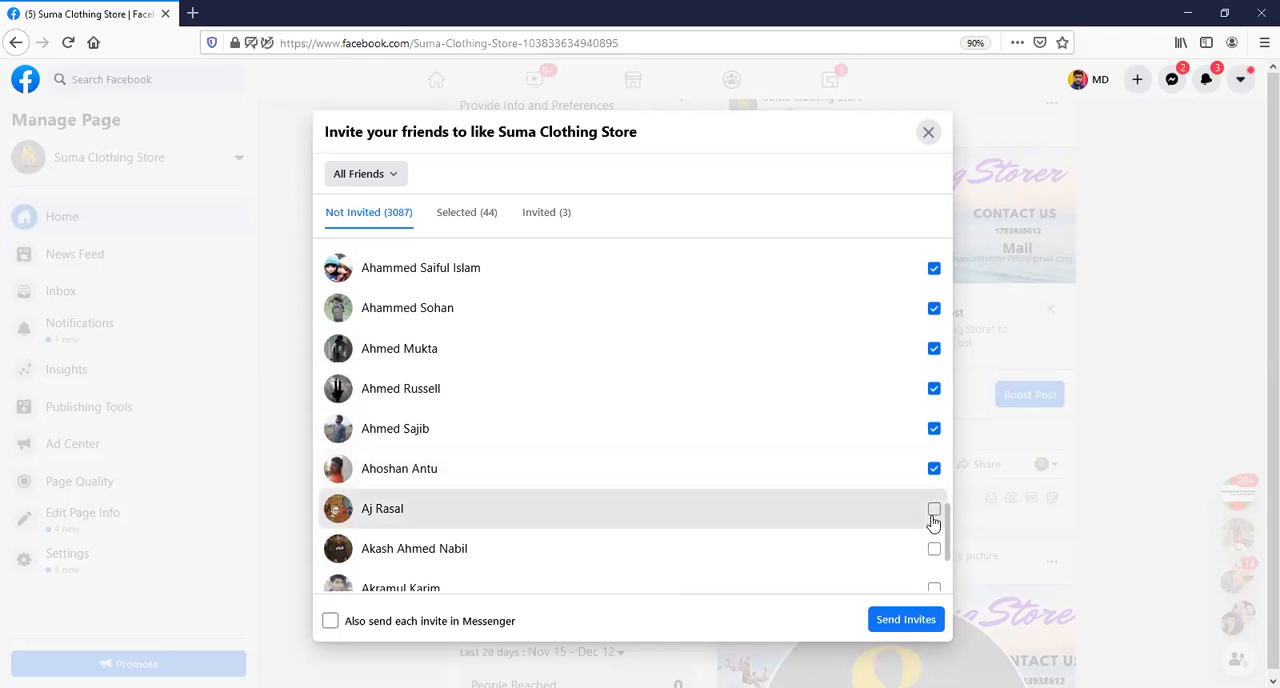
pyautogui.click(933, 549)
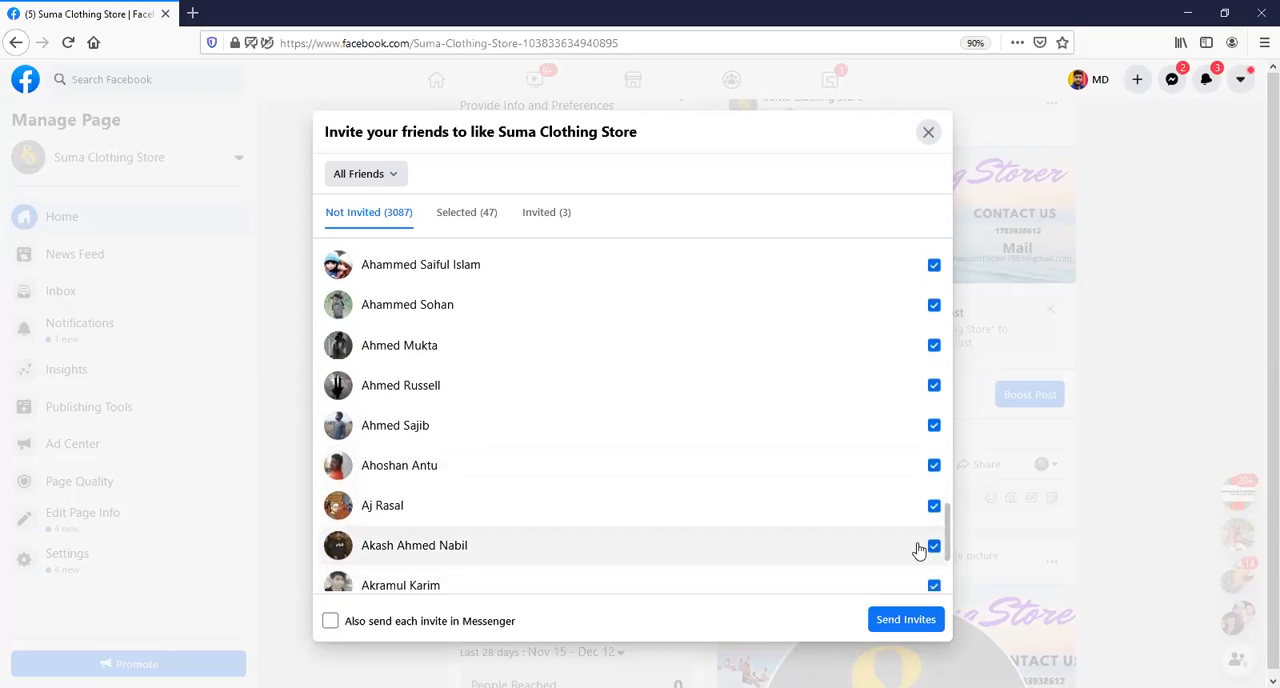
# Add the next not-yet-invited friends in the list to the selection and send the invites to like the page.
pyautogui.scroll(-2, 925, 545)
pyautogui.click(934, 492)
pyautogui.click(934, 534)
pyautogui.click(934, 573)
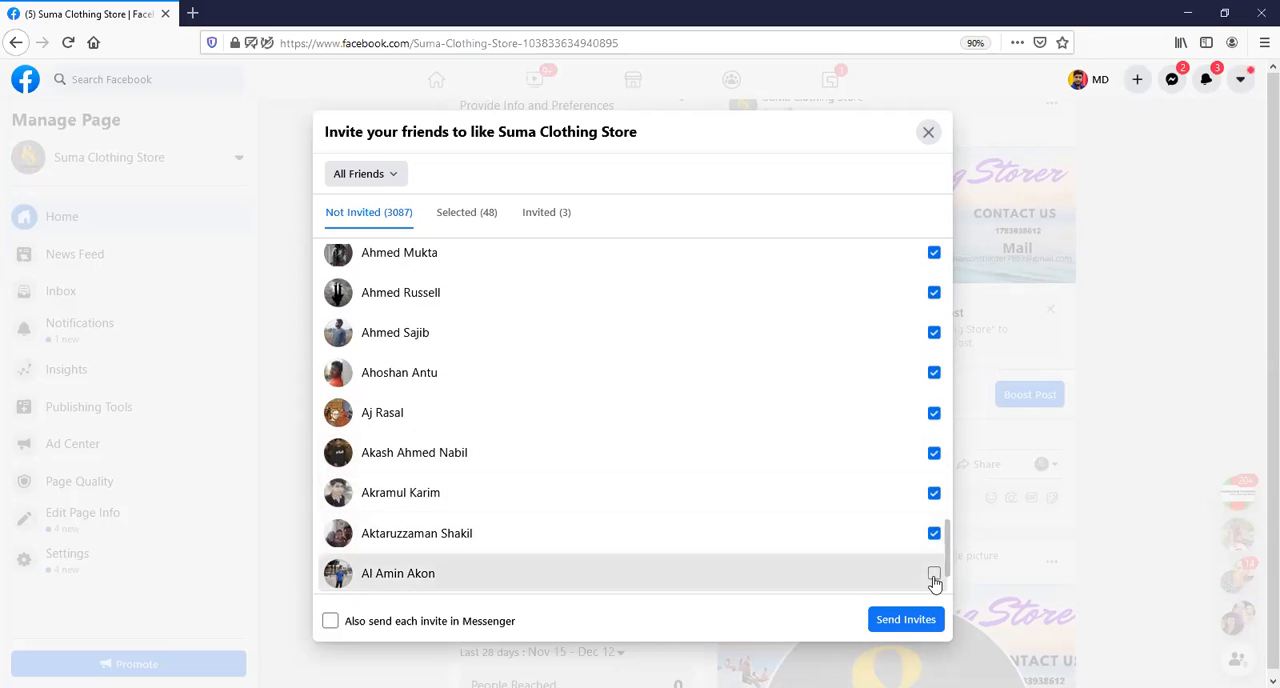
pyautogui.click(903, 620)
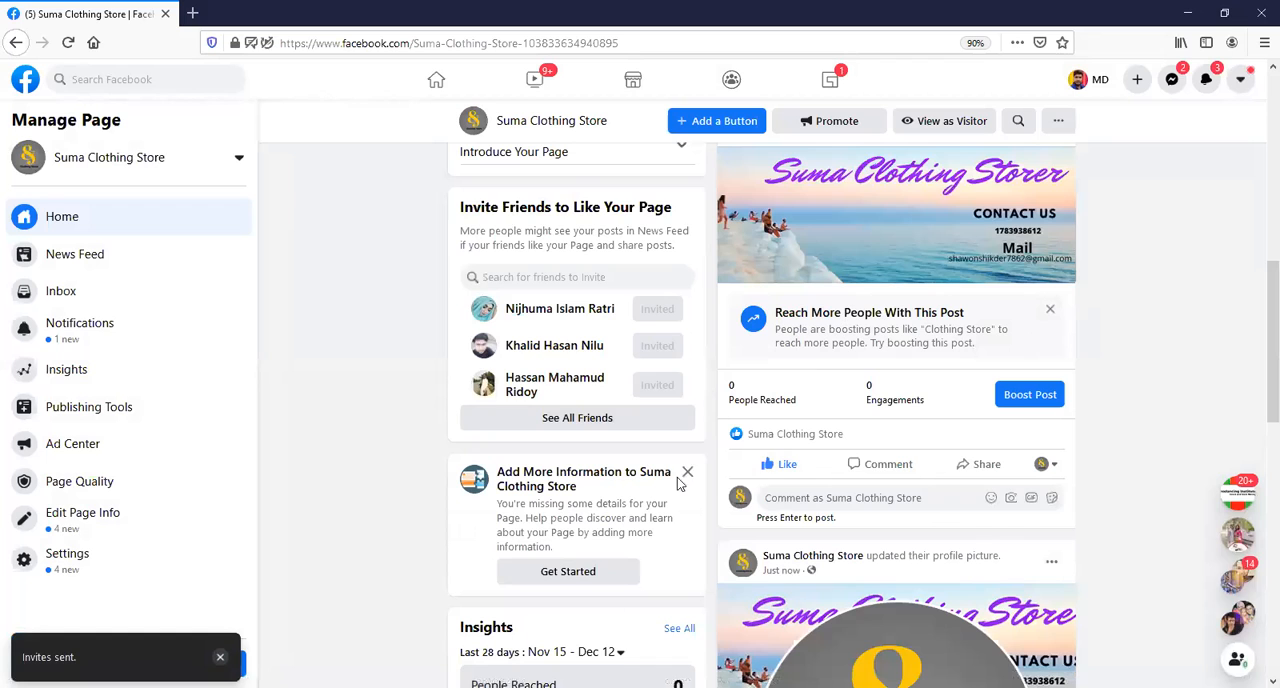
# Start creating a username for the Suma Clothing Store page and enter "The Cilothing Store".
pyautogui.scroll(2, 957, 328)
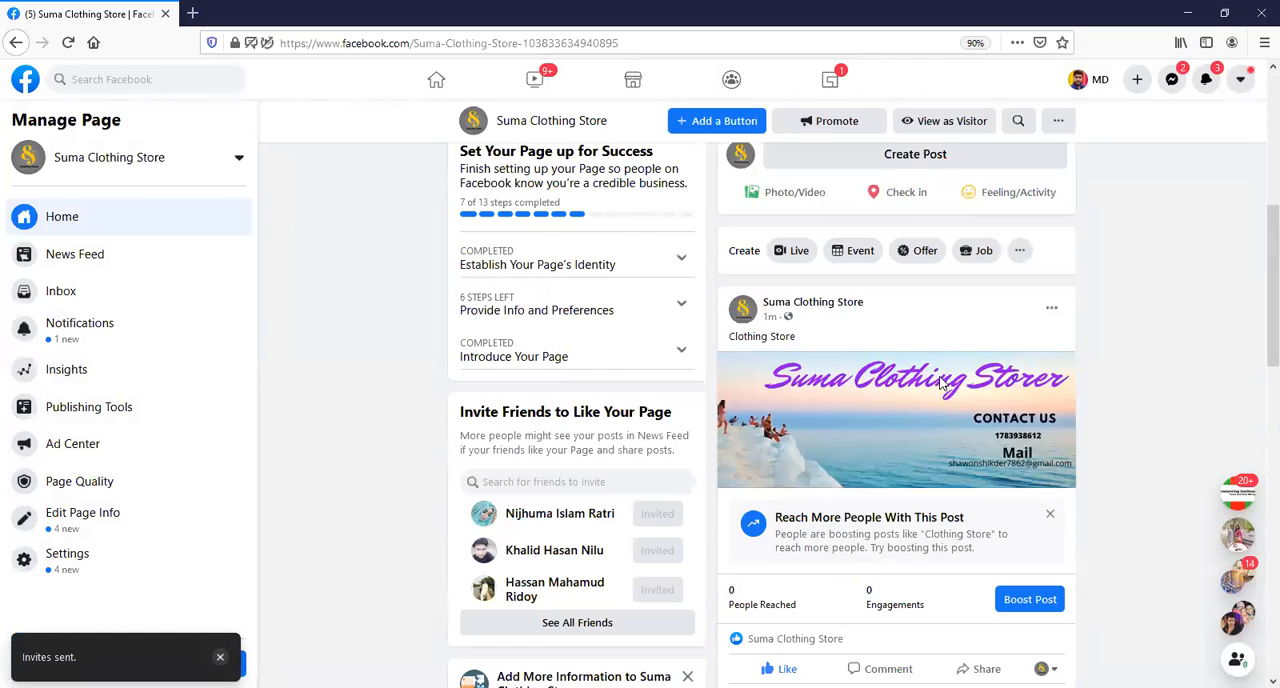
pyautogui.scroll(4, 846, 356)
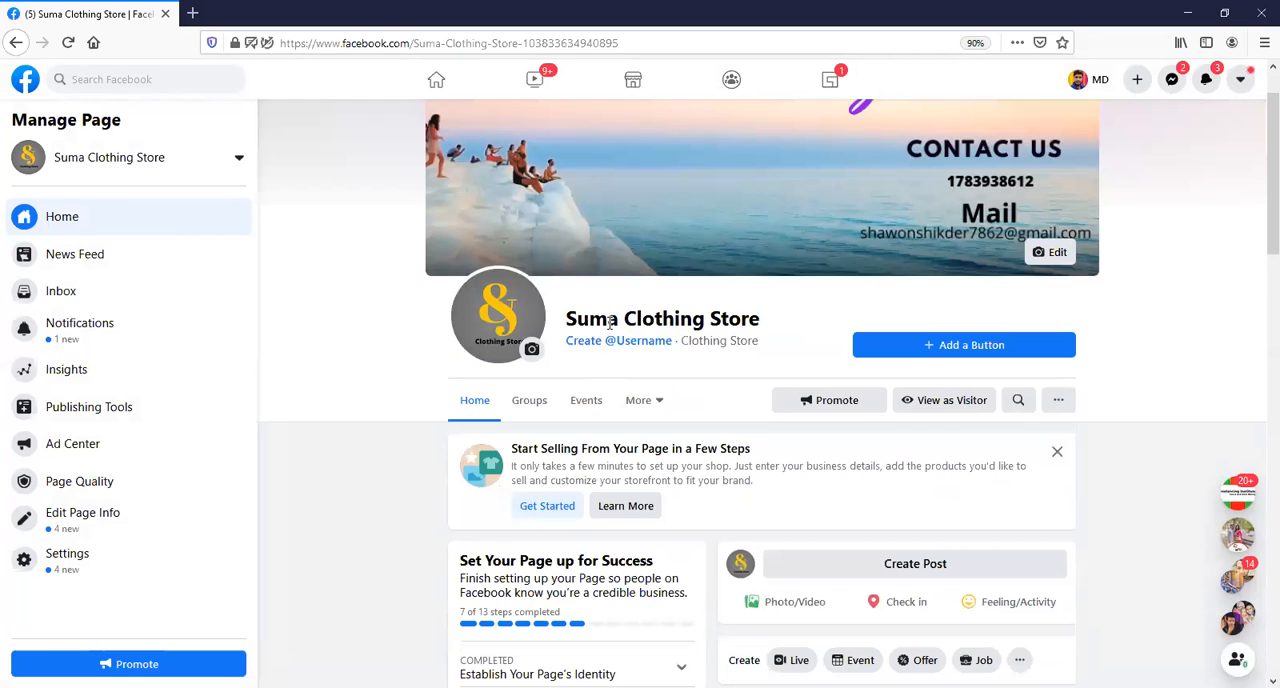
pyautogui.click(607, 344)
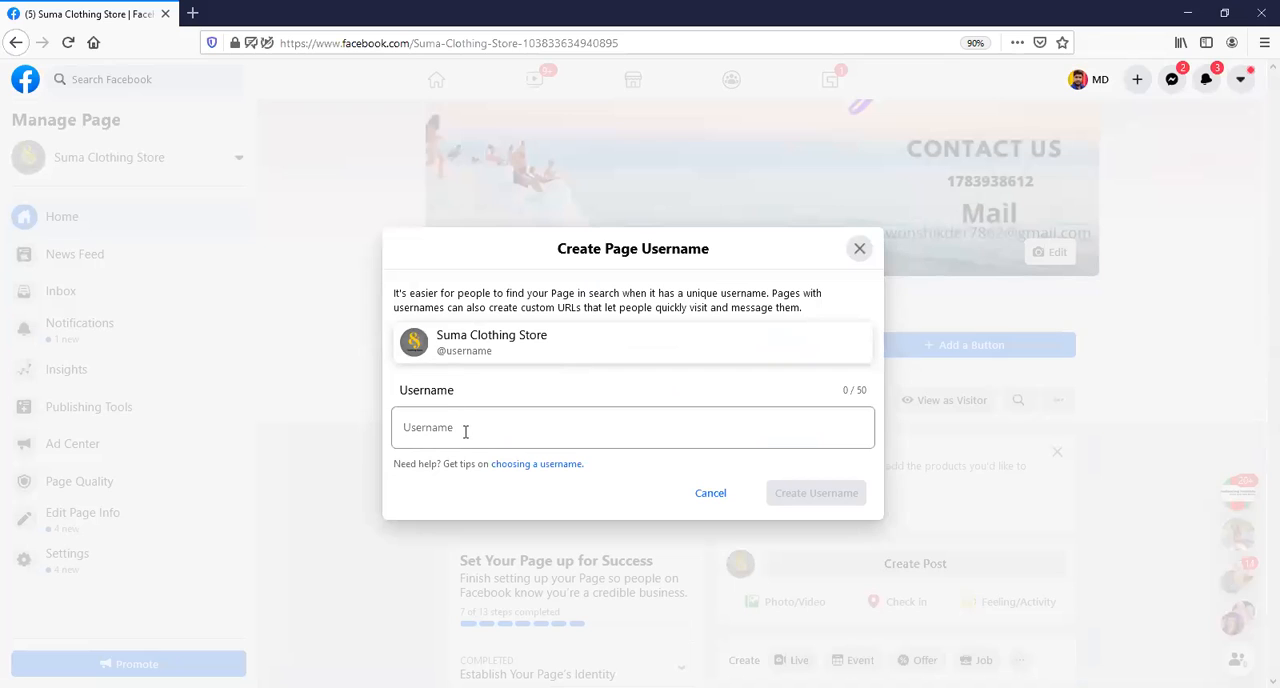
pyautogui.click(465, 431)
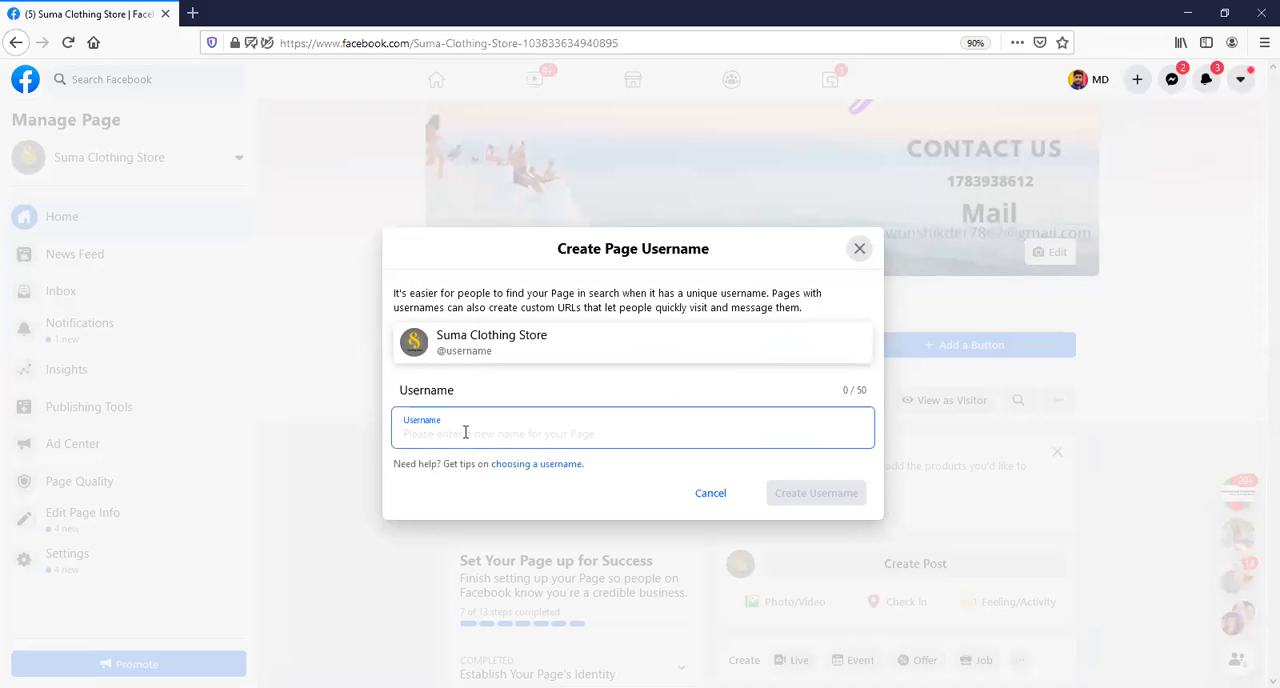
pyautogui.write('T')
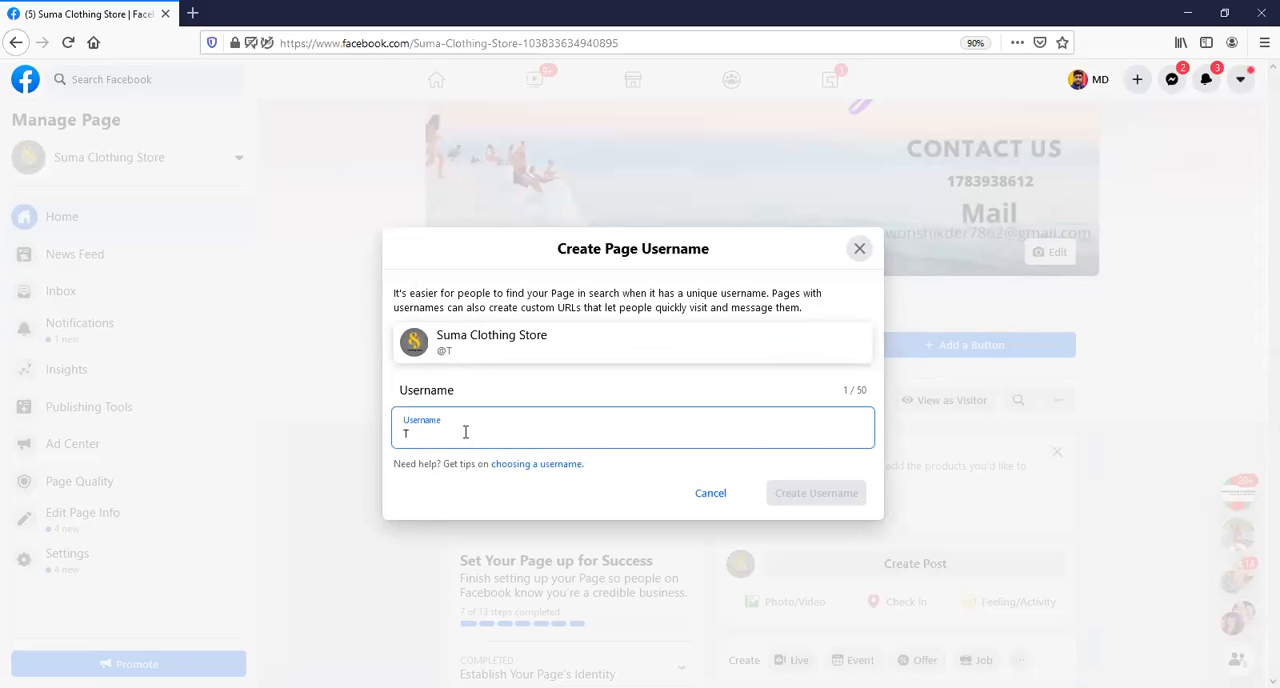
pyautogui.write('he Cilothing Store')
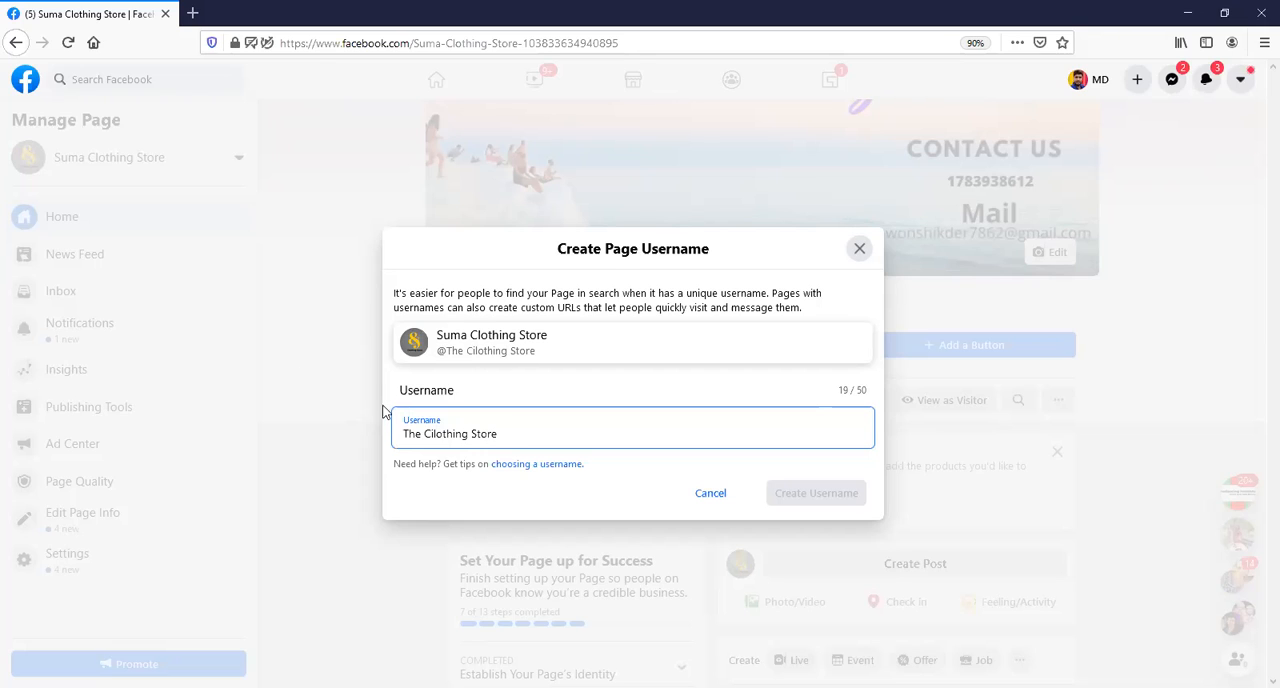
# Try the page username with an extra "@" in front of "The Cilothing Store" and remove that sign again.
pyautogui.write('@')
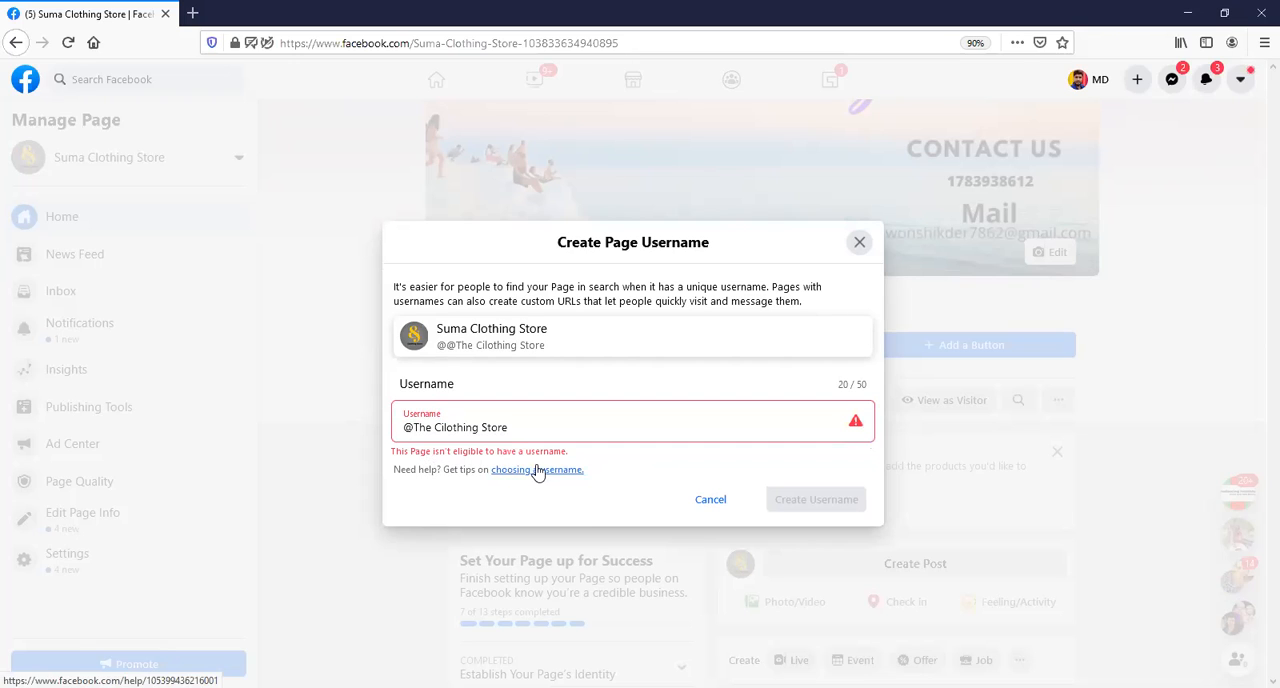
pyautogui.click(414, 428)
pyautogui.press('BackSpace')
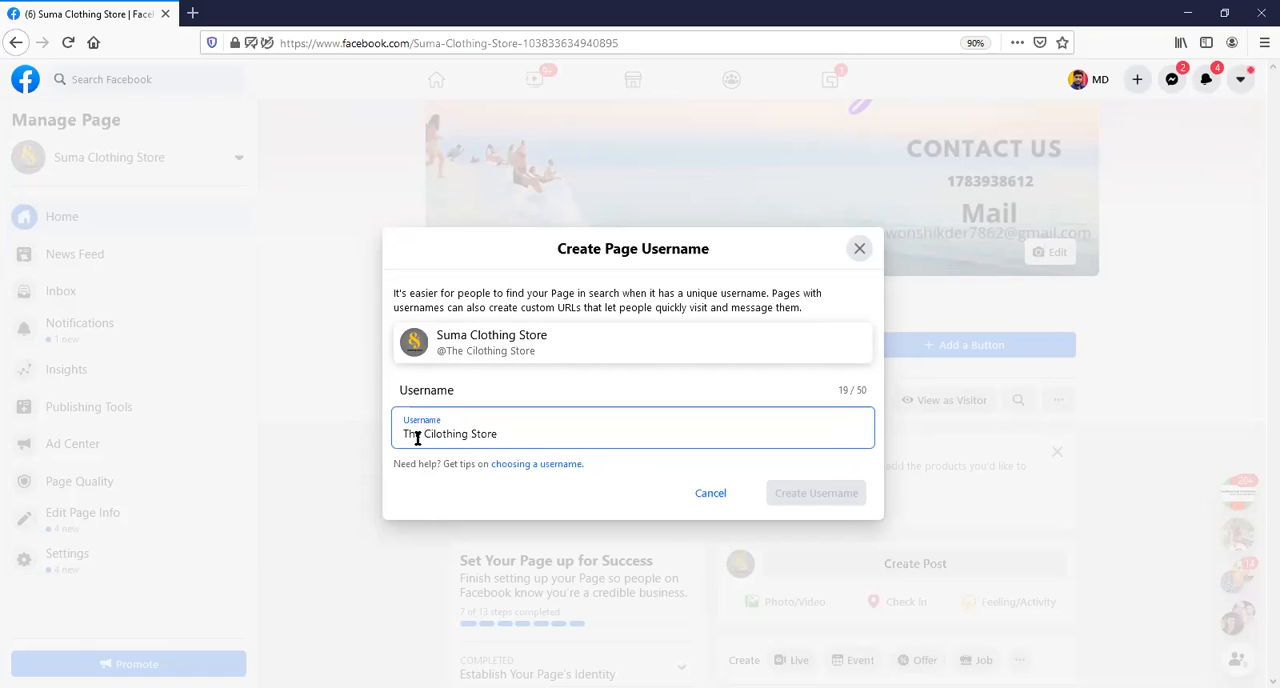
# Replace "The" in the page username with "Business" to try "Business Cilothing Store".
pyautogui.press('BackSpace')
pyautogui.press('BackSpace')
pyautogui.press('BackSpace')
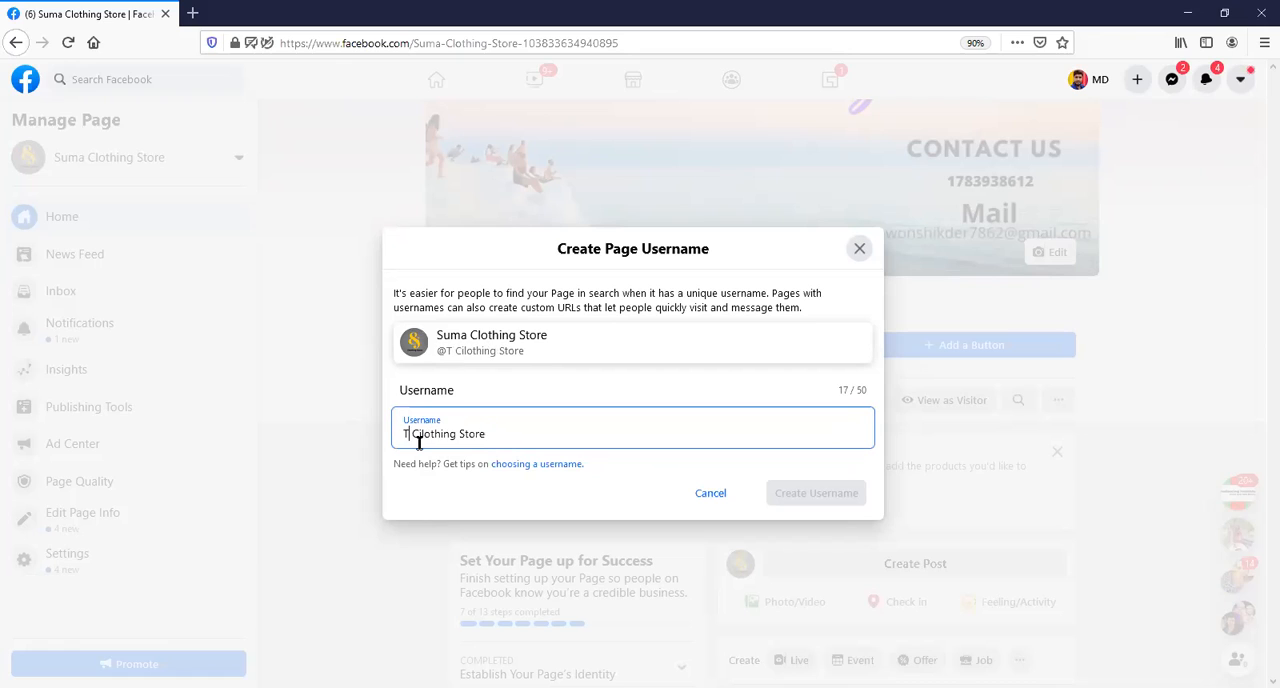
pyautogui.write('Business')
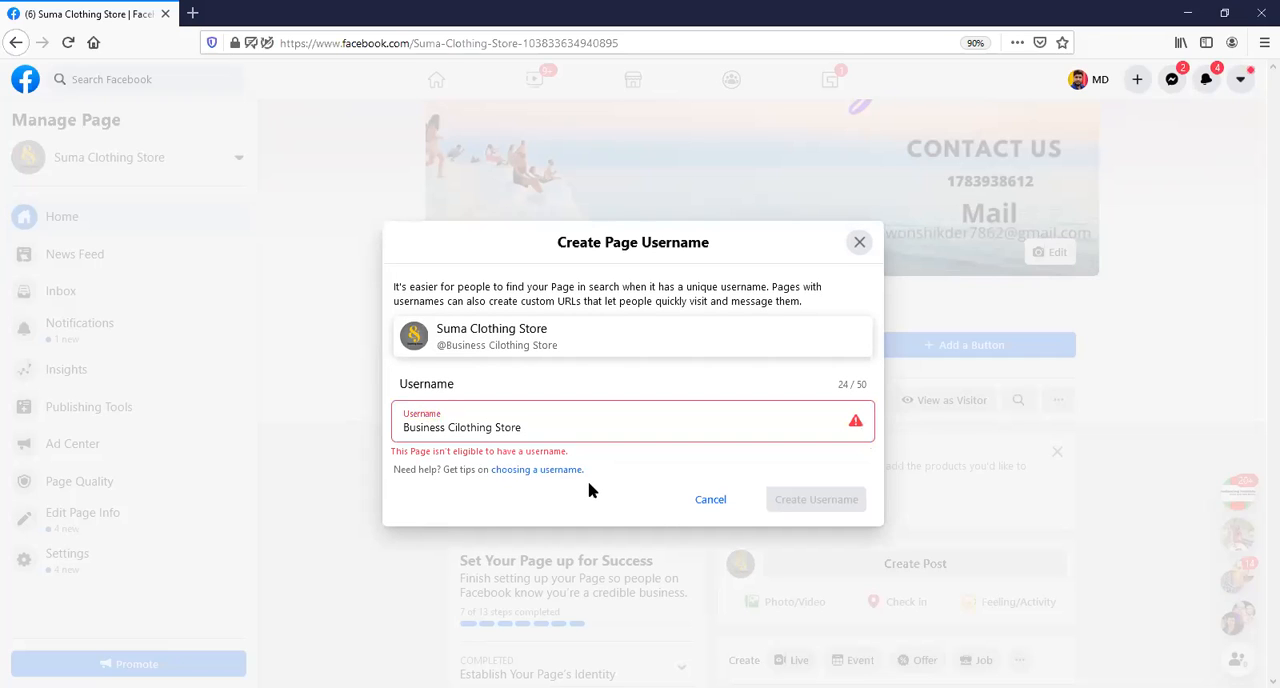
# Replace "Business" in the page username with "1234" to try "1234 Cilothing Store".
pyautogui.click(444, 432)
pyautogui.press('BackSpace')
pyautogui.press('BackSpace')
pyautogui.press('BackSpace')
pyautogui.press('BackSpace')
pyautogui.press('BackSpace')
pyautogui.press('BackSpace')
pyautogui.press('BackSpace')
pyautogui.press('BackSpace')
pyautogui.write('1234')
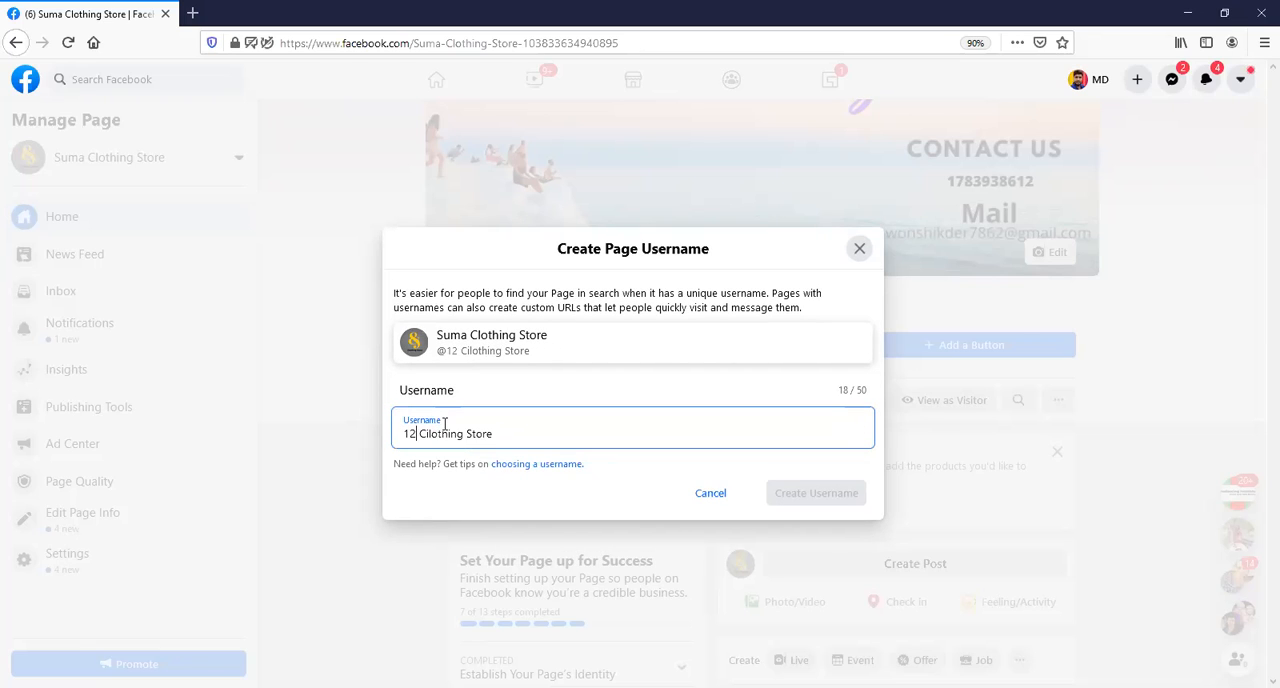
pyautogui.click(549, 501)
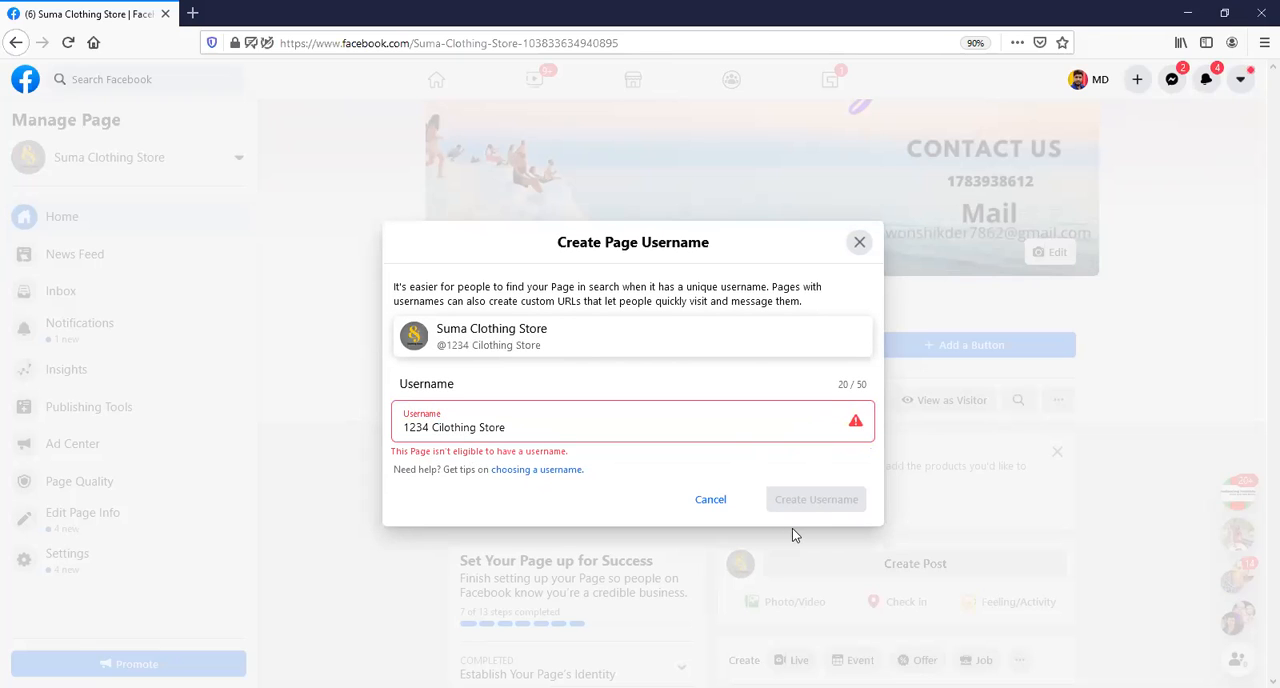
# Replace the number in the page username with "#@" to try "#@ Cilothing Store".
pyautogui.click(430, 427)
pyautogui.press('BackSpace')
pyautogui.press('BackSpace')
pyautogui.press('BackSpace')
pyautogui.press('BackSpace')
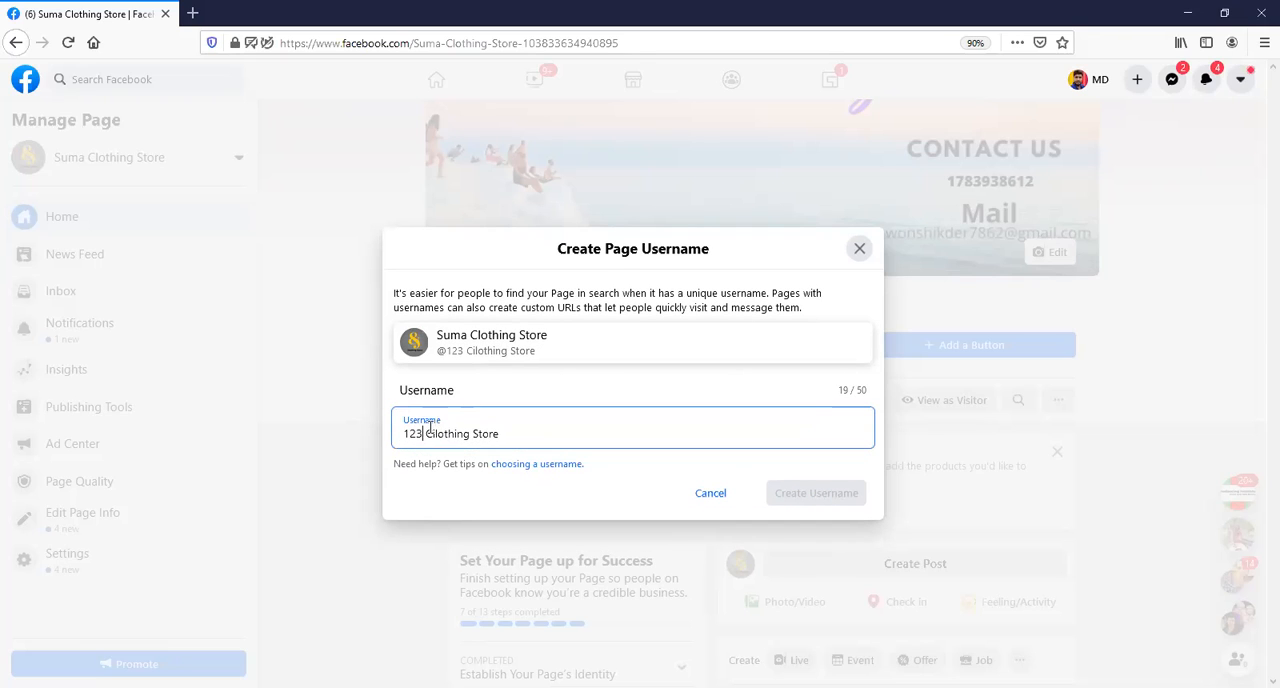
pyautogui.write('#@')
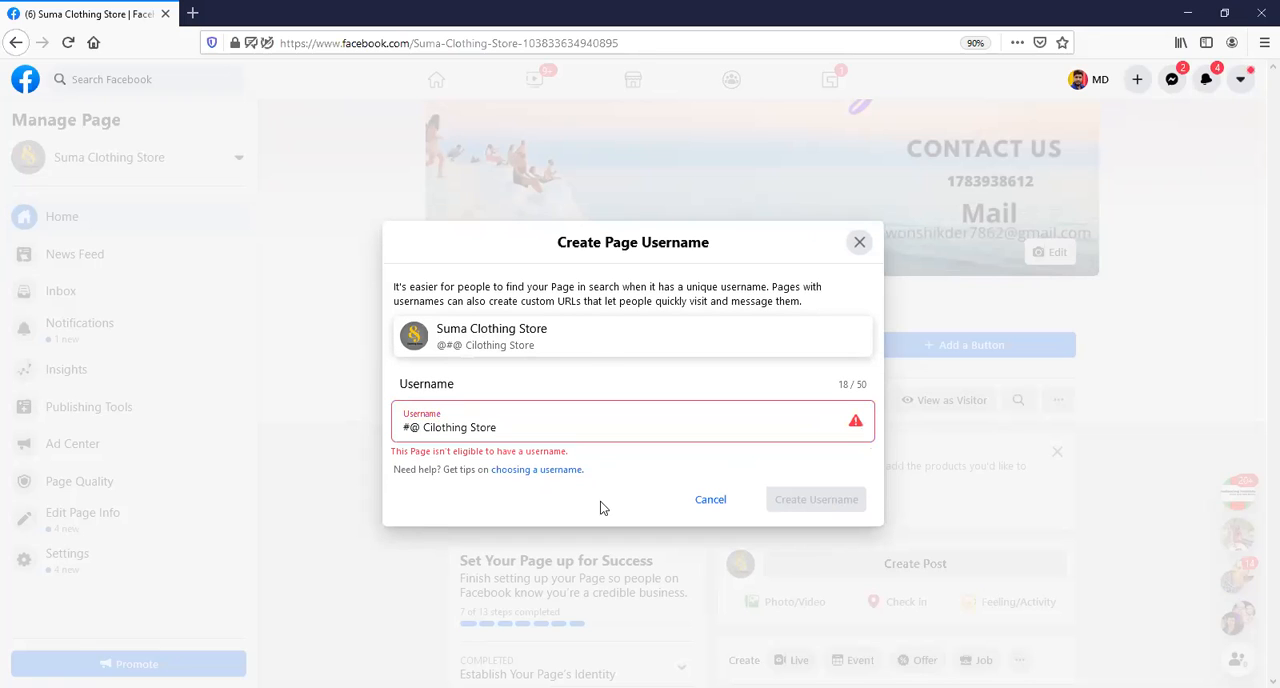
# Replace "#@" in the page username with "12345" to try "12345 Cilothing Store".
pyautogui.click(418, 427)
pyautogui.press('BackSpace')
pyautogui.press('BackSpace')
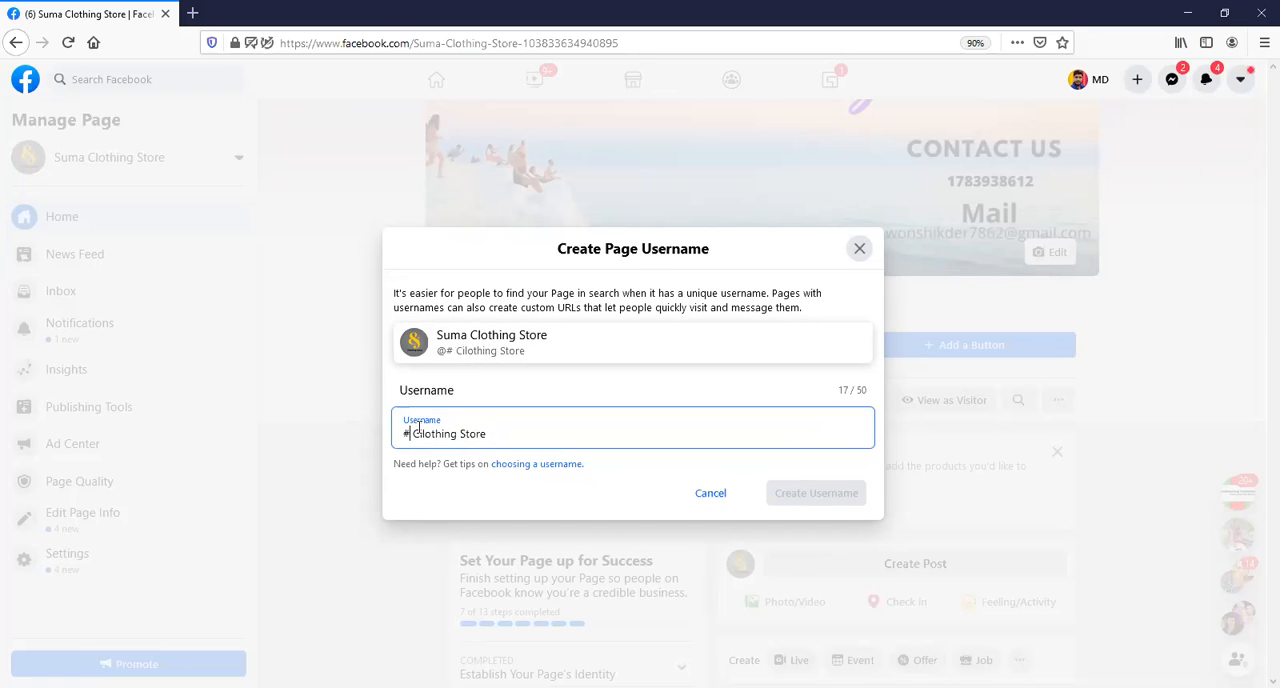
pyautogui.write('12345')
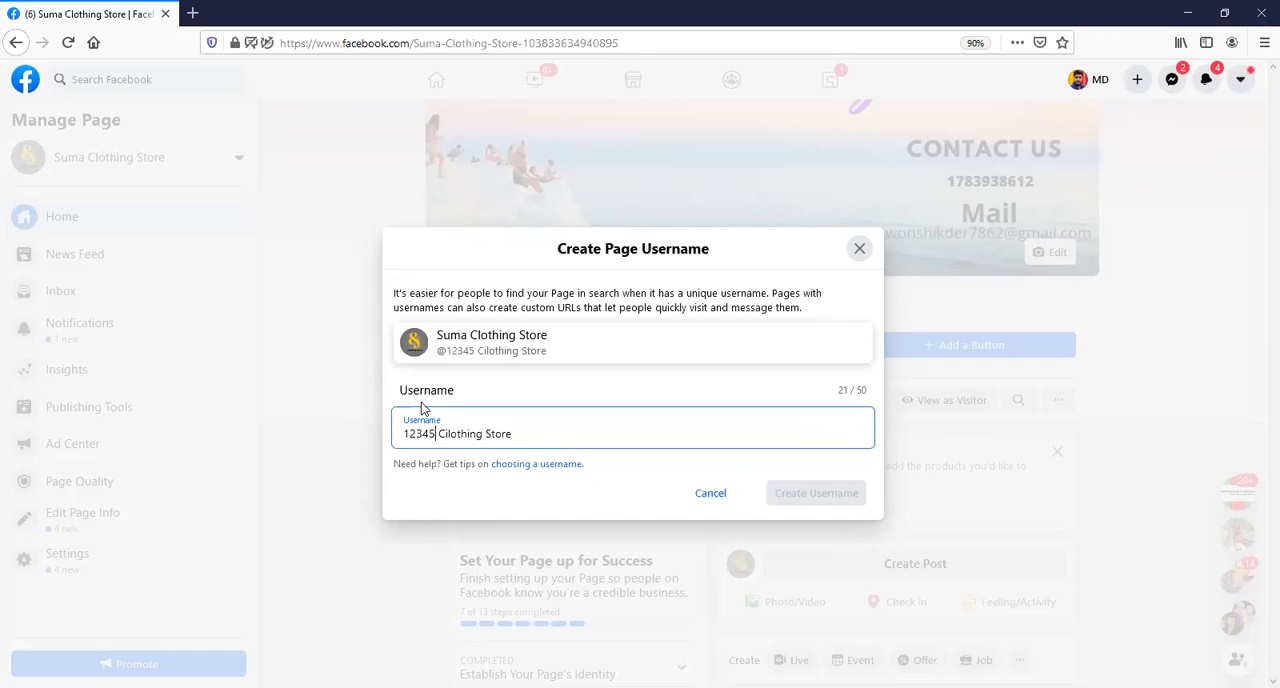
# Clear the whole page username and start a new one with "@".
pyautogui.press('BackSpace')
pyautogui.press('BackSpace')
pyautogui.press('BackSpace')
pyautogui.press('BackSpace')
pyautogui.press('BackSpace')
pyautogui.press('BackSpace')
pyautogui.press('BackSpace')
pyautogui.press('BackSpace')
pyautogui.press('BackSpace')
pyautogui.press('BackSpace')
pyautogui.press('BackSpace')
pyautogui.press('BackSpace')
pyautogui.press('BackSpace')
pyautogui.press('BackSpace')
pyautogui.press('BackSpace')
pyautogui.press('BackSpace')
pyautogui.press('BackSpace')
pyautogui.press('BackSpace')
pyautogui.press('BackSpace')
pyautogui.press('BackSpace')
pyautogui.write('@lutfa')
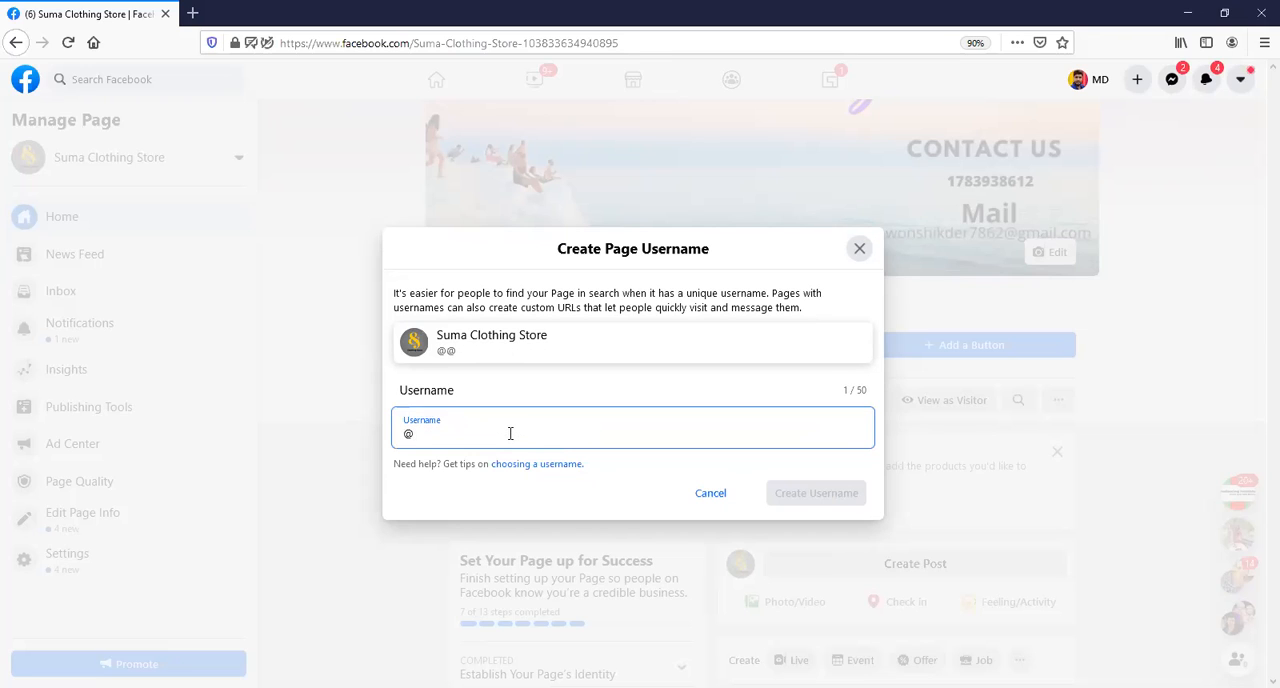
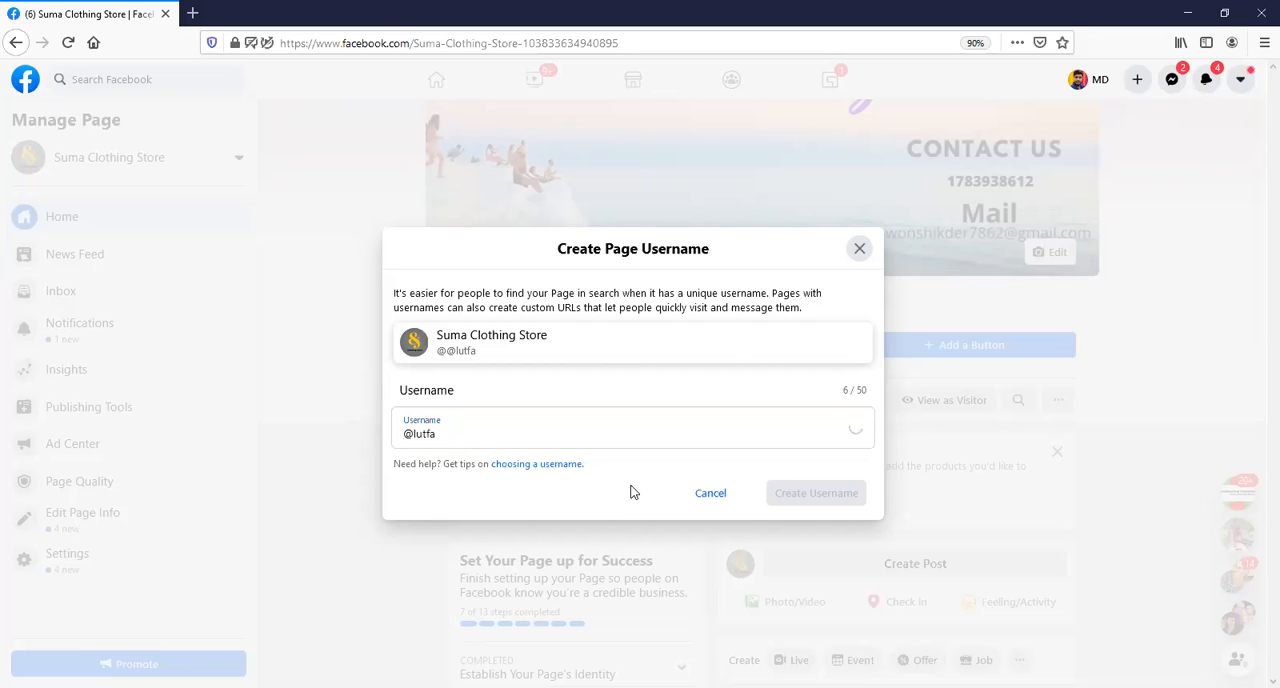
pyautogui.click(440, 432)
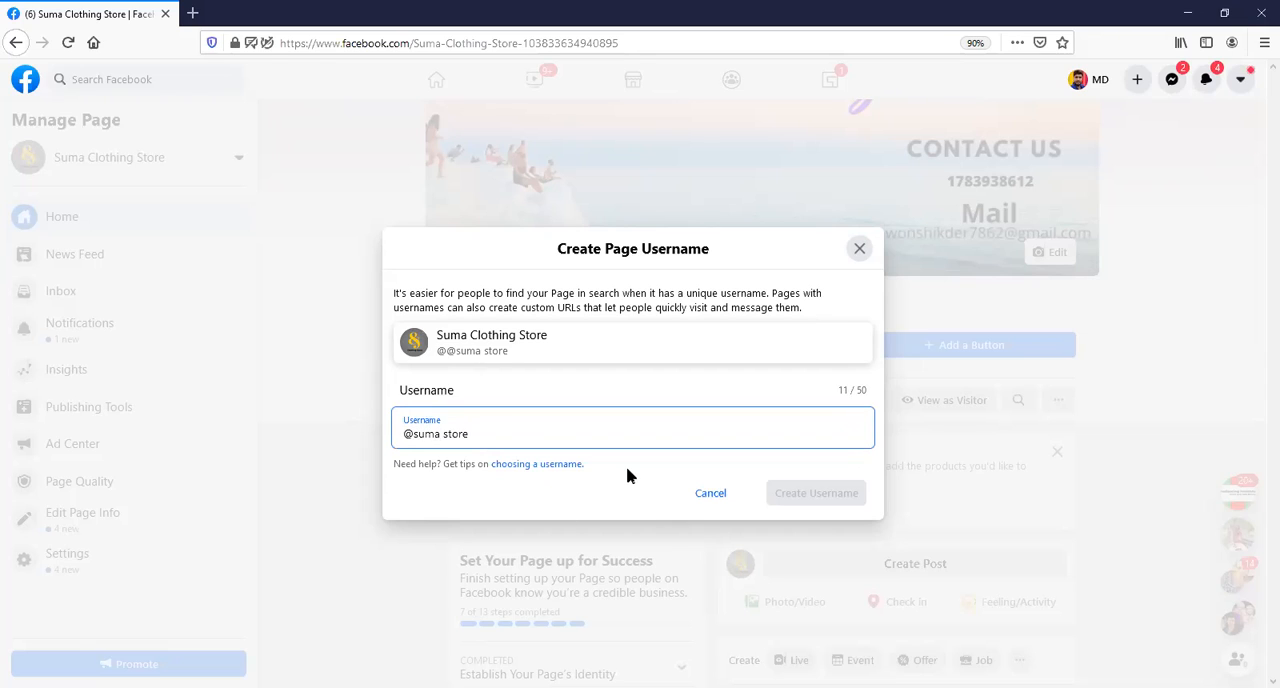
pyautogui.click(443, 427)
pyautogui.press('BackSpace')
pyautogui.click(466, 428)
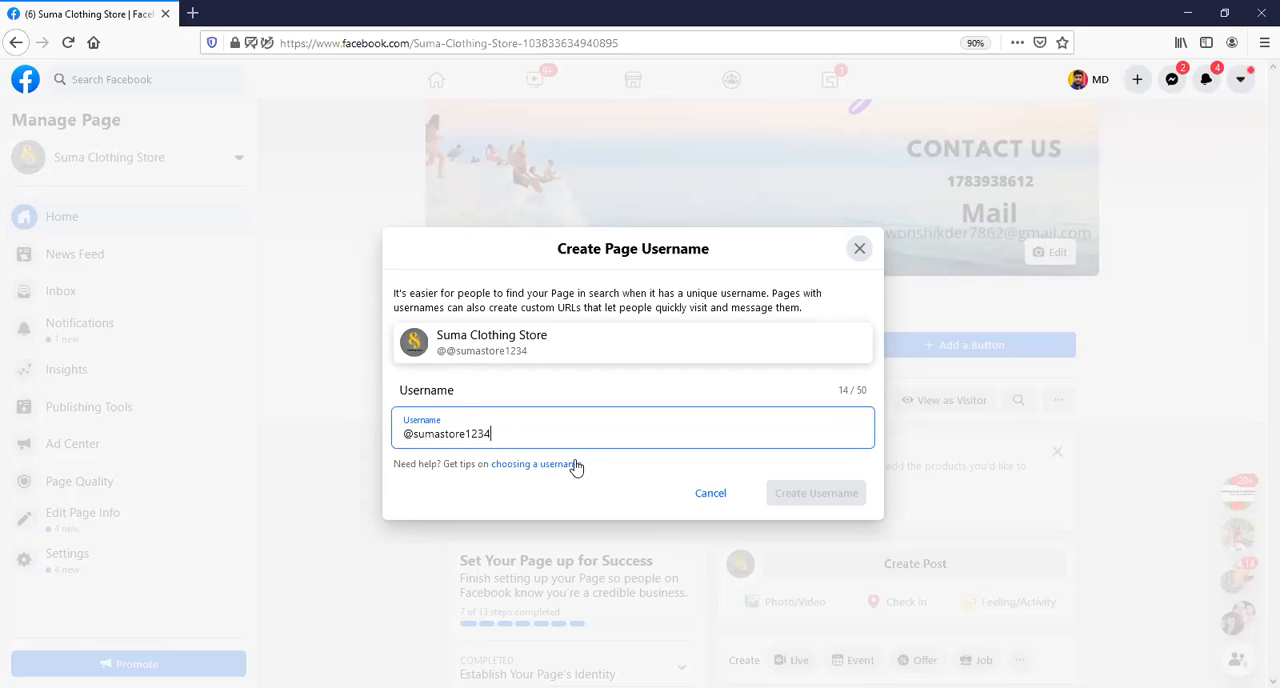
pyautogui.click(493, 427)
pyautogui.click(595, 491)
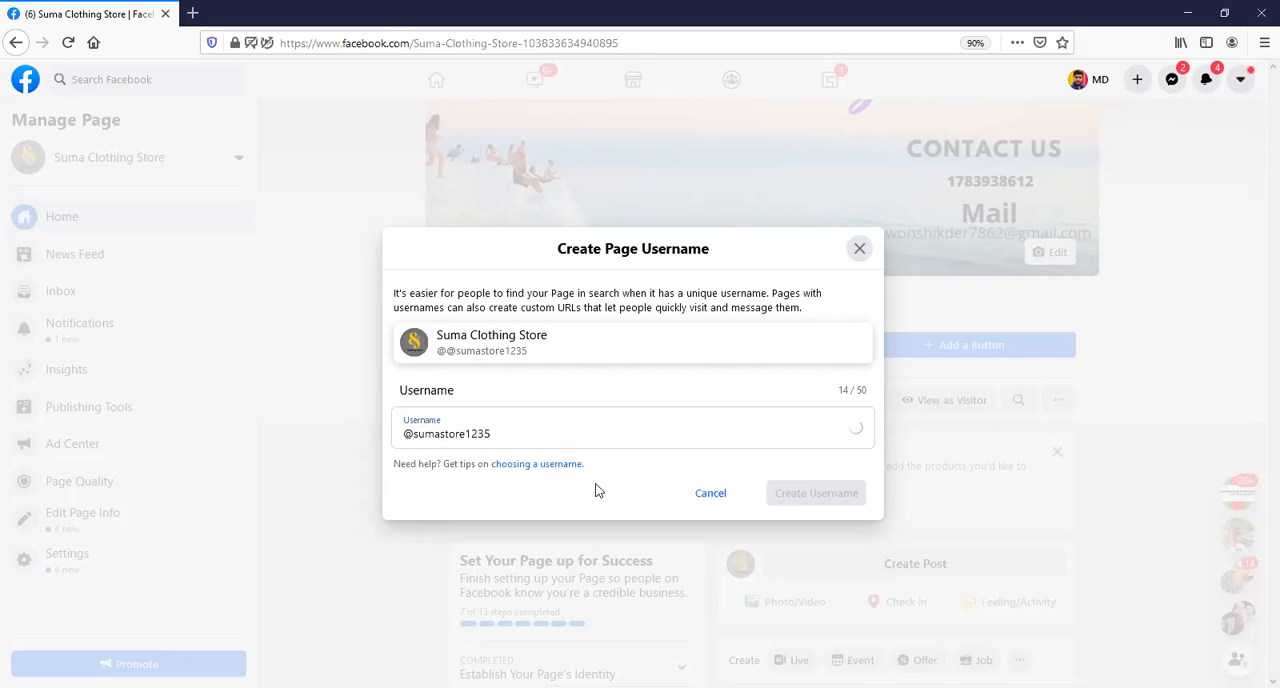
pyautogui.click(510, 426)
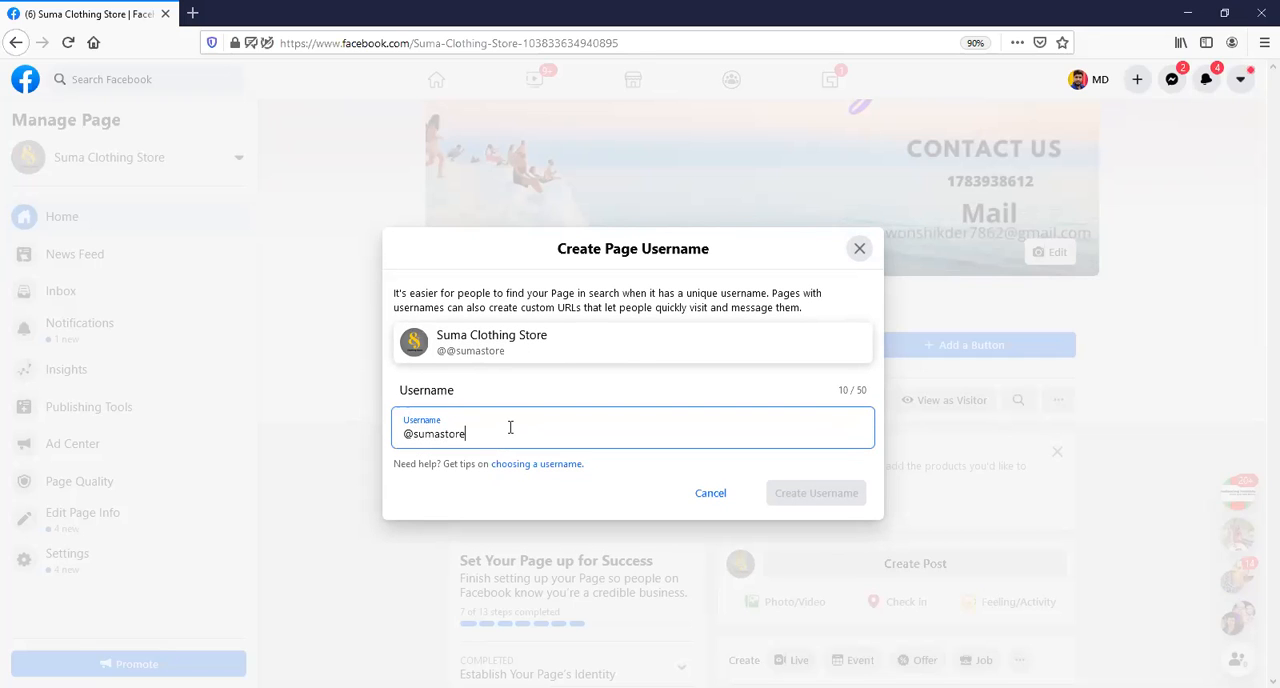
pyautogui.write('7862')
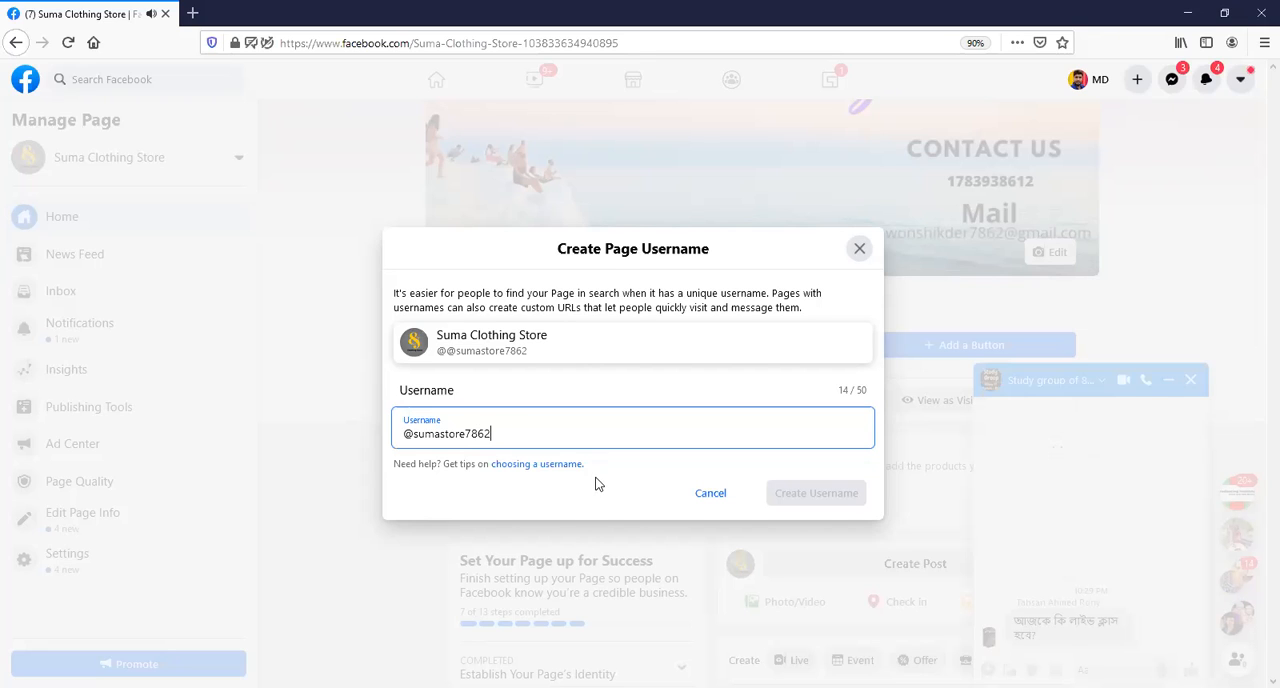
pyautogui.click(597, 485)
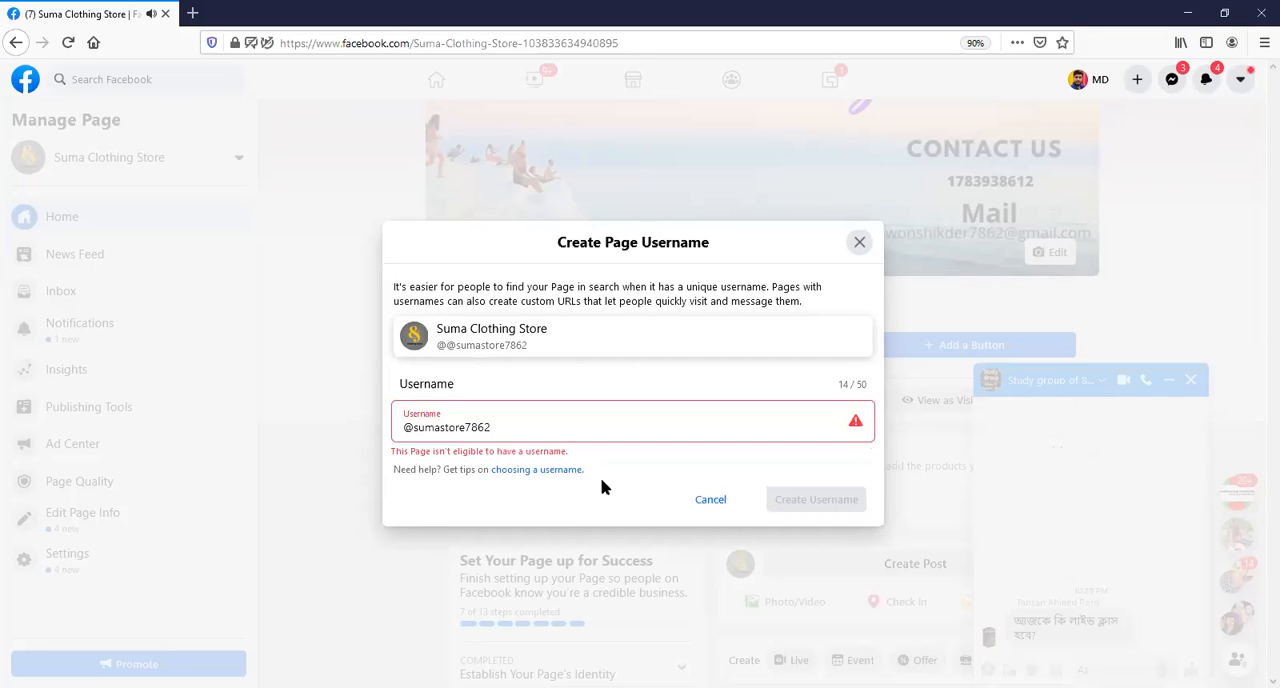
pyautogui.click(518, 434)
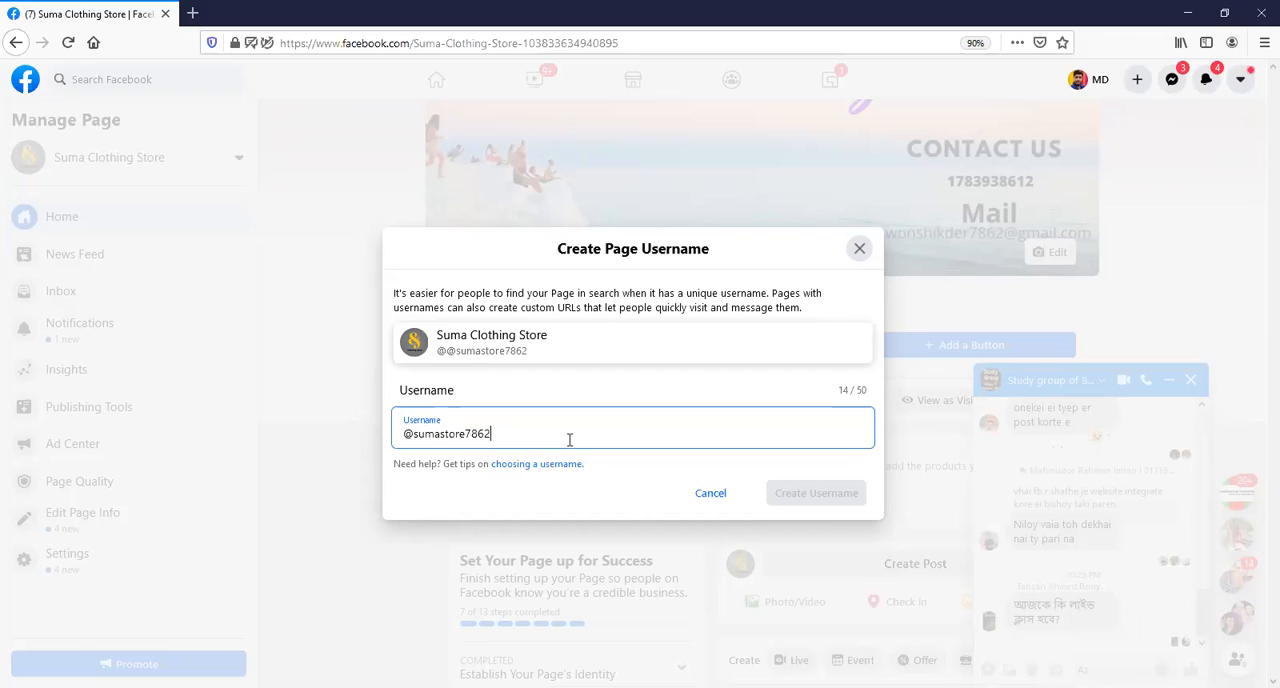
pyautogui.click(634, 474)
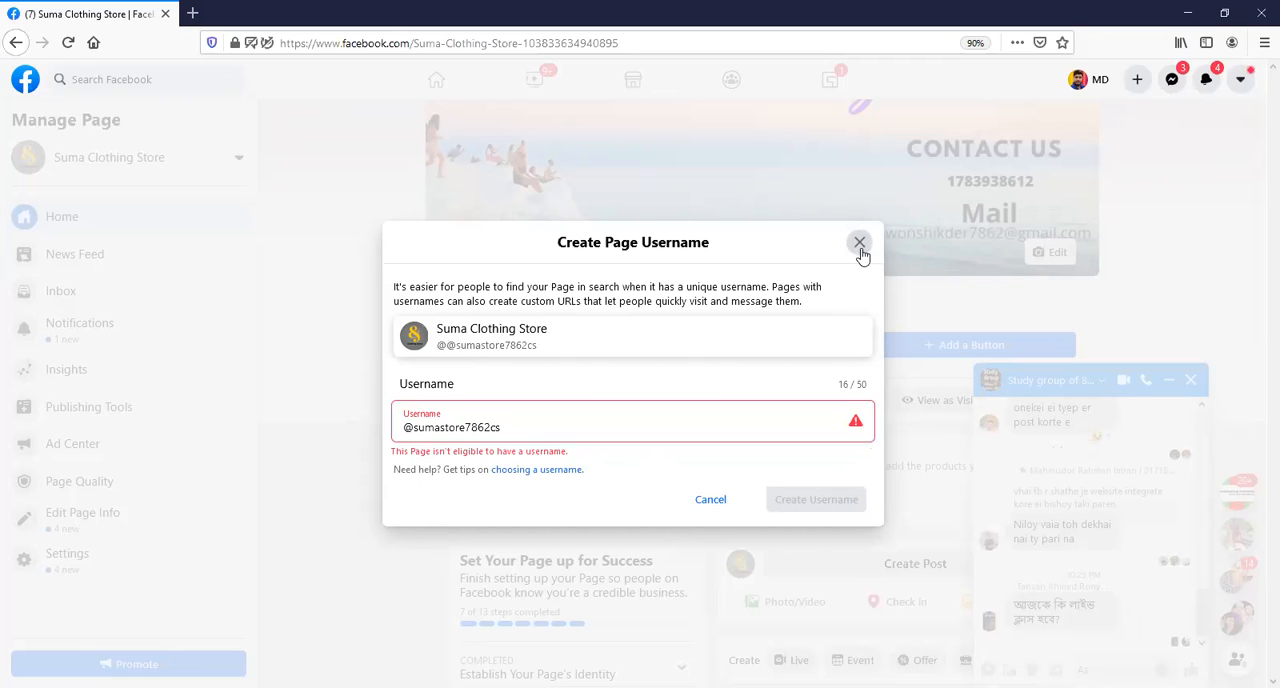
# Clear the page username and close the username dialog without creating one.
pyautogui.click(502, 428)
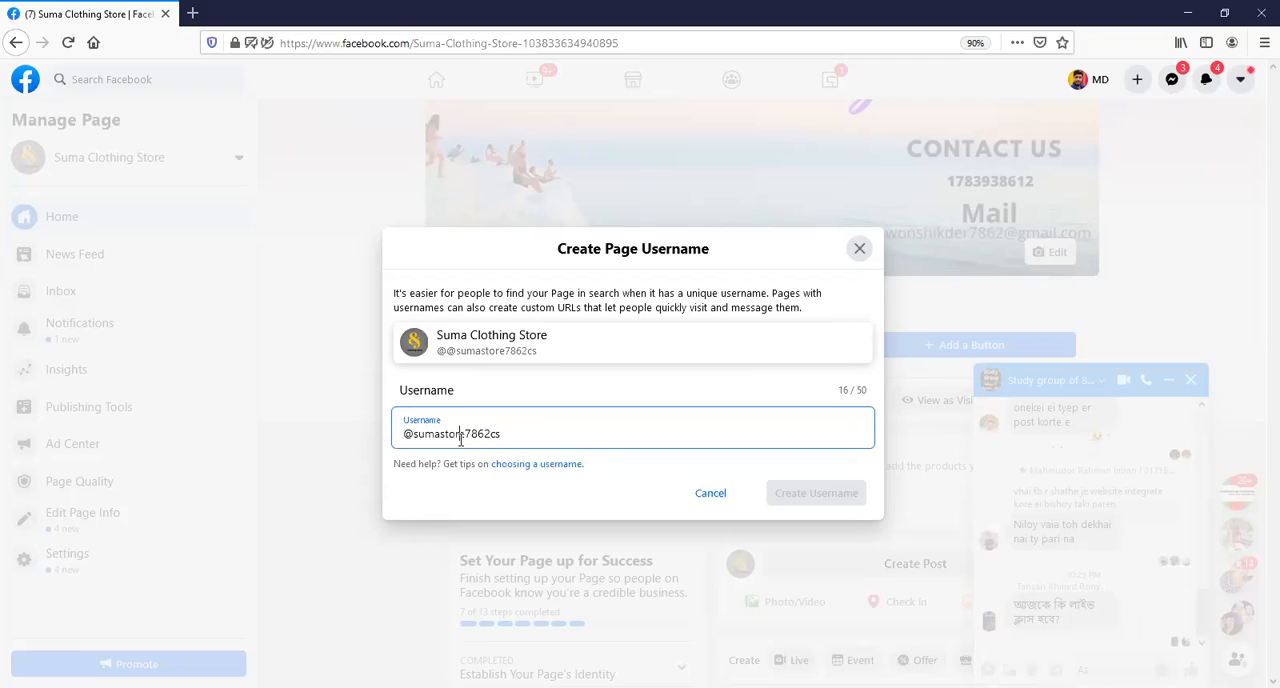
pyautogui.press('BackSpace')
pyautogui.press('BackSpace')
pyautogui.press('BackSpace')
pyautogui.press('BackSpace')
pyautogui.press('BackSpace')
pyautogui.press('BackSpace')
pyautogui.press('BackSpace')
pyautogui.press('BackSpace')
pyautogui.press('BackSpace')
pyautogui.press('BackSpace')
pyautogui.press('BackSpace')
pyautogui.press('BackSpace')
pyautogui.press('BackSpace')
pyautogui.press('BackSpace')
pyautogui.press('BackSpace')
pyautogui.press('BackSpace')
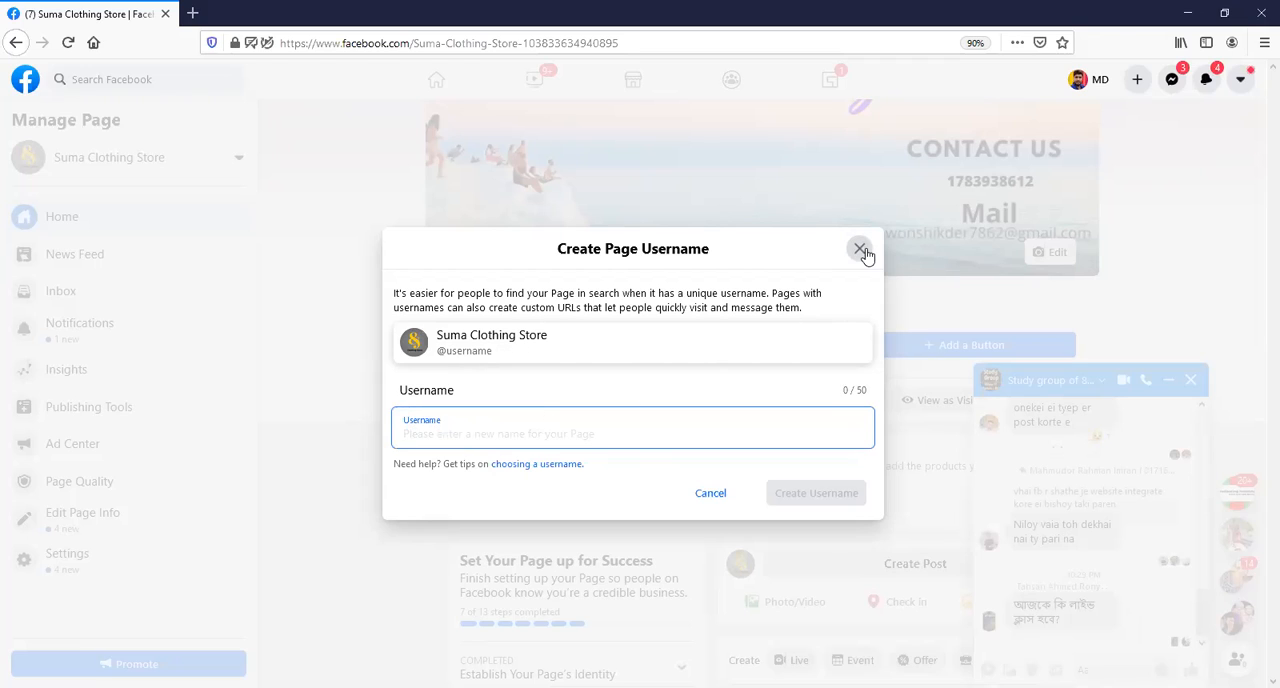
pyautogui.click(862, 249)
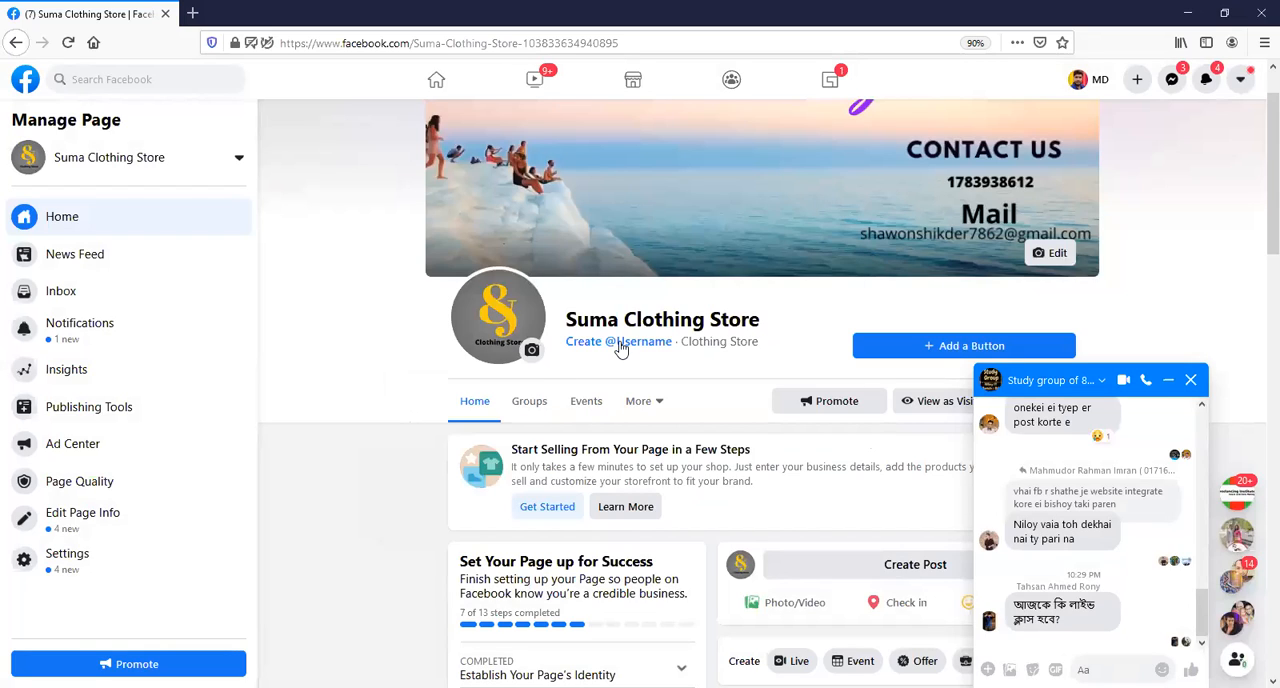
# Minimise the open group chat, then preview the page as a visitor down to its first post and exit the preview.
pyautogui.click(1171, 386)
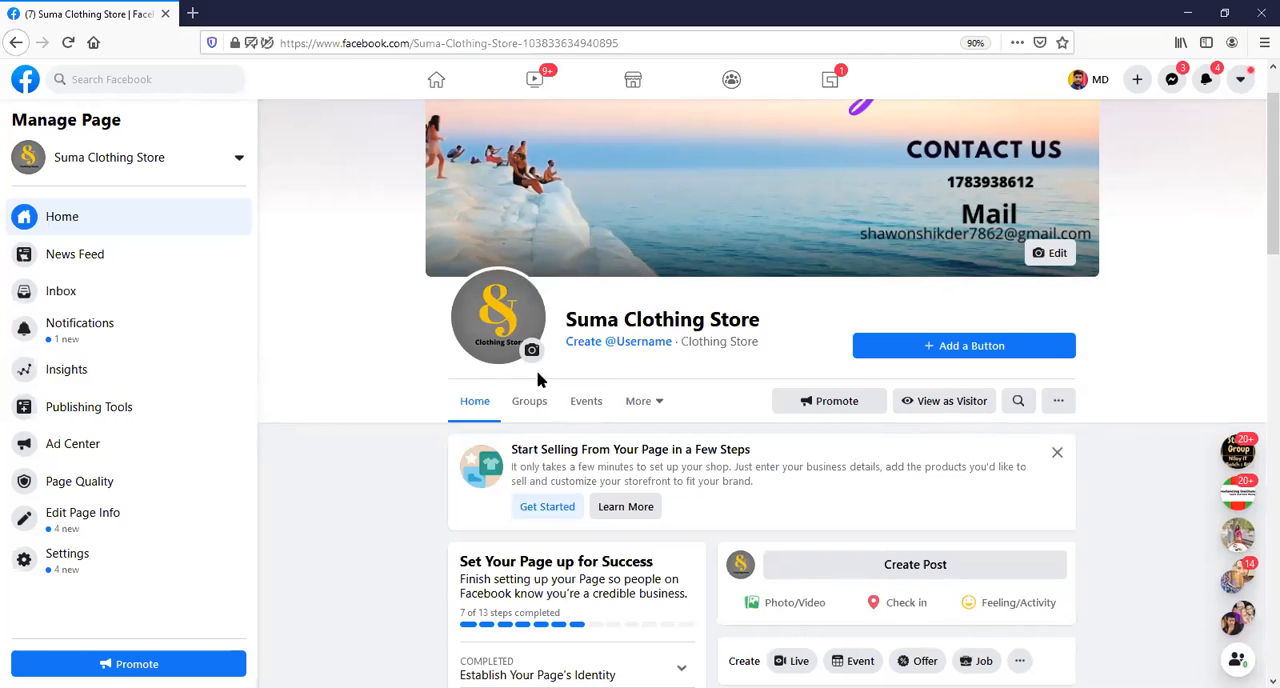
pyautogui.scroll(2, 748, 371)
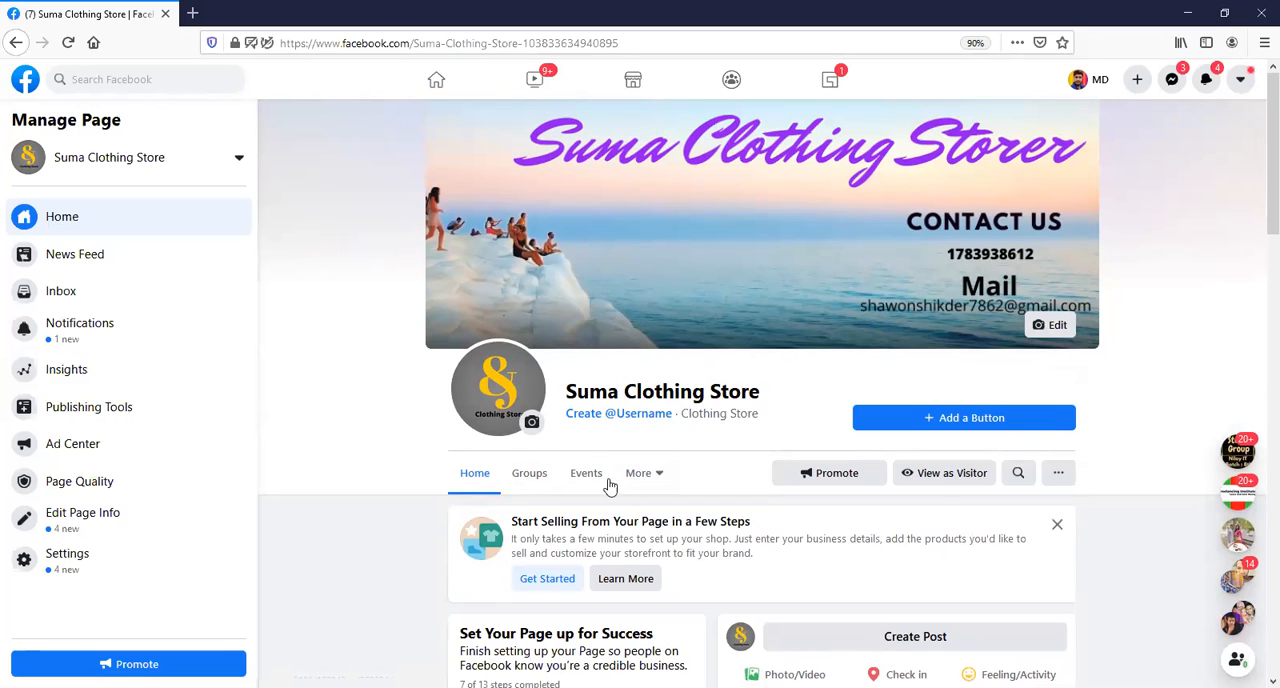
pyautogui.scroll(-3, 616, 482)
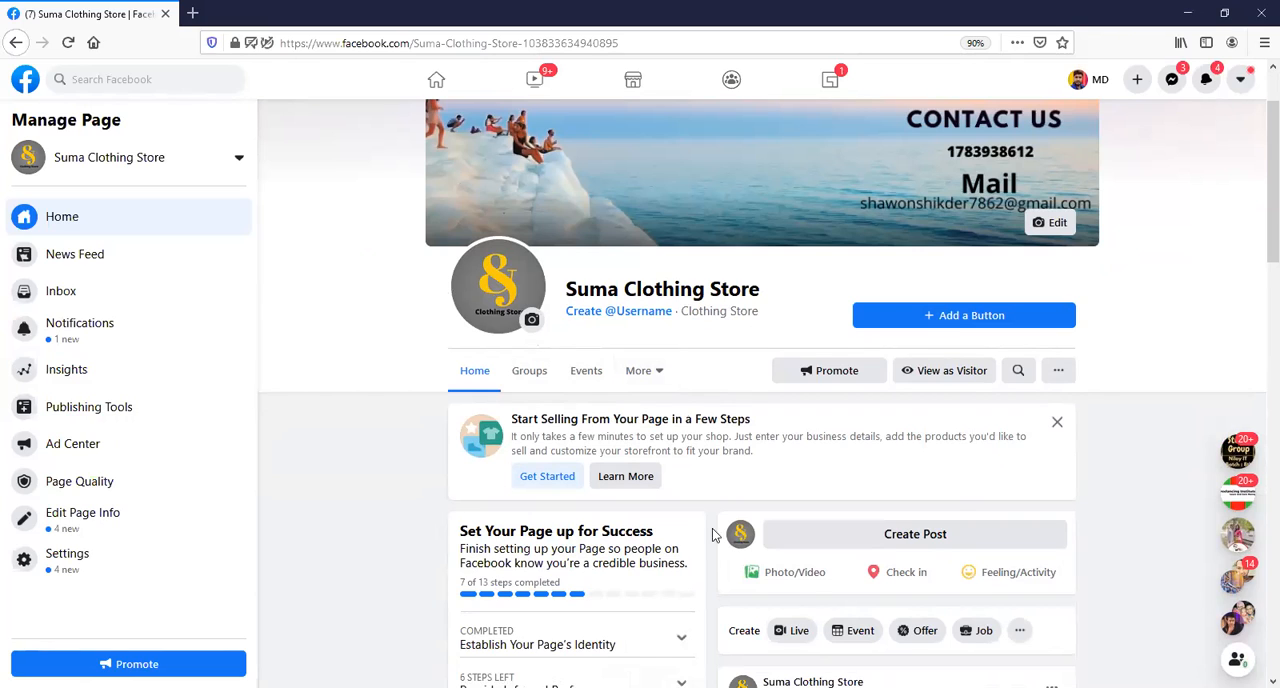
pyautogui.click(949, 377)
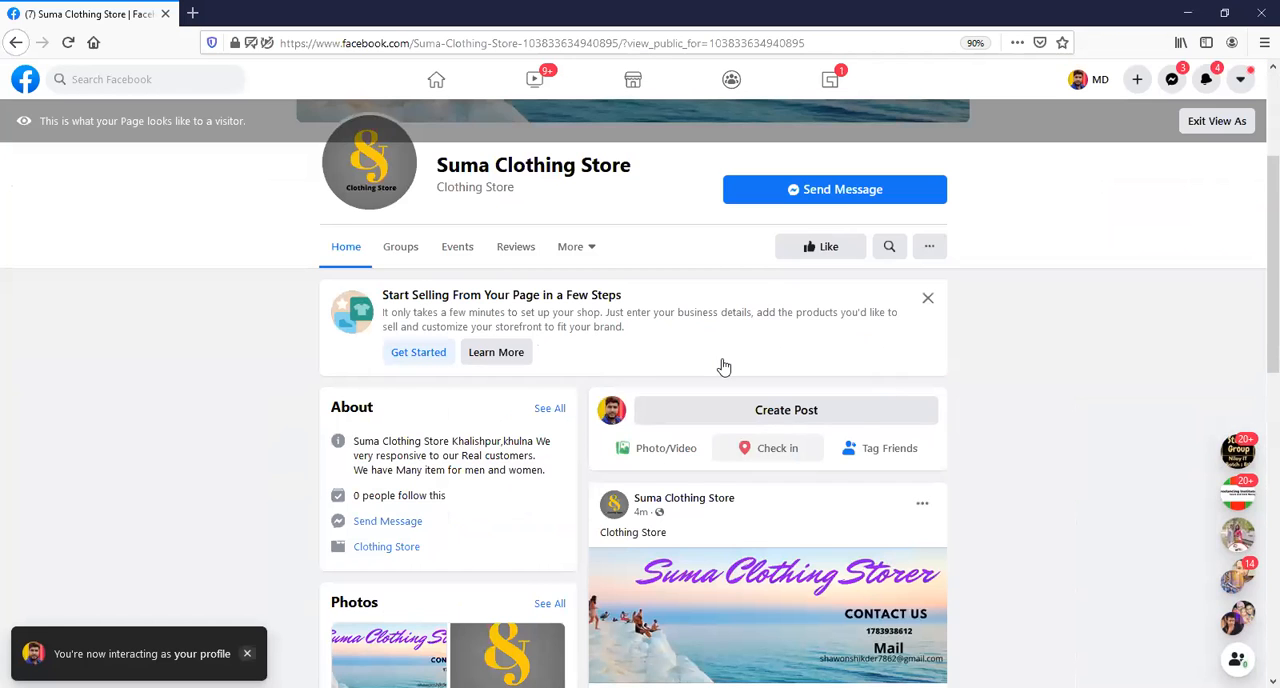
pyautogui.scroll(-1, 586, 418)
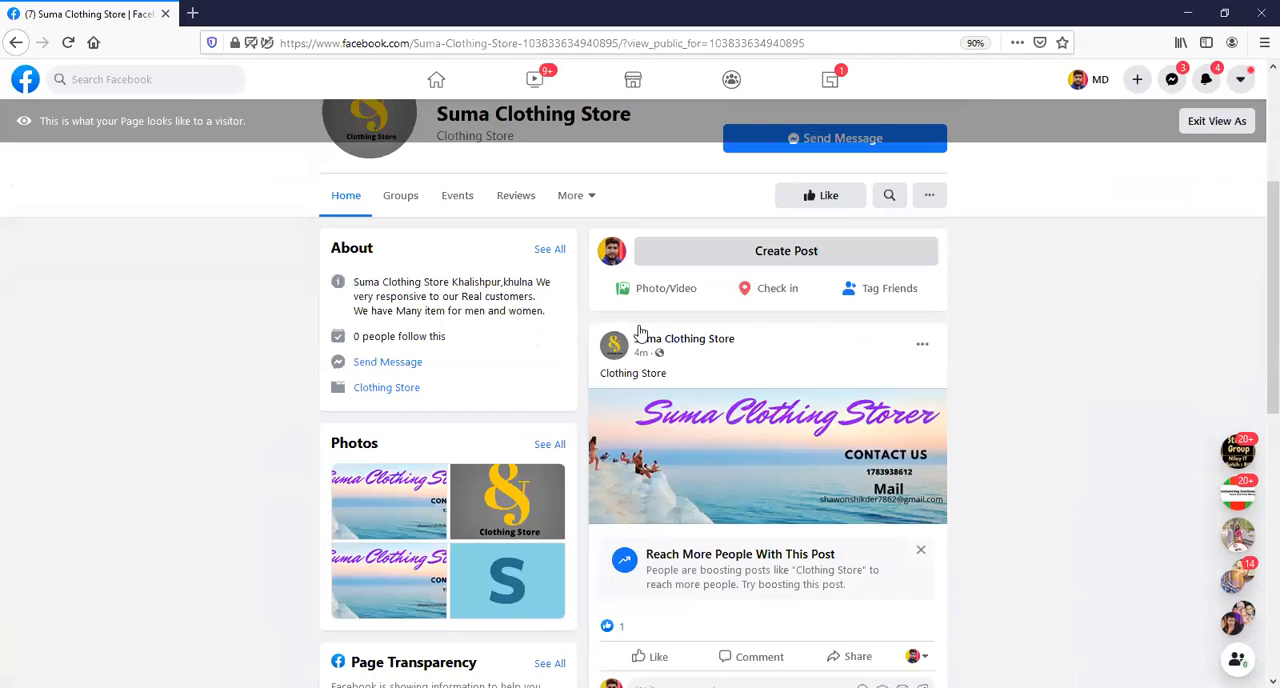
pyautogui.scroll(2, 846, 245)
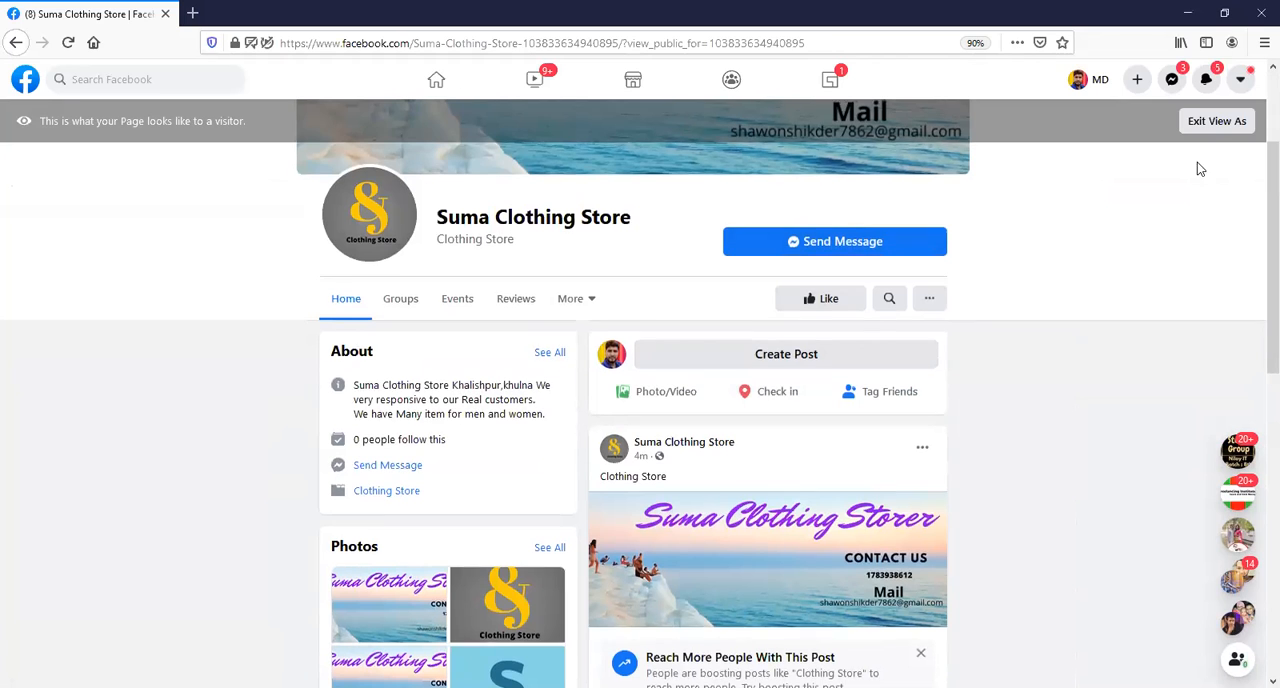
pyautogui.scroll(2, 1210, 135)
pyautogui.click(1215, 127)
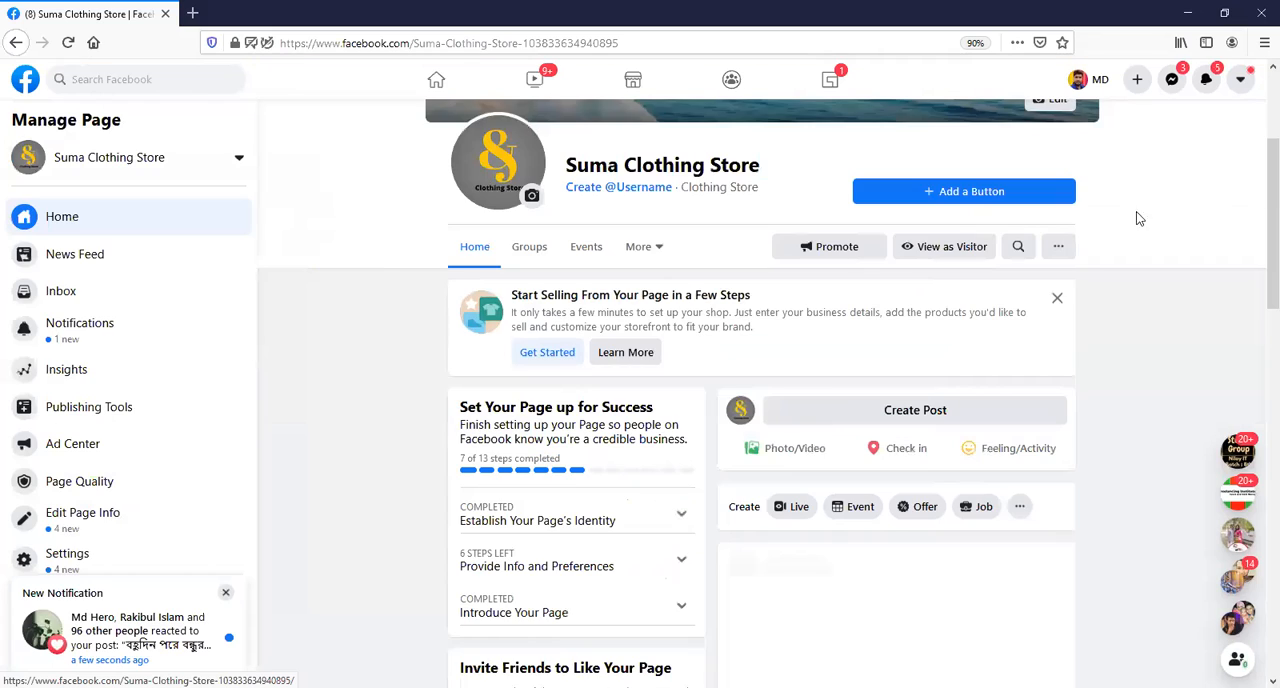
# Dismiss the suggestion to start selling and begin a Call Now page button with the country code Bangladesh +880.
pyautogui.scroll(3, 389, 300)
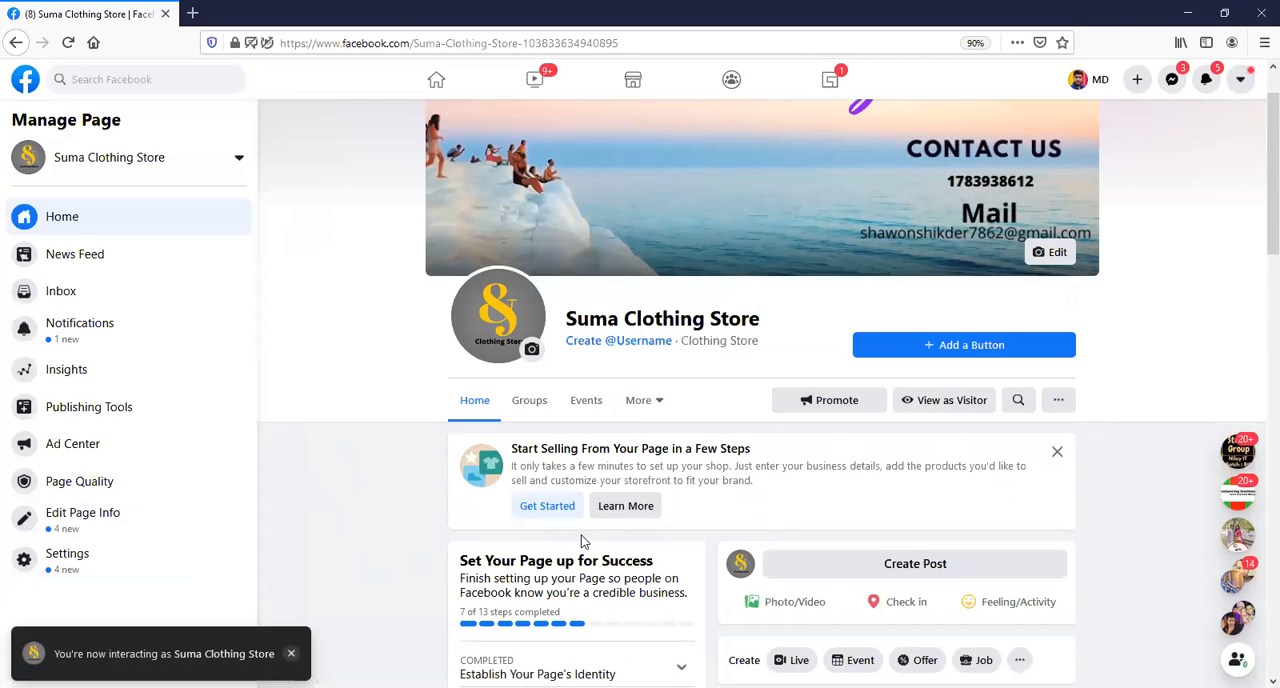
pyautogui.click(1057, 451)
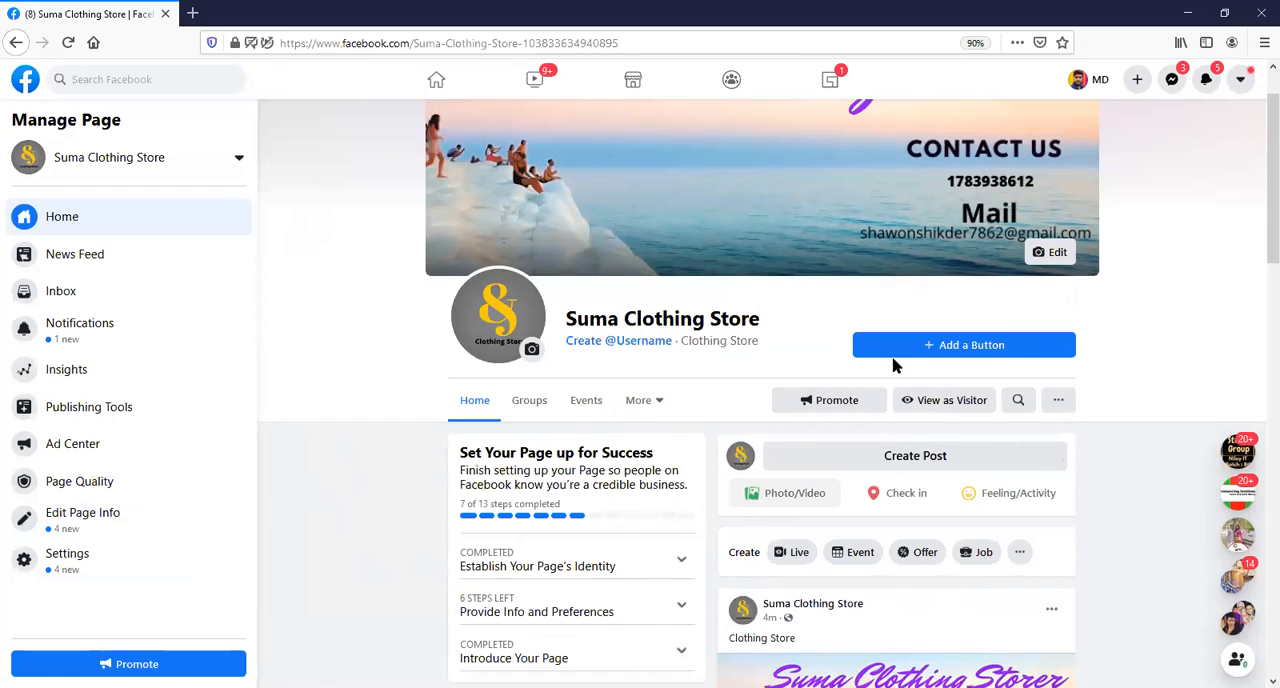
pyautogui.click(957, 350)
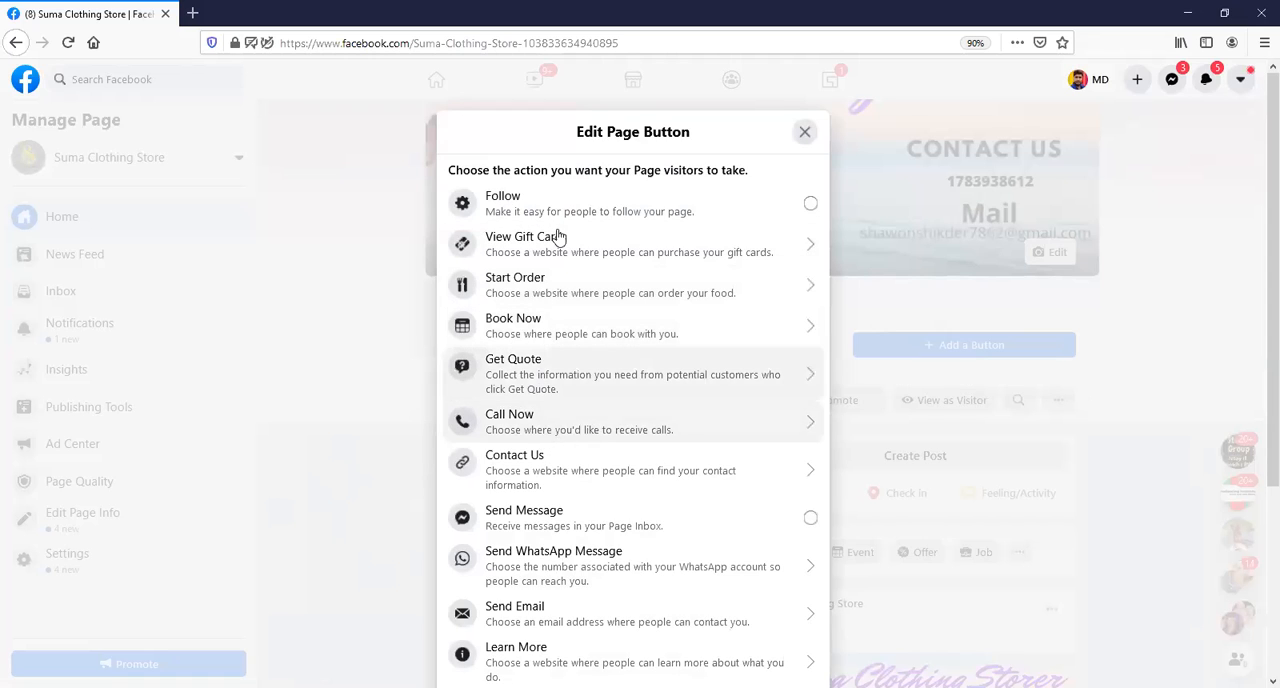
pyautogui.click(590, 427)
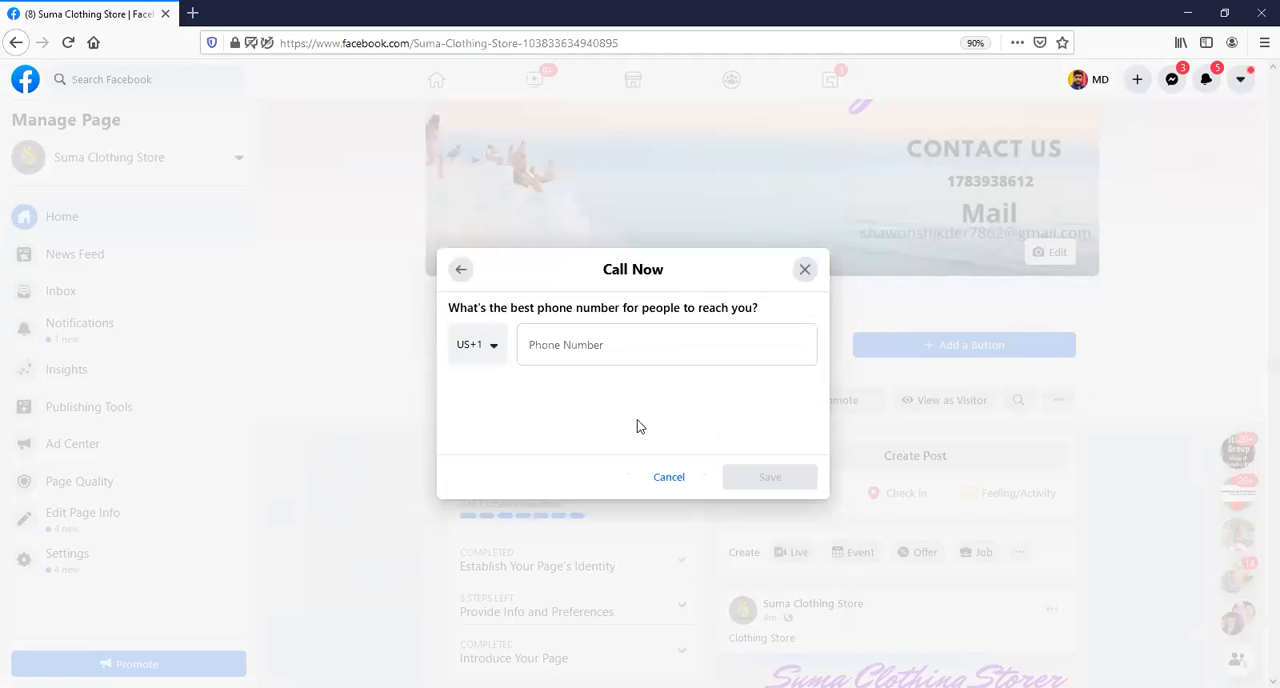
pyautogui.click(493, 350)
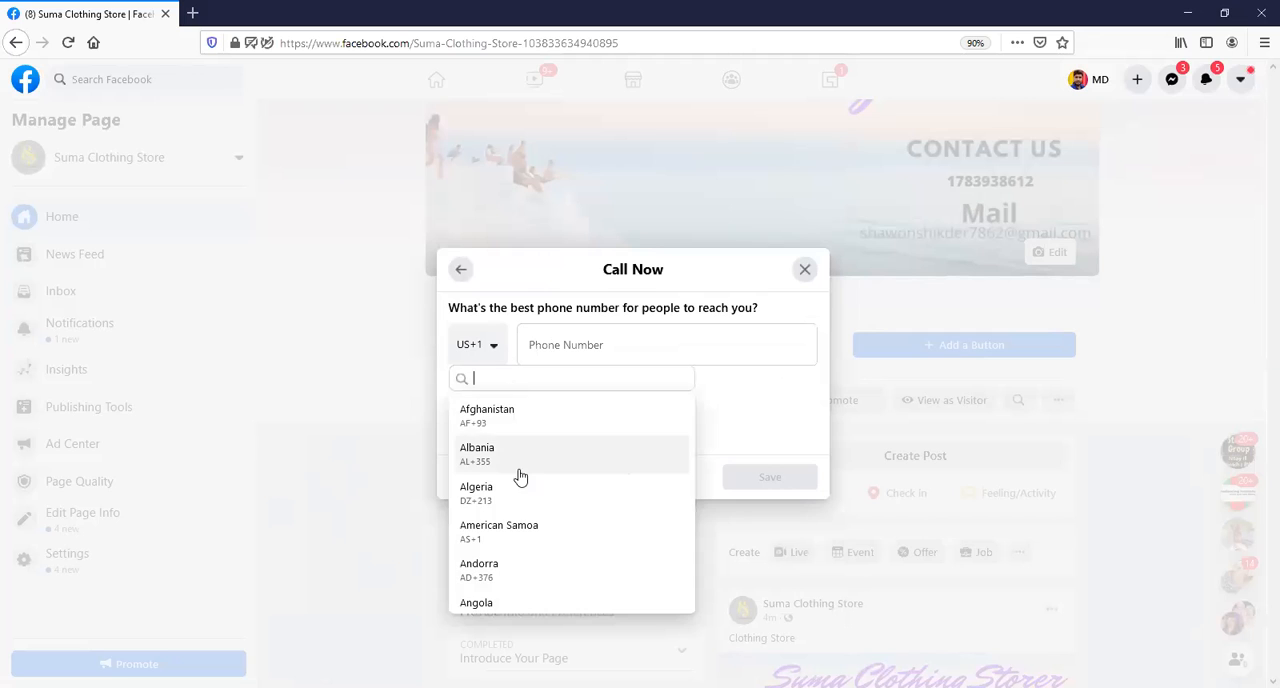
pyautogui.write('ban')
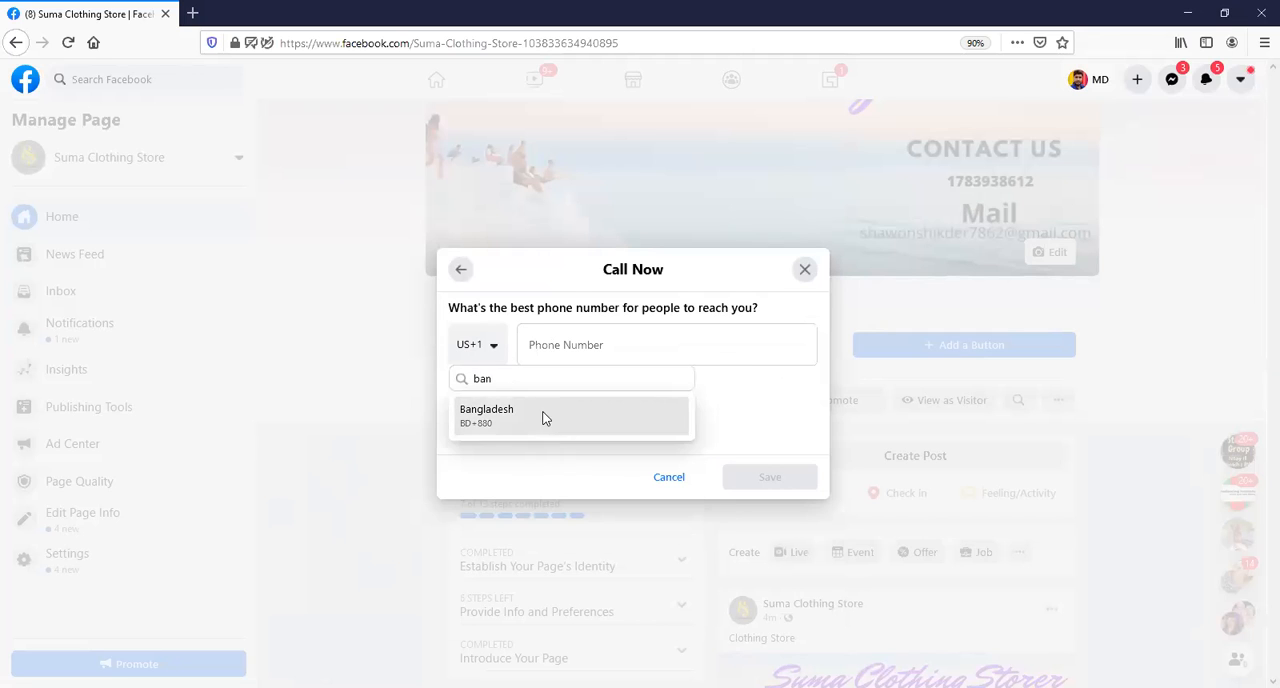
pyautogui.click(548, 422)
# Enter the store's phone number for the Call Now button and save it.
pyautogui.click(593, 343)
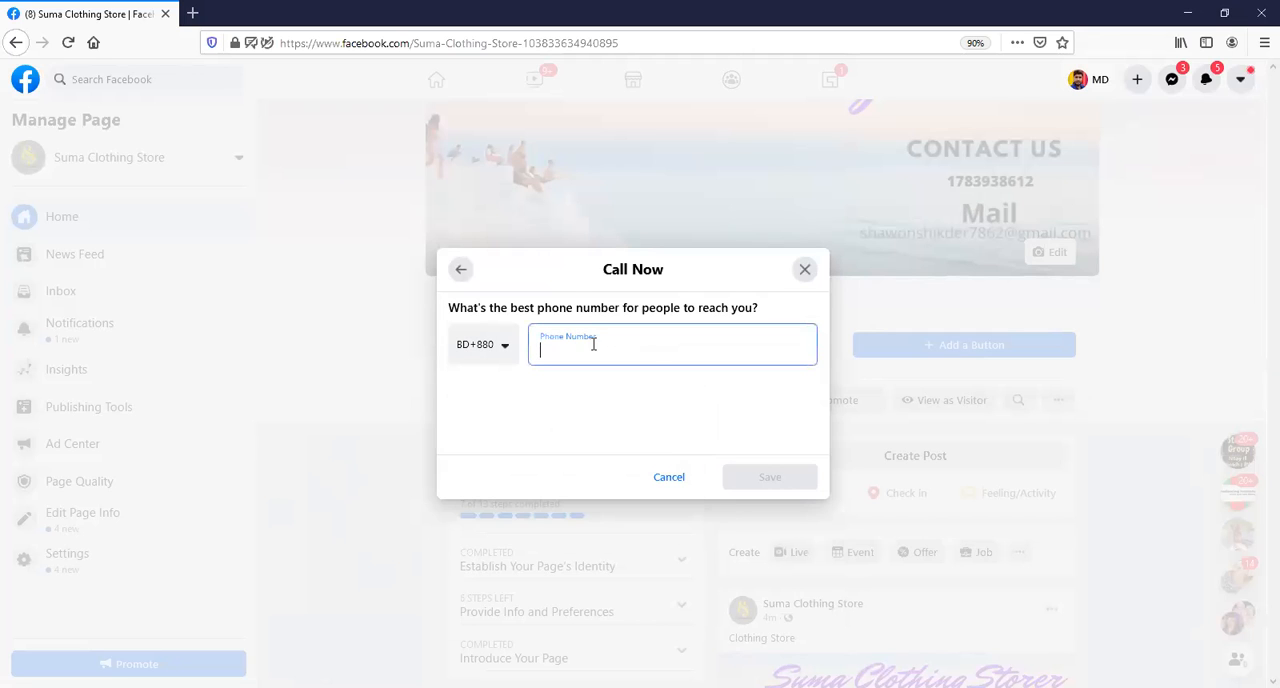
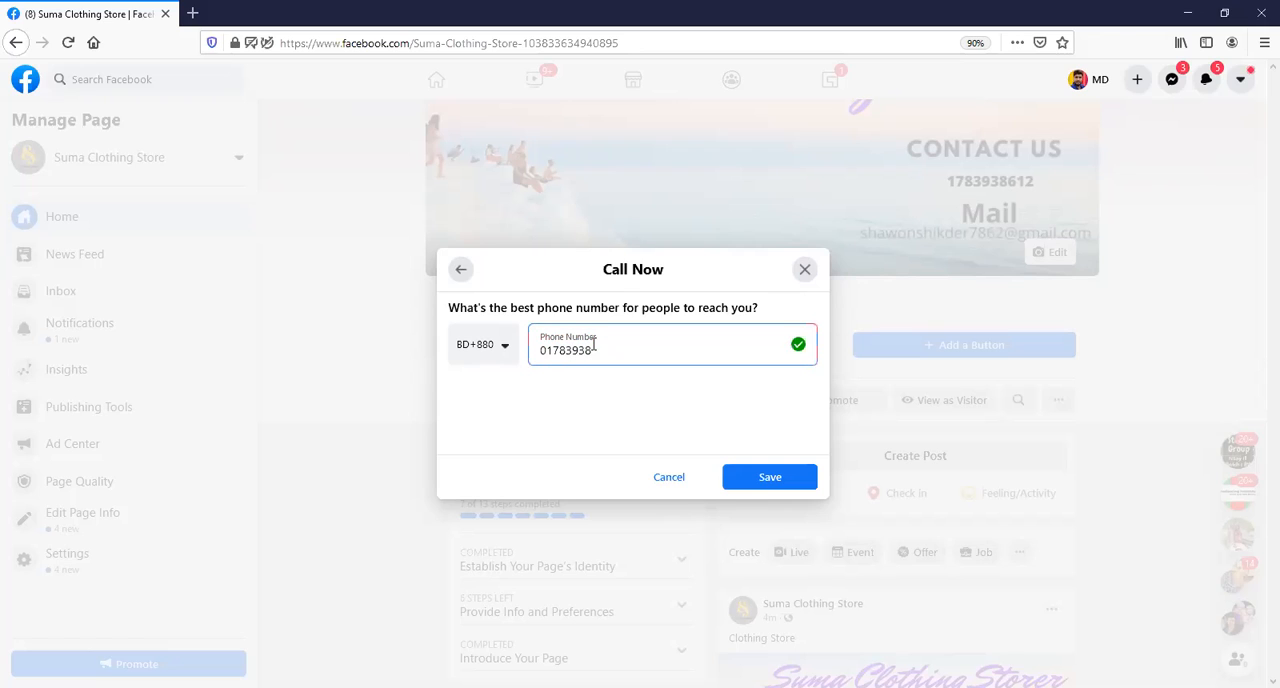
pyautogui.click(766, 480)
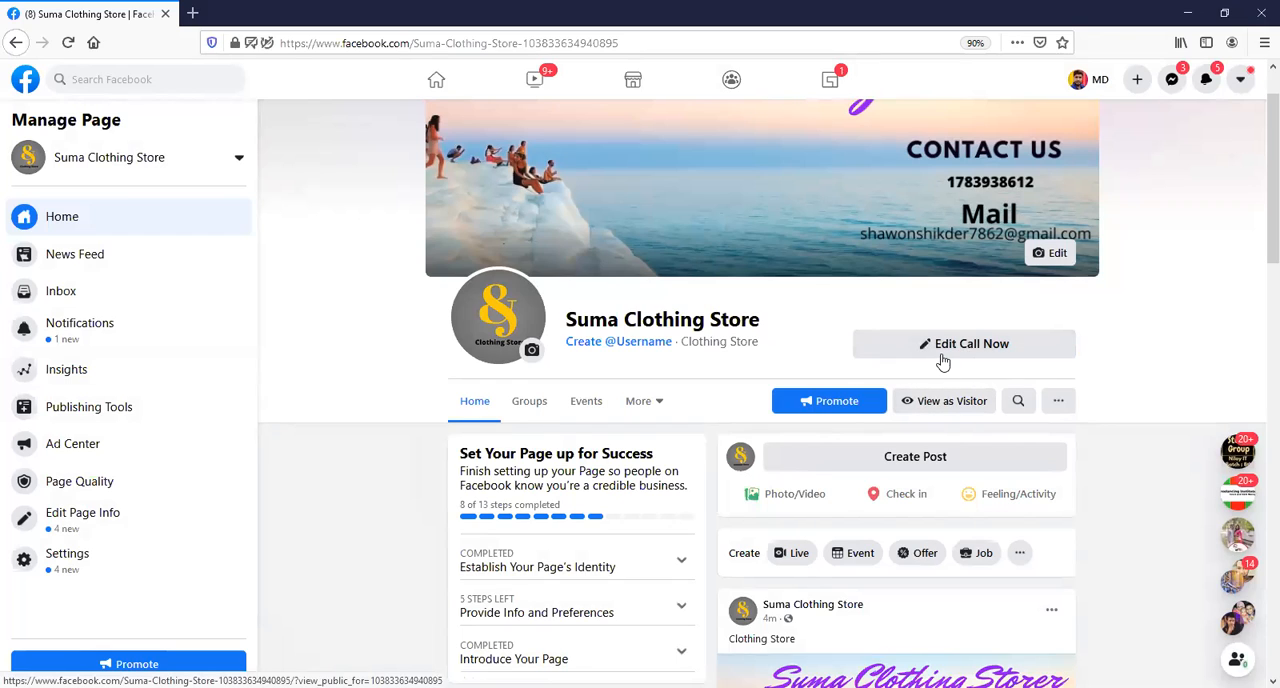
# Change the page's Call Now button to Send Message.
pyautogui.rightClick(952, 349)
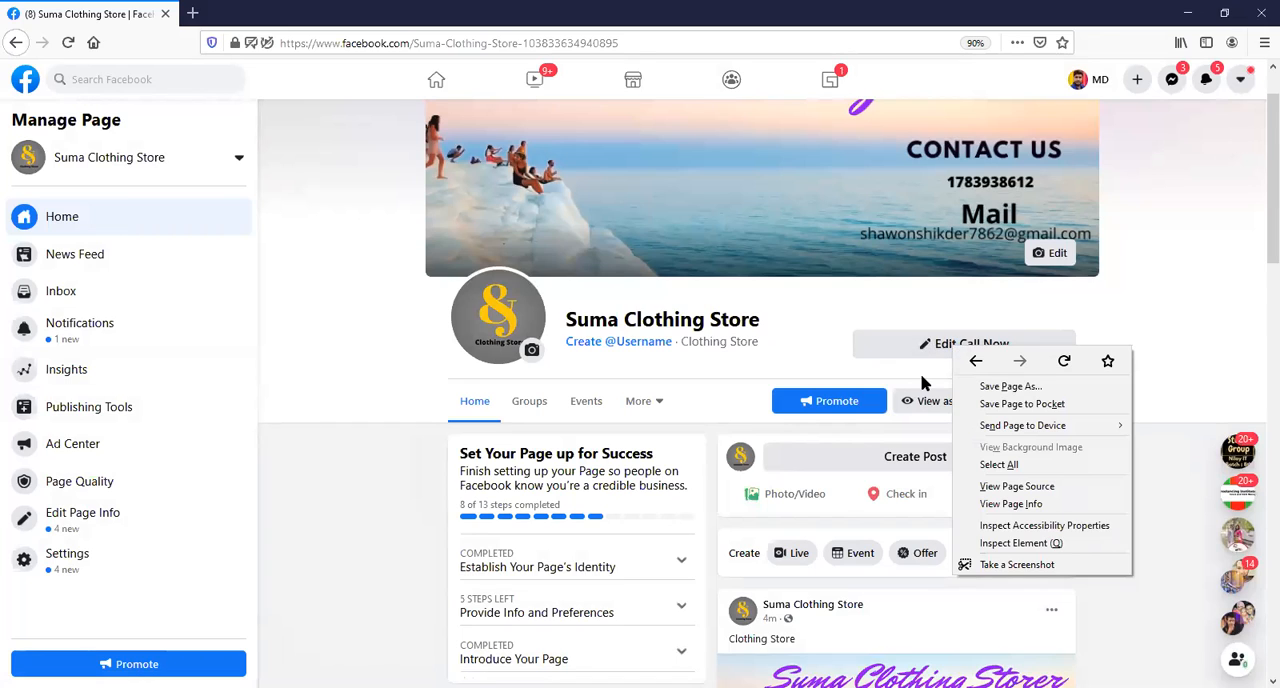
pyautogui.press('Escape')
pyautogui.click(965, 350)
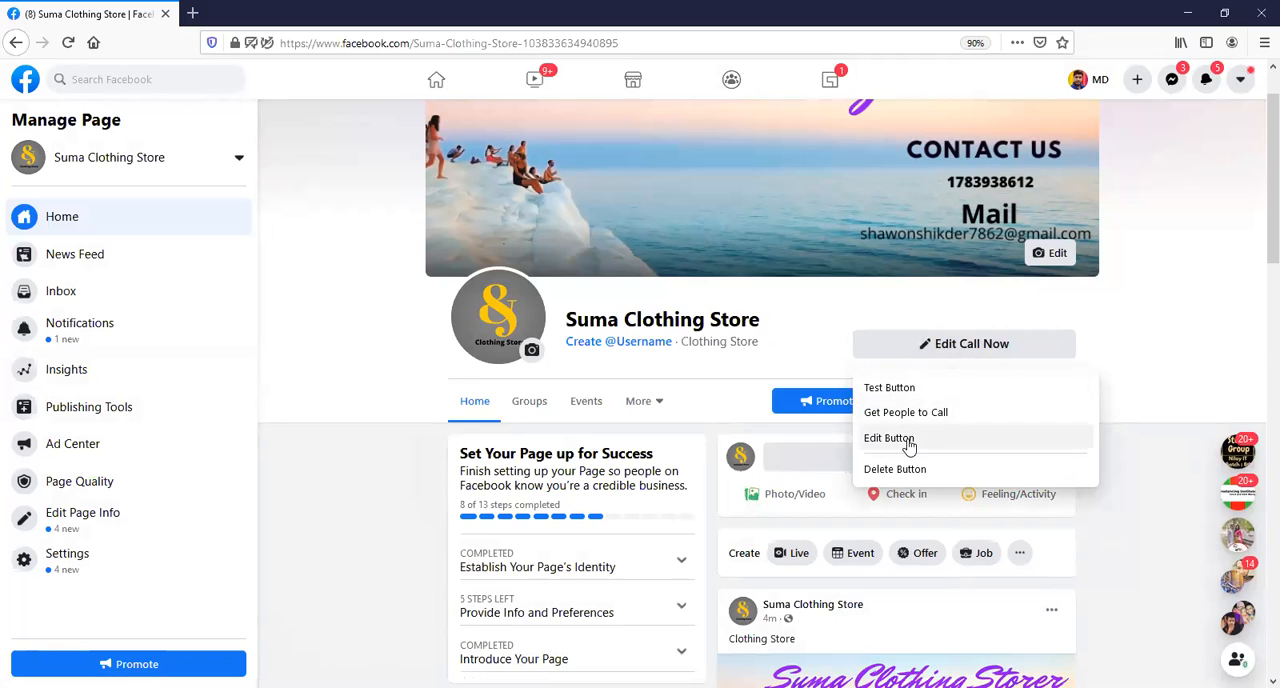
pyautogui.click(909, 442)
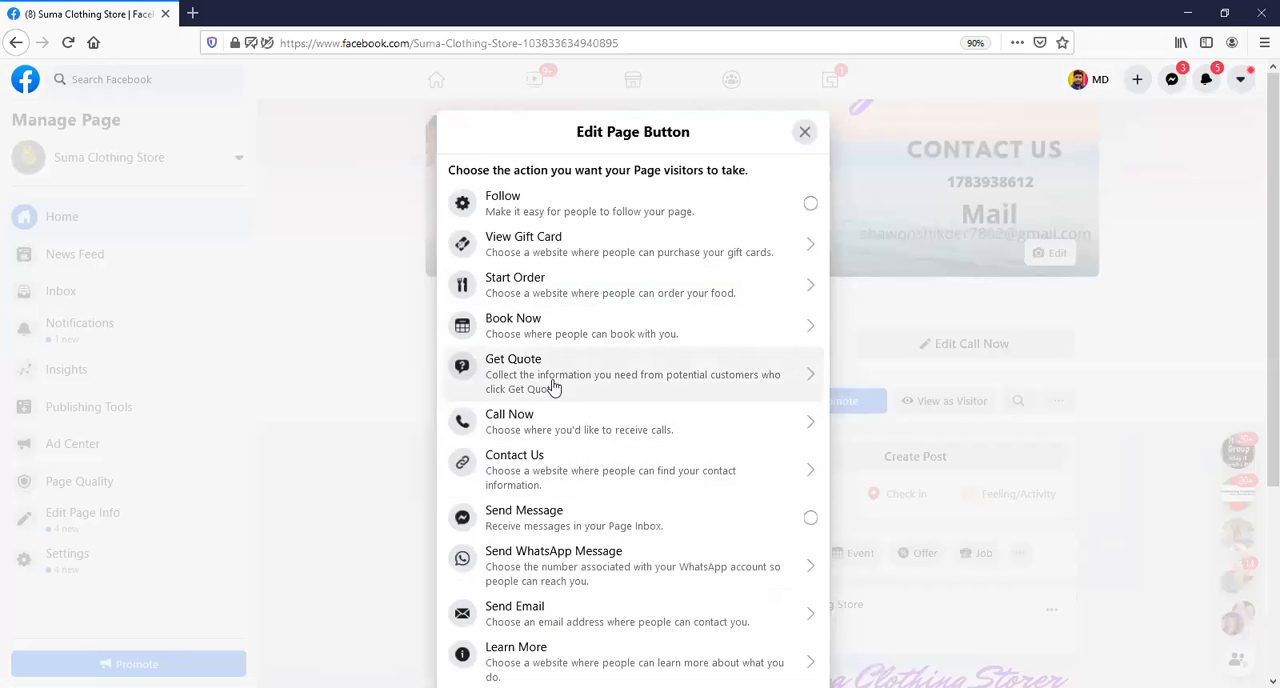
pyautogui.click(562, 517)
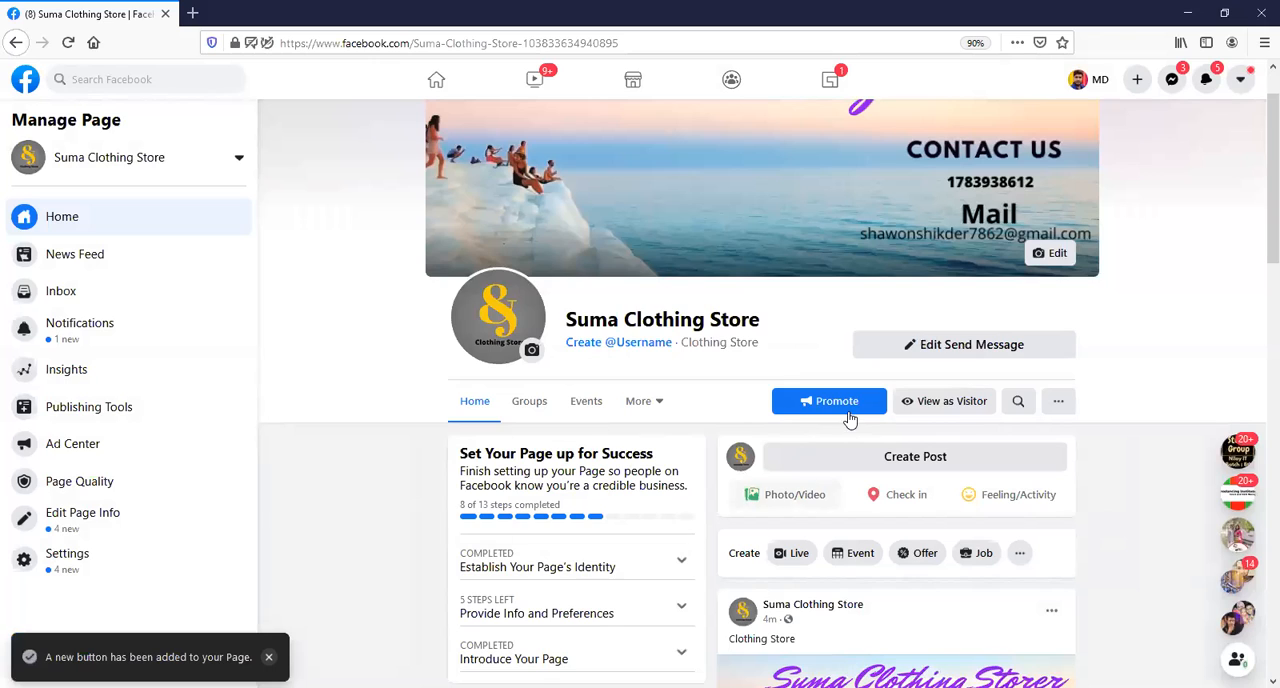
# Check the Send Message button in the visitor view of the page and return to managing the page.
pyautogui.click(951, 410)
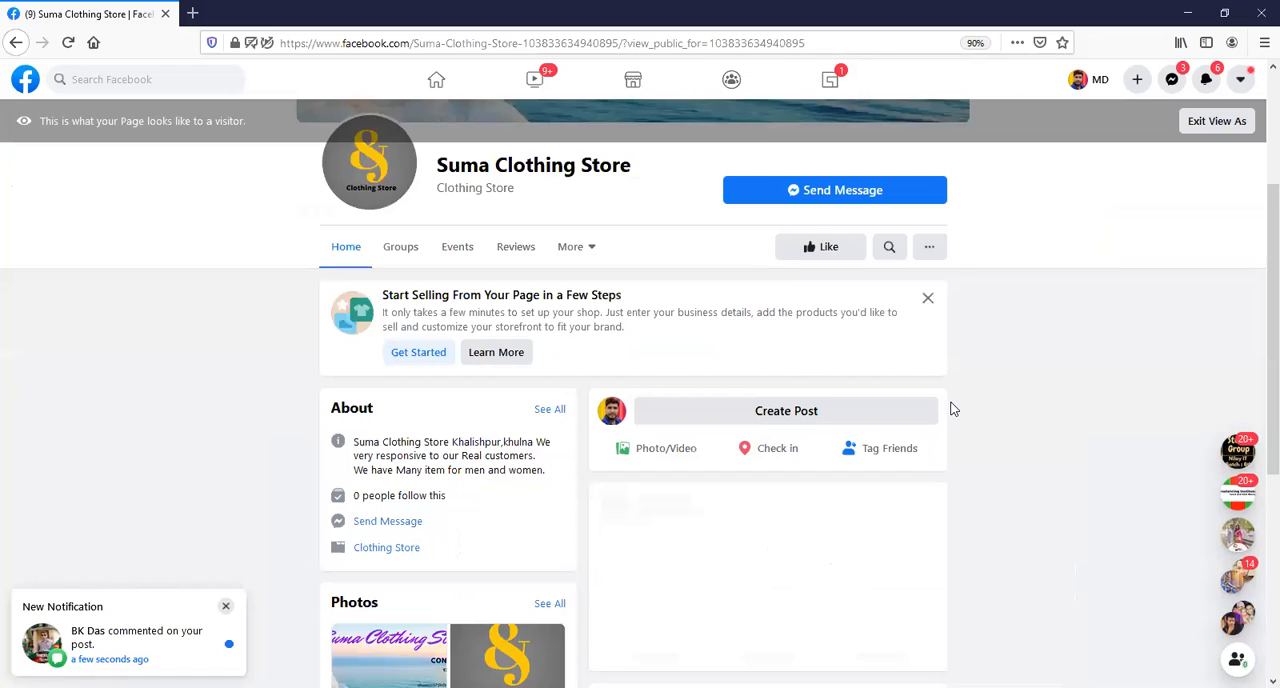
pyautogui.scroll(3, 740, 376)
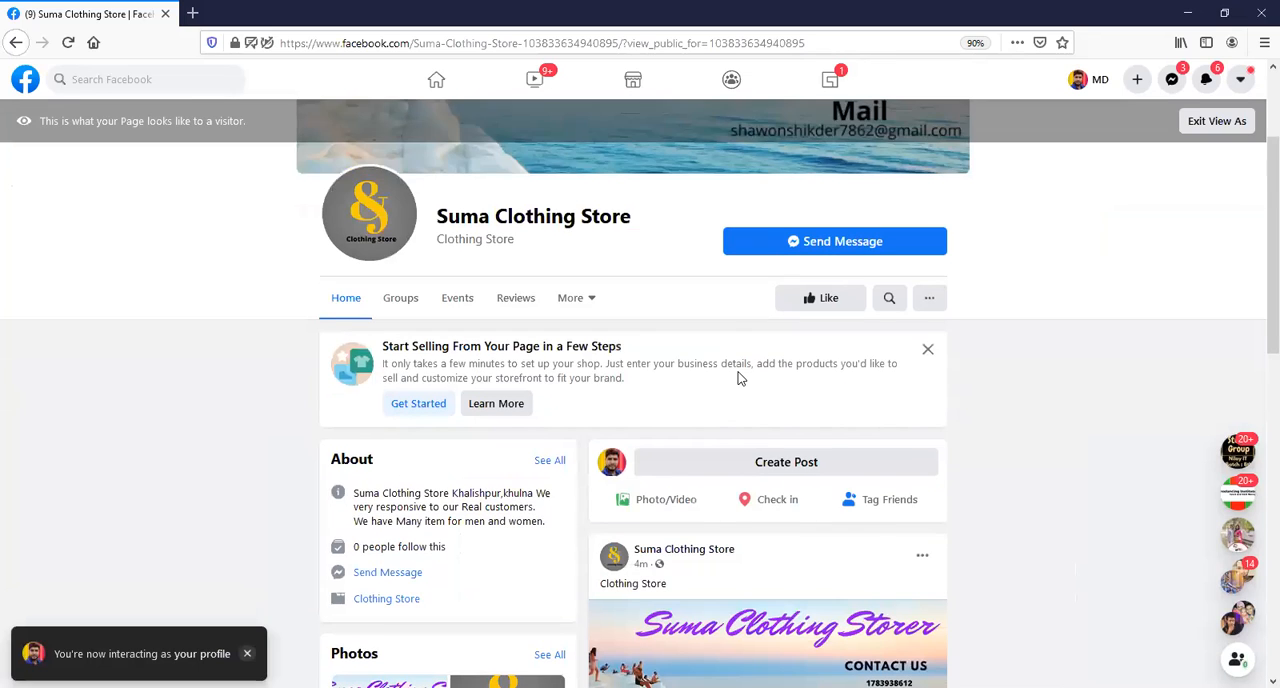
pyautogui.click(1215, 122)
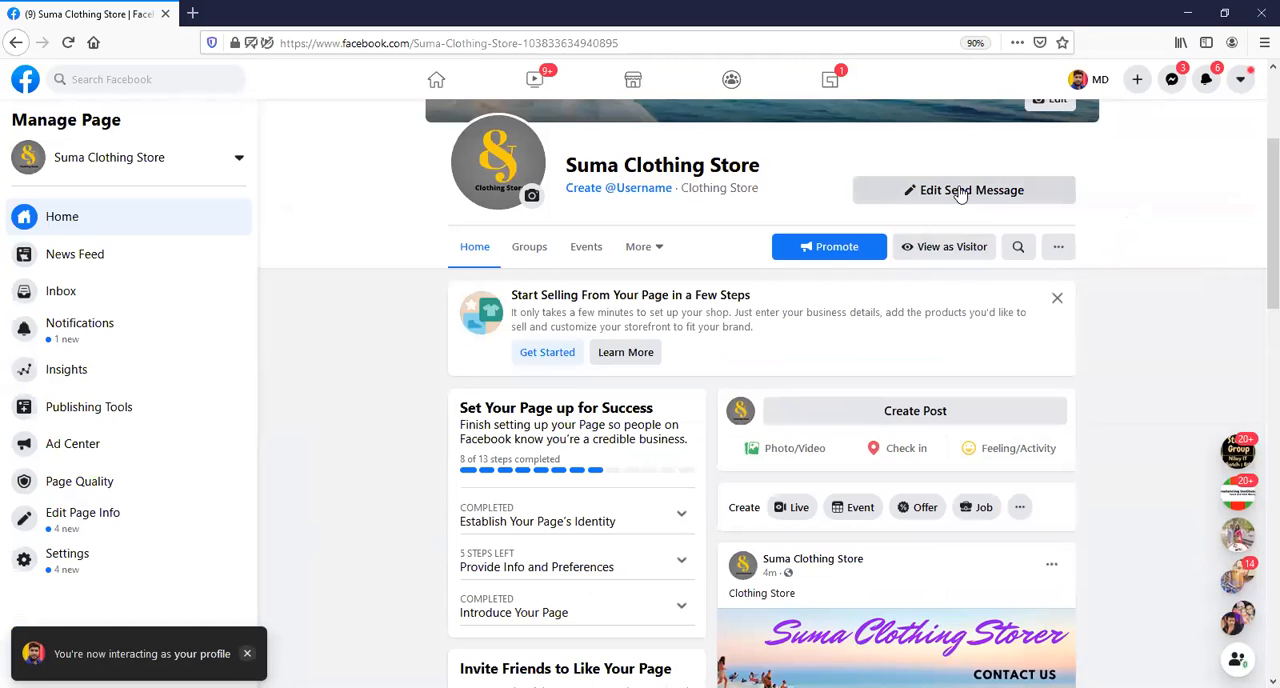
# Change the page's Send Message button to Call Now and choose the country code Bangladesh +880.
pyautogui.click(960, 191)
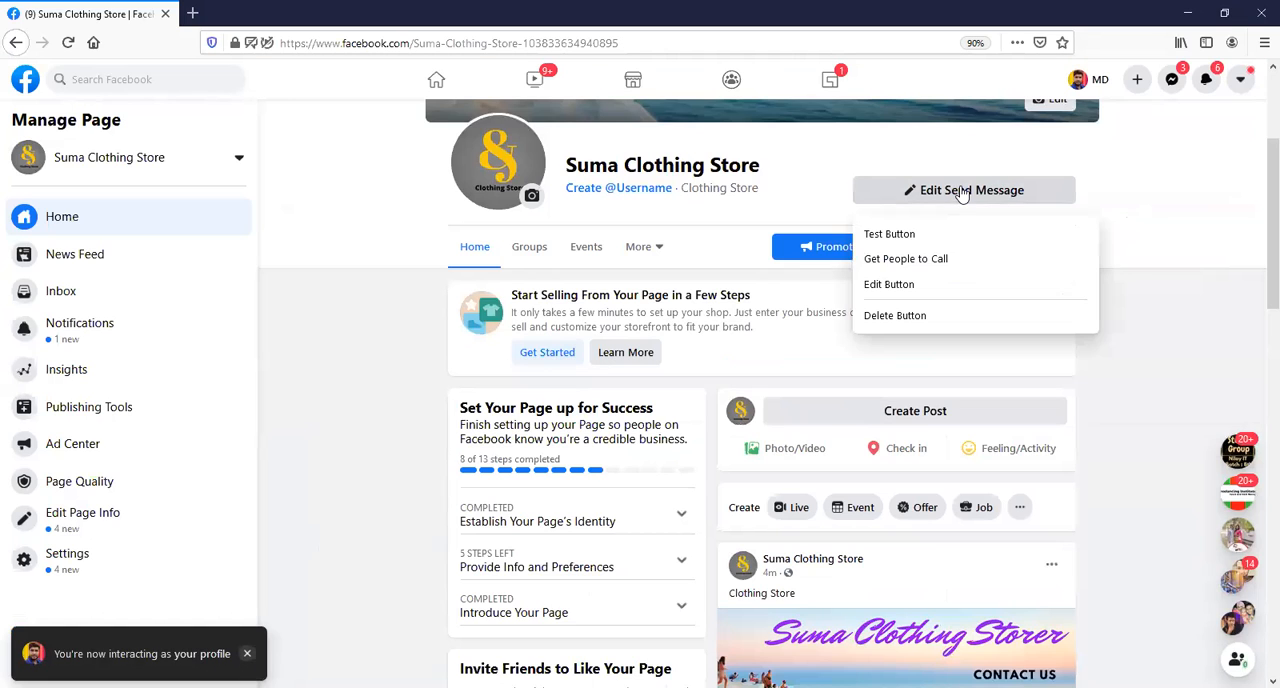
pyautogui.click(897, 287)
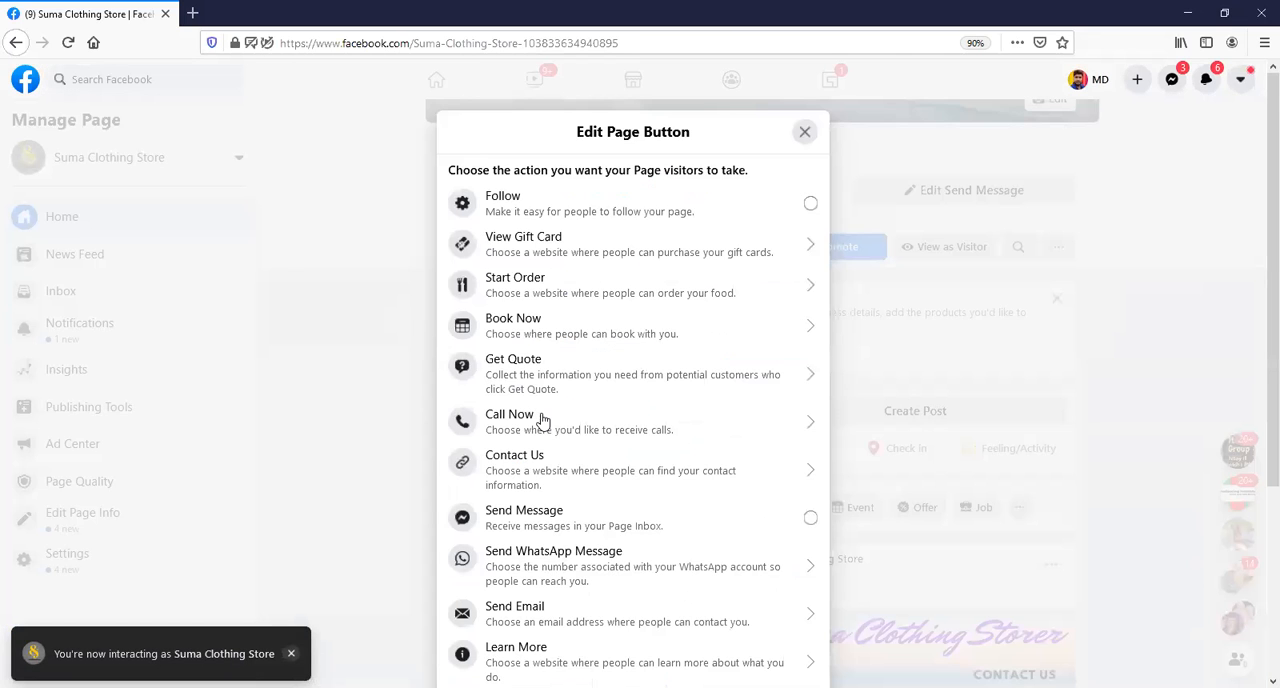
pyautogui.click(797, 416)
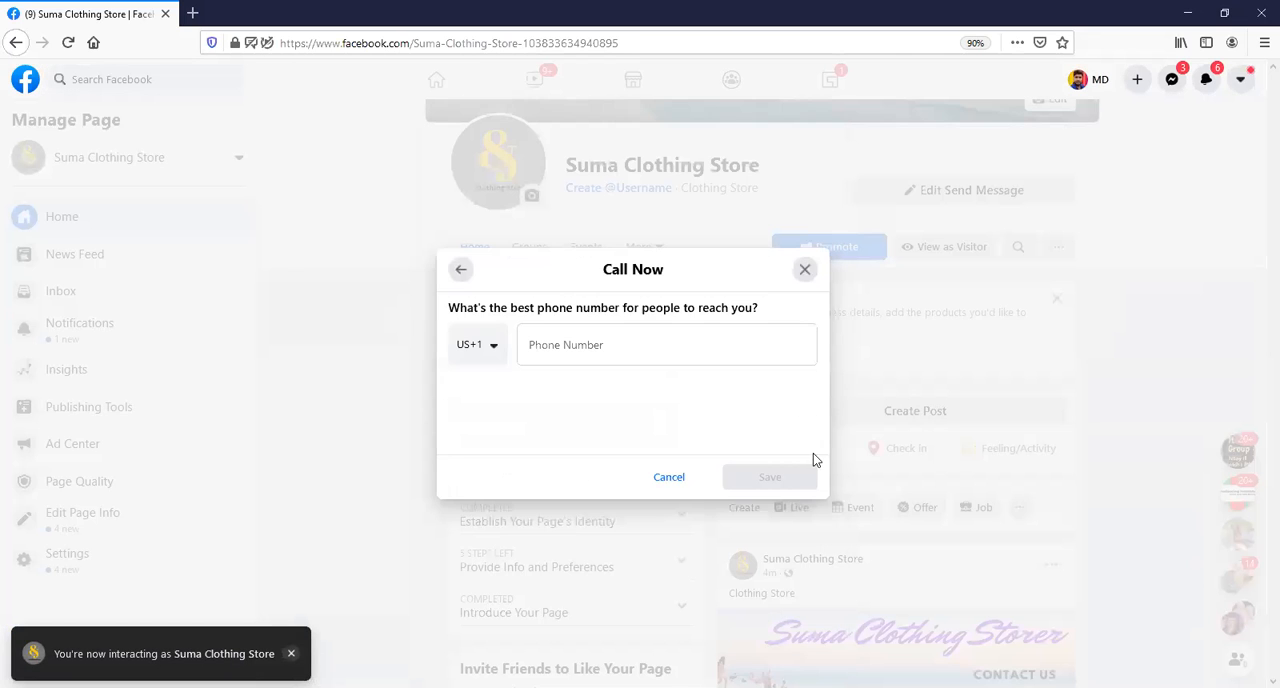
pyautogui.click(489, 340)
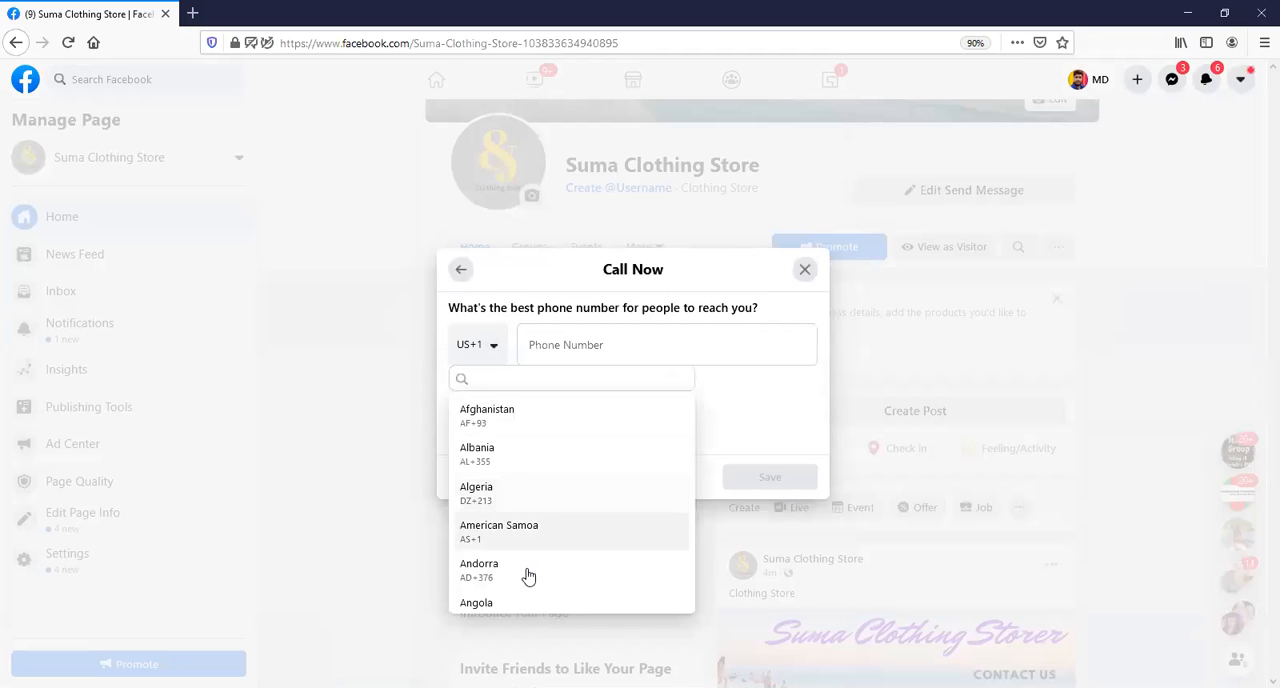
pyautogui.scroll(-2, 528, 553)
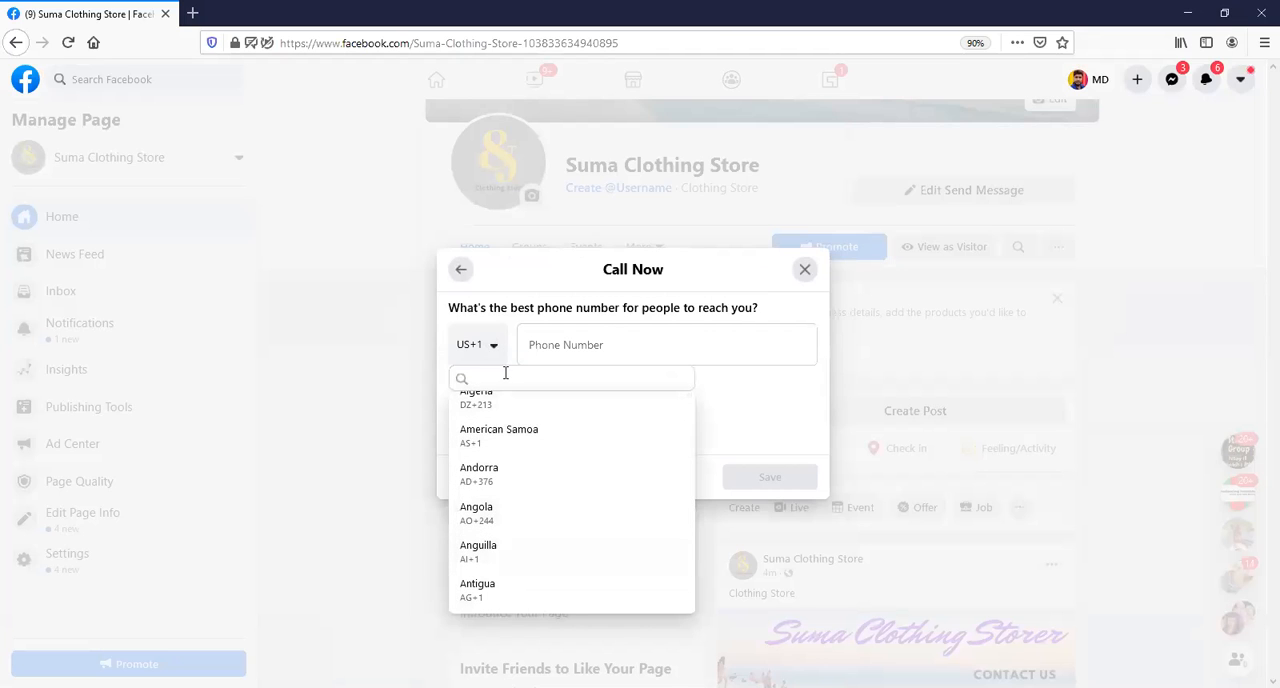
pyautogui.write('ban')
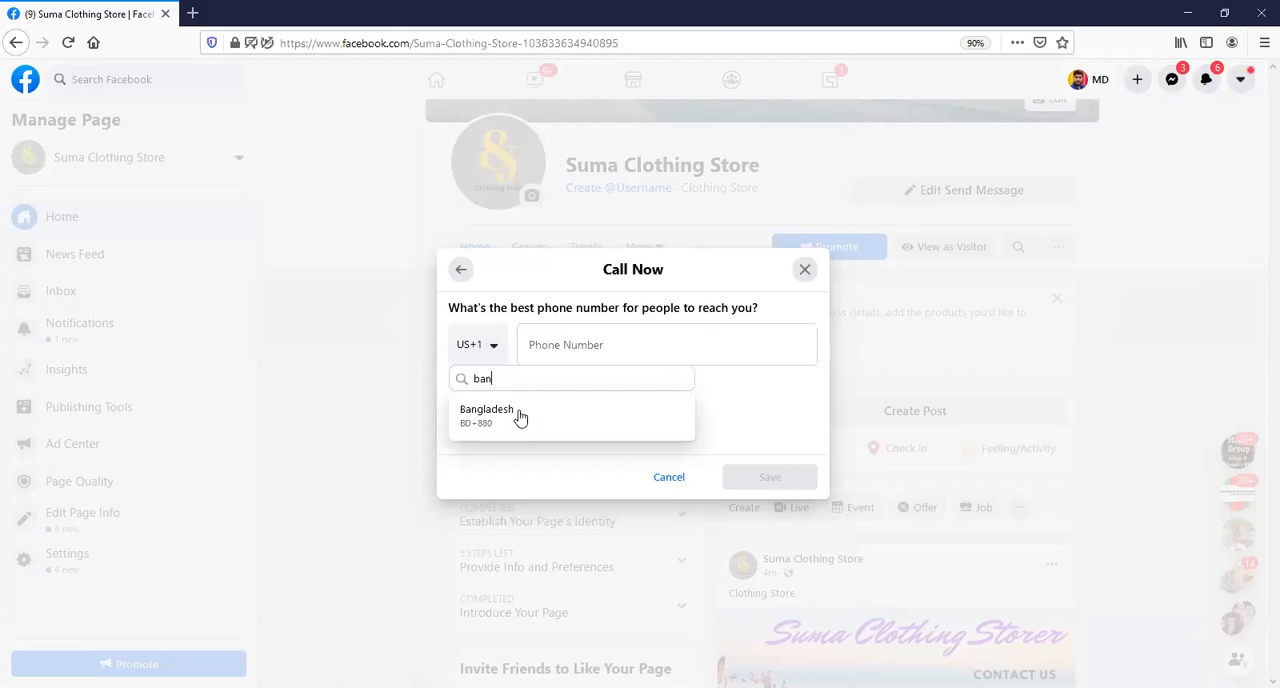
pyautogui.click(517, 417)
# Enter the store's phone number for the Call Now button and save the change.
pyautogui.click(598, 347)
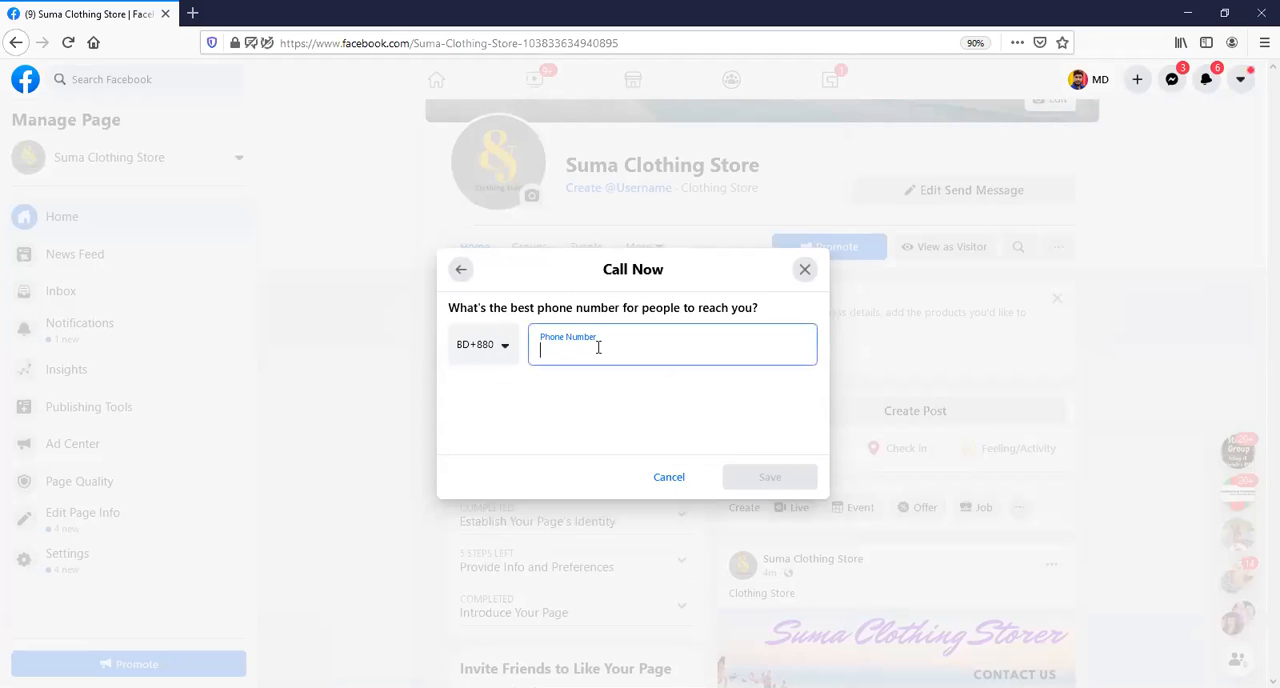
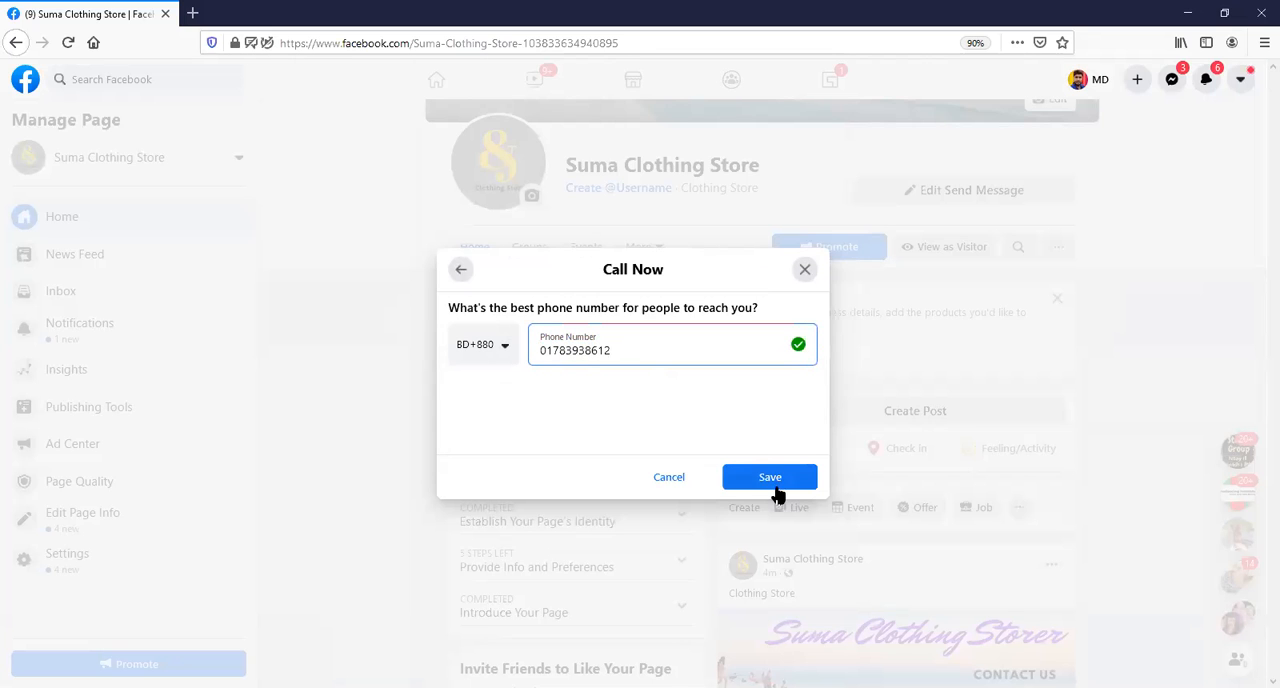
pyautogui.click(774, 482)
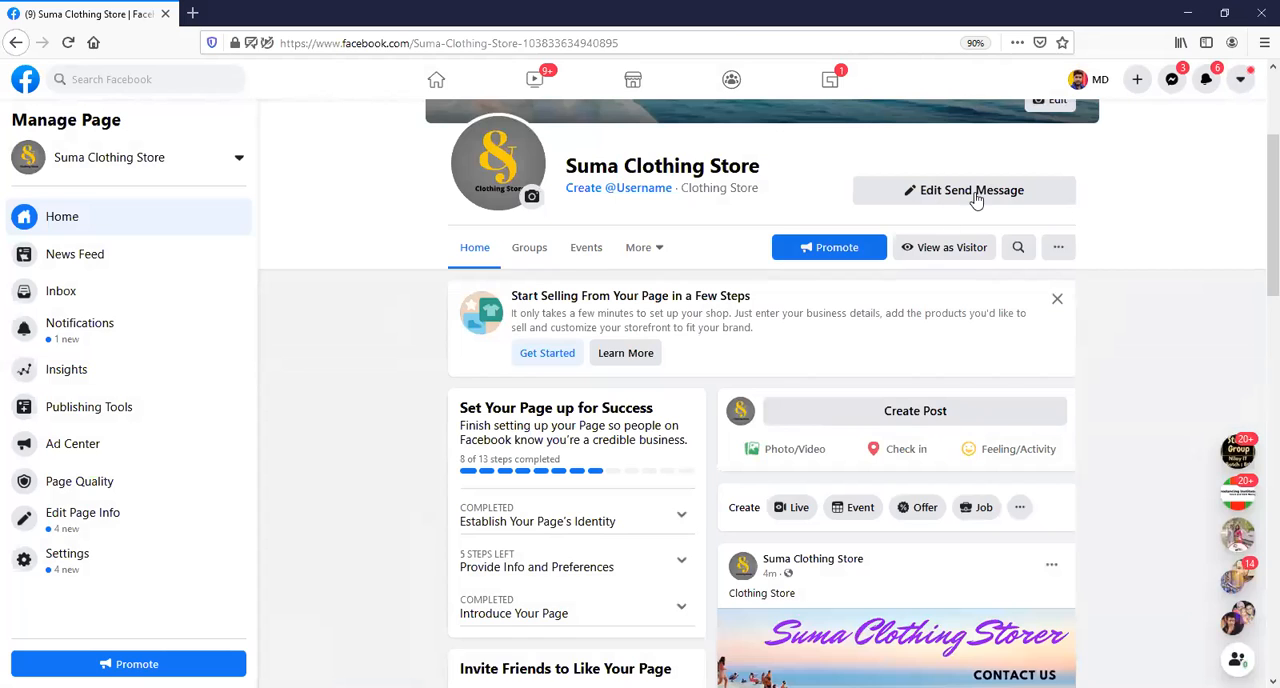
# Check the page's action button in the visitor view and return to managing the page.
pyautogui.click(940, 250)
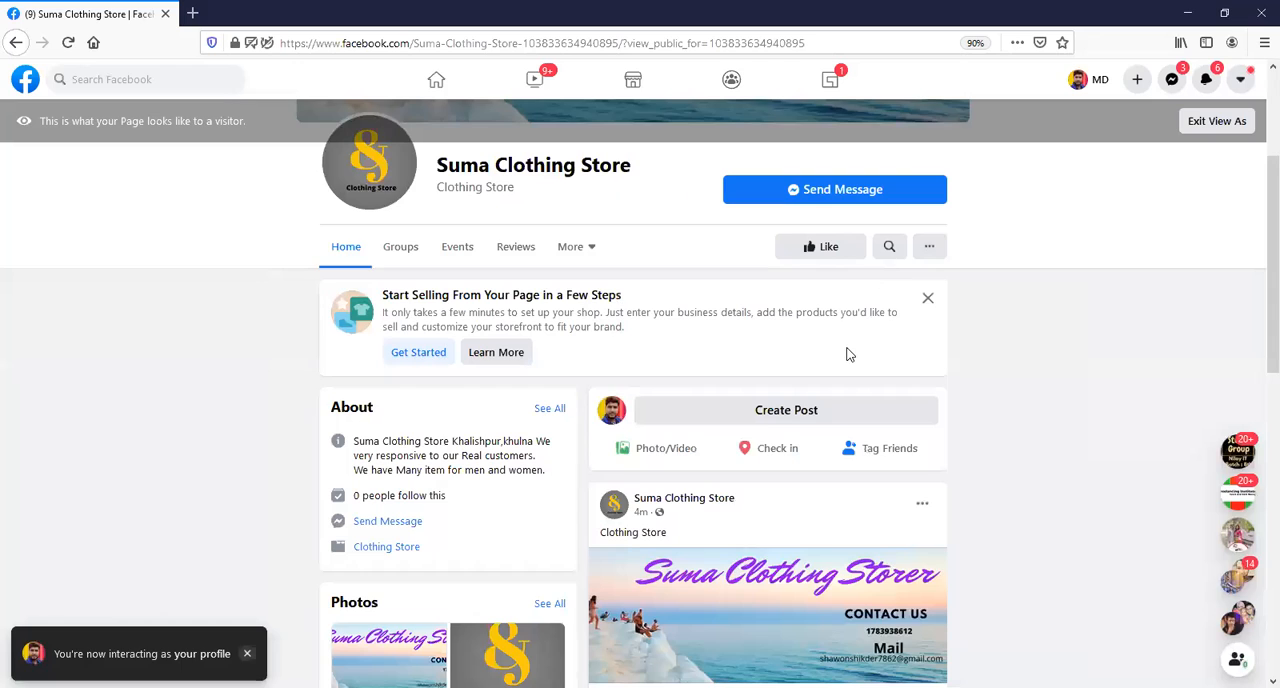
pyautogui.scroll(1, 848, 354)
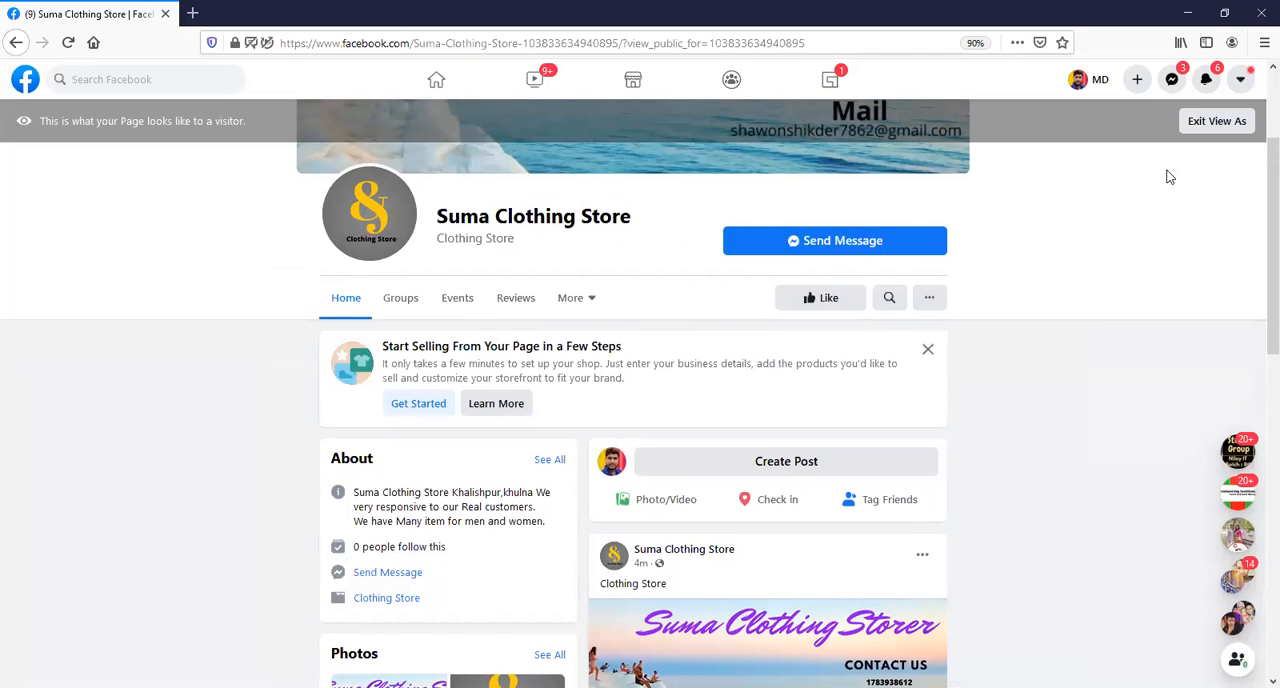
pyautogui.click(1230, 124)
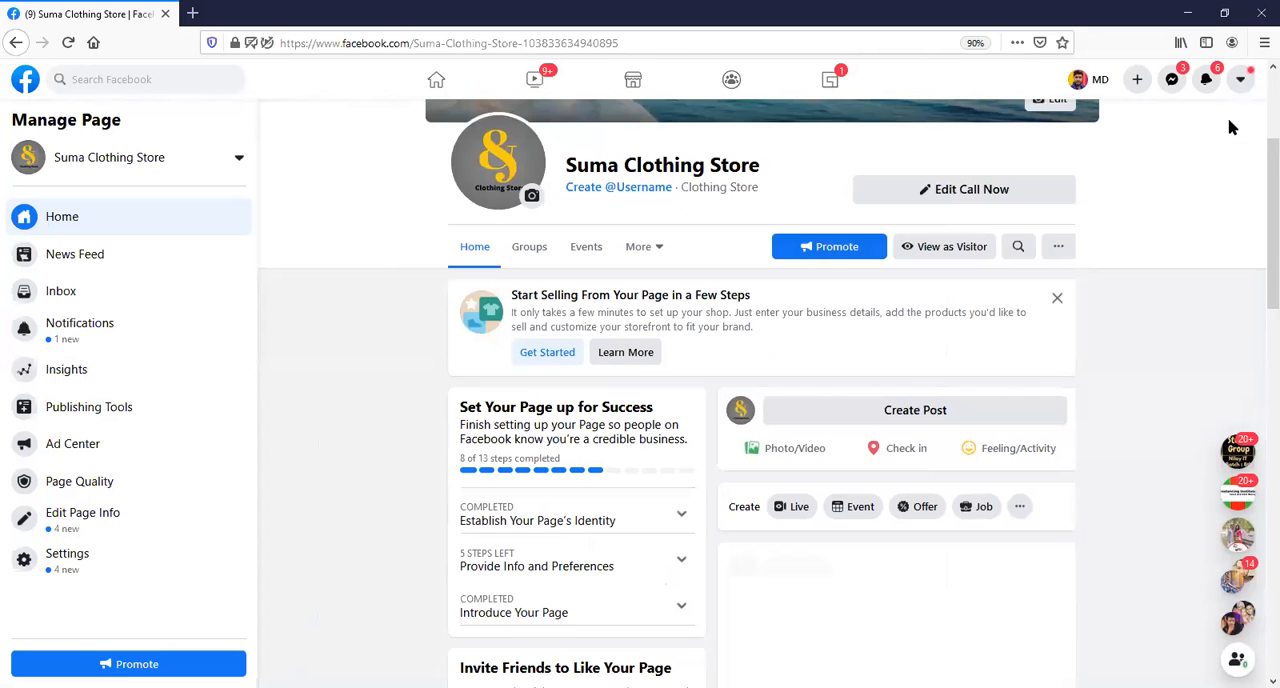
# Test the Call Now button to see its phone number and close the result.
pyautogui.click(918, 198)
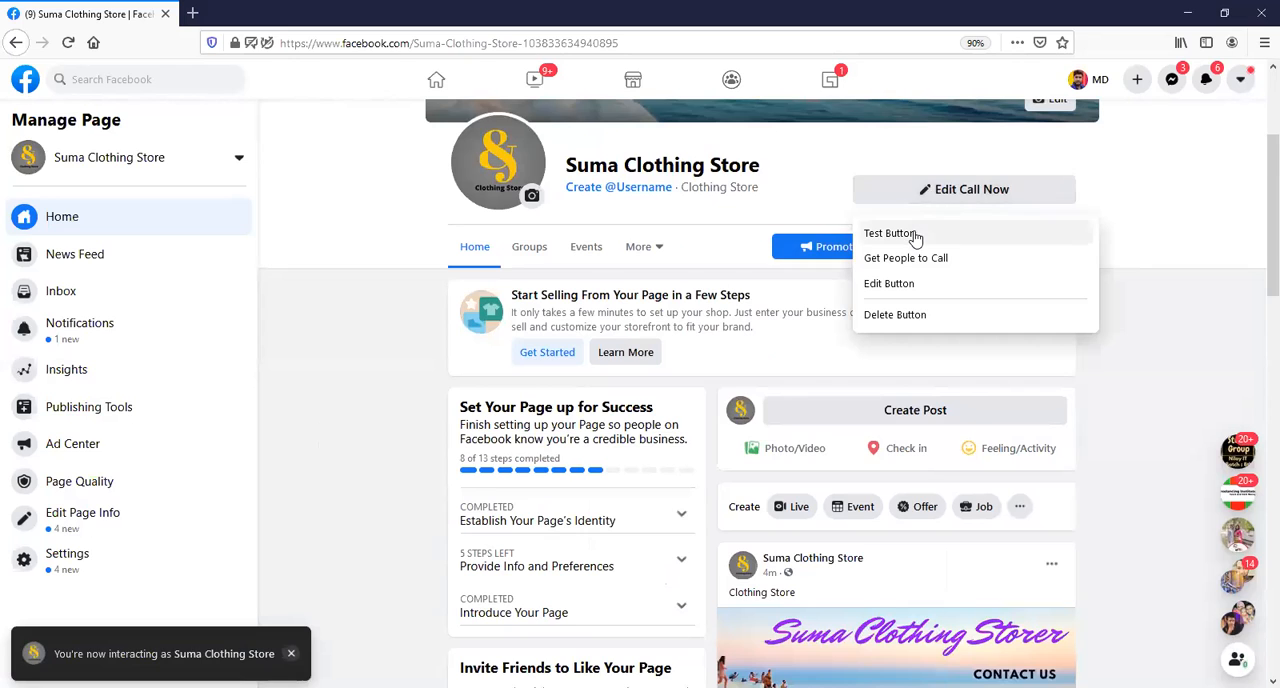
pyautogui.click(917, 236)
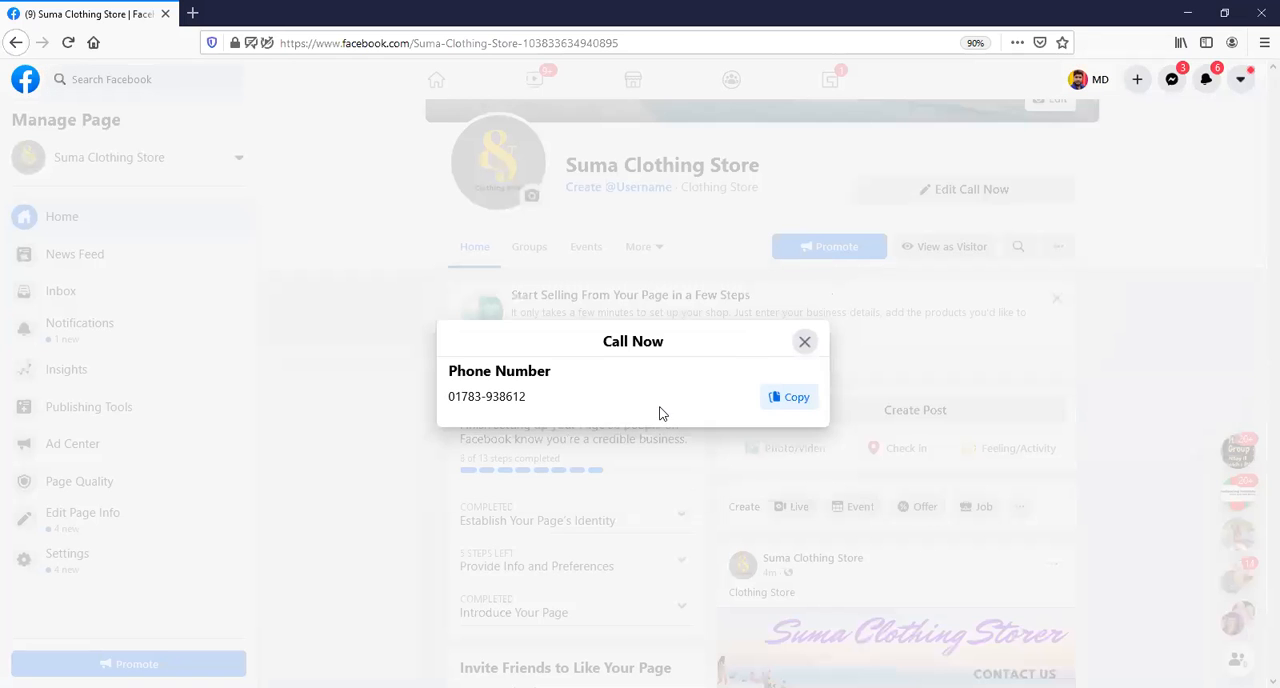
pyautogui.click(877, 284)
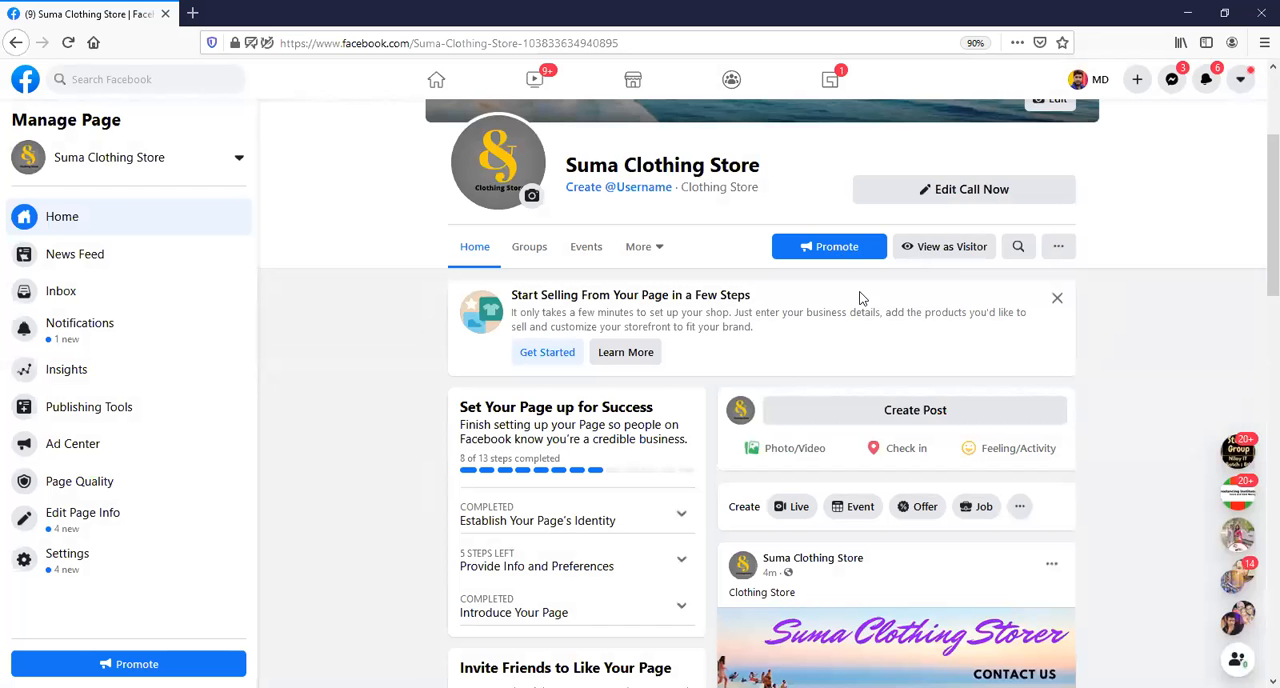
# Dismiss the suggestion to start selling in both page views, inspect the action button as a visitor, and return to page management.
pyautogui.click(1057, 298)
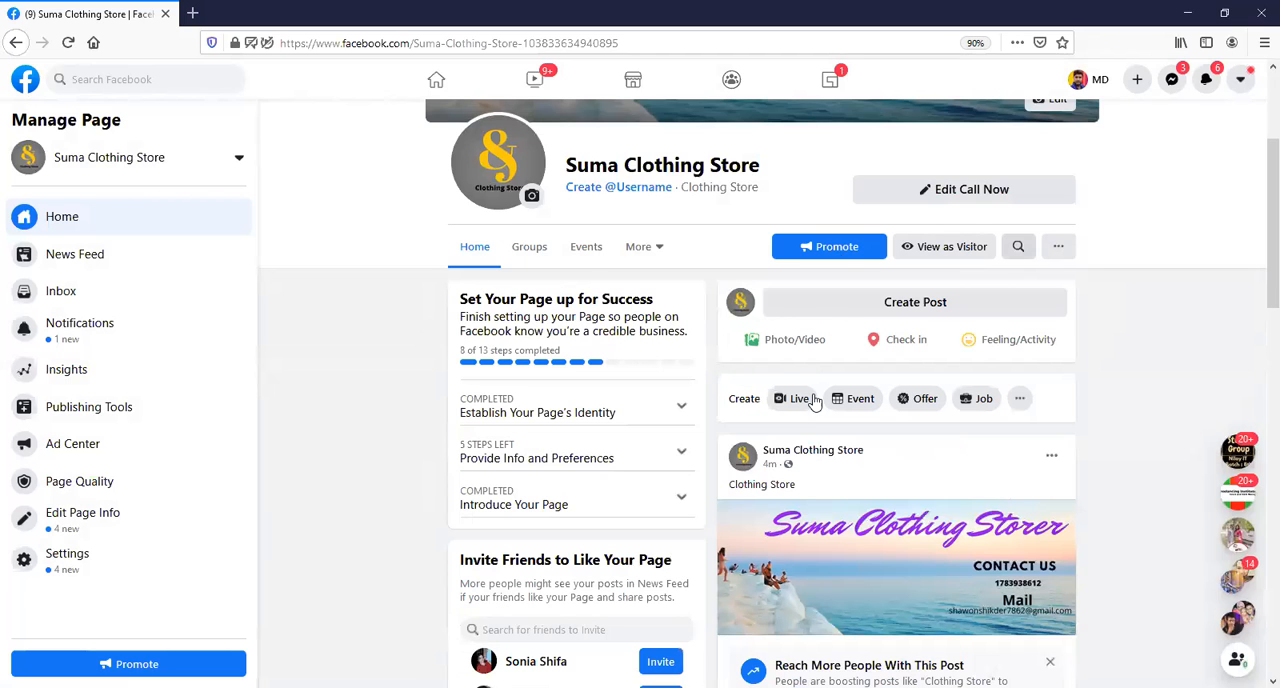
pyautogui.click(955, 247)
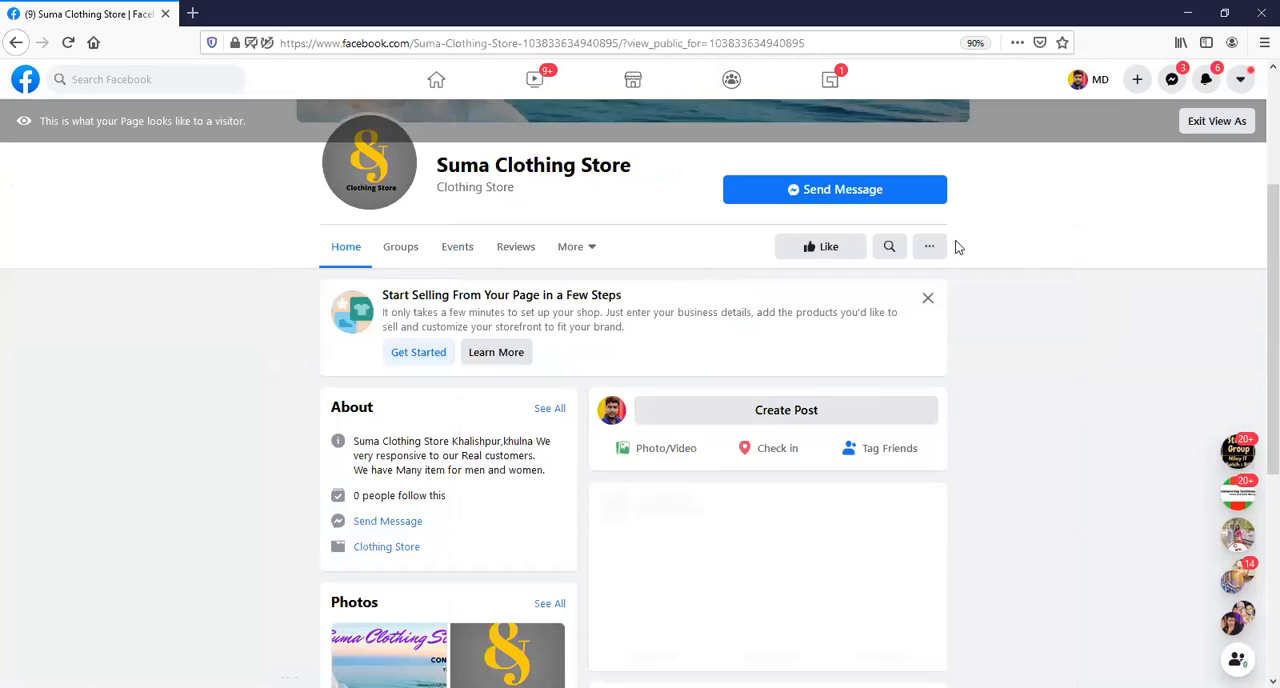
pyautogui.scroll(1, 910, 342)
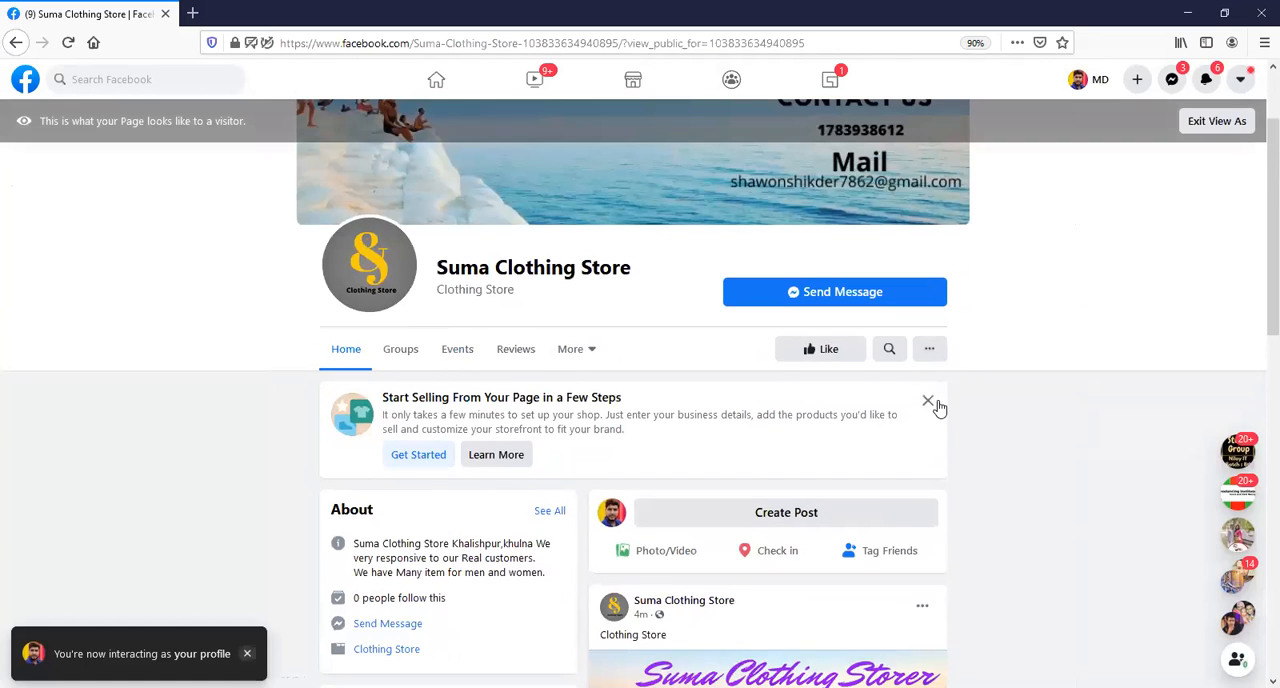
pyautogui.click(929, 401)
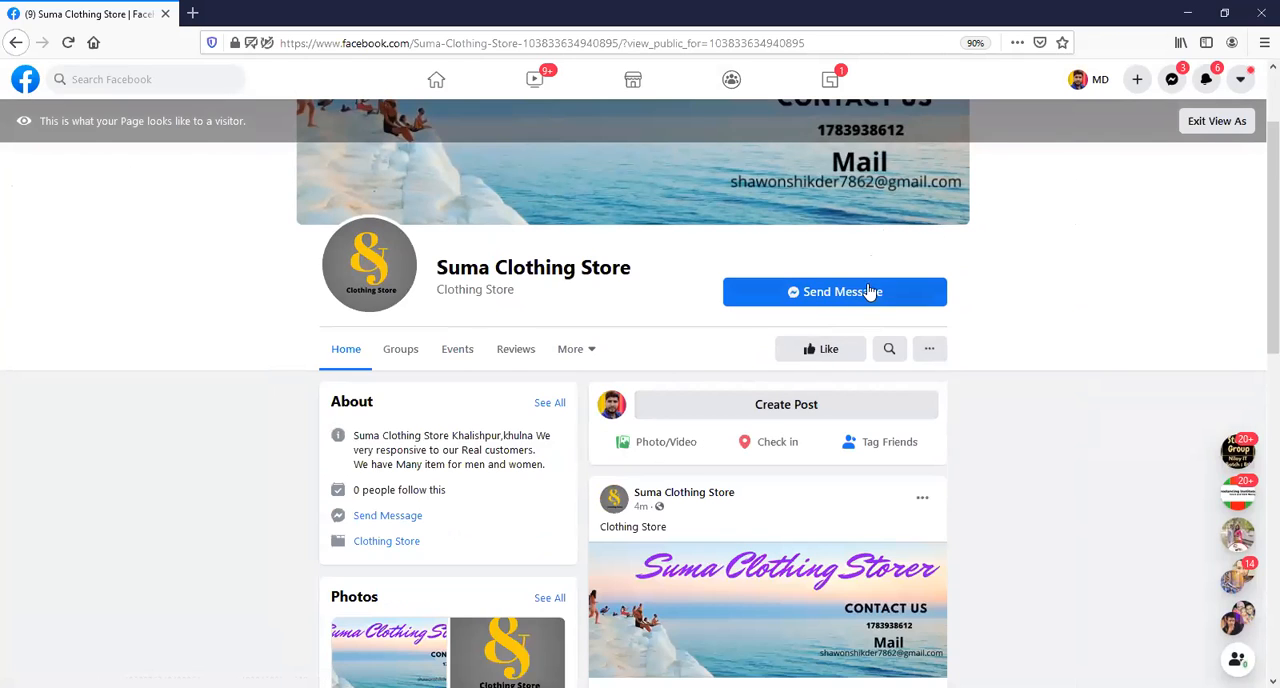
pyautogui.click(1218, 122)
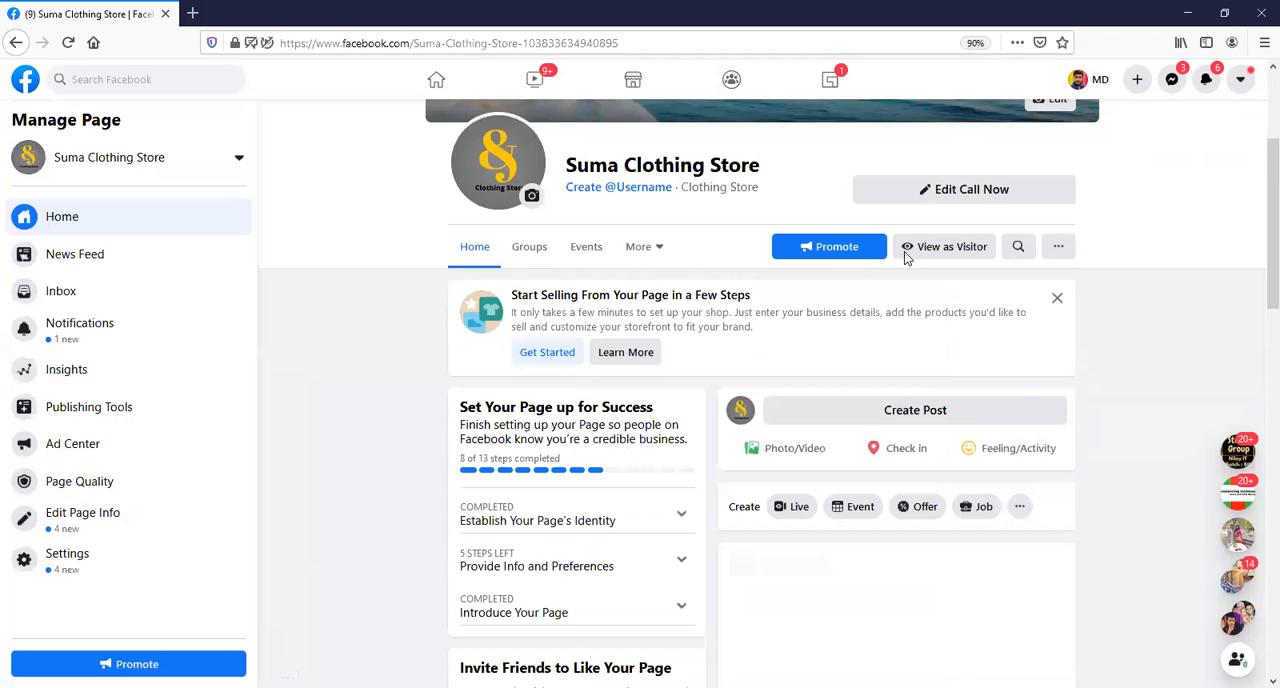
# Delete the page's Call Now button and begin a new Call Now button with the country code Bangladesh +880.
pyautogui.click(922, 193)
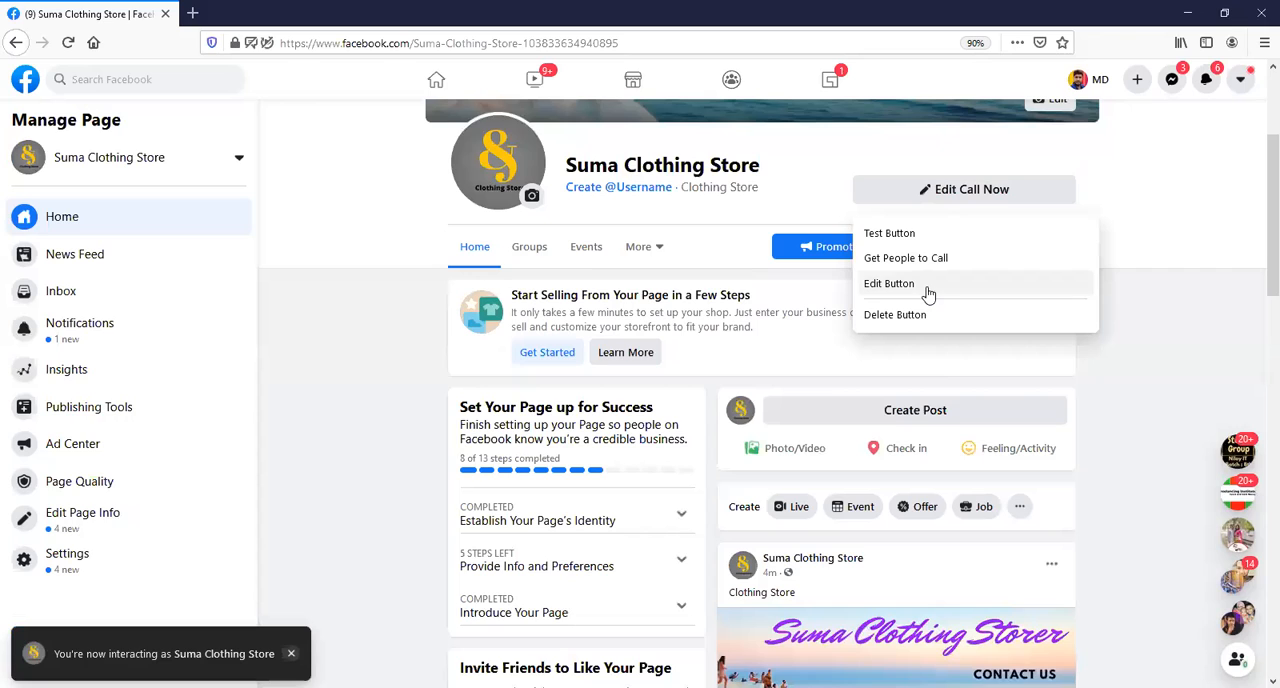
pyautogui.click(935, 316)
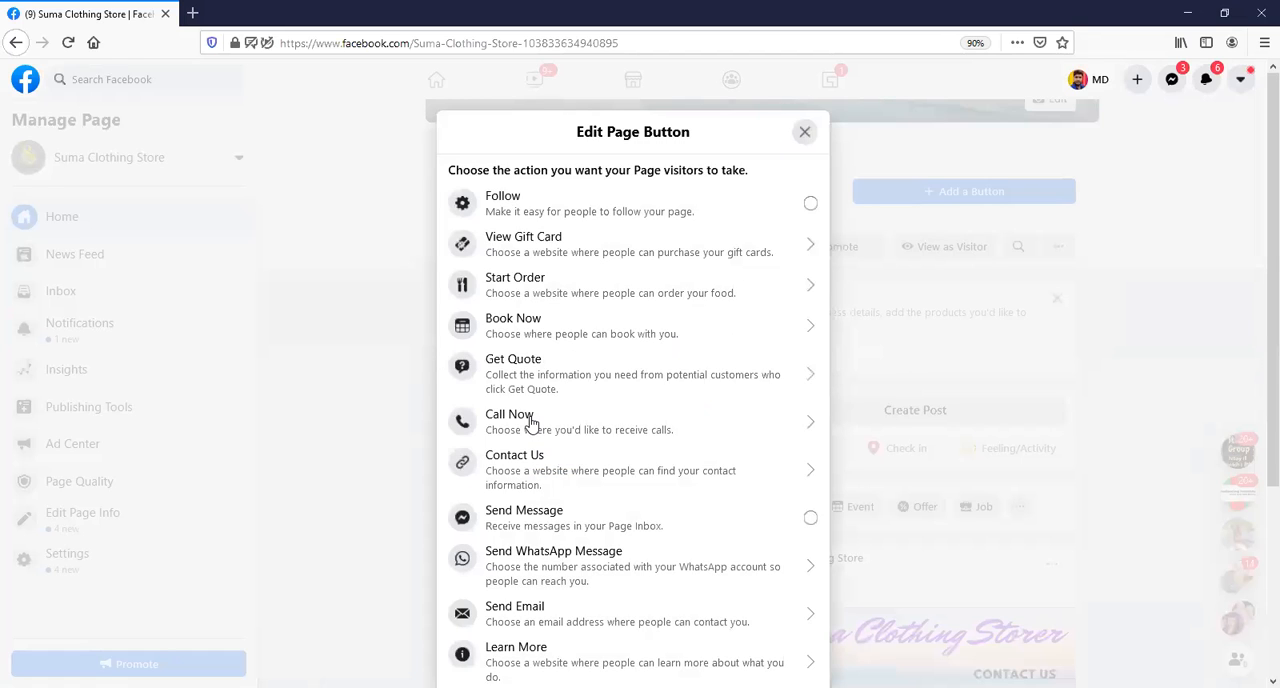
pyautogui.click(541, 413)
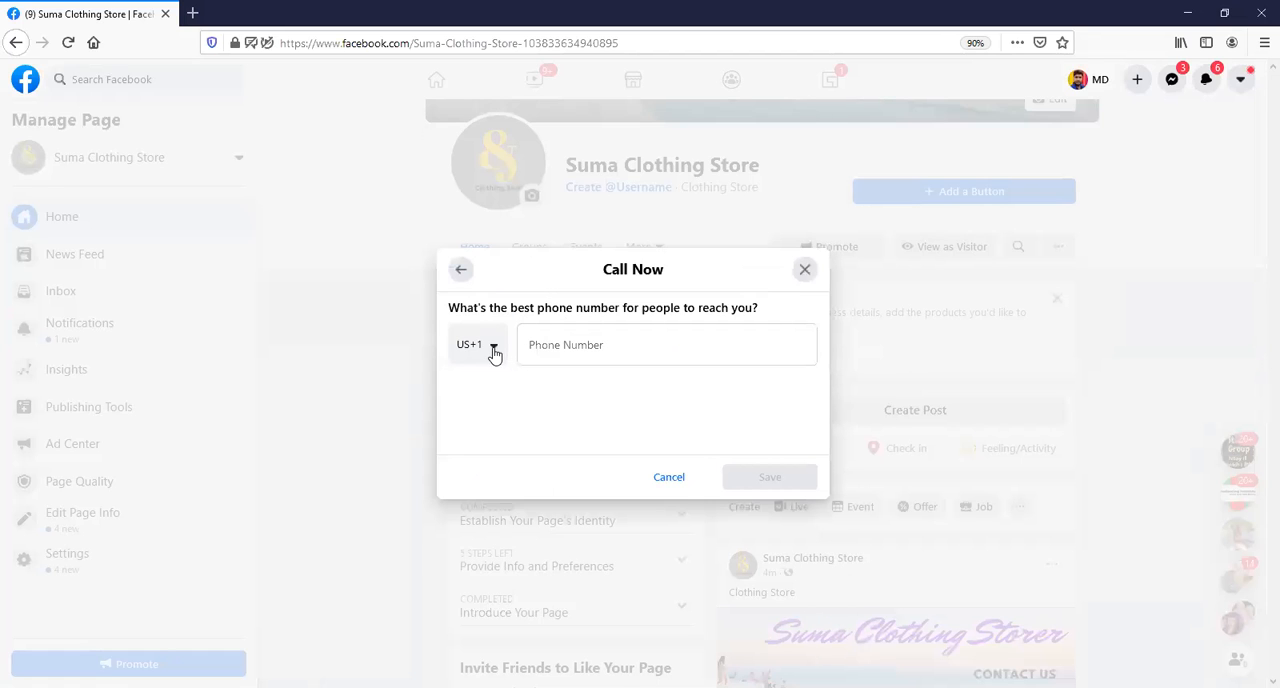
pyautogui.click(489, 350)
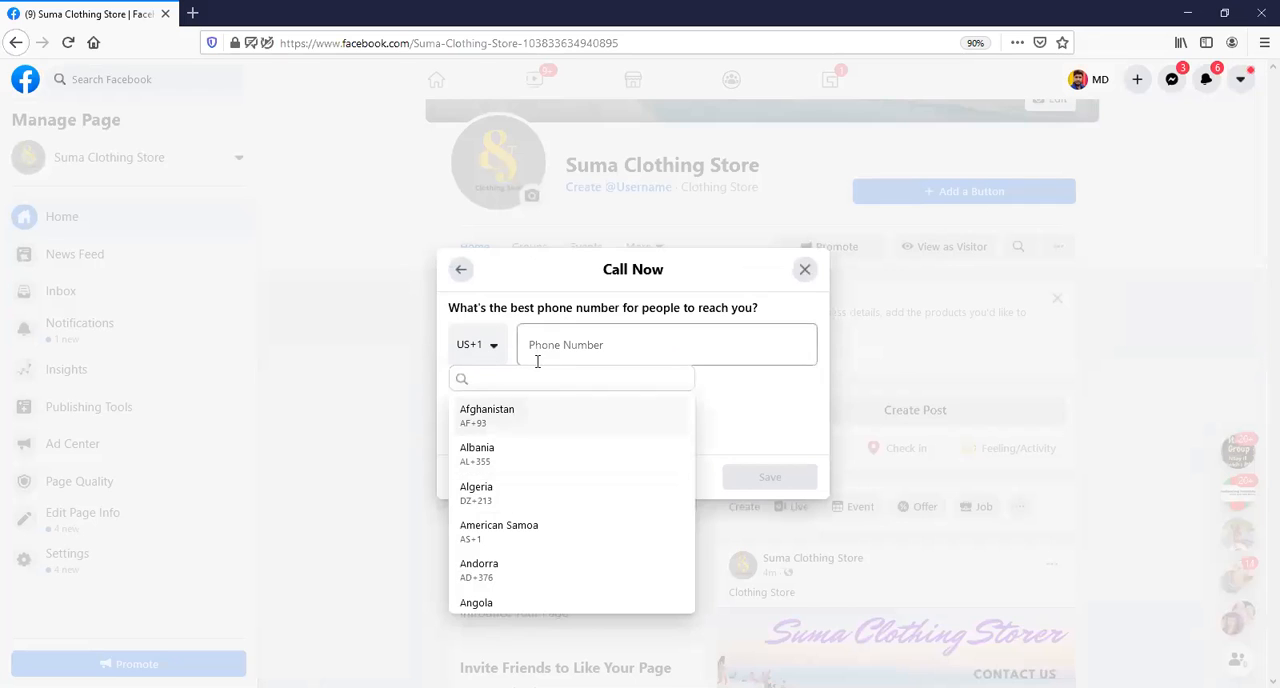
pyautogui.write('ban')
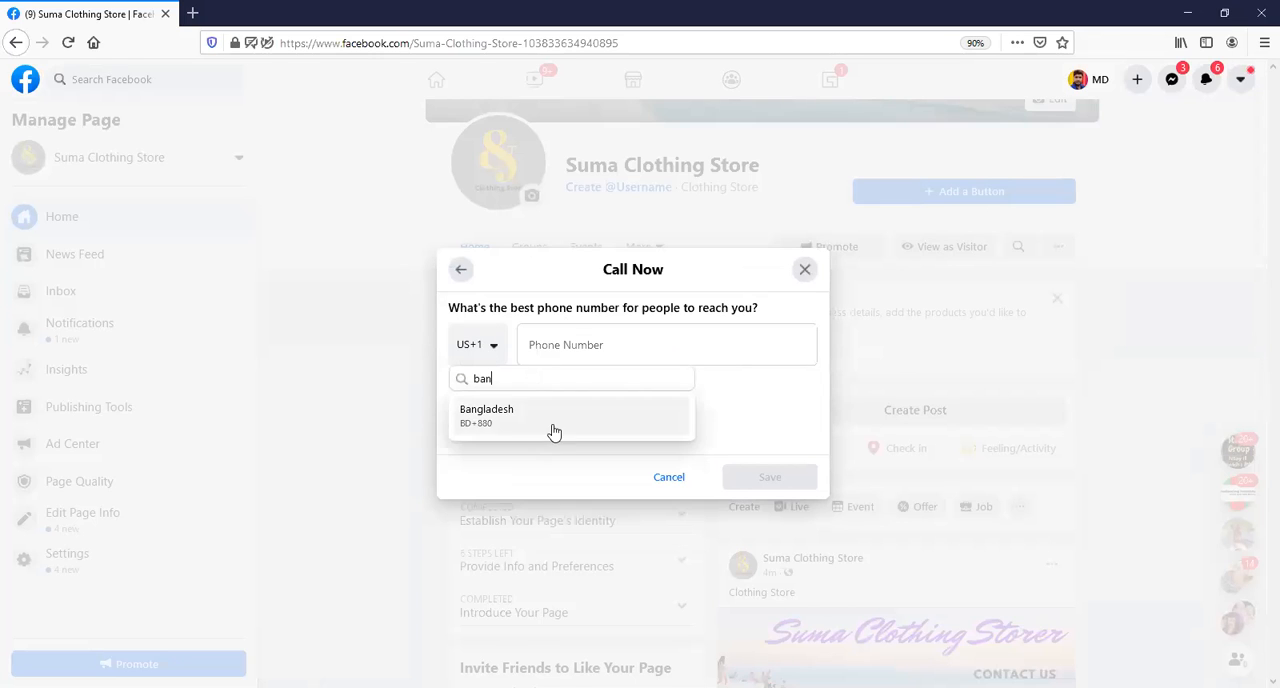
pyautogui.click(554, 431)
# Enter a different phone number for the new Call Now button and save it.
pyautogui.click(574, 340)
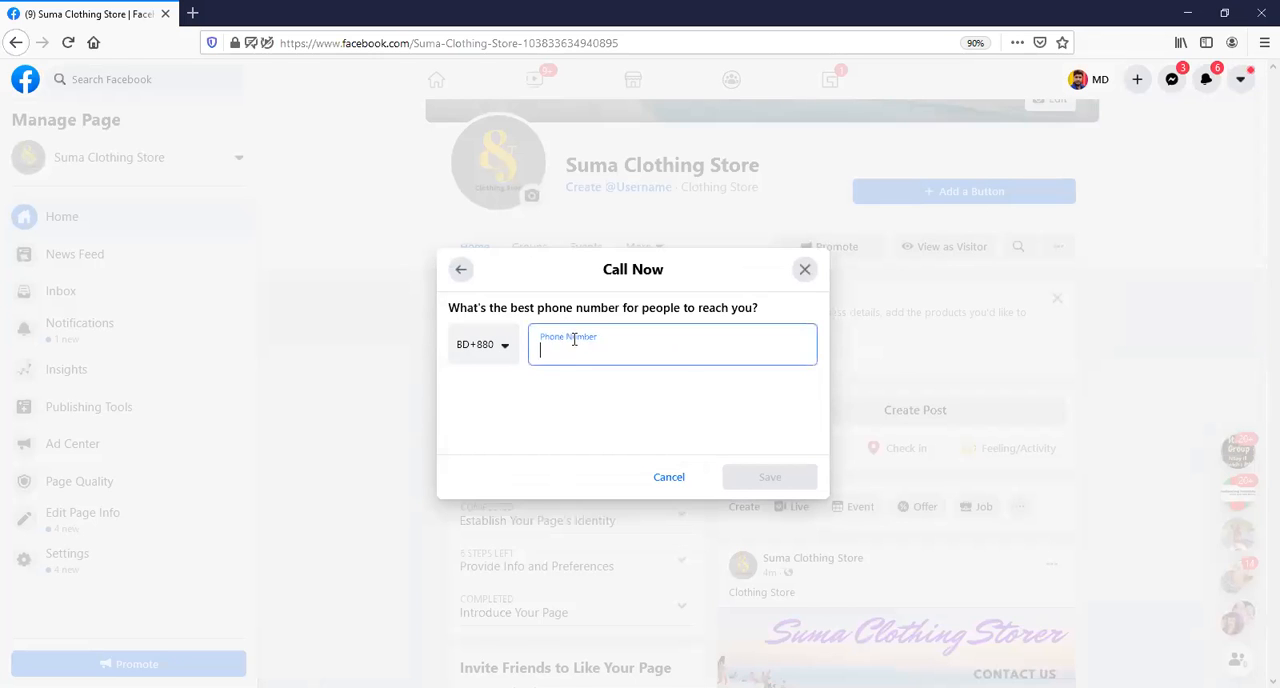
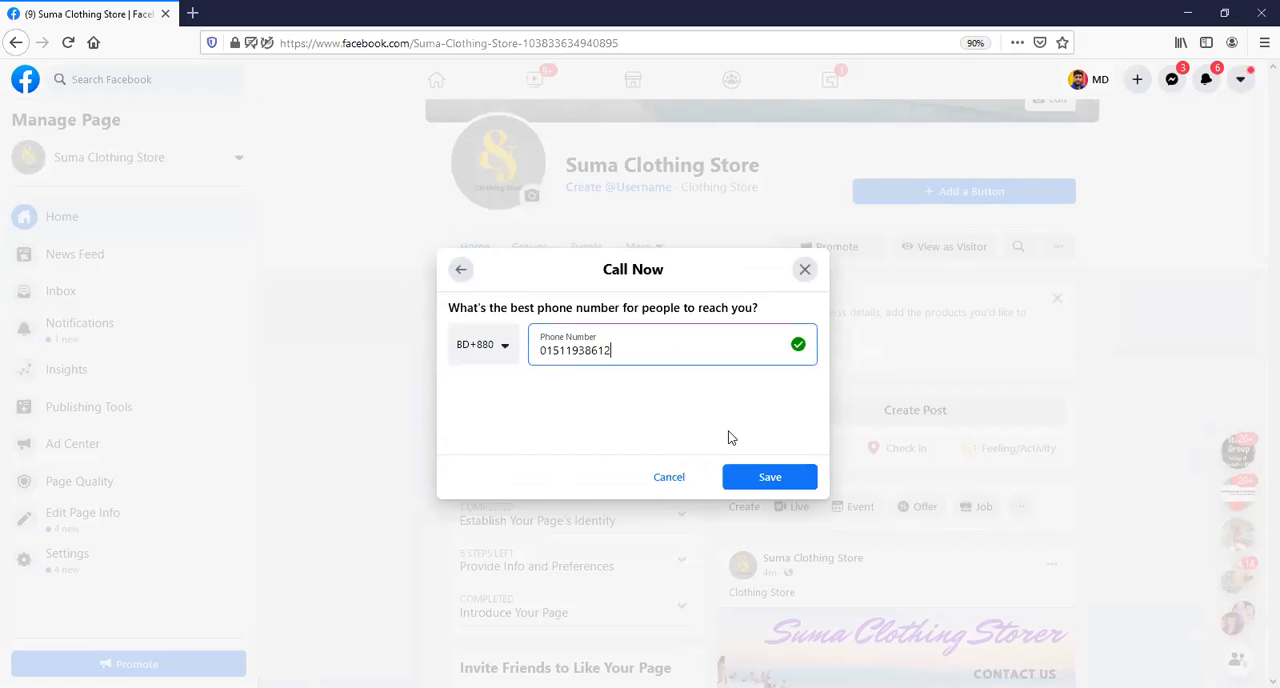
pyautogui.click(765, 474)
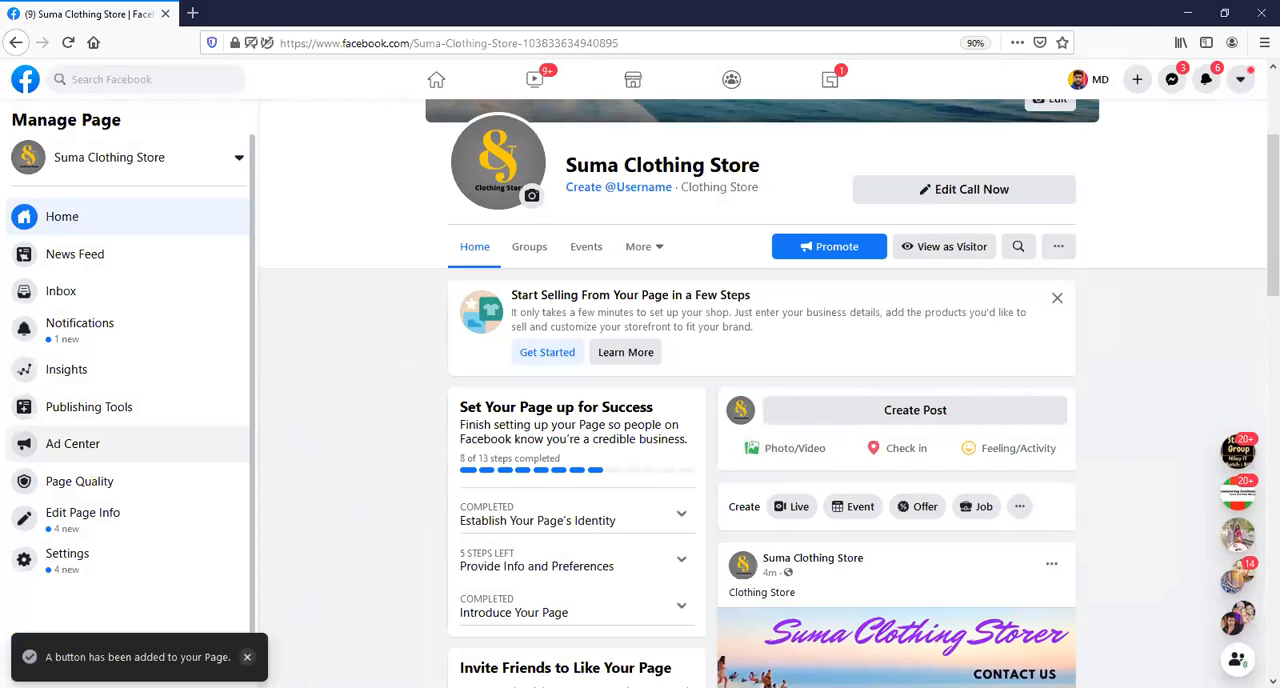
# View the page as a visitor to check the new button, dismiss the selling suggestion, and exit the visitor view.
pyautogui.click(940, 256)
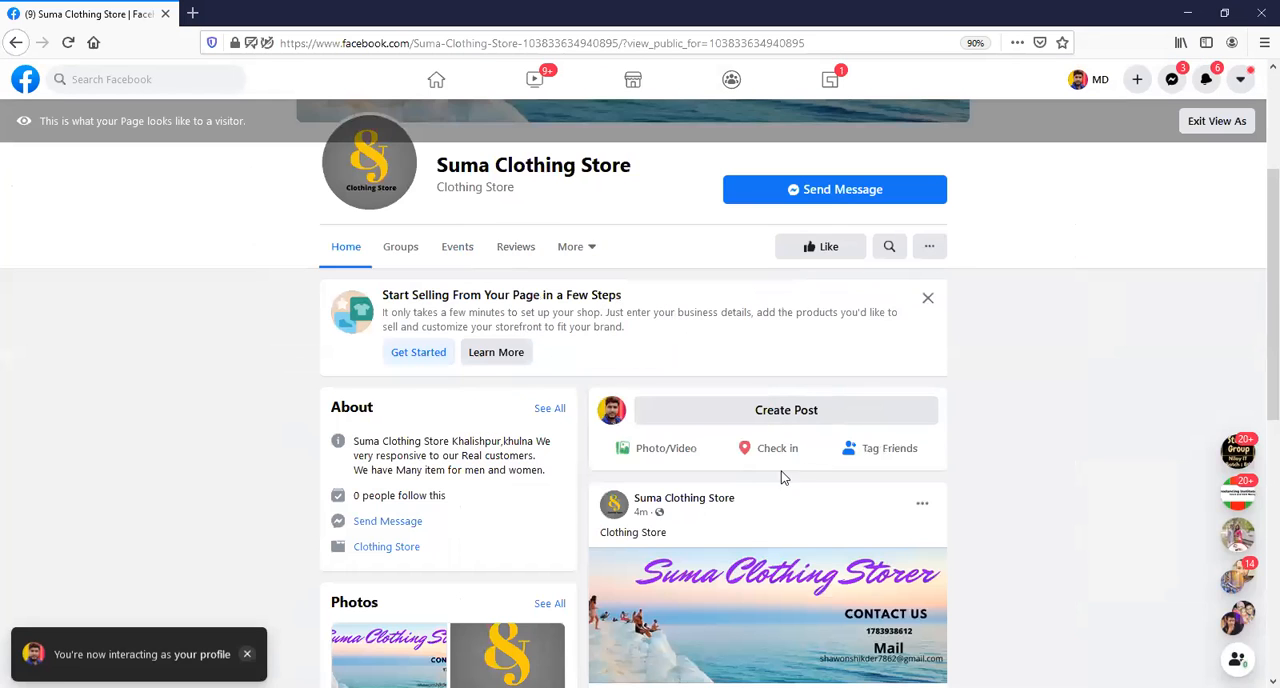
pyautogui.click(926, 300)
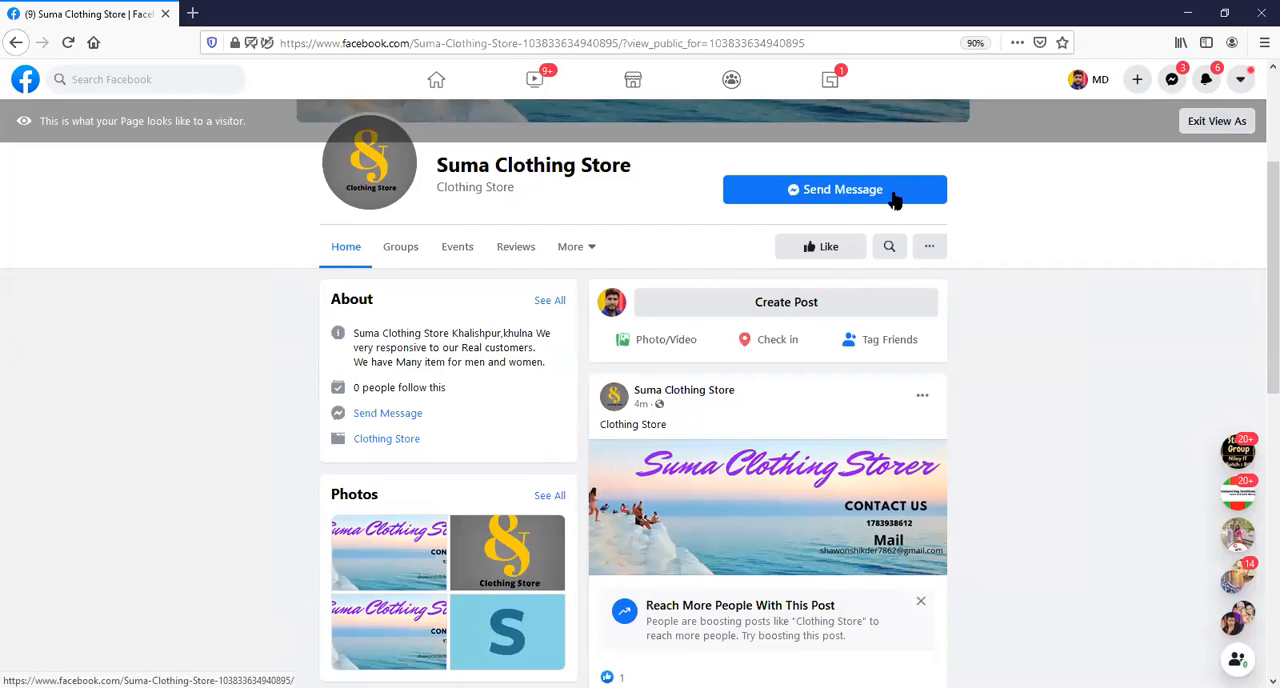
pyautogui.click(1216, 121)
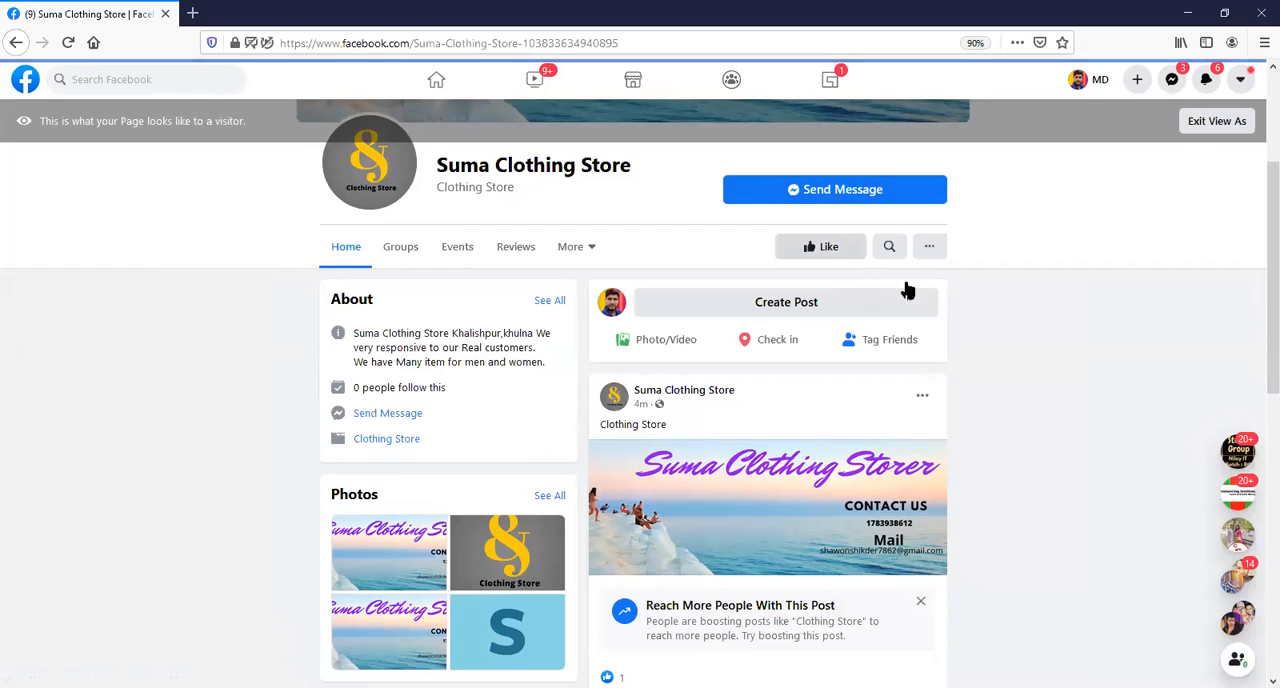
pyautogui.click(1219, 127)
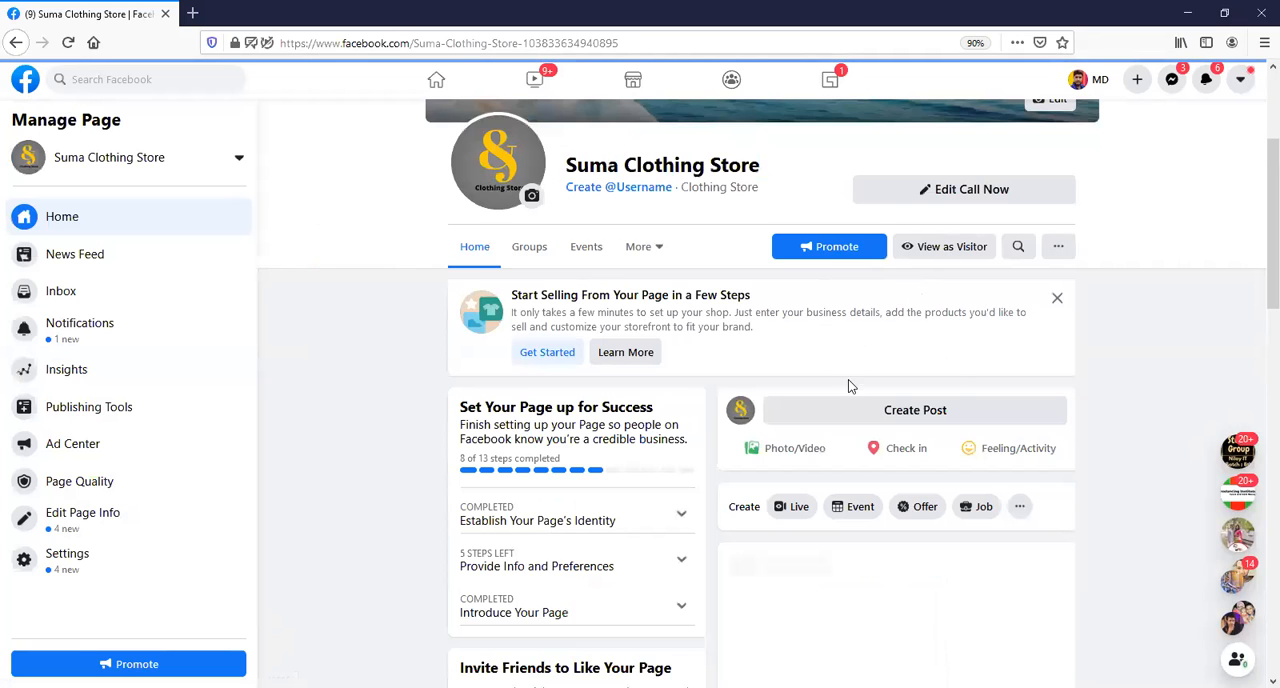
# Dismiss the suggestion to start selling and look over the page's setup, friend invitation and missing information sections.
pyautogui.click(1054, 299)
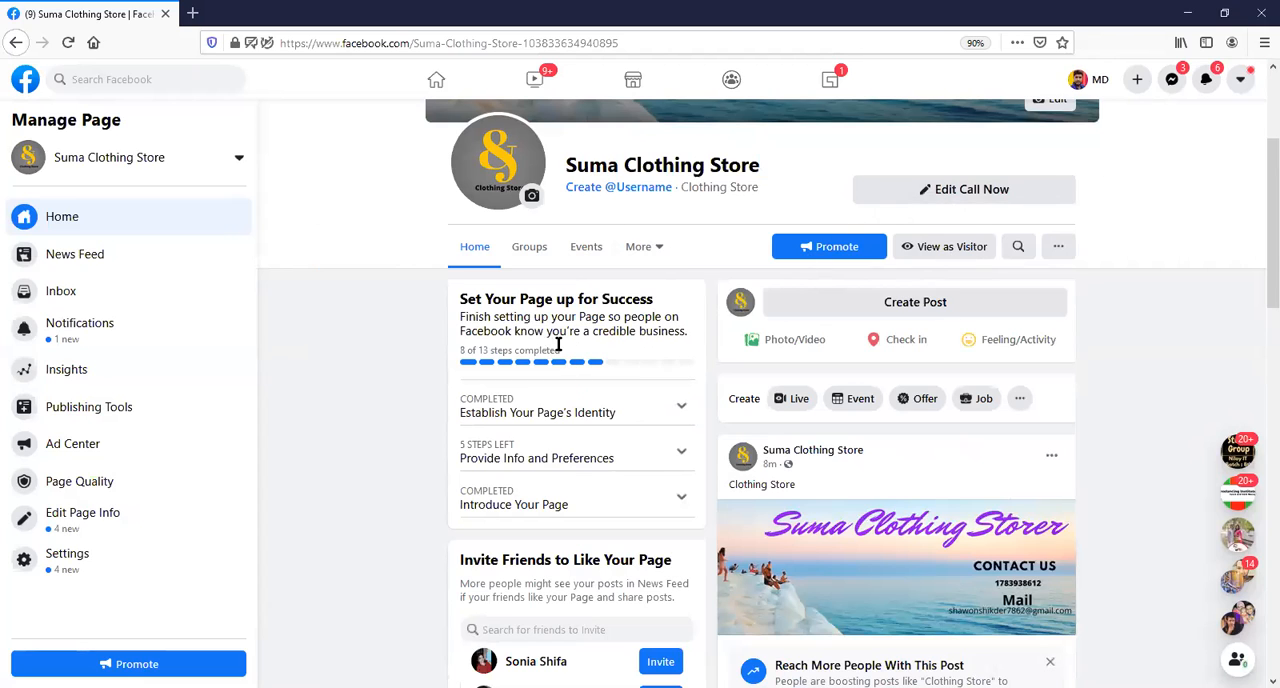
pyautogui.scroll(-2, 611, 390)
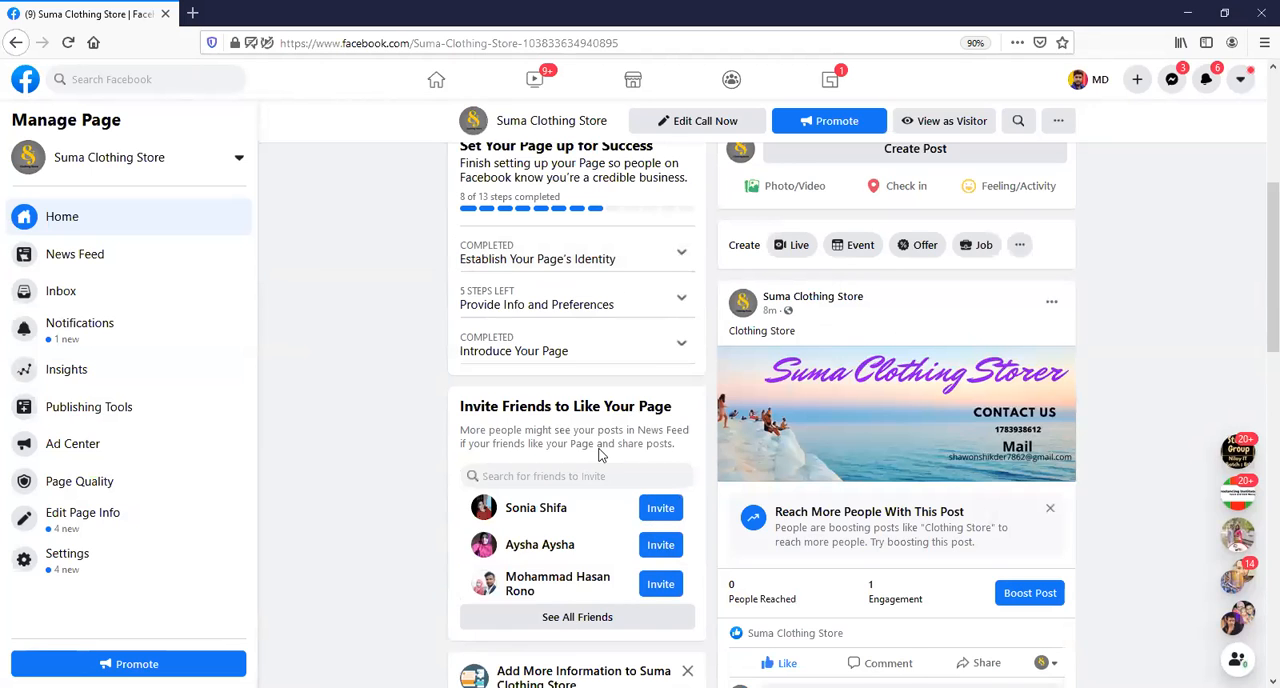
pyautogui.scroll(-3, 600, 465)
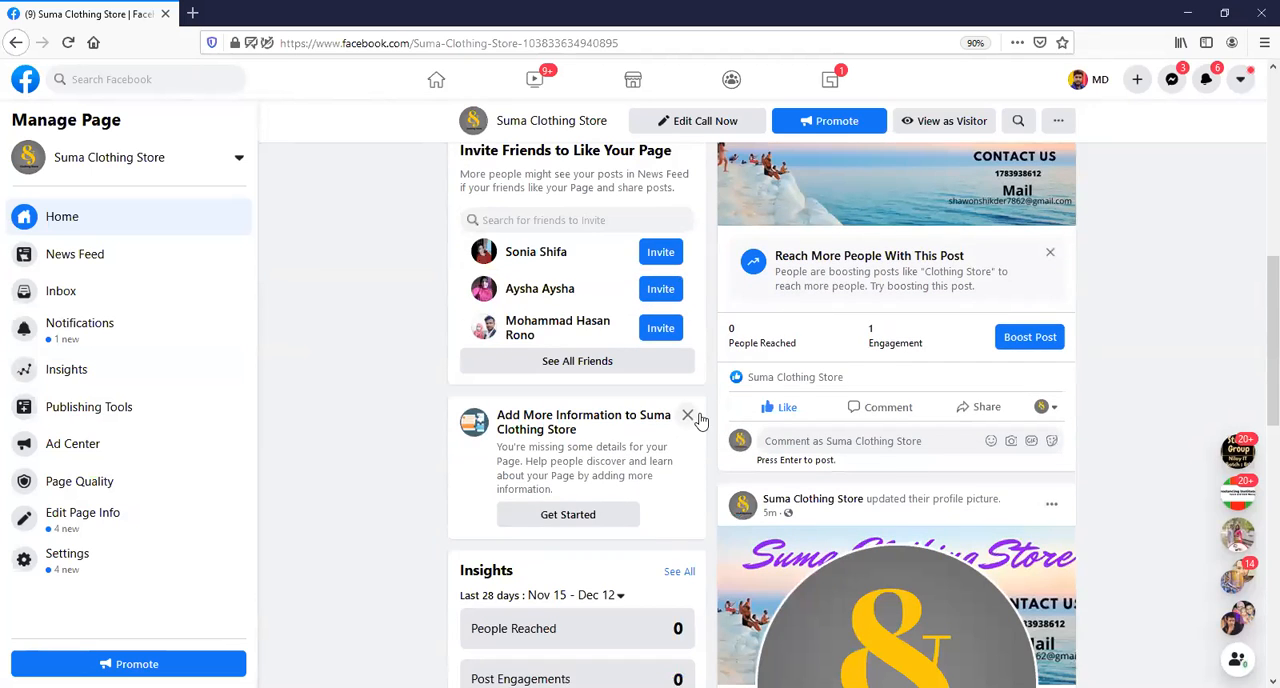
# Dismiss the suggestion to add more information and go to the page's About section.
pyautogui.click(687, 414)
pyautogui.scroll(-1, 645, 457)
pyautogui.scroll(-3, 645, 457)
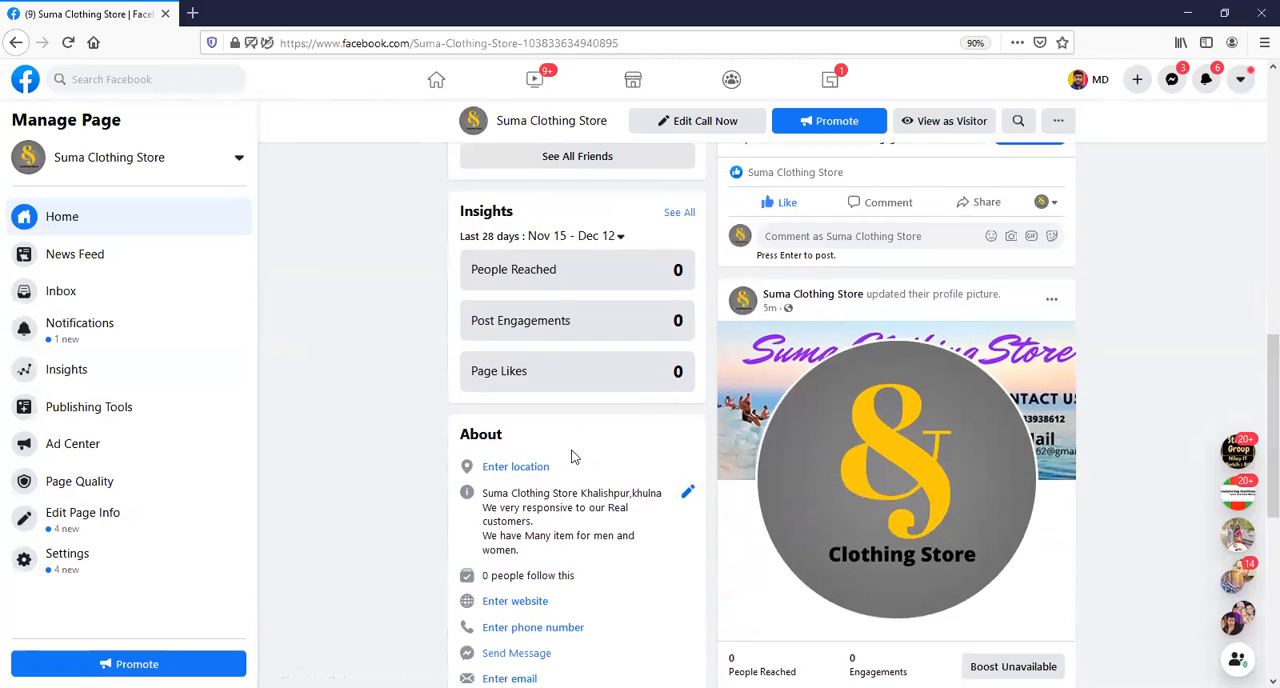
pyautogui.scroll(-1, 537, 372)
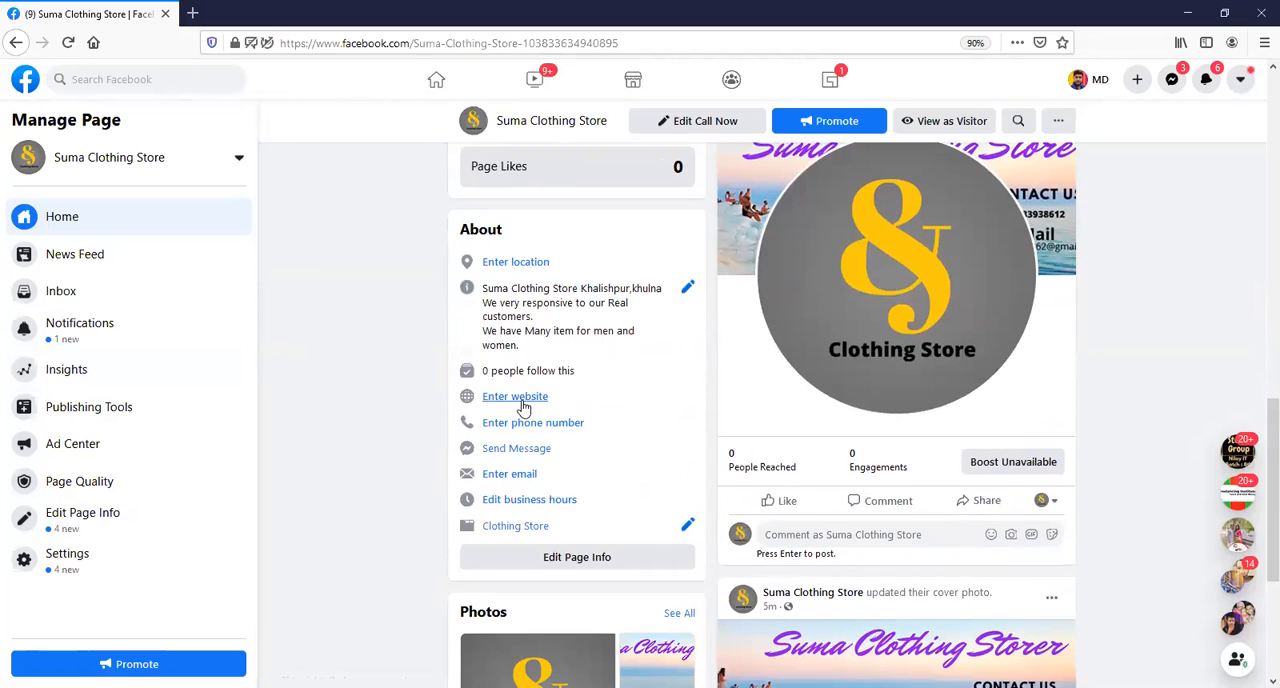
pyautogui.click(515, 397)
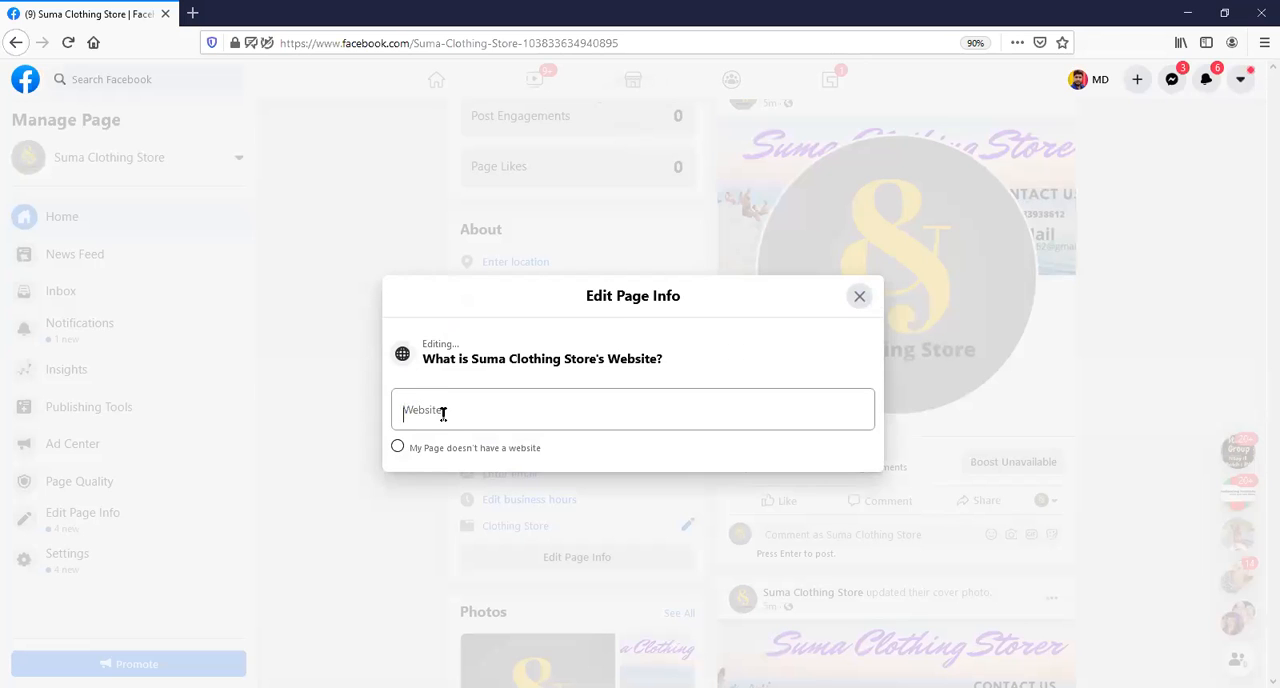
pyautogui.click(857, 289)
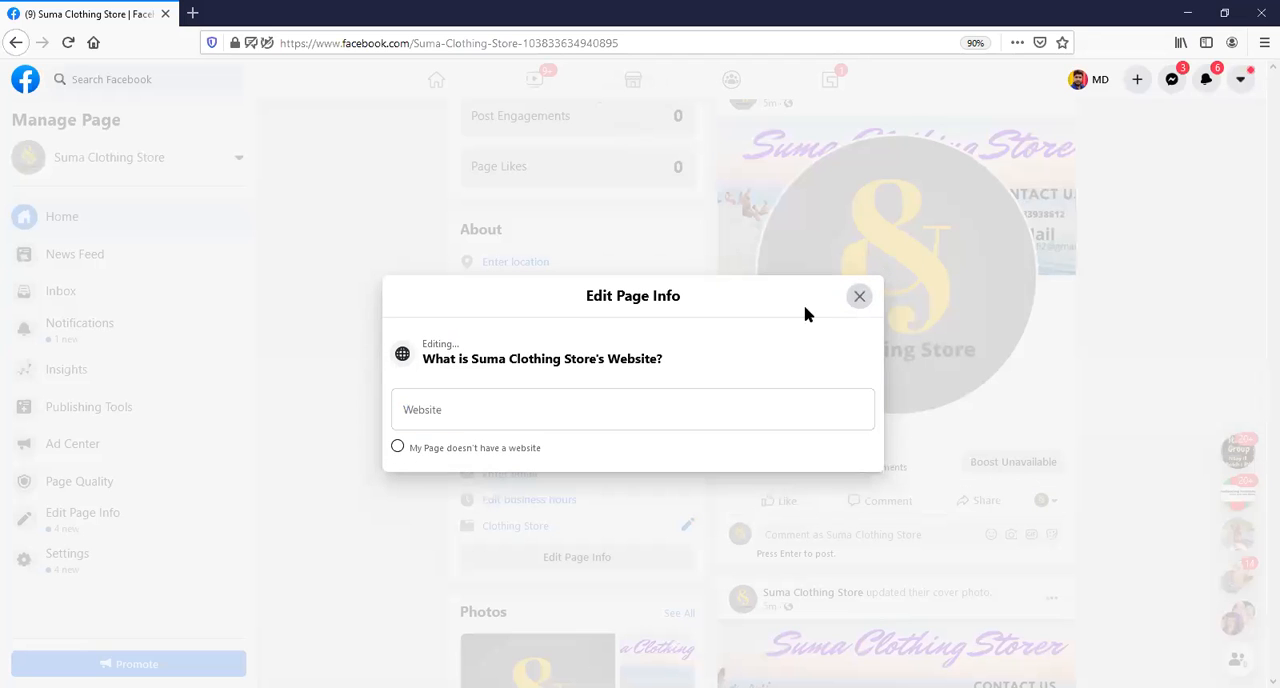
pyautogui.click(855, 302)
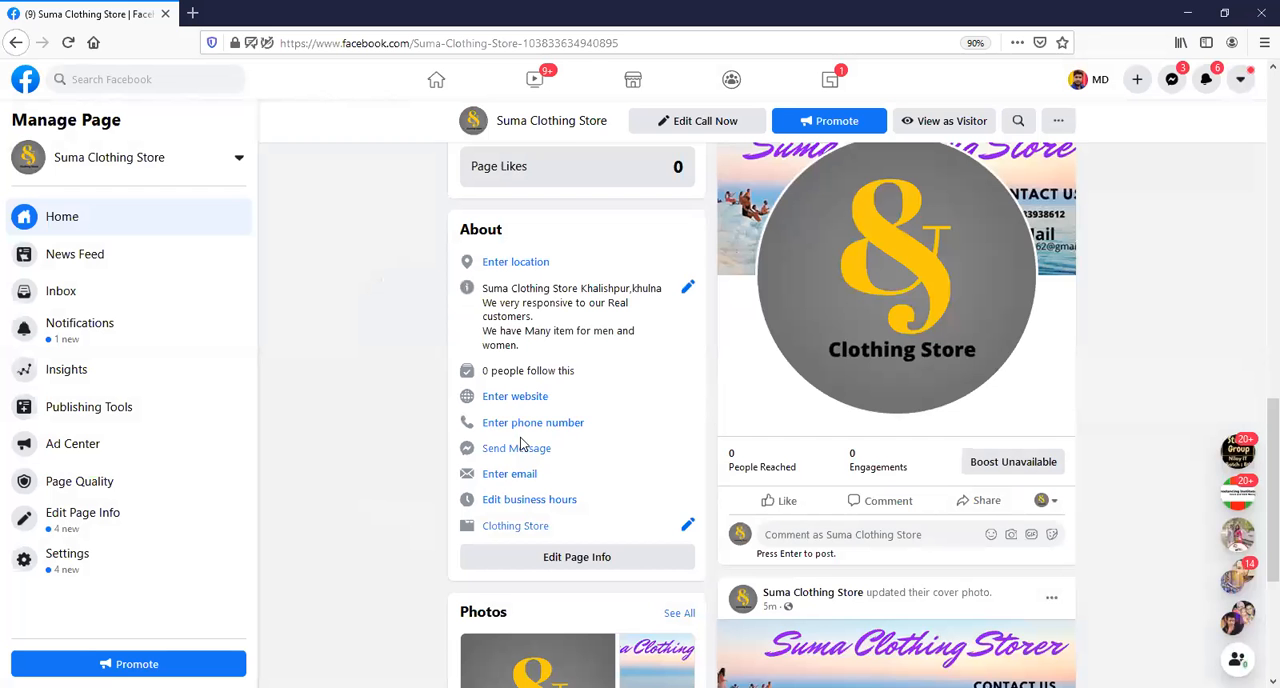
# Start adding a phone number to the page's About details and choose the country code Bangladesh +880.
pyautogui.click(556, 423)
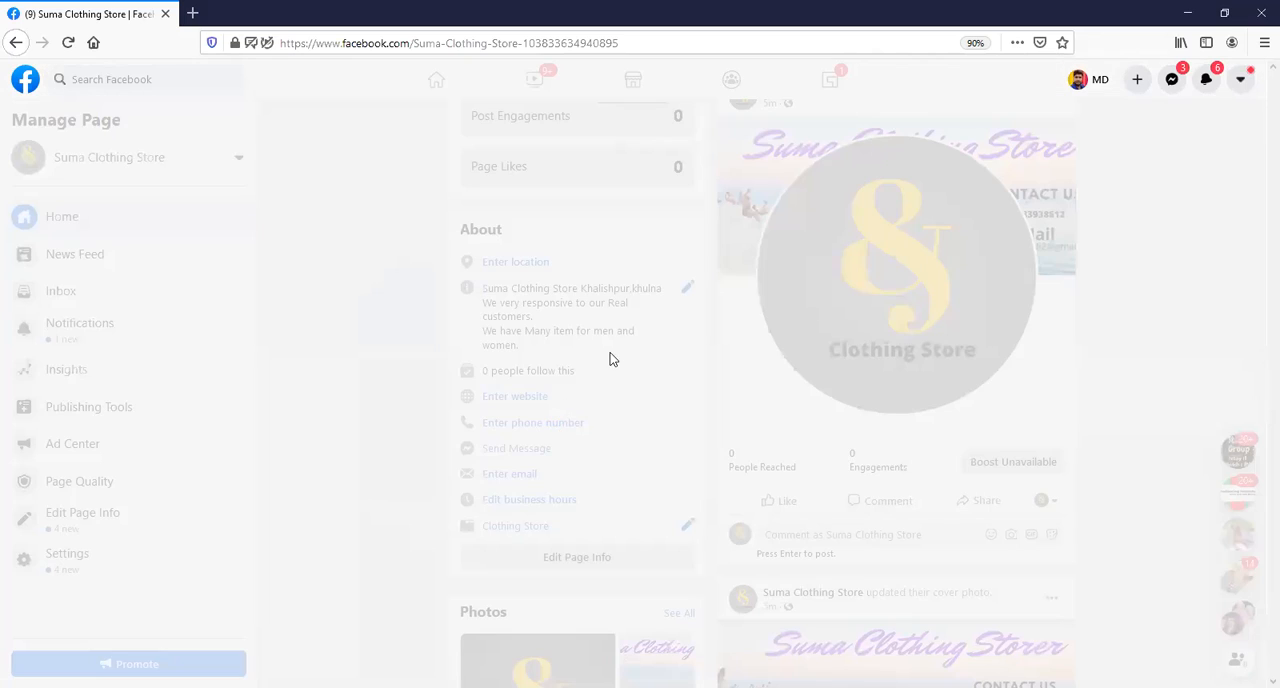
pyautogui.click(570, 408)
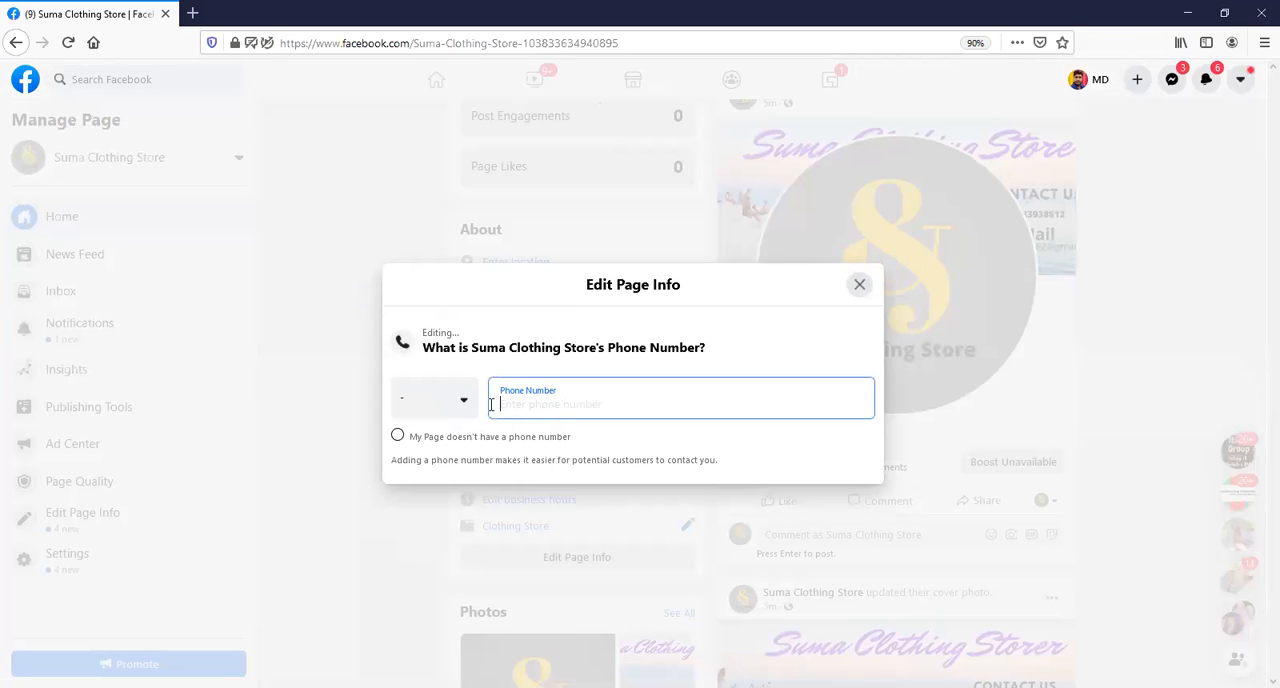
pyautogui.click(469, 408)
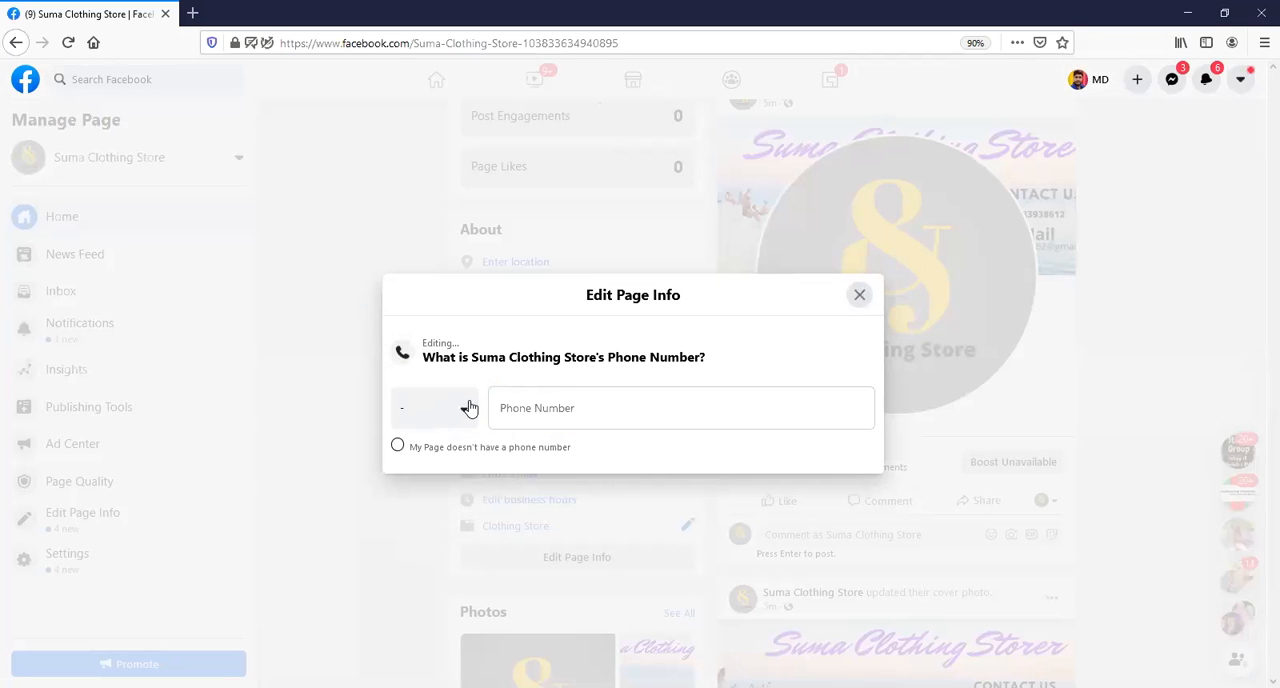
pyautogui.click(542, 409)
pyautogui.click(549, 442)
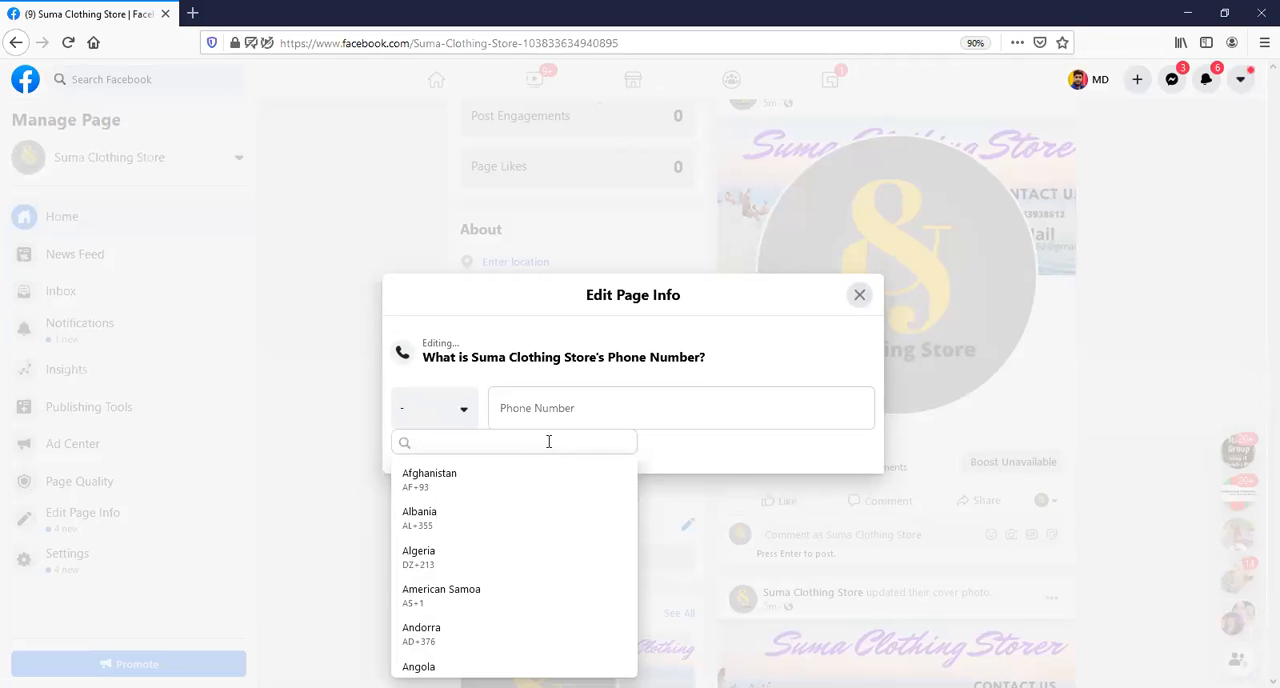
pyautogui.write('Bangla')
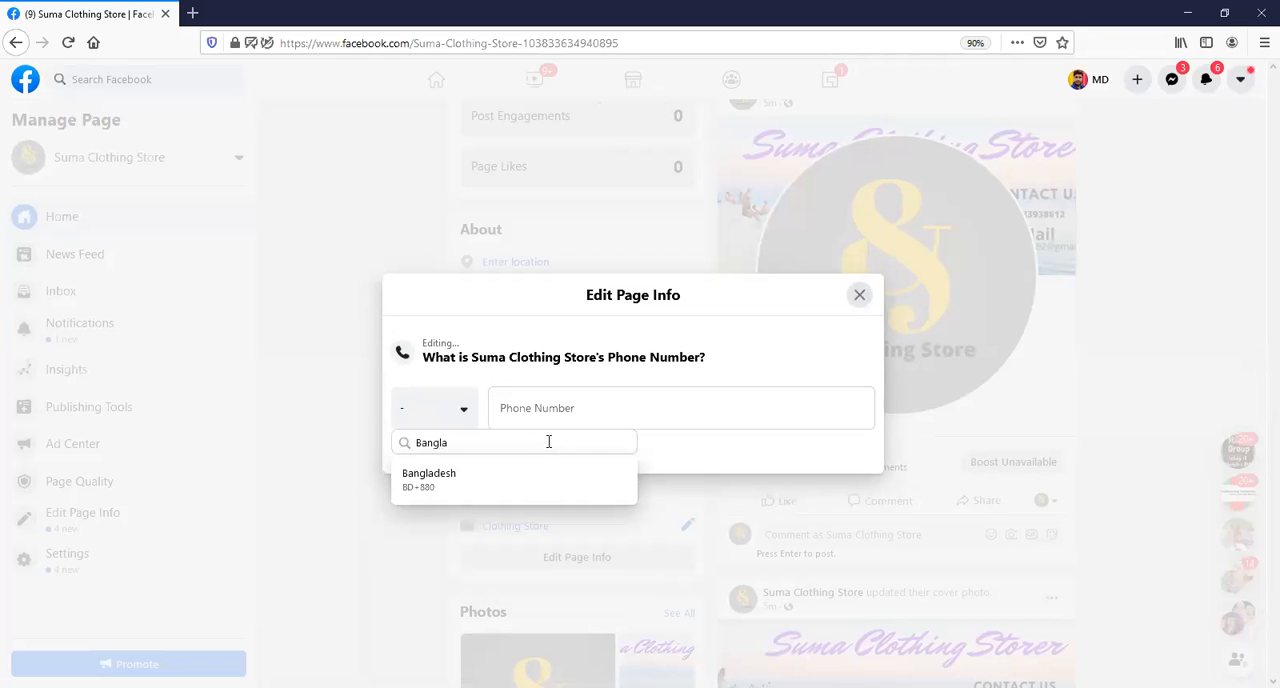
pyautogui.click(514, 477)
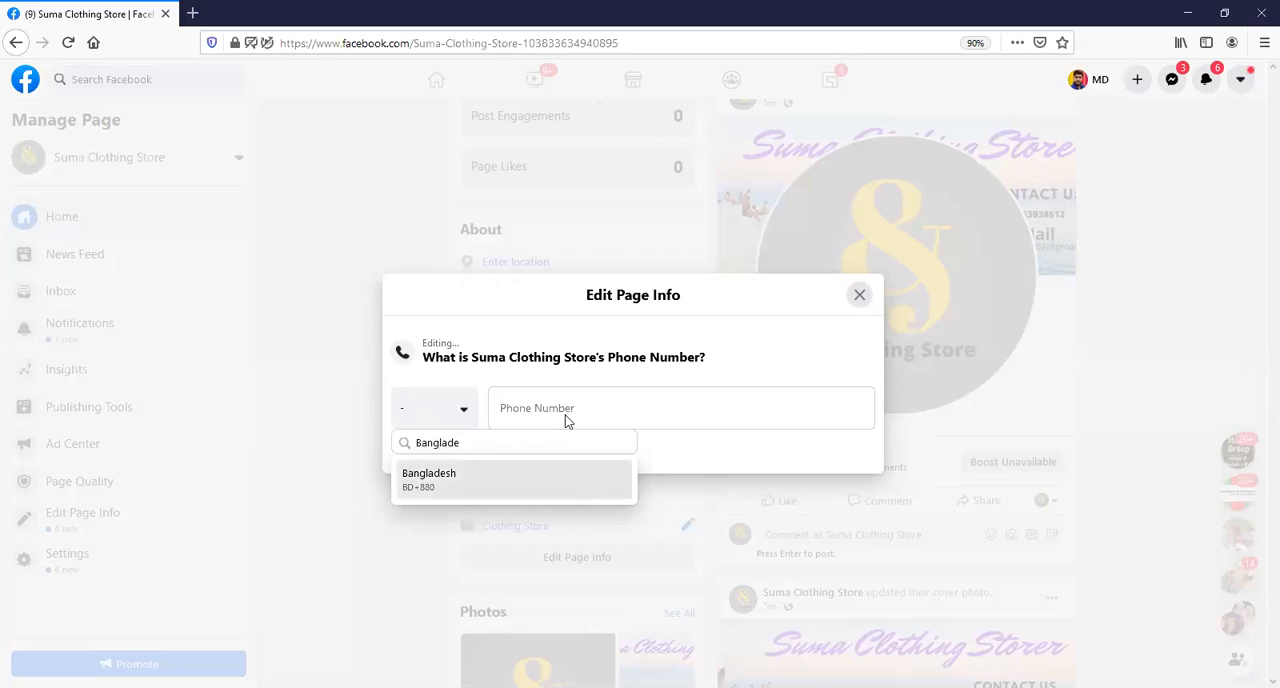
# Enter the store's phone number, close the editor, and check the number in the About section.
pyautogui.click(590, 399)
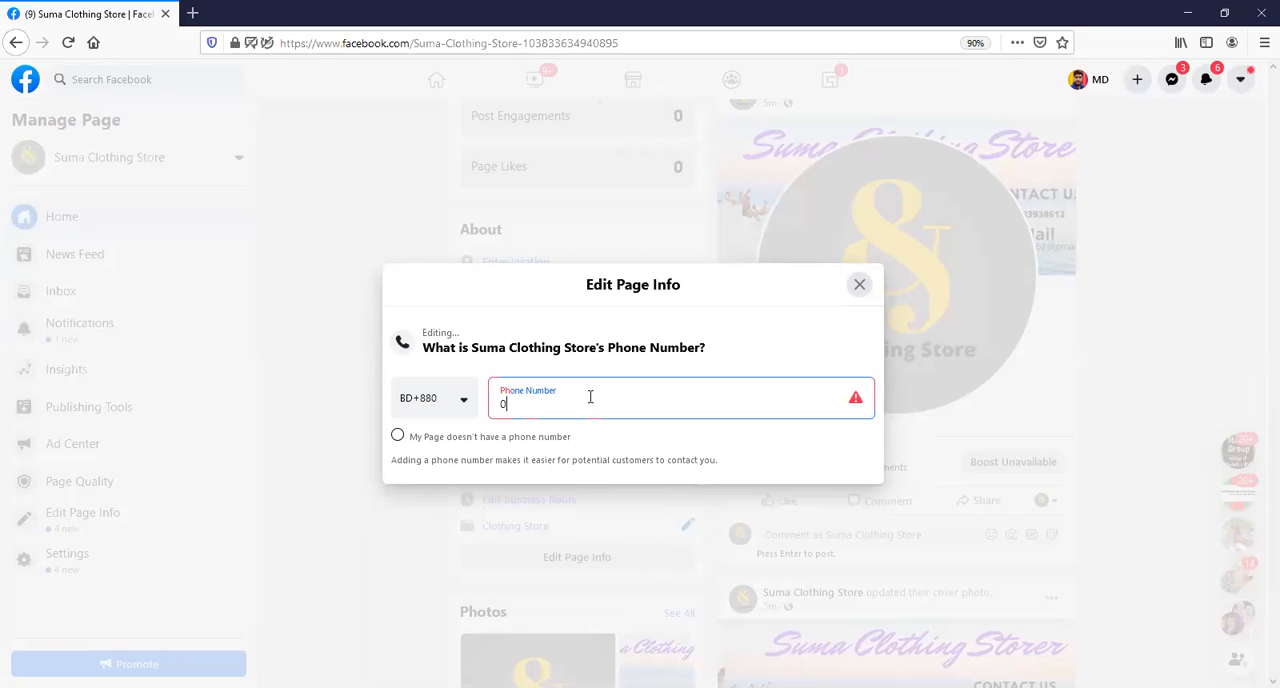
pyautogui.click(857, 287)
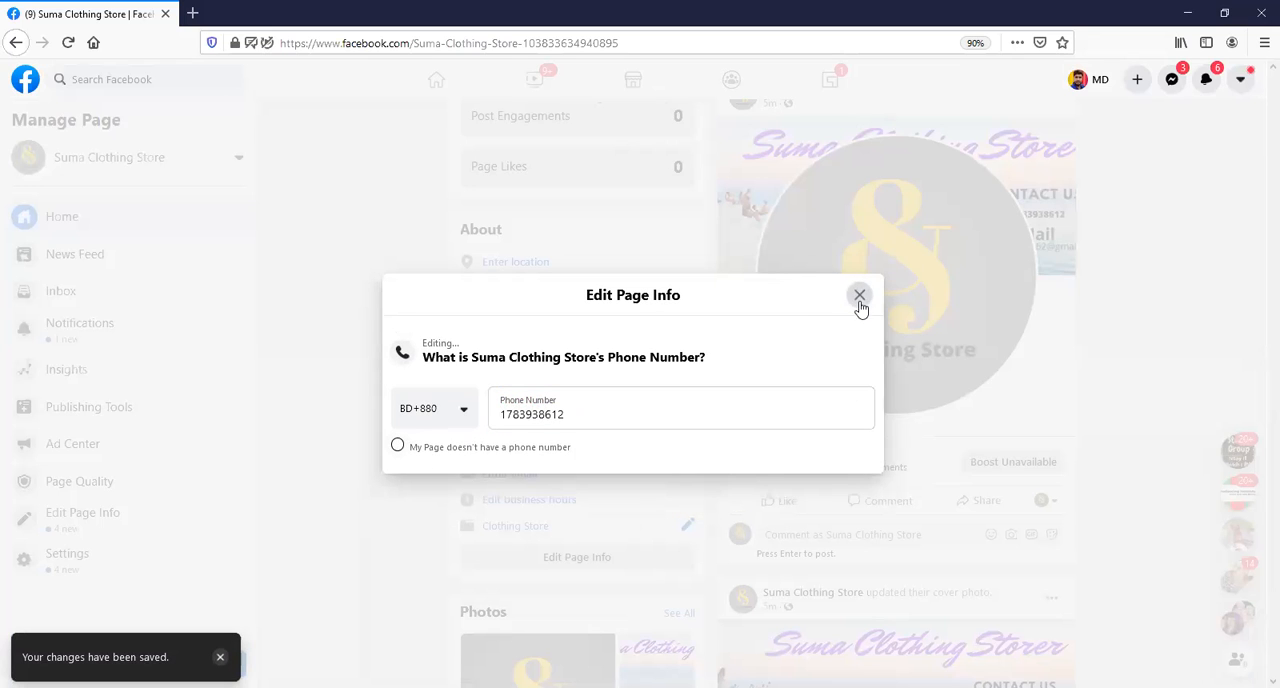
pyautogui.click(860, 297)
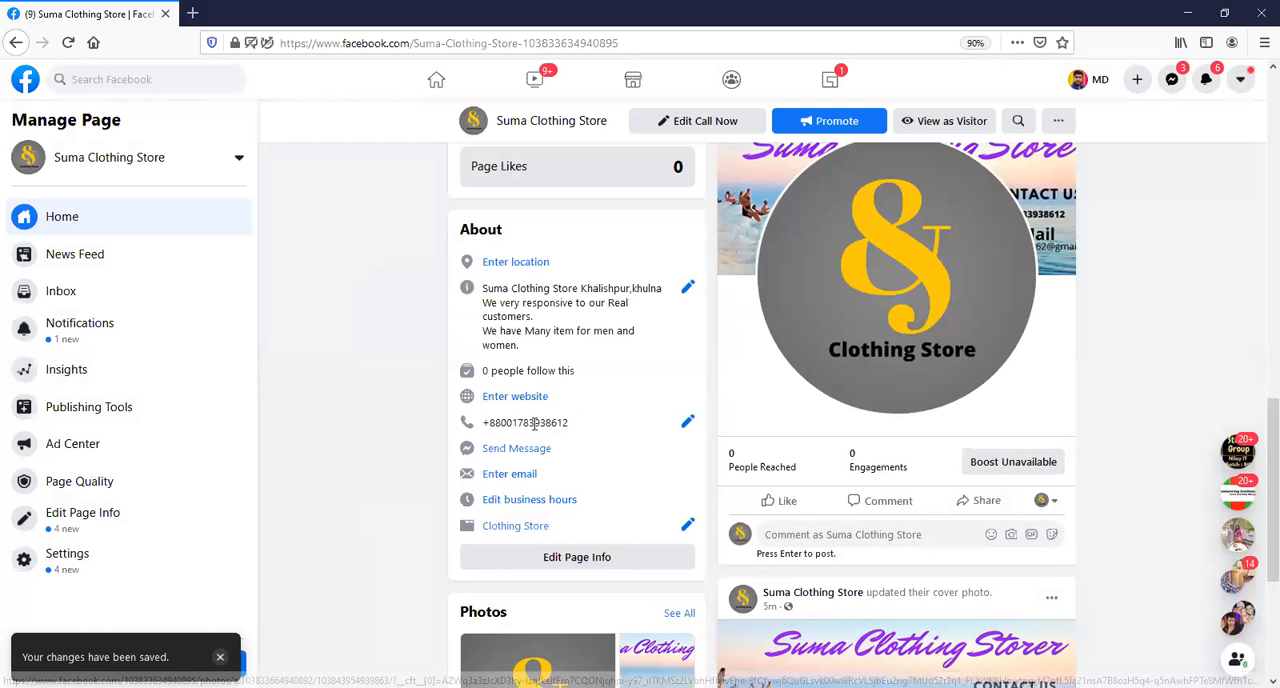
pyautogui.moveTo(486, 423); pyautogui.dragTo(580, 425)
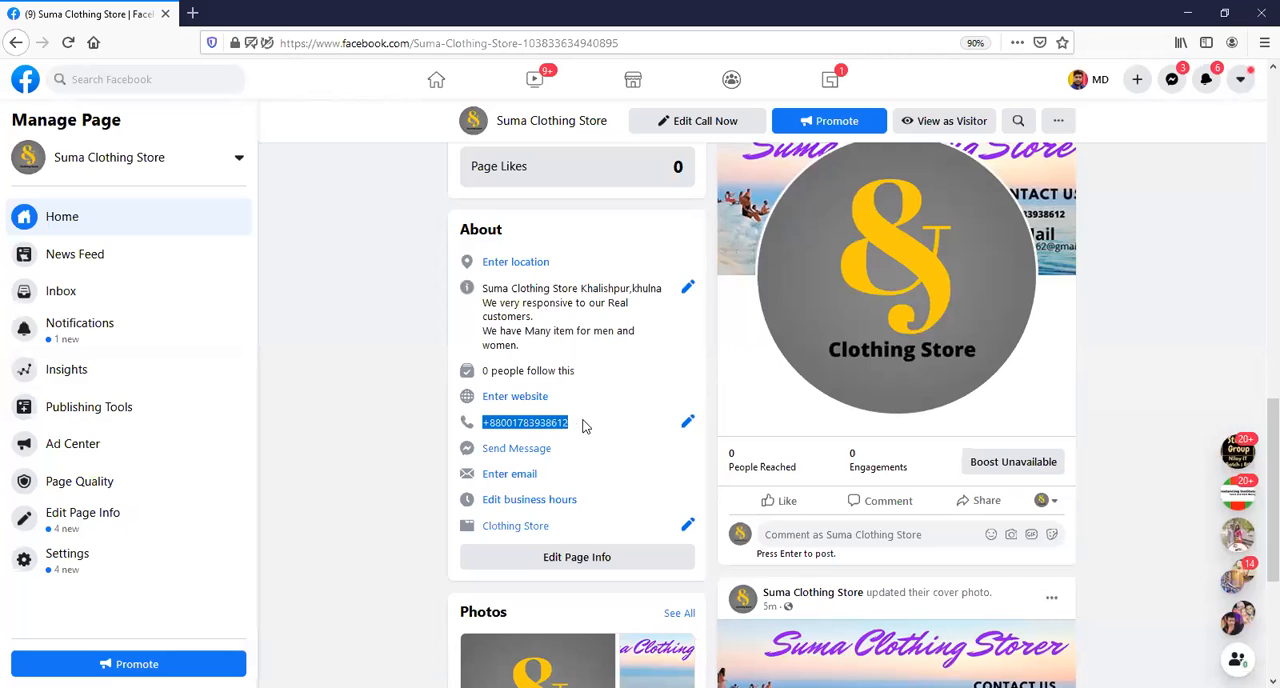
pyautogui.click(601, 432)
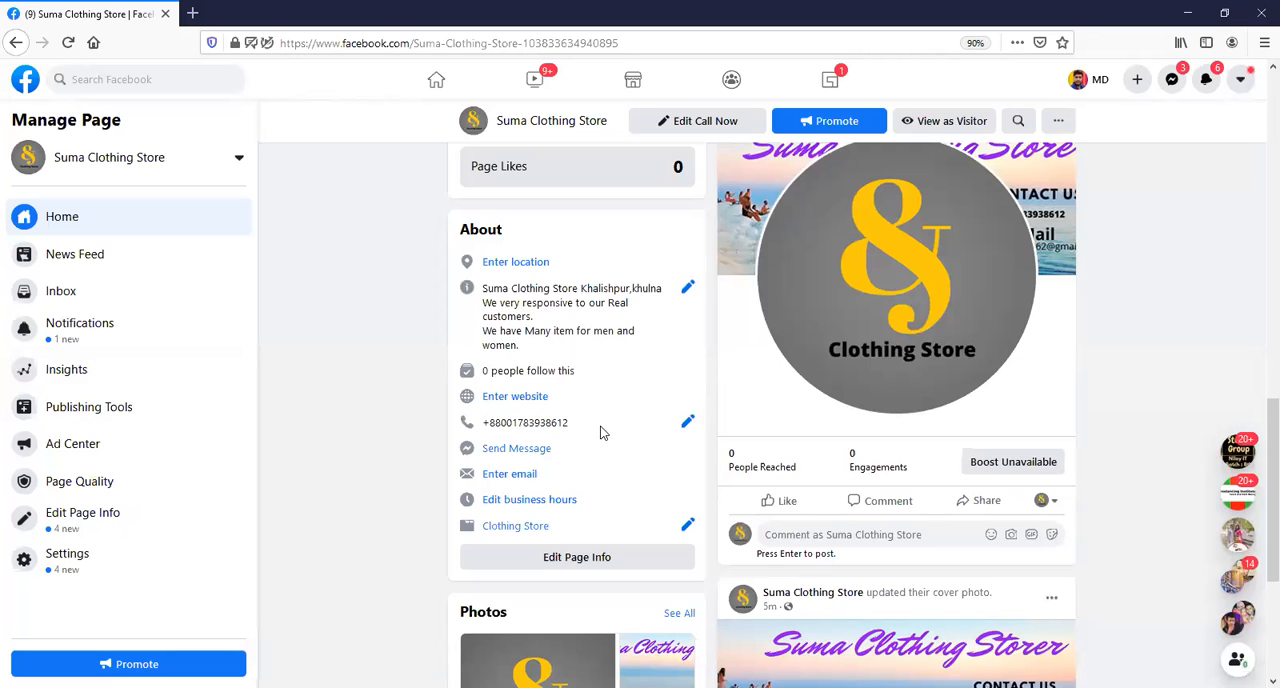
# Enter the store's contact email address in the About details, and reopen the email entry to check it.
pyautogui.click(528, 476)
pyautogui.click(529, 399)
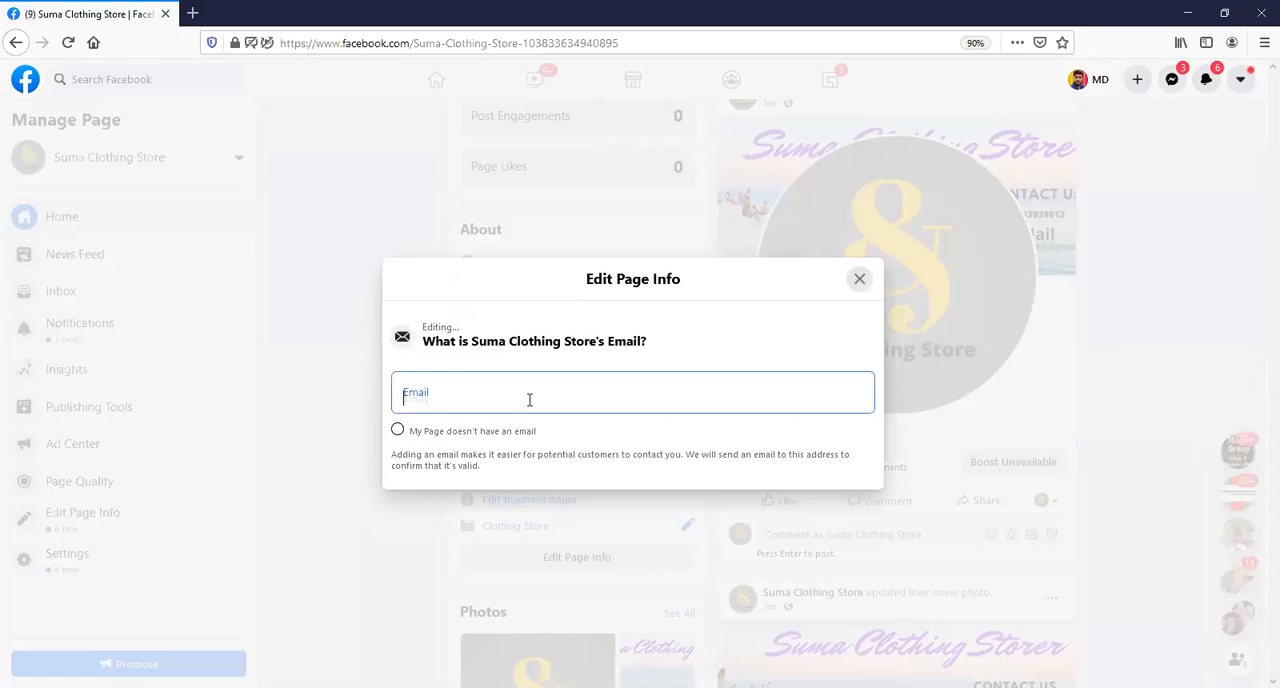
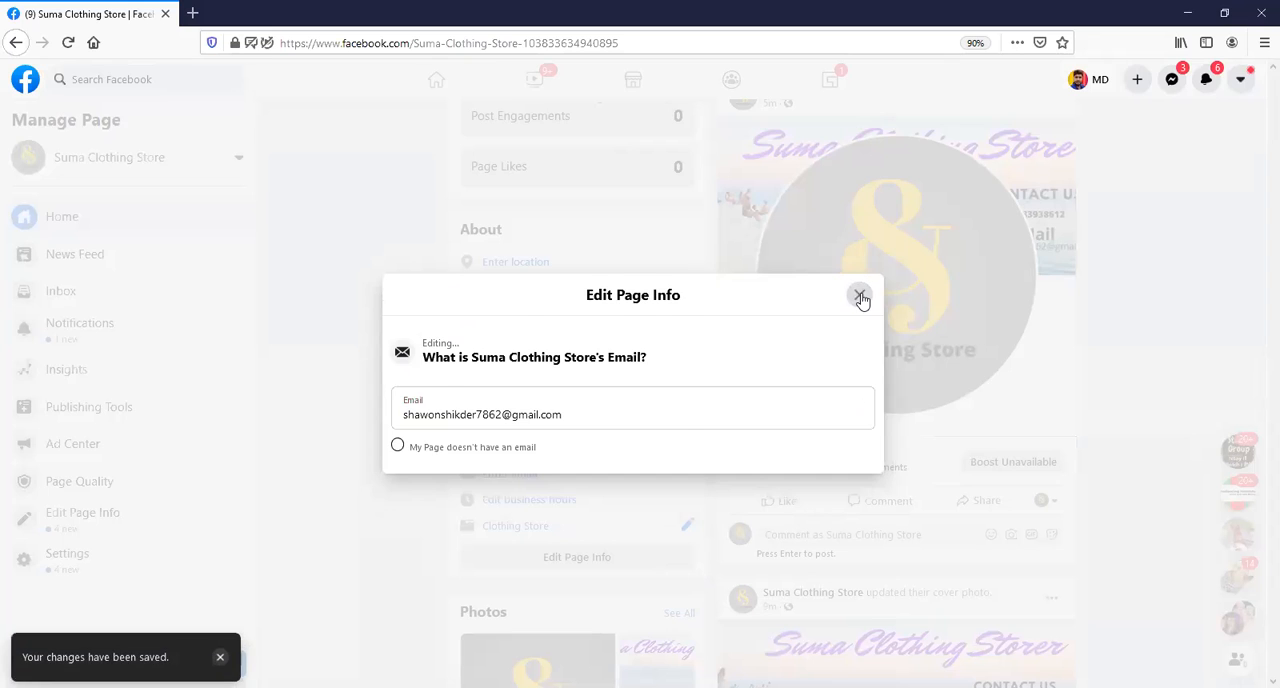
pyautogui.click(859, 281)
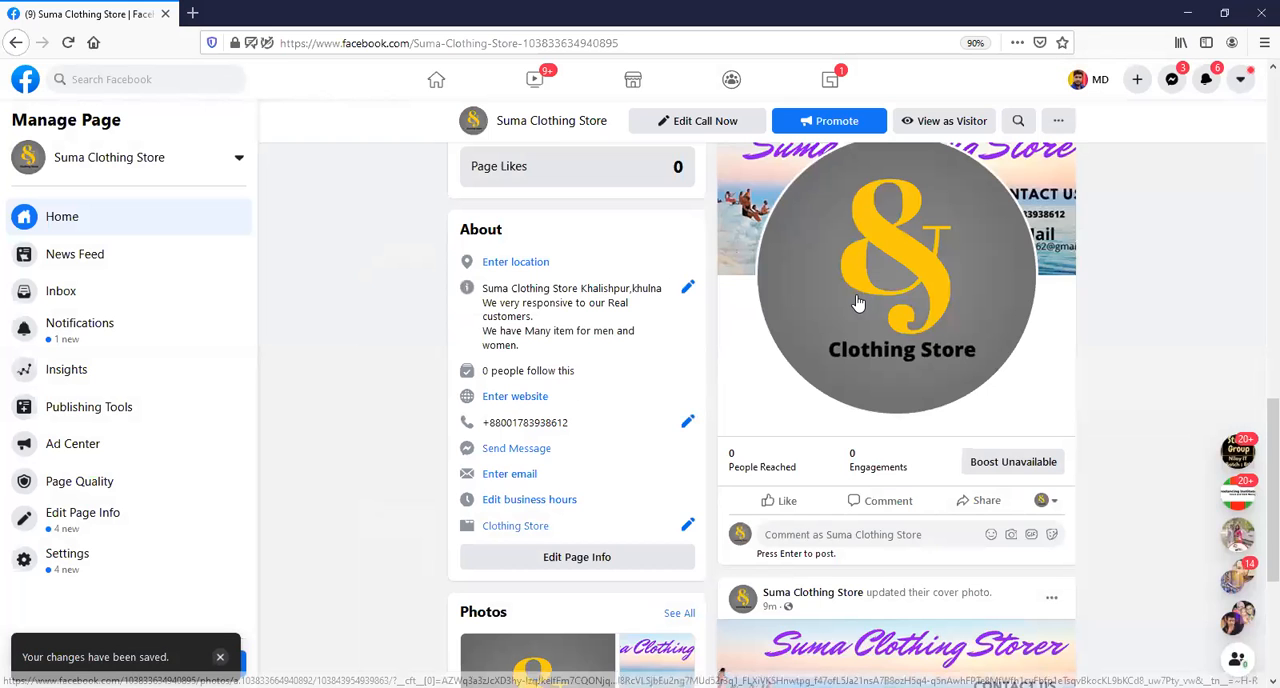
pyautogui.click(511, 478)
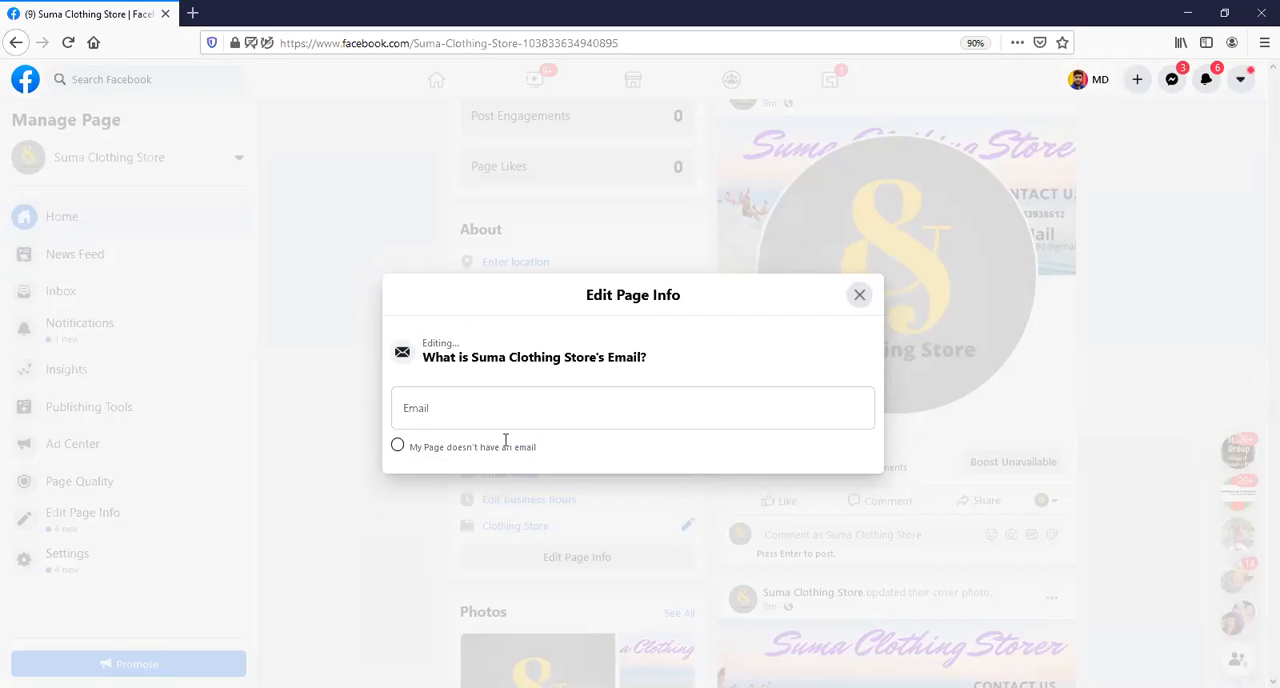
pyautogui.click(857, 296)
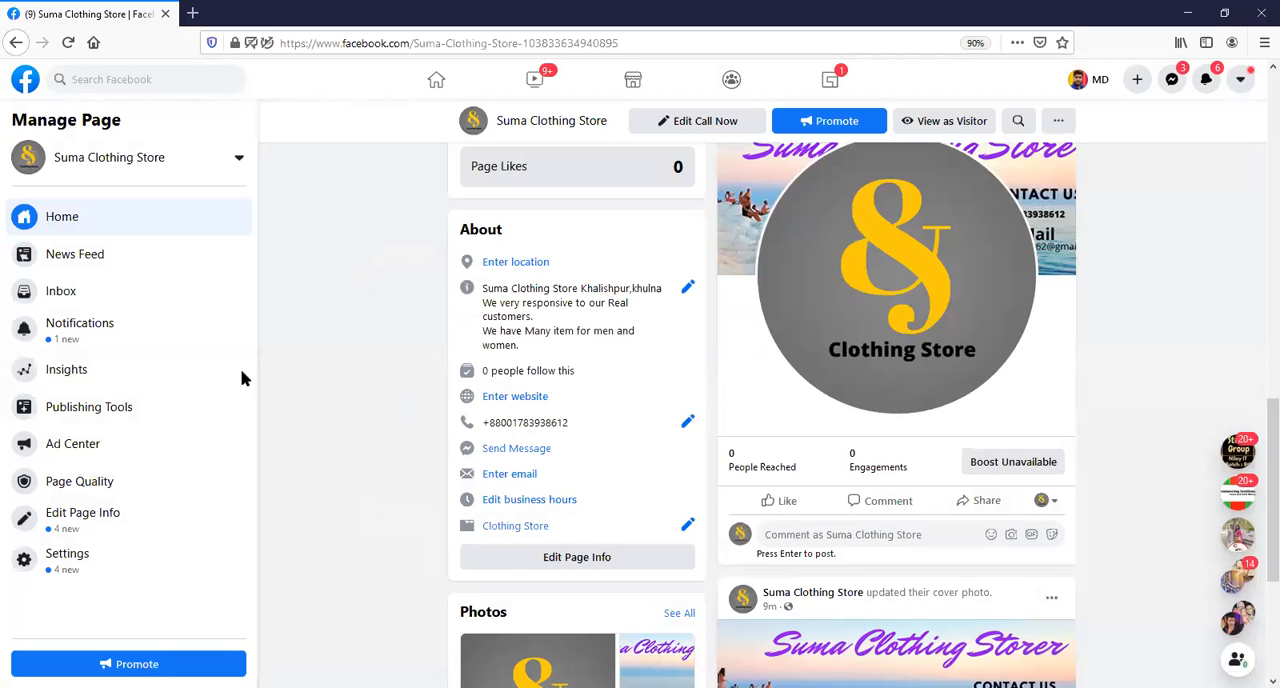
# Reduce the browser window from full size, open the full page info editor, and dismiss the suggestion to complete the page.
pyautogui.click(1225, 14)
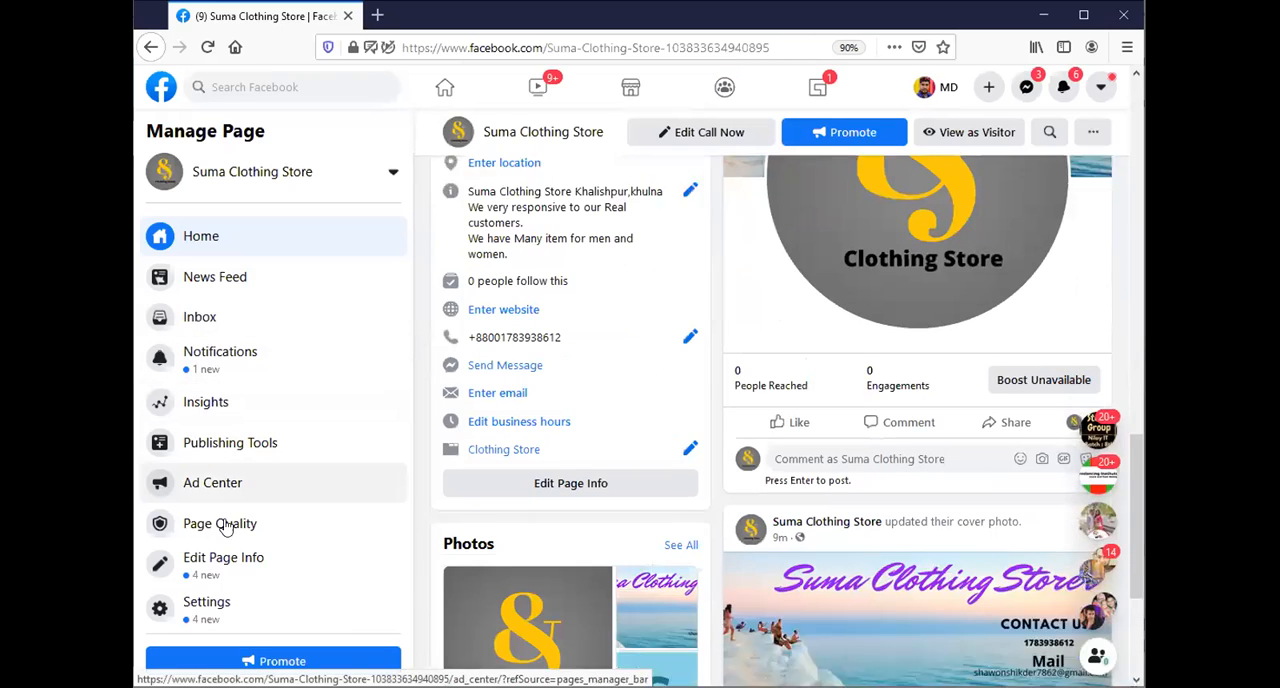
pyautogui.scroll(-1, 226, 527)
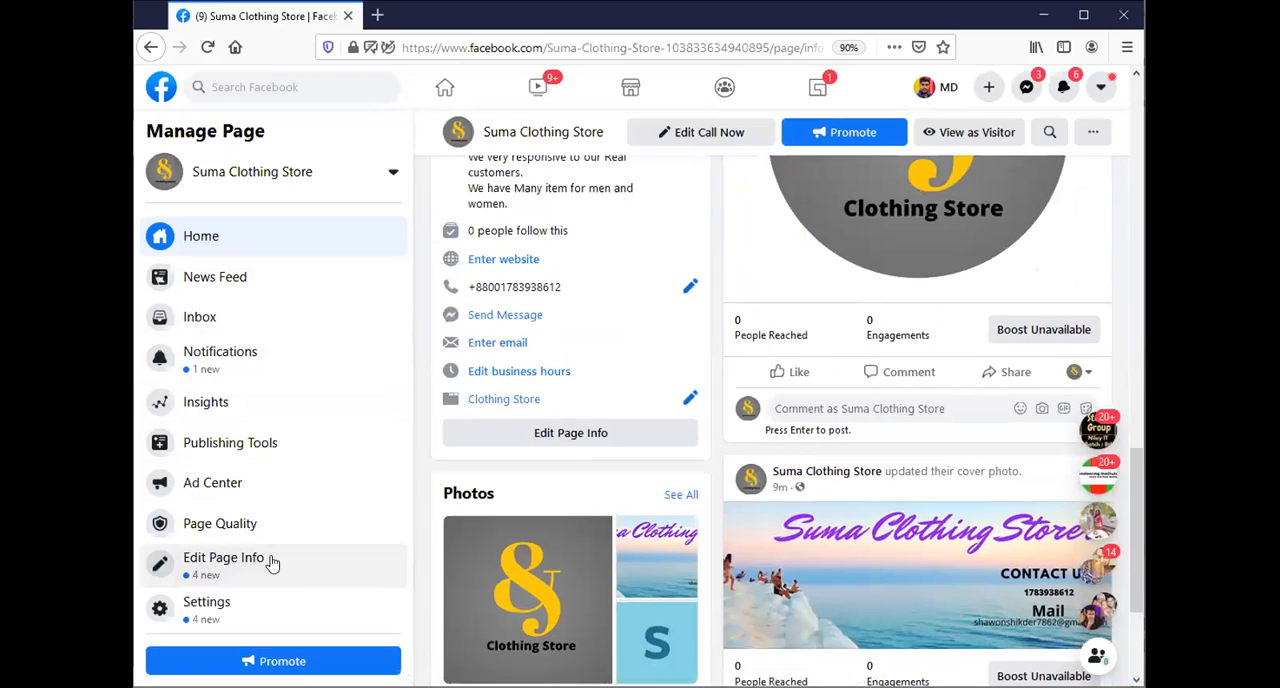
pyautogui.click(272, 565)
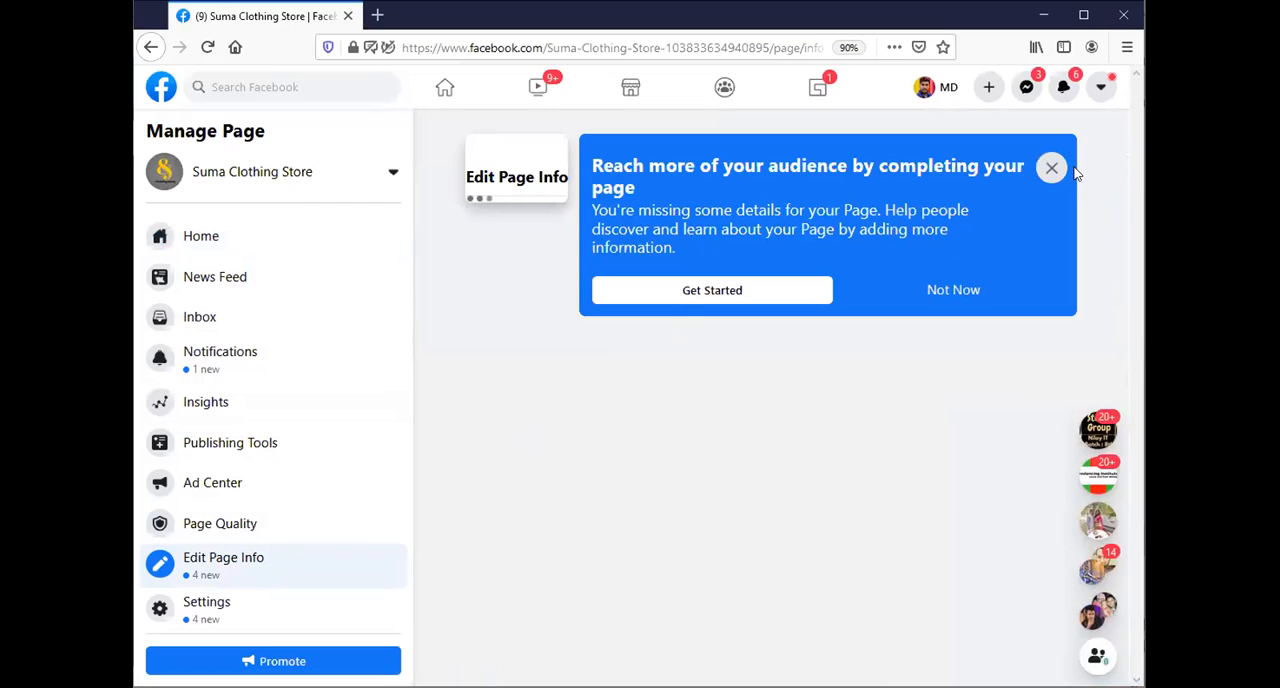
pyautogui.click(1050, 168)
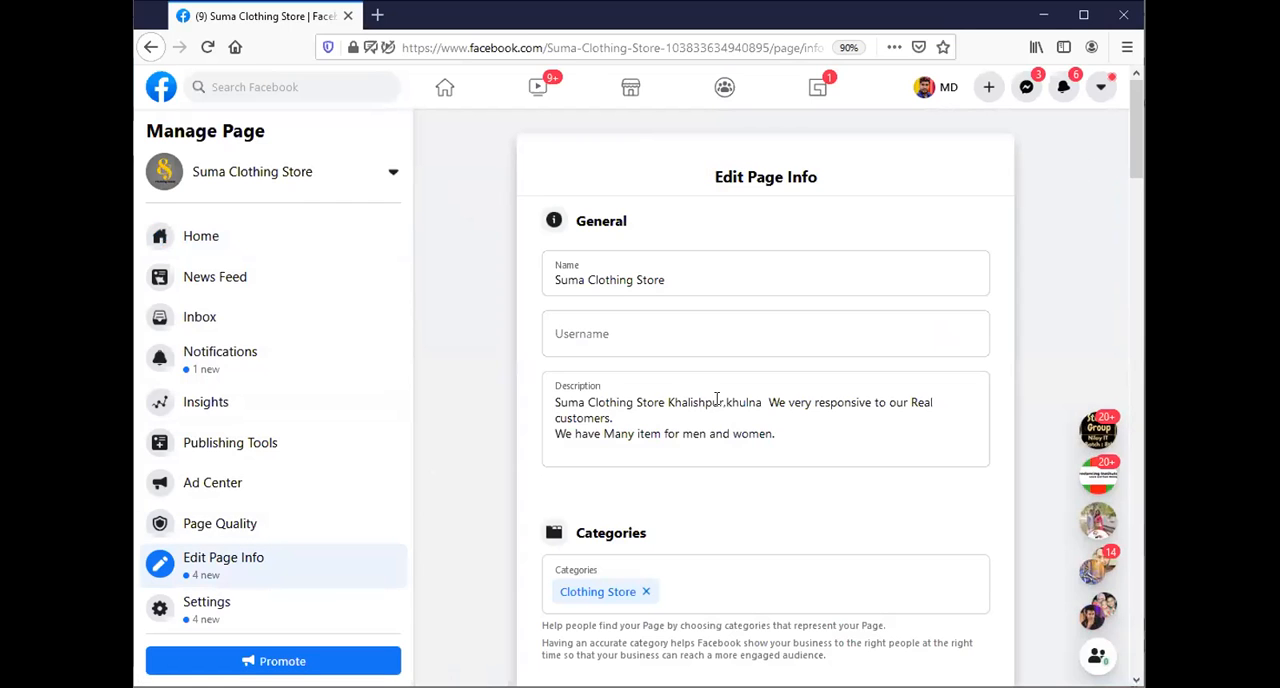
# Review the saved contact details and enter Khulna as the address in the Location section.
pyautogui.scroll(-2, 656, 355)
pyautogui.scroll(-4, 656, 355)
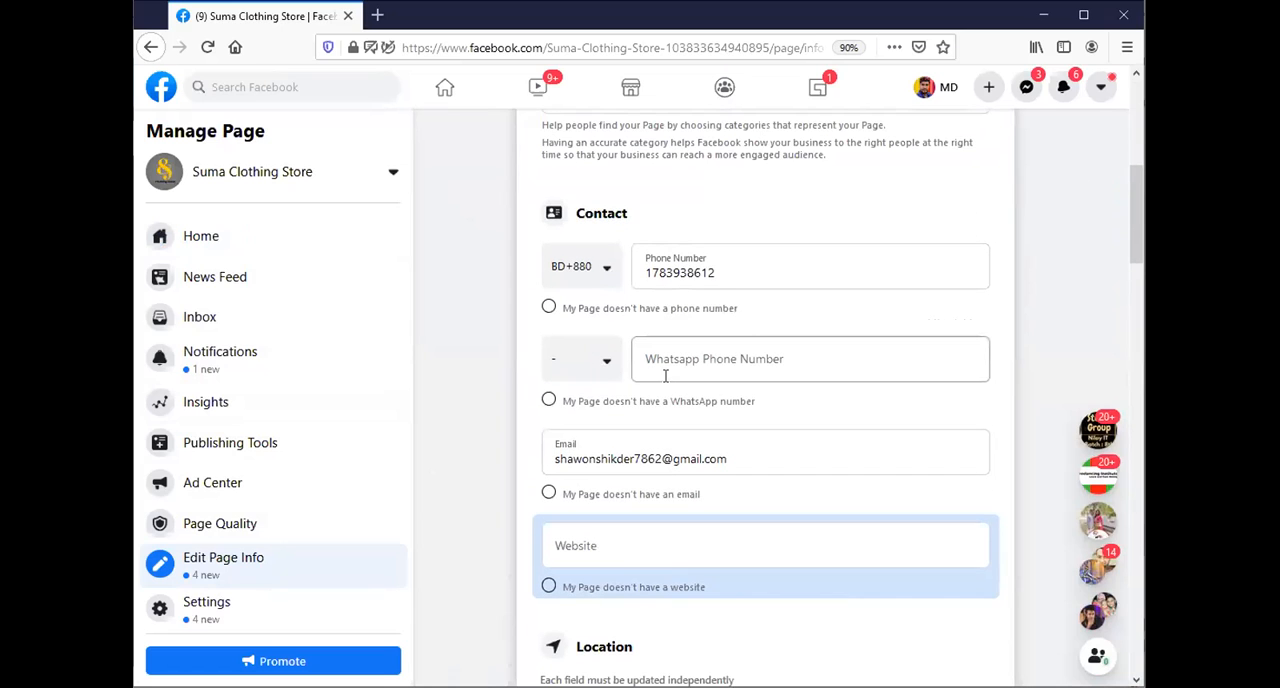
pyautogui.scroll(-1, 665, 375)
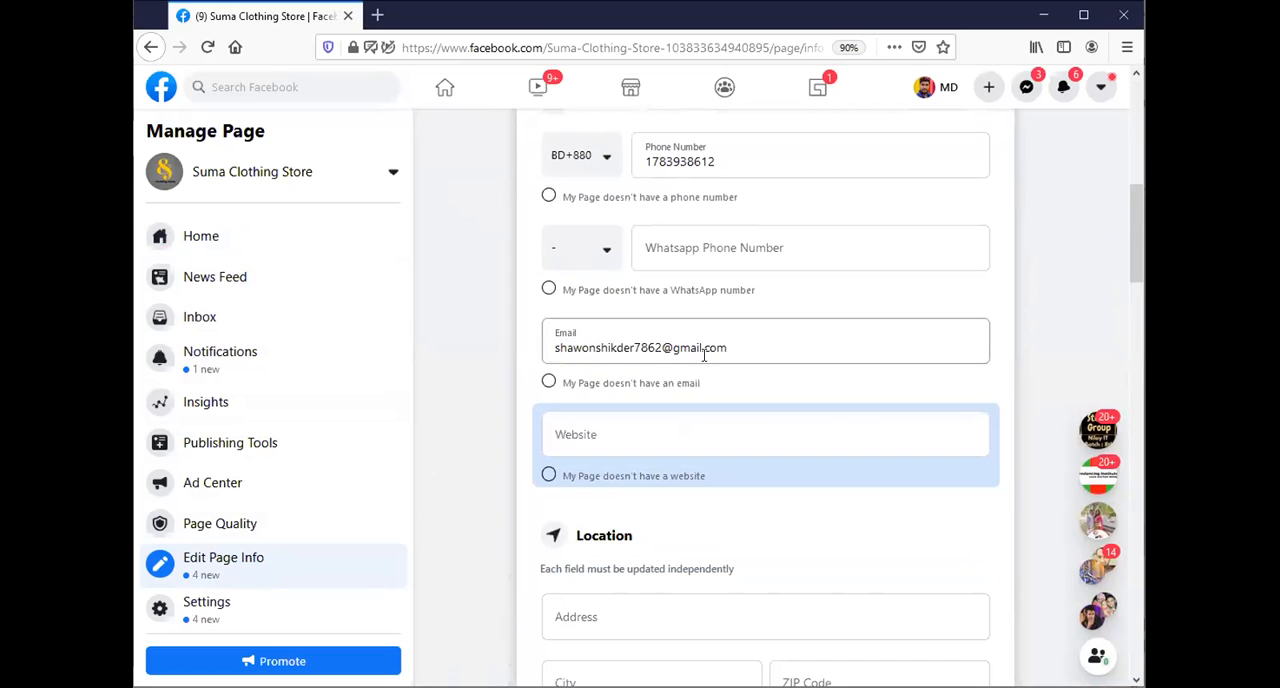
pyautogui.scroll(-2, 726, 447)
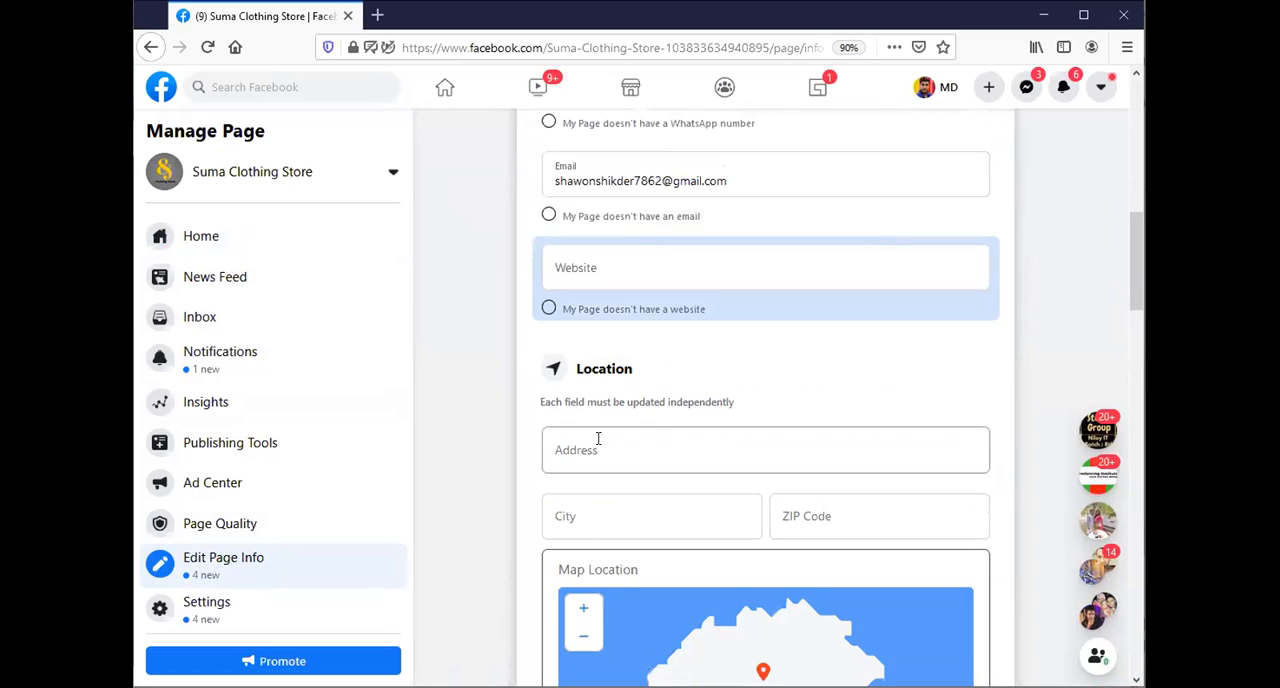
pyautogui.click(633, 449)
pyautogui.scroll(-2, 700, 430)
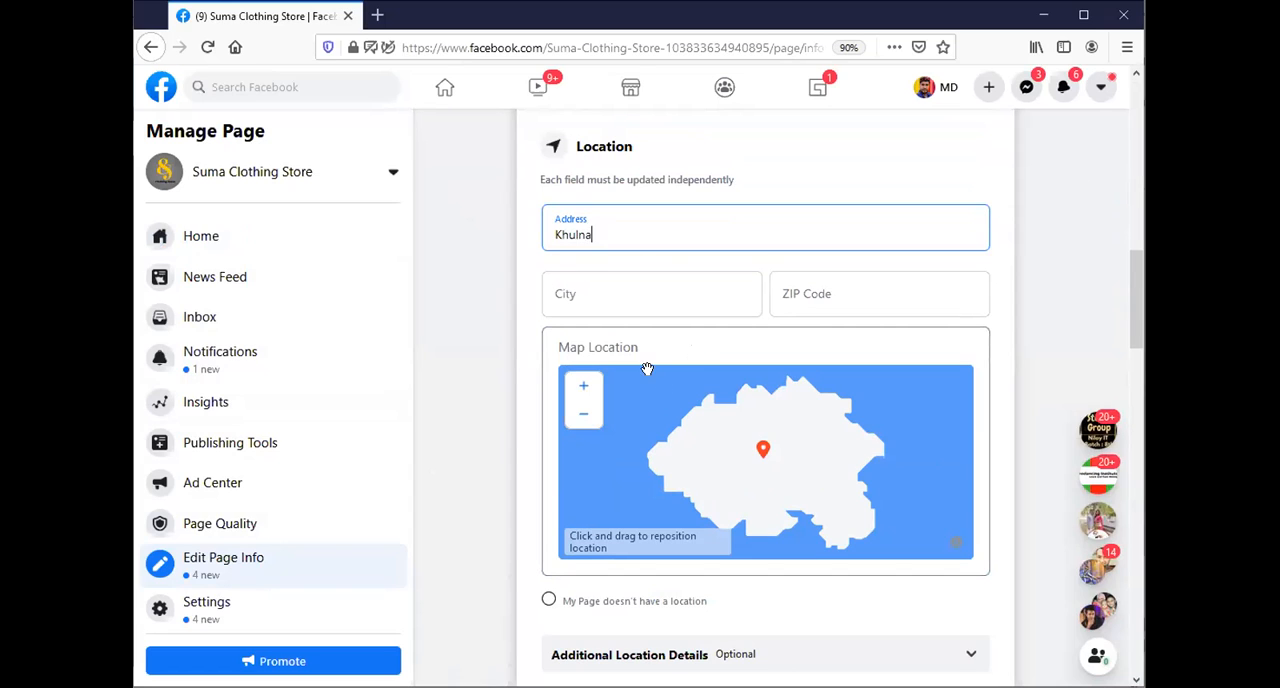
# Set the location's city to Khulna, Khulna Division, Bangladesh and its ZIP code to 9000.
pyautogui.click(631, 295)
pyautogui.write('khulna')
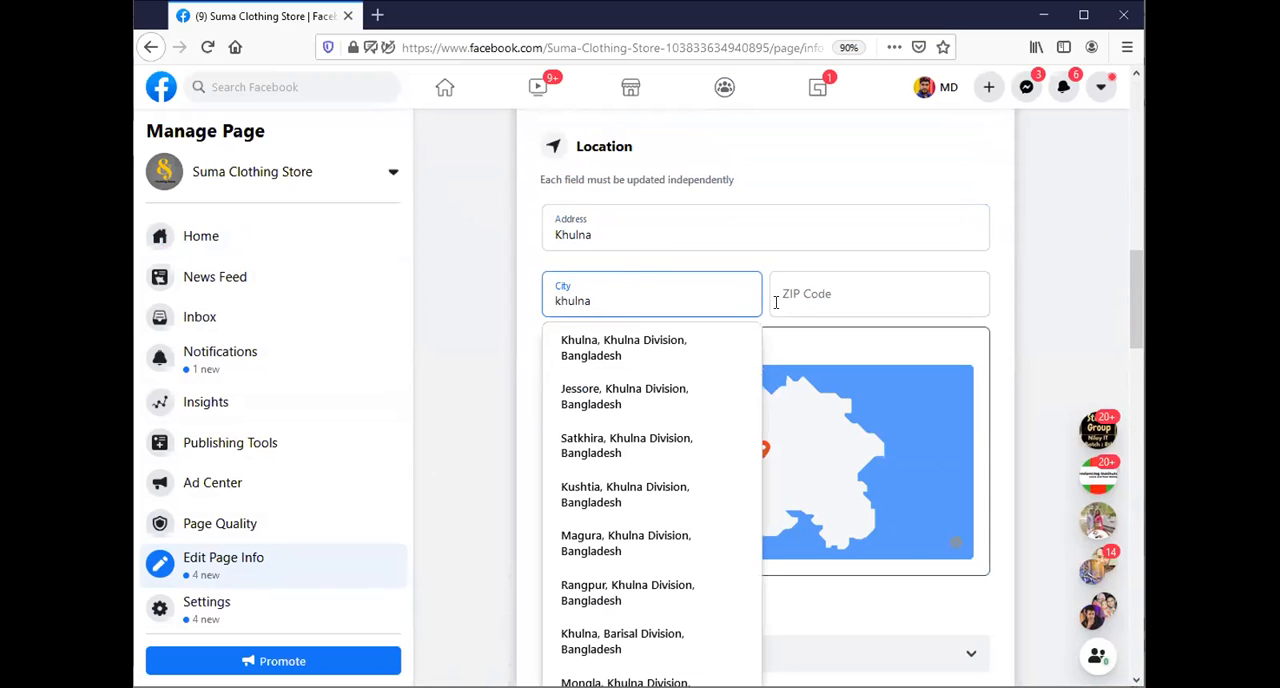
pyautogui.click(609, 352)
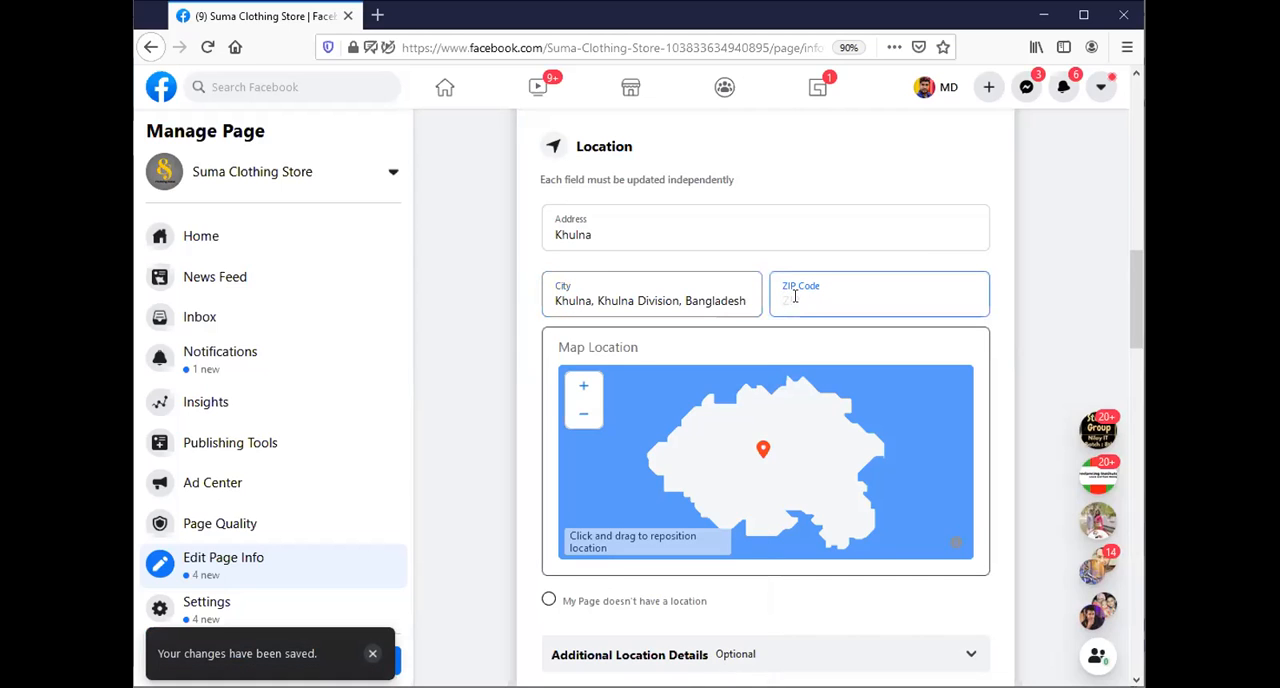
pyautogui.write('000')
pyautogui.press('BackSpace')
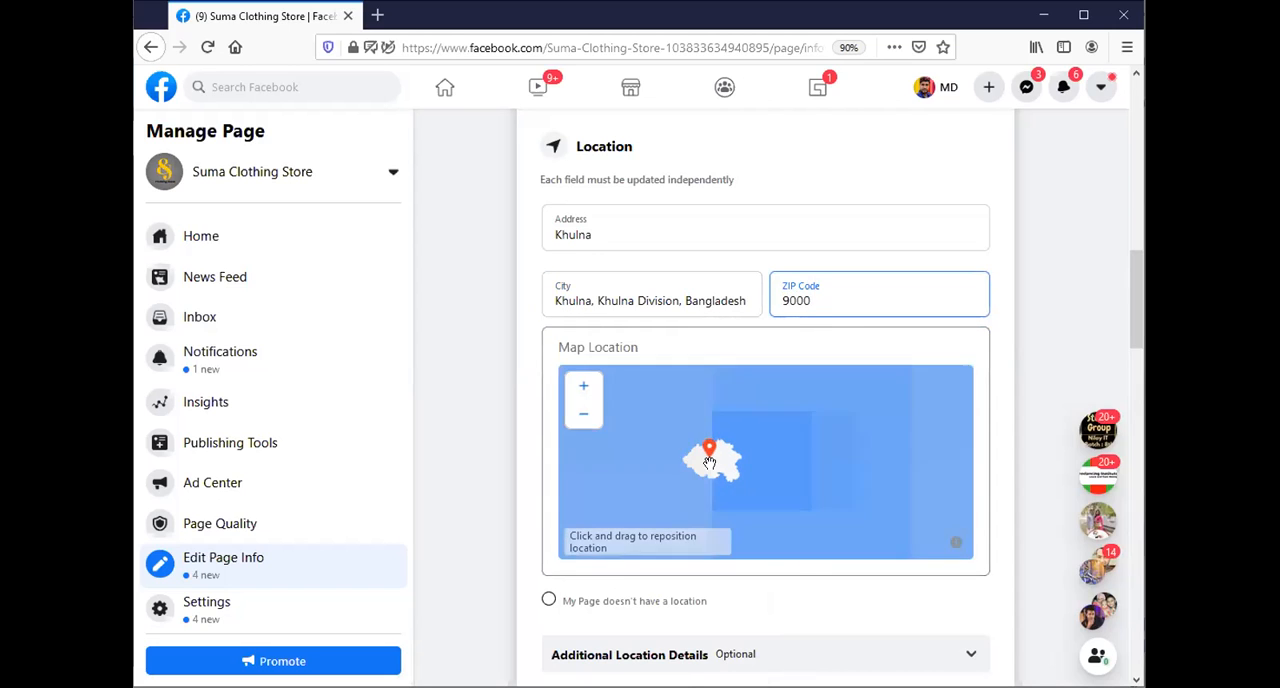
# Reposition the page's map pin from the sea off West Africa to Asia, just southwest of Mongolia.
pyautogui.click(584, 416)
pyautogui.click(585, 417)
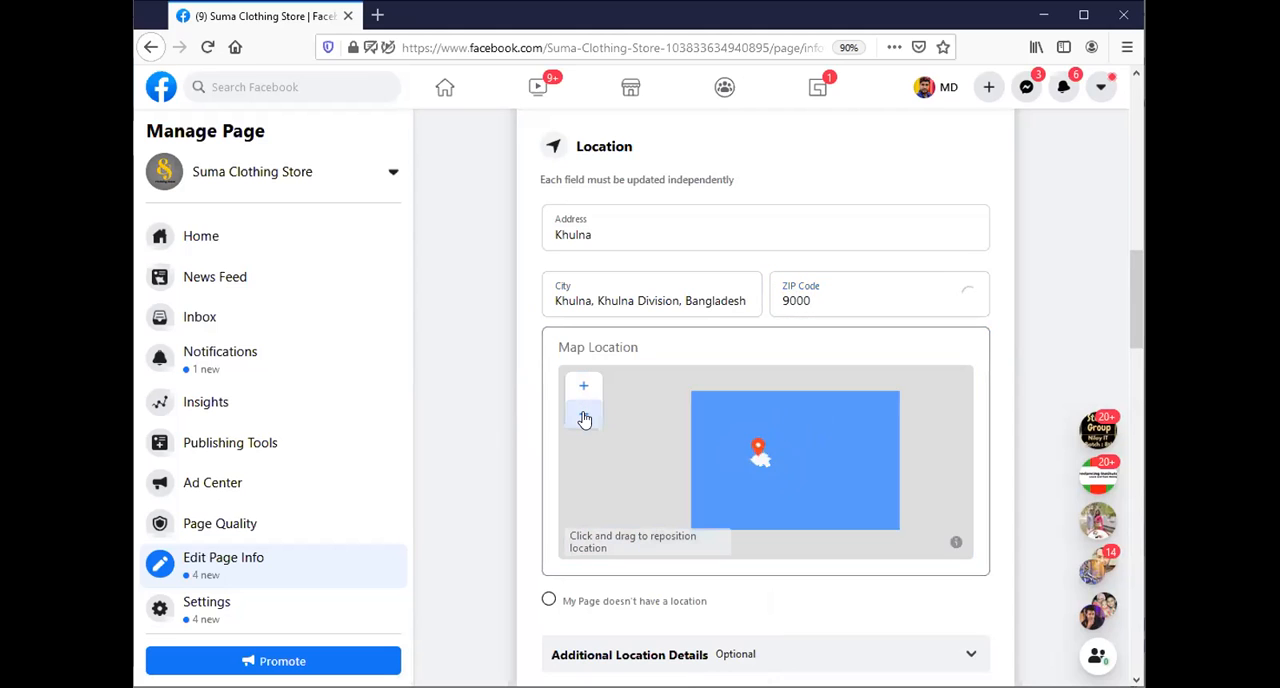
pyautogui.click(585, 418)
pyautogui.click(585, 420)
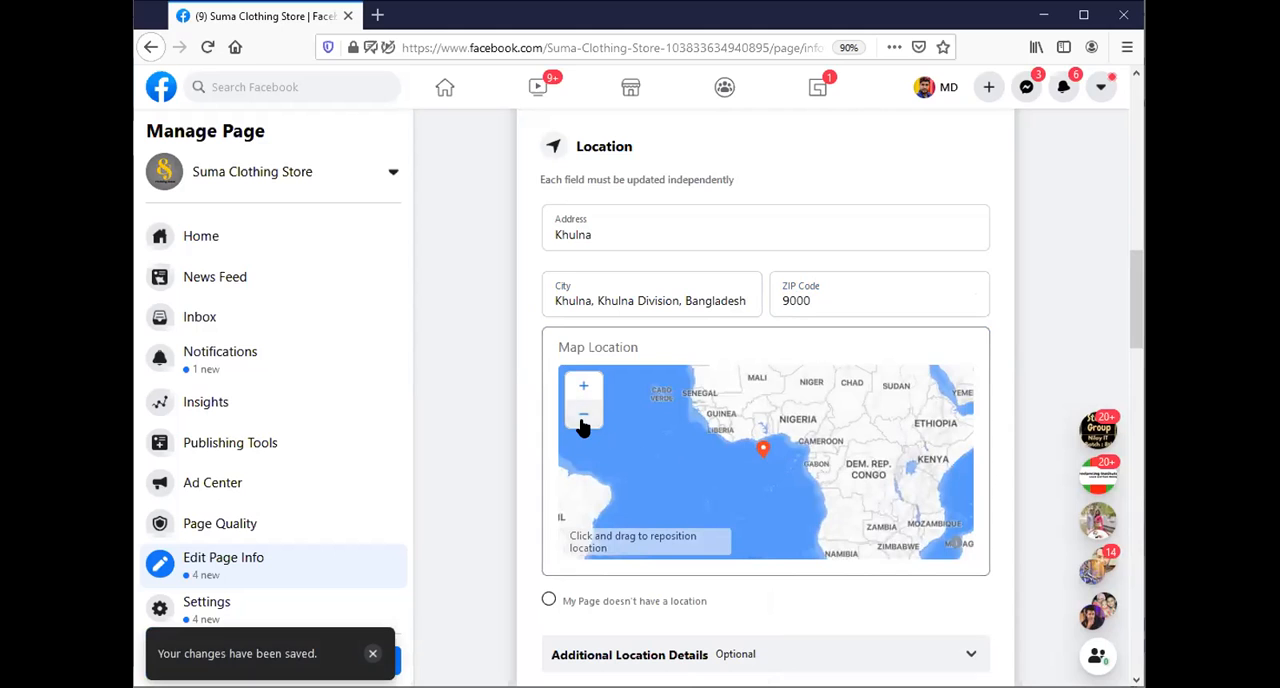
pyautogui.click(581, 419)
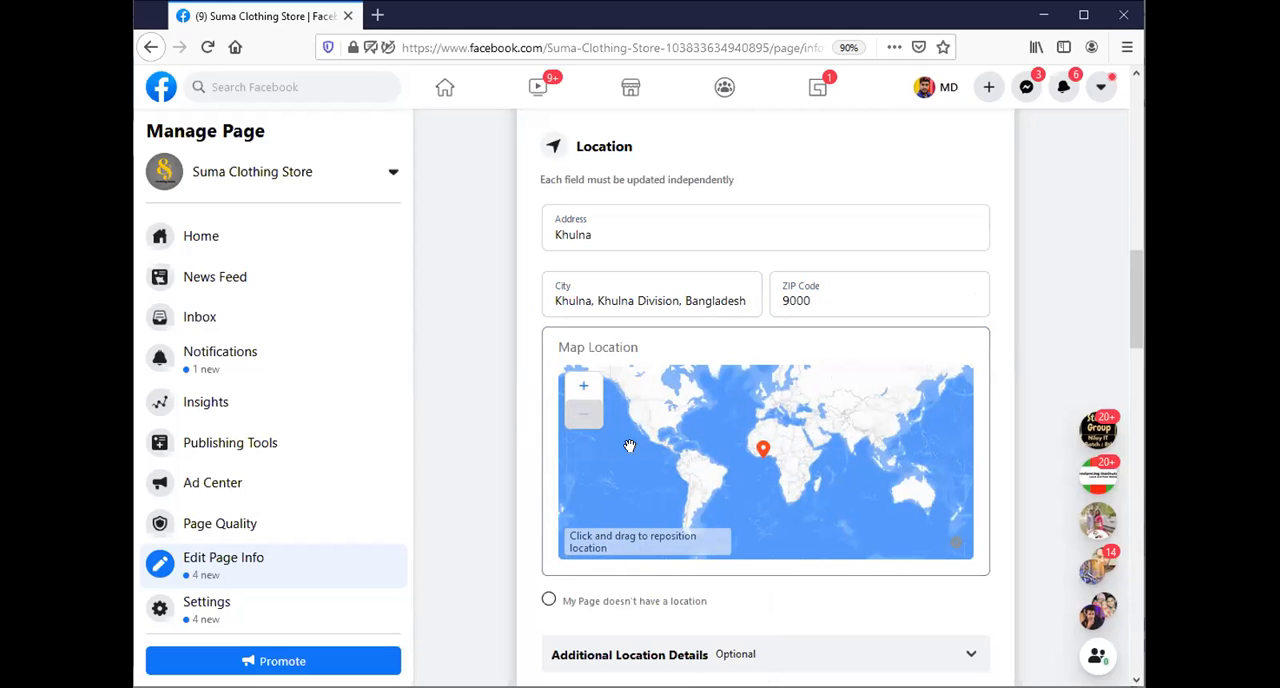
pyautogui.scroll(3, 799, 457)
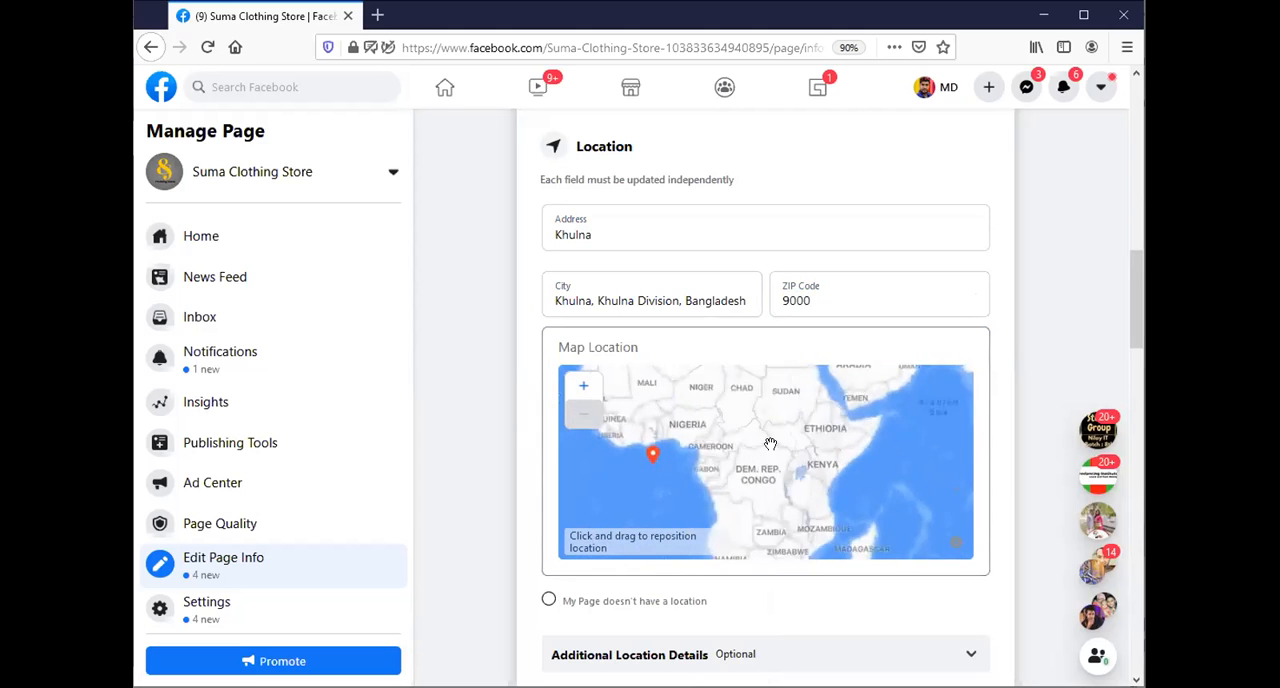
pyautogui.moveTo(769, 443); pyautogui.dragTo(775, 485)
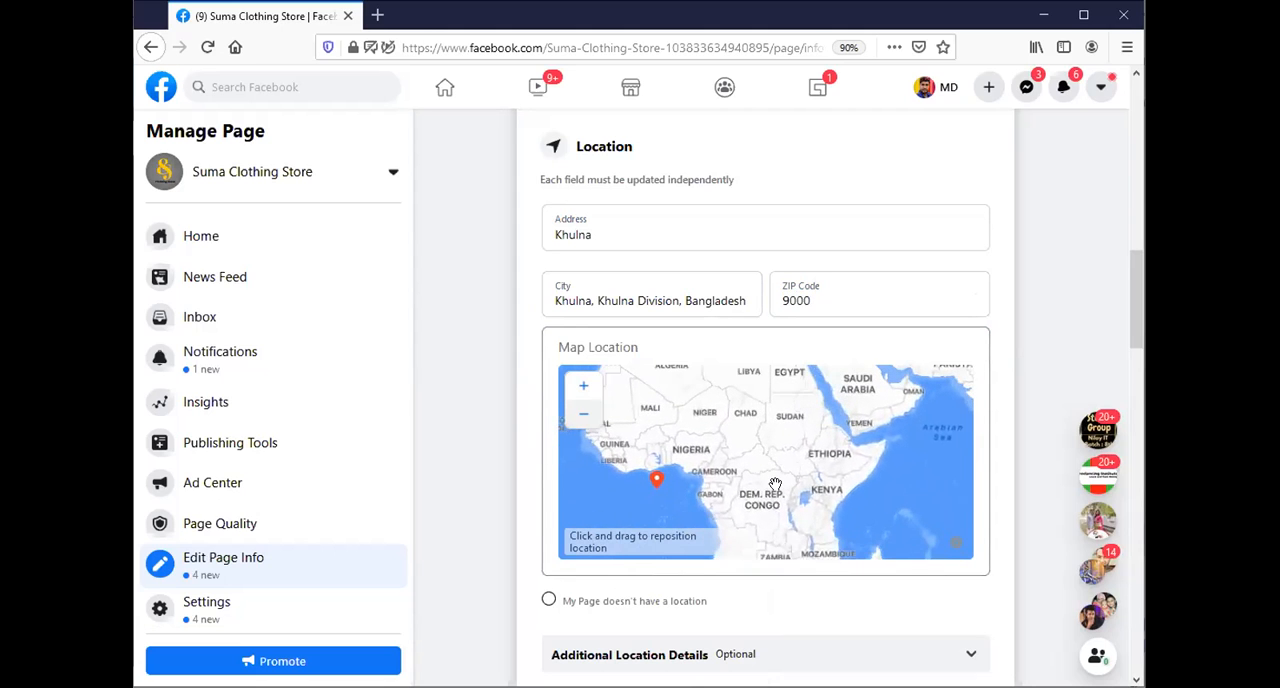
pyautogui.click(580, 415)
pyautogui.click(580, 412)
pyautogui.moveTo(838, 442); pyautogui.dragTo(811, 483)
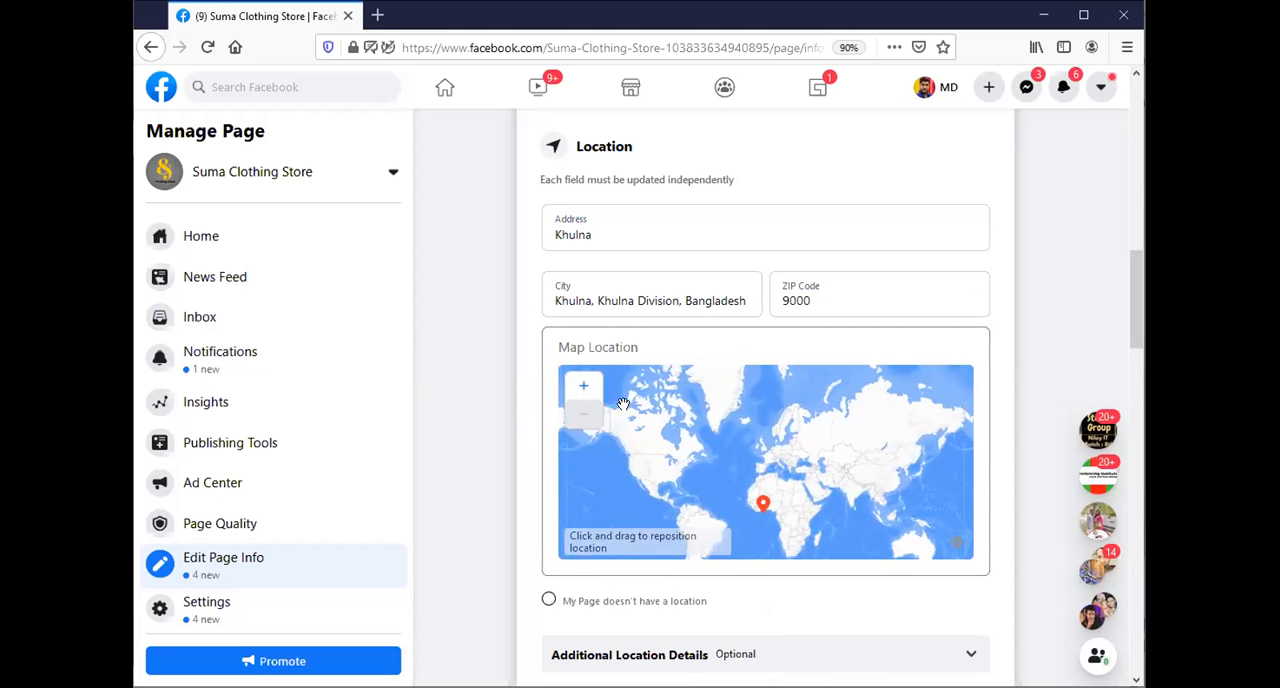
pyautogui.click(583, 387)
pyautogui.moveTo(802, 488); pyautogui.dragTo(924, 411)
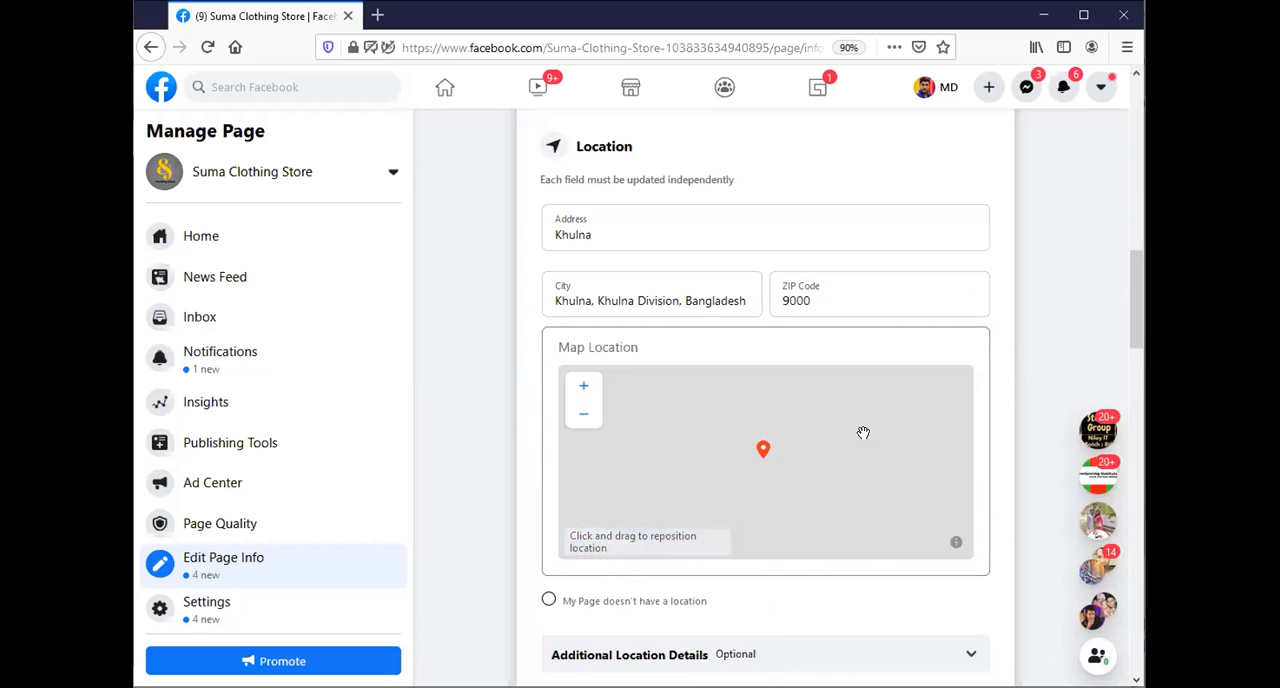
# Move the map pin from the area southwest of Mongolia down to just south of Siliguri, near Bangladesh's northern border.
pyautogui.click(581, 423)
pyautogui.click(582, 425)
pyautogui.click(582, 425)
pyautogui.click(581, 424)
pyautogui.click(581, 424)
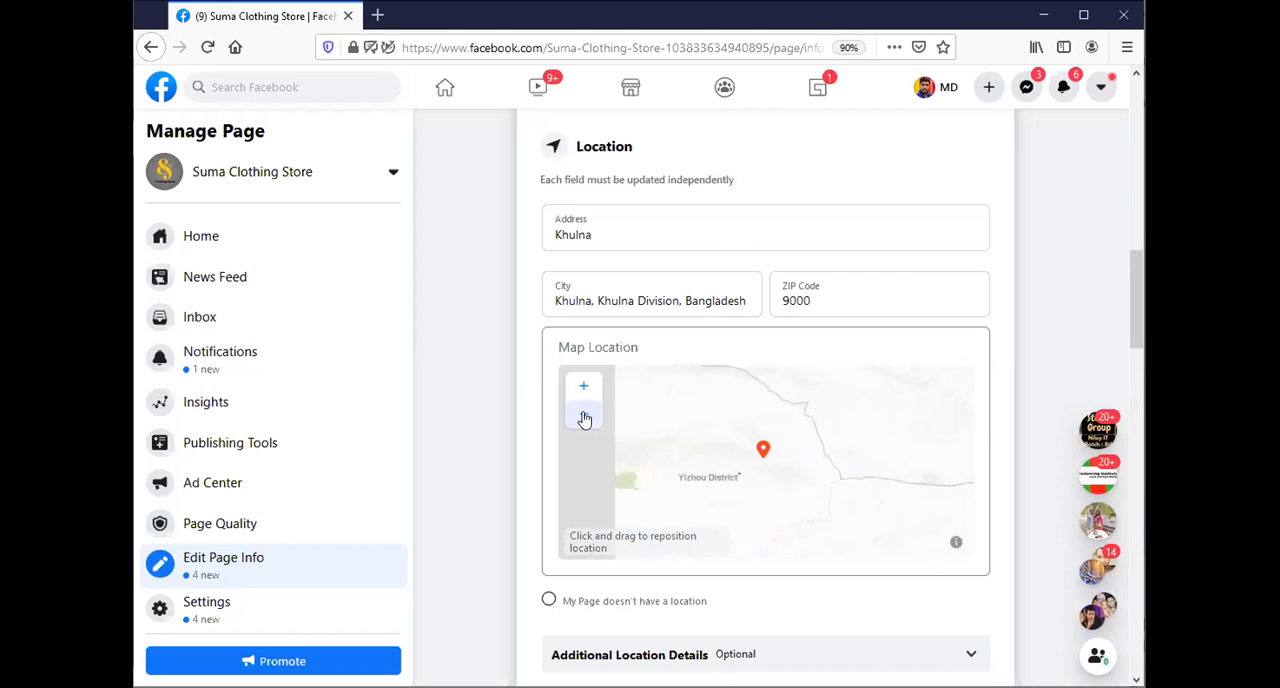
pyautogui.click(584, 419)
pyautogui.click(590, 418)
pyautogui.click(597, 416)
pyautogui.click(597, 416)
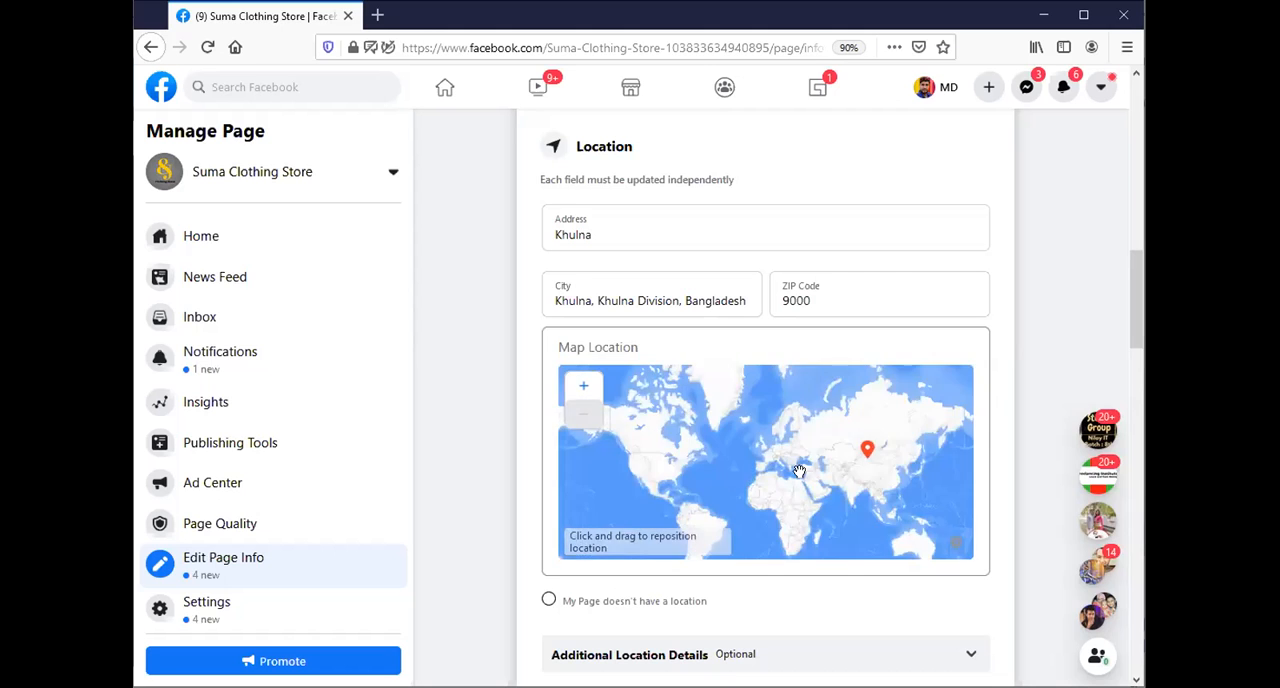
pyautogui.scroll(2, 762, 460)
pyautogui.moveTo(861, 466); pyautogui.dragTo(611, 451)
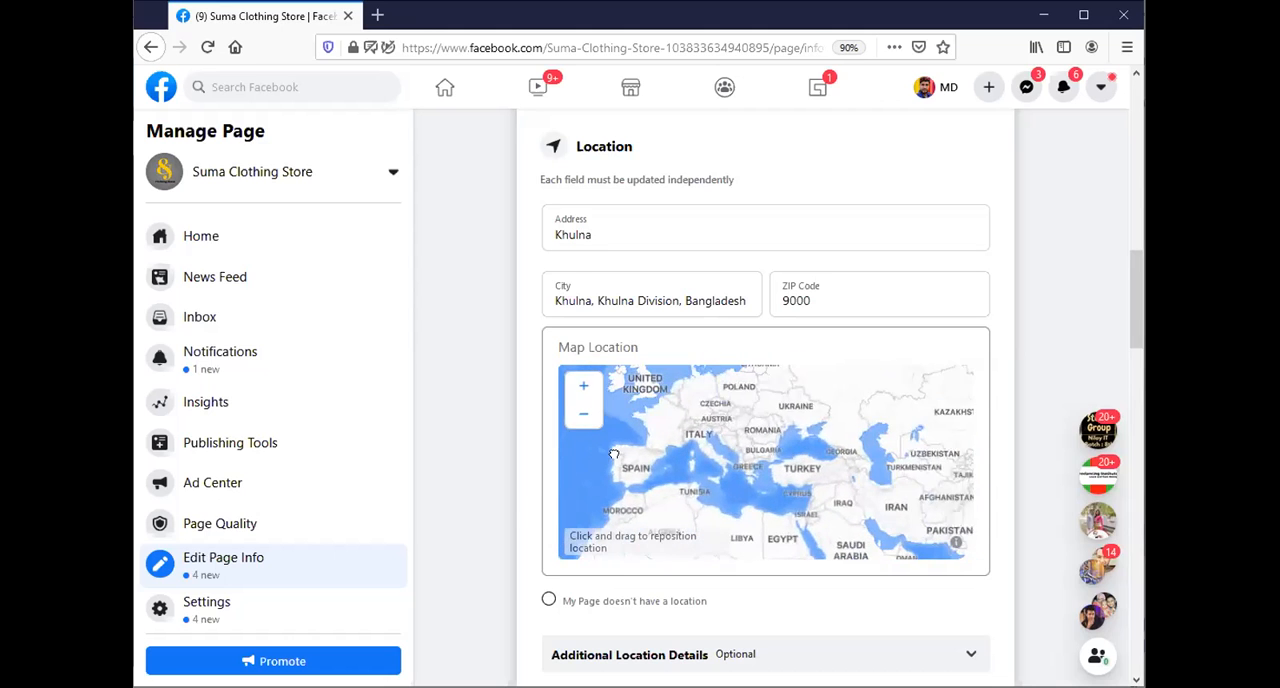
pyautogui.moveTo(861, 455); pyautogui.dragTo(809, 455)
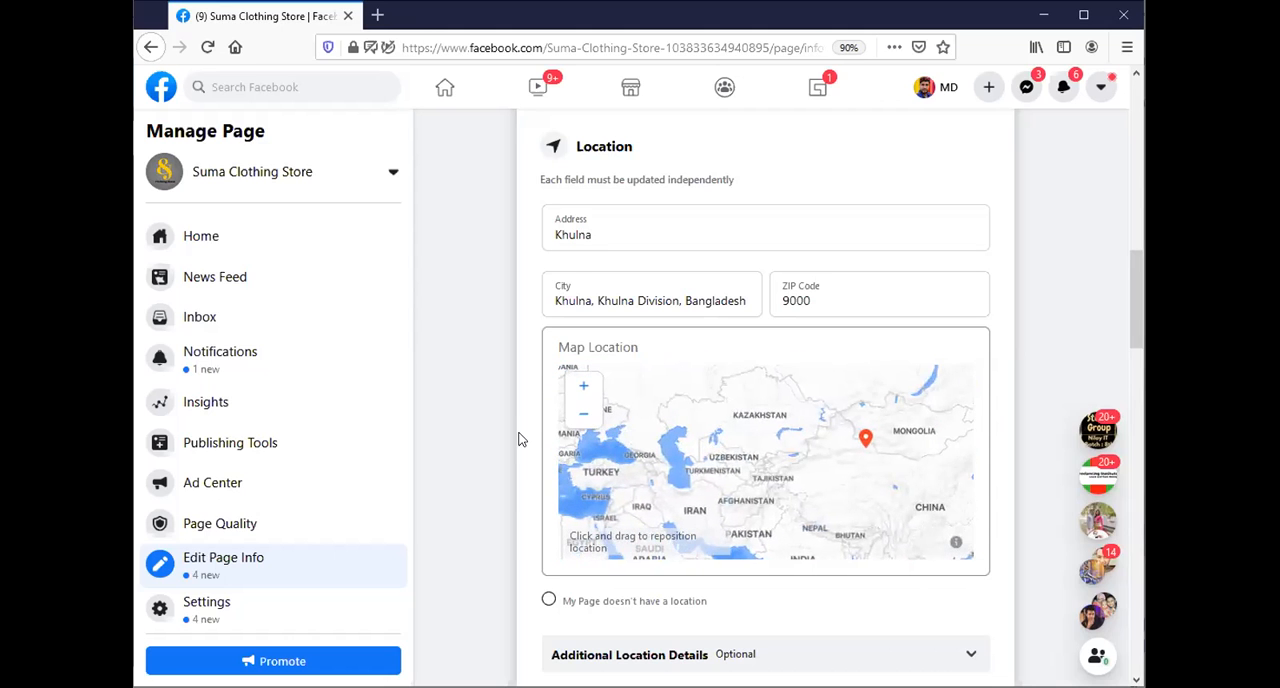
pyautogui.click(584, 418)
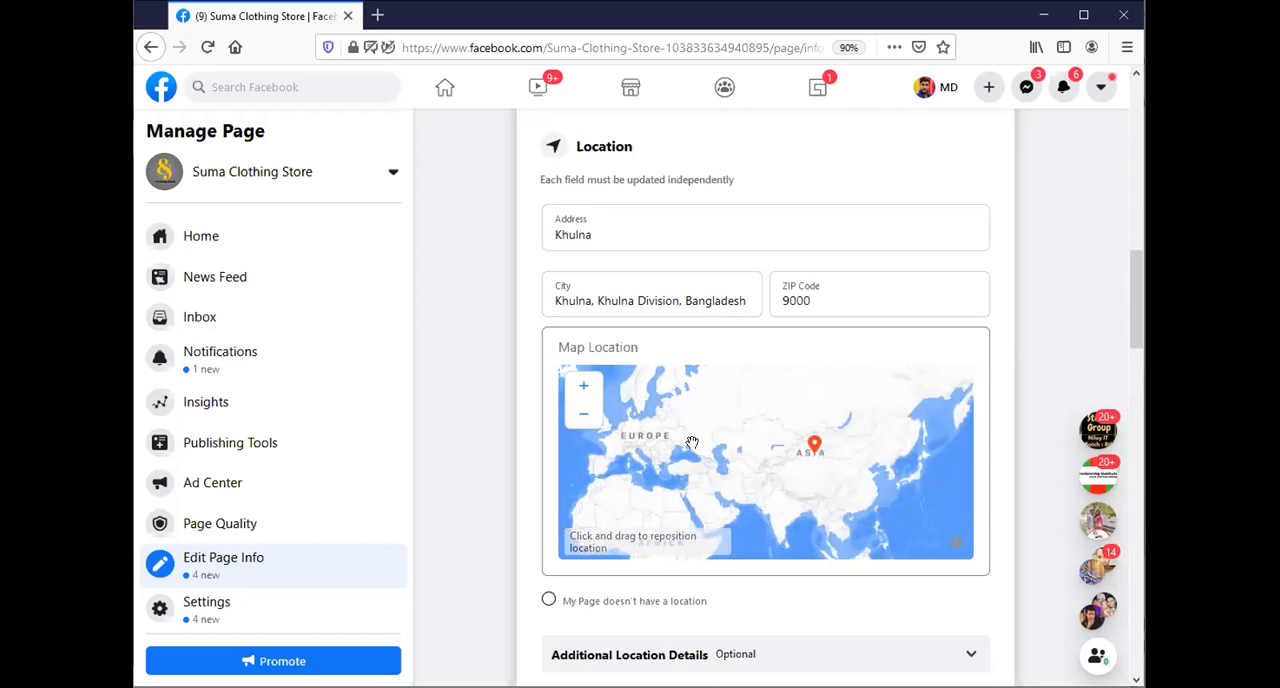
pyautogui.scroll(1, 792, 457)
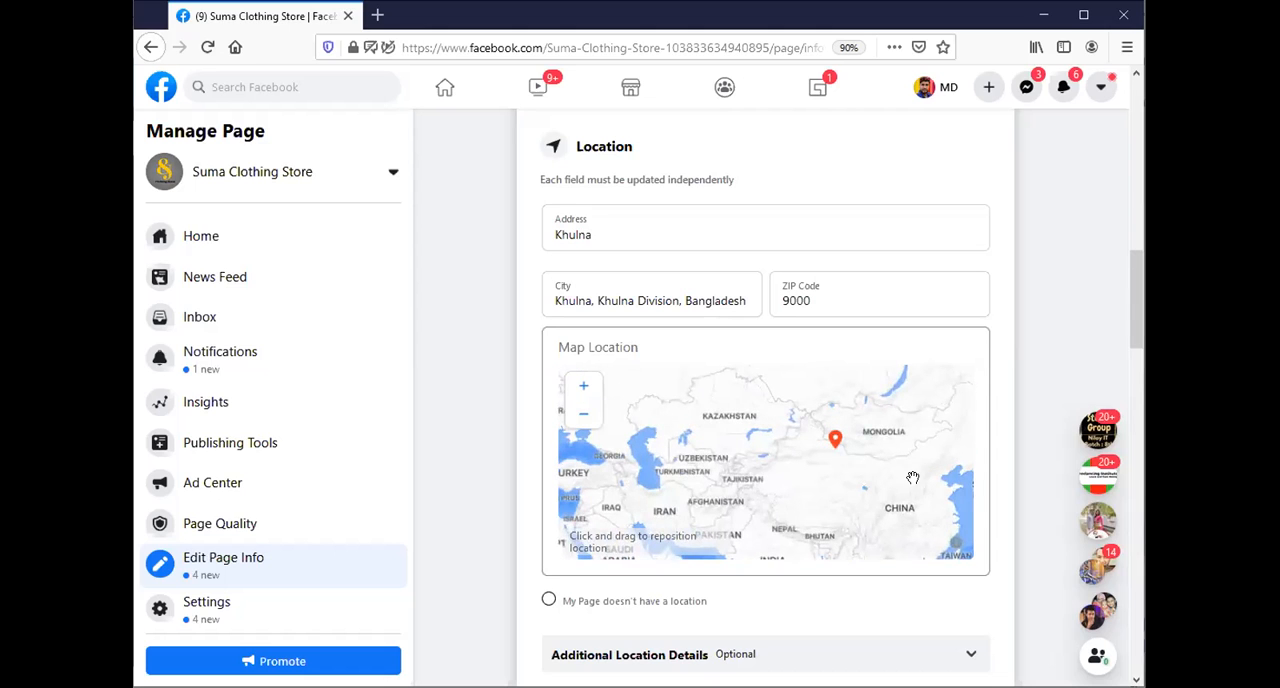
pyautogui.moveTo(857, 492); pyautogui.dragTo(806, 477)
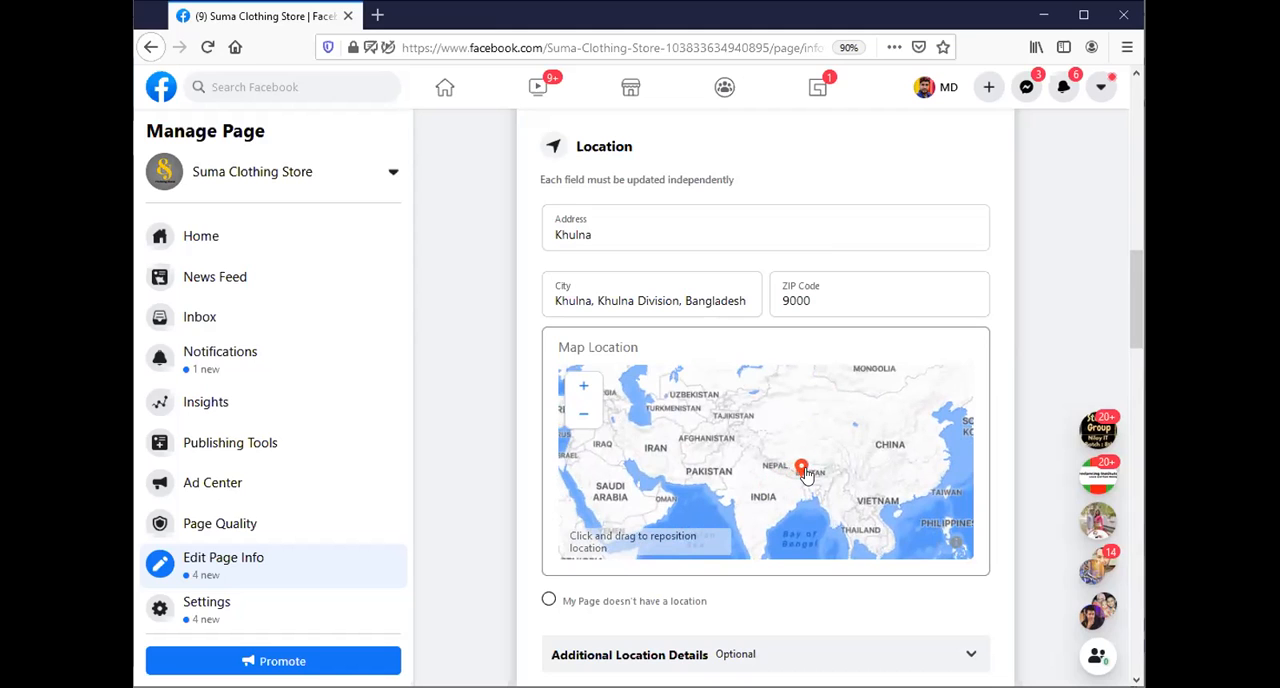
# Move the map pin southward from near Siliguri into Bangladesh, just above the country's label.
pyautogui.click(584, 418)
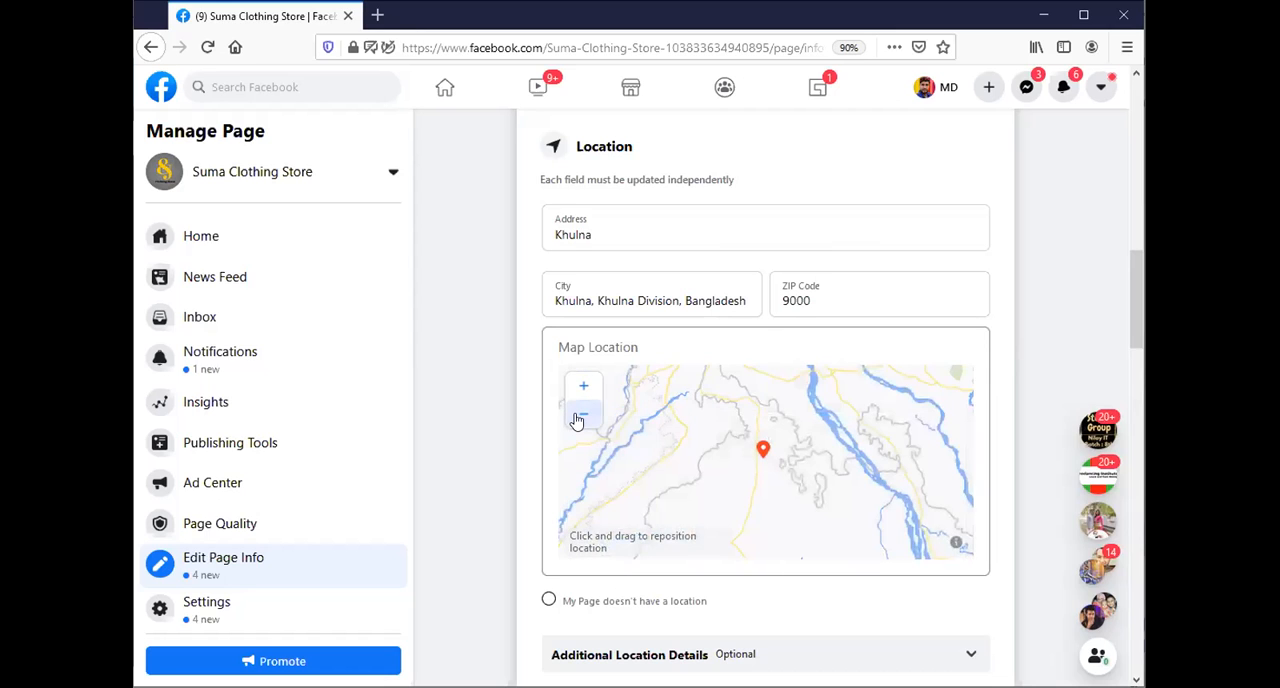
pyautogui.click(576, 419)
pyautogui.click(574, 418)
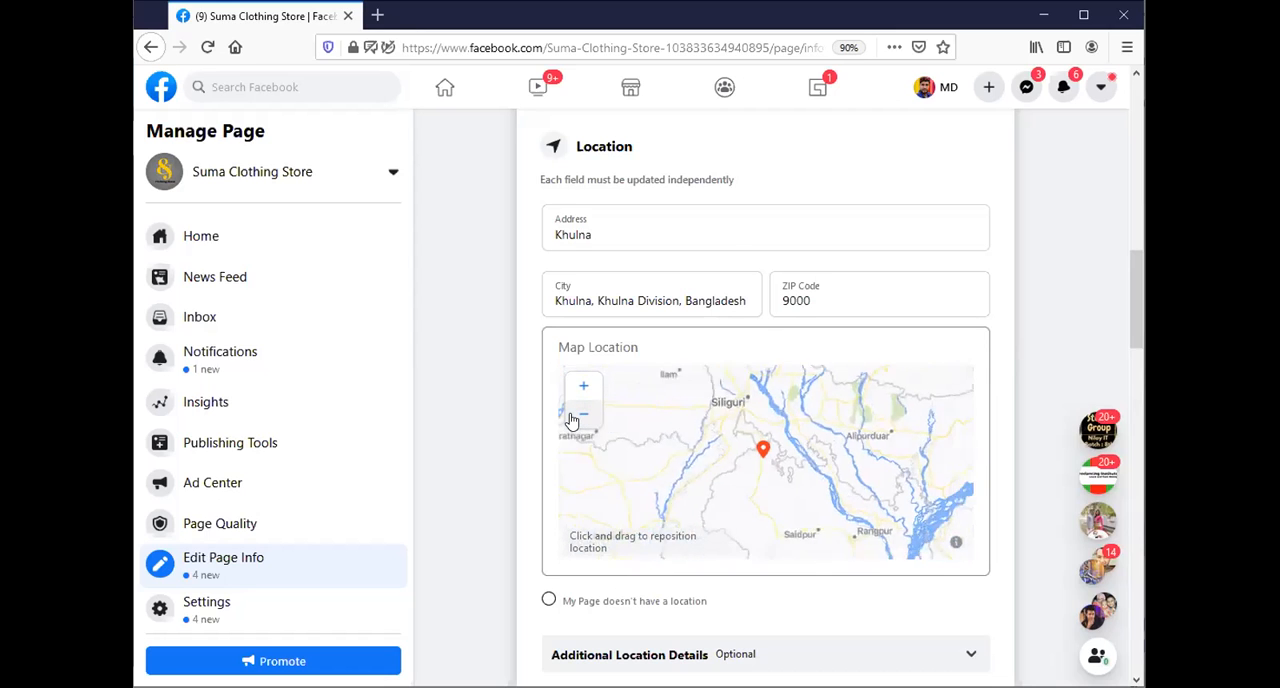
pyautogui.click(574, 418)
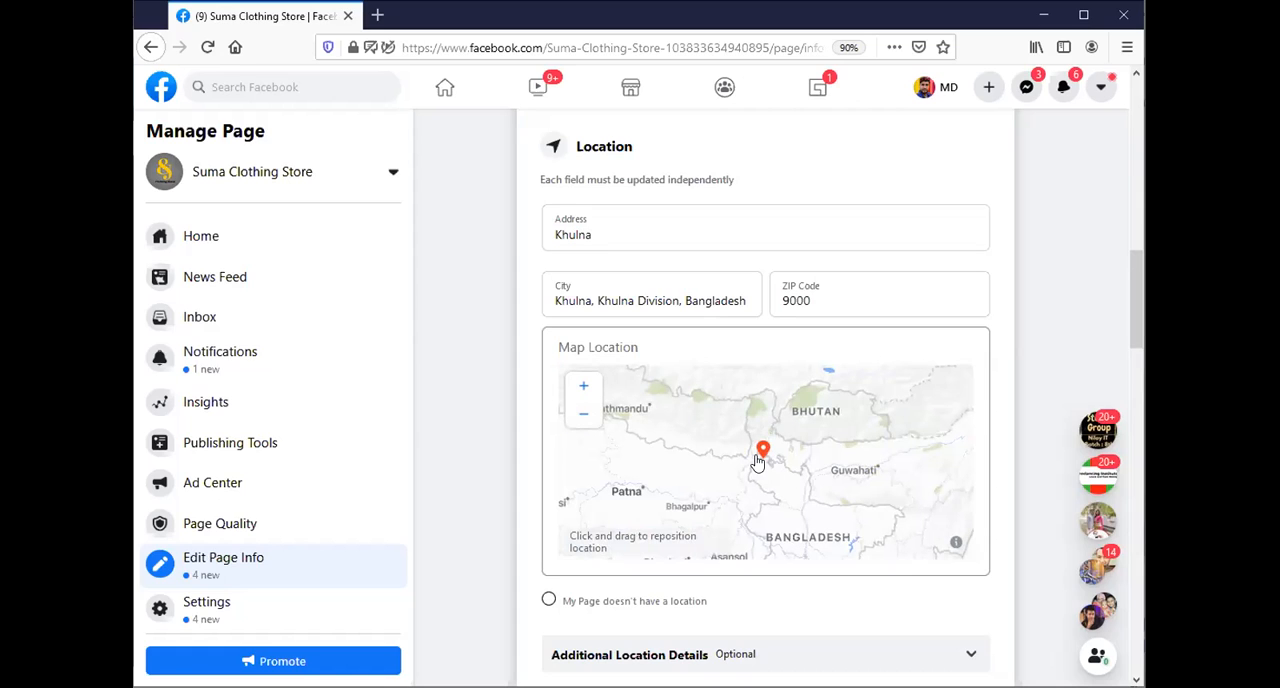
pyautogui.moveTo(759, 457); pyautogui.dragTo(793, 536)
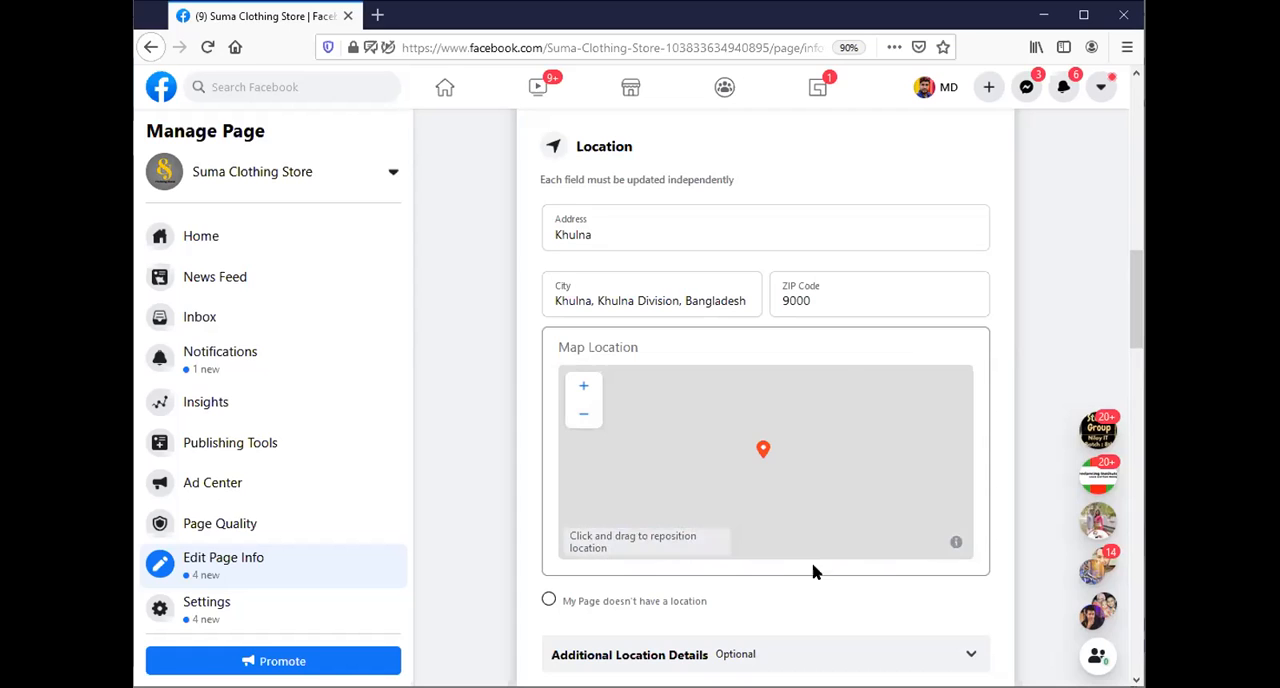
# Move the map pin south across Bangladesh to a spot southwest of Khulna.
pyautogui.click(586, 416)
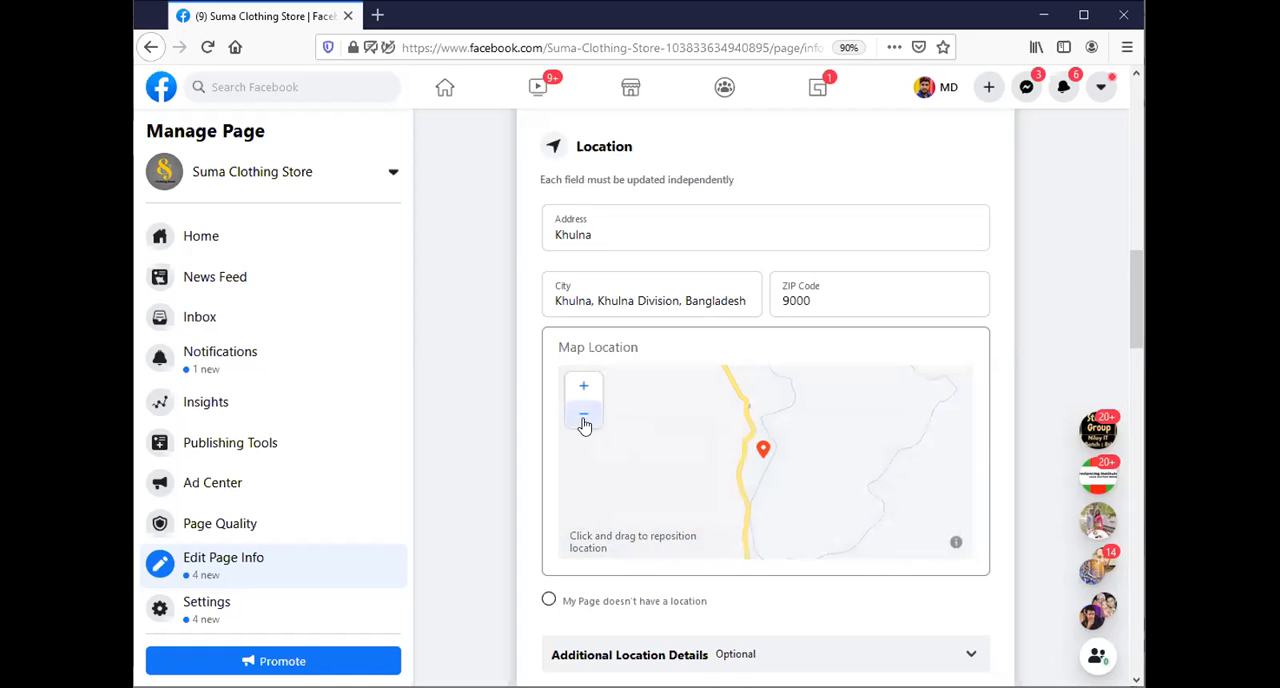
pyautogui.click(583, 416)
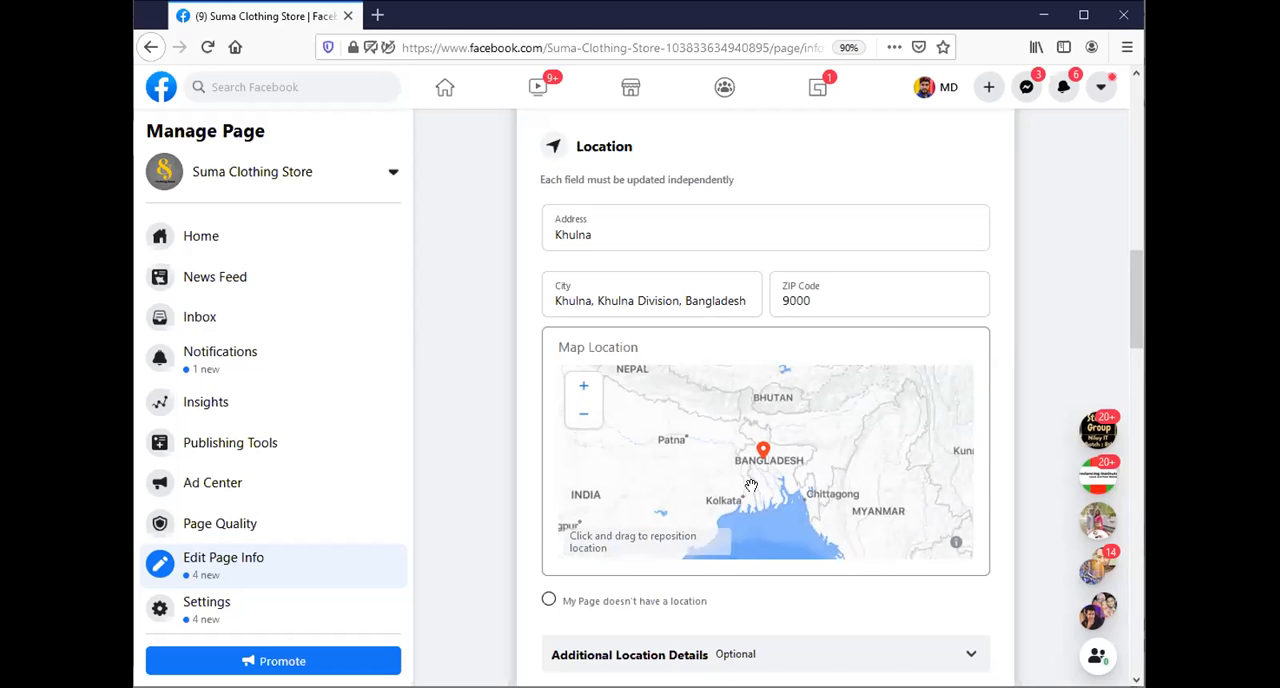
pyautogui.scroll(4, 751, 486)
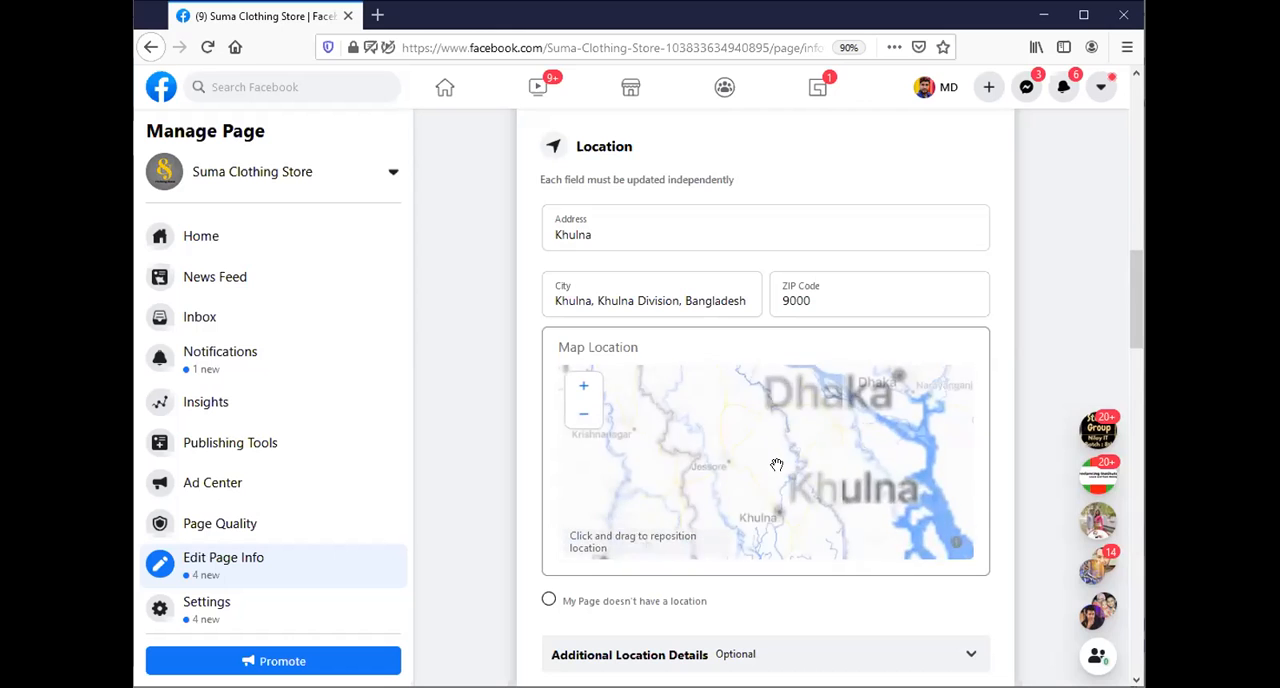
pyautogui.scroll(-1, 775, 466)
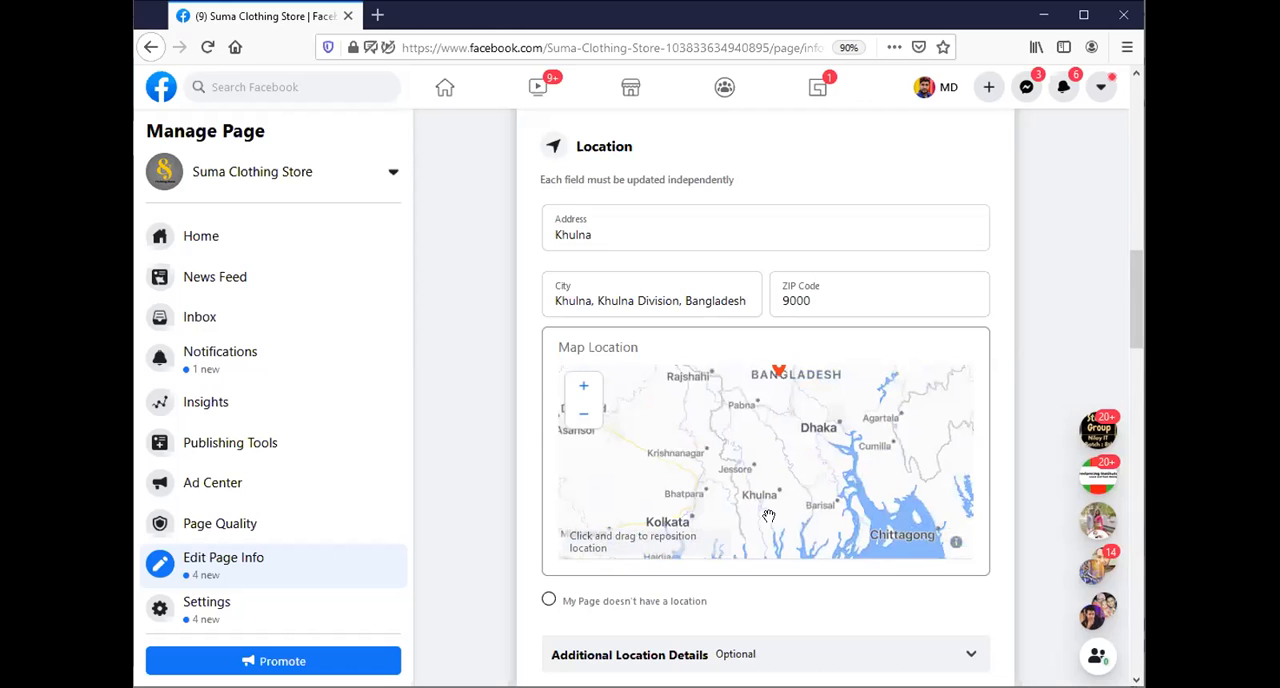
pyautogui.moveTo(846, 428); pyautogui.dragTo(852, 448)
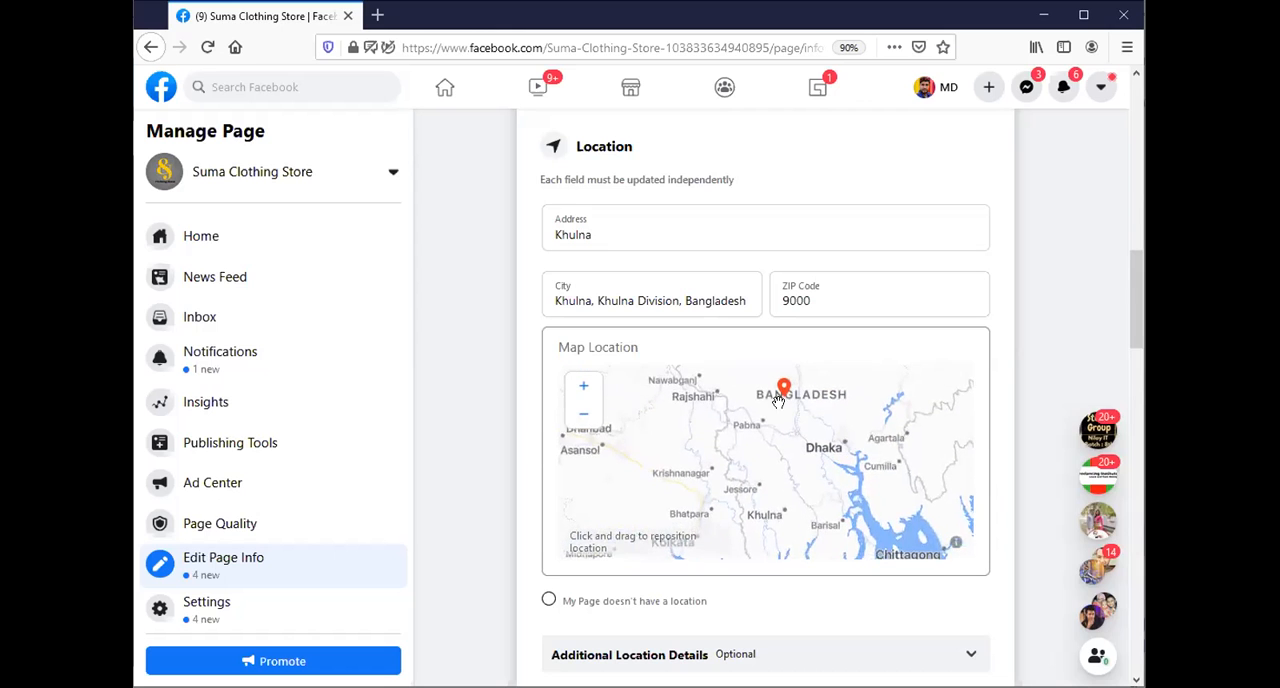
pyautogui.moveTo(779, 392); pyautogui.dragTo(752, 506)
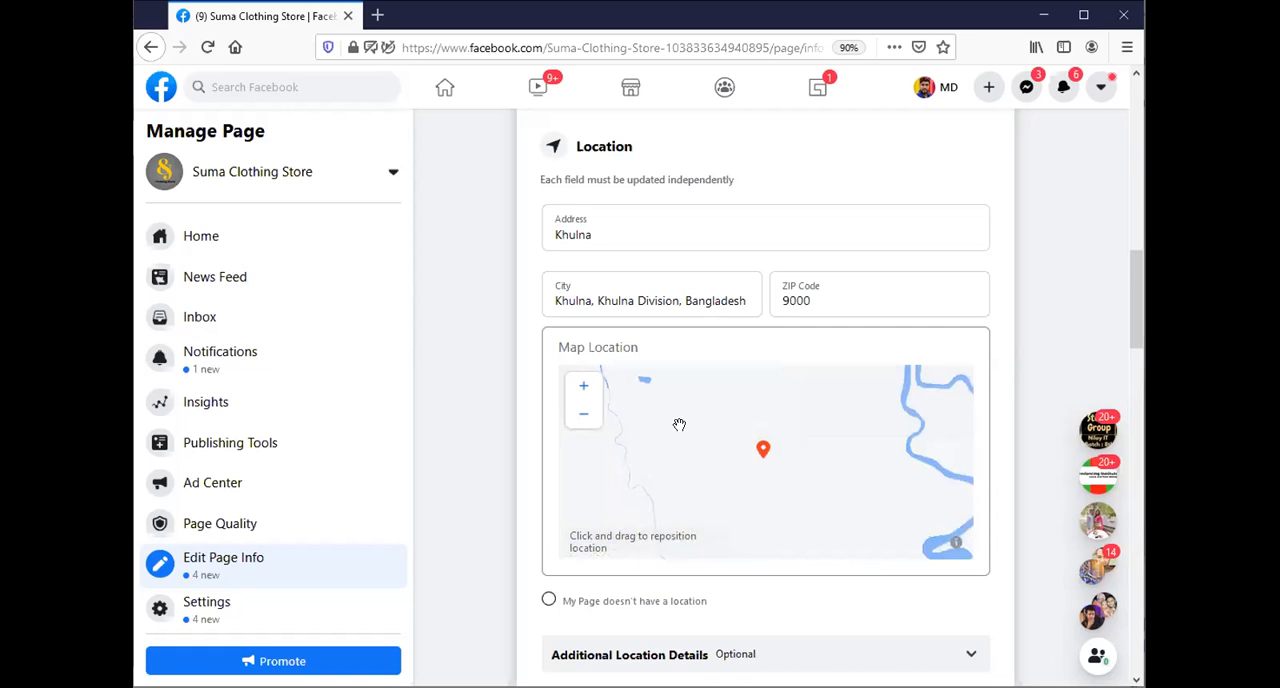
# Refine the map pin's position to the western outskirts of Khulna and check its surroundings.
pyautogui.click(583, 415)
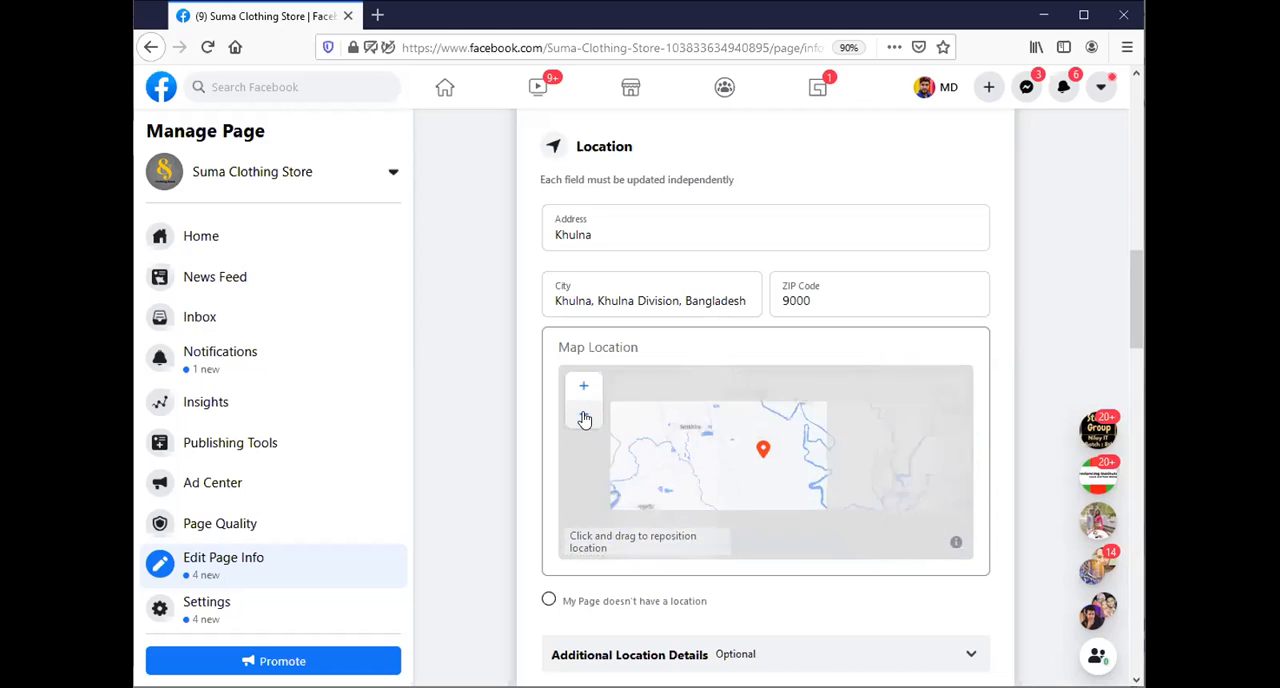
pyautogui.click(583, 415)
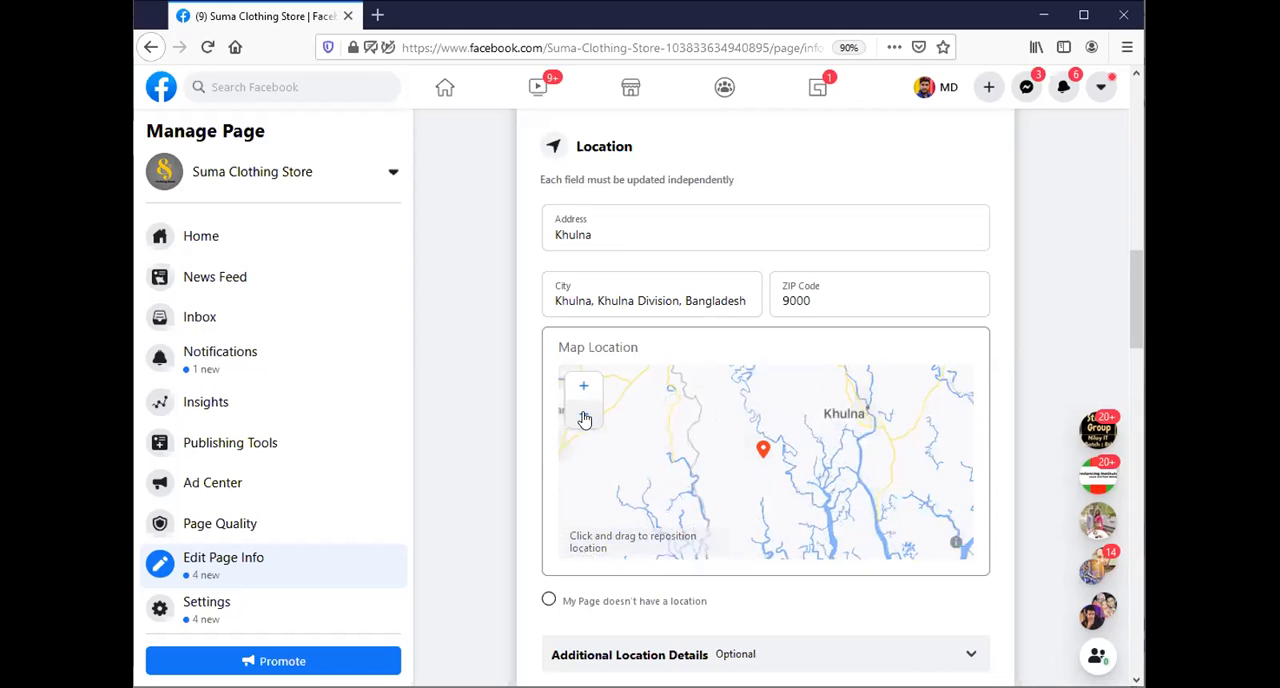
pyautogui.moveTo(761, 455); pyautogui.dragTo(845, 414)
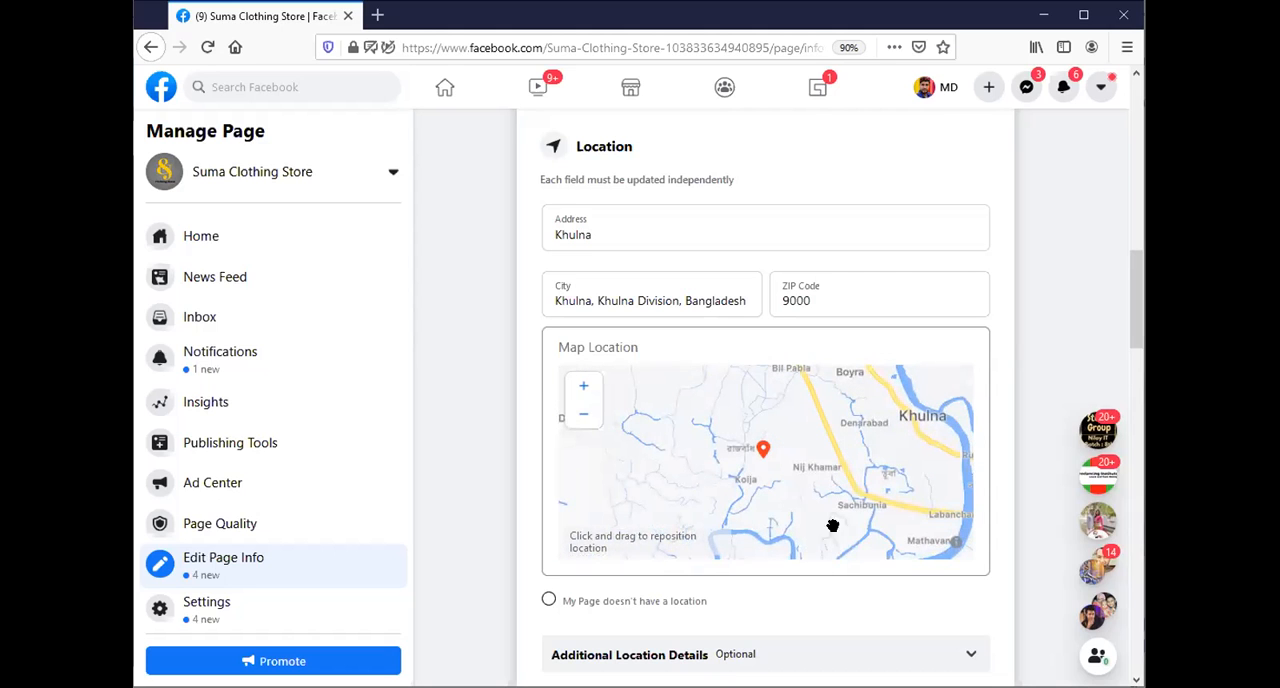
pyautogui.scroll(-1, 722, 443)
pyautogui.scroll(1, 742, 481)
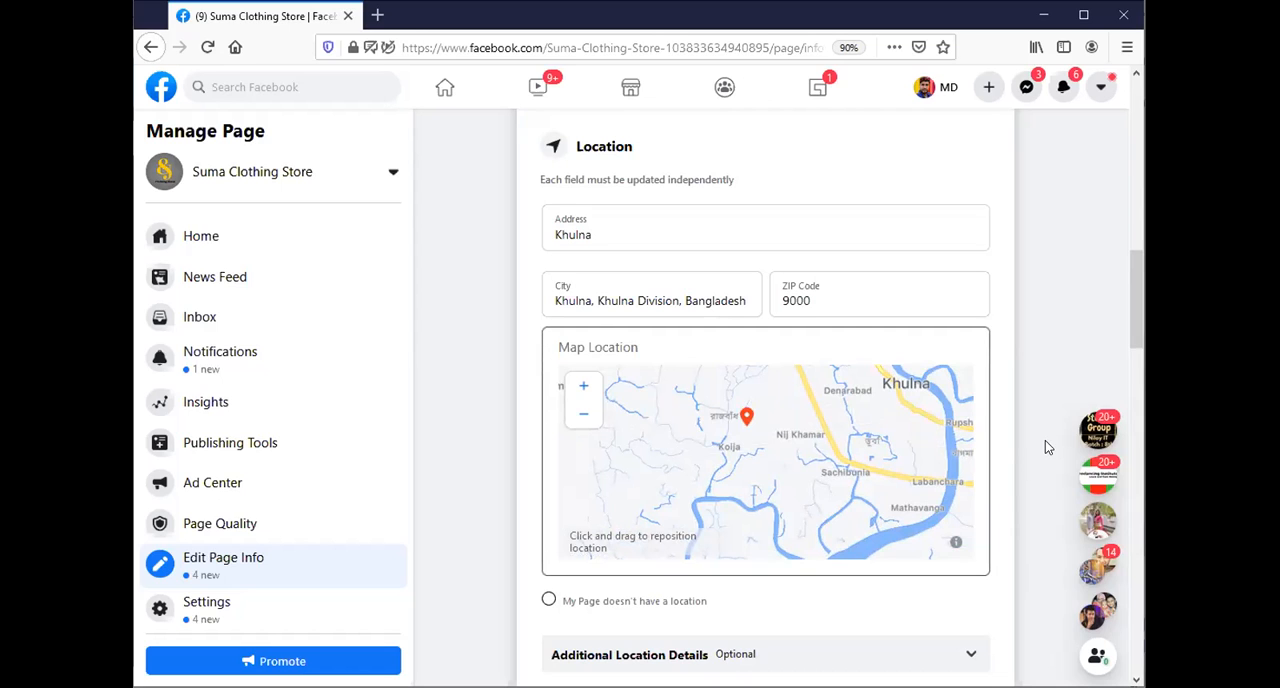
pyautogui.scroll(-3, 1046, 442)
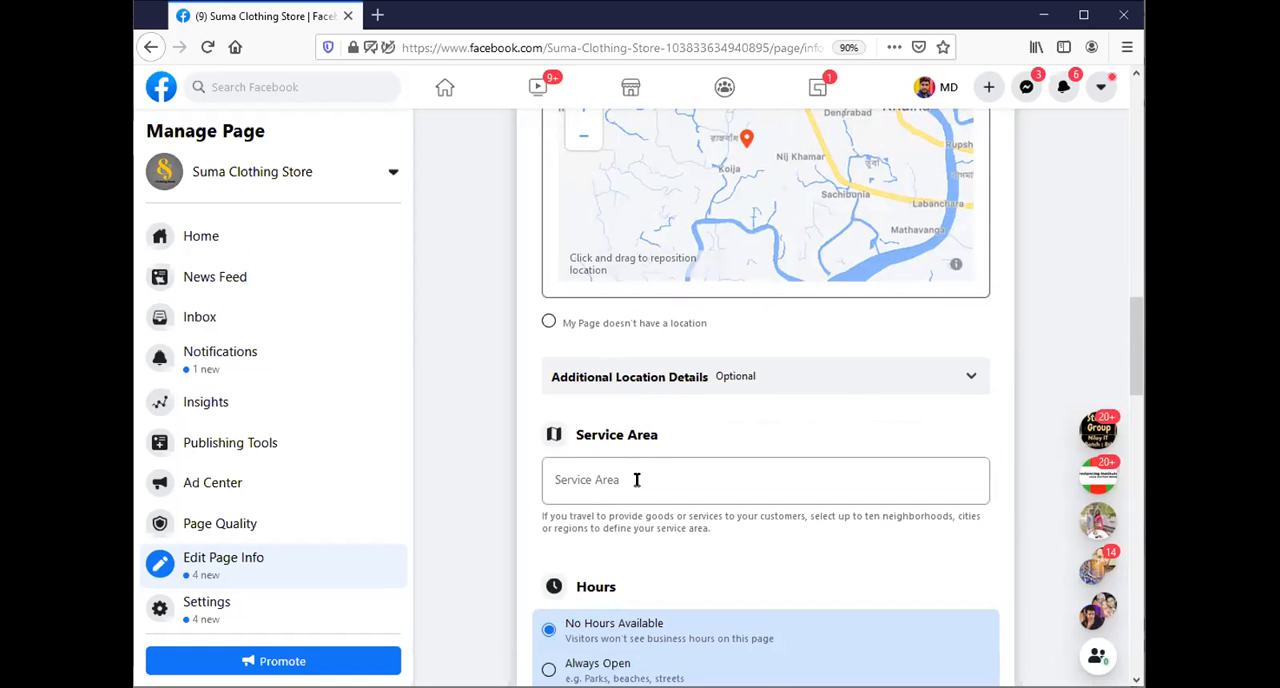
pyautogui.click(605, 468)
pyautogui.write('All Ba')
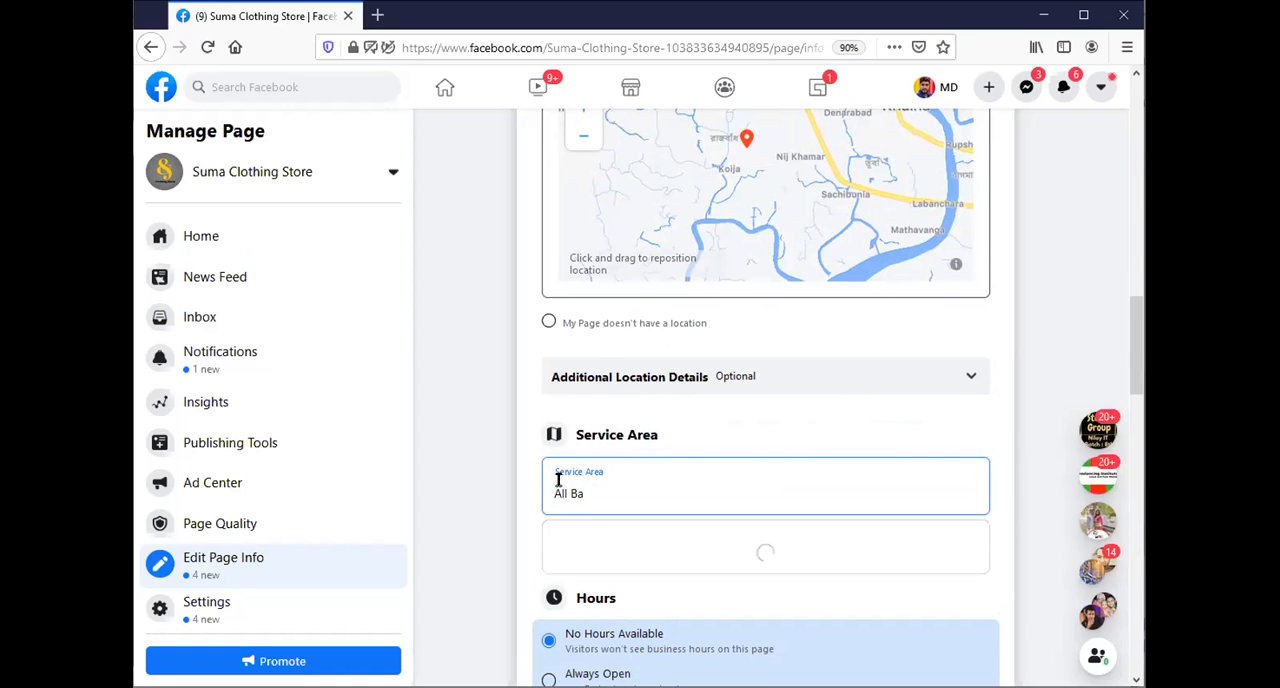
pyautogui.write('ngladesh')
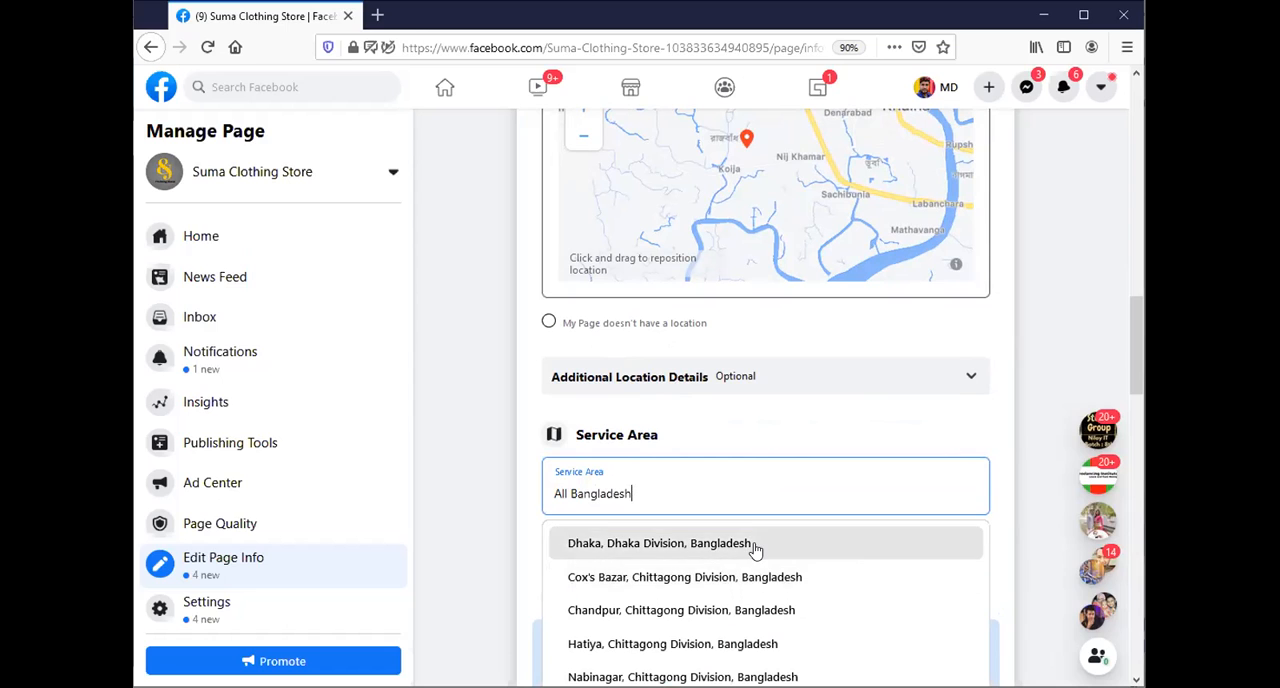
pyautogui.hotkey('ctrl', 'a')
pyautogui.press('BackSpace')
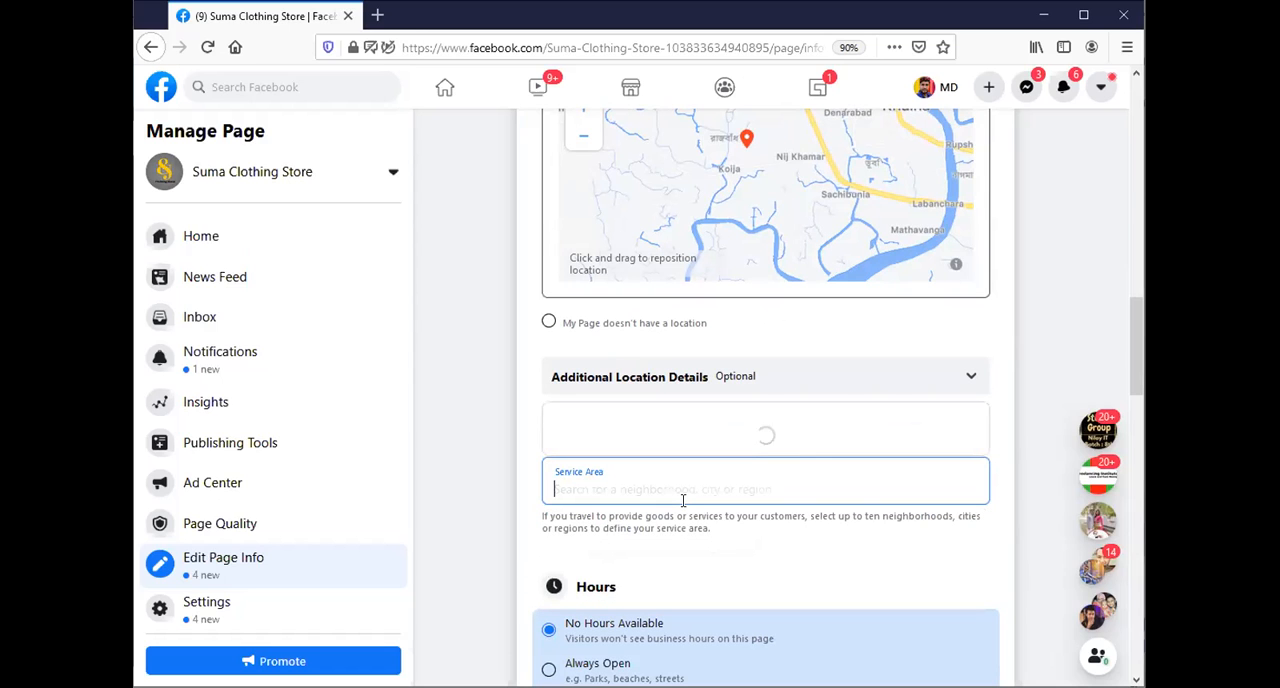
# Add Khulna, Khulna Division, Bangladesh as the page's service area.
pyautogui.write('Kh')
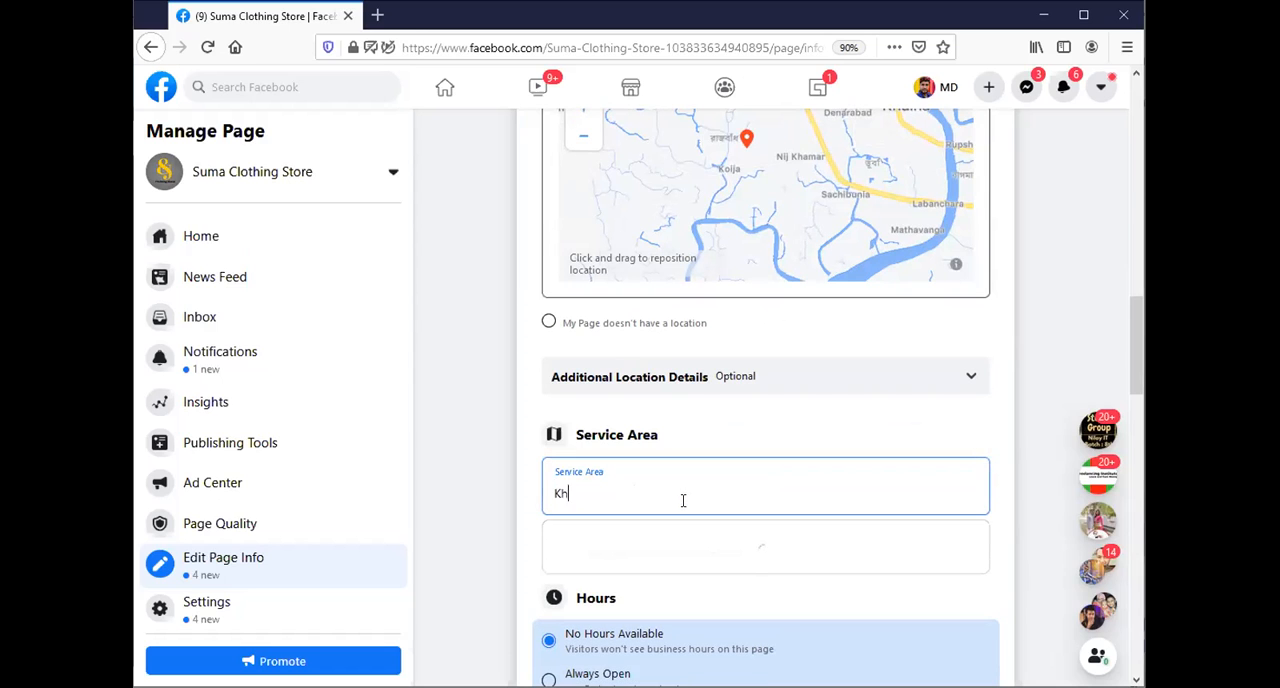
pyautogui.write('ulna')
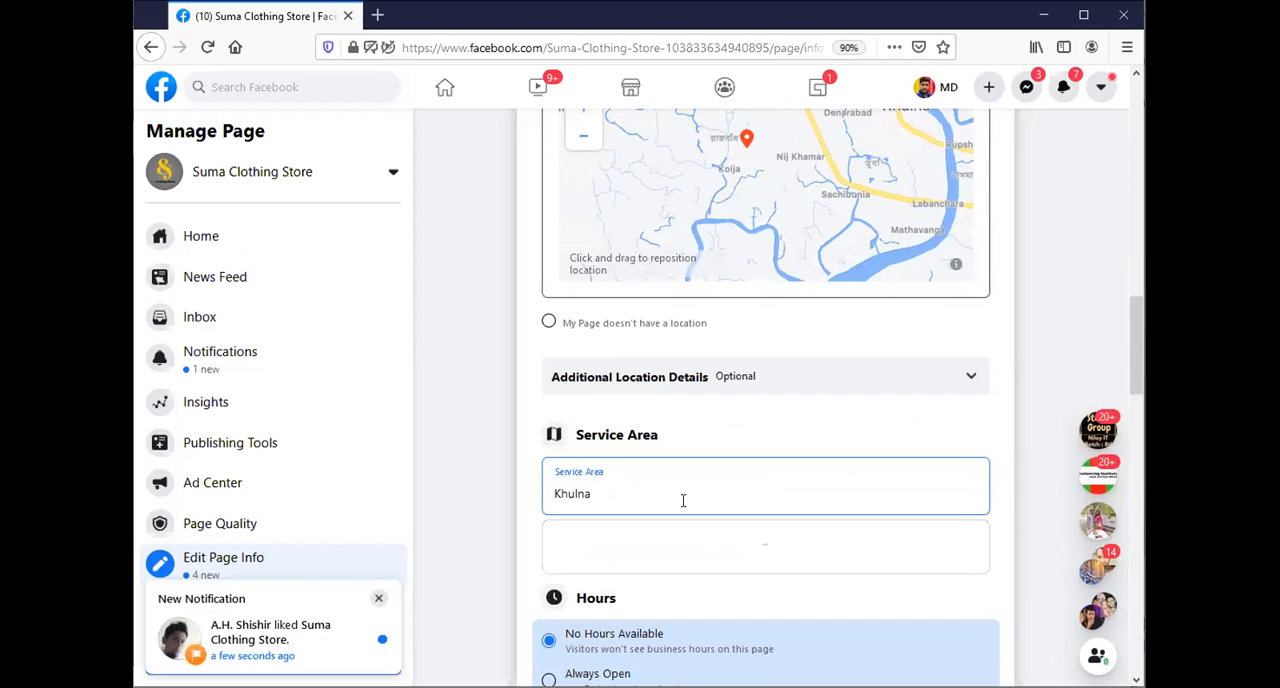
pyautogui.click(703, 545)
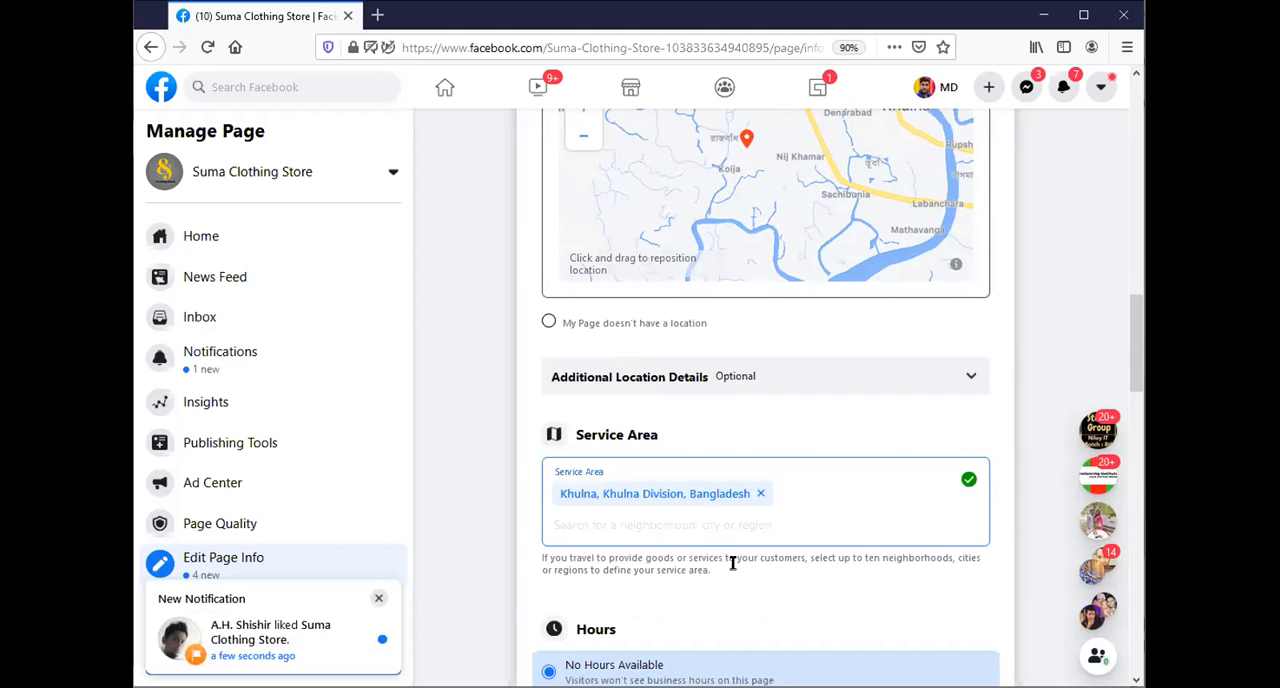
# Set the page's business hours to Always Open.
pyautogui.scroll(-1, 701, 545)
pyautogui.scroll(-1, 700, 545)
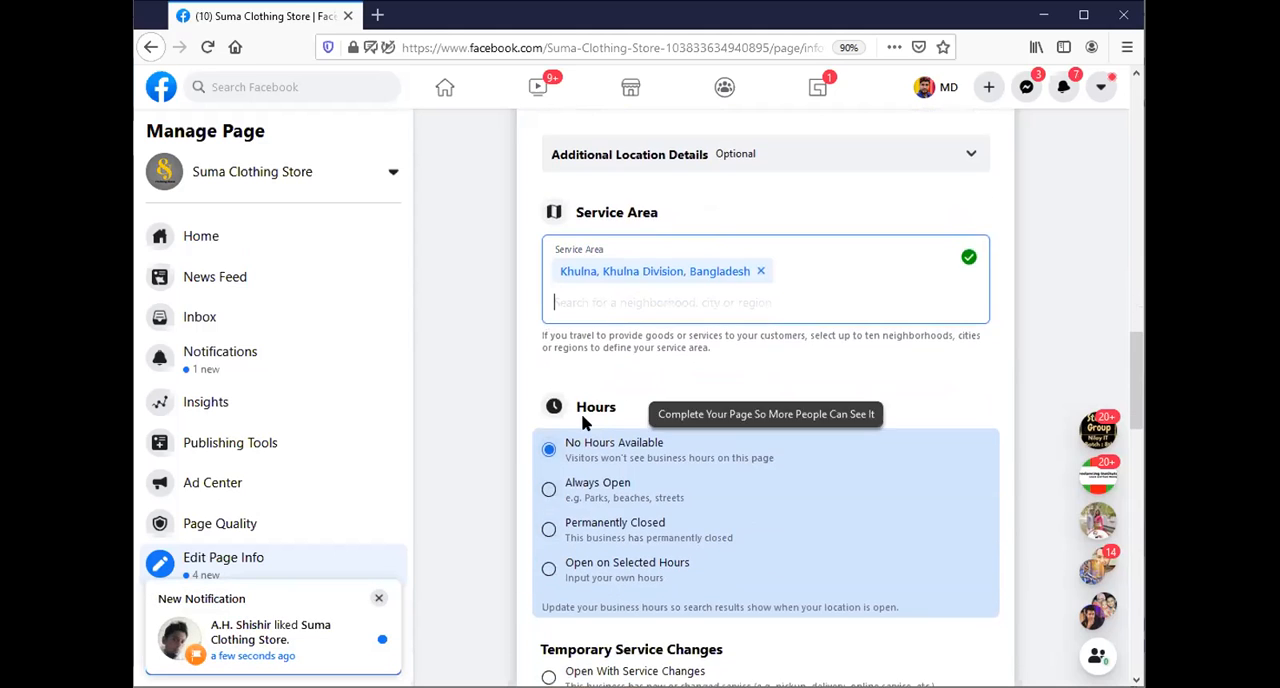
pyautogui.click(548, 490)
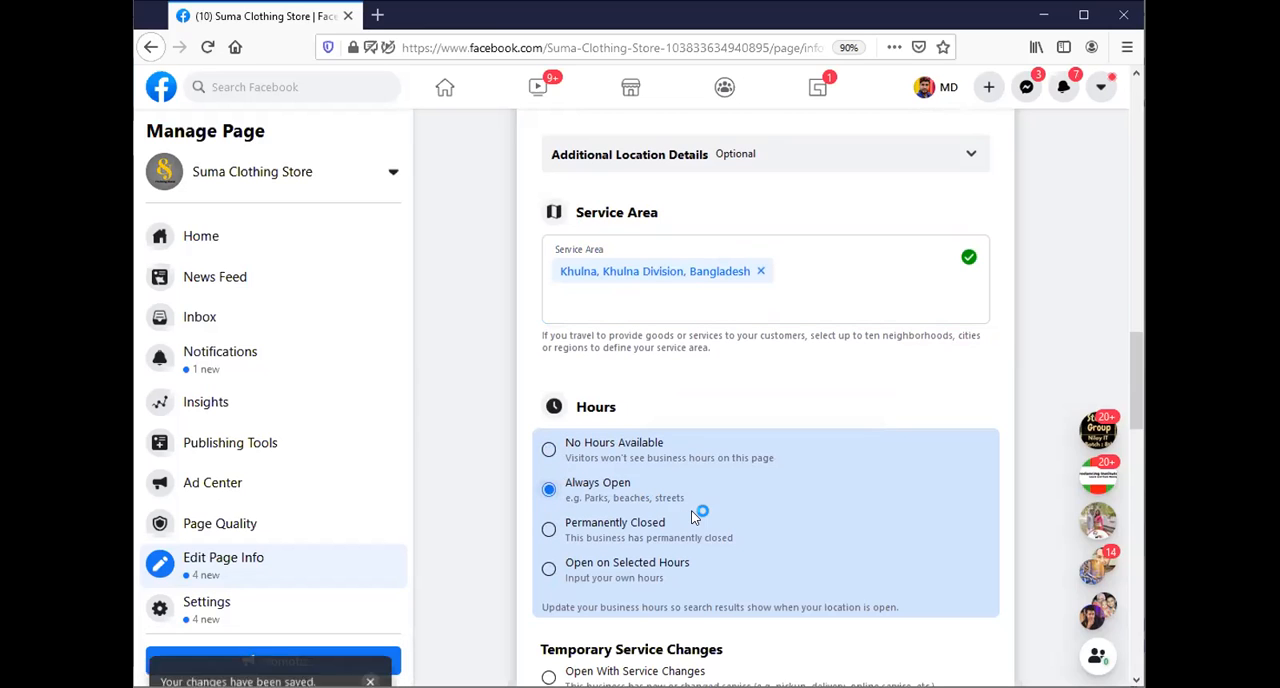
# Look through the remaining page info sections, from temporary service changes and COVID-19 updates to price range and other accounts.
pyautogui.scroll(-1, 695, 513)
pyautogui.scroll(-1, 697, 515)
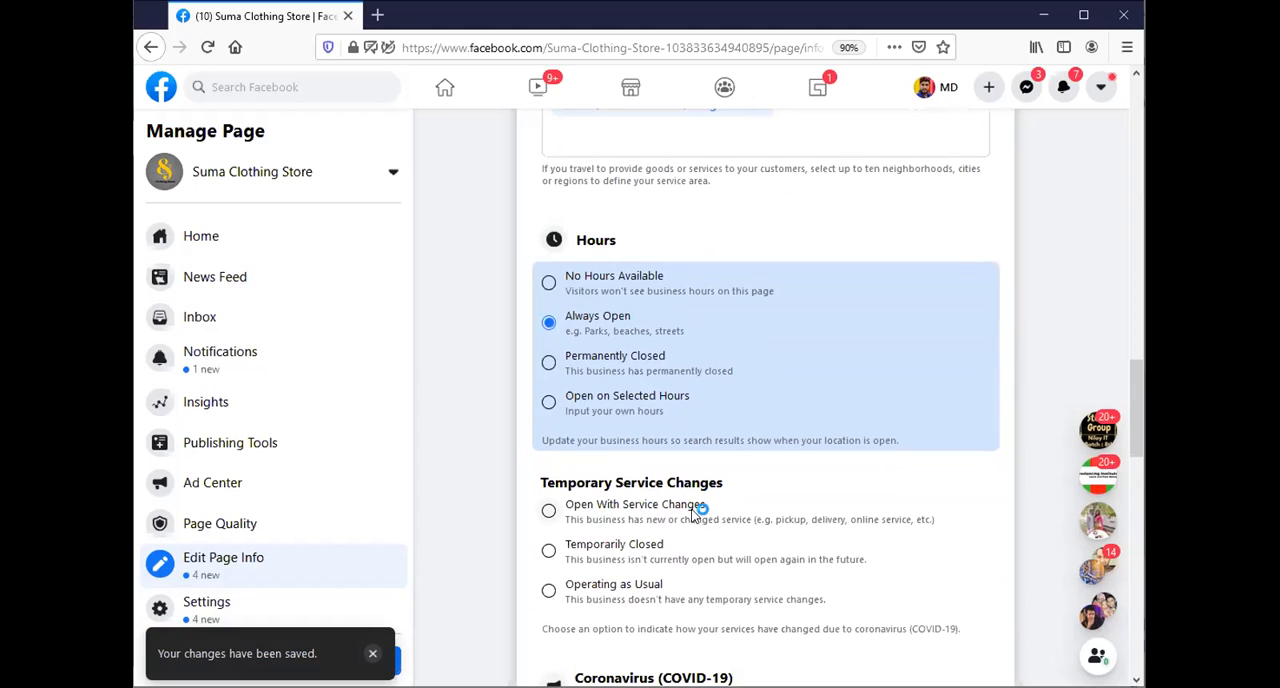
pyautogui.scroll(-3, 757, 517)
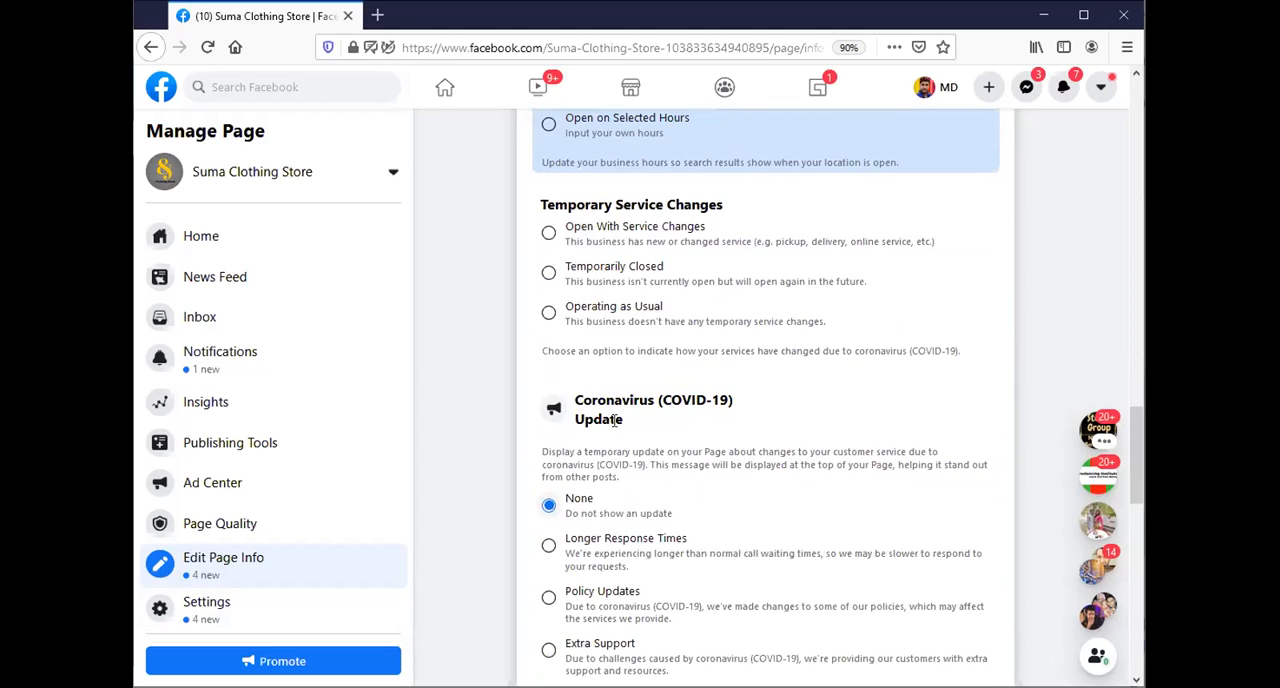
pyautogui.scroll(-3, 675, 508)
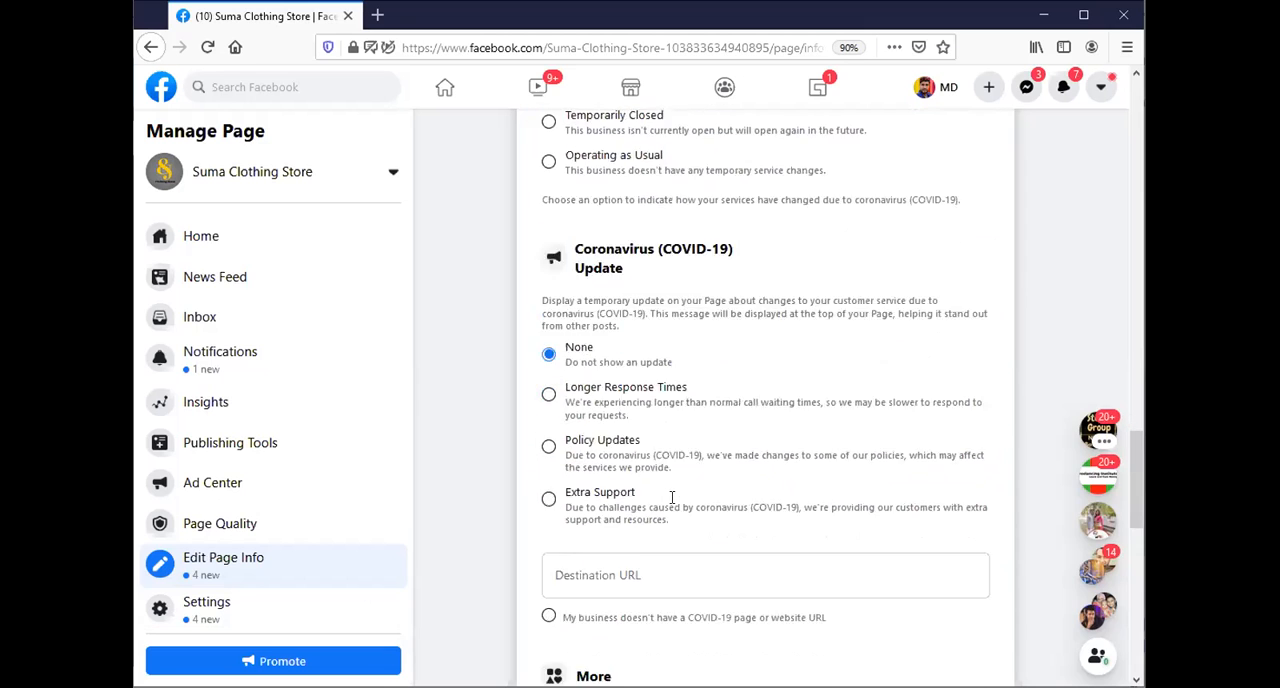
pyautogui.scroll(-1, 664, 505)
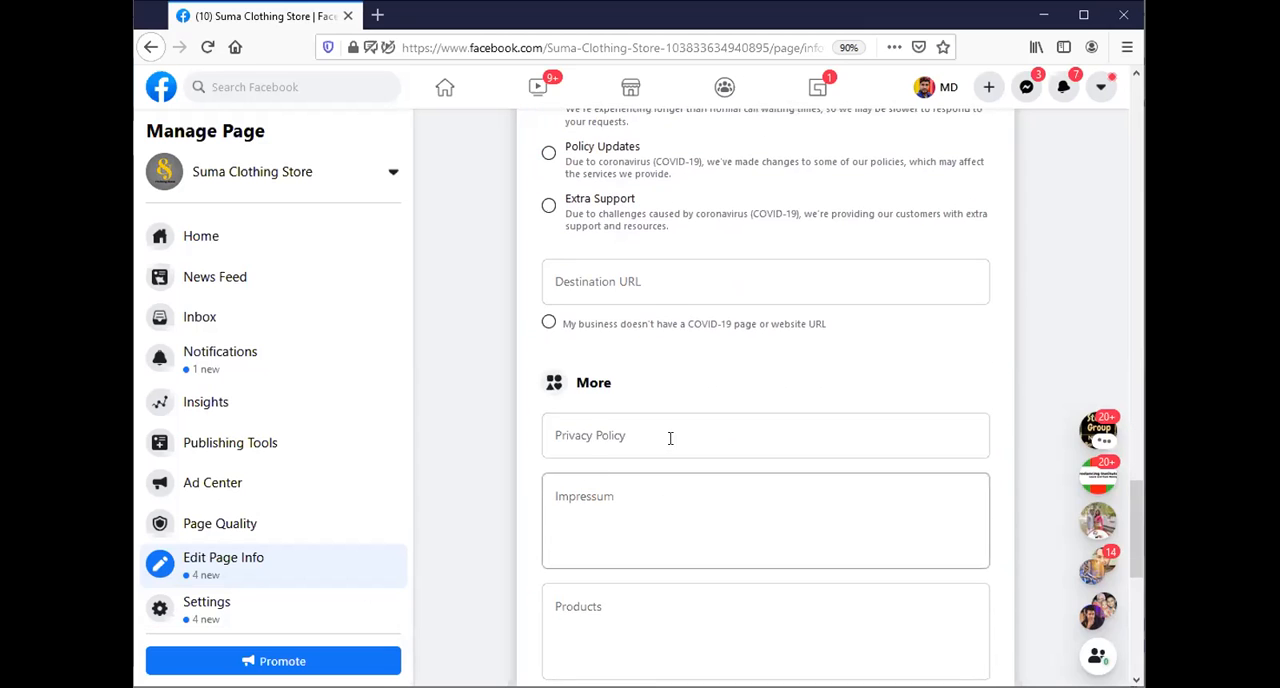
pyautogui.scroll(-5, 709, 500)
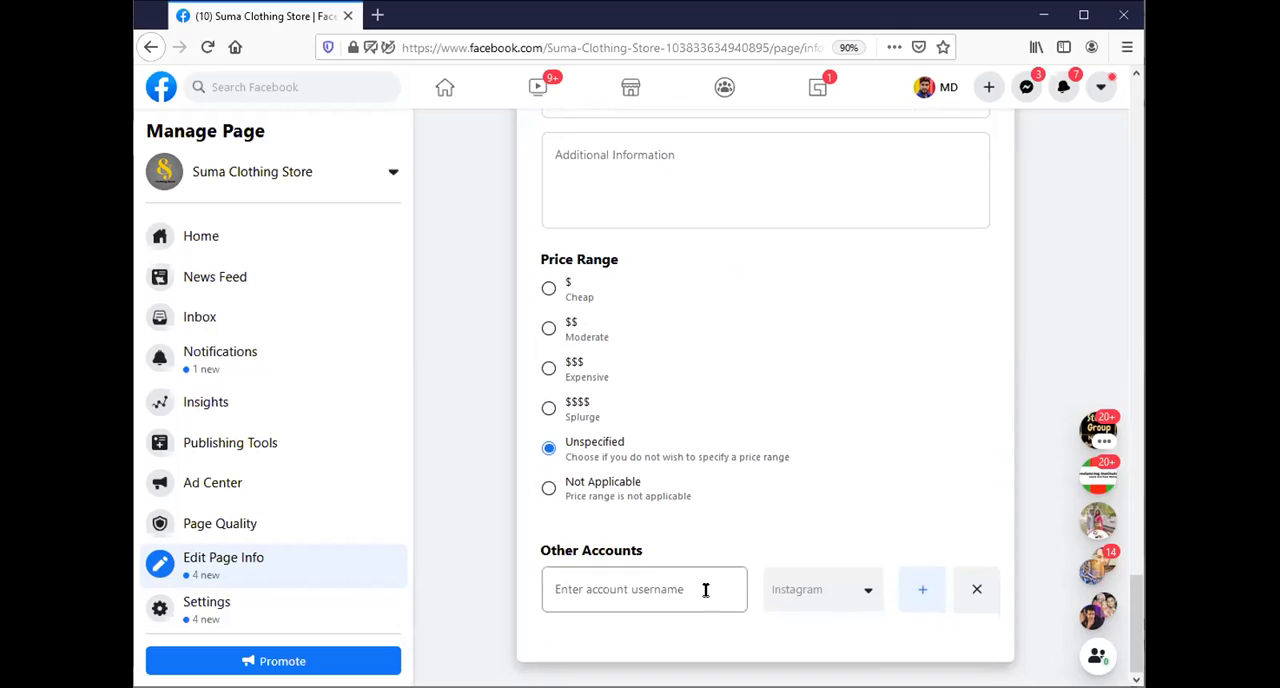
pyautogui.scroll(10, 741, 576)
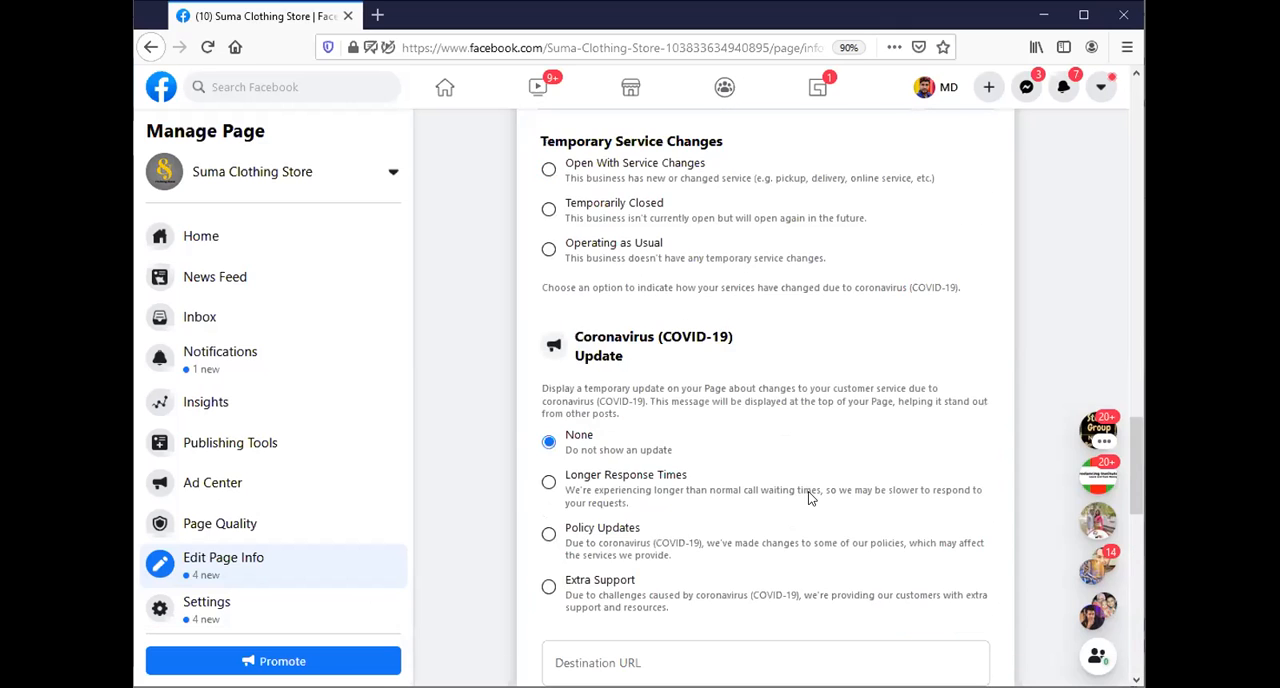
pyautogui.scroll(5, 810, 497)
pyautogui.scroll(8, 806, 491)
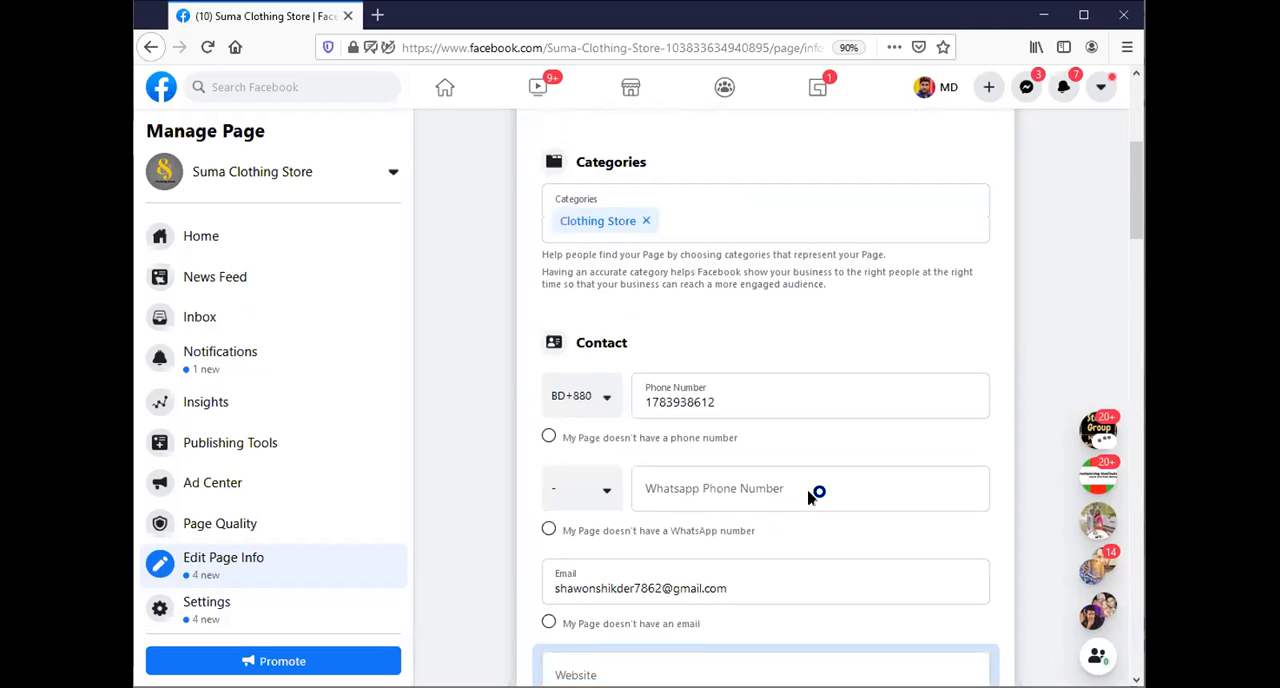
pyautogui.scroll(2, 810, 498)
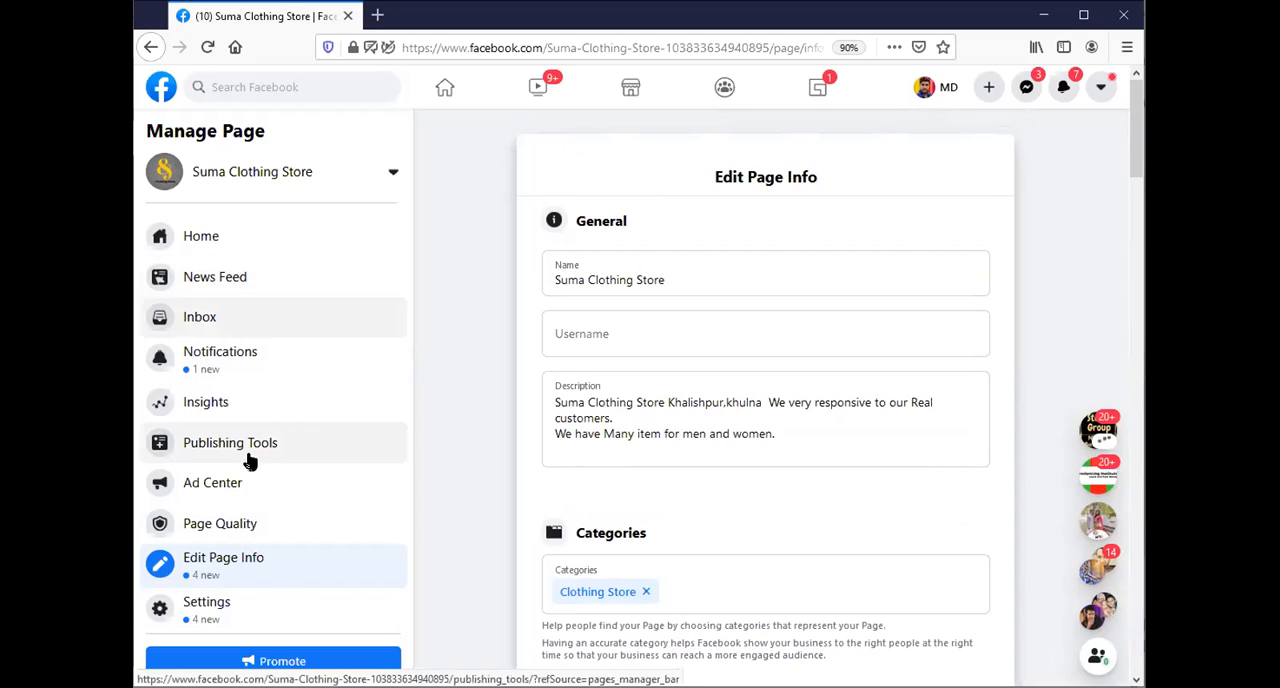
# View the page's separate News Feed and dismiss its introduction.
pyautogui.click(241, 285)
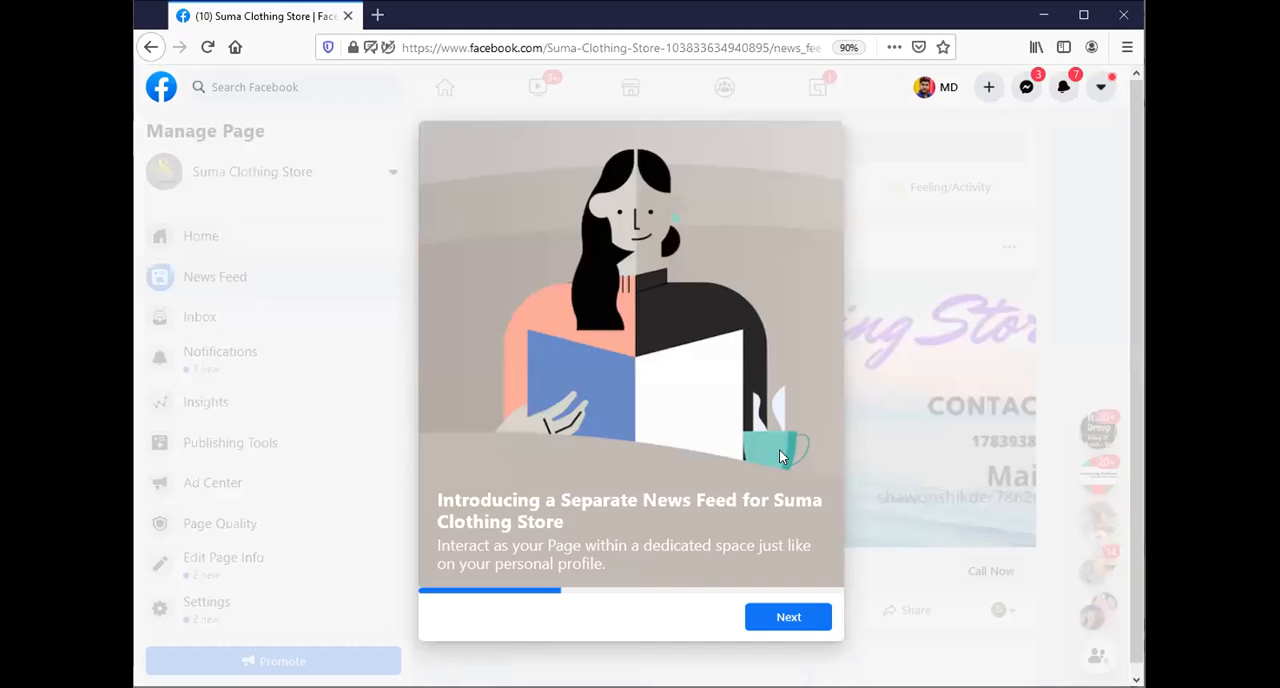
pyautogui.click(789, 617)
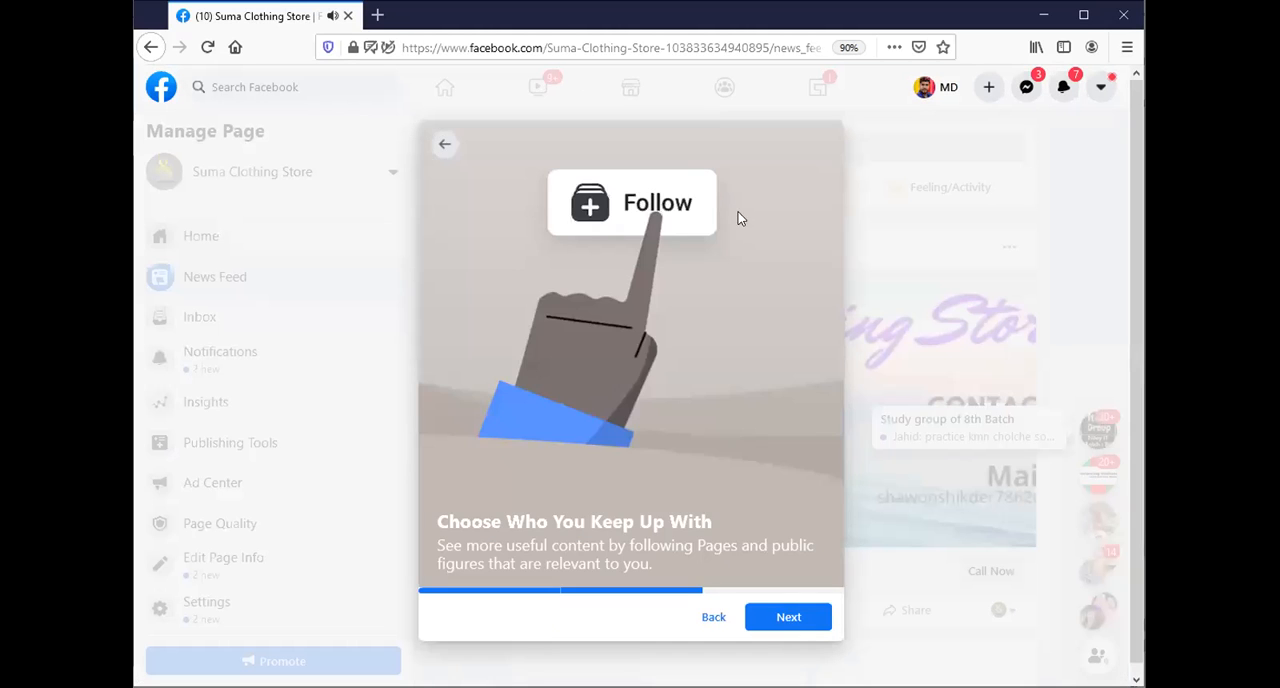
pyautogui.click(440, 146)
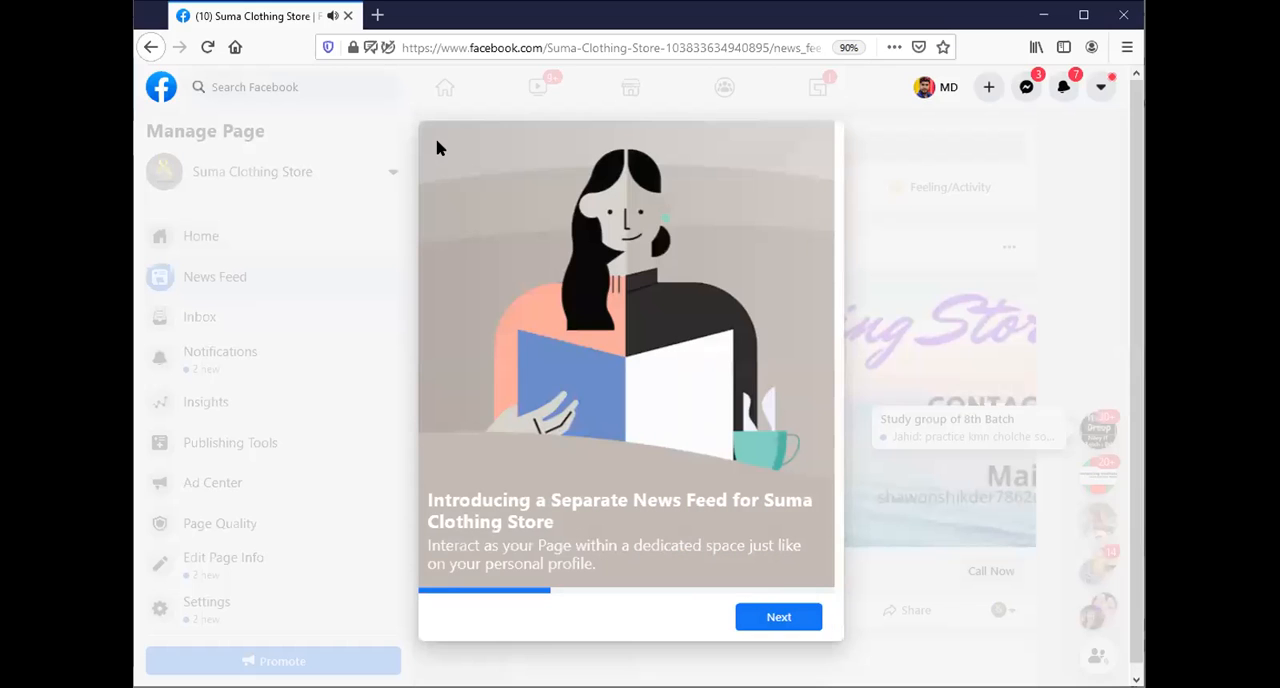
pyautogui.click(1071, 553)
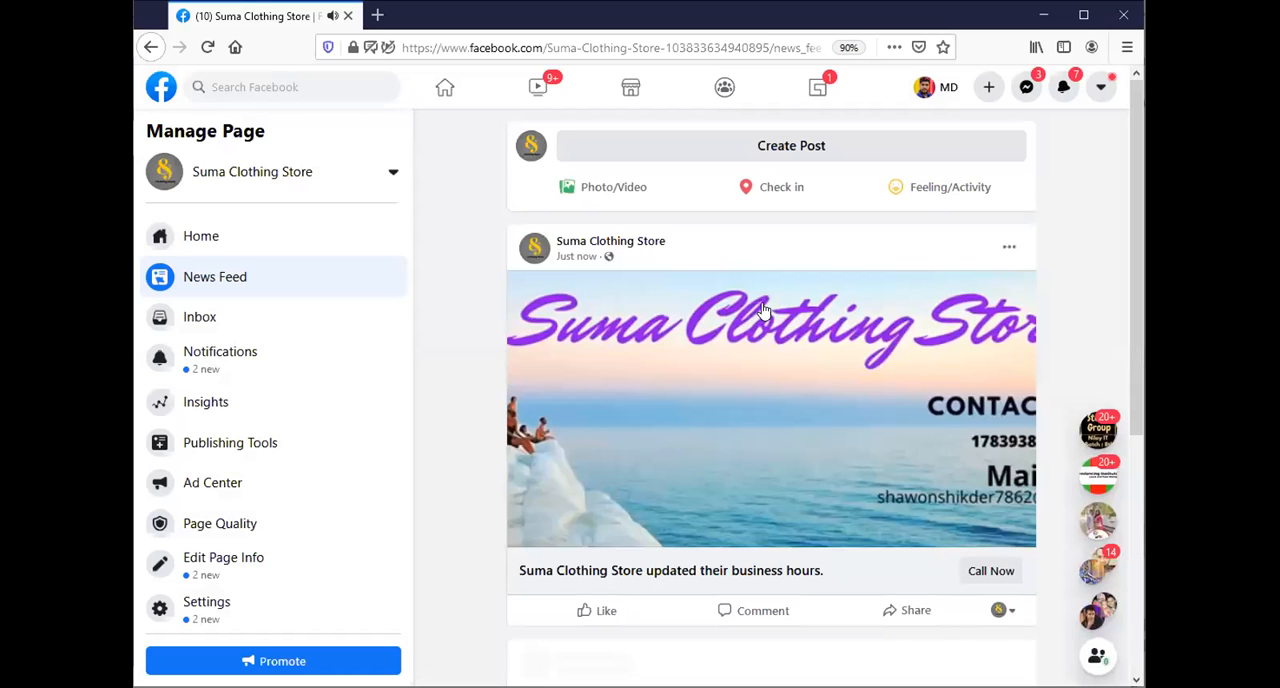
# Return to the Suma Clothing Store page and start setting up its shop.
pyautogui.click(156, 176)
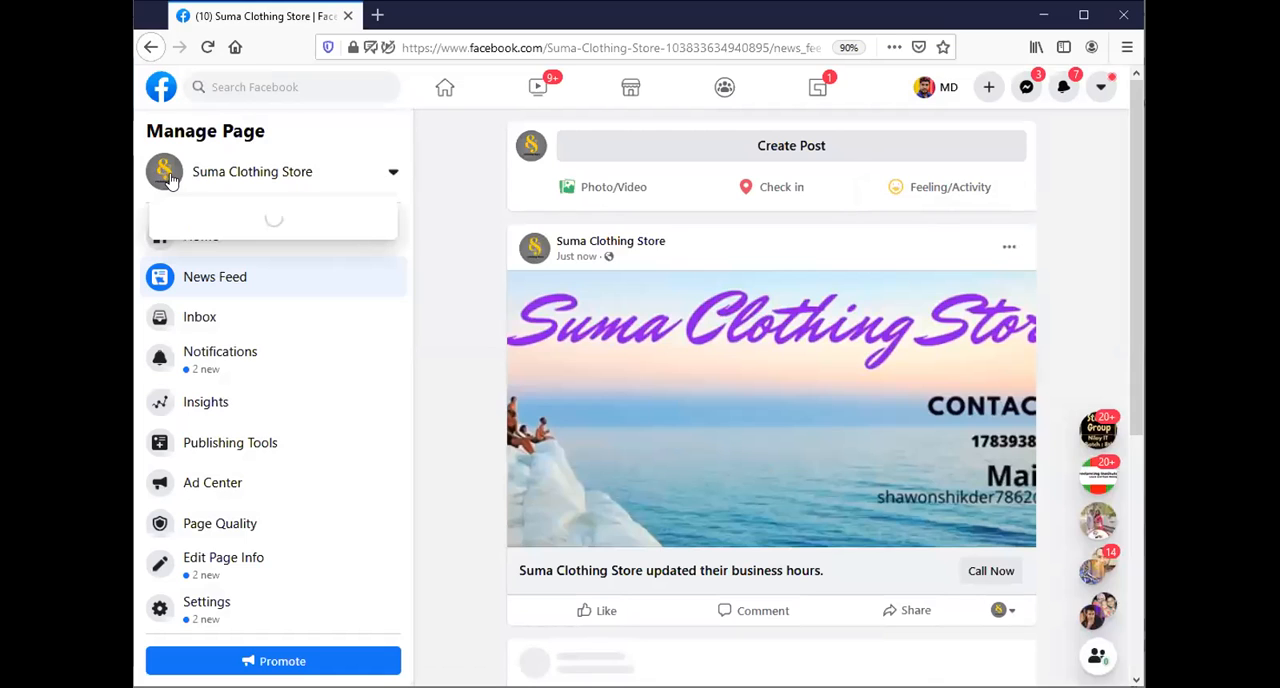
pyautogui.click(528, 160)
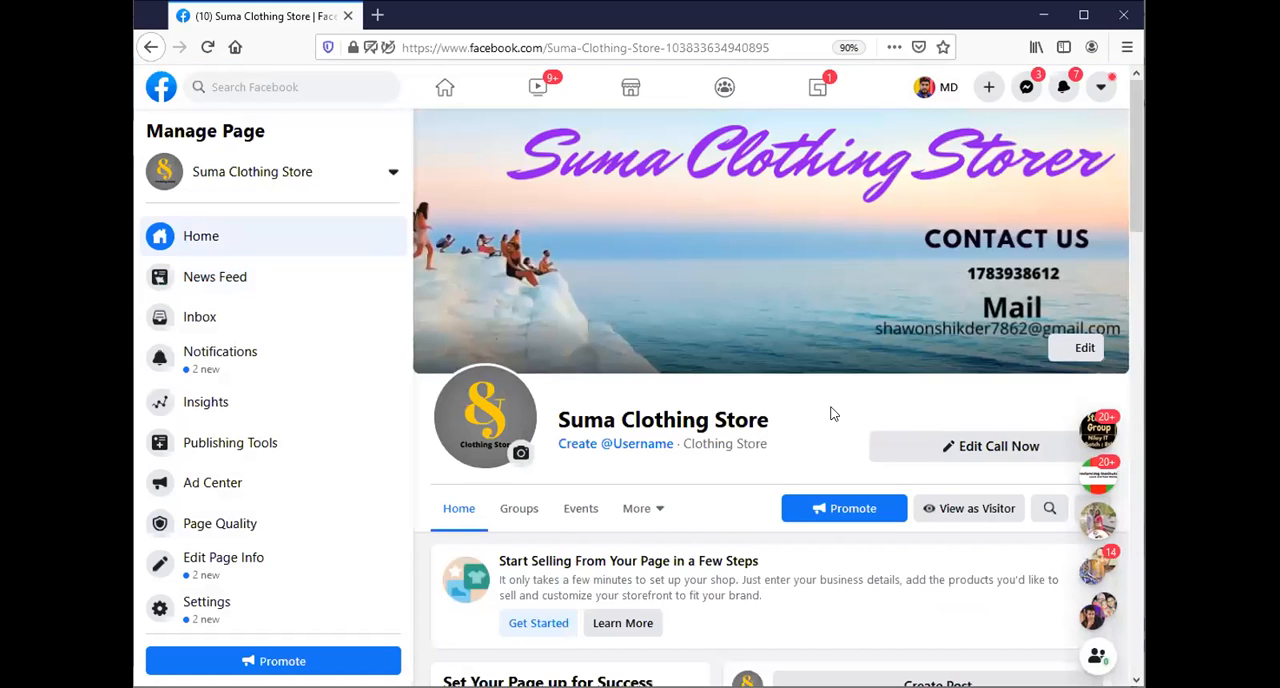
pyautogui.scroll(-2, 830, 413)
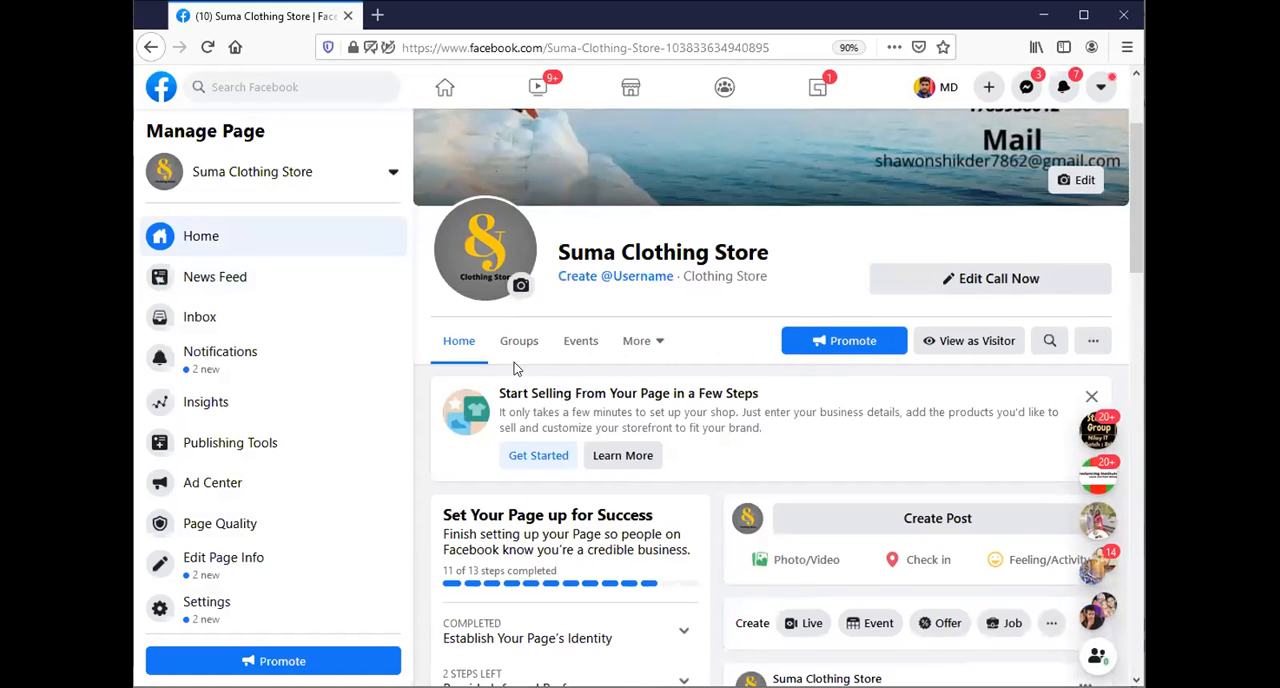
pyautogui.scroll(-1, 514, 368)
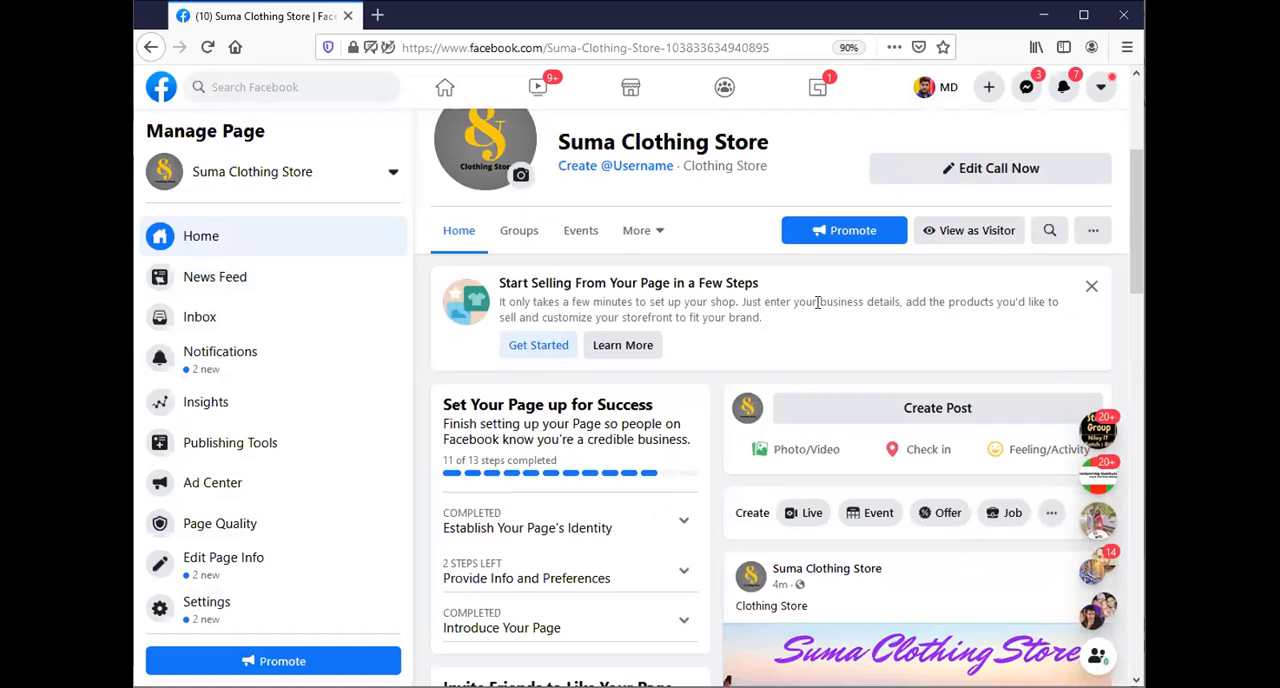
pyautogui.click(532, 352)
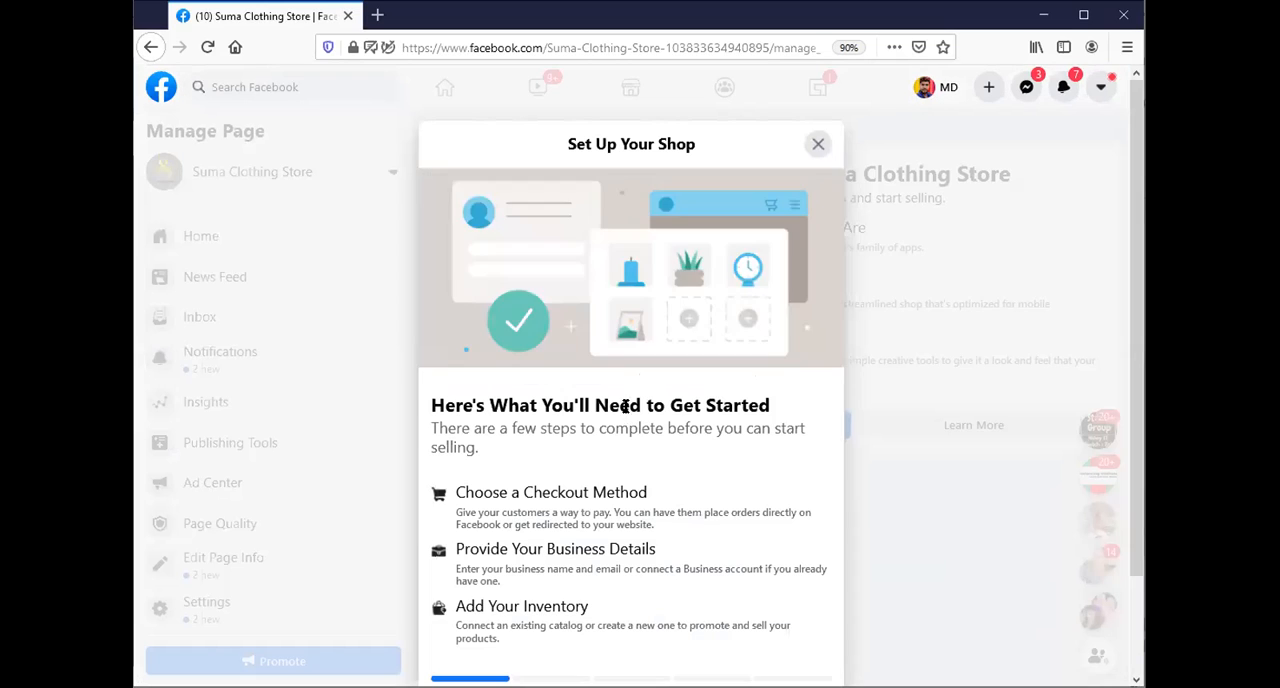
# Go past the shop requirements overview and accept Checkout on Another Website as the checkout method.
pyautogui.scroll(-2, 645, 505)
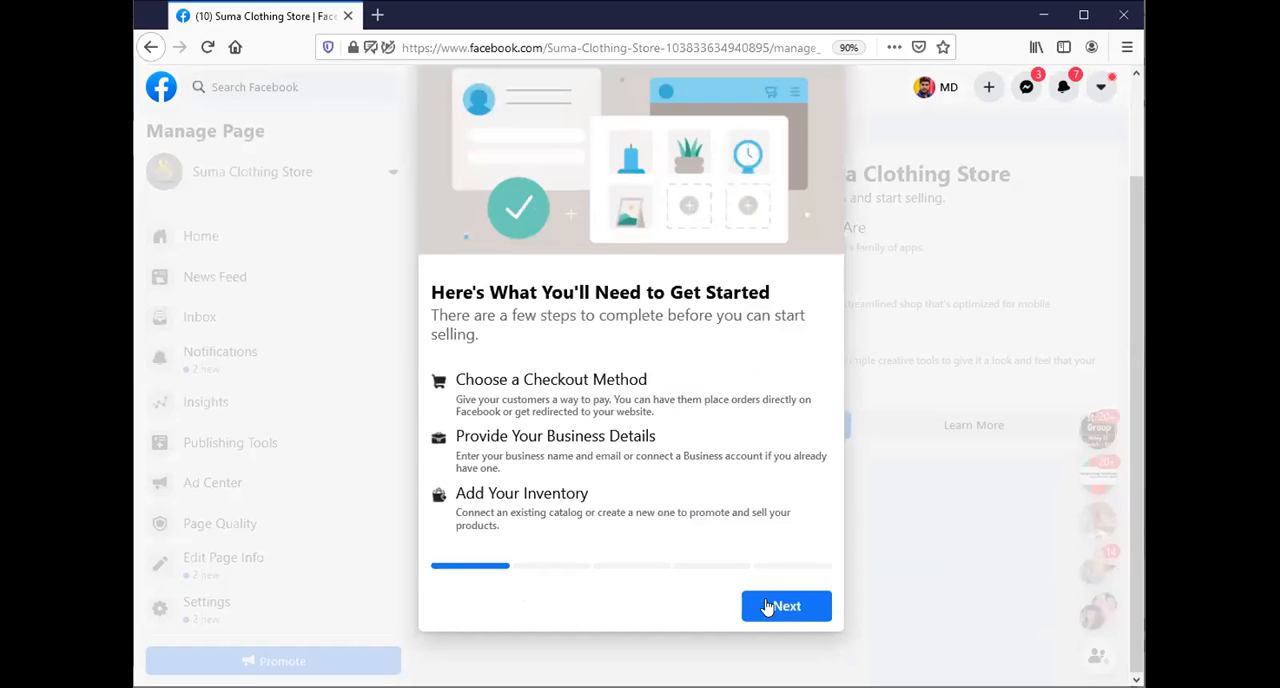
pyautogui.click(800, 600)
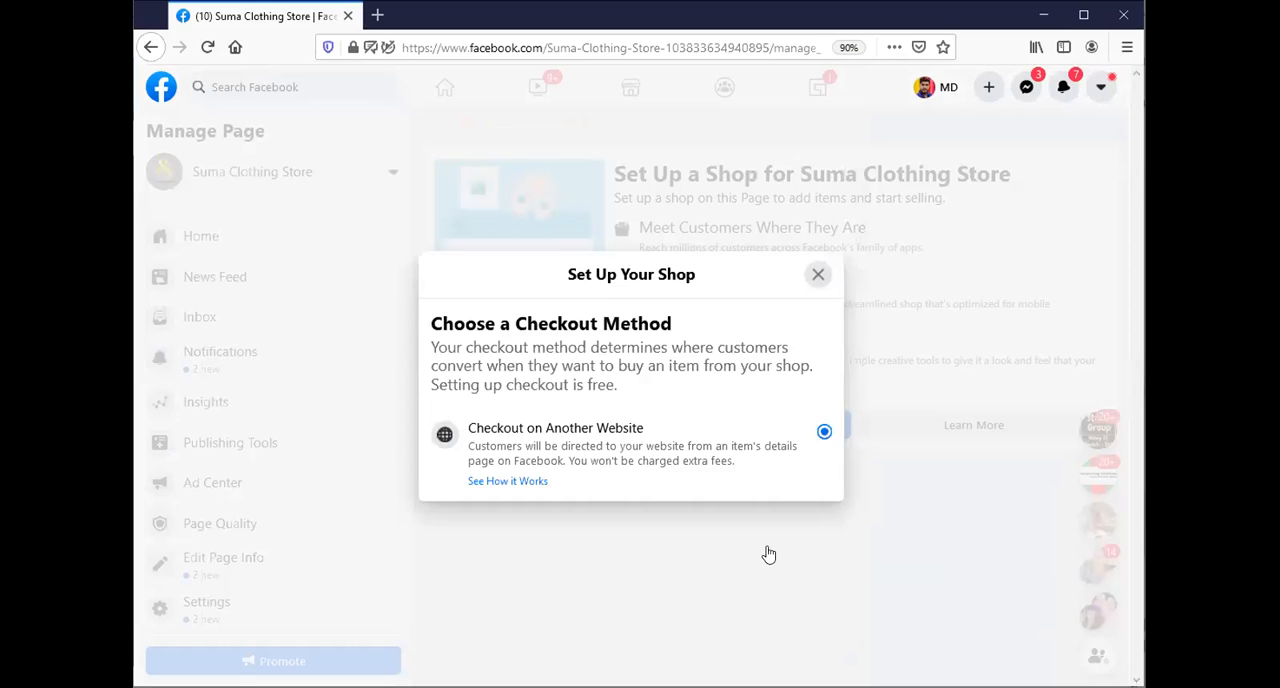
pyautogui.click(770, 568)
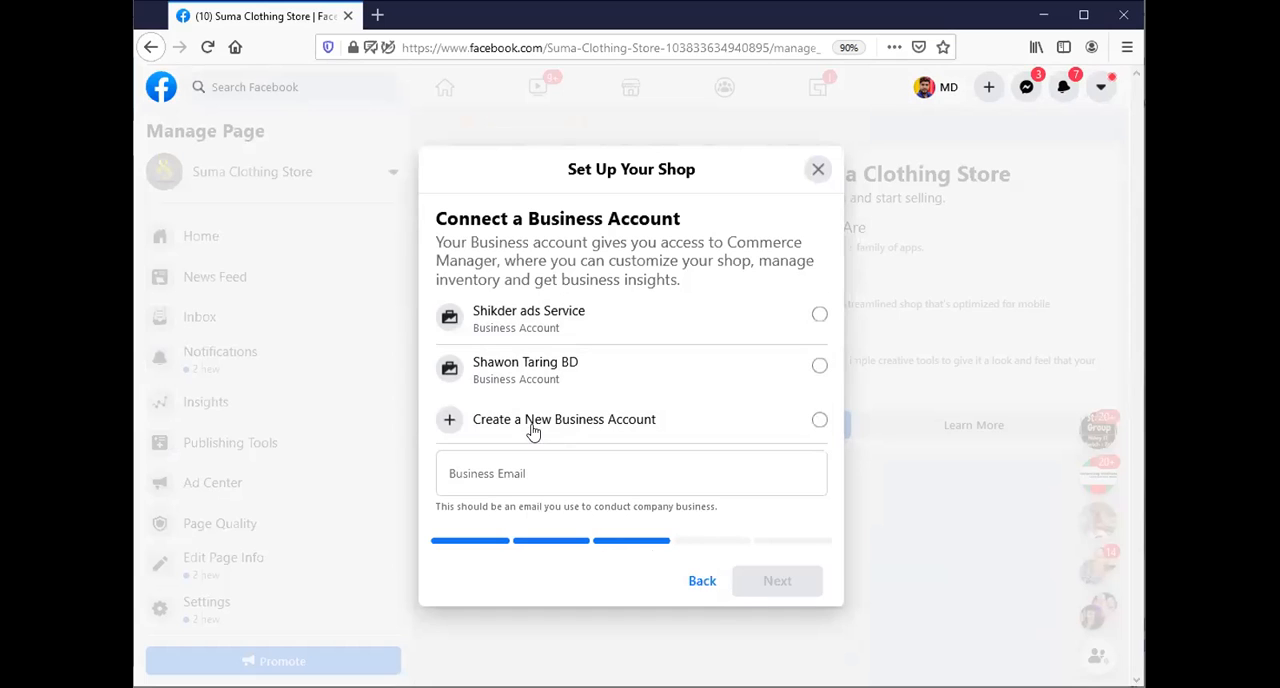
# Choose to create a new business account named Suma Clothing Store for the shop and enter the business email.
pyautogui.click(453, 424)
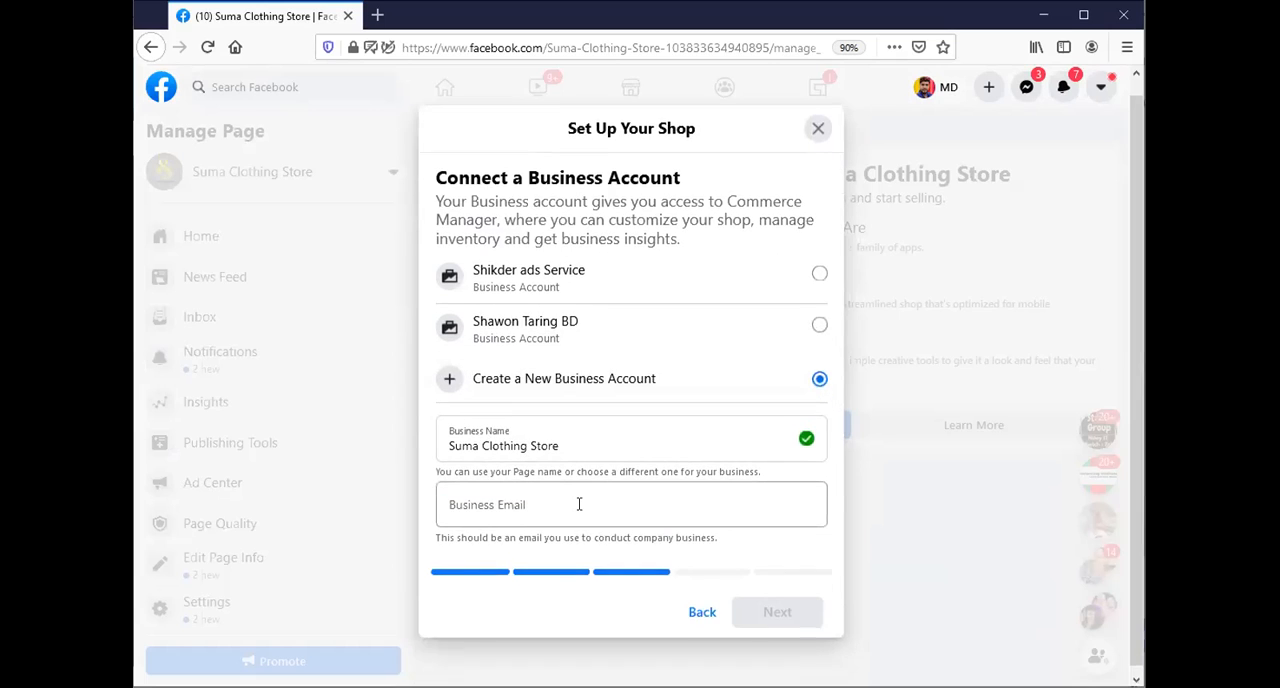
pyautogui.click(576, 510)
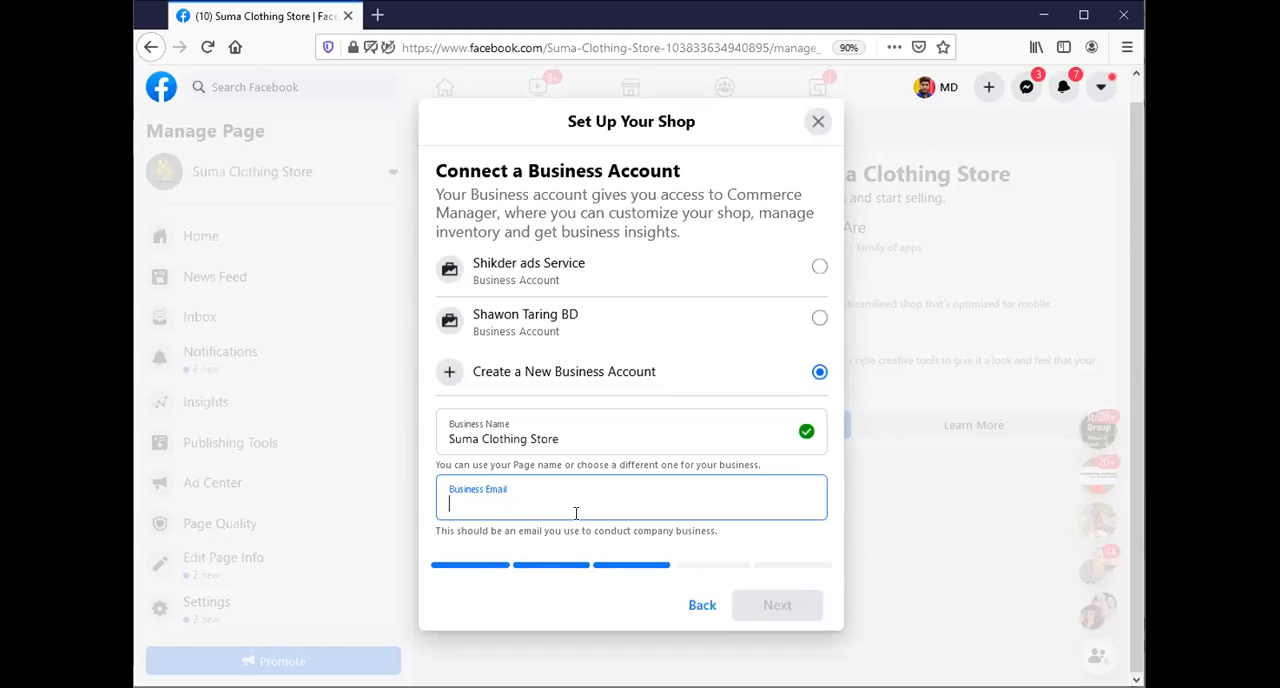
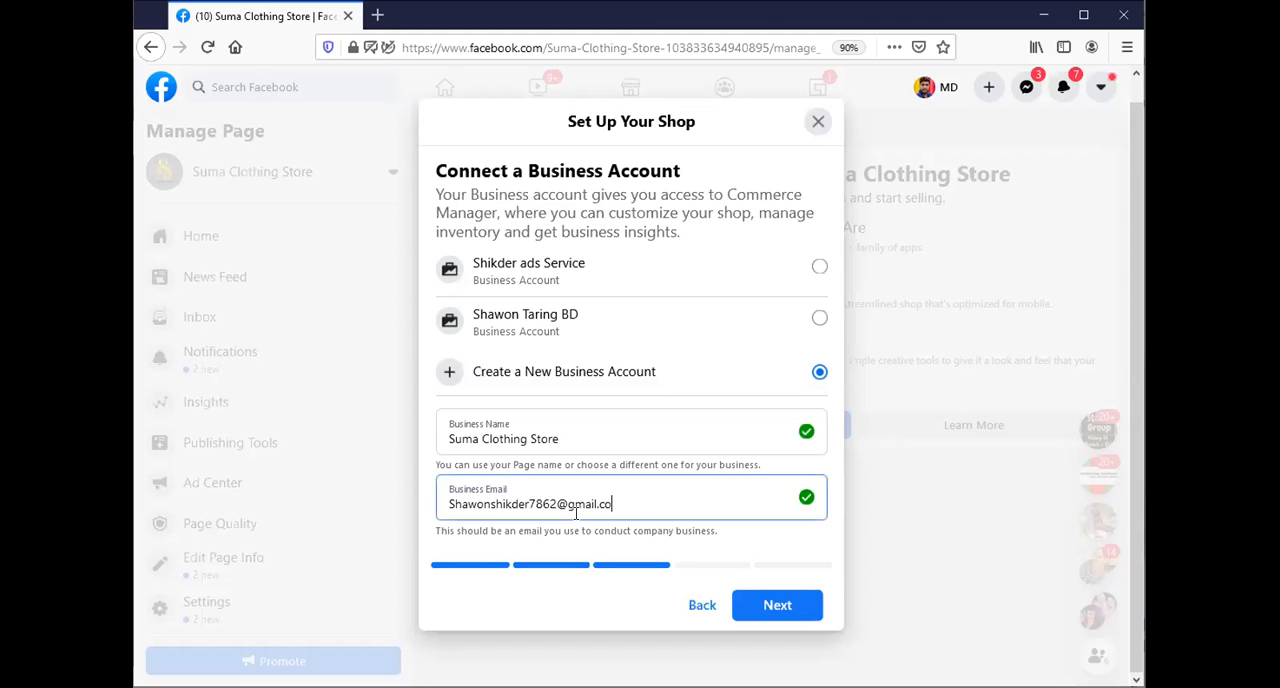
pyautogui.click(784, 608)
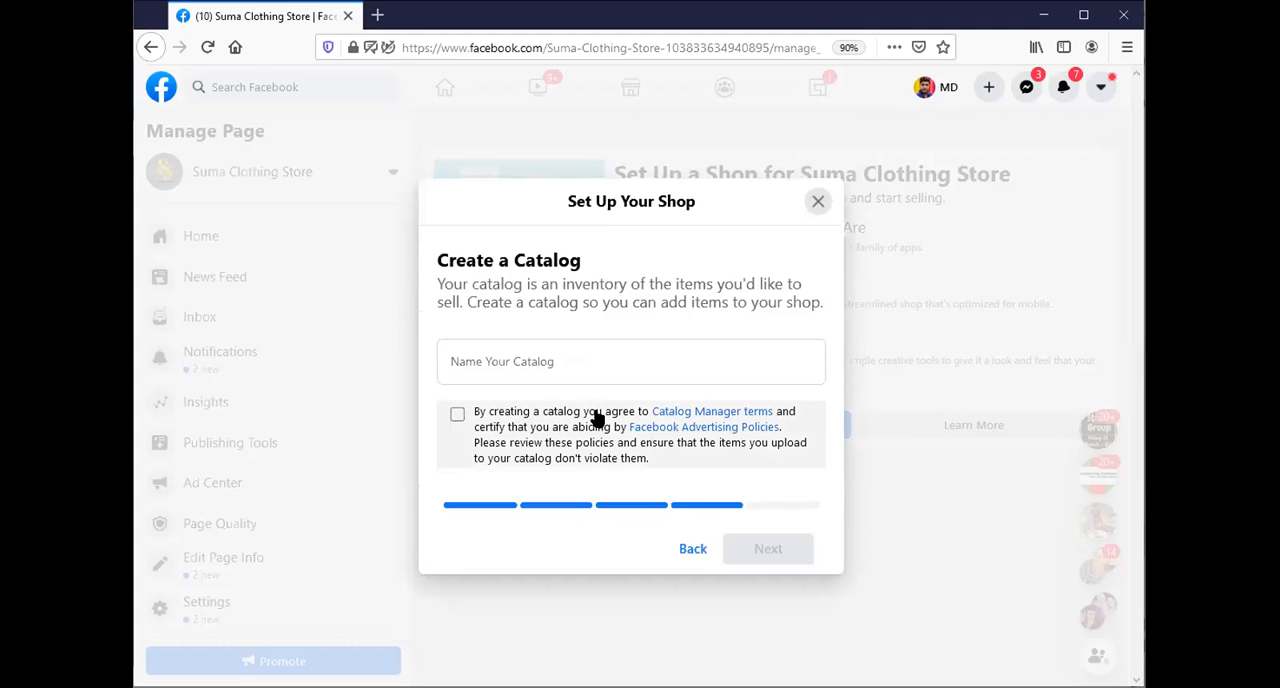
# Name the shop's catalog "clothing", agree to the catalog terms and continue to the review summary.
pyautogui.click(545, 362)
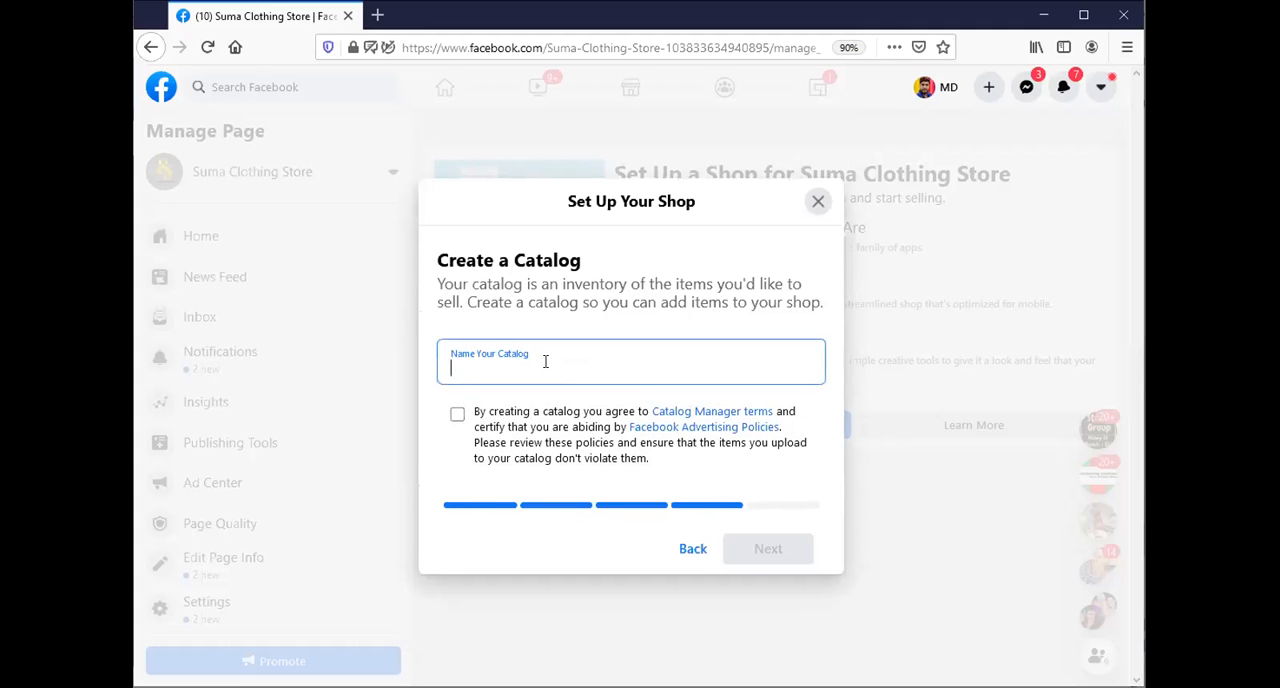
pyautogui.write('clothing')
pyautogui.click(462, 416)
pyautogui.click(765, 549)
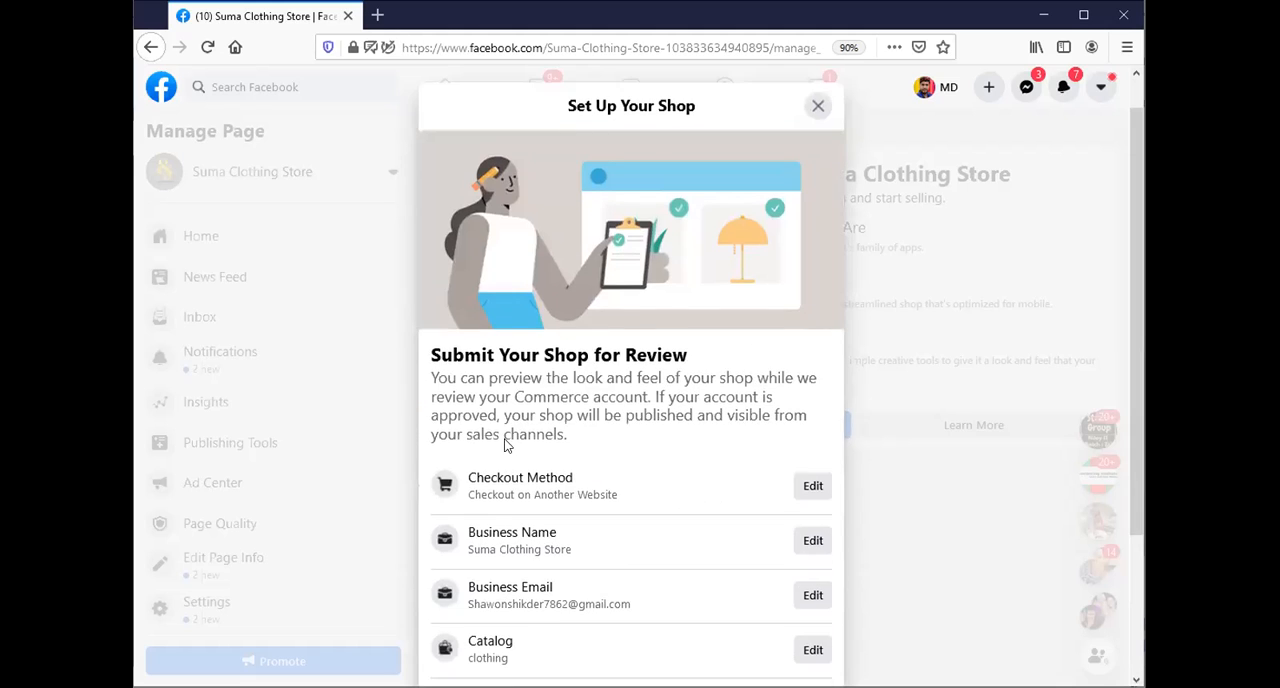
# Accept the Merchant Agreement and try to submit the shop for review.
pyautogui.scroll(-3, 668, 425)
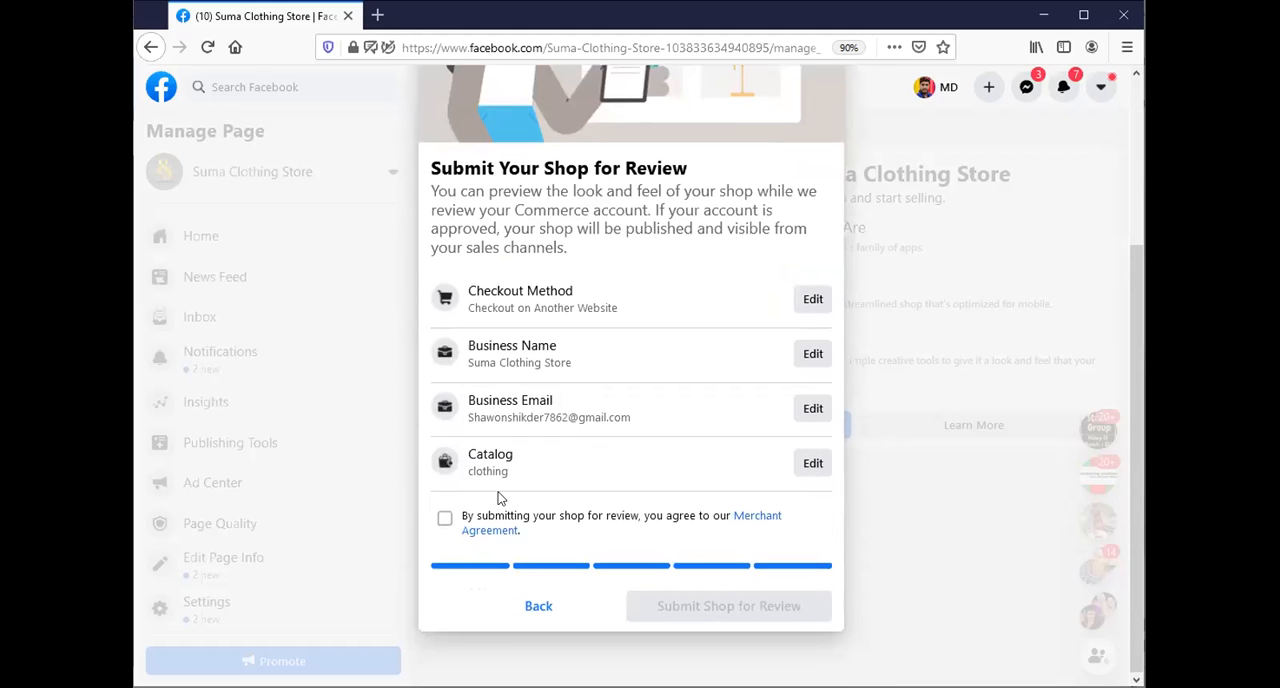
pyautogui.click(445, 517)
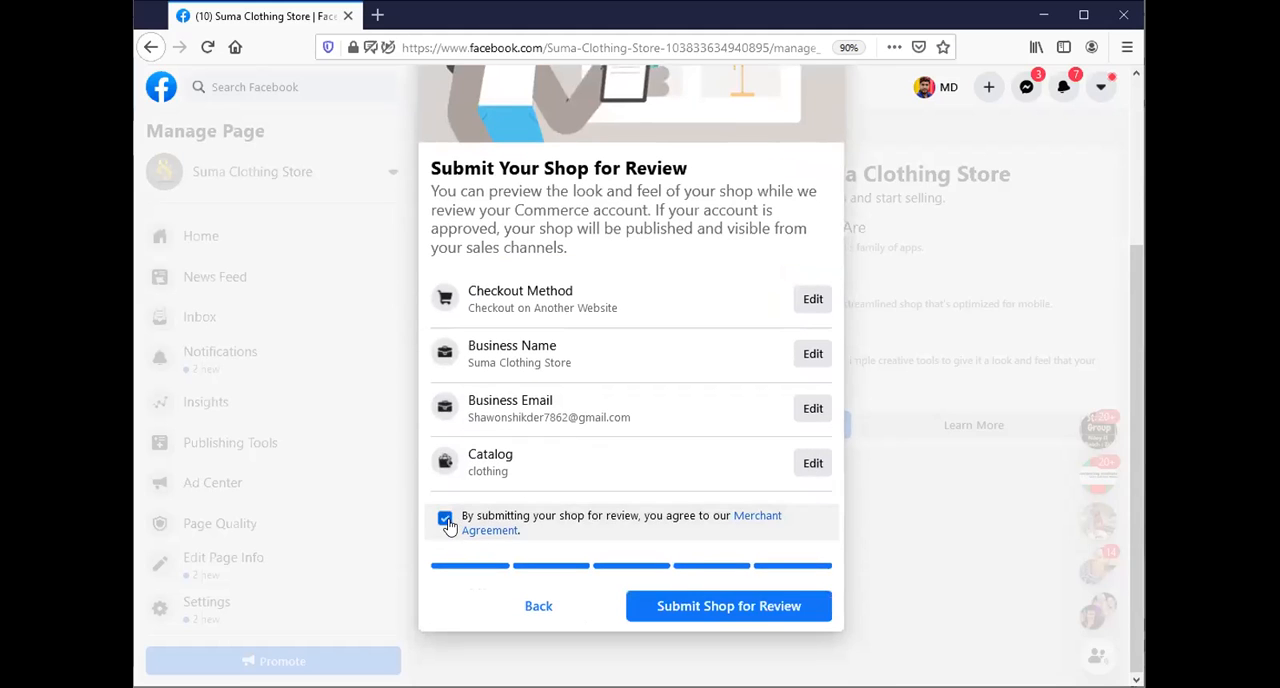
pyautogui.click(709, 608)
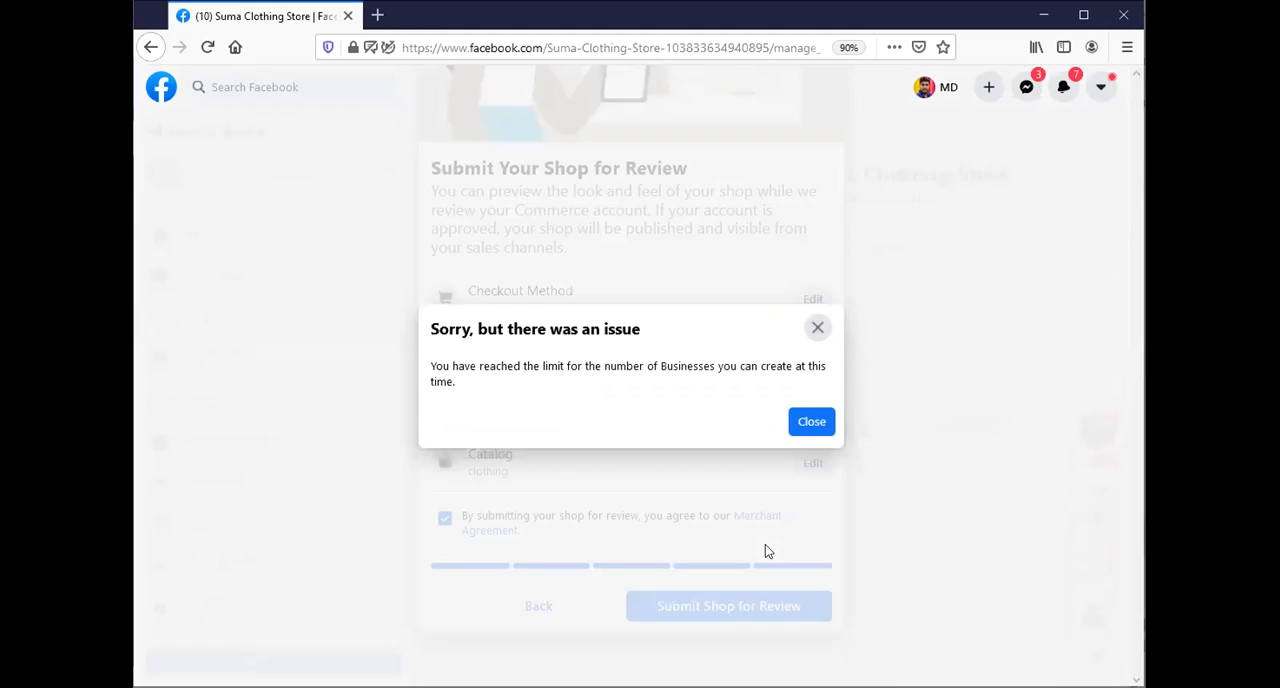